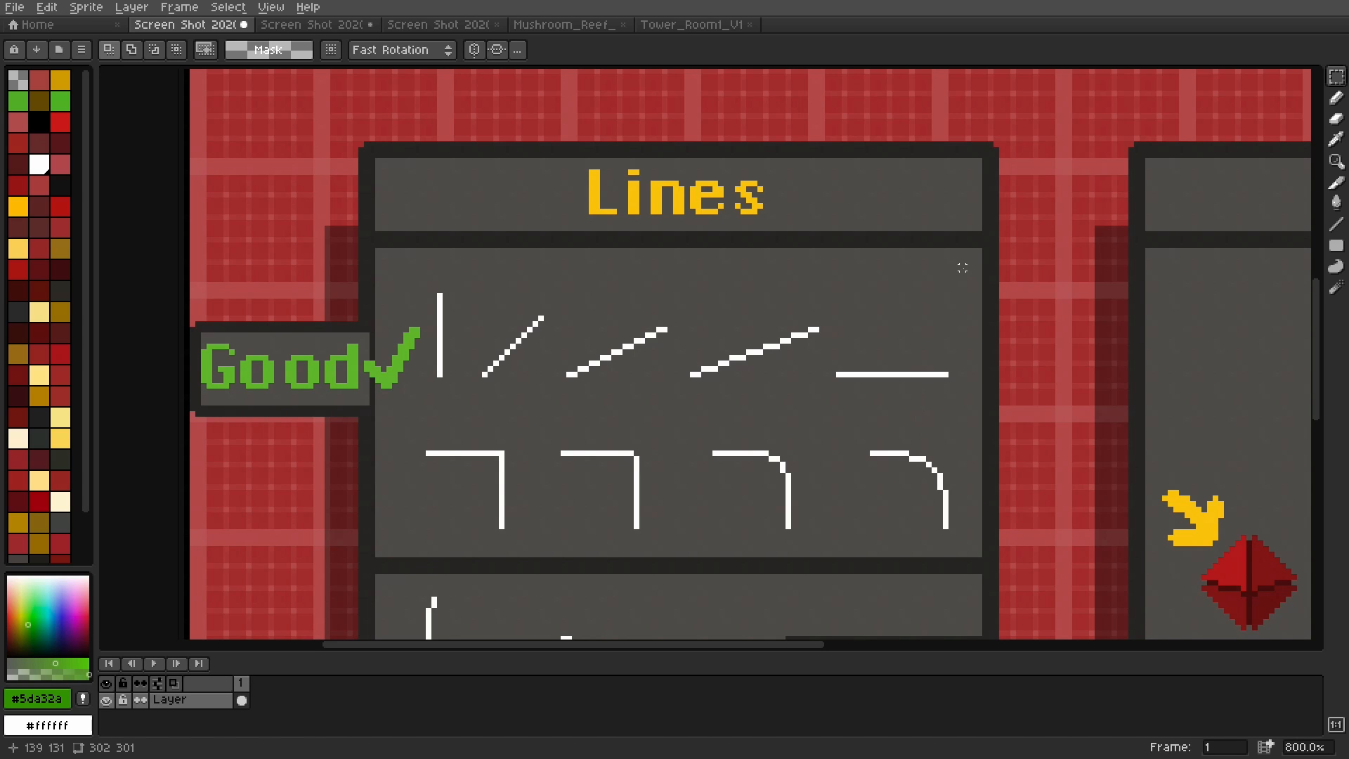
Draw a freehand green 1px pencil stroke above the bad line examples with Pixel-perfect enabled.
{"action": "scroll", "coordinate": [895, 266], "scroll_direction": "down", "scroll_amount": 5}
{"action": "scroll", "coordinate": [895, 266], "scroll_direction": "down", "scroll_amount": 2}
{"action": "scroll", "coordinate": [894, 266], "scroll_direction": "left", "scroll_amount": 1}
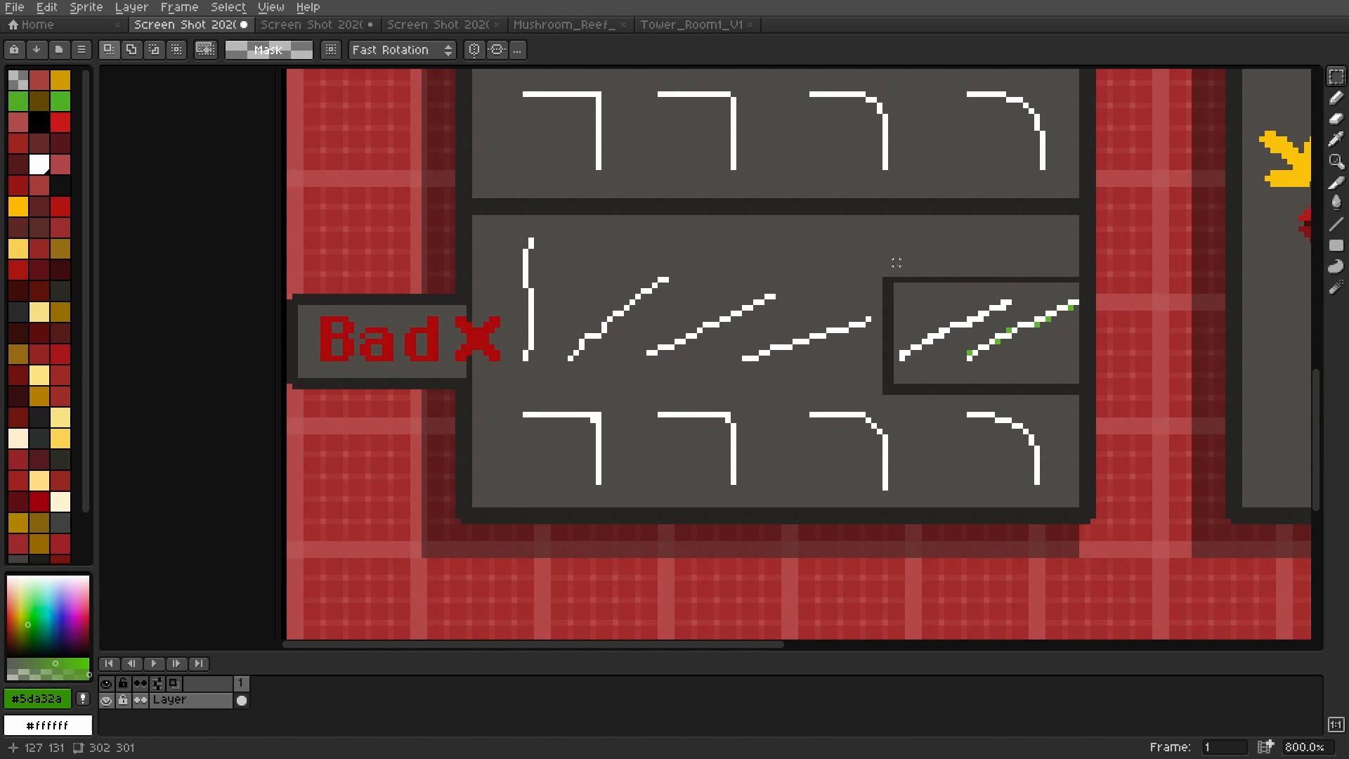
{"action": "left_click", "coordinate": [1336, 98]}
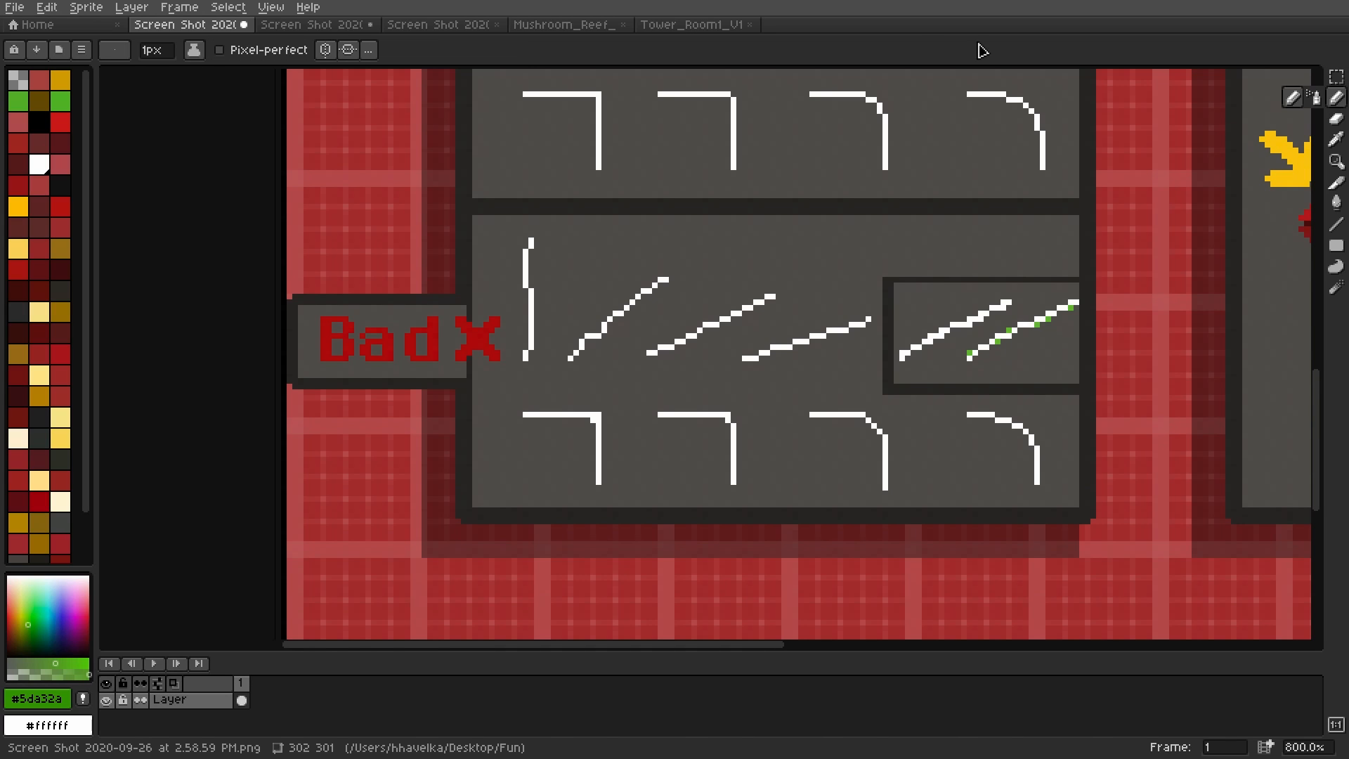
{"action": "left_click", "coordinate": [275, 54]}
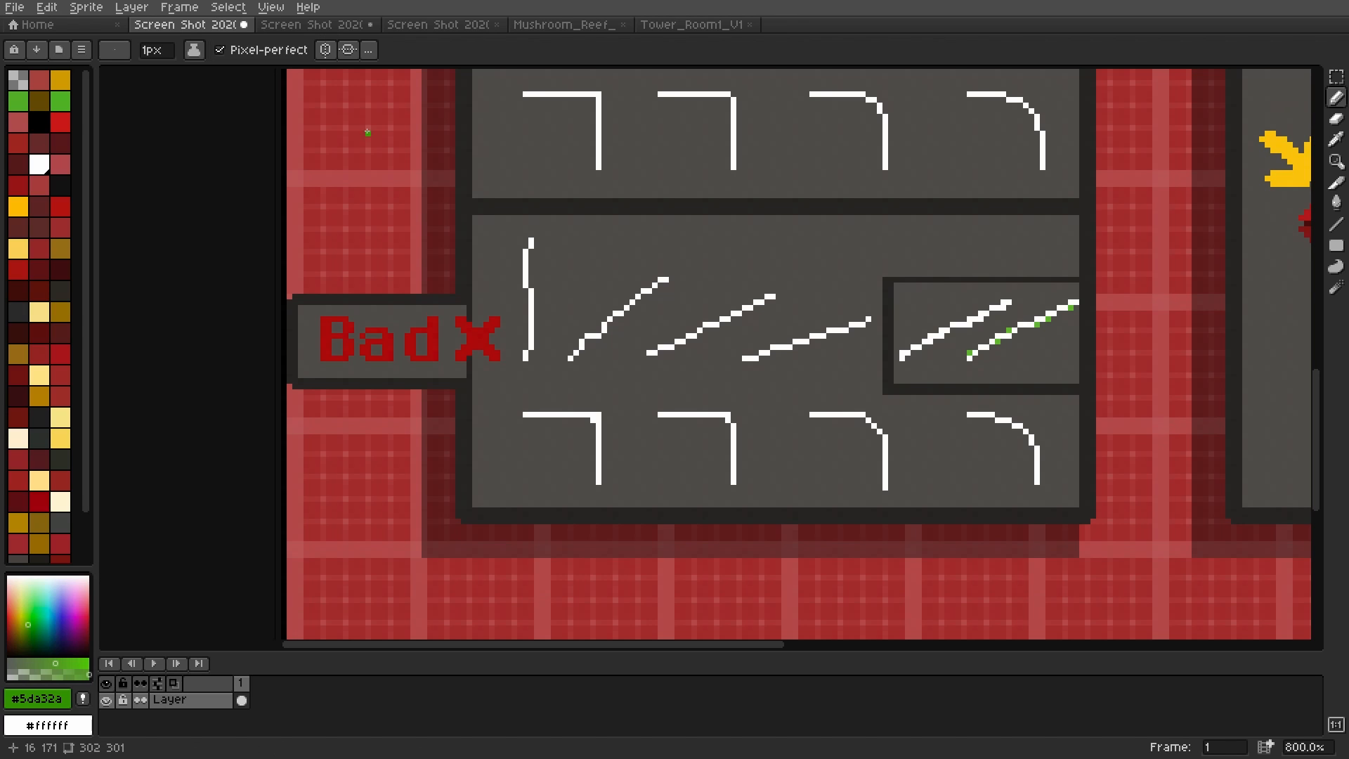
{"action": "mouse_move", "coordinate": [609, 258]}
{"action": "left_mouse_down"}
{"action": "mouse_move", "coordinate": [648, 218]}
{"action": "mouse_move", "coordinate": [645, 239]}
{"action": "mouse_move", "coordinate": [718, 218]}
{"action": "mouse_move", "coordinate": [695, 252]}
{"action": "mouse_move", "coordinate": [797, 246]}
{"action": "left_mouse_up"}
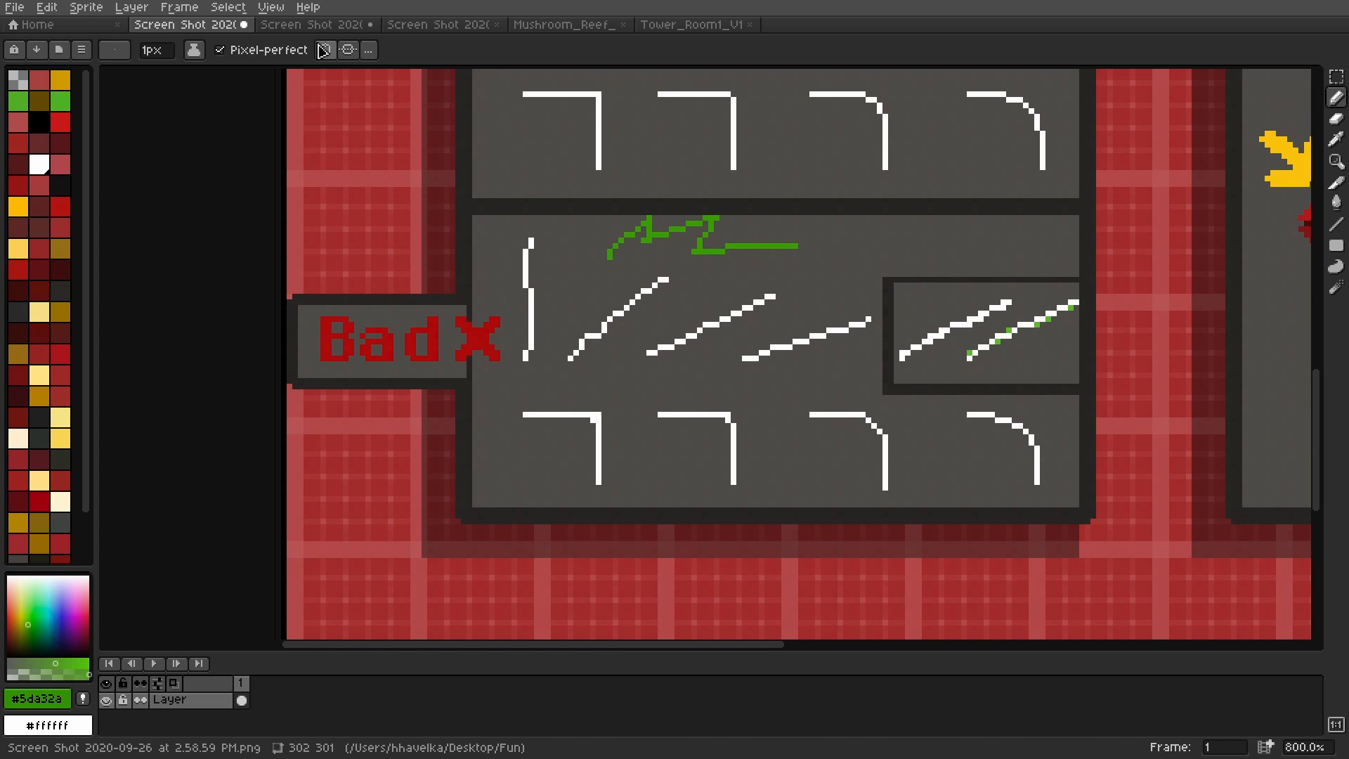
Try a longer freehand green stroke with Pixel-perfect disabled, and undo both test strokes.
{"action": "left_click", "coordinate": [260, 50]}
{"action": "mouse_move", "coordinate": [534, 224]}
{"action": "left_mouse_down"}
{"action": "mouse_move", "coordinate": [719, 188]}
{"action": "mouse_move", "coordinate": [707, 199]}
{"action": "mouse_move", "coordinate": [870, 204]}
{"action": "mouse_move", "coordinate": [848, 205]}
{"action": "mouse_move", "coordinate": [920, 285]}
{"action": "left_mouse_up"}
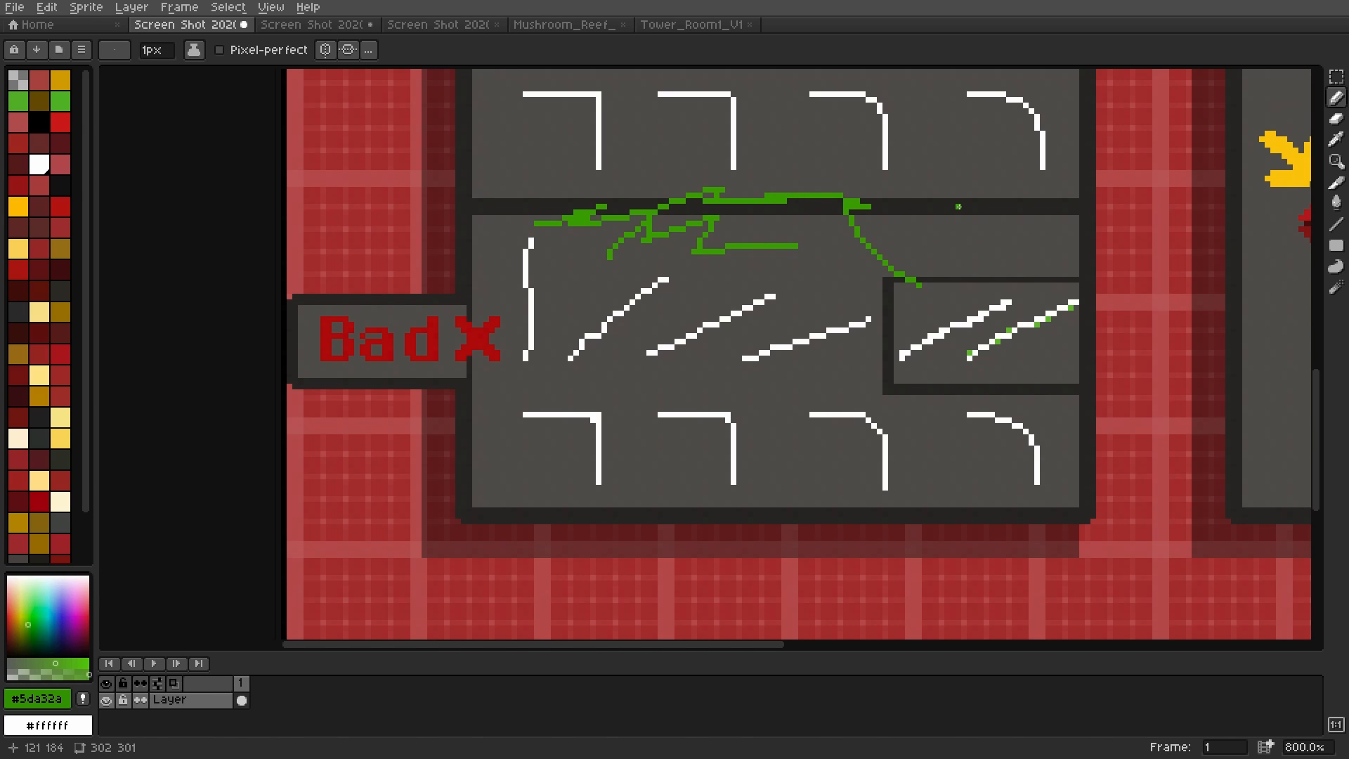
{"action": "key", "text": "ctrl+z"}
{"action": "key", "text": "ctrl+z"}
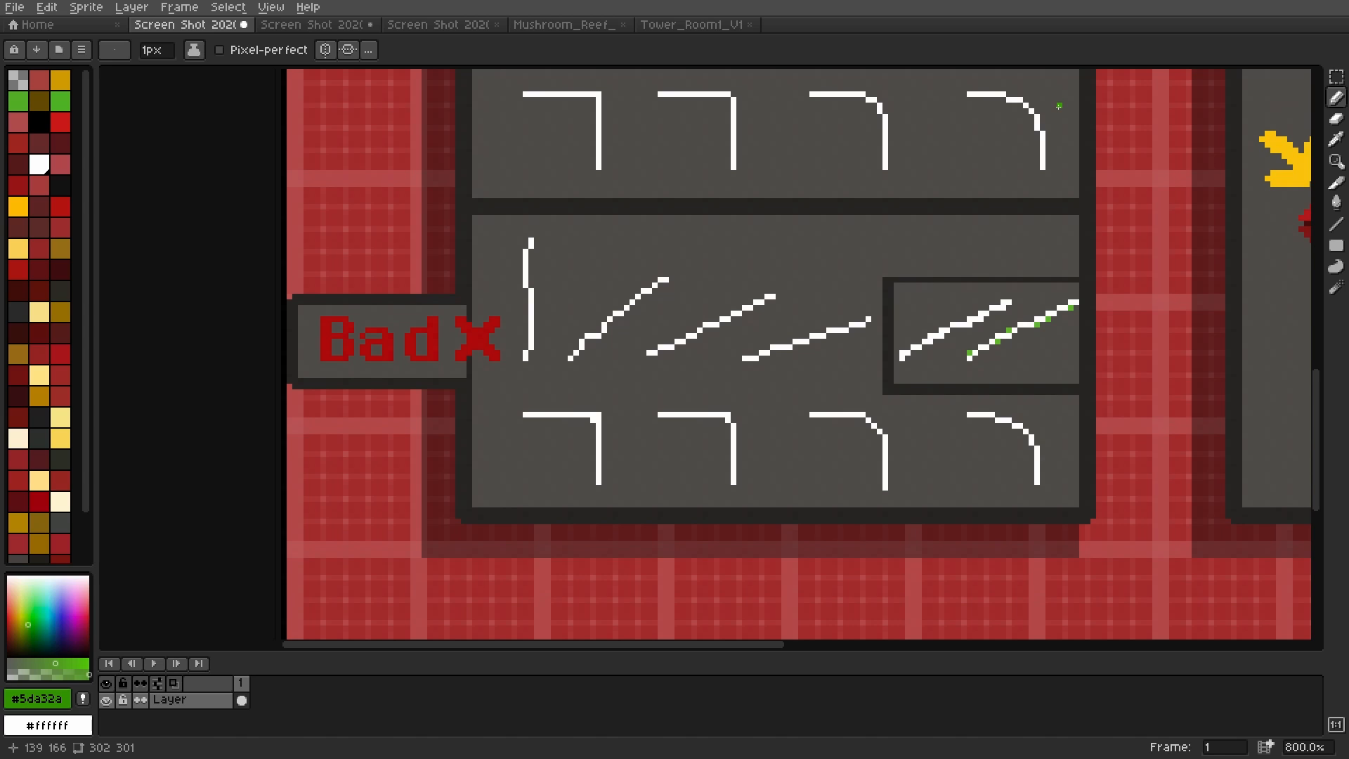
Look over the game controller artwork and the overall layout of the Lines and Lighting panels.
{"action": "scroll", "coordinate": [1060, 106], "scroll_direction": "right", "scroll_amount": 4}
{"action": "scroll", "coordinate": [1059, 106], "scroll_direction": "up", "scroll_amount": 3}
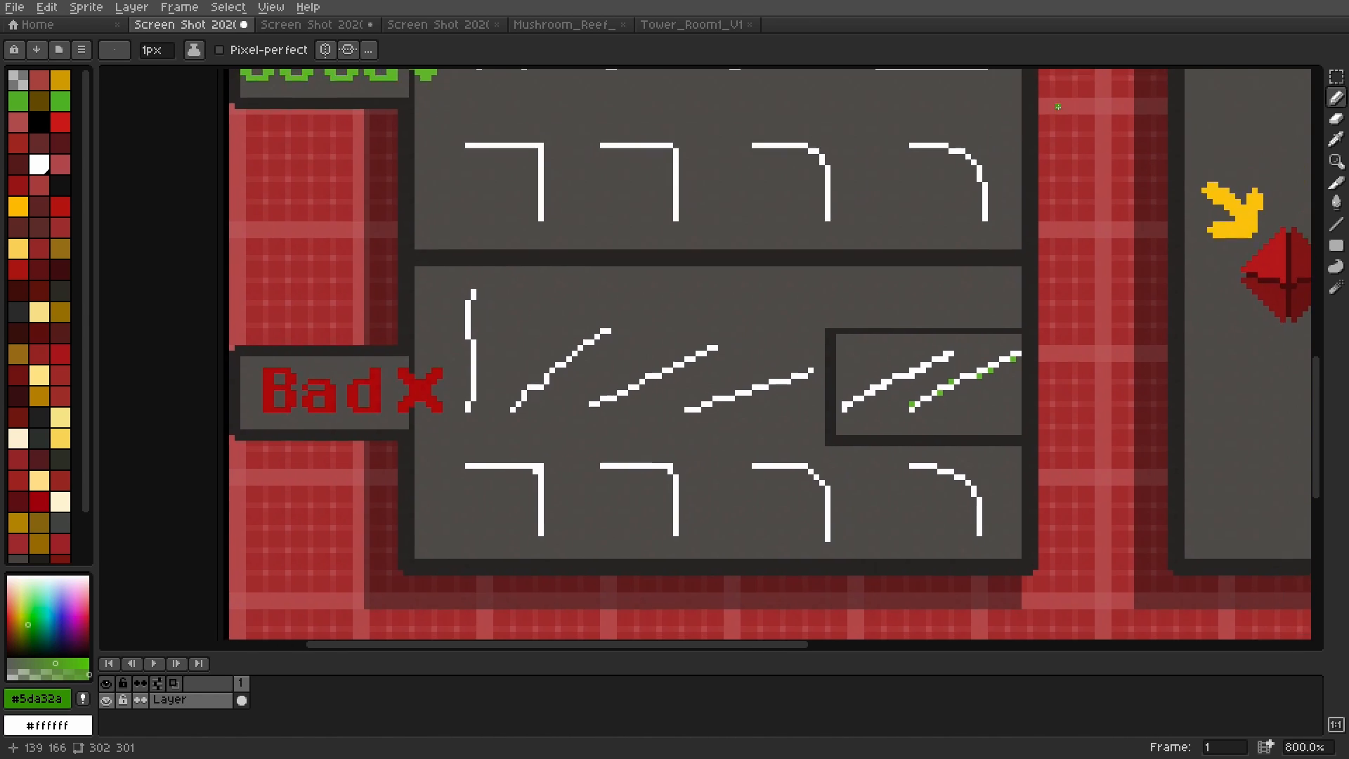
{"action": "scroll", "coordinate": [1058, 106], "scroll_direction": "up", "scroll_amount": 10}
{"action": "scroll", "coordinate": [1057, 106], "scroll_direction": "right", "scroll_amount": 3}
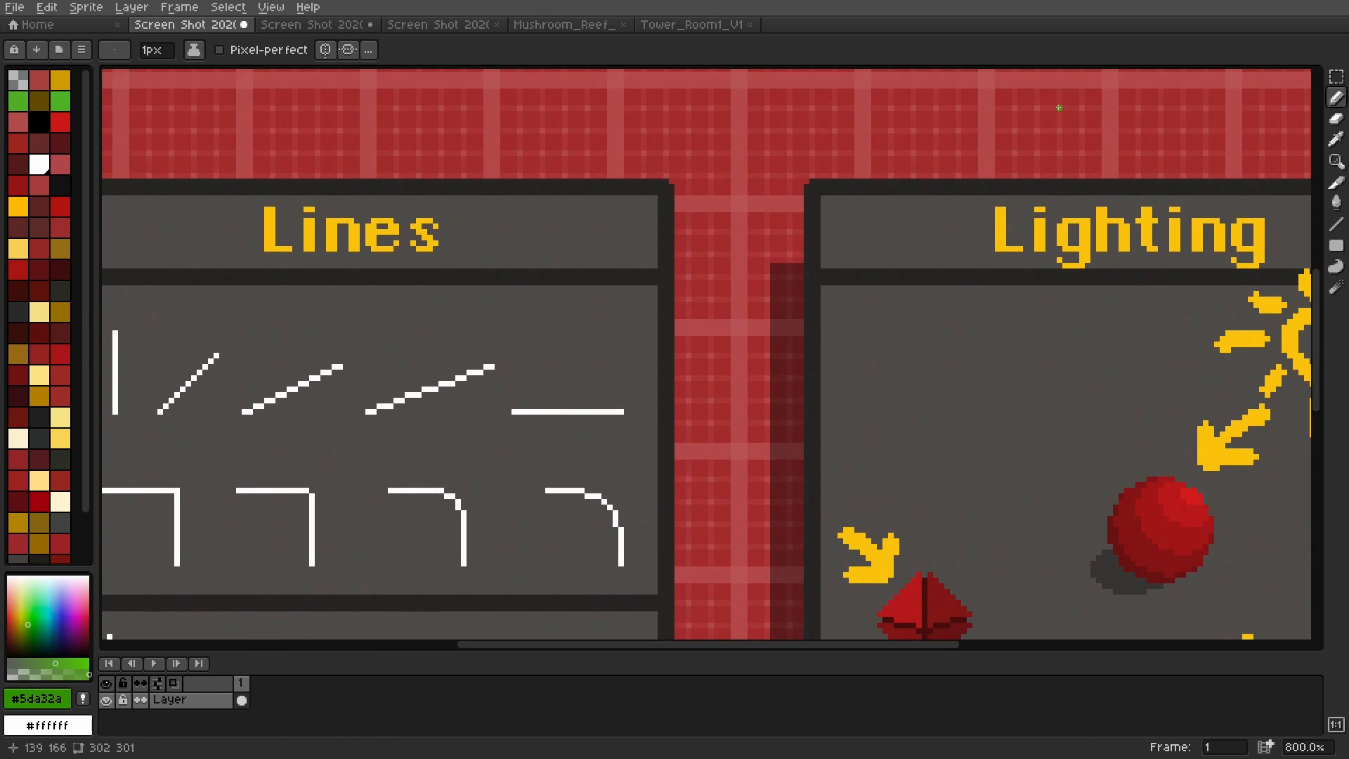
{"action": "scroll", "coordinate": [1058, 108], "scroll_direction": "up", "scroll_amount": 2}
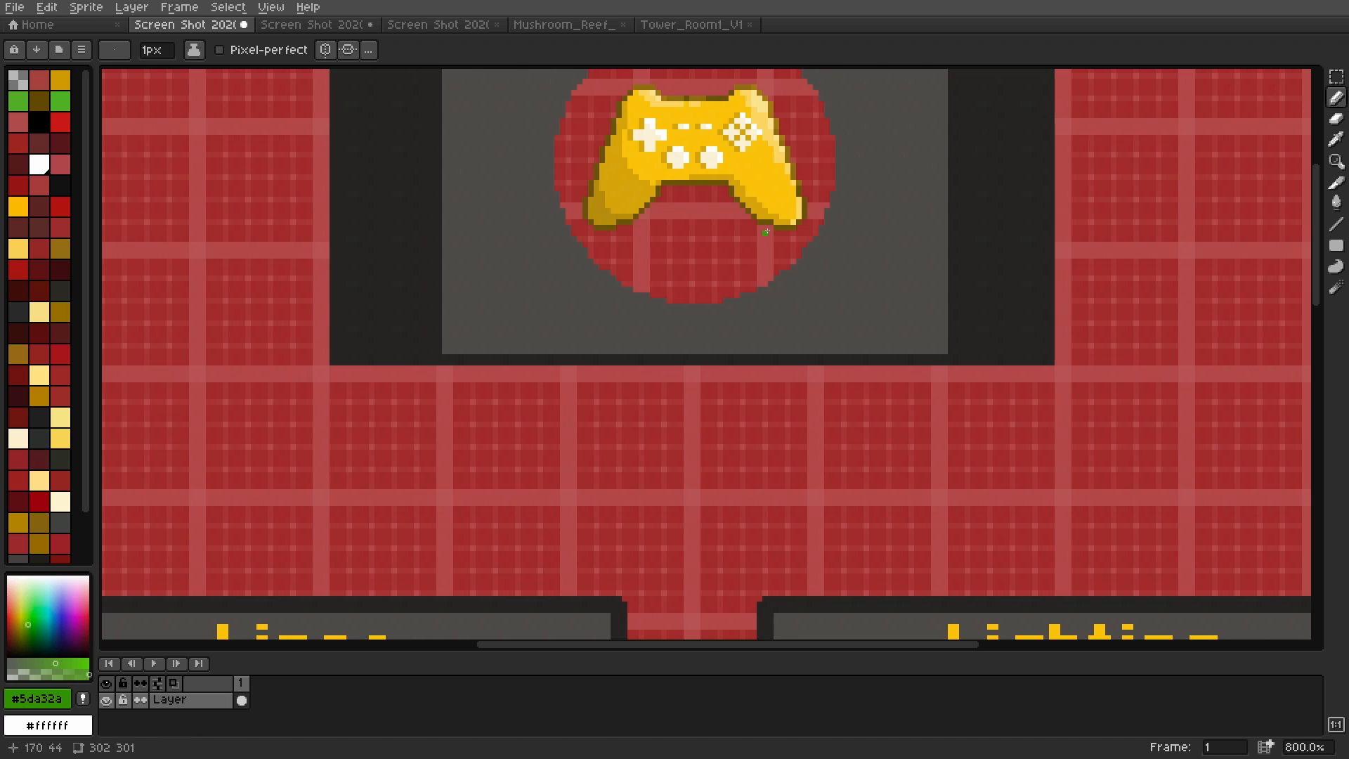
{"action": "scroll", "coordinate": [664, 178], "scroll_direction": "up", "scroll_amount": 5}
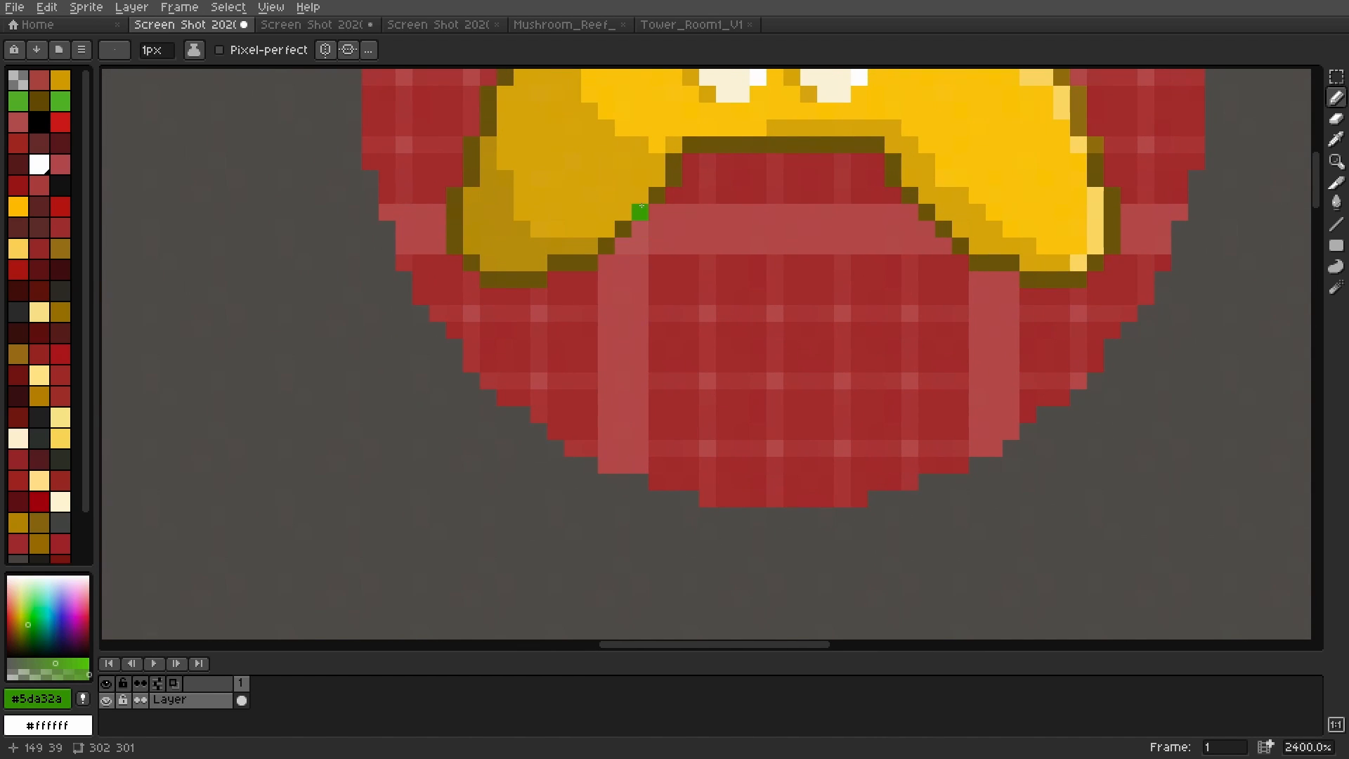
{"action": "scroll", "coordinate": [623, 227], "scroll_direction": "down", "scroll_amount": 1}
{"action": "scroll", "coordinate": [623, 229], "scroll_direction": "down", "scroll_amount": 3}
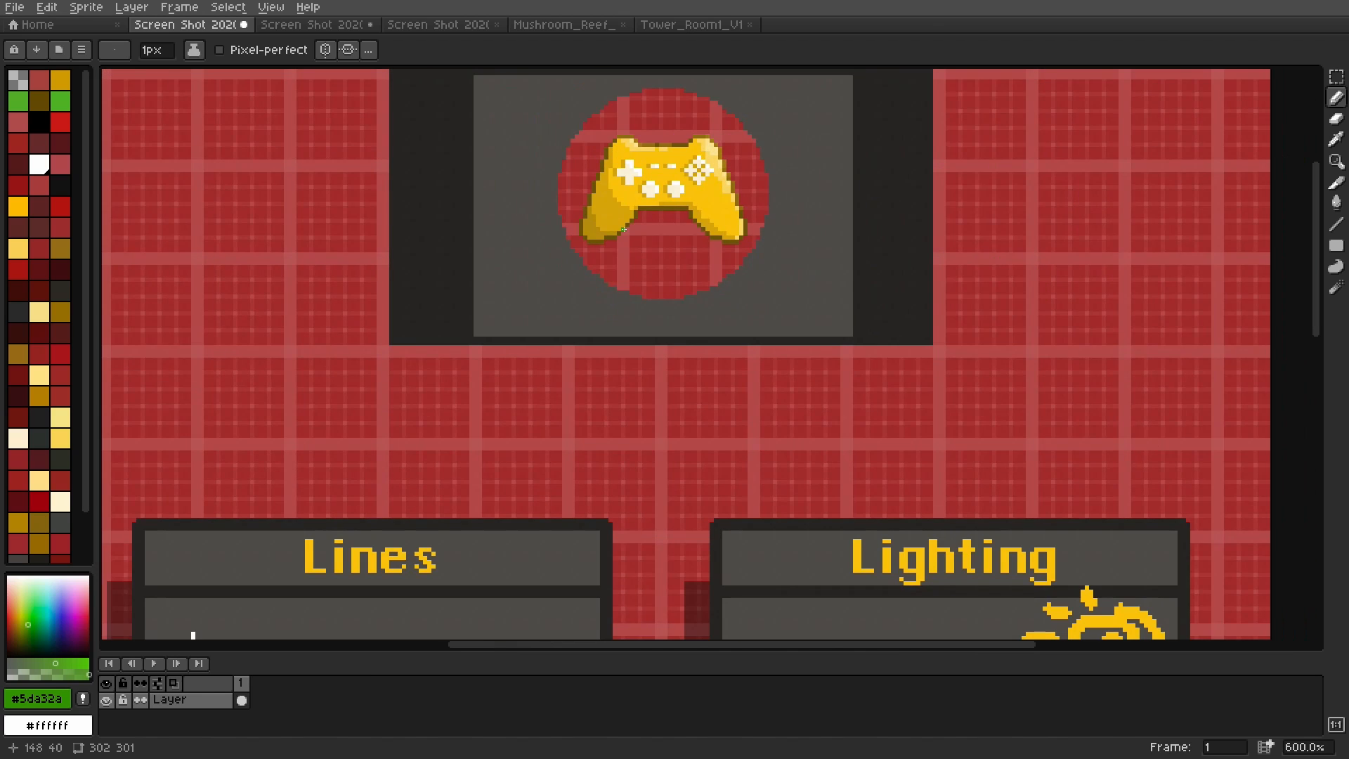
{"action": "scroll", "coordinate": [624, 229], "scroll_direction": "down", "scroll_amount": 2}
{"action": "scroll", "coordinate": [640, 366], "scroll_direction": "down", "scroll_amount": 5}
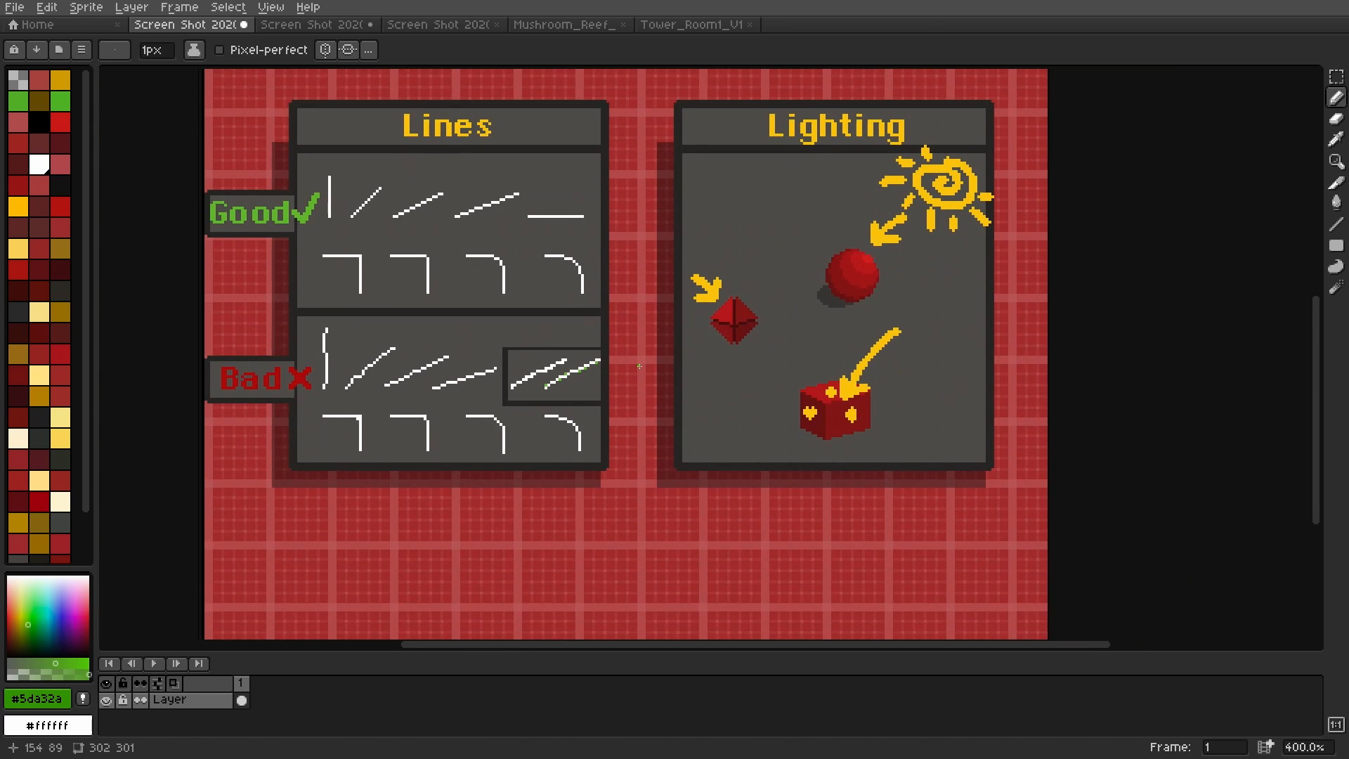
{"action": "scroll", "coordinate": [639, 366], "scroll_direction": "up", "scroll_amount": 1}
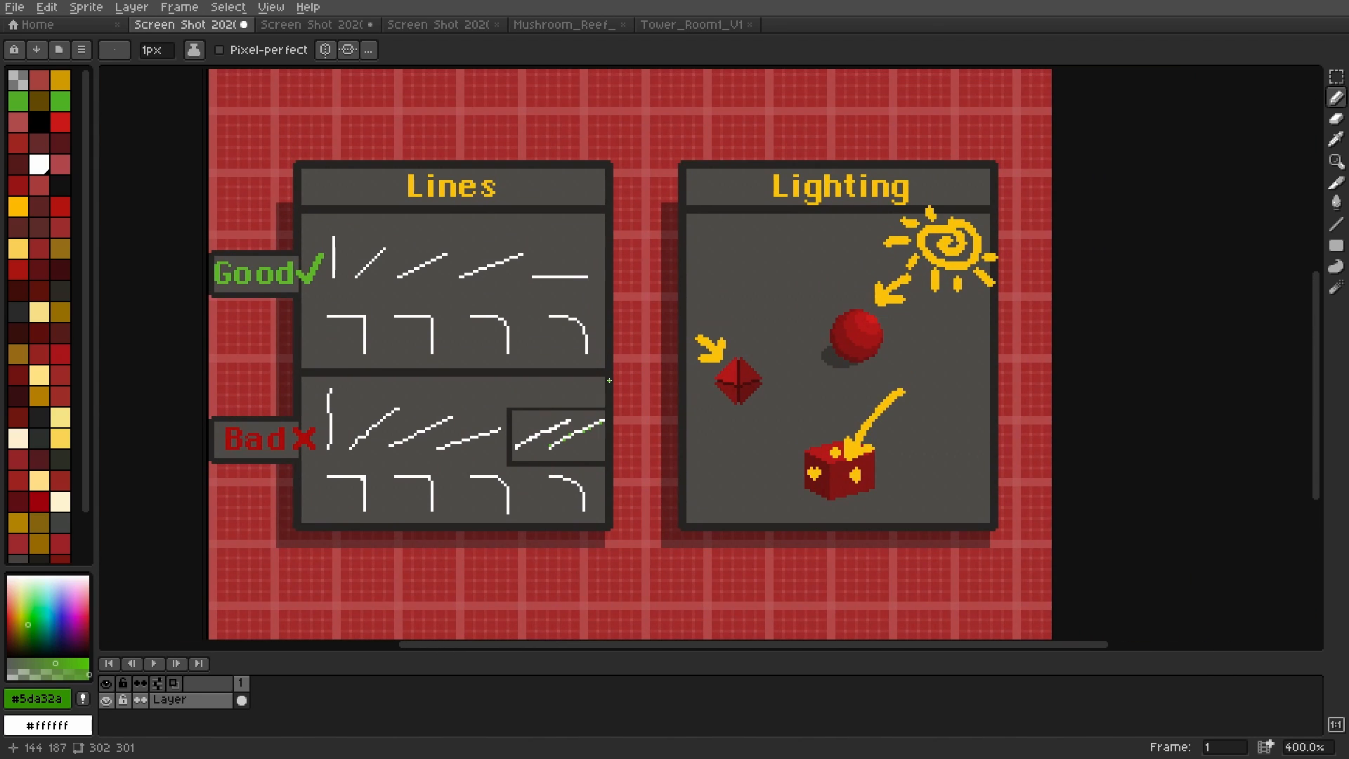
Examine the Lighting panel's examples from the sun down to a close view of the shaded red cube.
{"action": "scroll", "coordinate": [796, 271], "scroll_direction": "up", "scroll_amount": 3}
{"action": "scroll", "coordinate": [796, 270], "scroll_direction": "right", "scroll_amount": 5}
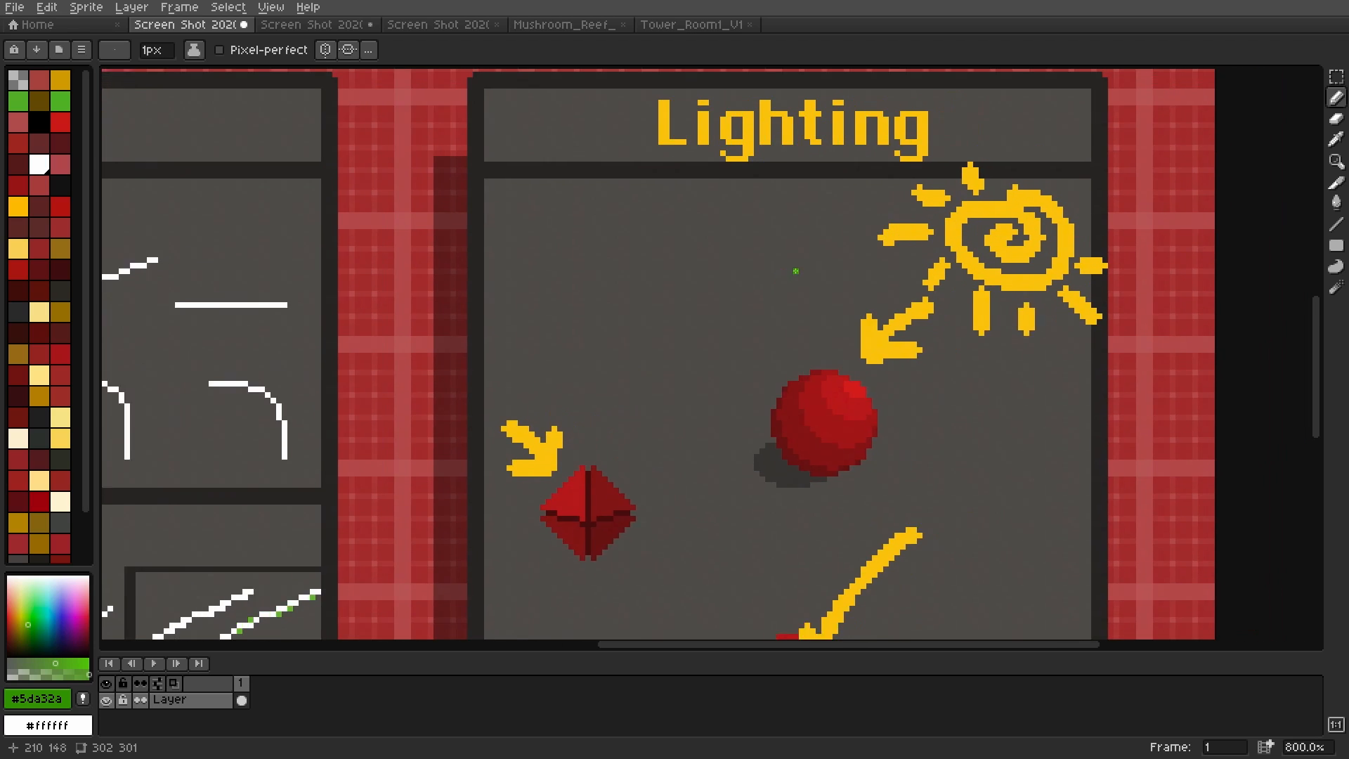
{"action": "scroll", "coordinate": [796, 271], "scroll_direction": "down", "scroll_amount": 3}
{"action": "scroll", "coordinate": [796, 270], "scroll_direction": "right", "scroll_amount": 2}
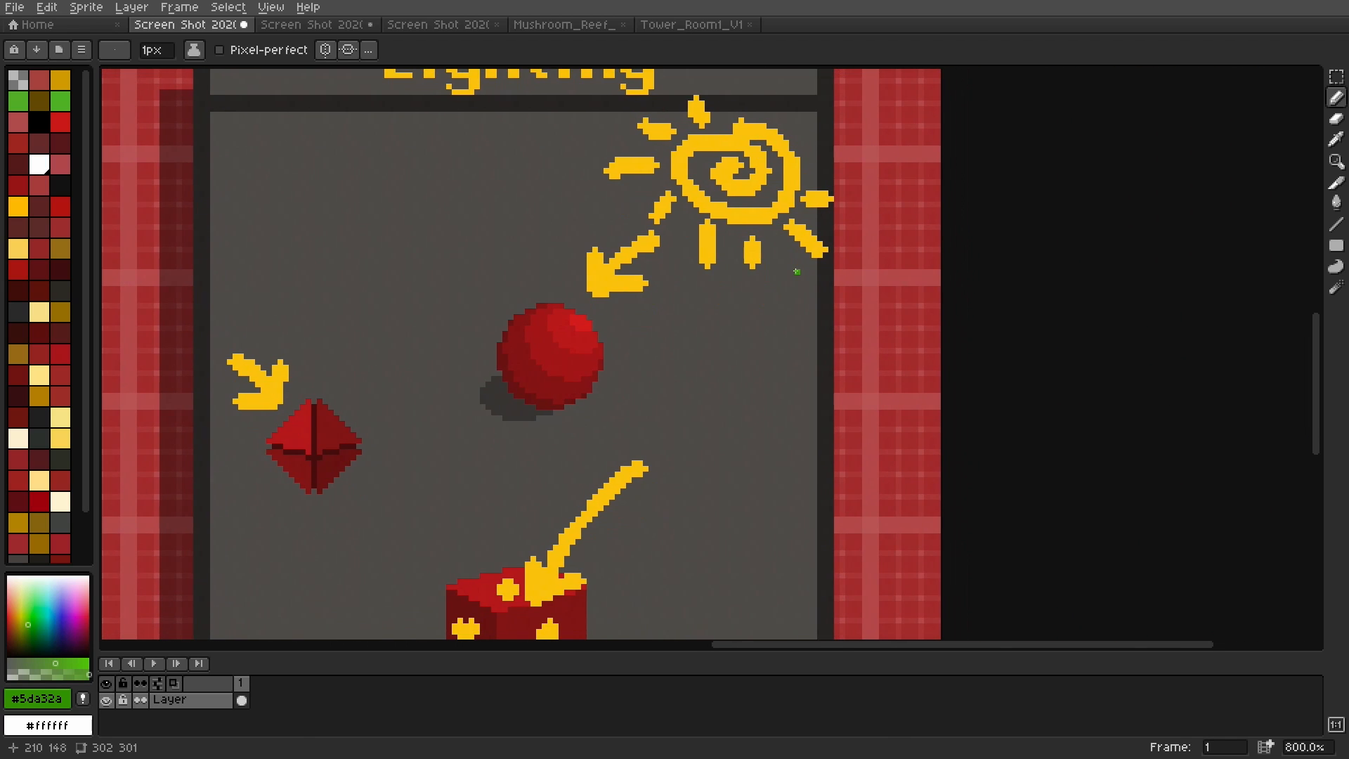
{"action": "scroll", "coordinate": [797, 271], "scroll_direction": "left", "scroll_amount": 1}
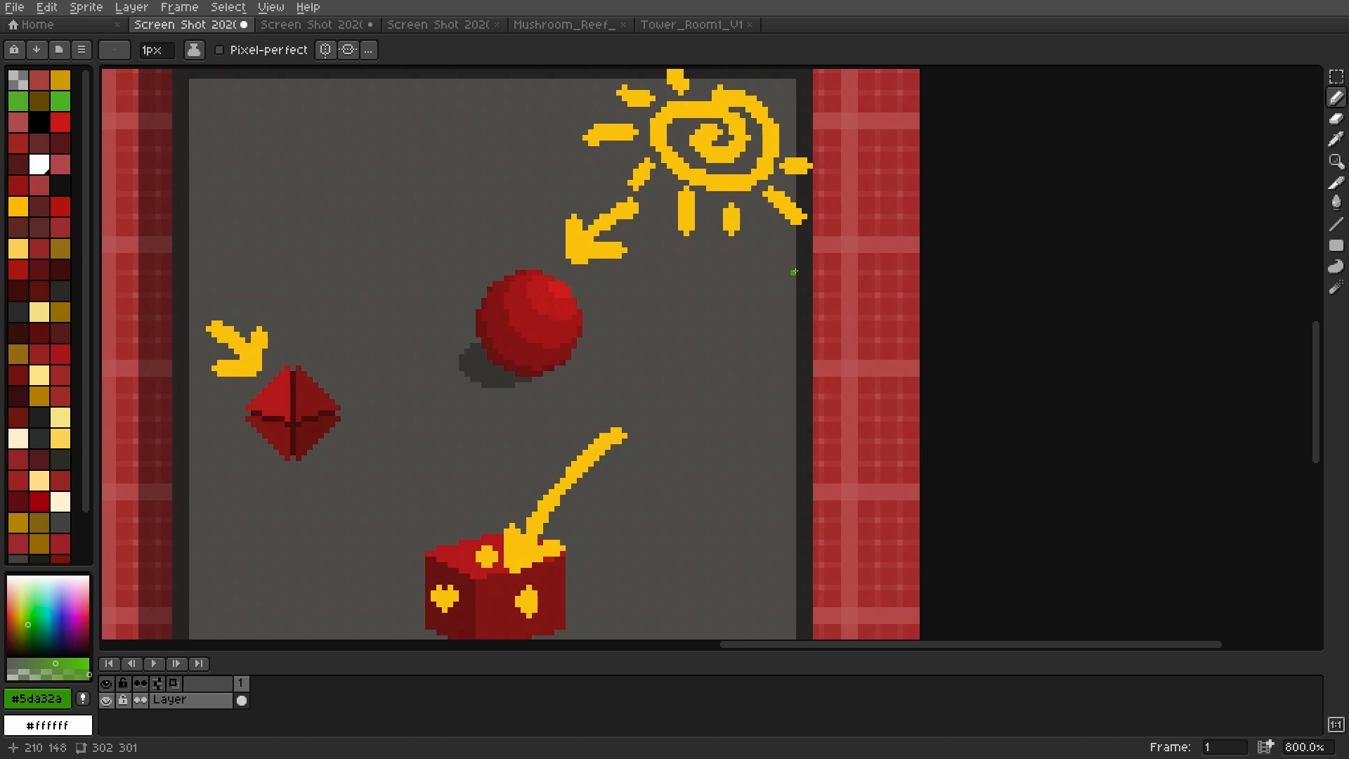
{"action": "scroll", "coordinate": [616, 275], "scroll_direction": "down", "scroll_amount": 5}
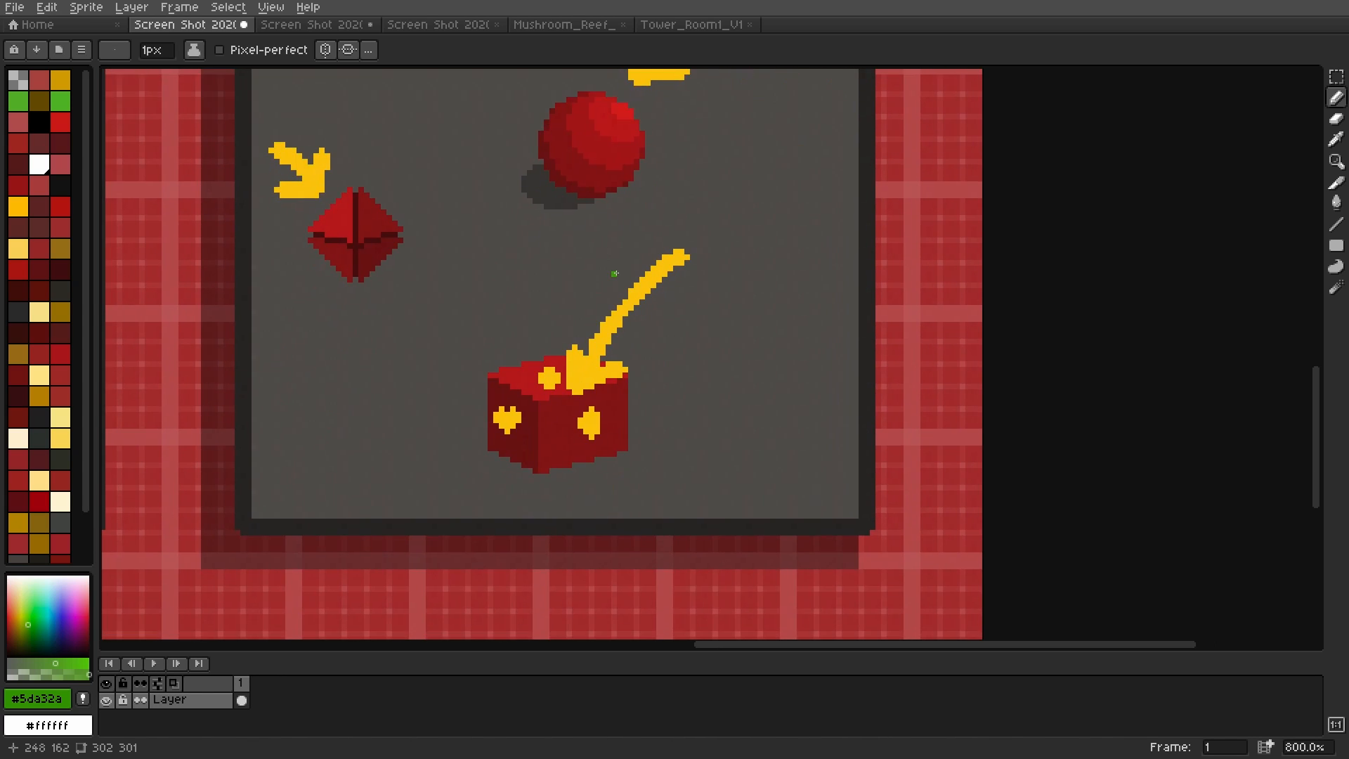
{"action": "scroll", "coordinate": [615, 275], "scroll_direction": "up", "scroll_amount": 1}
{"action": "scroll", "coordinate": [616, 275], "scroll_direction": "up", "scroll_amount": 1}
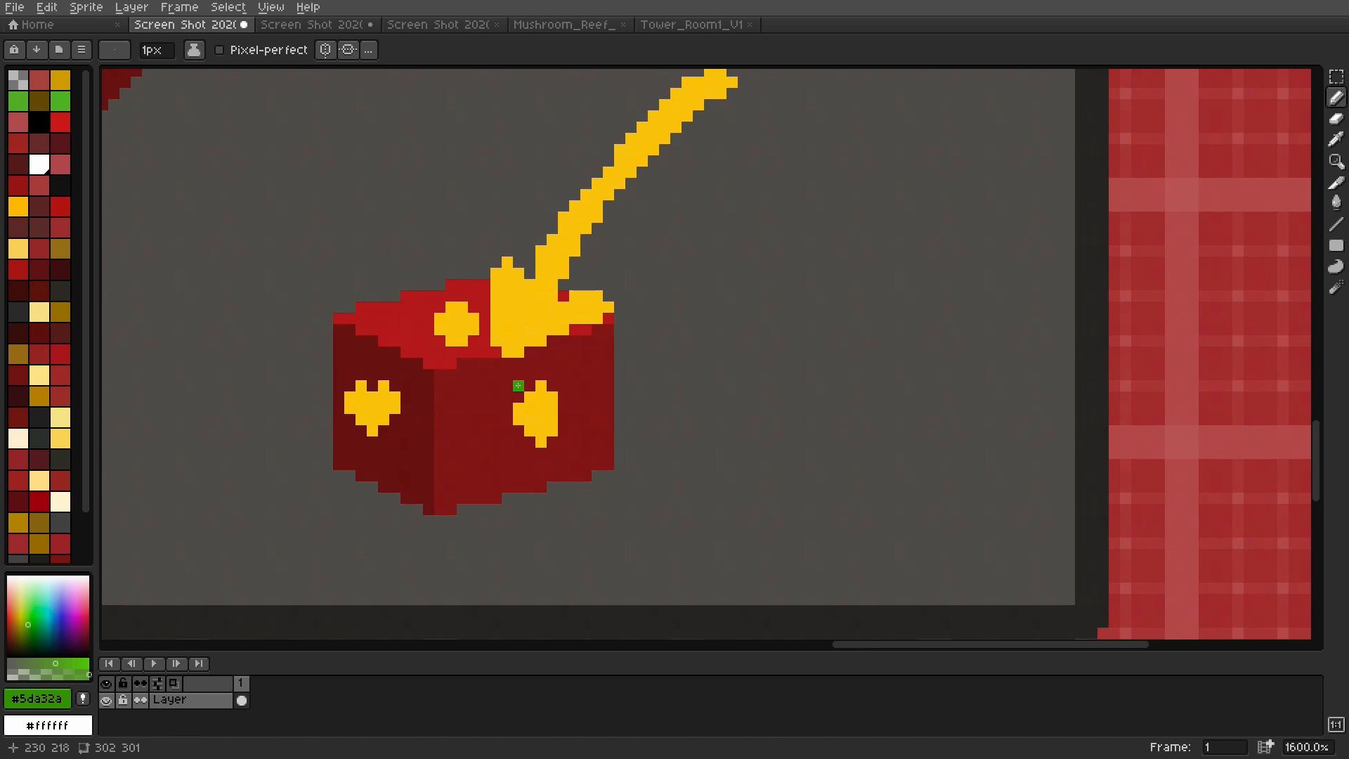
{"action": "scroll", "coordinate": [573, 261], "scroll_direction": "left", "scroll_amount": 4}
{"action": "scroll", "coordinate": [574, 260], "scroll_direction": "up", "scroll_amount": 1}
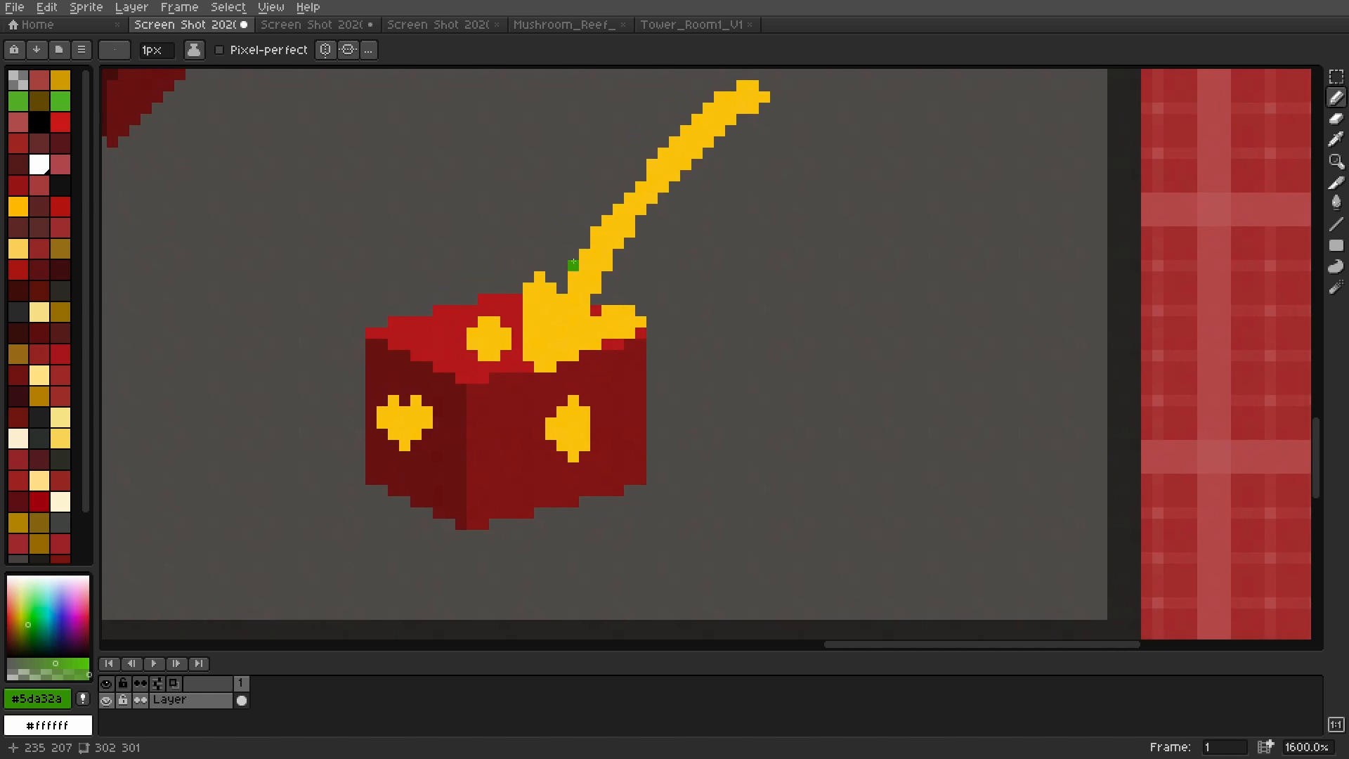
{"action": "scroll", "coordinate": [569, 260], "scroll_direction": "up", "scroll_amount": 4}
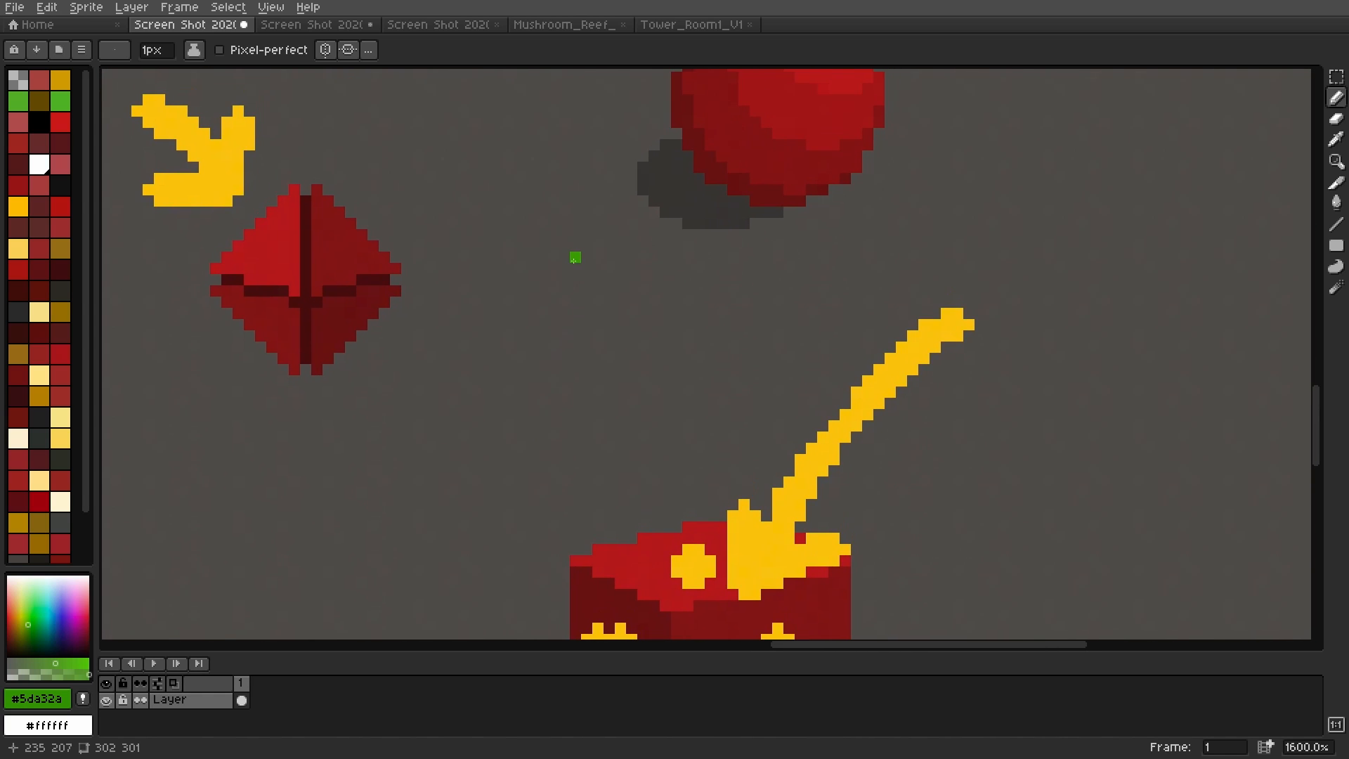
Compare the shading of the red sphere and the faceted diamond with the directions of their light arrows.
{"action": "scroll", "coordinate": [573, 260], "scroll_direction": "right", "scroll_amount": 1}
{"action": "scroll", "coordinate": [574, 259], "scroll_direction": "up", "scroll_amount": 1}
{"action": "scroll", "coordinate": [573, 258], "scroll_direction": "left", "scroll_amount": 1}
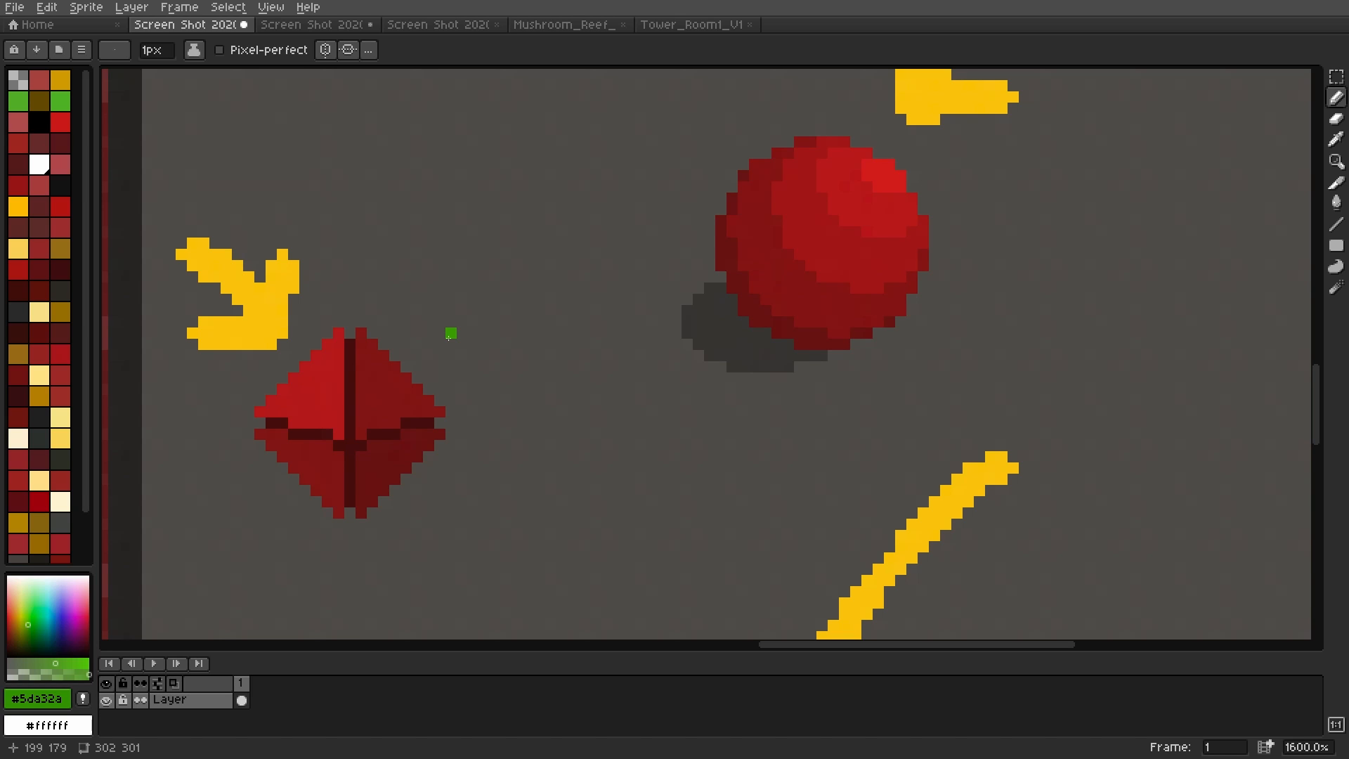
{"action": "scroll", "coordinate": [448, 338], "scroll_direction": "up", "scroll_amount": 3}
{"action": "scroll", "coordinate": [449, 338], "scroll_direction": "right", "scroll_amount": 2}
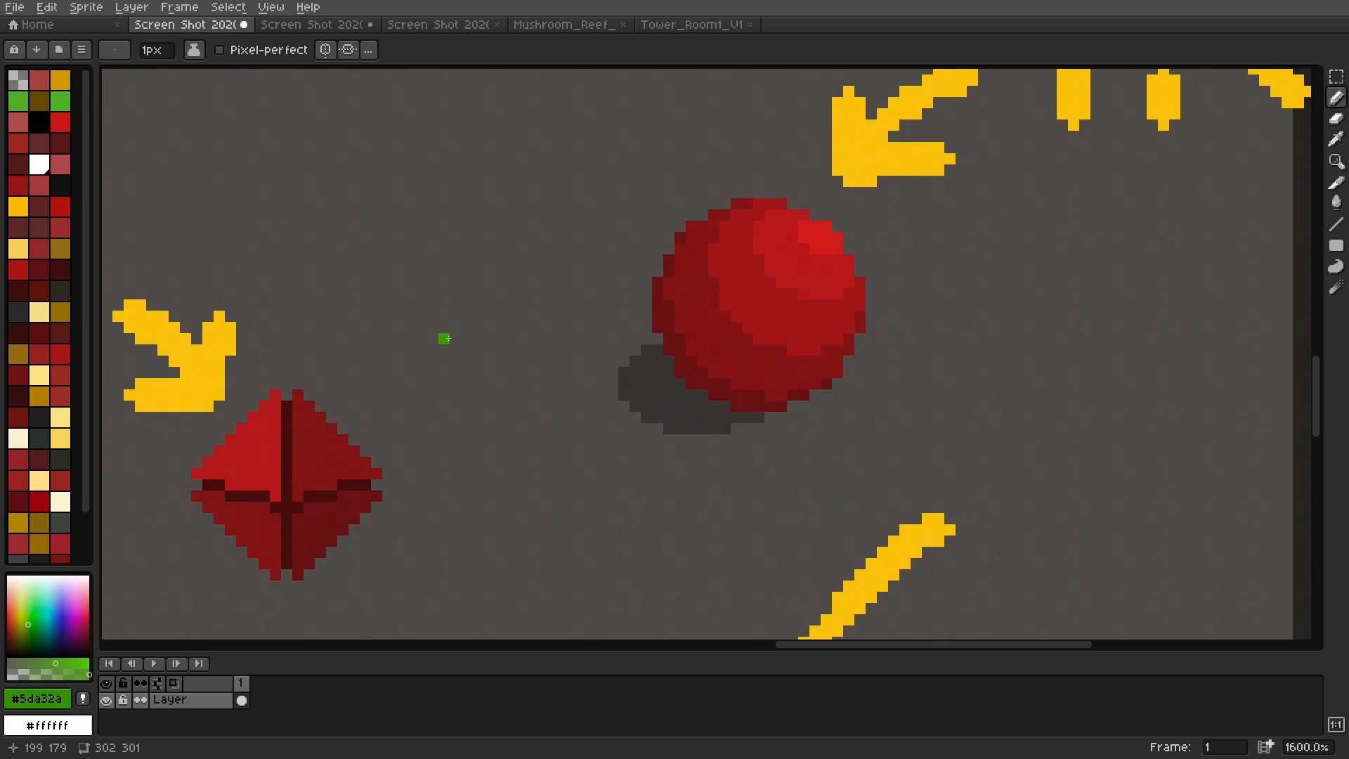
{"action": "scroll", "coordinate": [449, 338], "scroll_direction": "down", "scroll_amount": 1}
{"action": "scroll", "coordinate": [449, 338], "scroll_direction": "left", "scroll_amount": 1}
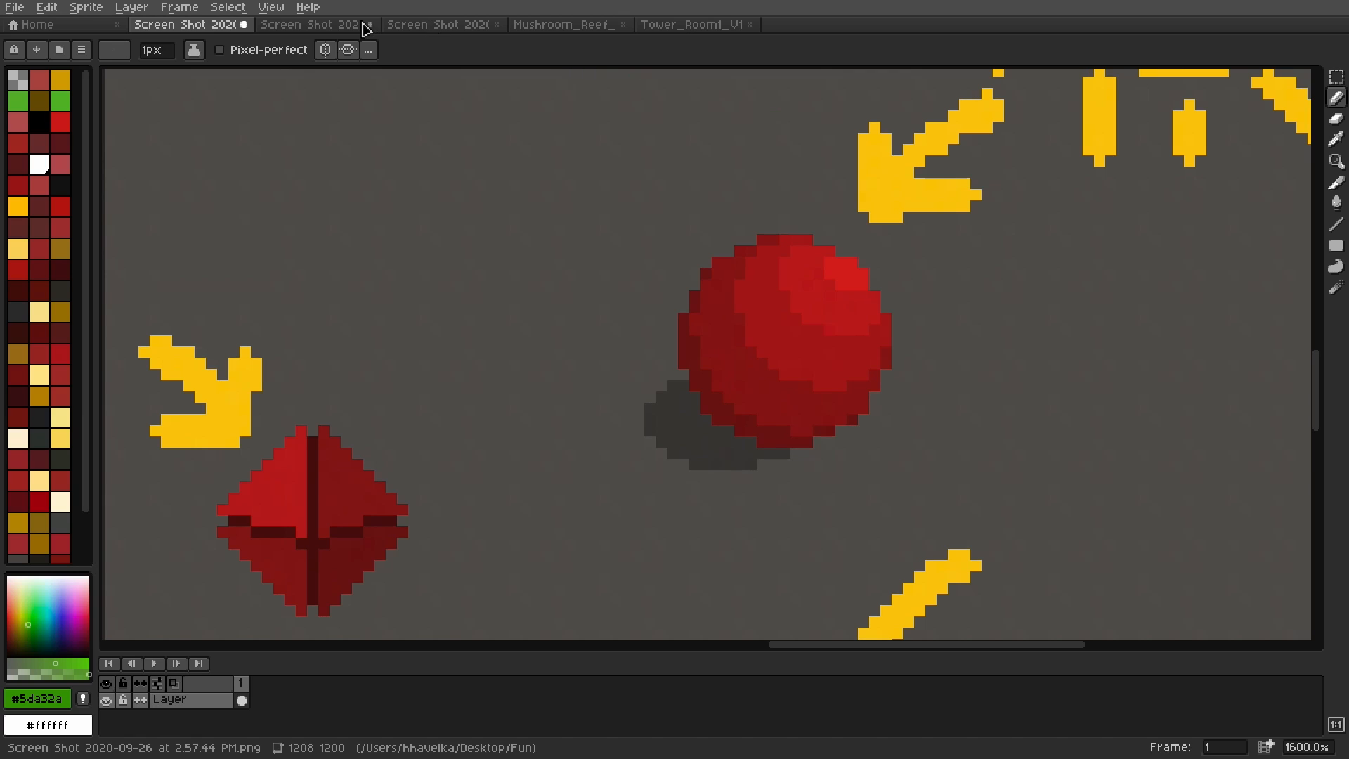
Switch to the second screenshot document and examine the Base, Outline and Shade panels, closing in on the Base cardinal.
{"action": "left_click", "coordinate": [314, 28]}
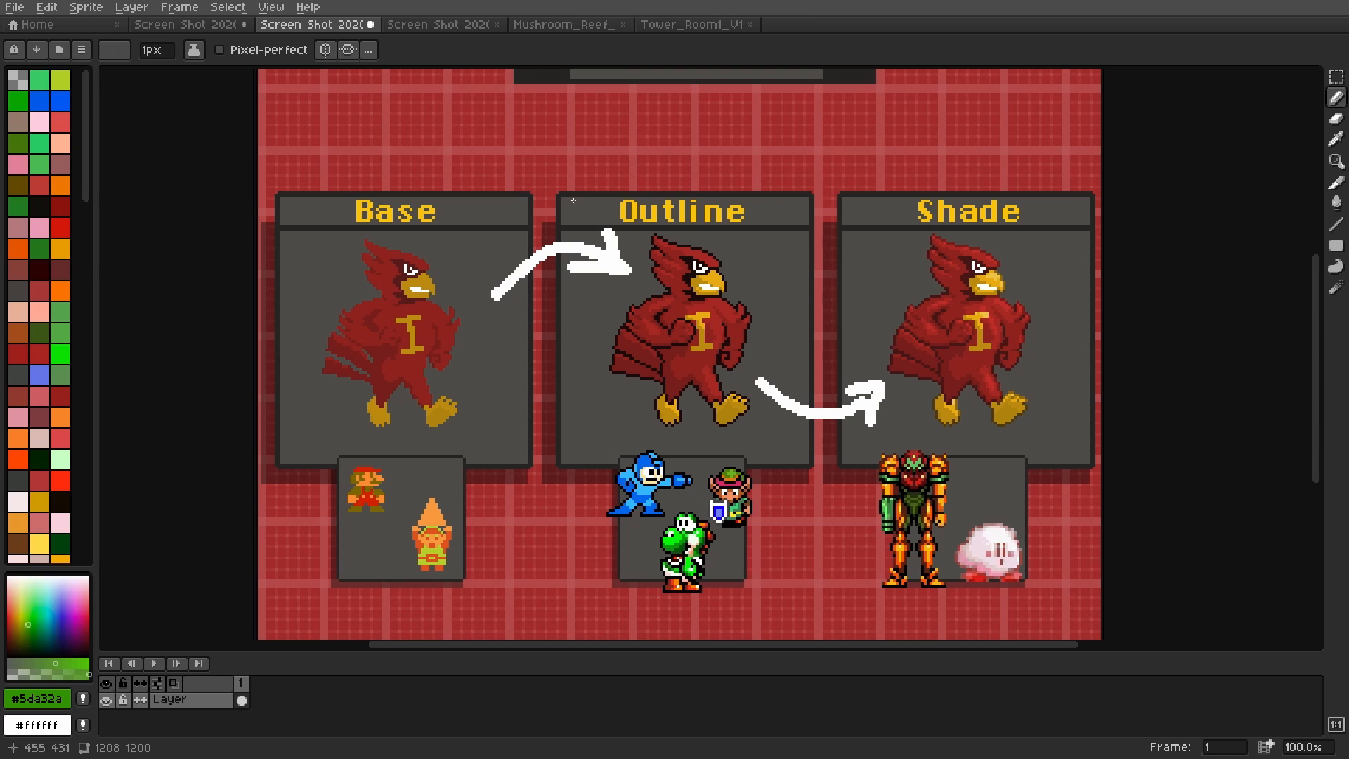
{"action": "scroll", "coordinate": [605, 210], "scroll_direction": "up", "scroll_amount": 3}
{"action": "scroll", "coordinate": [605, 210], "scroll_direction": "right", "scroll_amount": 2}
{"action": "scroll", "coordinate": [605, 210], "scroll_direction": "up", "scroll_amount": 2}
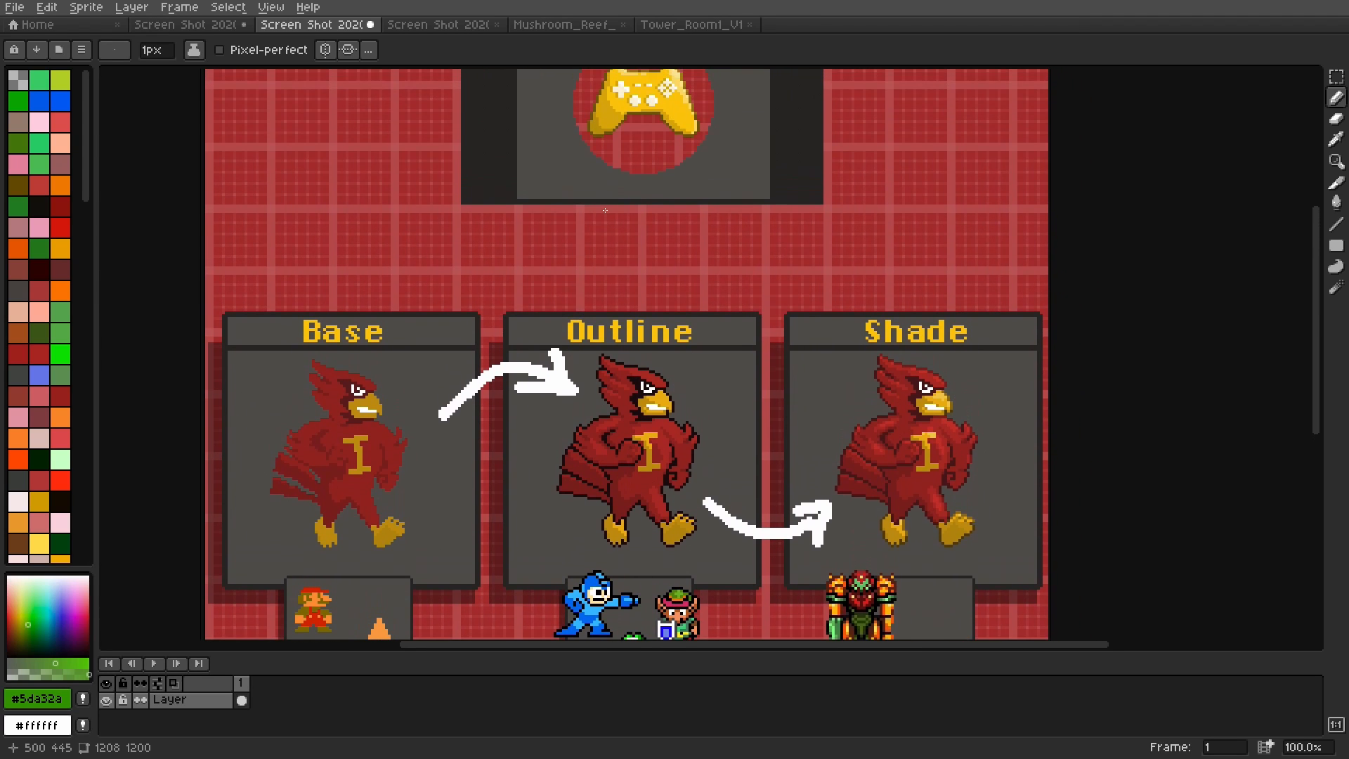
{"action": "scroll", "coordinate": [605, 210], "scroll_direction": "down", "scroll_amount": 3}
{"action": "scroll", "coordinate": [605, 210], "scroll_direction": "left", "scroll_amount": 1}
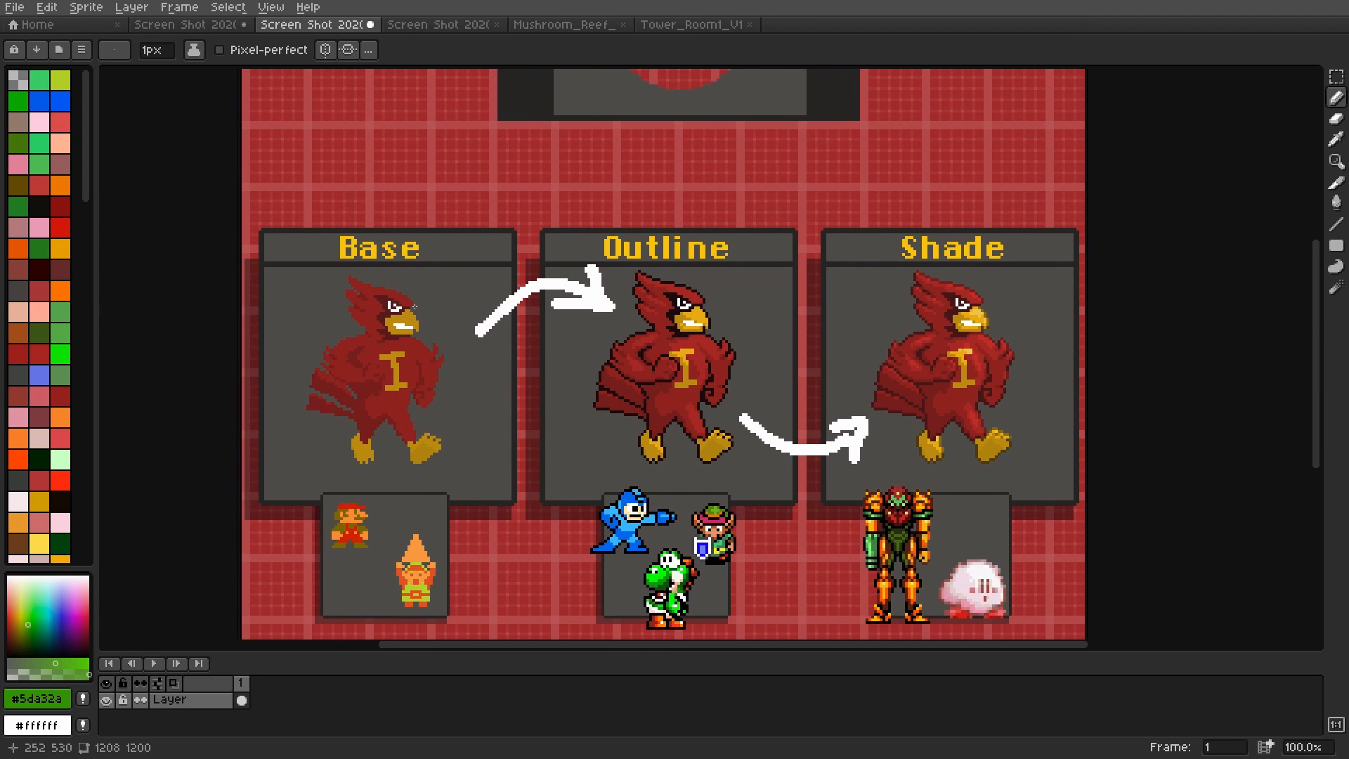
{"action": "scroll", "coordinate": [415, 307], "scroll_direction": "up", "scroll_amount": 1}
{"action": "scroll", "coordinate": [415, 306], "scroll_direction": "left", "scroll_amount": 2}
{"action": "scroll", "coordinate": [415, 306], "scroll_direction": "down", "scroll_amount": 1}
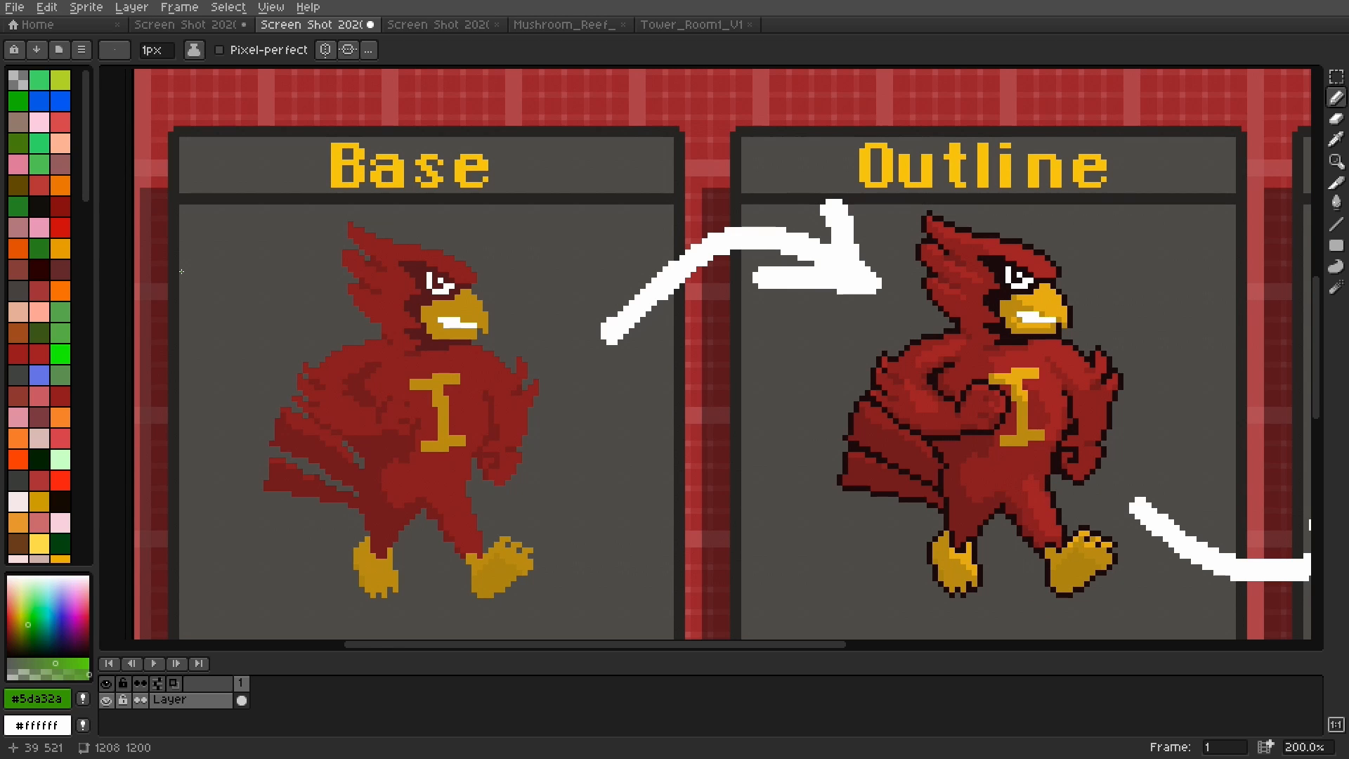
Compare the cardinal sprite's black-outlined version with its shaded version in the Outline and Shade panels.
{"action": "scroll", "coordinate": [181, 271], "scroll_direction": "right", "scroll_amount": 3}
{"action": "scroll", "coordinate": [181, 272], "scroll_direction": "right", "scroll_amount": 11}
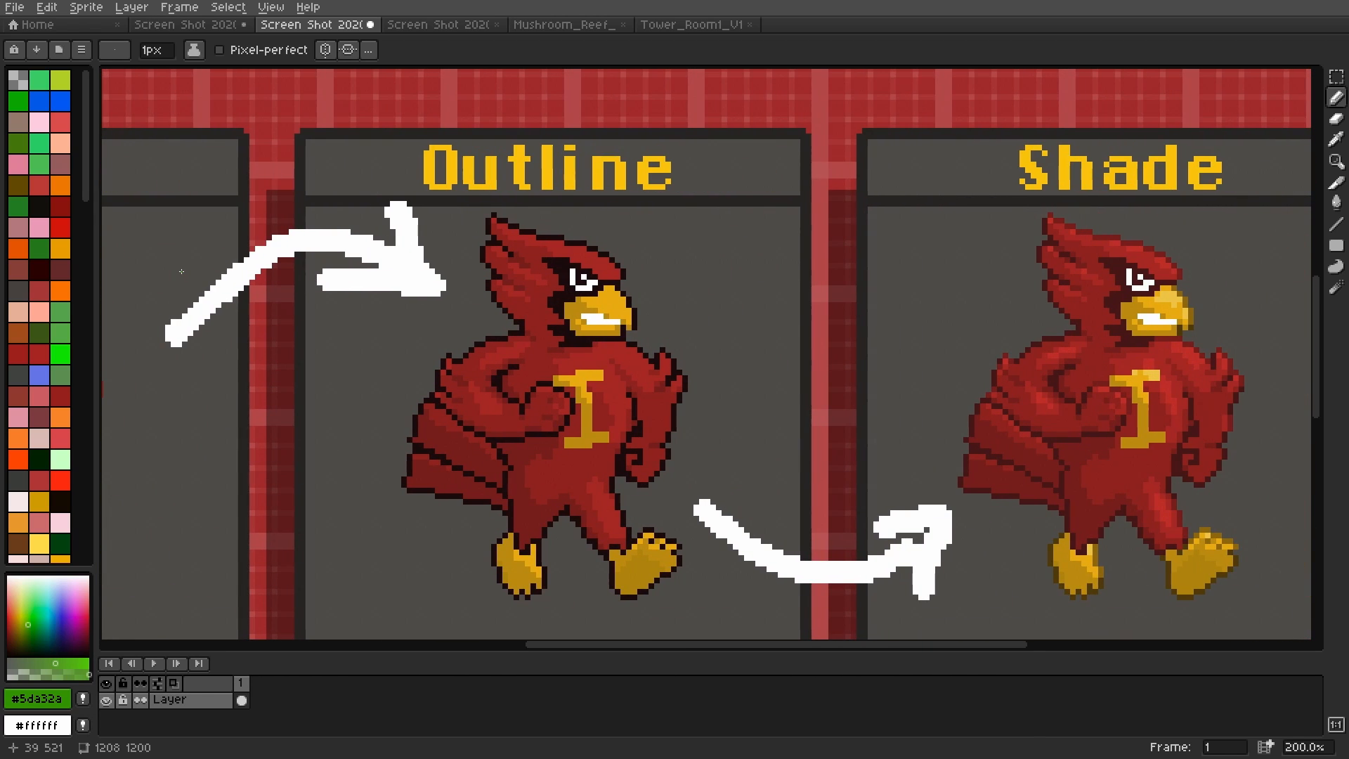
{"action": "scroll", "coordinate": [181, 271], "scroll_direction": "left", "scroll_amount": 7}
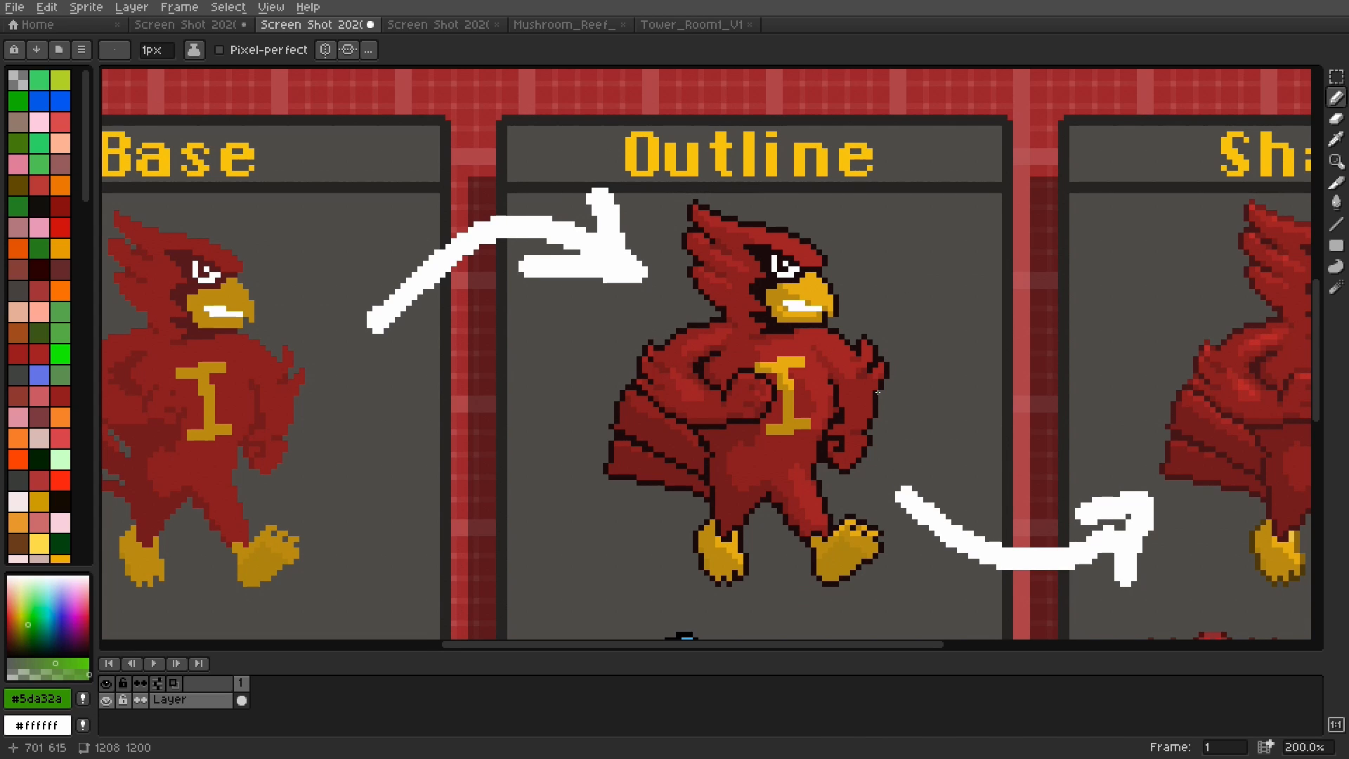
{"action": "scroll", "coordinate": [877, 393], "scroll_direction": "right", "scroll_amount": 3}
{"action": "scroll", "coordinate": [877, 392], "scroll_direction": "right", "scroll_amount": 12}
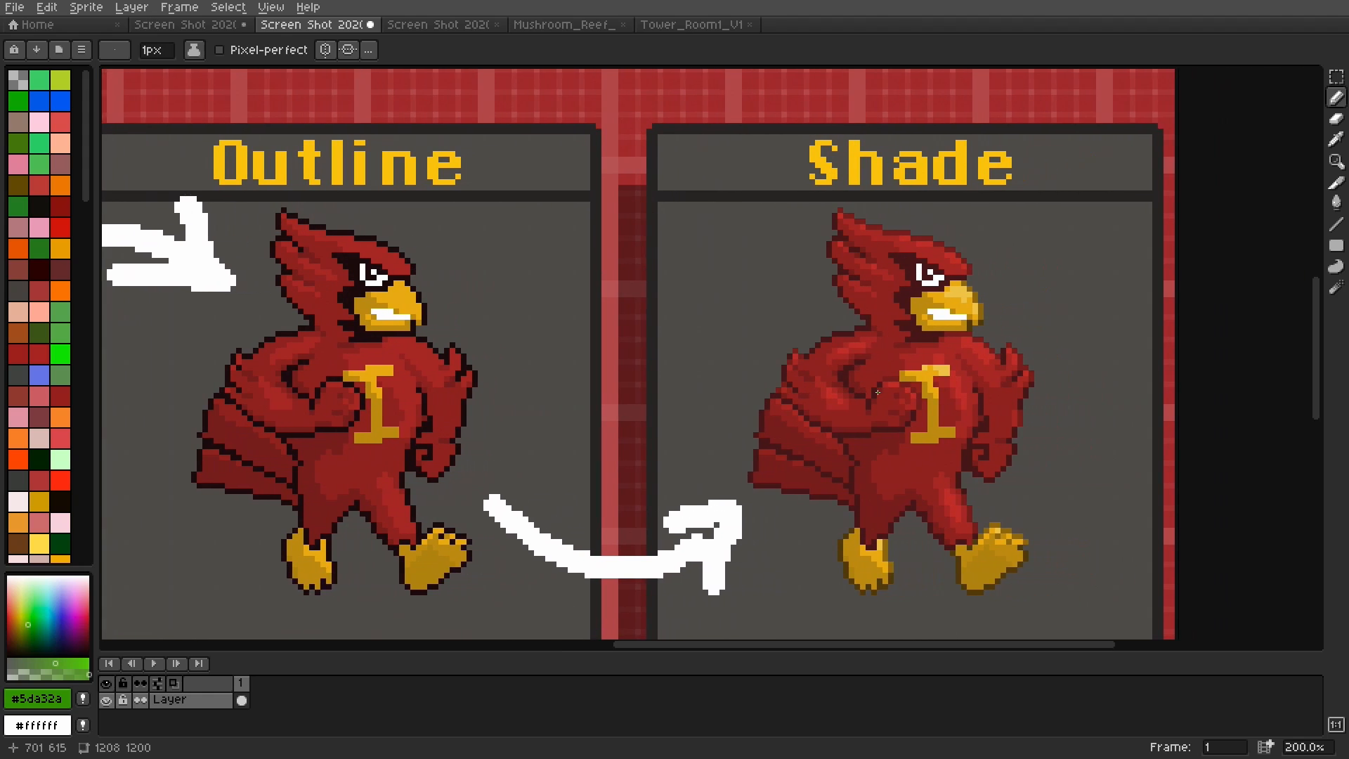
{"action": "scroll", "coordinate": [877, 392], "scroll_direction": "right", "scroll_amount": 1}
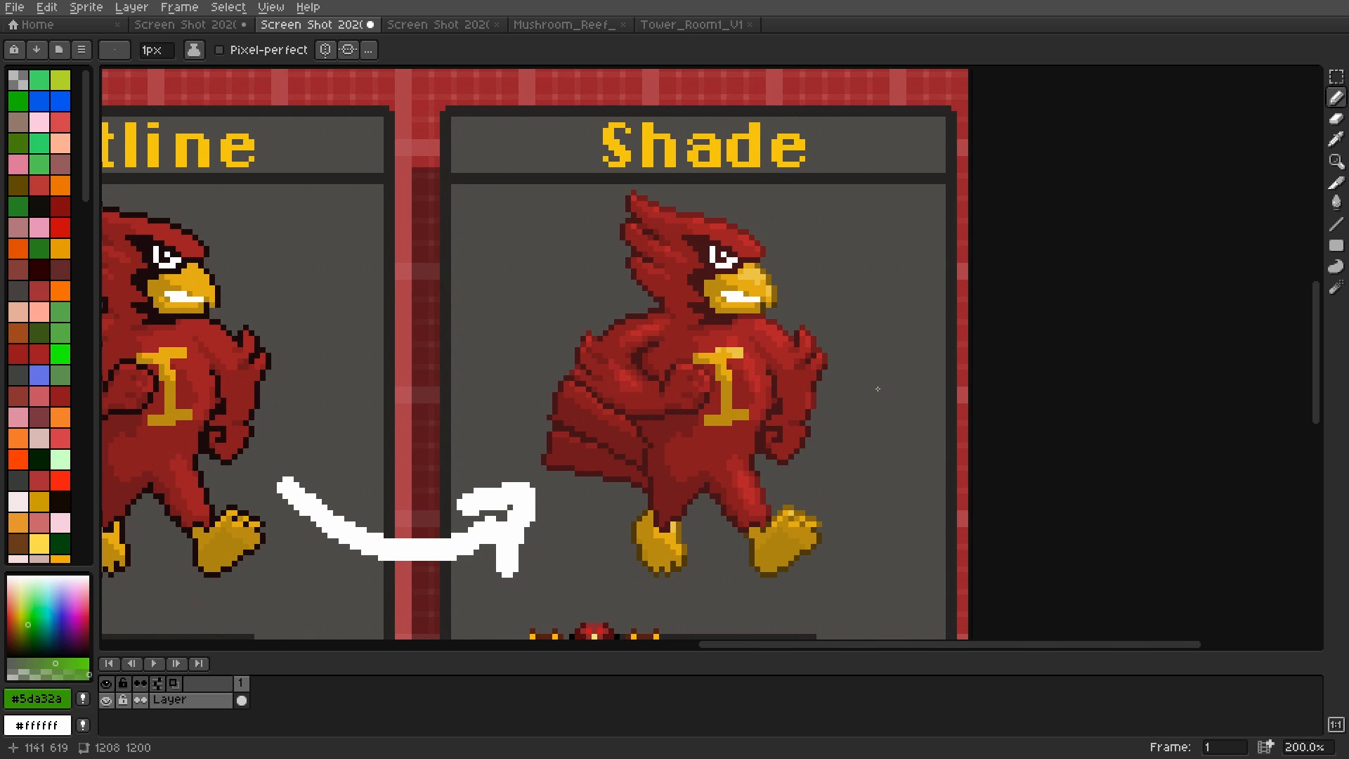
Examine the classic game character sprites shown as examples beneath the Base, Outline and Shade panels.
{"action": "scroll", "coordinate": [874, 354], "scroll_direction": "down", "scroll_amount": 2}
{"action": "scroll", "coordinate": [874, 354], "scroll_direction": "left", "scroll_amount": 9}
{"action": "scroll", "coordinate": [874, 352], "scroll_direction": "down", "scroll_amount": 3}
{"action": "scroll", "coordinate": [873, 352], "scroll_direction": "left", "scroll_amount": 4}
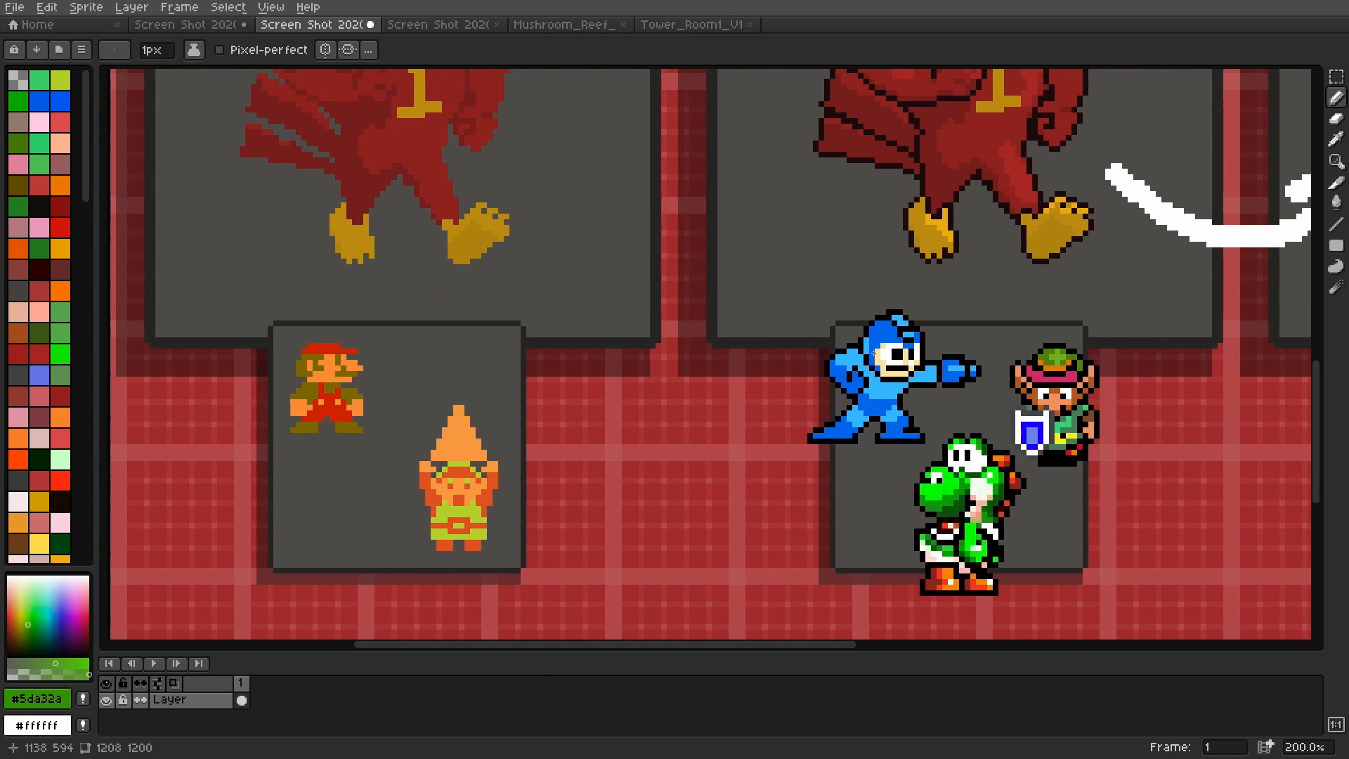
{"action": "scroll", "coordinate": [873, 352], "scroll_direction": "right", "scroll_amount": 2}
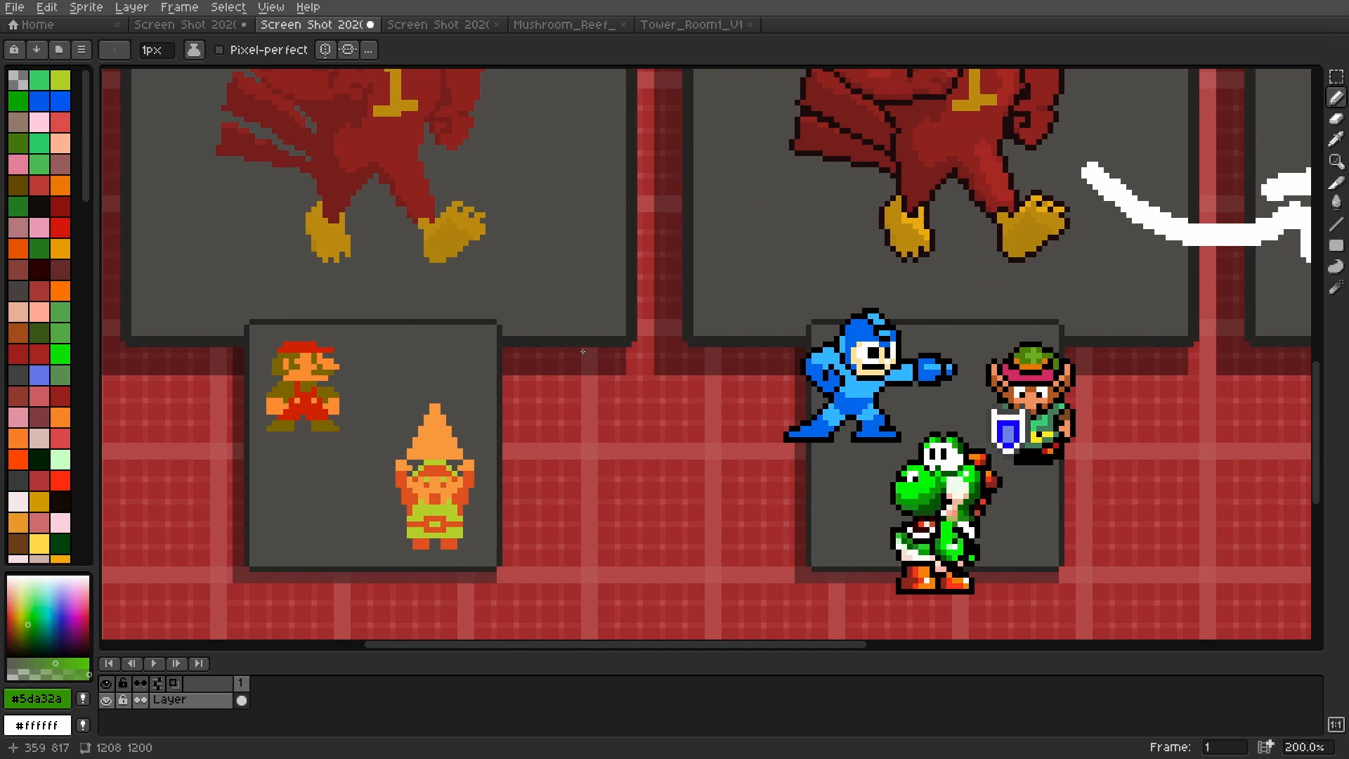
{"action": "scroll", "coordinate": [922, 291], "scroll_direction": "right", "scroll_amount": 5}
{"action": "scroll", "coordinate": [602, 379], "scroll_direction": "right", "scroll_amount": 3}
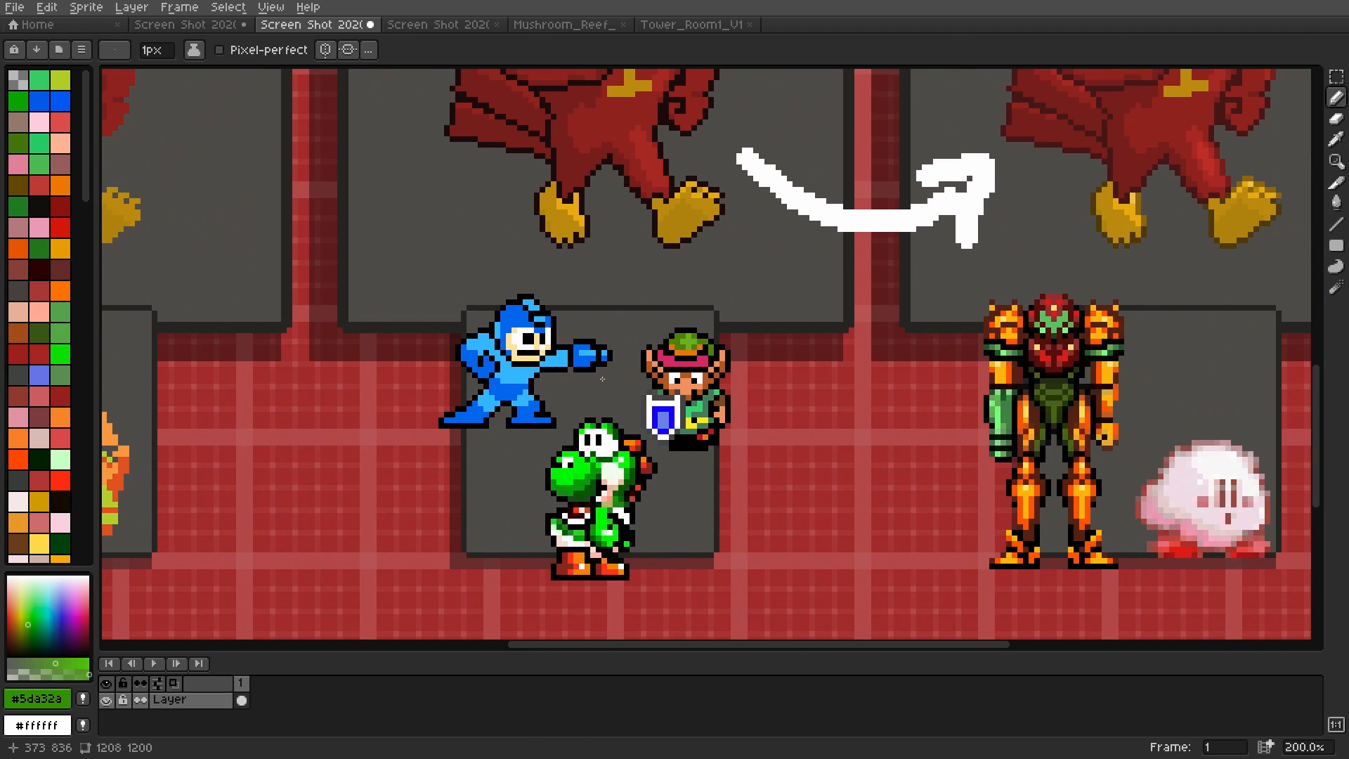
{"action": "scroll", "coordinate": [690, 256], "scroll_direction": "up", "scroll_amount": 5}
{"action": "scroll", "coordinate": [690, 257], "scroll_direction": "left", "scroll_amount": 5}
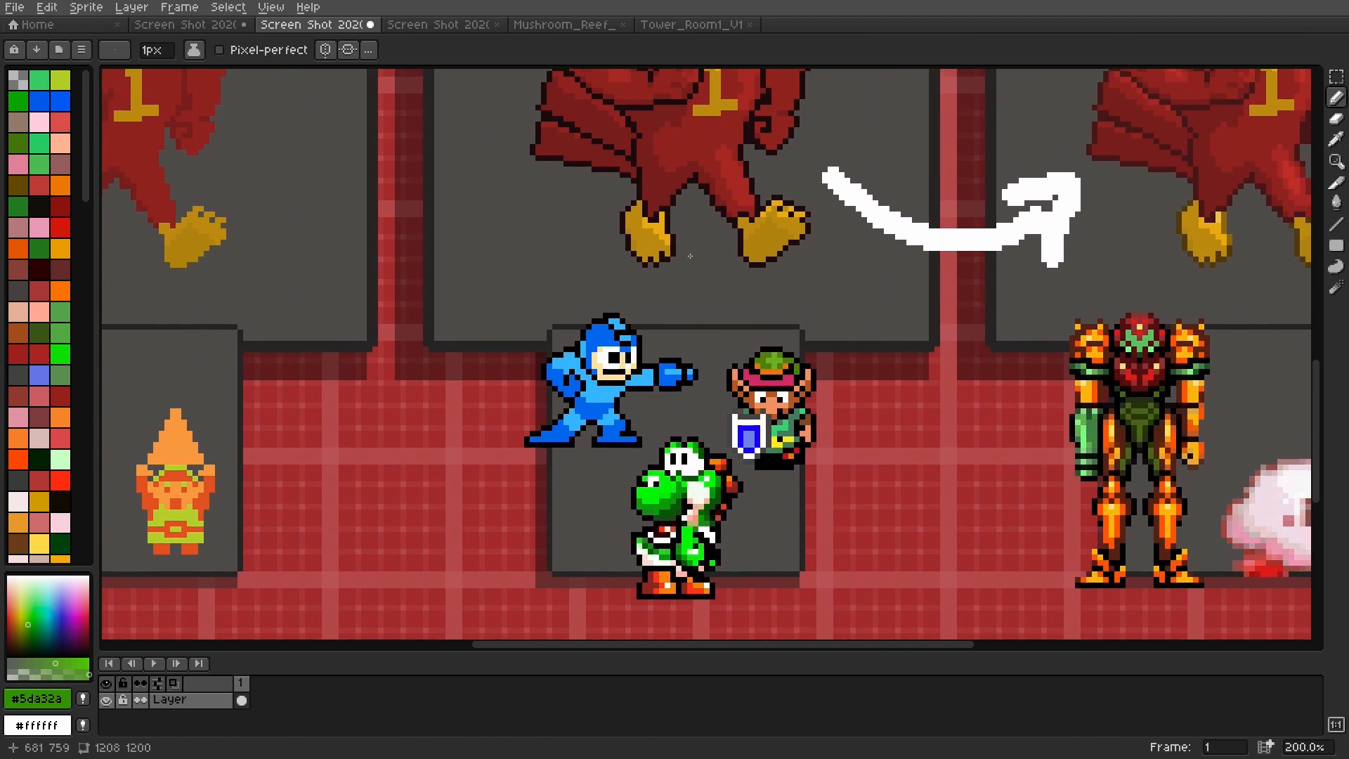
Compare the example game characters beneath the Base and Outline panels with those beneath the Shade panel.
{"action": "scroll", "coordinate": [690, 257], "scroll_direction": "down", "scroll_amount": 5}
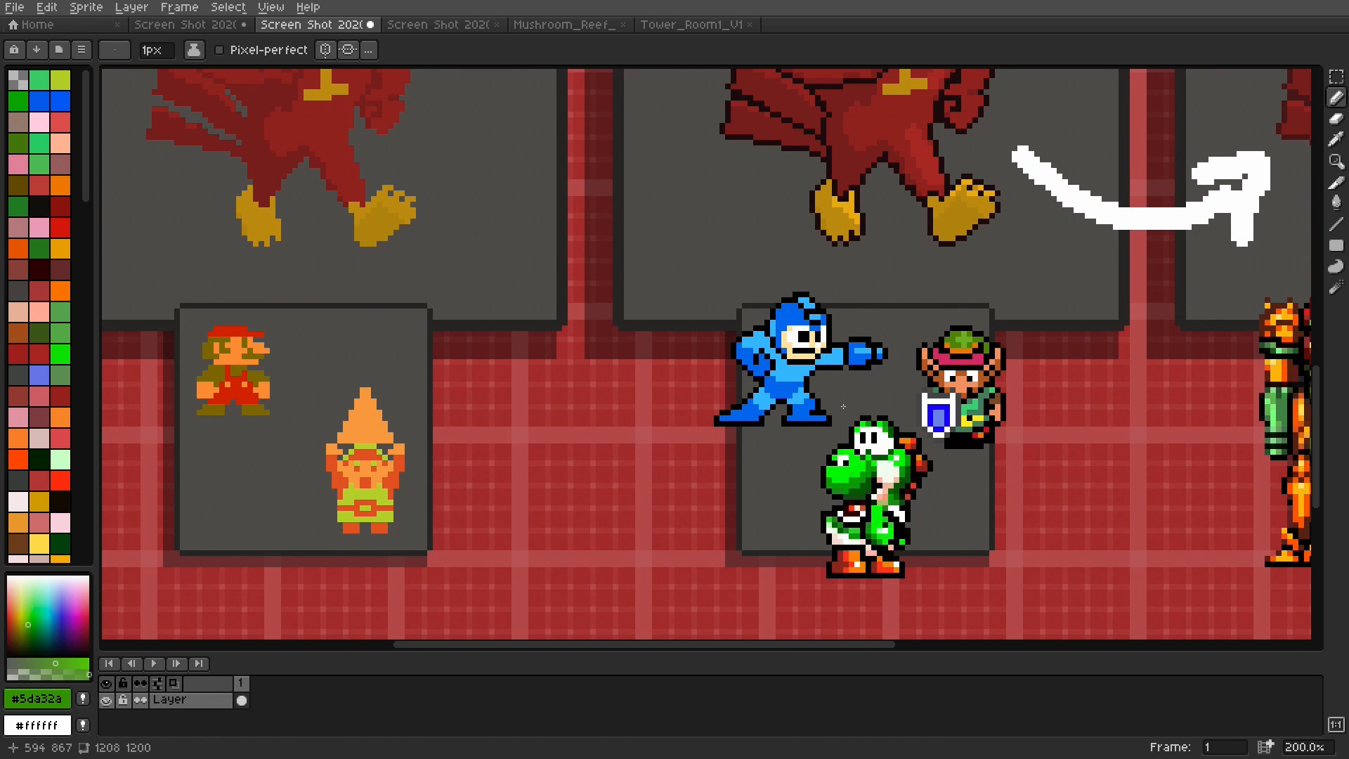
{"action": "scroll", "coordinate": [844, 405], "scroll_direction": "right", "scroll_amount": 10}
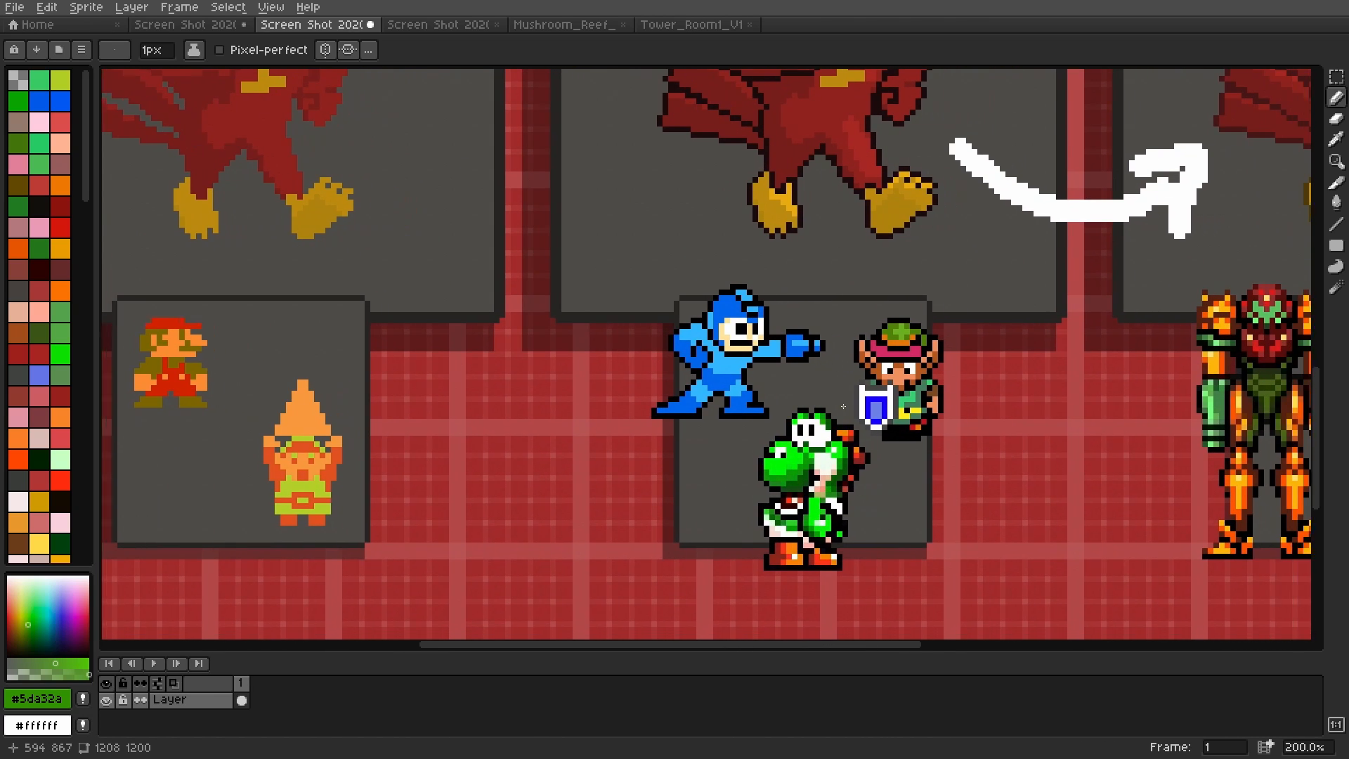
{"action": "scroll", "coordinate": [844, 406], "scroll_direction": "right", "scroll_amount": 4}
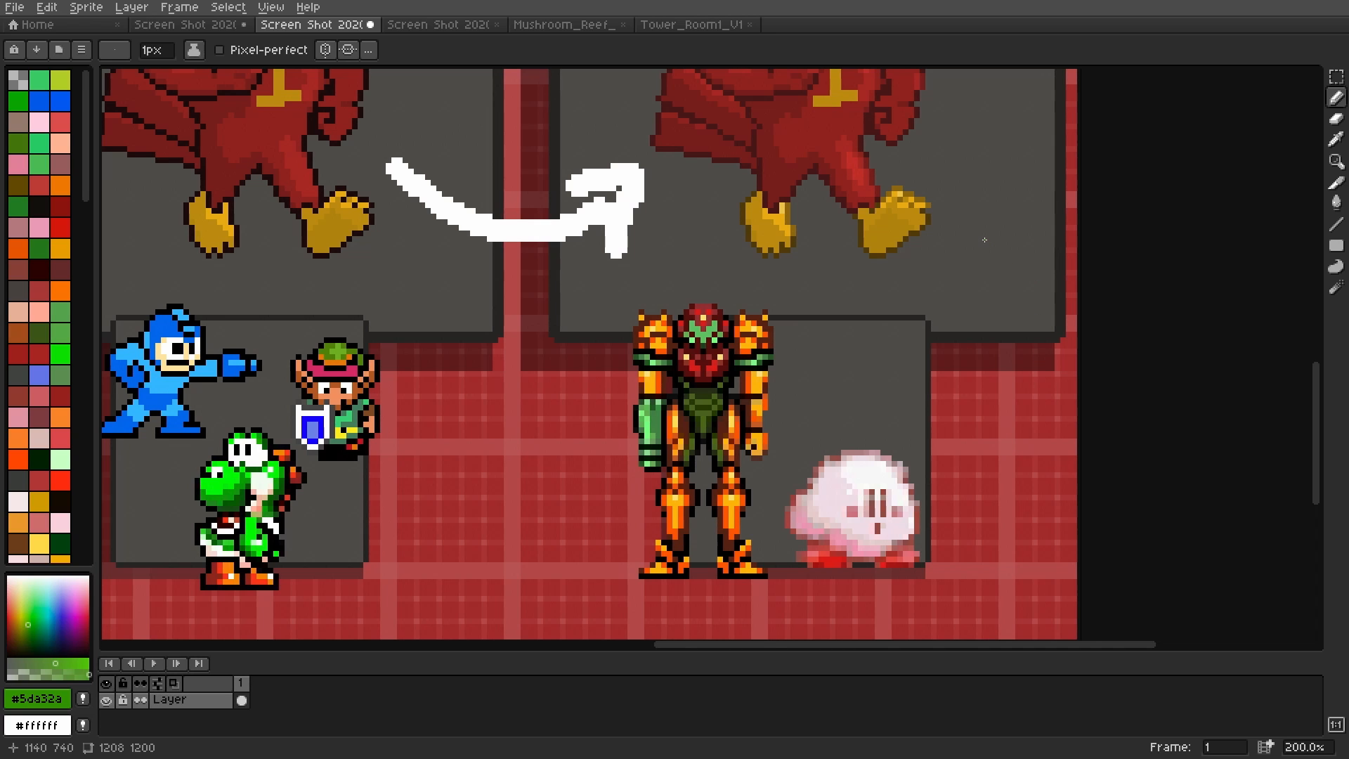
{"action": "scroll", "coordinate": [985, 240], "scroll_direction": "left", "scroll_amount": 10}
{"action": "scroll", "coordinate": [985, 240], "scroll_direction": "up", "scroll_amount": 3}
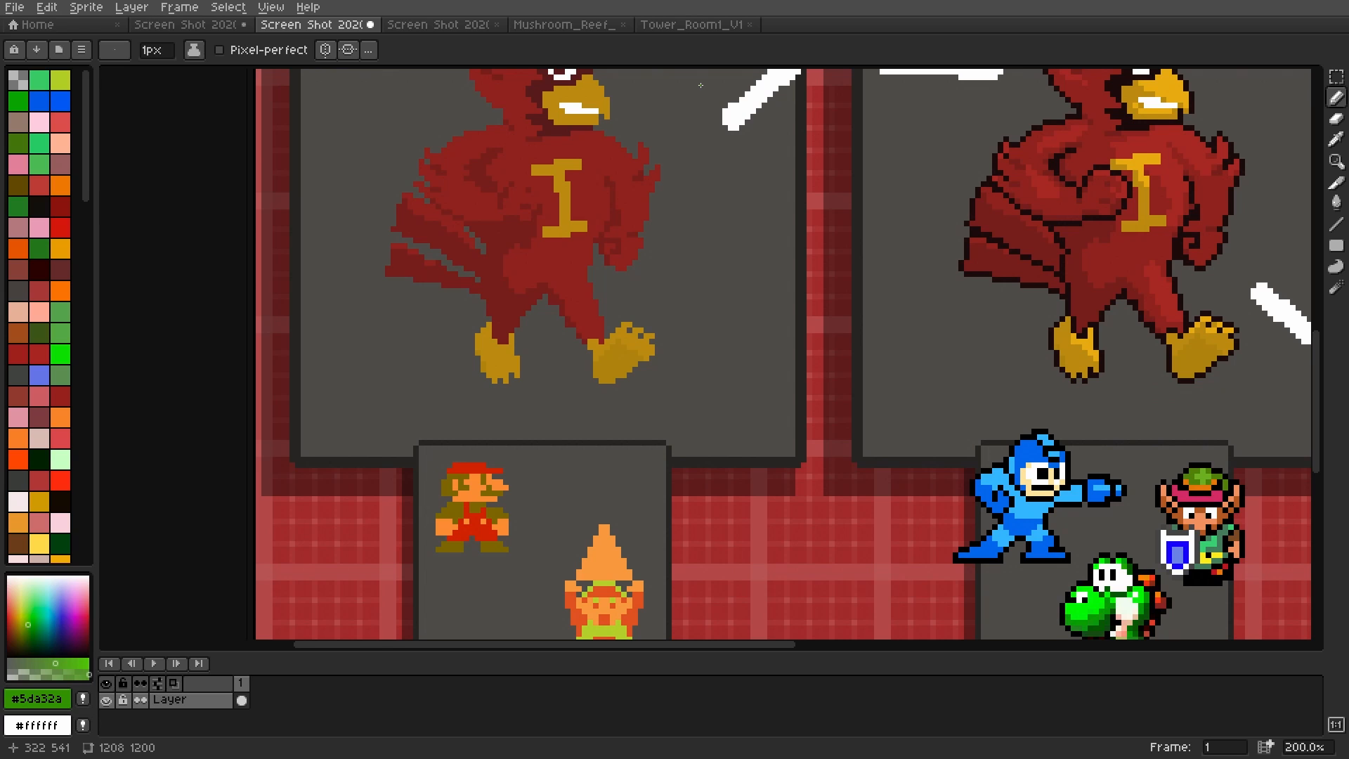
Switch to the third screenshot document and compare the spaceship reference picture with its Base, Outline and Shade sprites.
{"action": "left_click", "coordinate": [444, 25]}
{"action": "scroll", "coordinate": [489, 264], "scroll_direction": "up", "scroll_amount": 2}
{"action": "scroll", "coordinate": [489, 264], "scroll_direction": "right", "scroll_amount": 1}
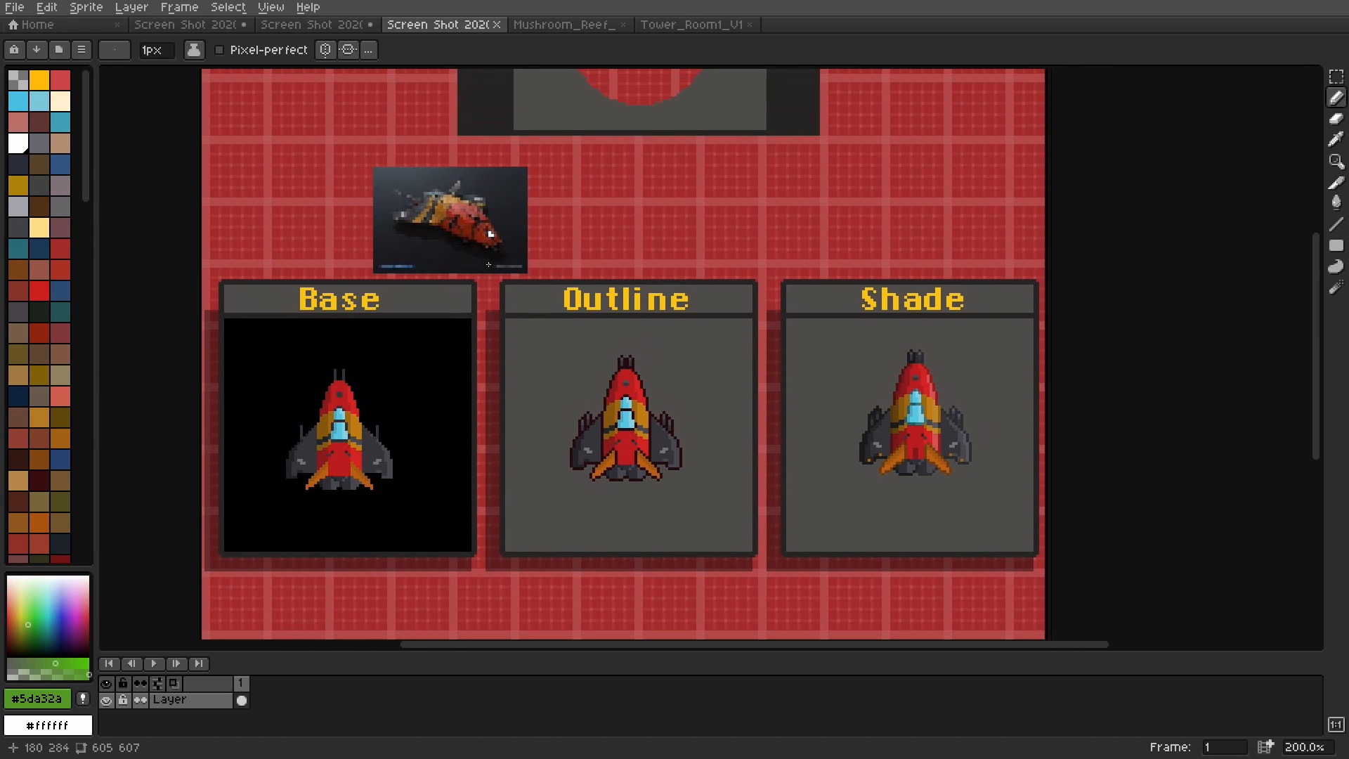
{"action": "scroll", "coordinate": [489, 264], "scroll_direction": "up", "scroll_amount": 2}
{"action": "scroll", "coordinate": [488, 264], "scroll_direction": "left", "scroll_amount": 1}
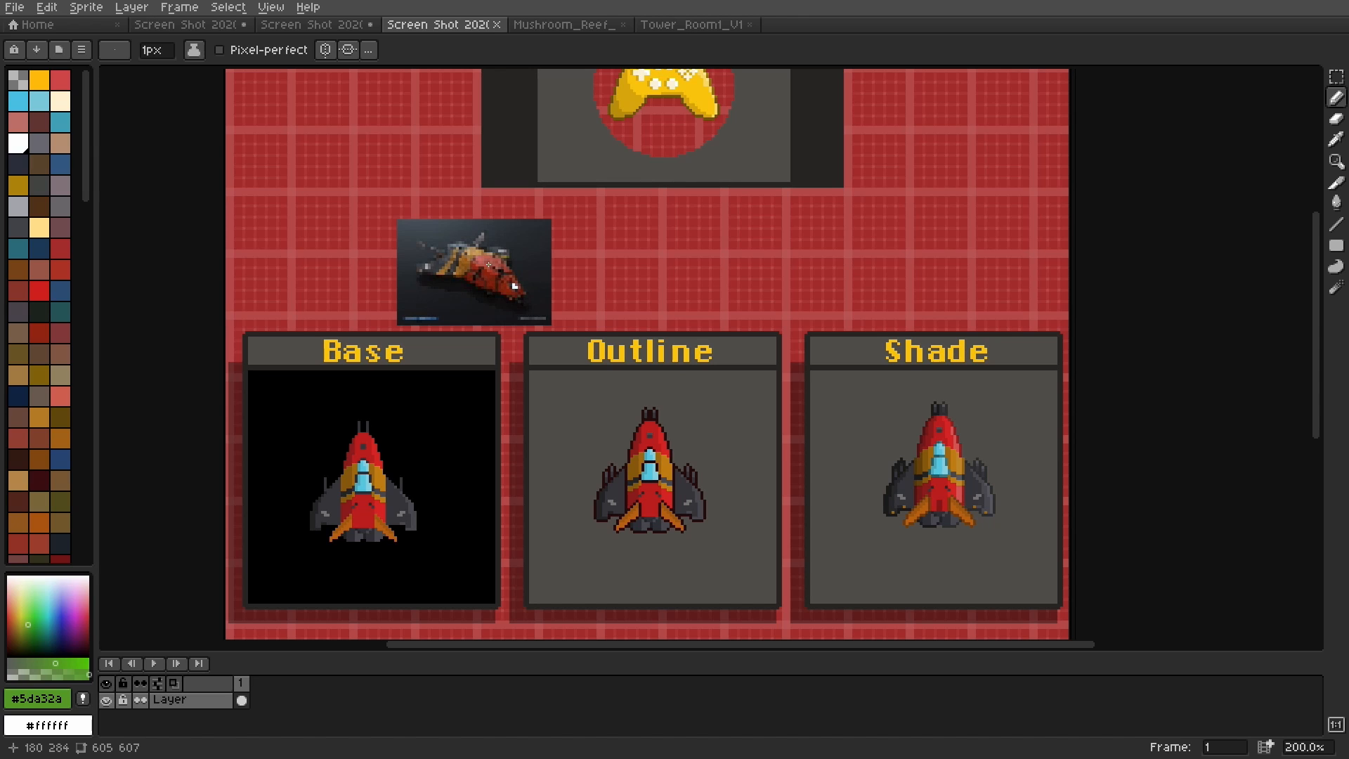
{"action": "left_click_drag", "start_coordinate": [488, 264], "coordinate": [560, 167]}
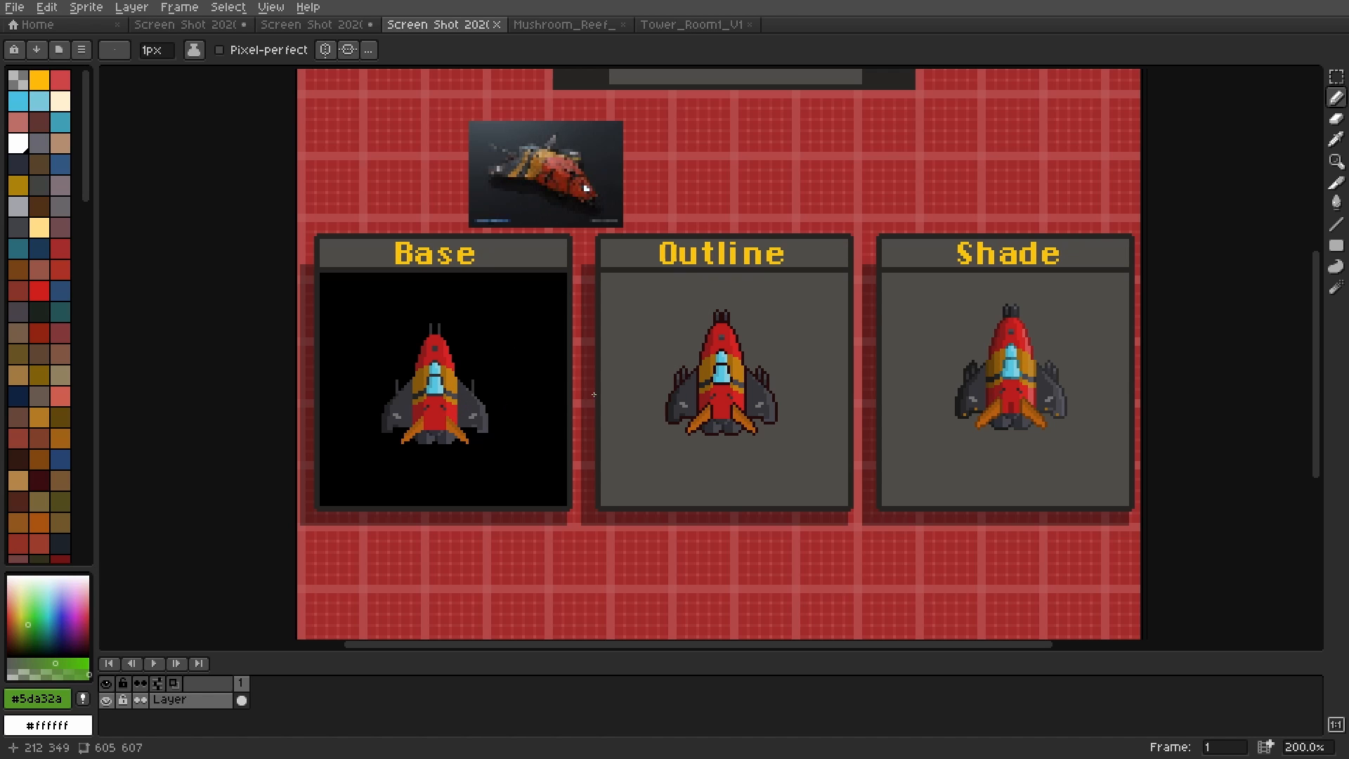
{"action": "scroll", "coordinate": [741, 404], "scroll_direction": "right", "scroll_amount": 5}
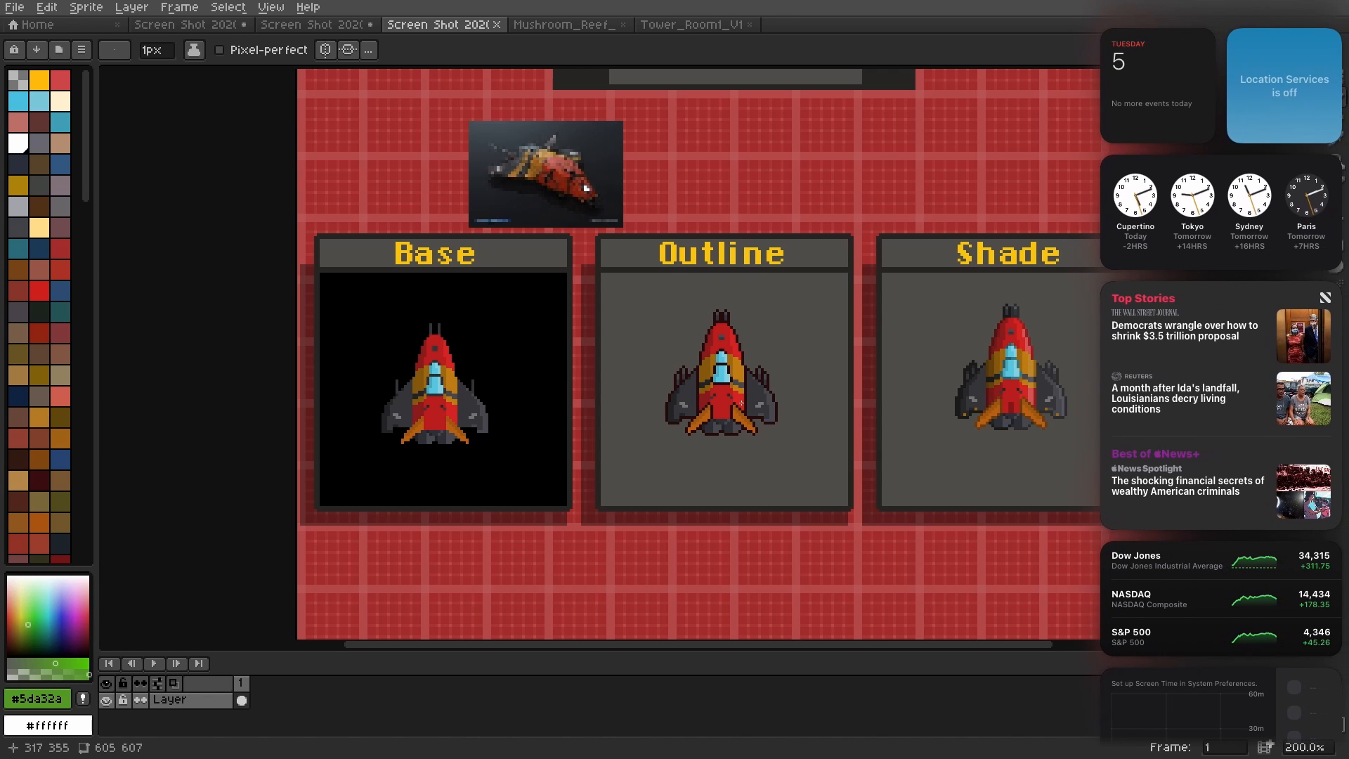
{"action": "scroll", "coordinate": [741, 404], "scroll_direction": "left", "scroll_amount": 5}
{"action": "scroll", "coordinate": [652, 378], "scroll_direction": "right", "scroll_amount": 3}
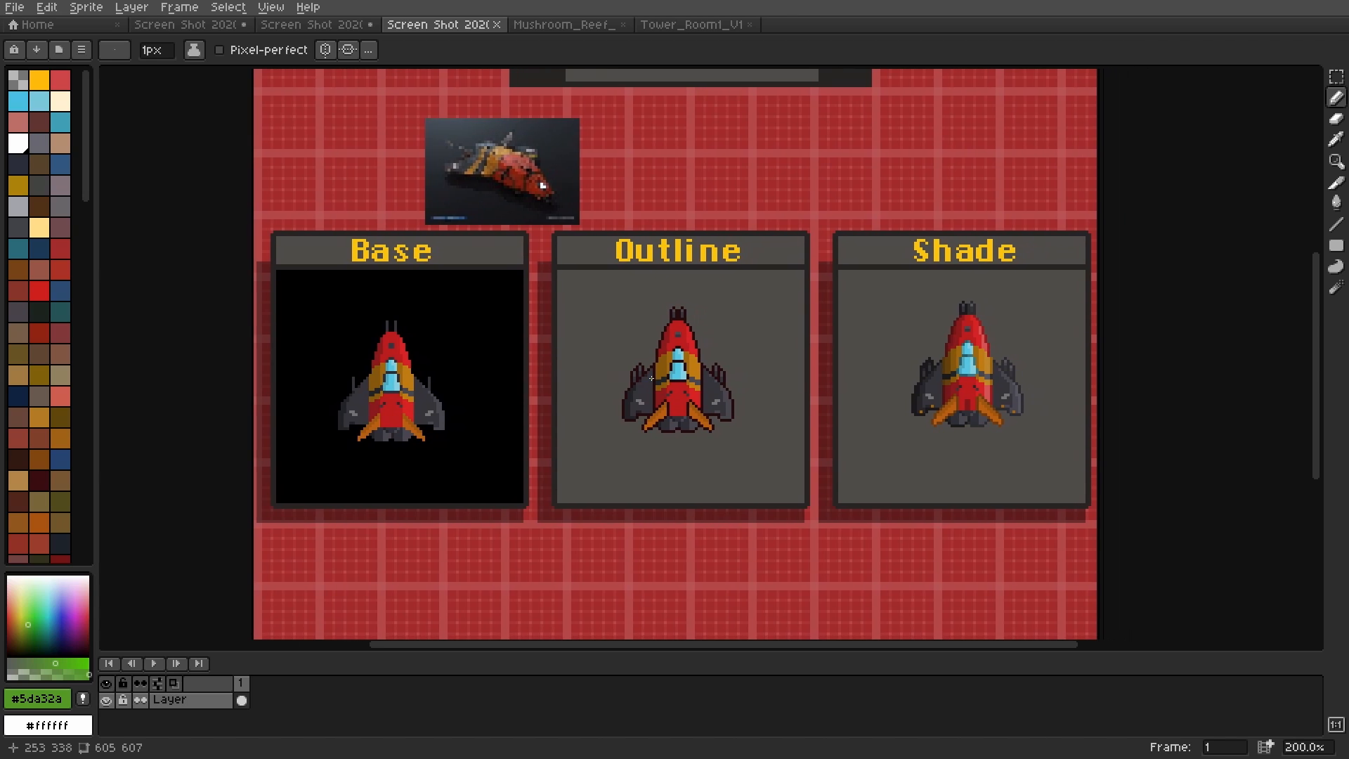
Examine the outlined spaceship sprite up close beside its Base and Shade versions.
{"action": "scroll", "coordinate": [730, 397], "scroll_direction": "up", "scroll_amount": 2}
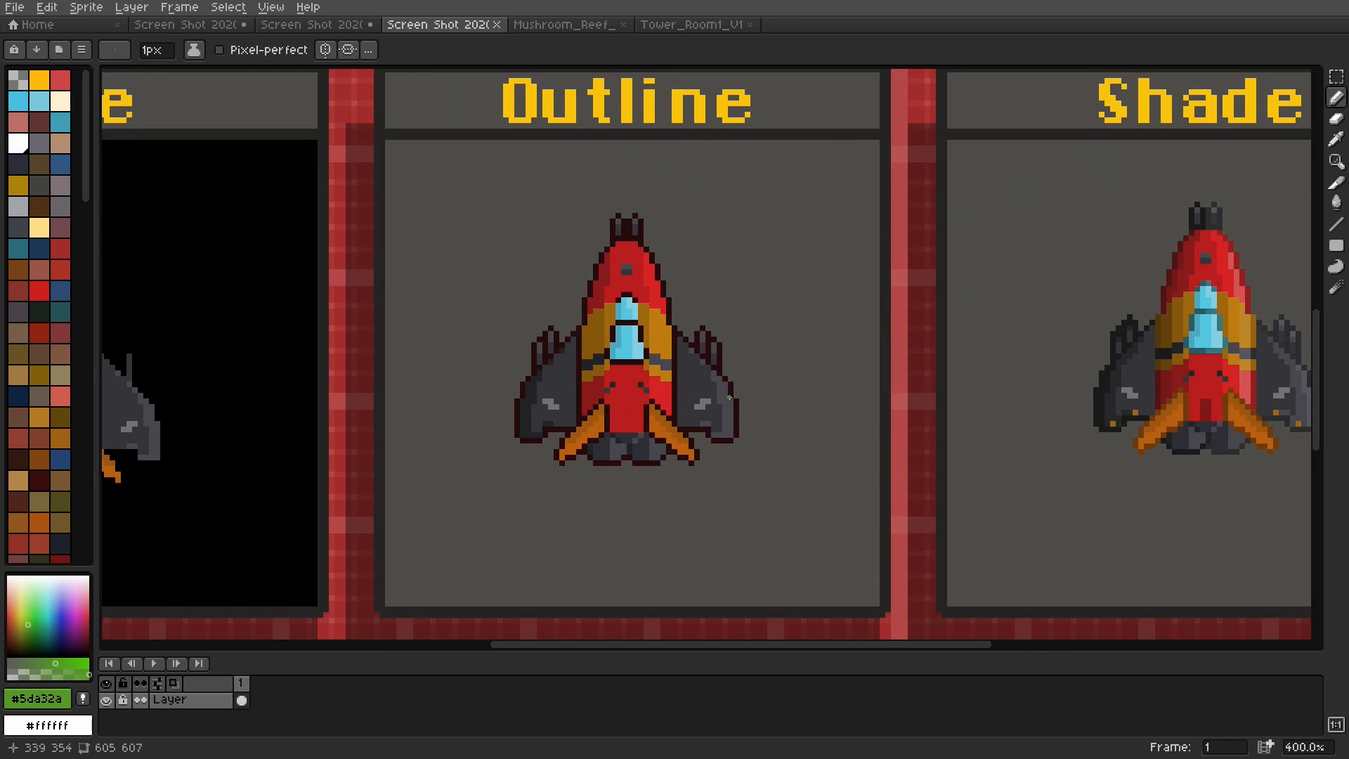
{"action": "scroll", "coordinate": [729, 397], "scroll_direction": "left", "scroll_amount": 2}
{"action": "scroll", "coordinate": [730, 397], "scroll_direction": "right", "scroll_amount": 4}
{"action": "scroll", "coordinate": [730, 397], "scroll_direction": "down", "scroll_amount": 2}
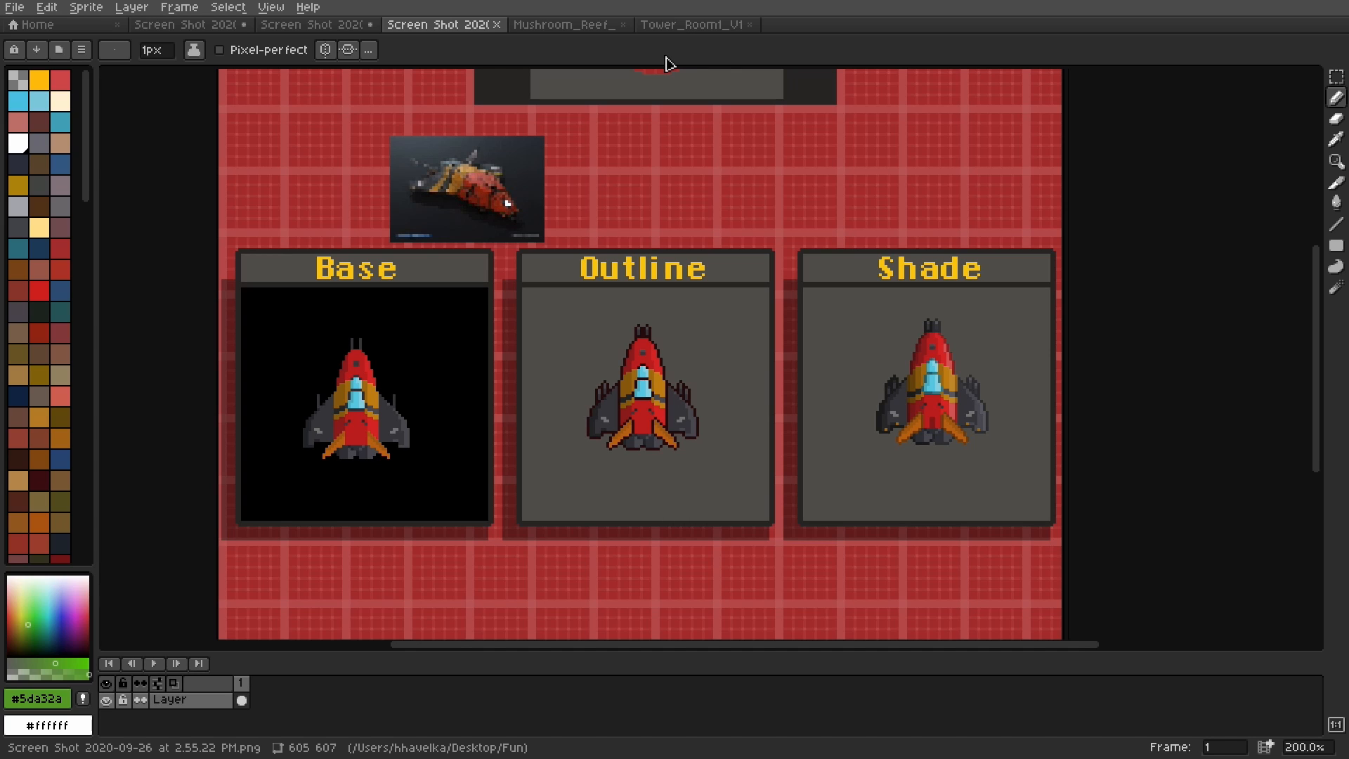
Switch to the Tower_Room1 document and examine the backpack character, bookshelves, carpets and desks of the library scene.
{"action": "left_click", "coordinate": [673, 29]}
{"action": "scroll", "coordinate": [627, 227], "scroll_direction": "up", "scroll_amount": 2}
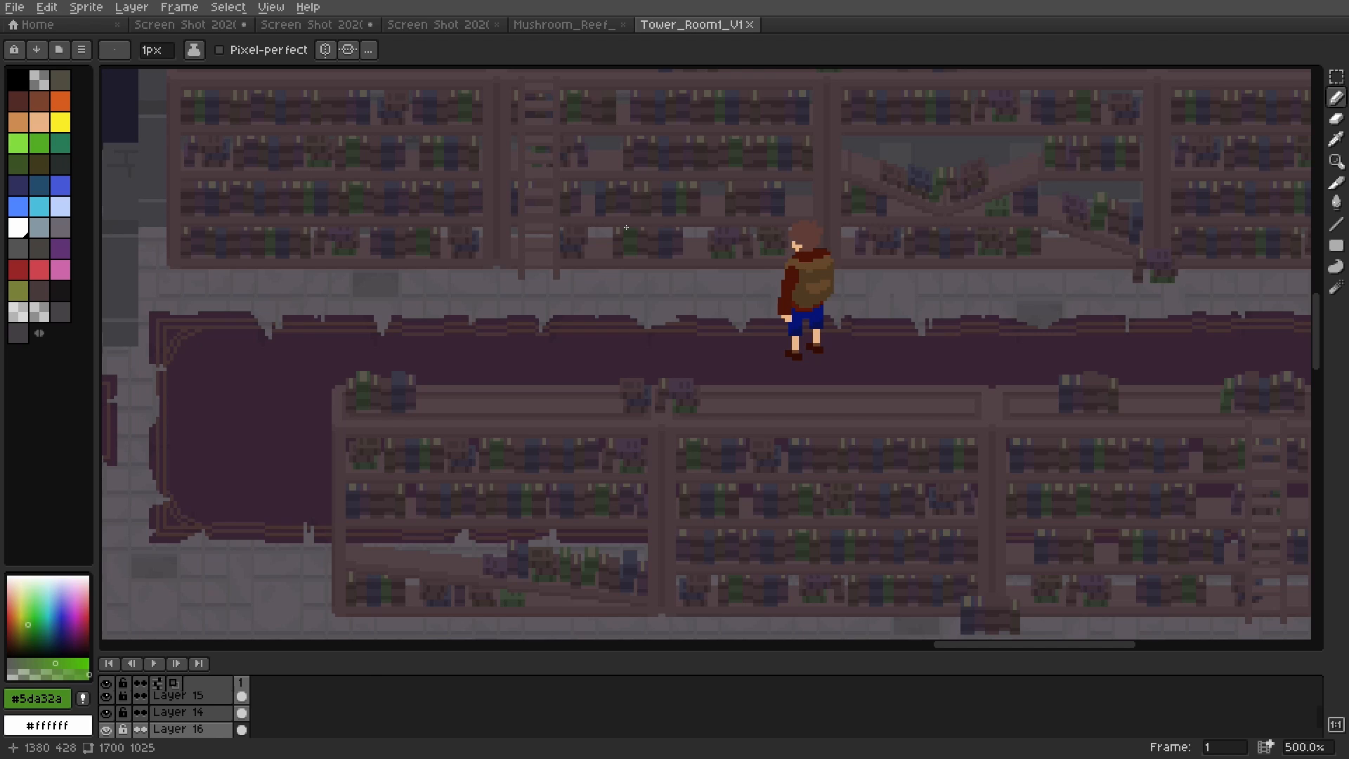
{"action": "scroll", "coordinate": [626, 227], "scroll_direction": "up", "scroll_amount": 2}
{"action": "scroll", "coordinate": [626, 227], "scroll_direction": "right", "scroll_amount": 3}
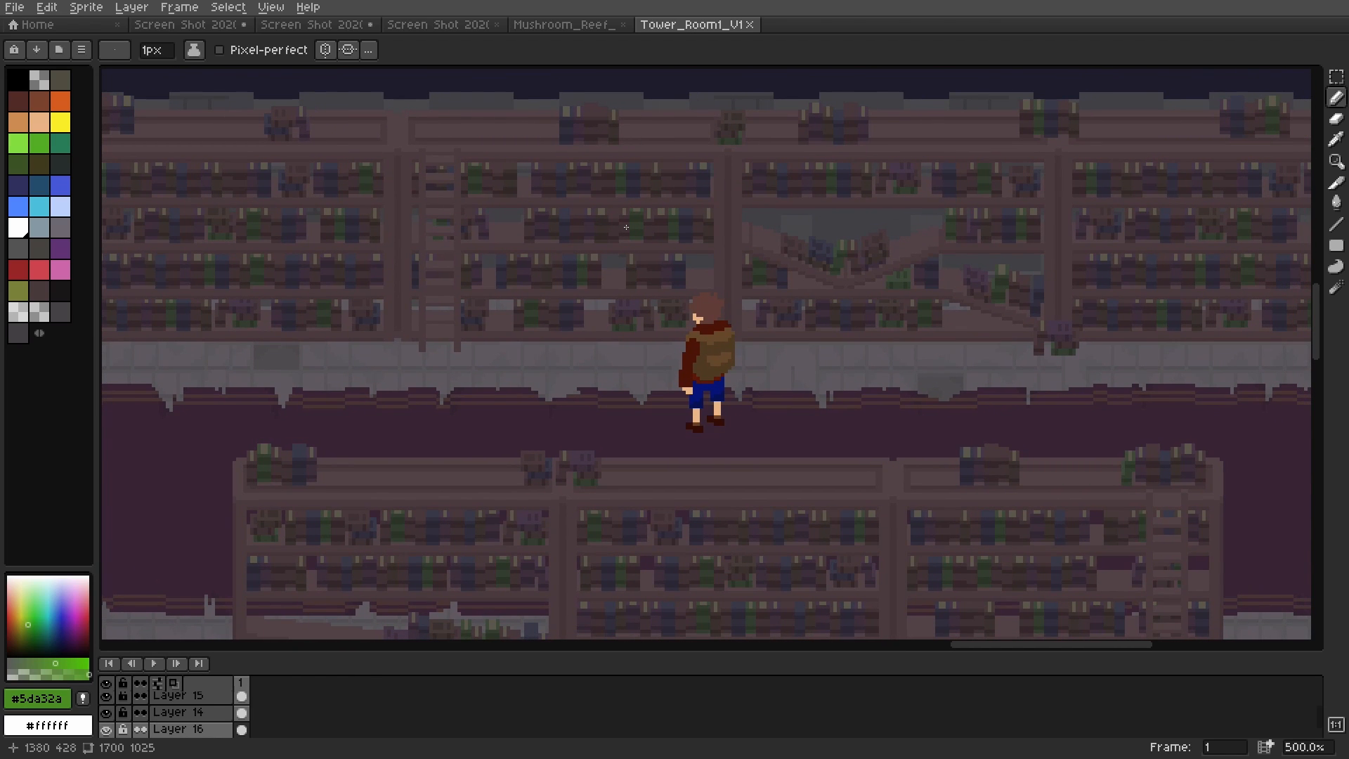
{"action": "scroll", "coordinate": [626, 227], "scroll_direction": "down", "scroll_amount": 2}
{"action": "scroll", "coordinate": [626, 227], "scroll_direction": "down", "scroll_amount": 2}
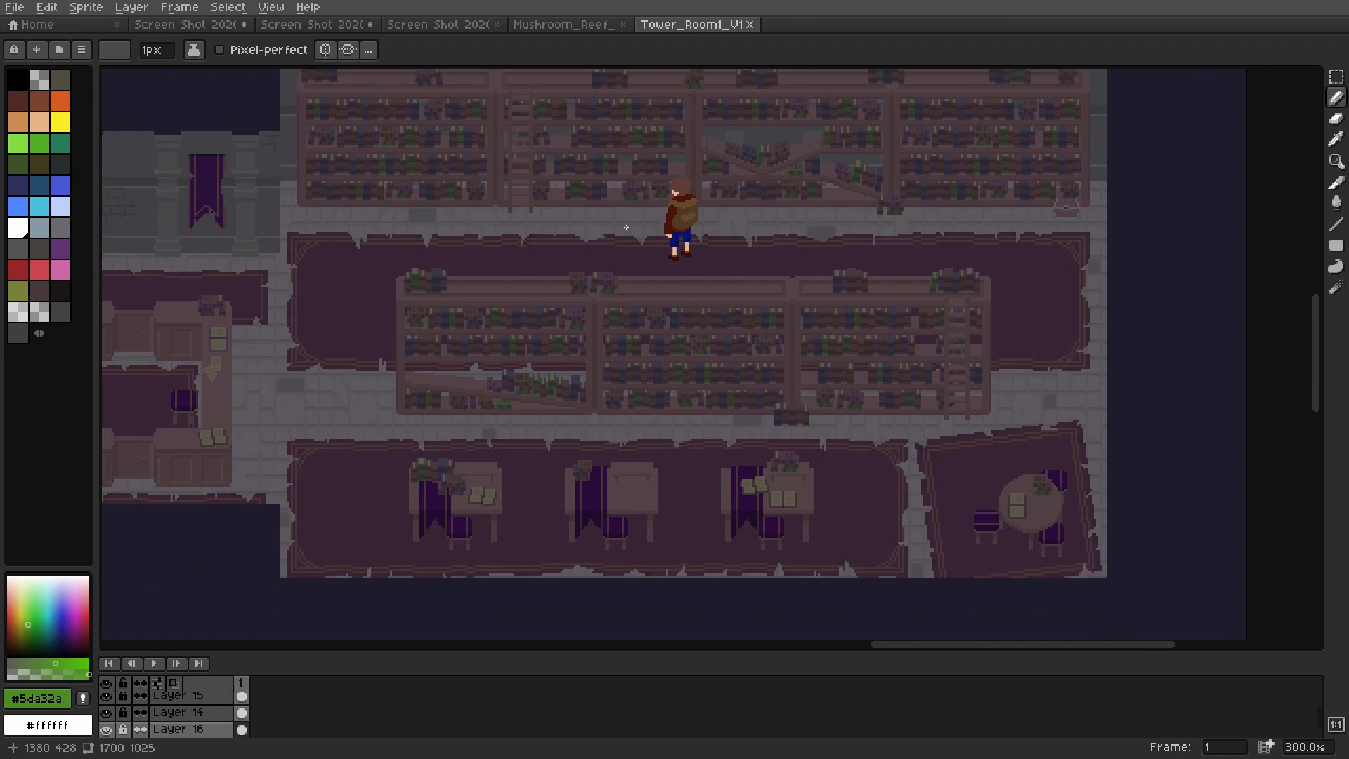
{"action": "scroll", "coordinate": [626, 227], "scroll_direction": "left", "scroll_amount": 3}
{"action": "scroll", "coordinate": [626, 227], "scroll_direction": "left", "scroll_amount": 2}
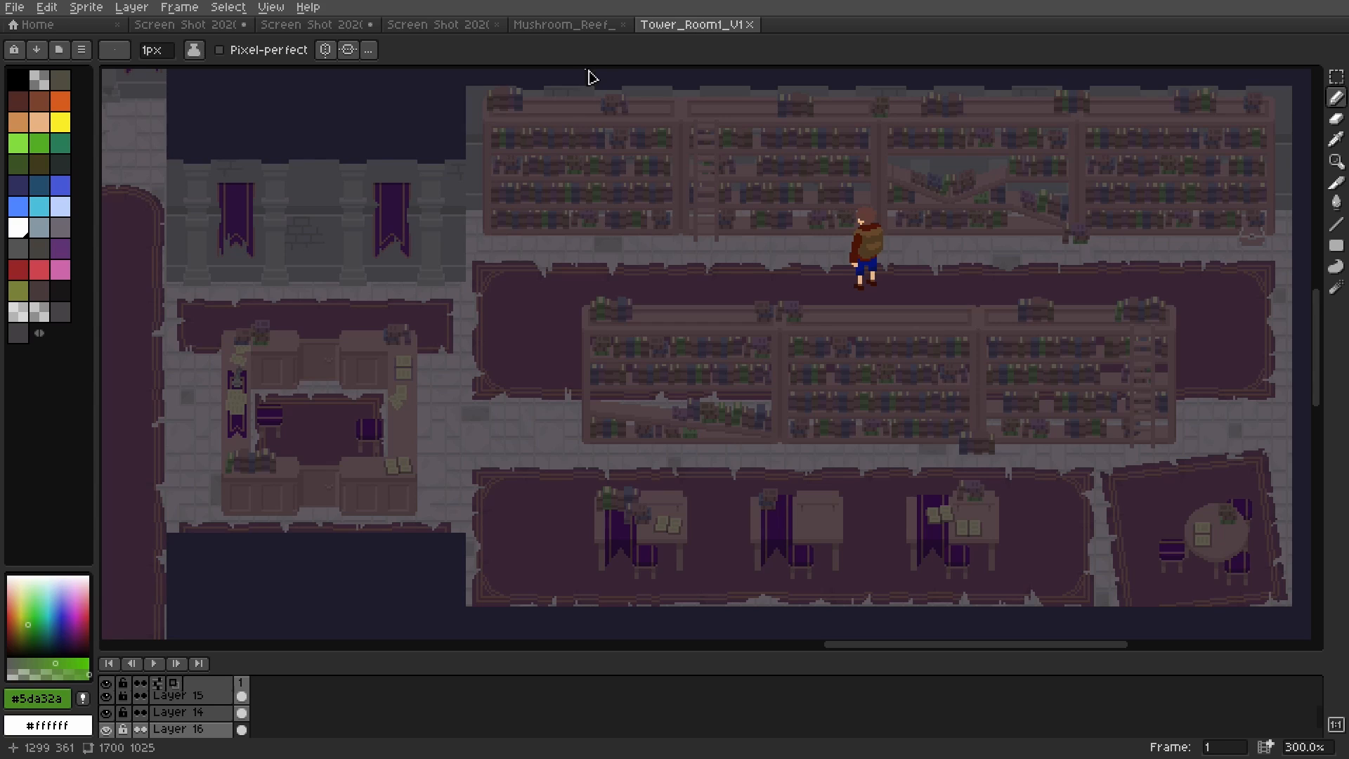
Switch to the Mushroom_Reef mockup and examine the characters, mushrooms and rocky platforms of its black-and-white scene.
{"action": "left_click", "coordinate": [589, 28]}
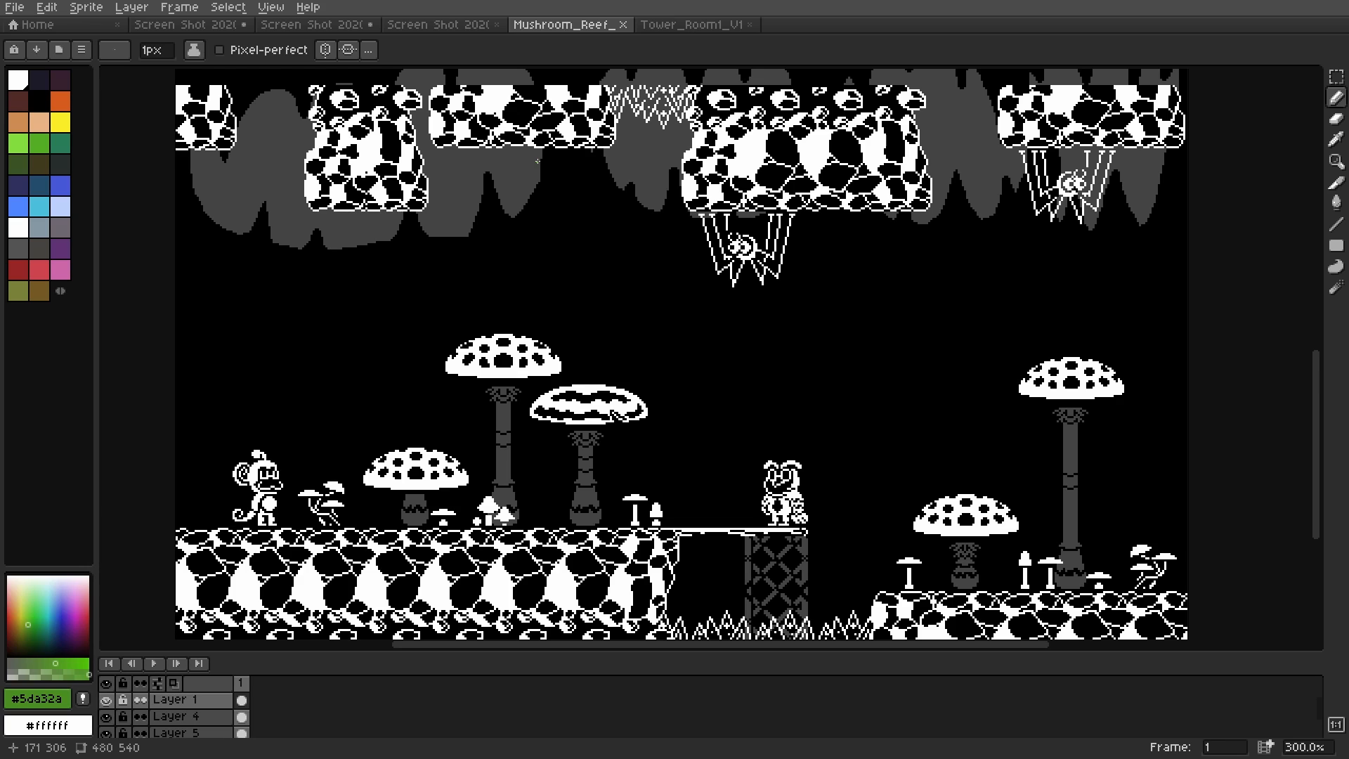
{"action": "scroll", "coordinate": [464, 288], "scroll_direction": "down", "scroll_amount": 3}
{"action": "scroll", "coordinate": [464, 289], "scroll_direction": "right", "scroll_amount": 2}
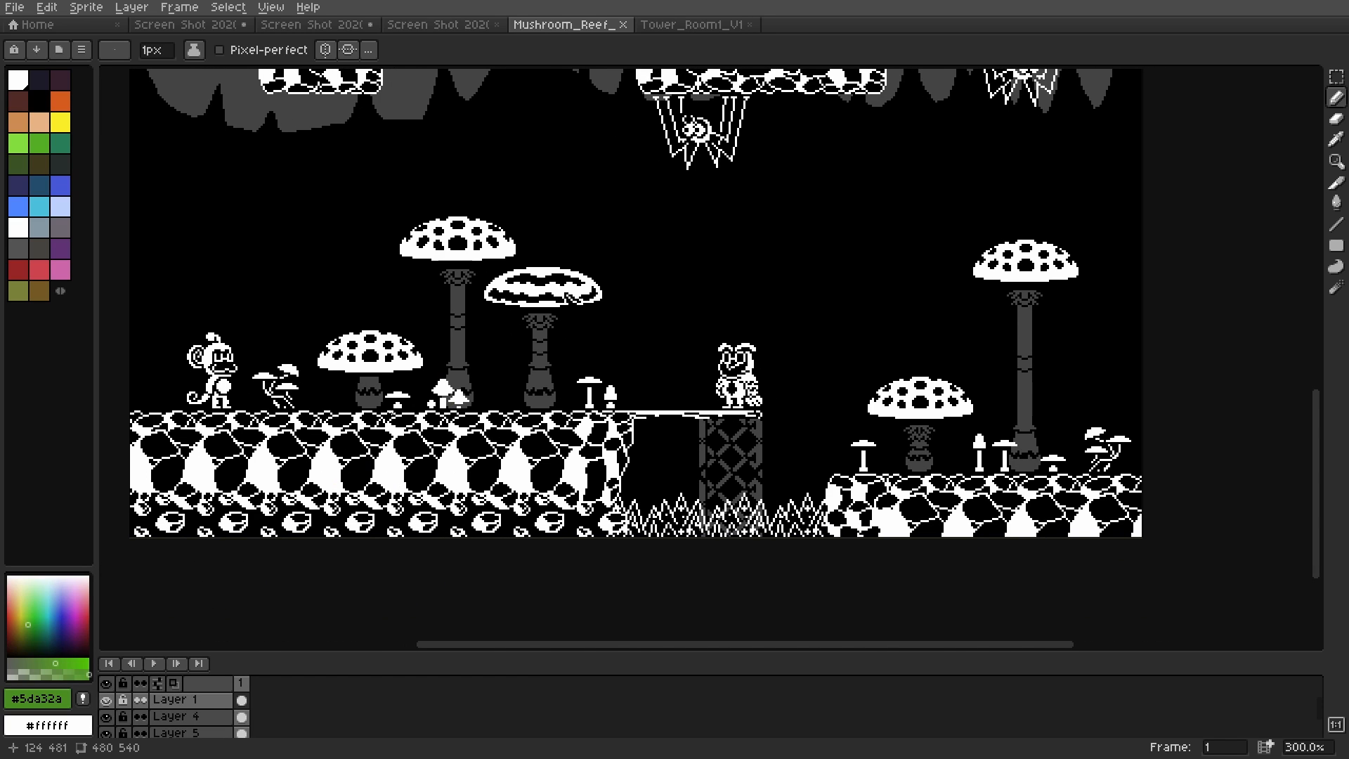
{"action": "scroll", "coordinate": [454, 492], "scroll_direction": "up", "scroll_amount": 1}
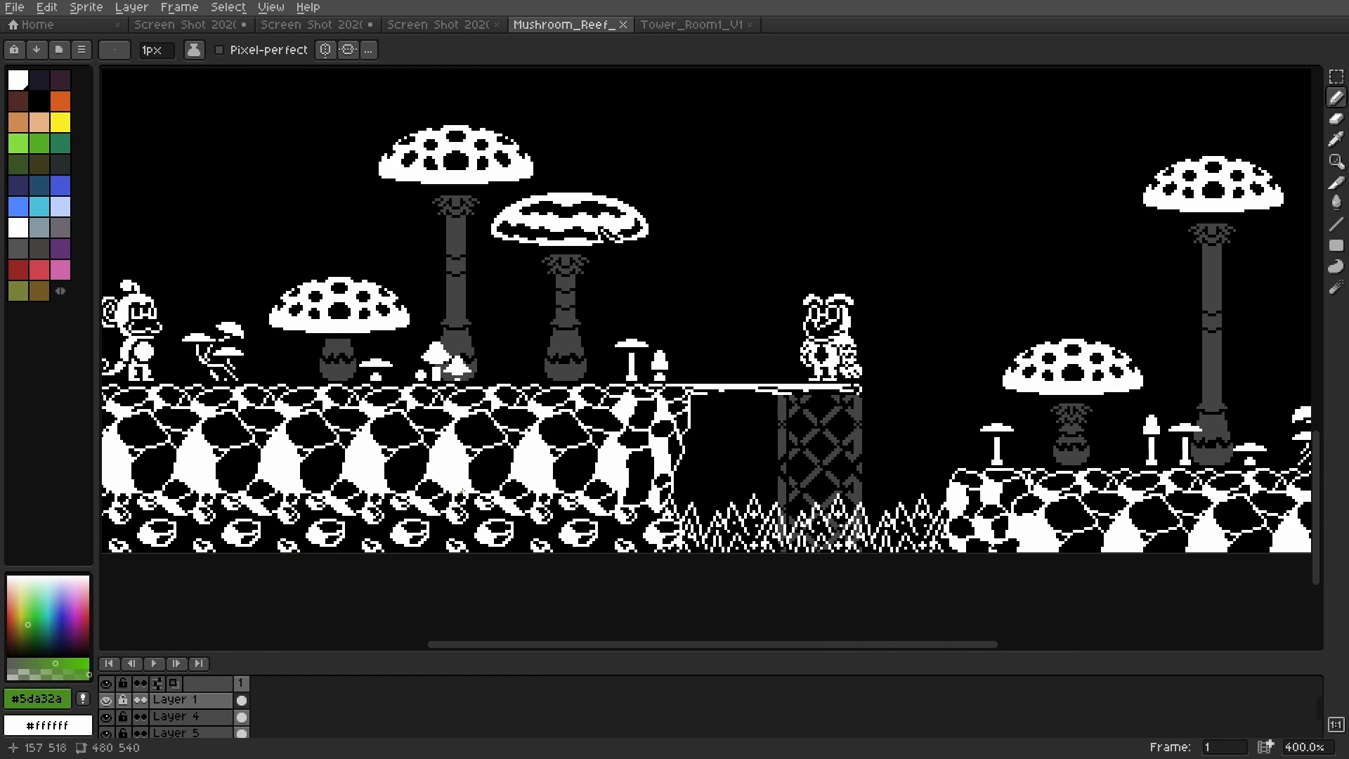
{"action": "scroll", "coordinate": [465, 490], "scroll_direction": "up", "scroll_amount": 3}
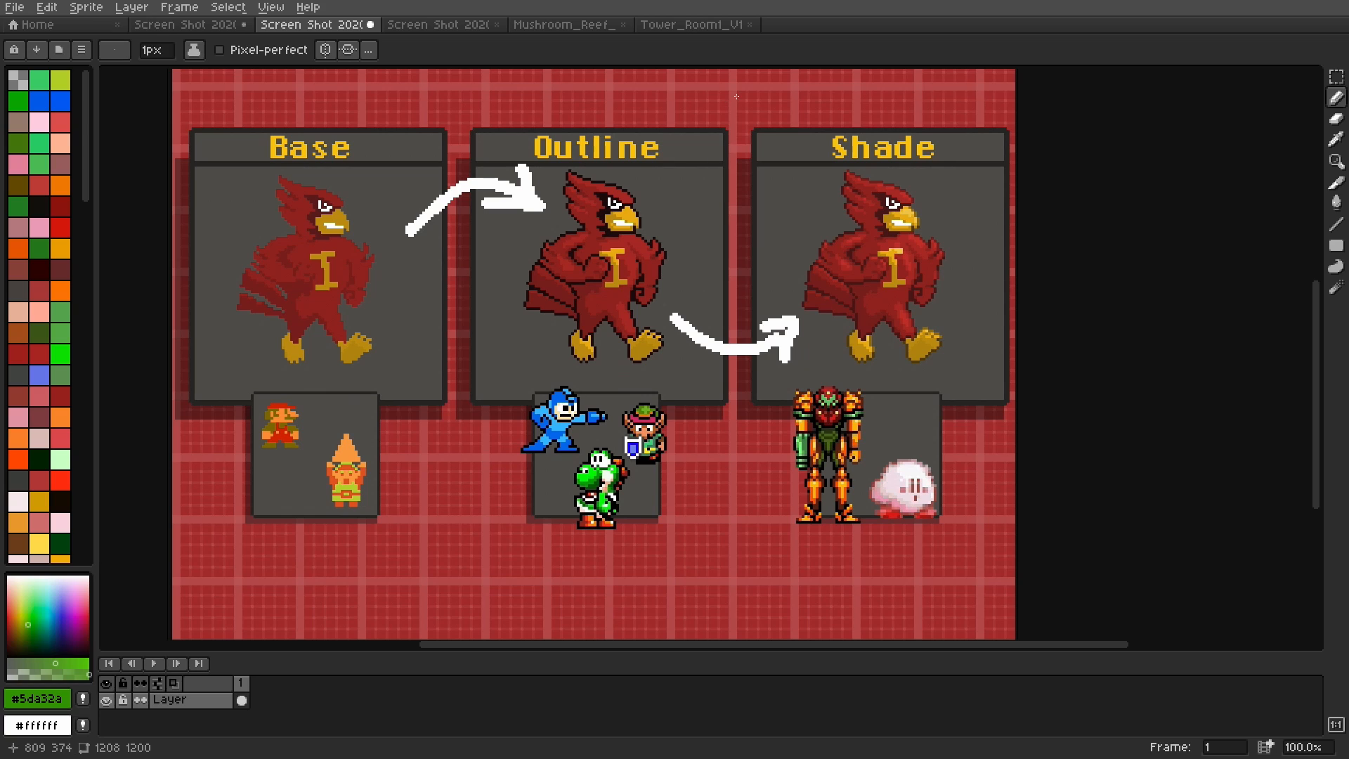
Create a 300 × 300 px RGBA sprite with a transparent background, reviewing the pixel aspect ratio choices in the advanced options.
{"action": "mouse_move", "coordinate": [1208, 6]}
{"action": "left_click", "coordinate": [23, 10]}
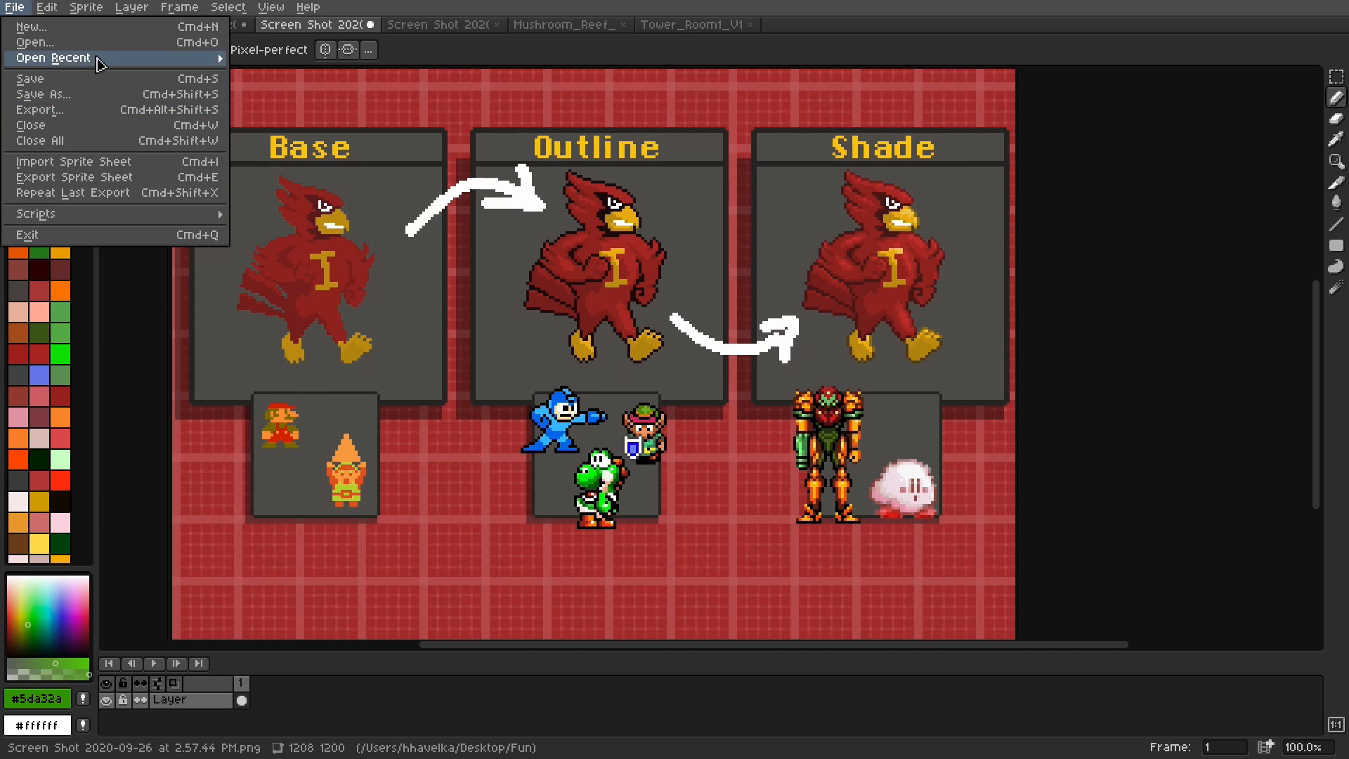
{"action": "left_click", "coordinate": [102, 28]}
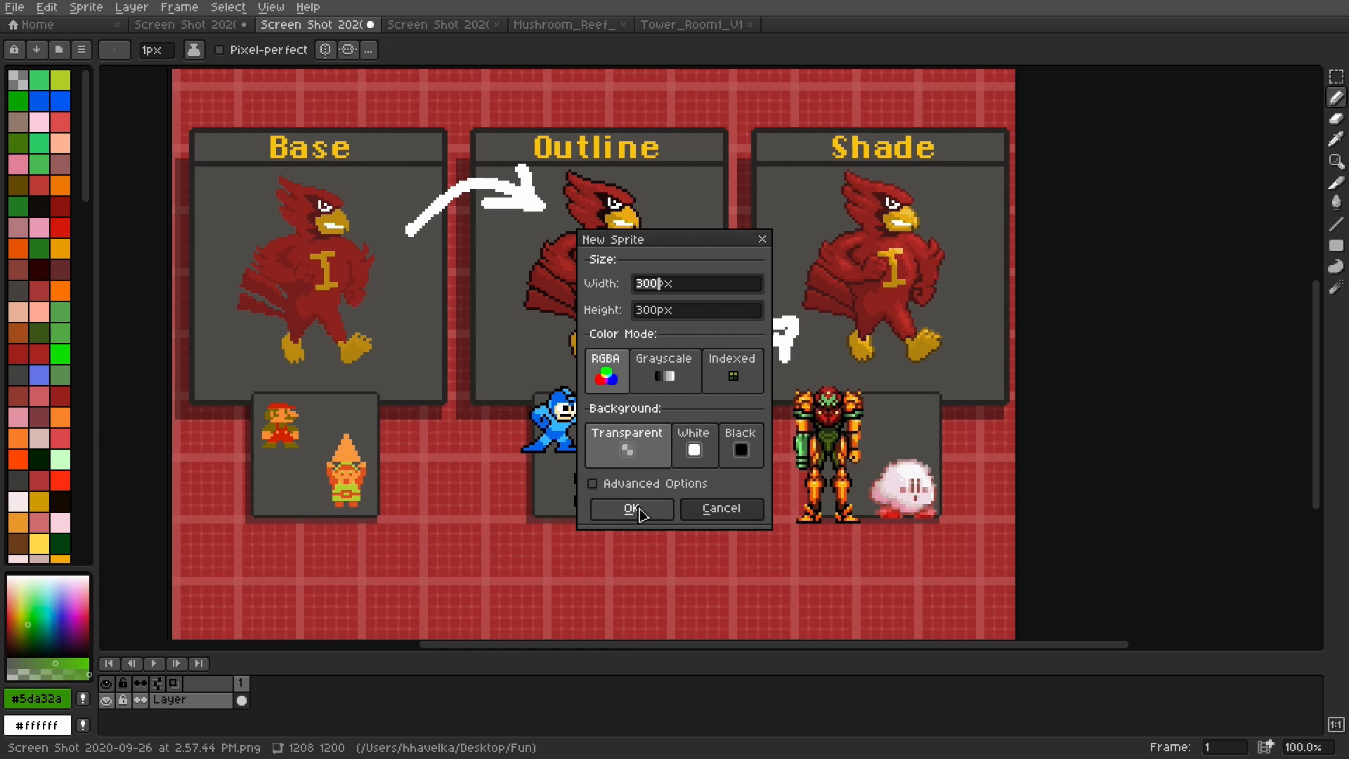
{"action": "left_click", "coordinate": [645, 485]}
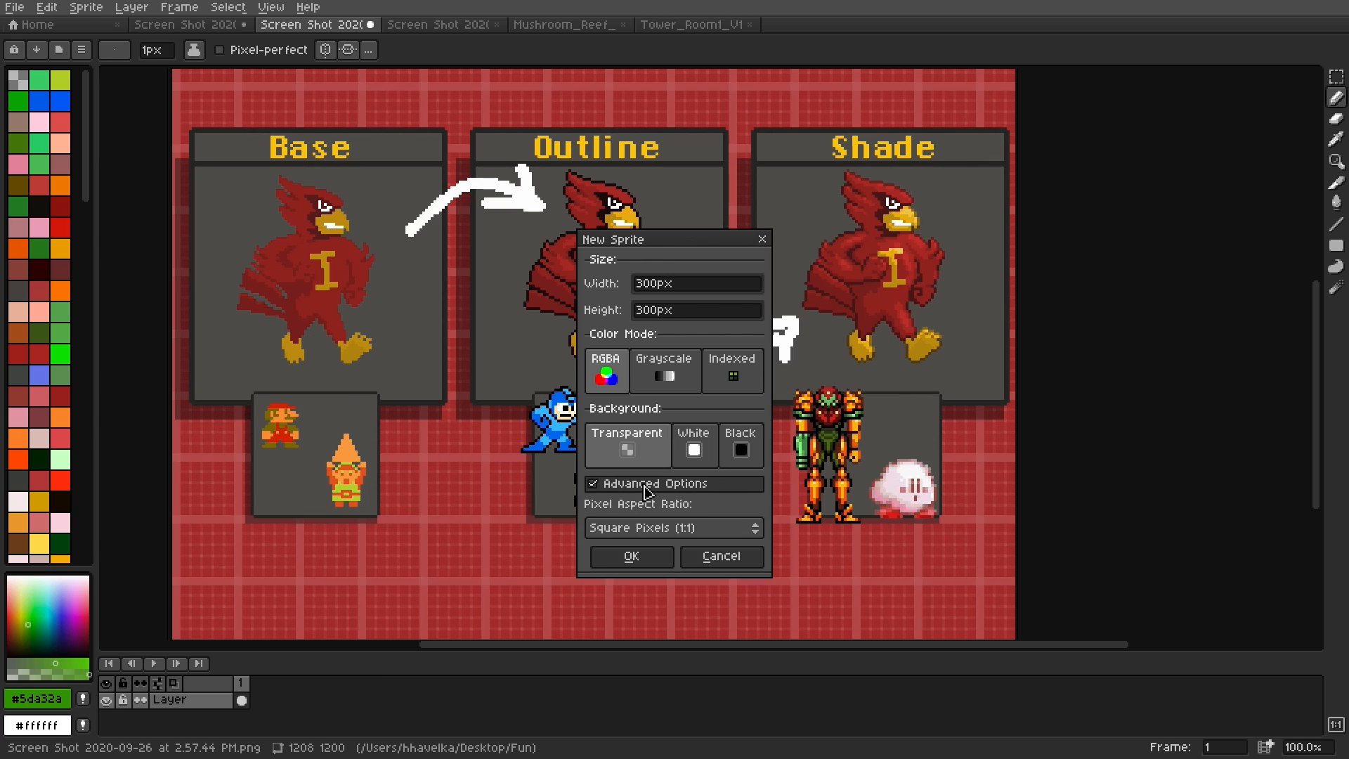
{"action": "left_click", "coordinate": [638, 528]}
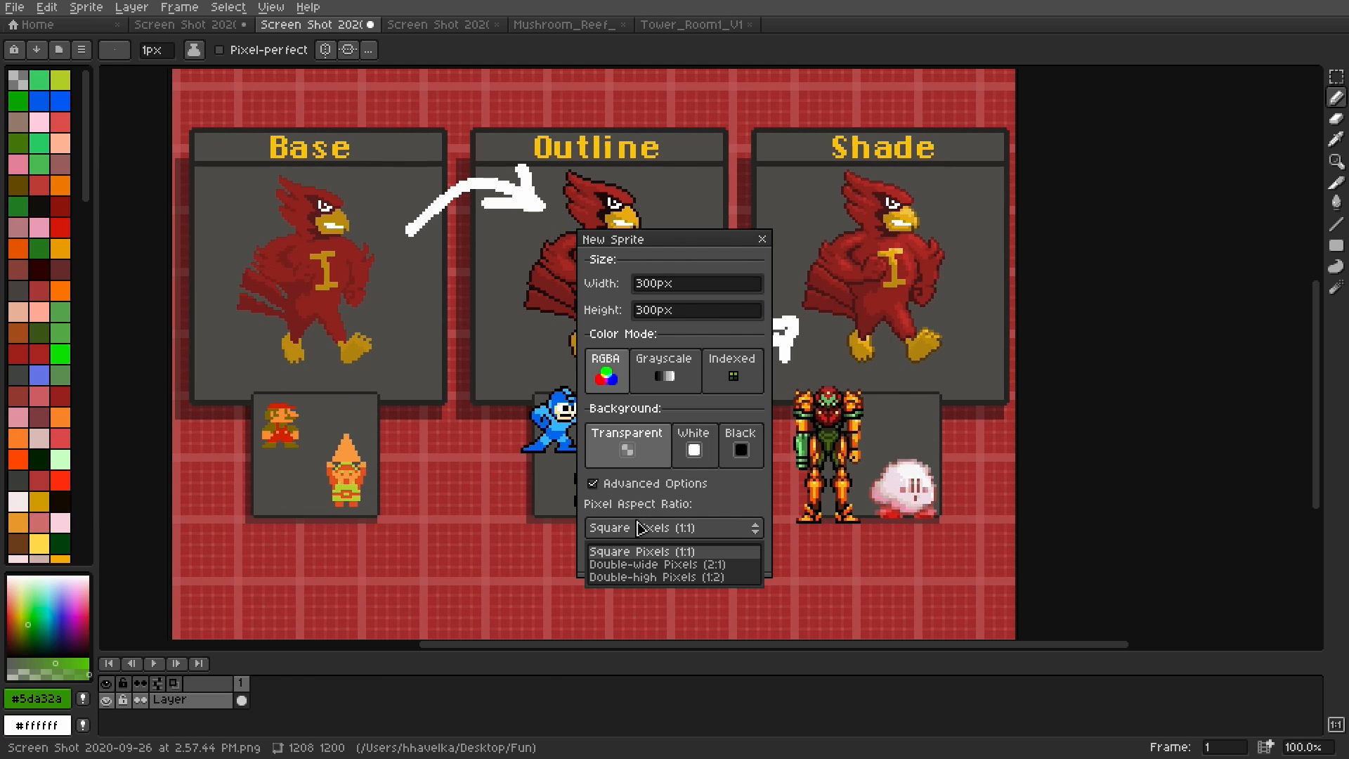
{"action": "left_click", "coordinate": [640, 529]}
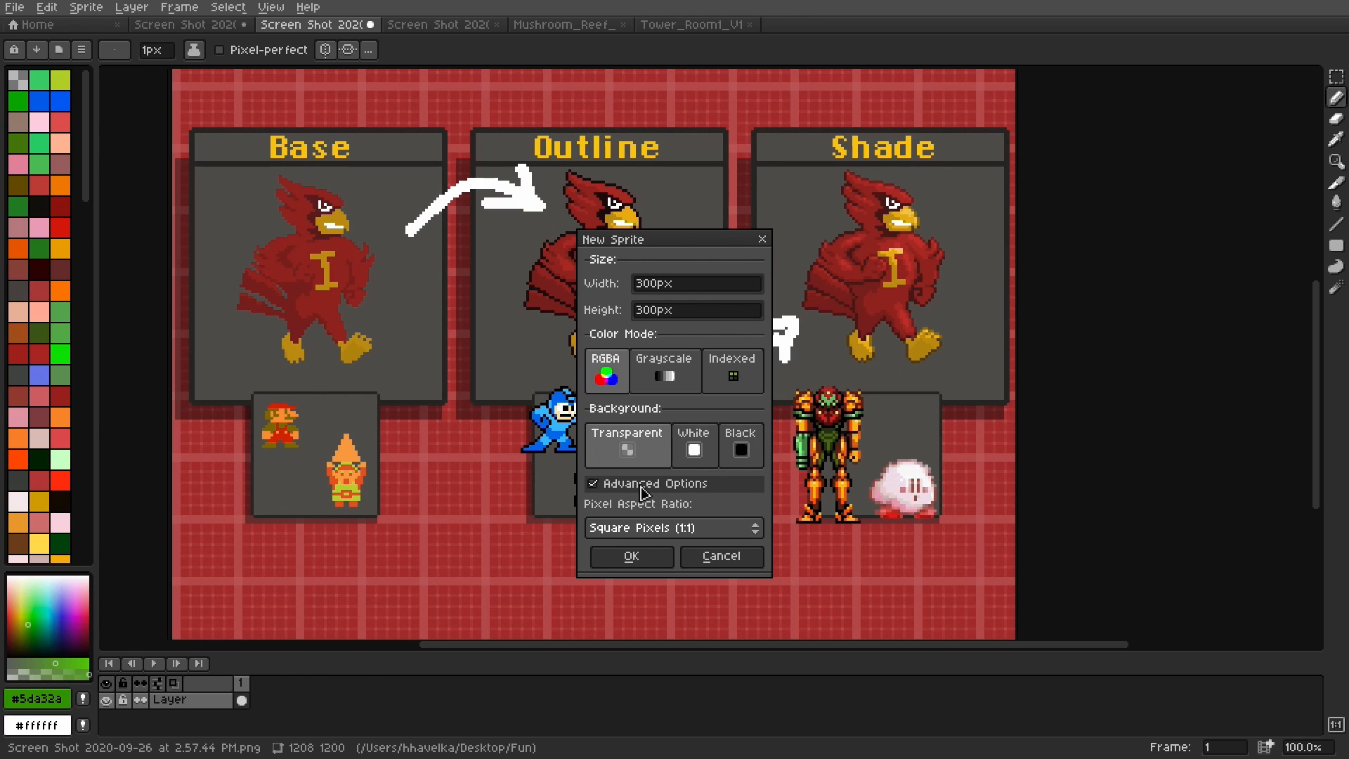
{"action": "left_click", "coordinate": [645, 493]}
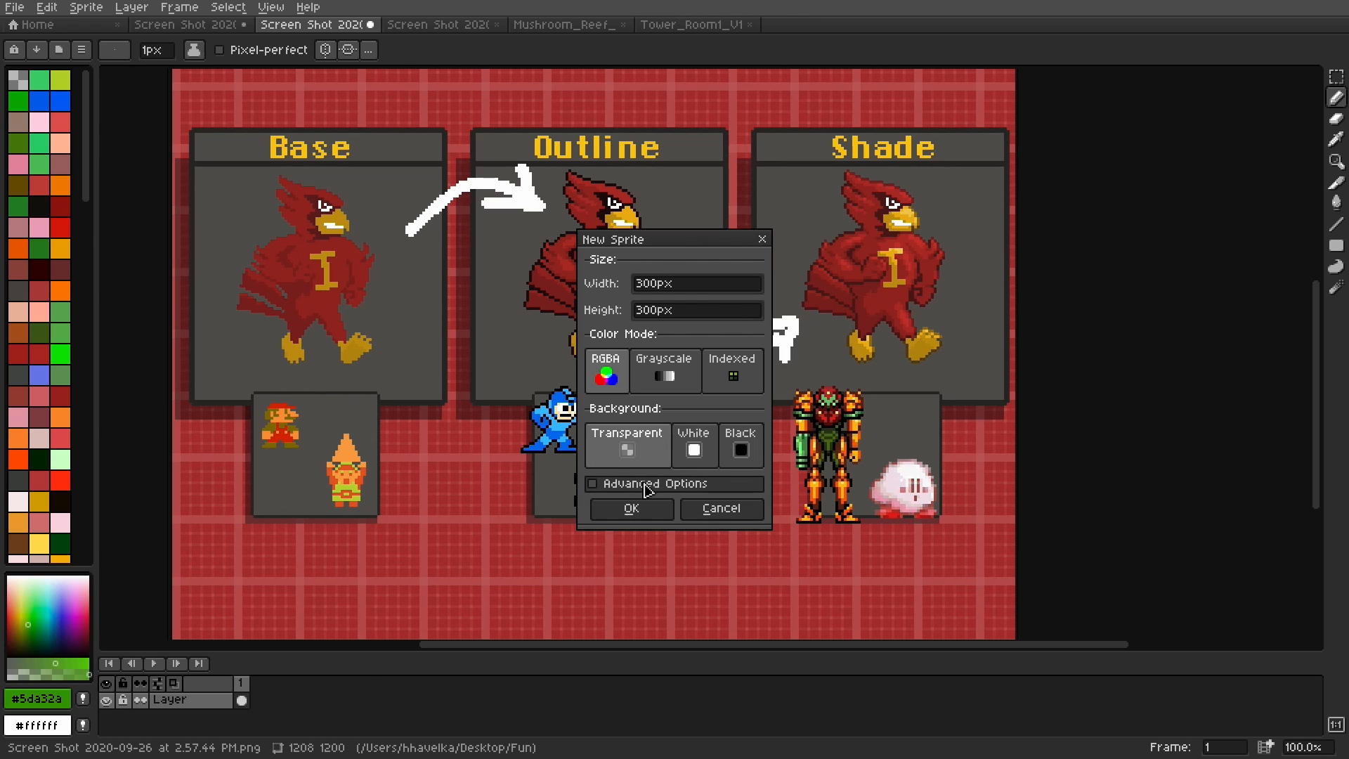
{"action": "left_click", "coordinate": [632, 509]}
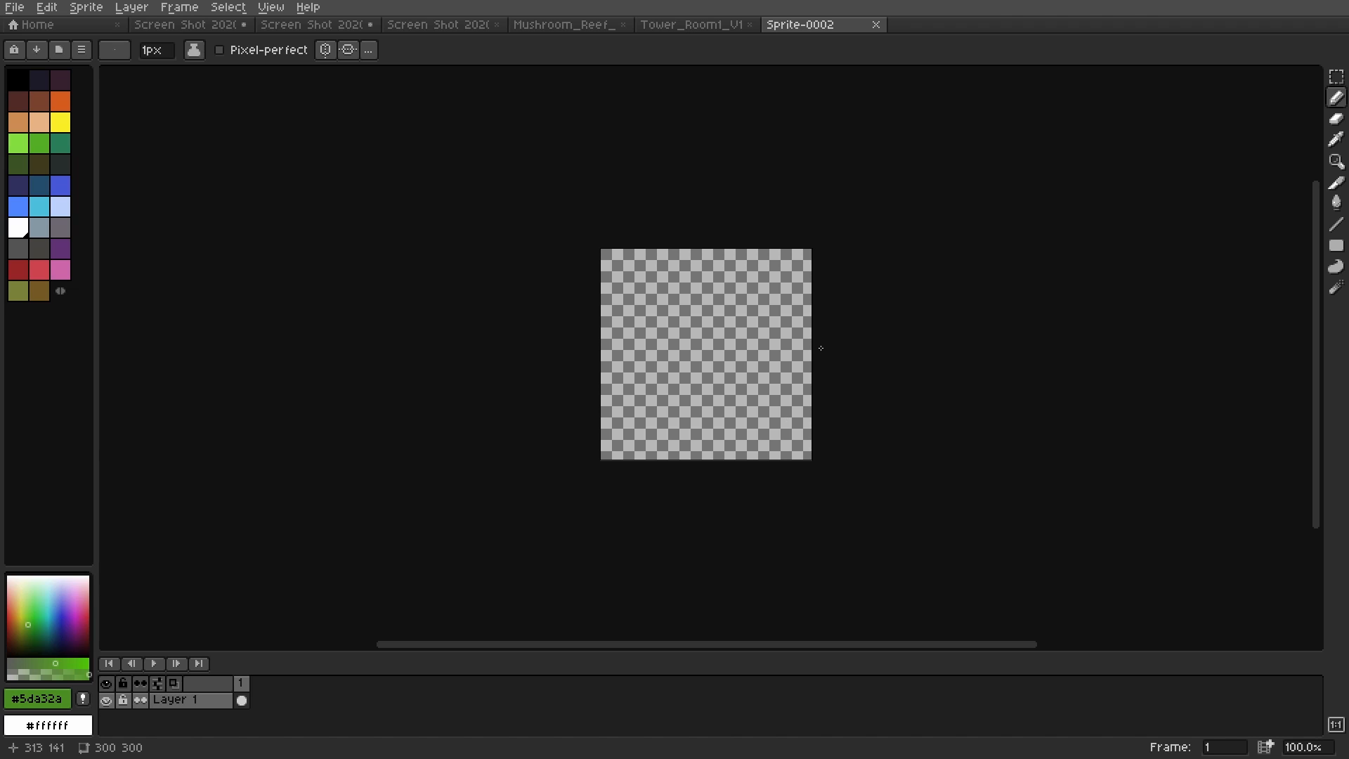
{"action": "scroll", "coordinate": [817, 260], "scroll_direction": "up", "scroll_amount": 1}
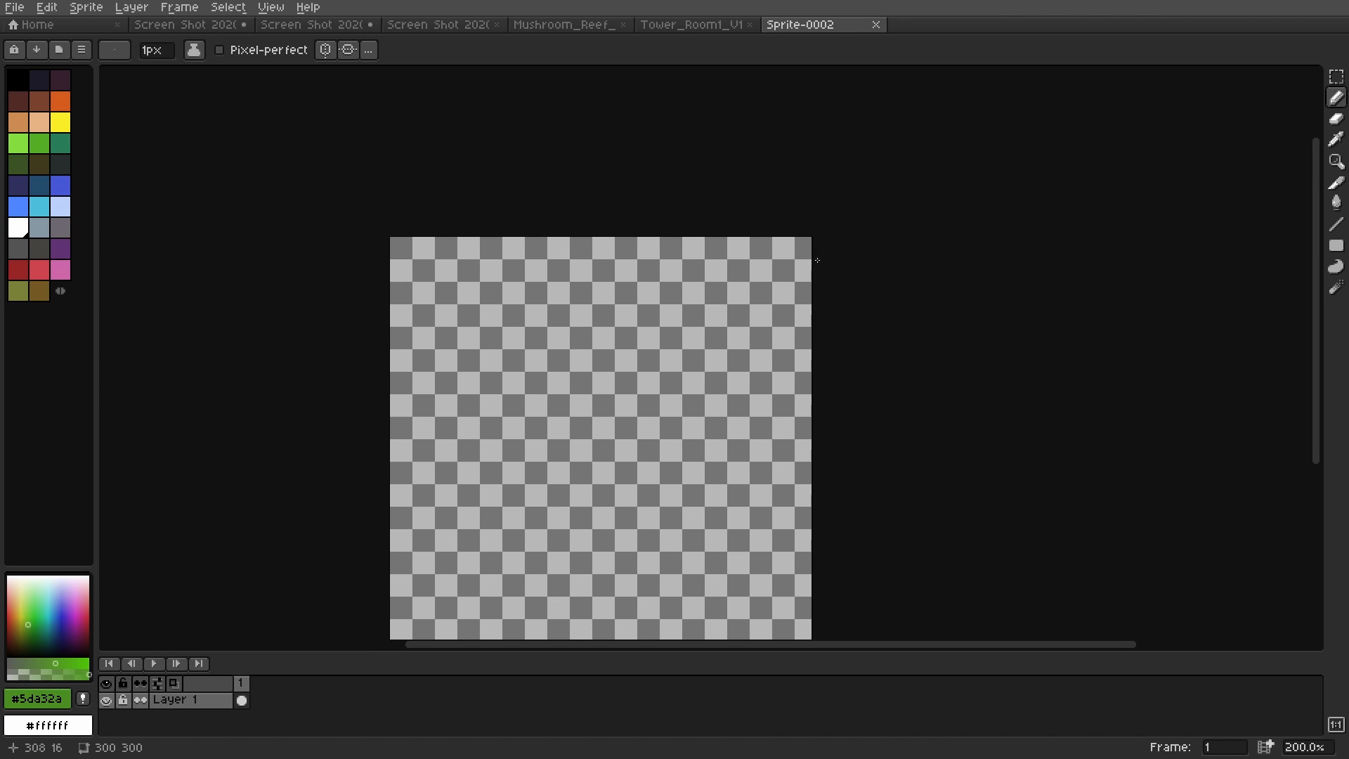
{"action": "scroll", "coordinate": [817, 260], "scroll_direction": "up", "scroll_amount": 1}
Set the pencil's brush size to 9 px for the new blank sprite.
{"action": "left_click", "coordinate": [184, 26]}
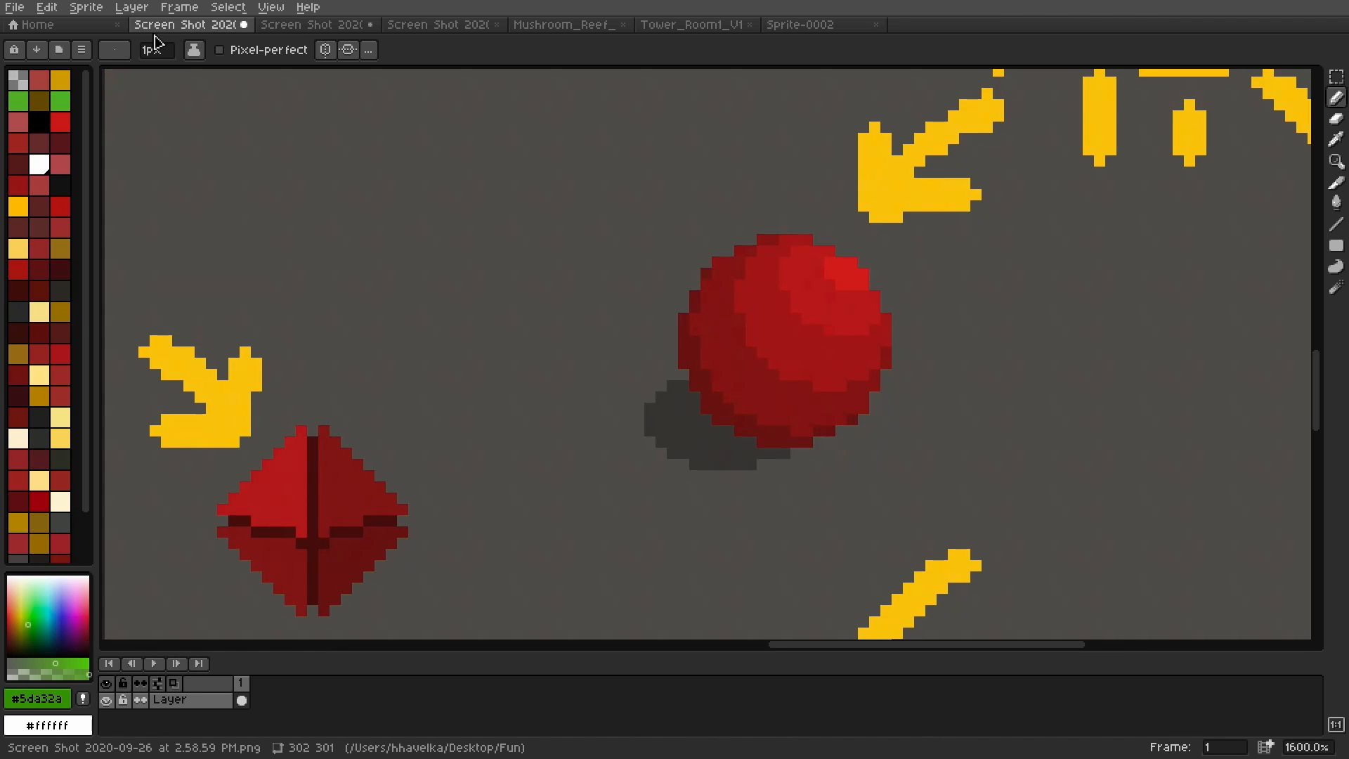
{"action": "left_click", "coordinate": [799, 26]}
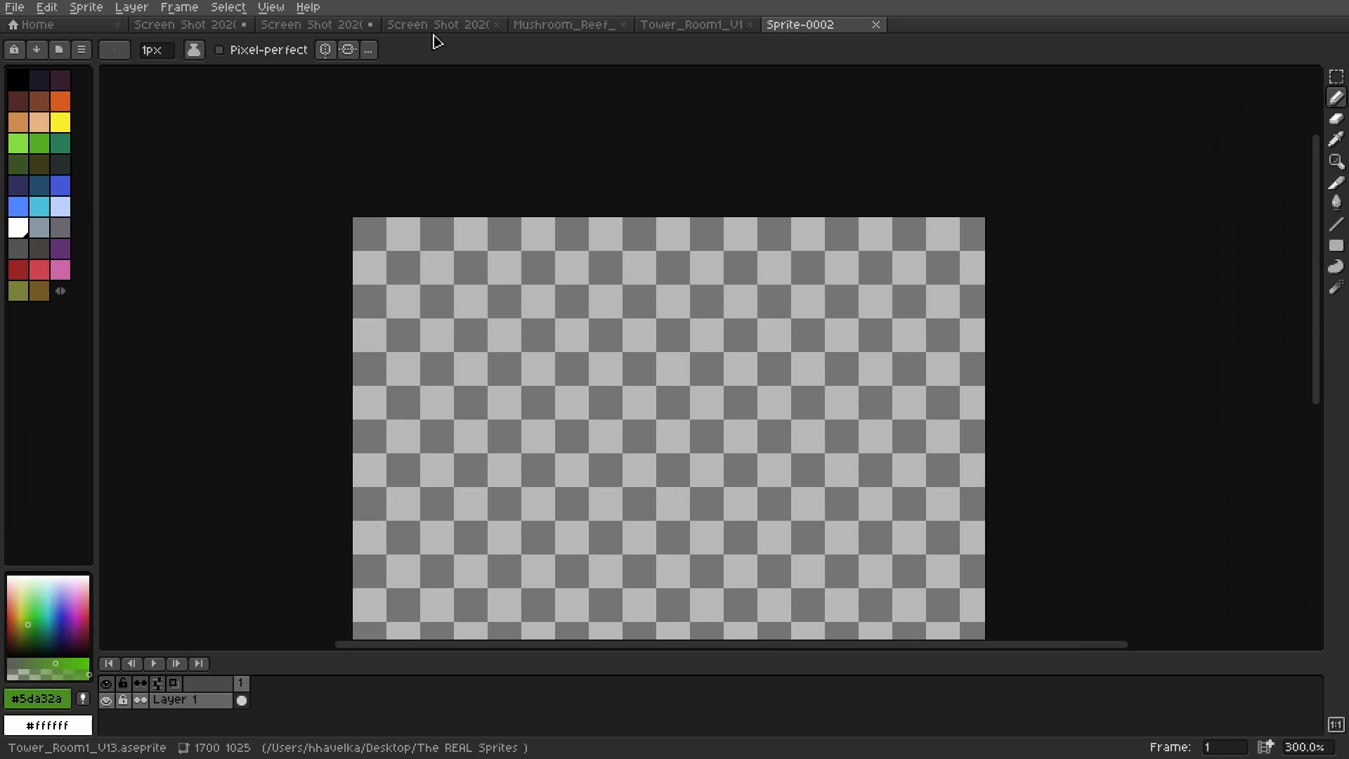
{"action": "left_click", "coordinate": [152, 50]}
{"action": "left_click", "coordinate": [163, 73]}
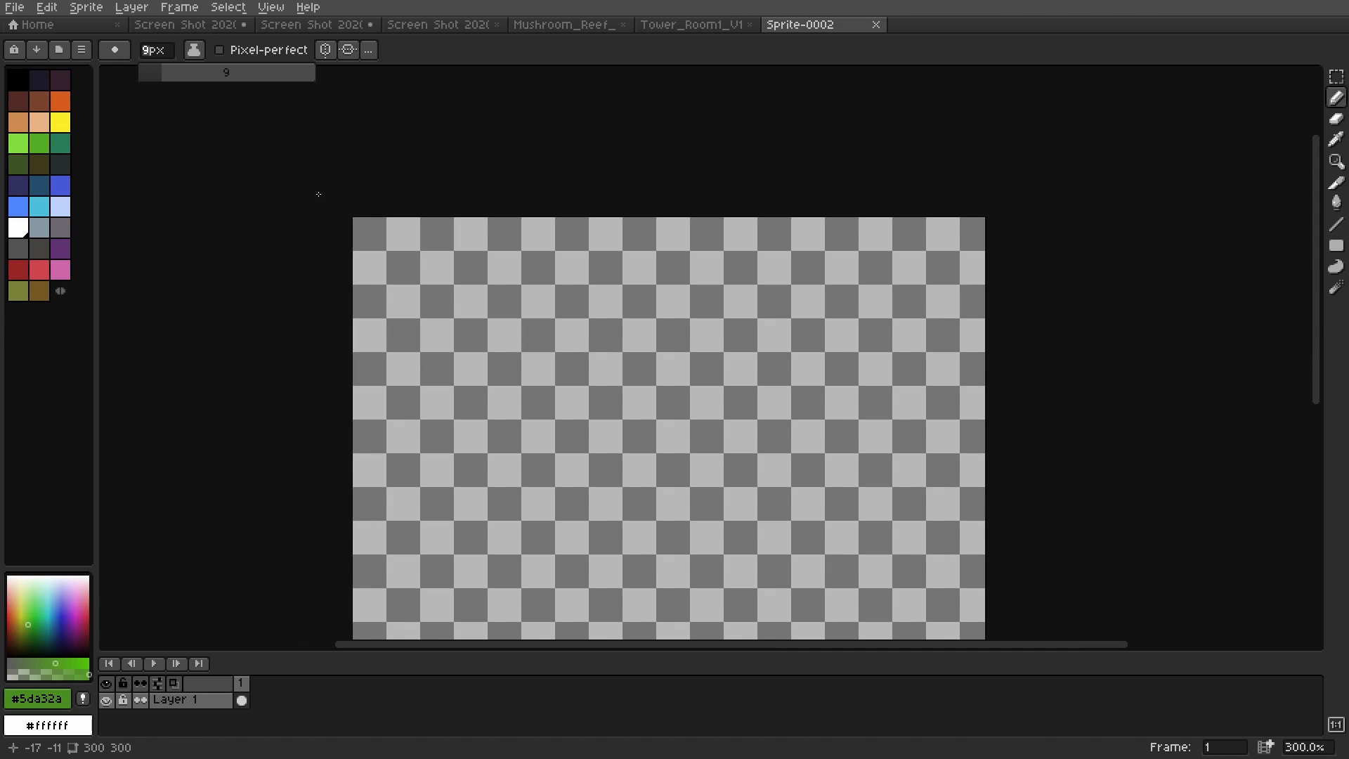
Try the brush with a looping green freehand stroke on the blank canvas and undo the stroke.
{"action": "mouse_move", "coordinate": [510, 350]}
{"action": "left_mouse_down"}
{"action": "mouse_move", "coordinate": [607, 349]}
{"action": "mouse_move", "coordinate": [615, 307]}
{"action": "mouse_move", "coordinate": [706, 339]}
{"action": "left_mouse_up"}
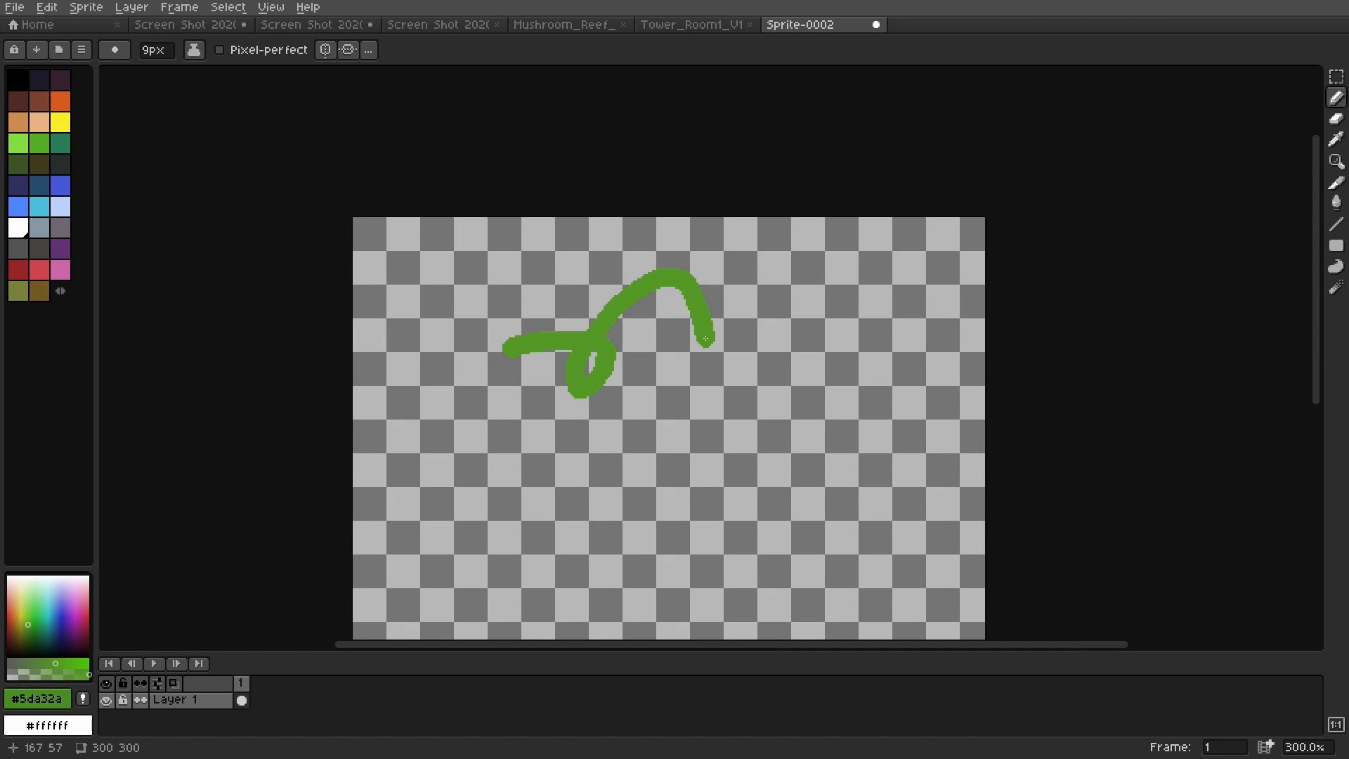
{"action": "key", "text": "ctrl+z"}
{"action": "scroll", "coordinate": [723, 262], "scroll_direction": "up", "scroll_amount": 2}
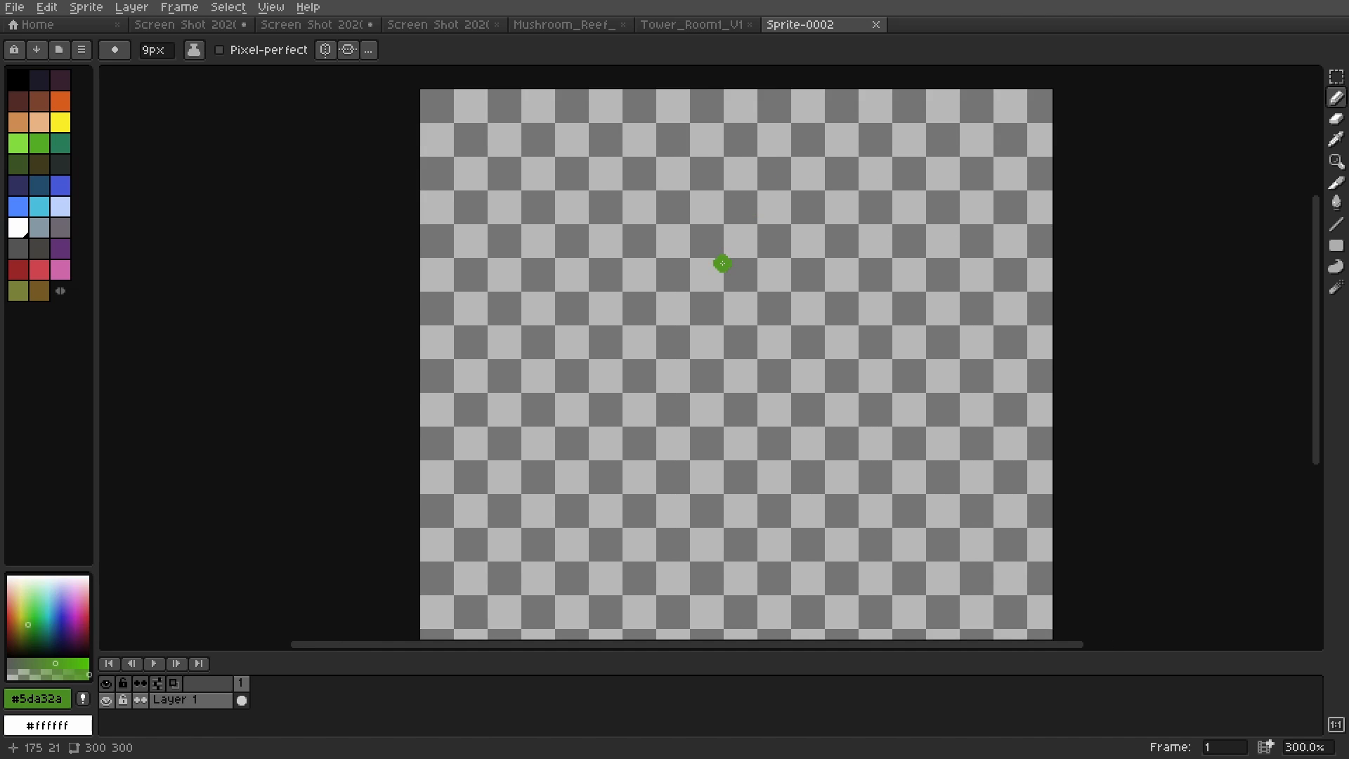
Bring up the grid display options for the blank sprite.
{"action": "scroll", "coordinate": [722, 263], "scroll_direction": "right", "scroll_amount": 1}
{"action": "scroll", "coordinate": [722, 263], "scroll_direction": "up", "scroll_amount": 1}
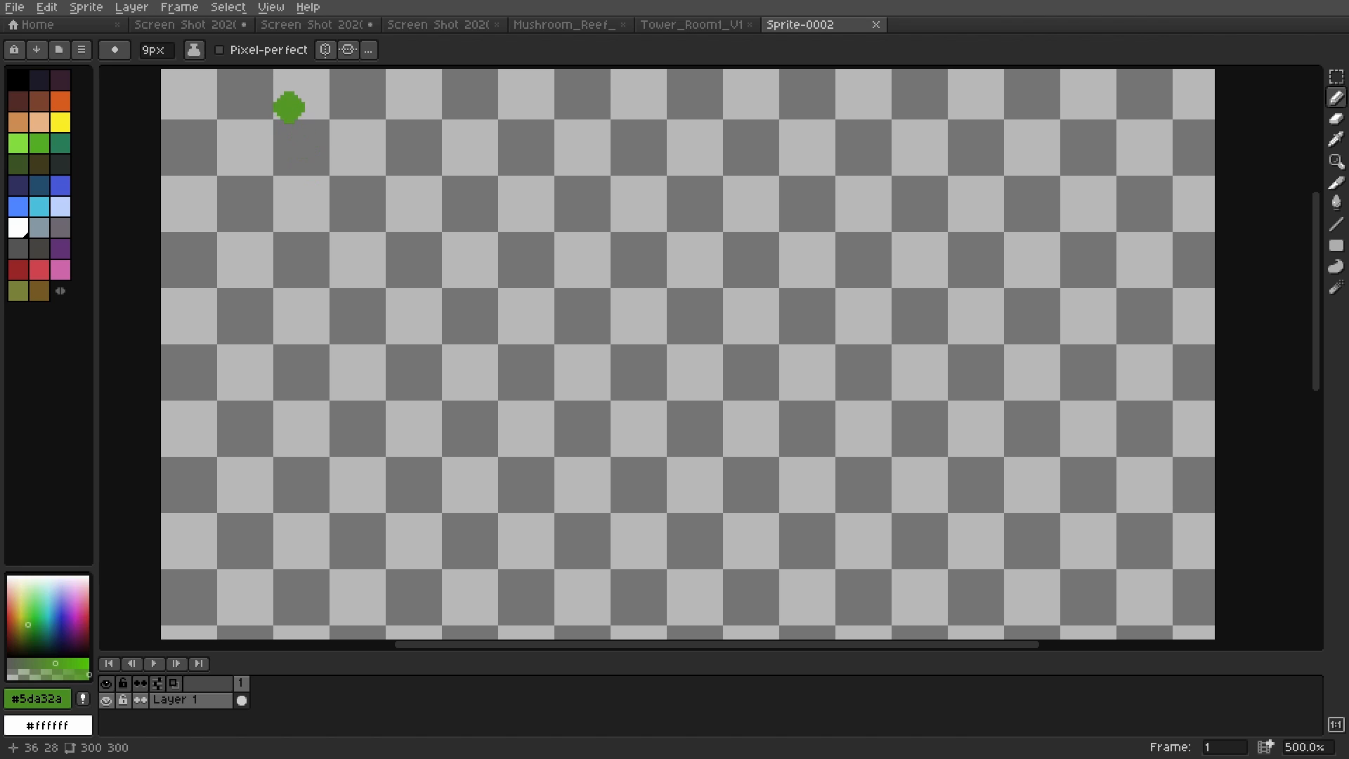
{"action": "left_click", "coordinate": [278, 14]}
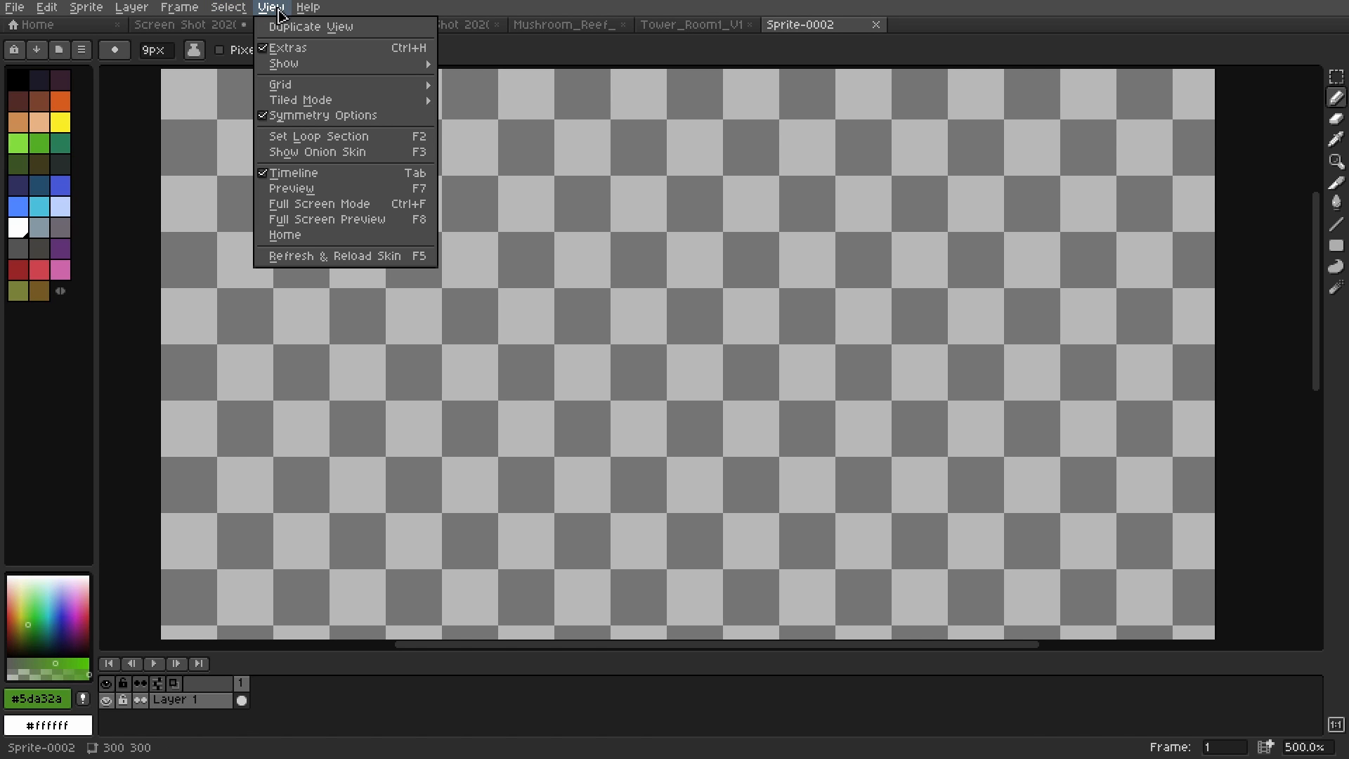
{"action": "mouse_move", "coordinate": [280, 92]}
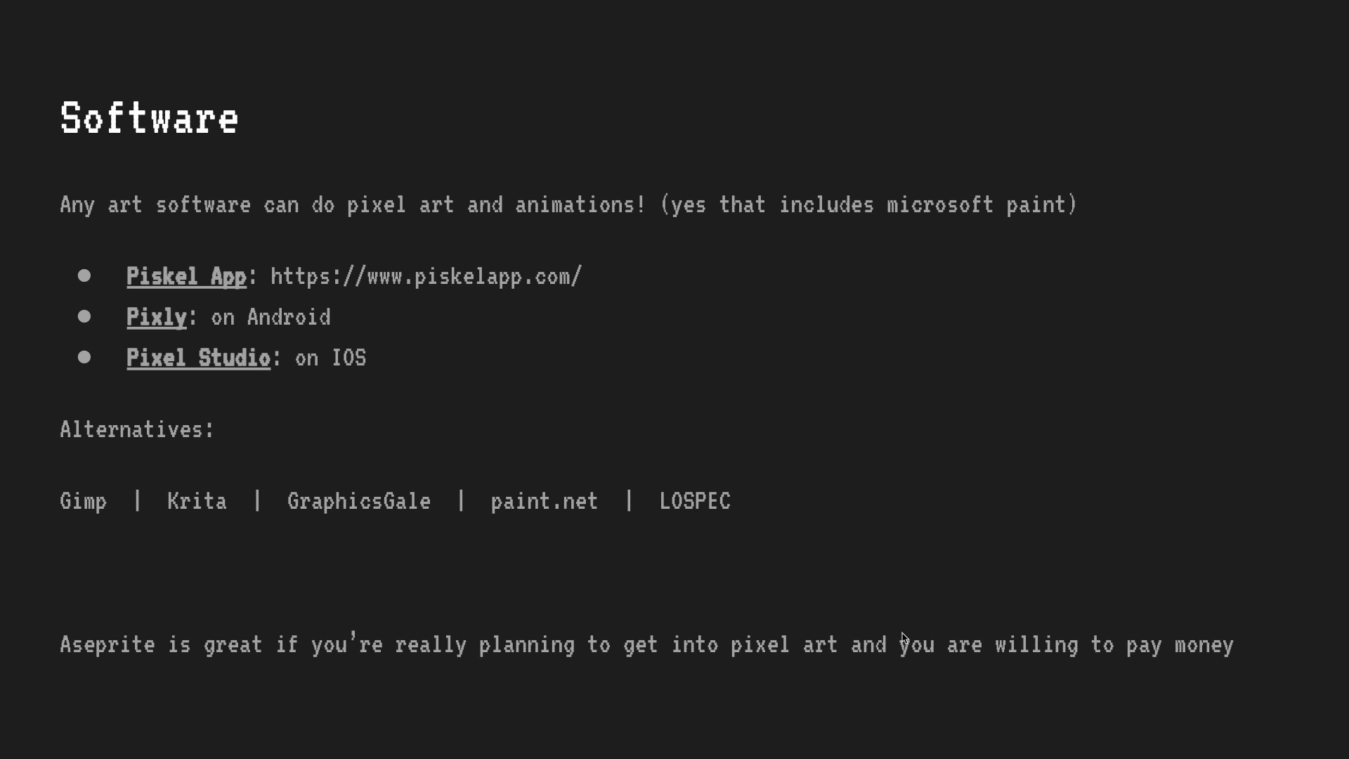
Exit the slideshow and open the Piskel website in a new browser tab using the address from the Software slide.
{"action": "key", "text": "Escape"}
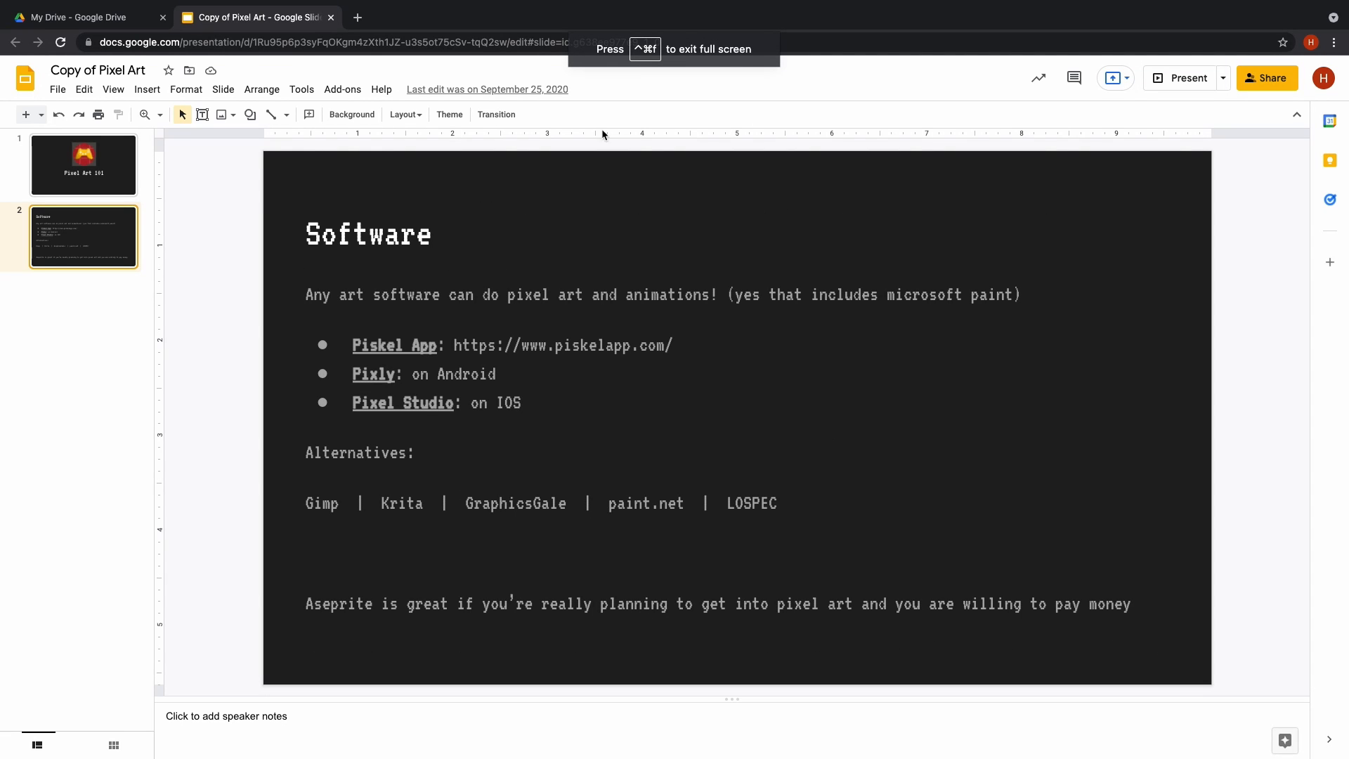
{"action": "left_click", "coordinate": [490, 348]}
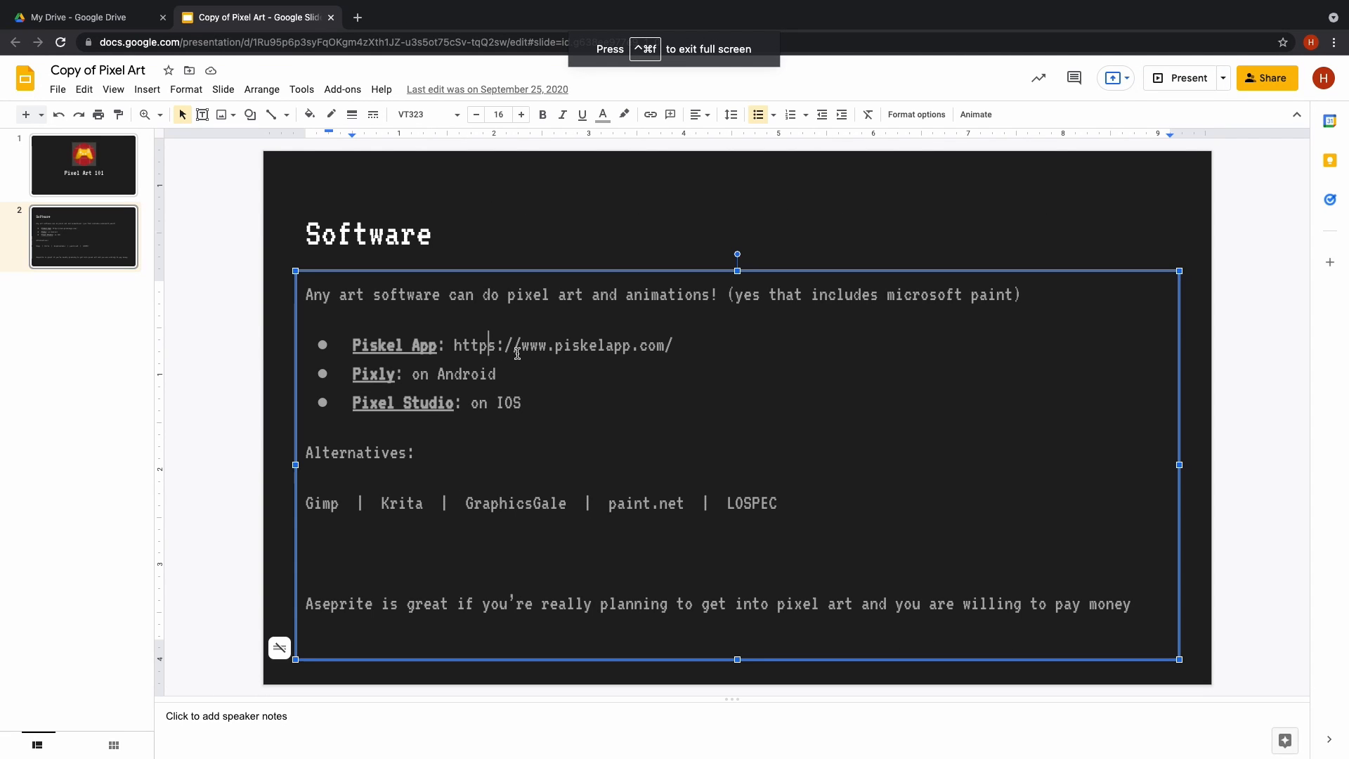
{"action": "left_click_drag", "start_coordinate": [452, 343], "coordinate": [670, 345]}
{"action": "key", "text": "ctrl+c"}
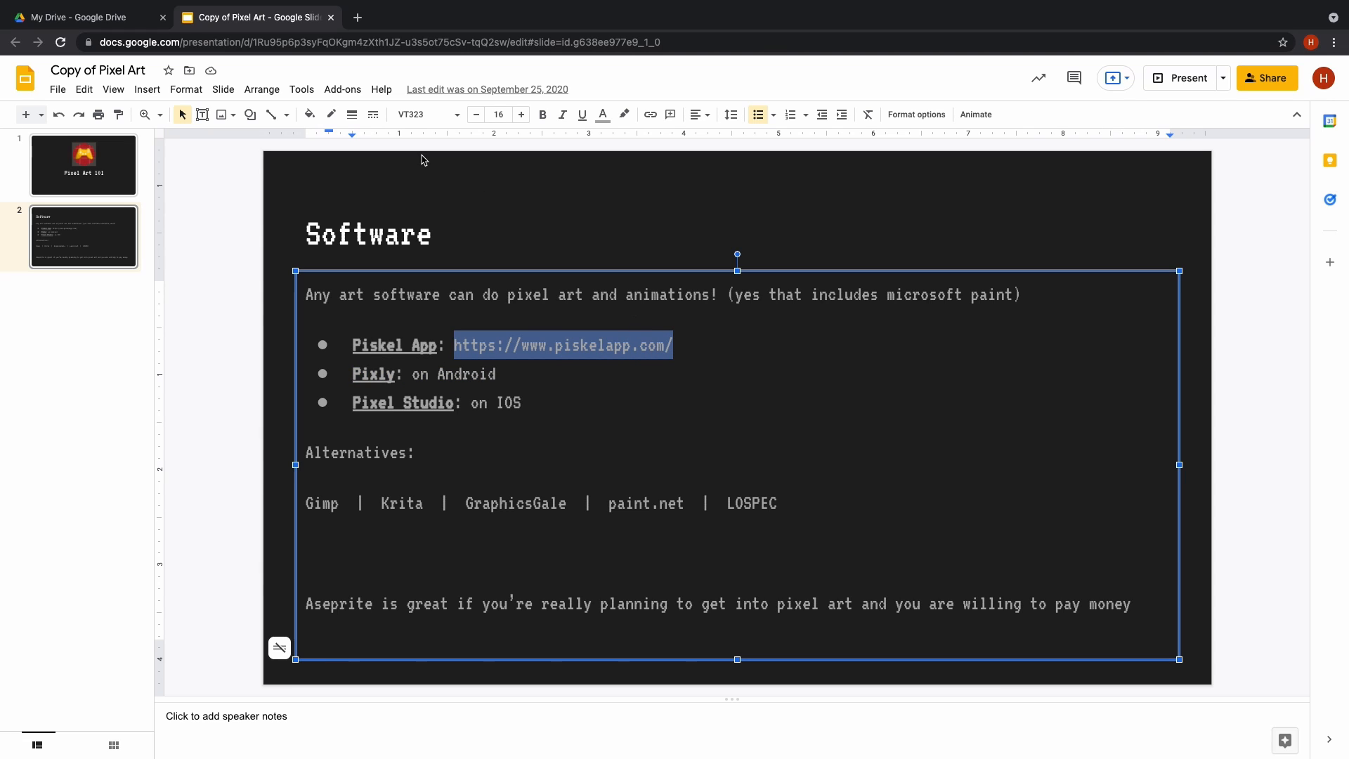
{"action": "left_click", "coordinate": [358, 16]}
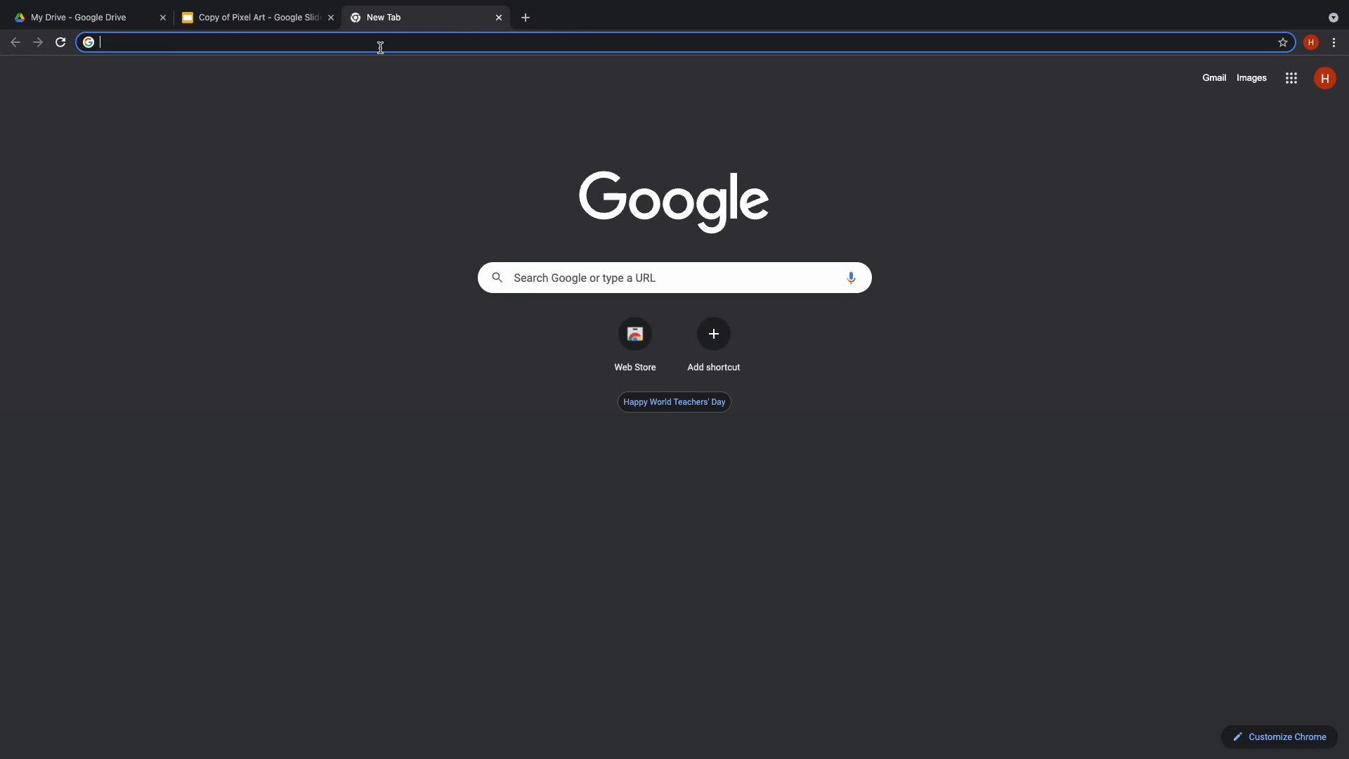
{"action": "key", "text": "ctrl+v"}
{"action": "key", "text": "Return"}
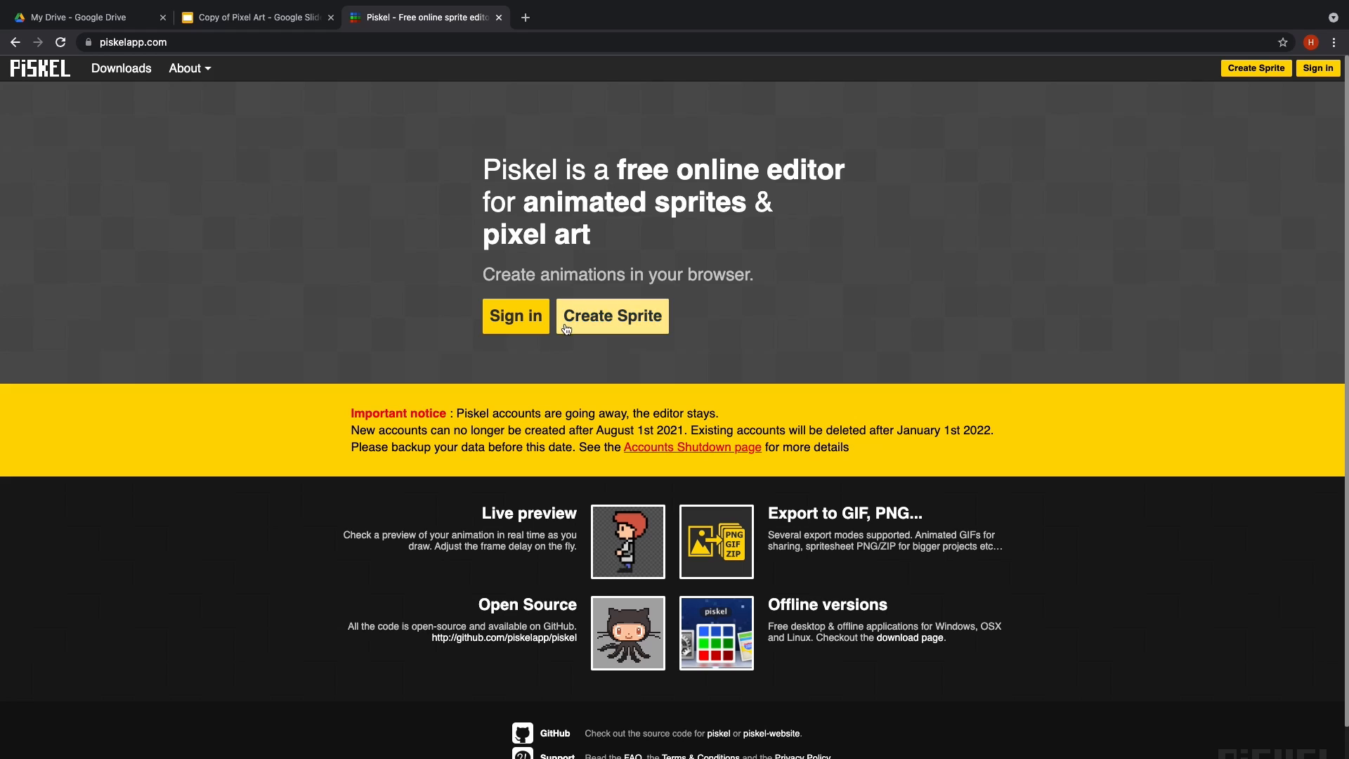
Create a new Piskel sprite and enter a 300 × 300 px resize with the anchor centred.
{"action": "left_click", "coordinate": [617, 313]}
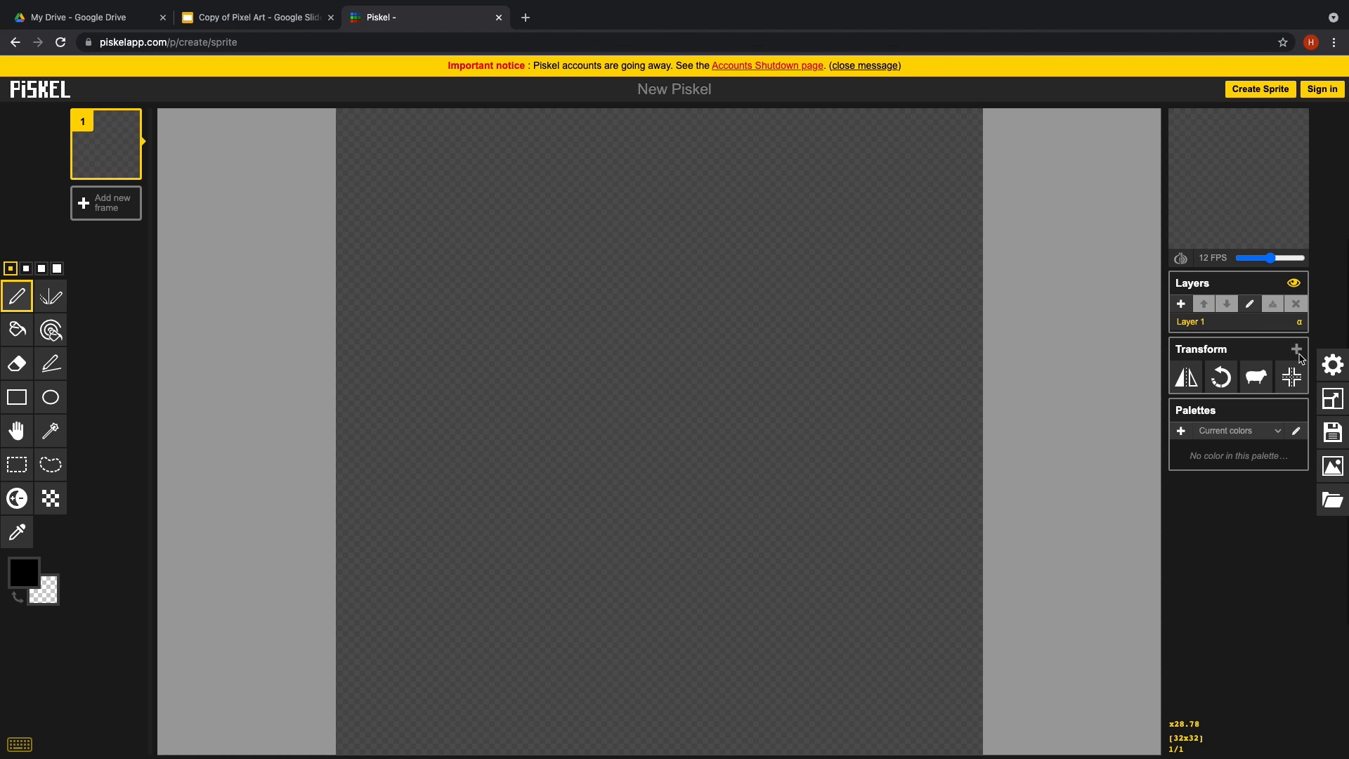
{"action": "left_click", "coordinate": [1334, 400]}
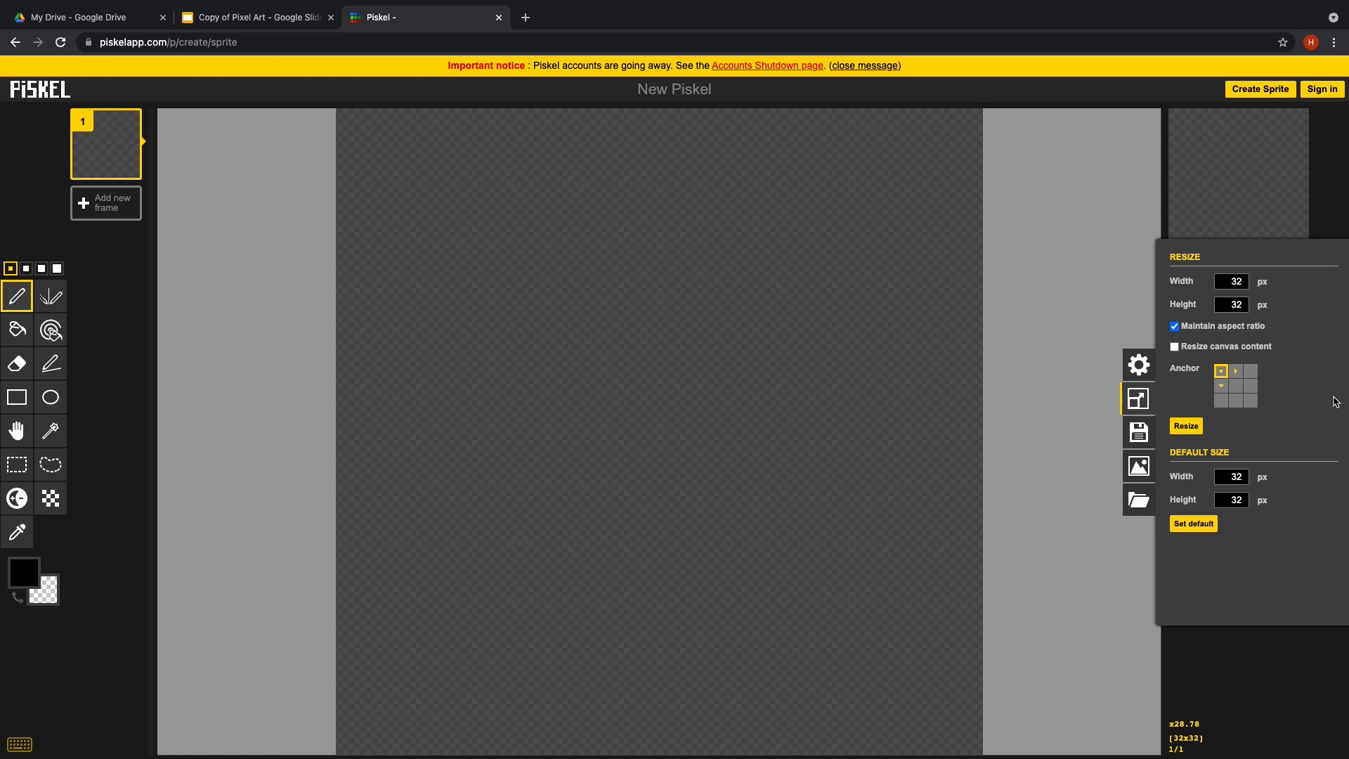
{"action": "left_click", "coordinate": [1236, 385]}
{"action": "double_click", "coordinate": [1241, 282]}
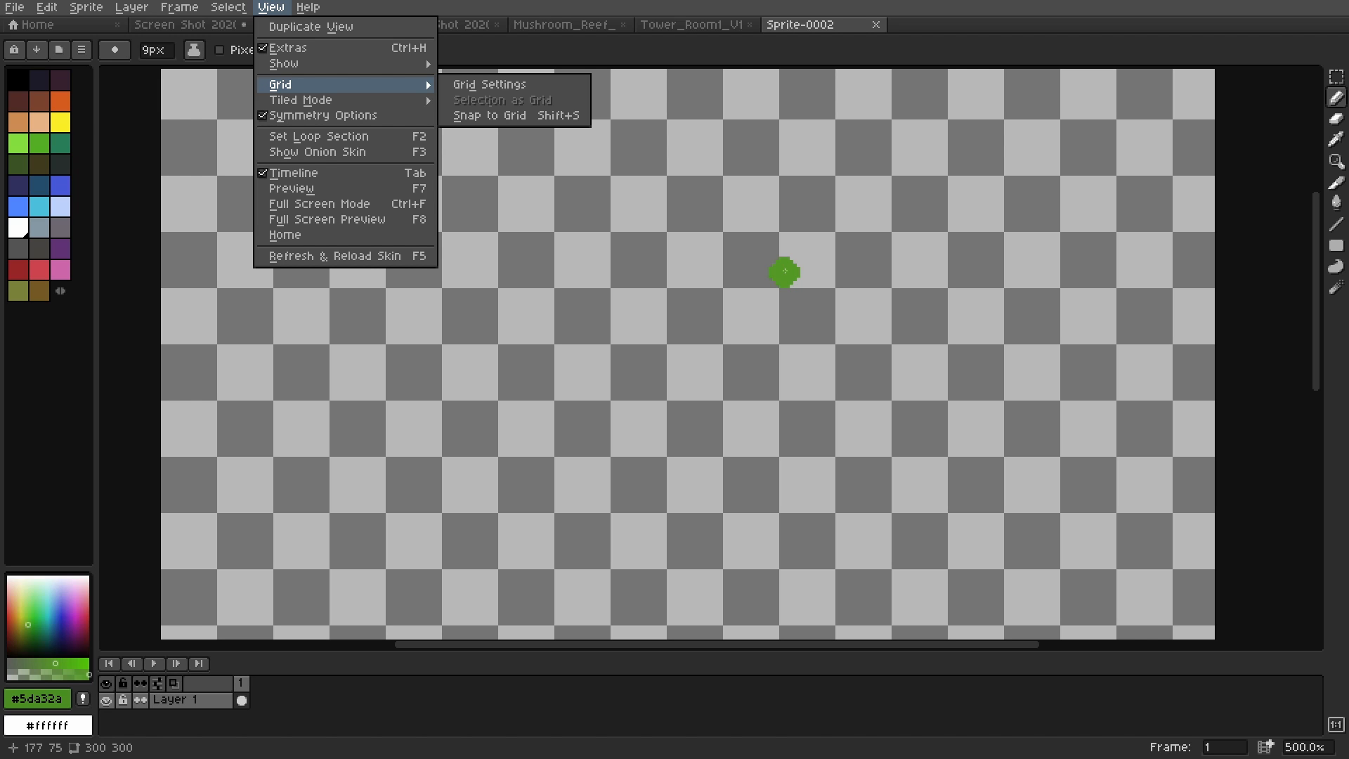
Switch back to Aseprite and set the grid of the blank sprite to 32 px width and 32 px height.
{"action": "left_click", "coordinate": [1343, 78]}
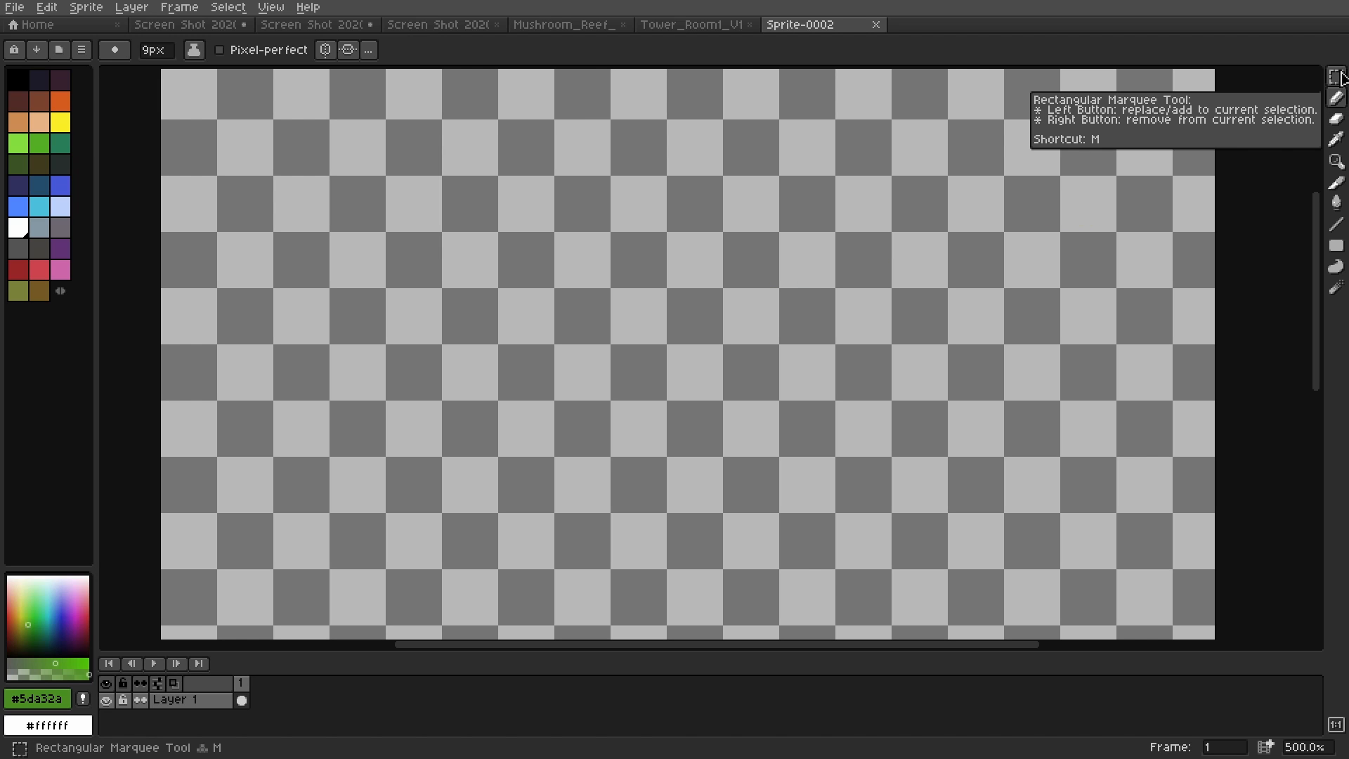
{"action": "left_click", "coordinate": [271, 7]}
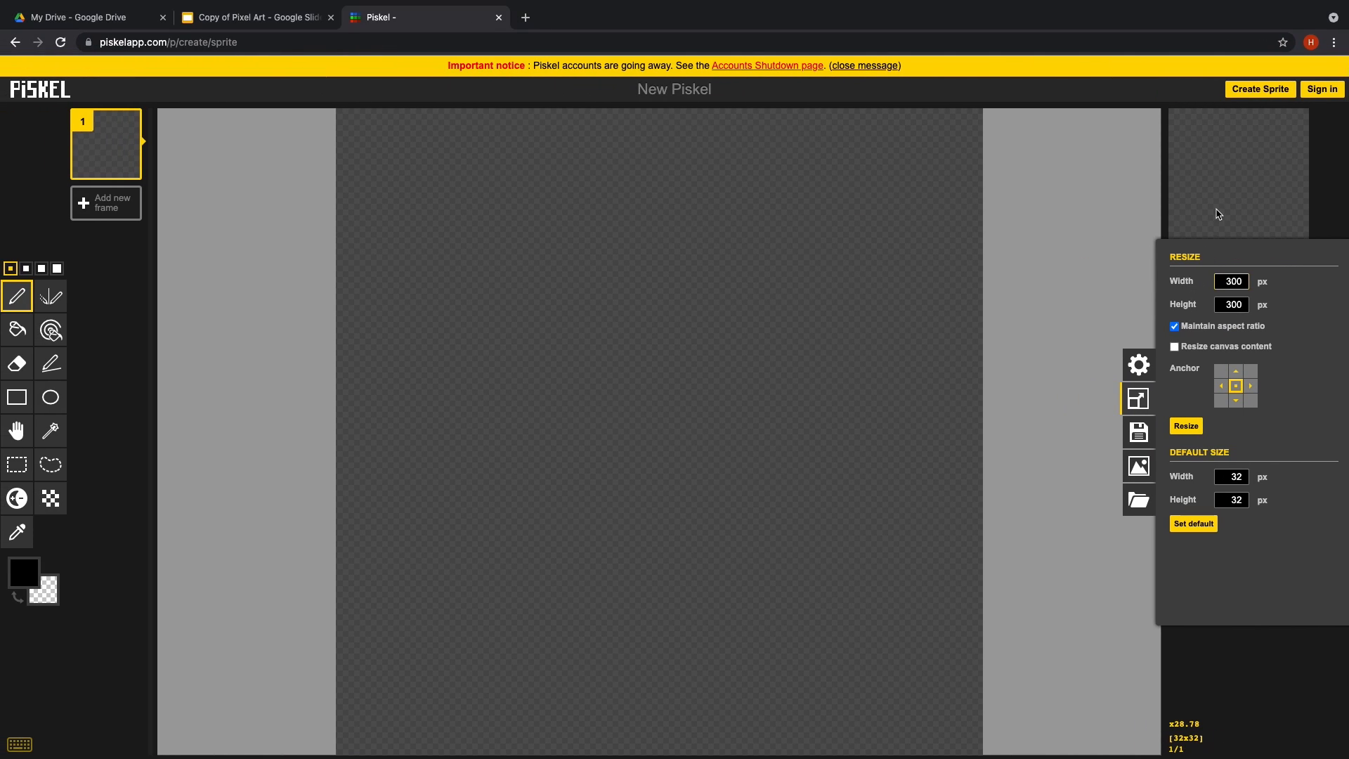
{"action": "left_click", "coordinate": [1220, 215]}
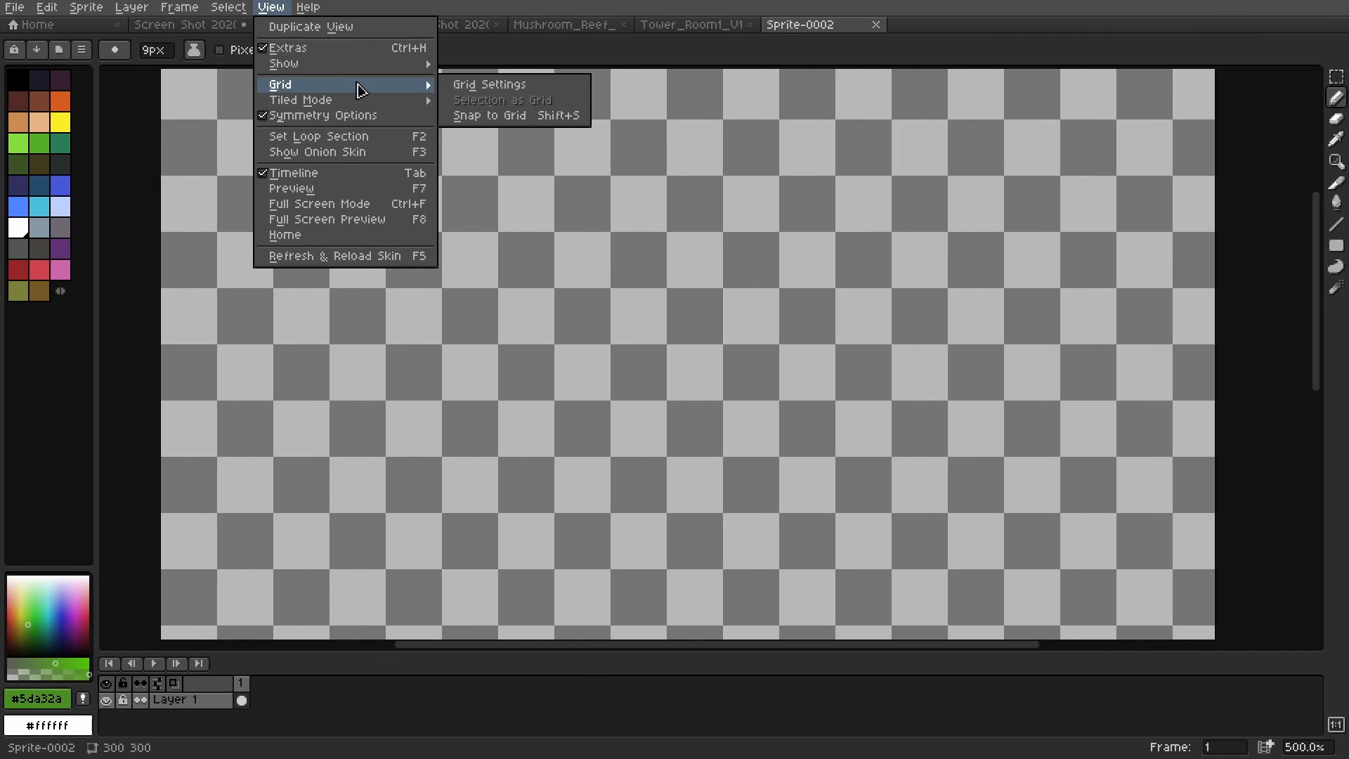
{"action": "left_click", "coordinate": [470, 97]}
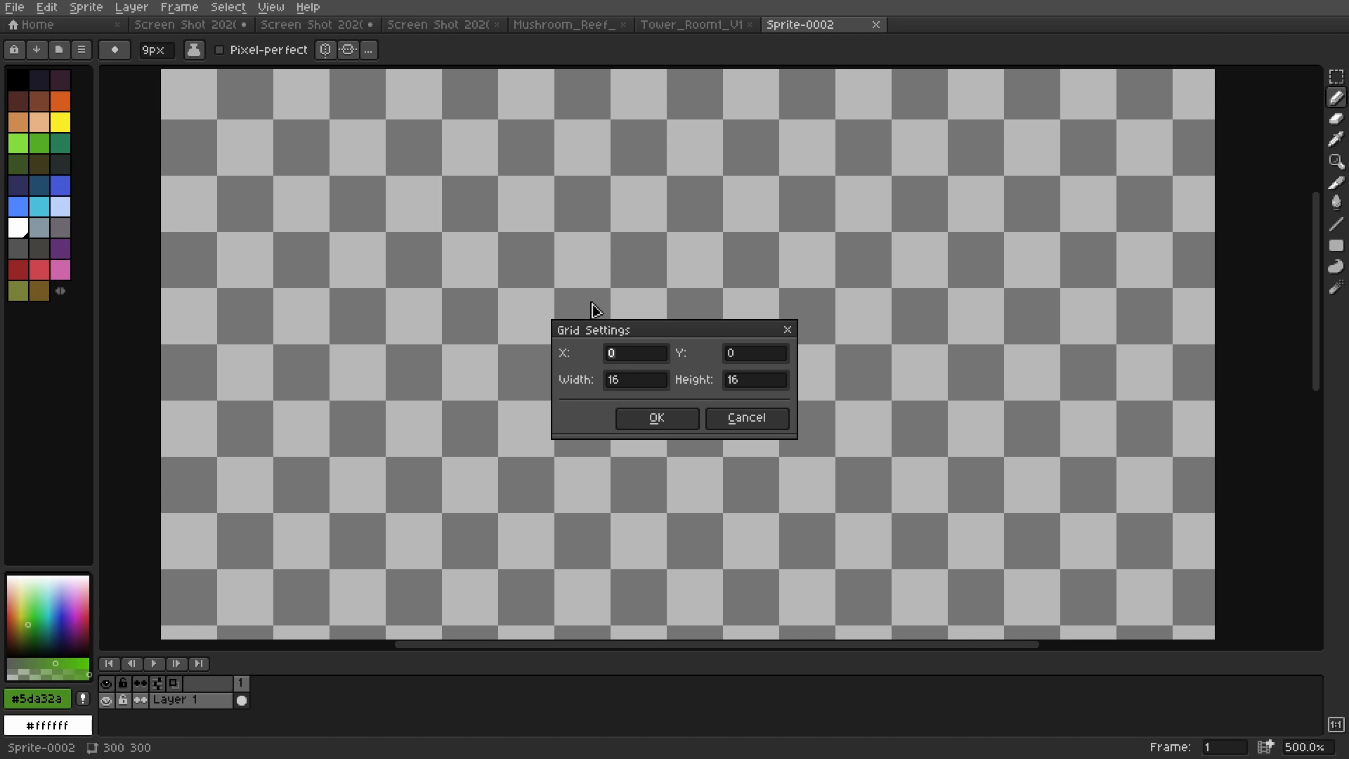
{"action": "left_click", "coordinate": [627, 383]}
{"action": "left_click_drag", "start_coordinate": [627, 381], "coordinate": [577, 377]}
{"action": "type", "text": "32"}
{"action": "left_click_drag", "start_coordinate": [746, 383], "coordinate": [699, 382]}
{"action": "type", "text": "32"}
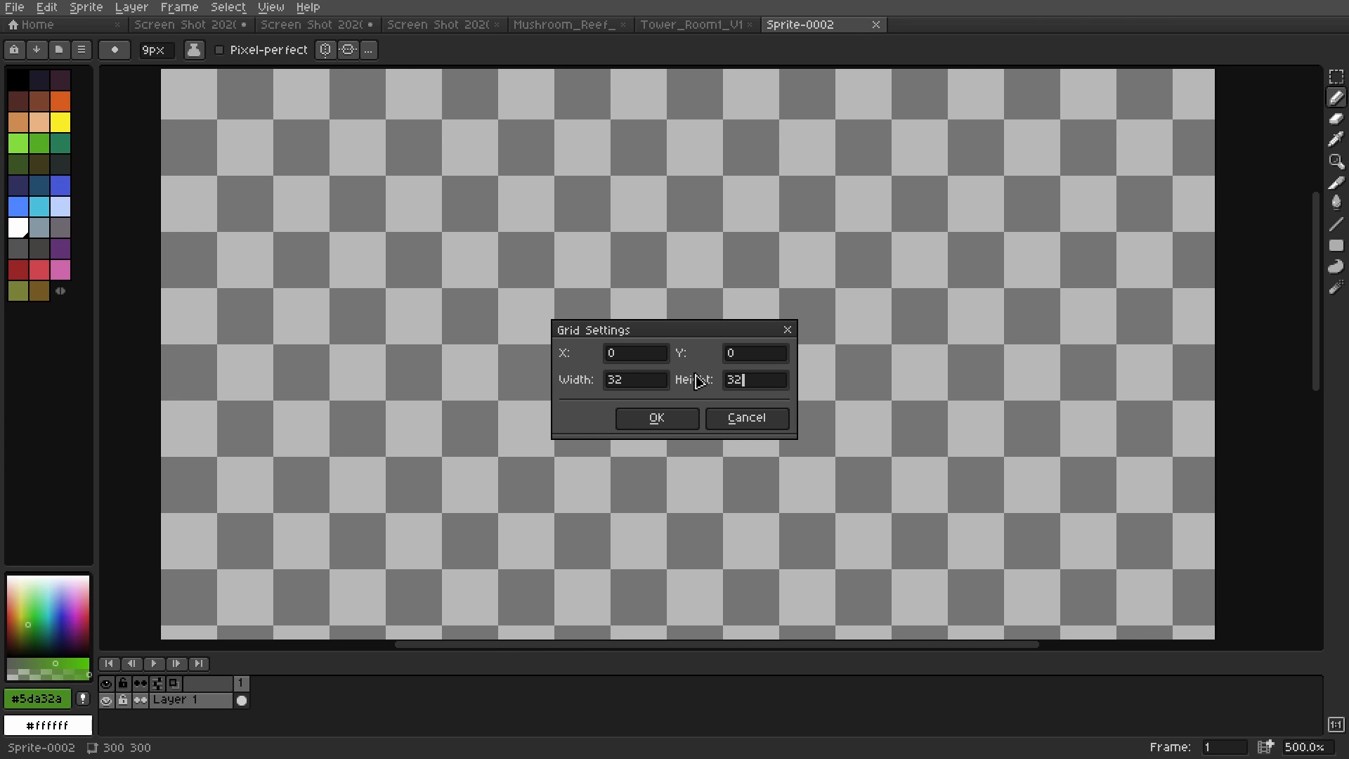
{"action": "left_click", "coordinate": [673, 427]}
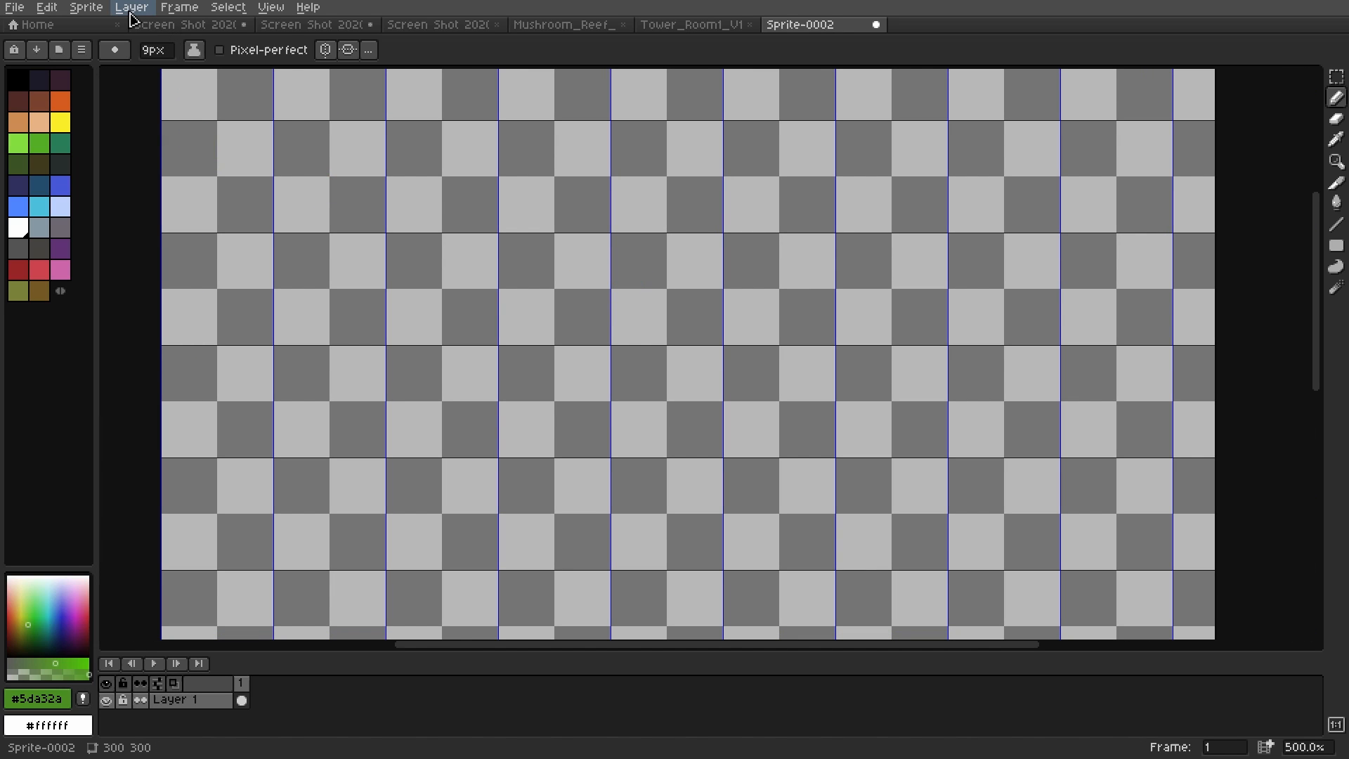
Add a new layer and use the Paint Bucket to make a dark navy Background layer beneath Layer 1.
{"action": "left_click", "coordinate": [131, 12]}
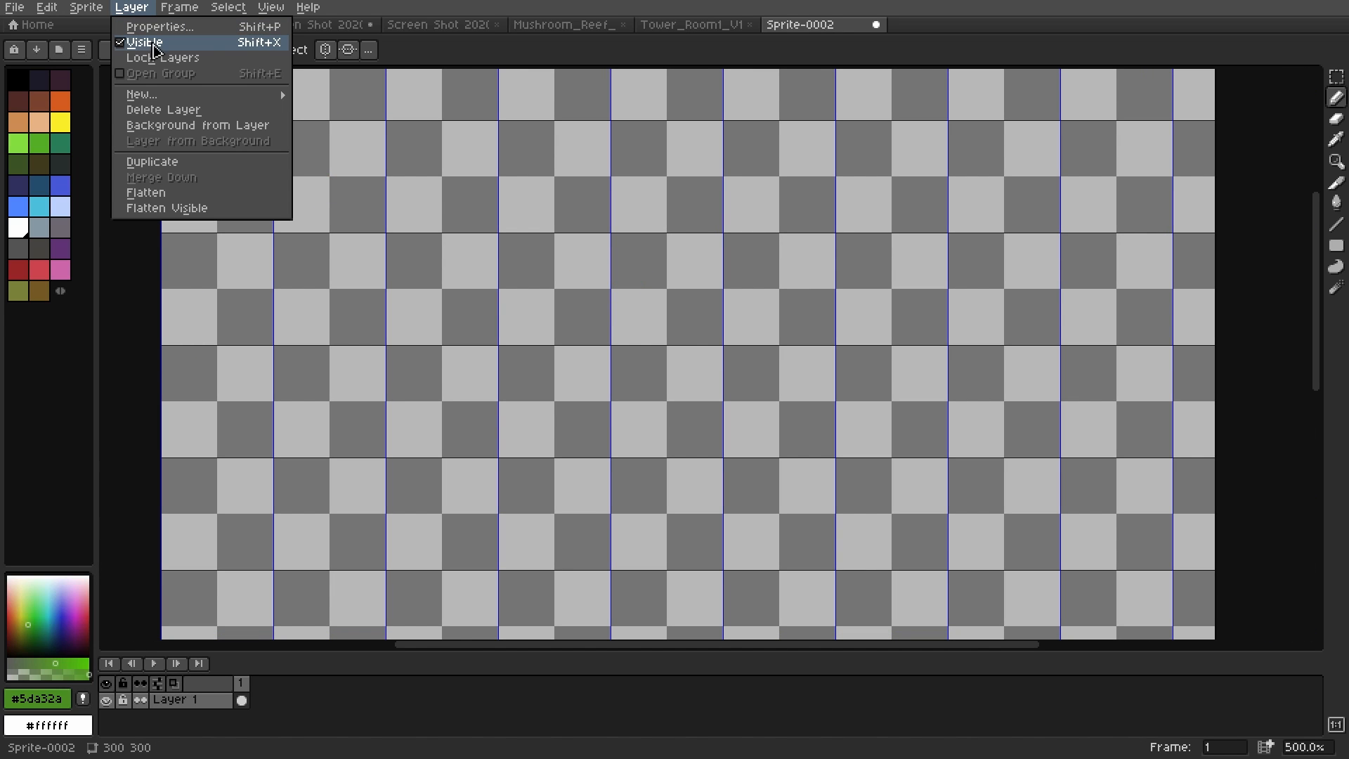
{"action": "mouse_move", "coordinate": [152, 98]}
{"action": "left_click", "coordinate": [344, 94]}
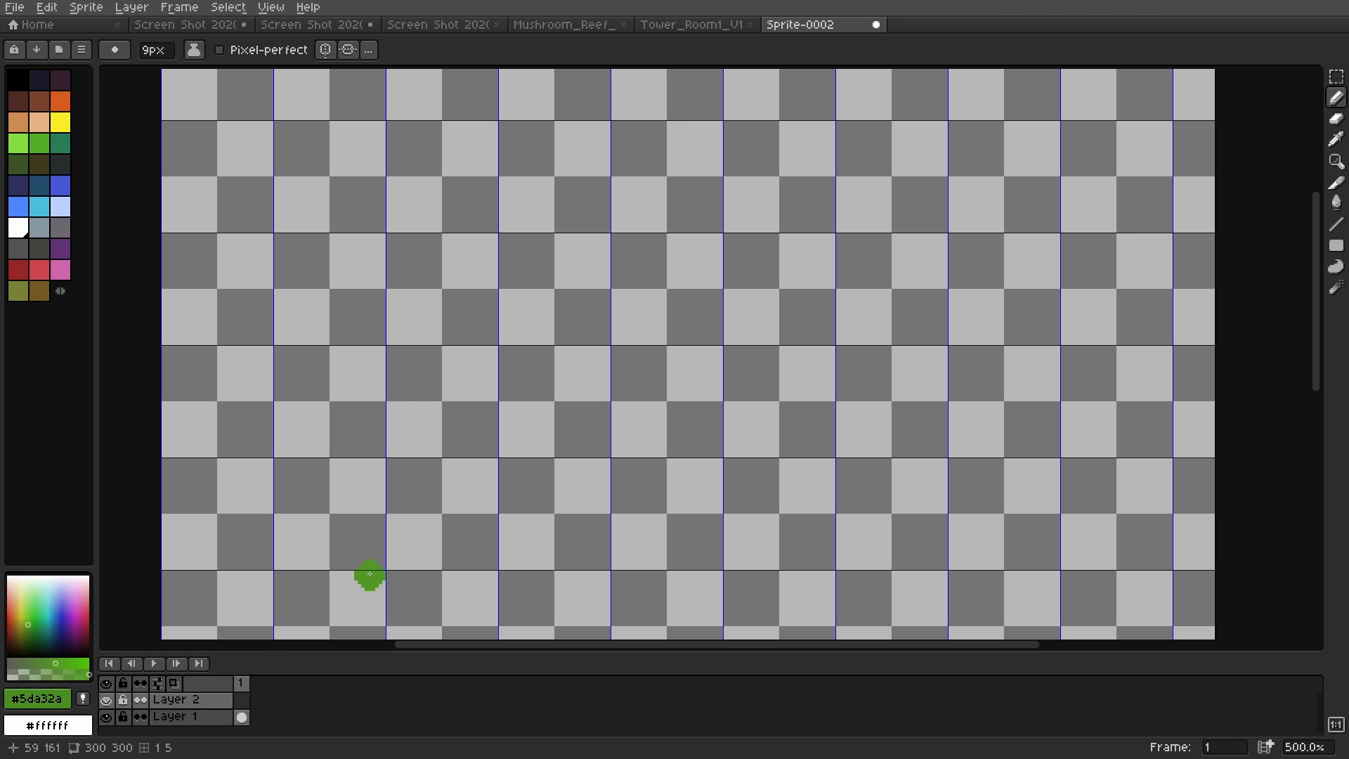
{"action": "left_click", "coordinate": [1337, 203]}
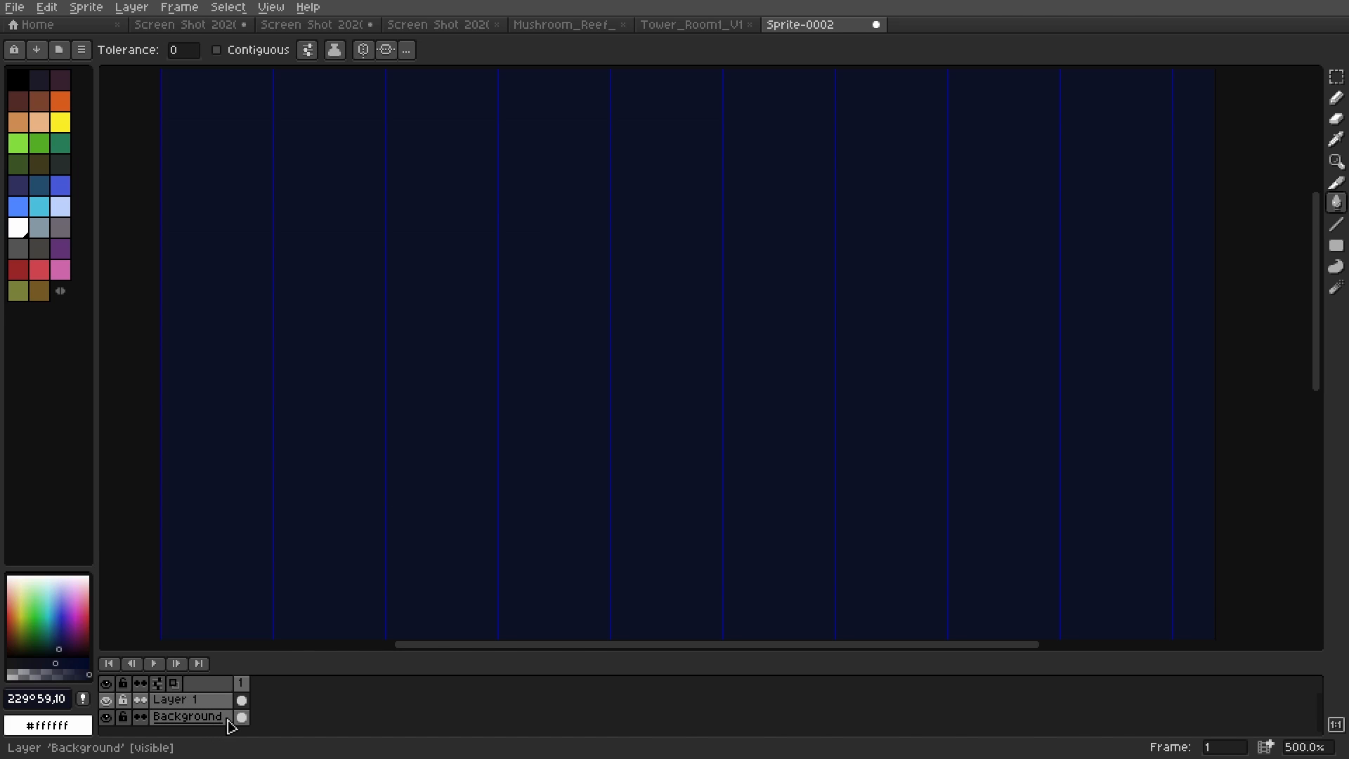
Make Layer 1 active and set up the pencil with the palette's medium blue (Idx-17) and a 1 px brush size.
{"action": "left_click", "coordinate": [247, 704]}
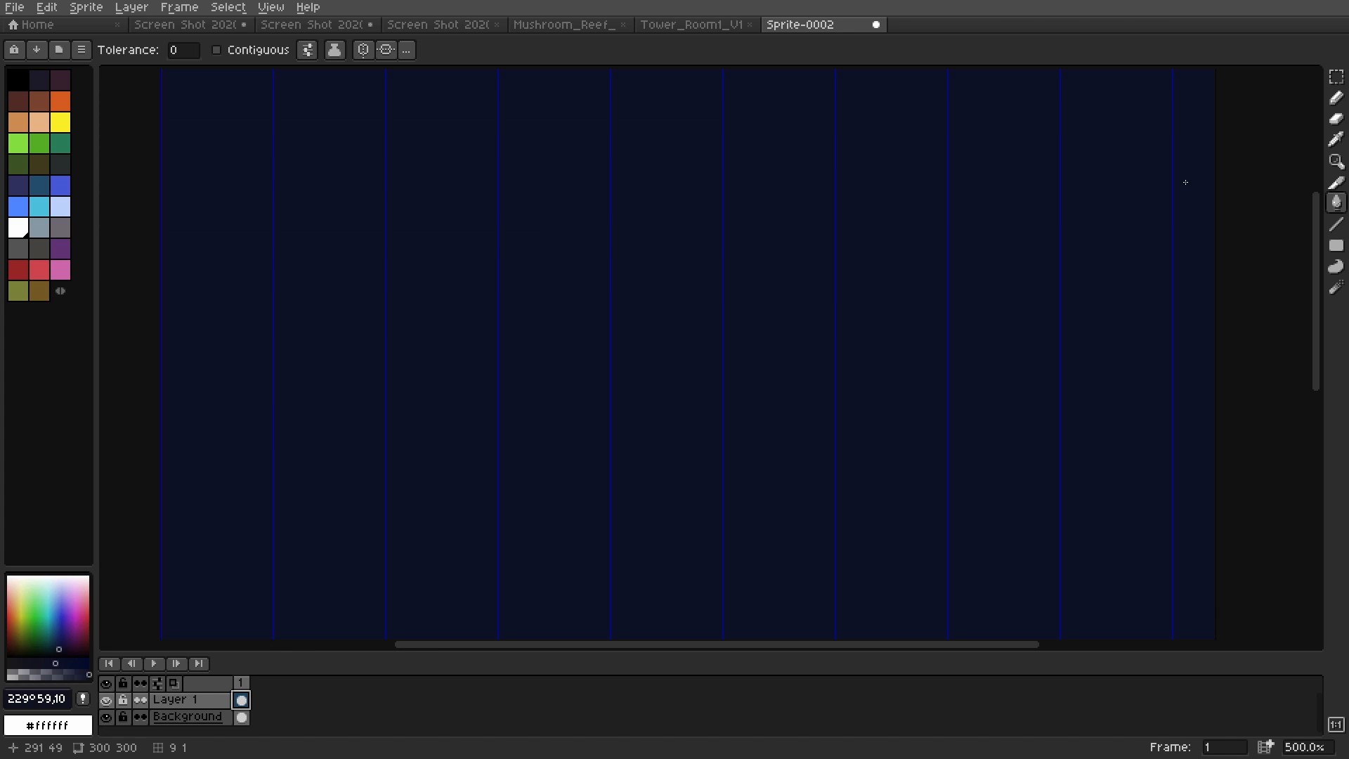
{"action": "left_click", "coordinate": [1337, 98]}
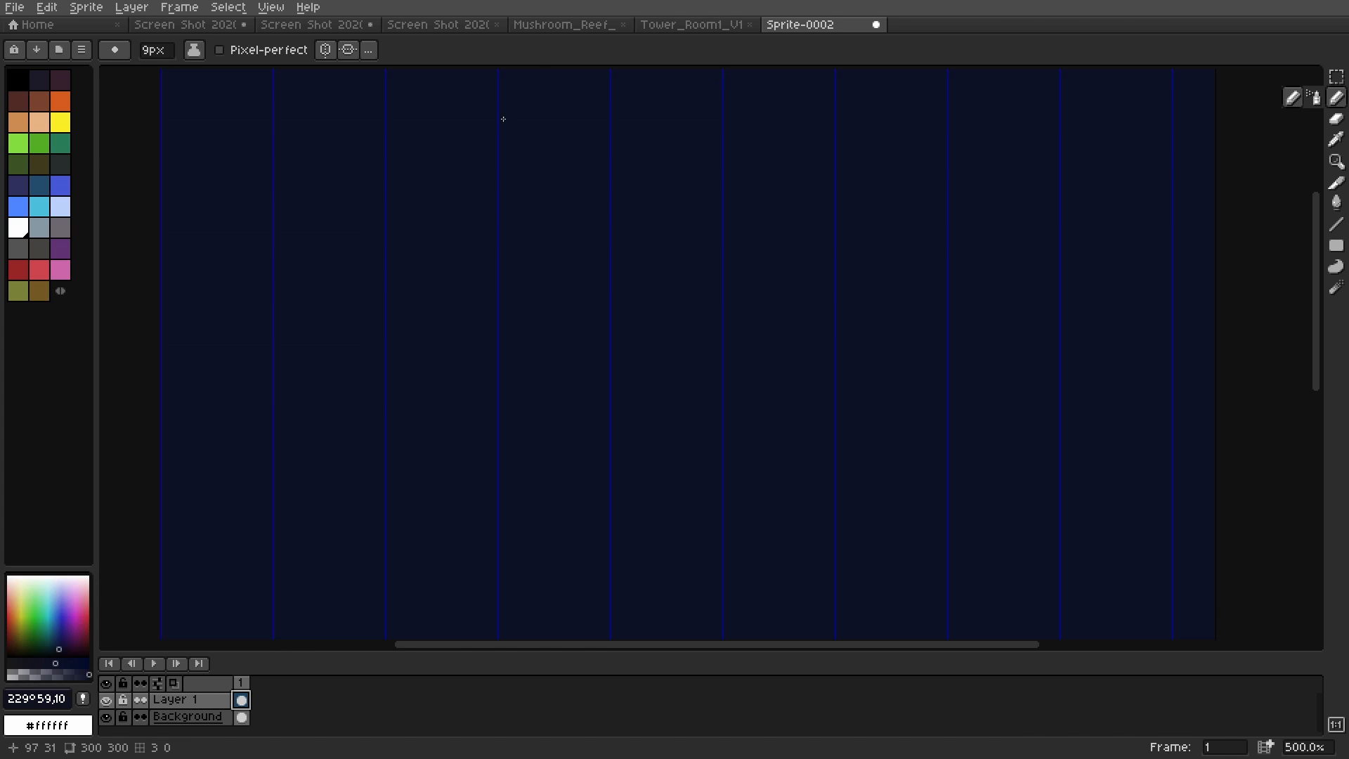
{"action": "scroll", "coordinate": [638, 183], "scroll_direction": "up", "scroll_amount": 5}
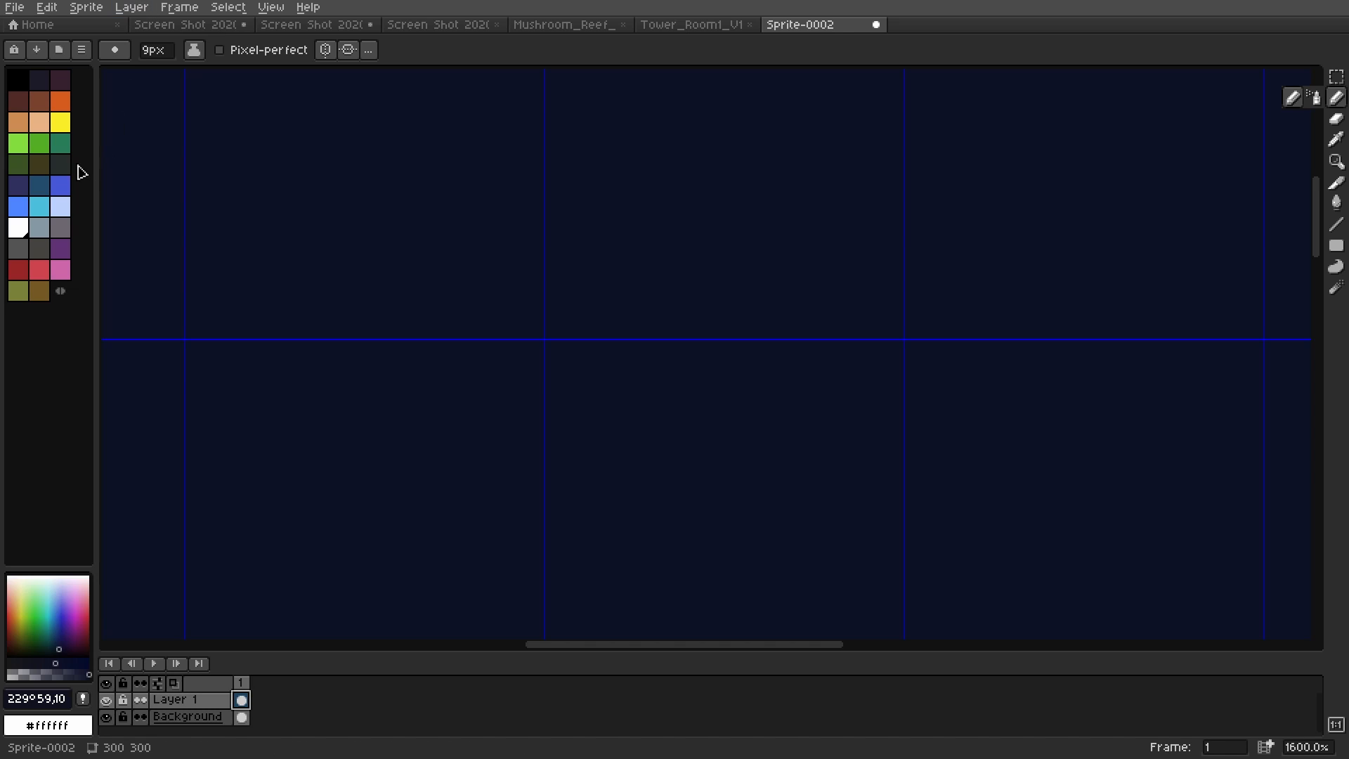
{"action": "left_click", "coordinate": [61, 185]}
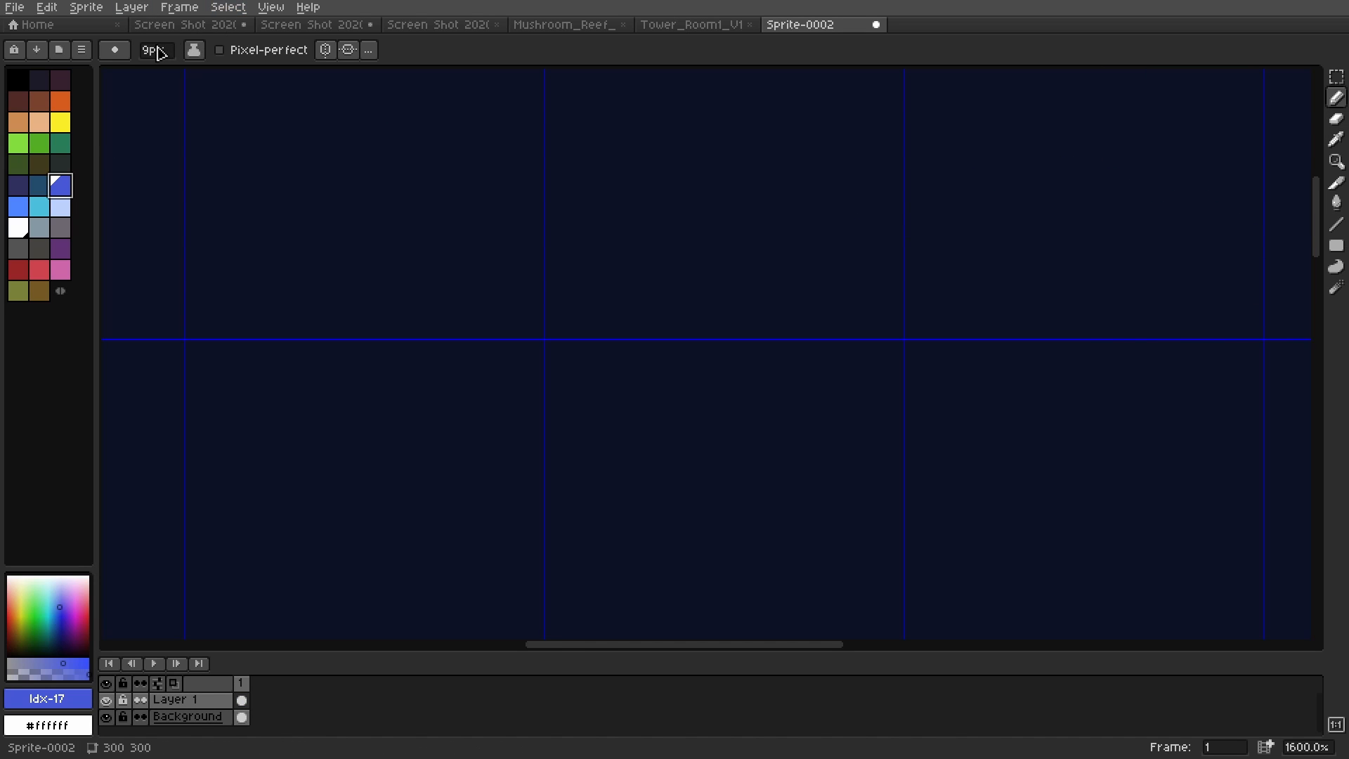
{"action": "left_click_drag", "start_coordinate": [159, 53], "coordinate": [143, 67]}
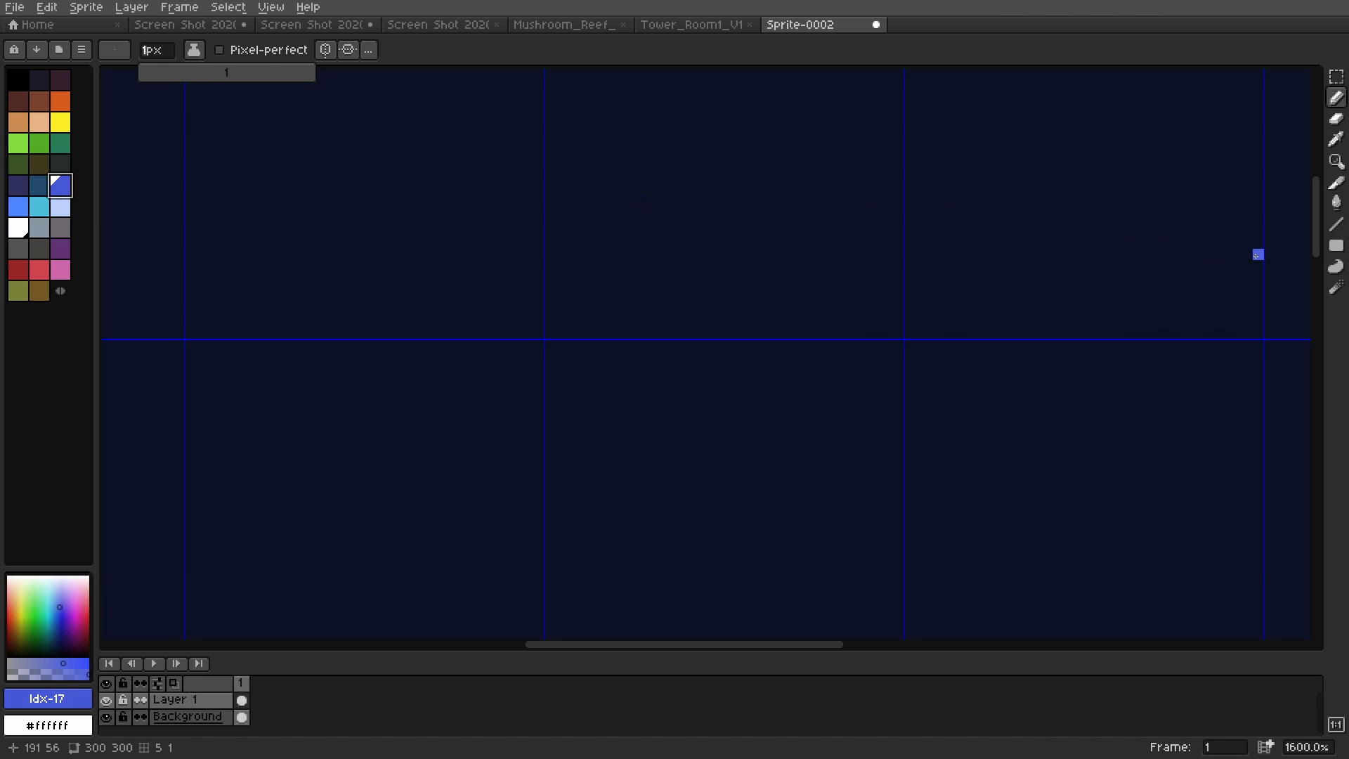
Draw a blue ellipse outline about 6 × 6 px with the Ellipse tool at 1 px brush size, undoing the trial ellipses.
{"action": "left_click", "coordinate": [1337, 245]}
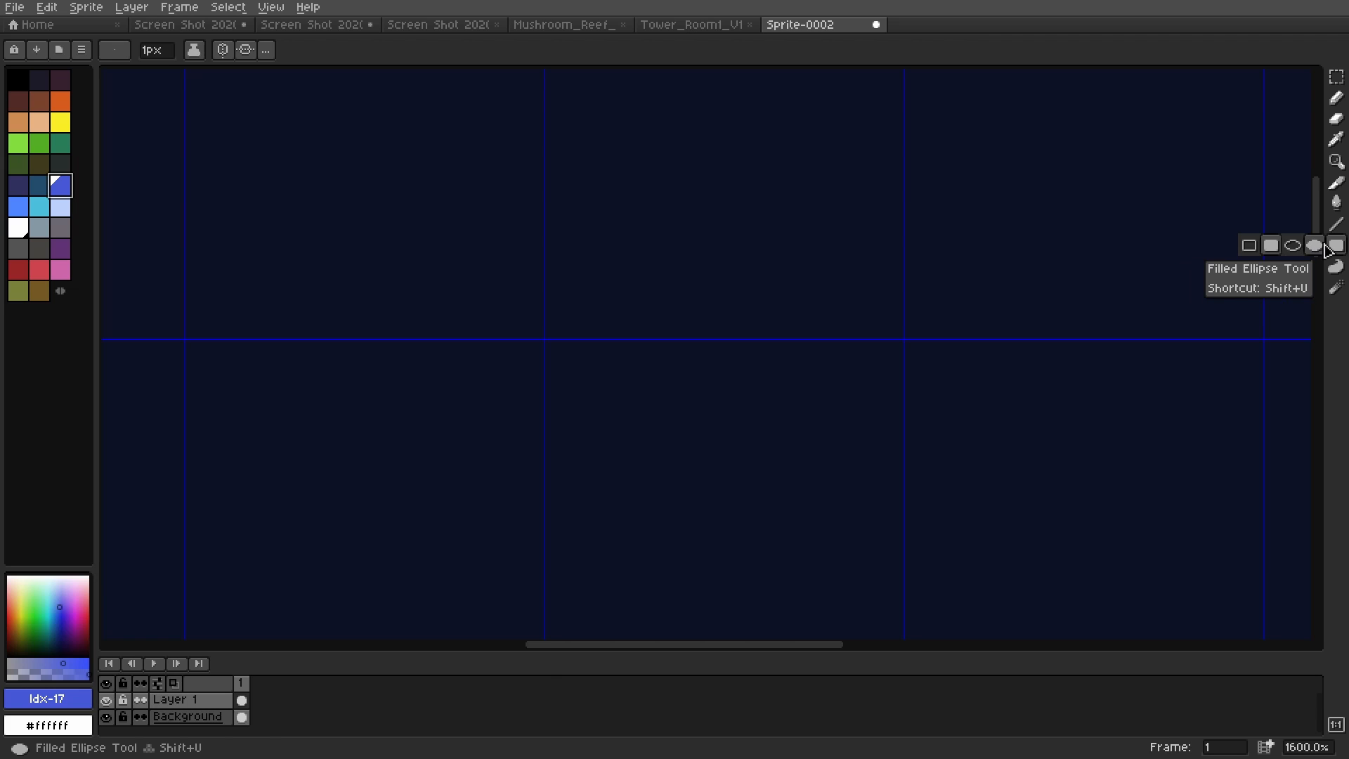
{"action": "left_click", "coordinate": [1293, 246]}
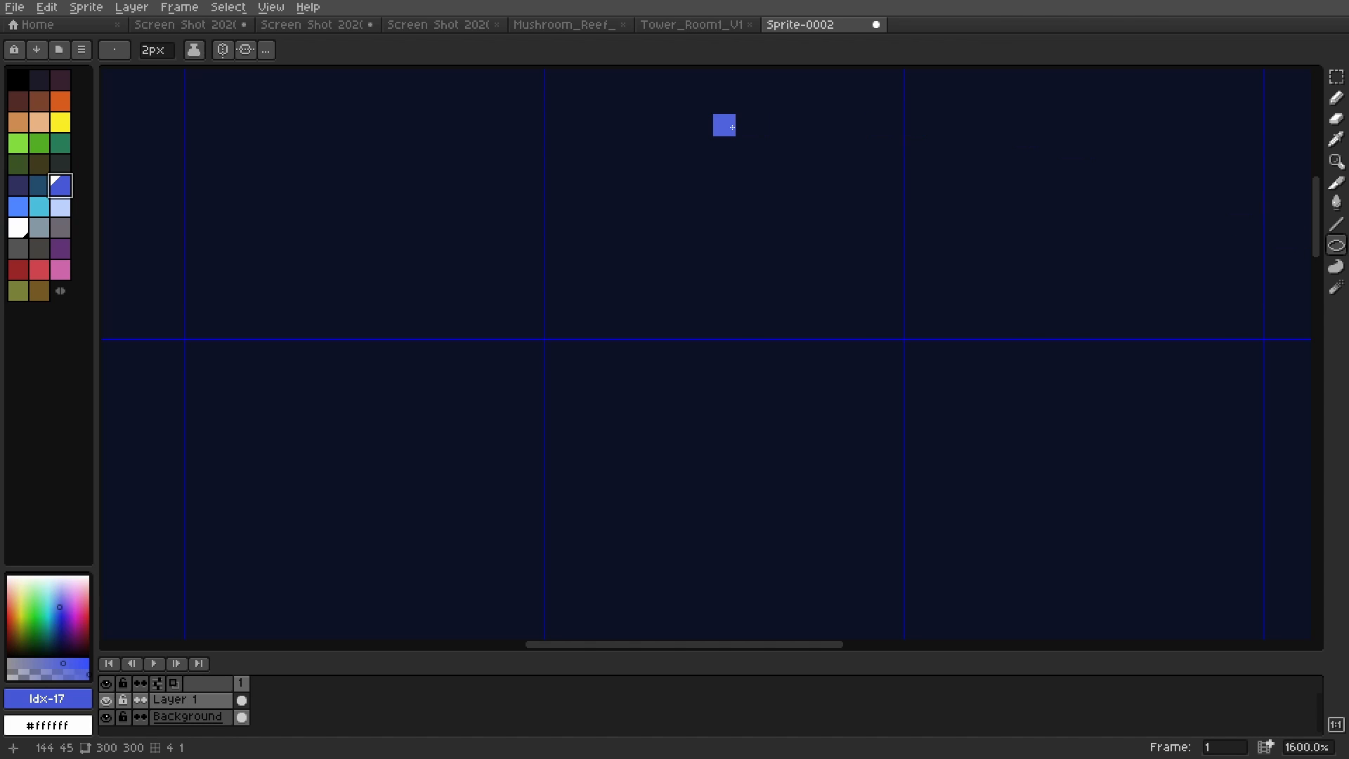
{"action": "left_click_drag", "start_coordinate": [672, 126], "coordinate": [759, 215]}
{"action": "key", "text": "super+z"}
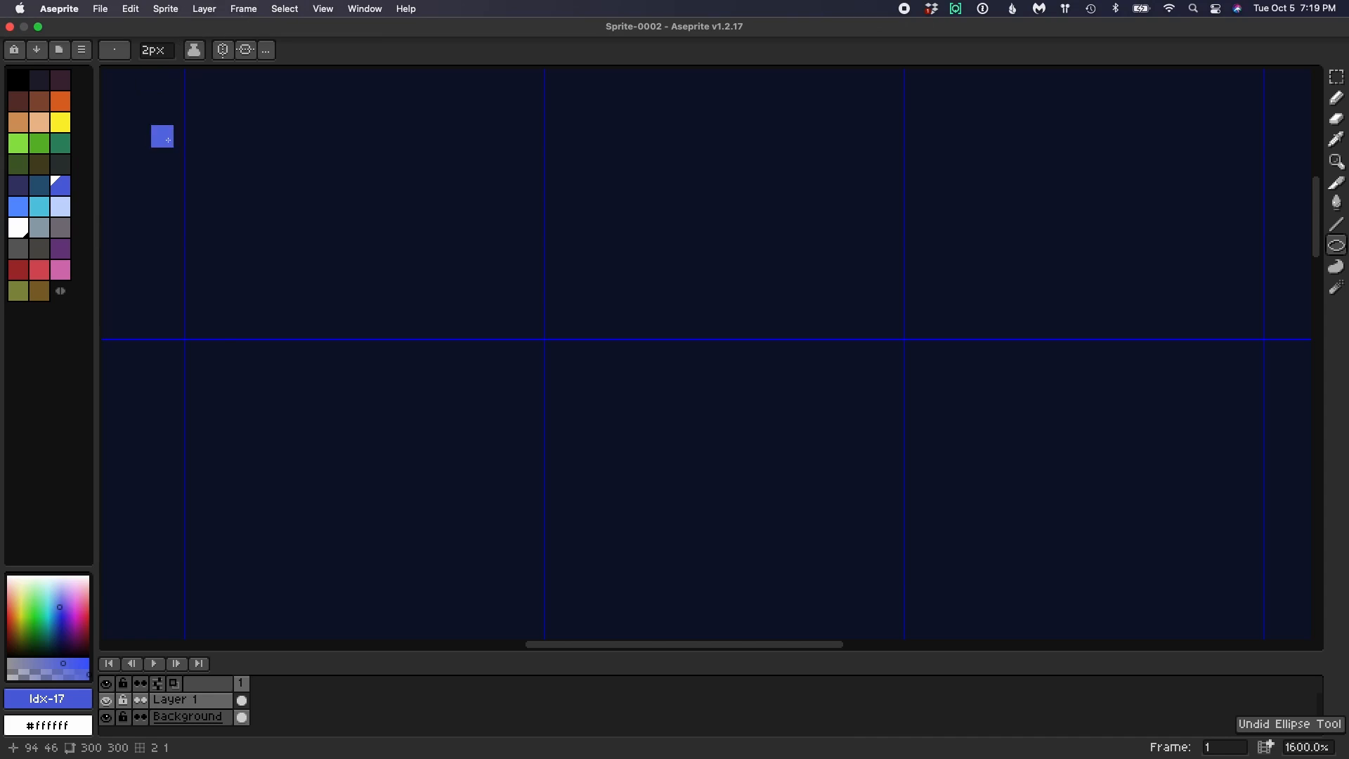
{"action": "left_click", "coordinate": [172, 54]}
{"action": "left_click_drag", "start_coordinate": [170, 71], "coordinate": [113, 70]}
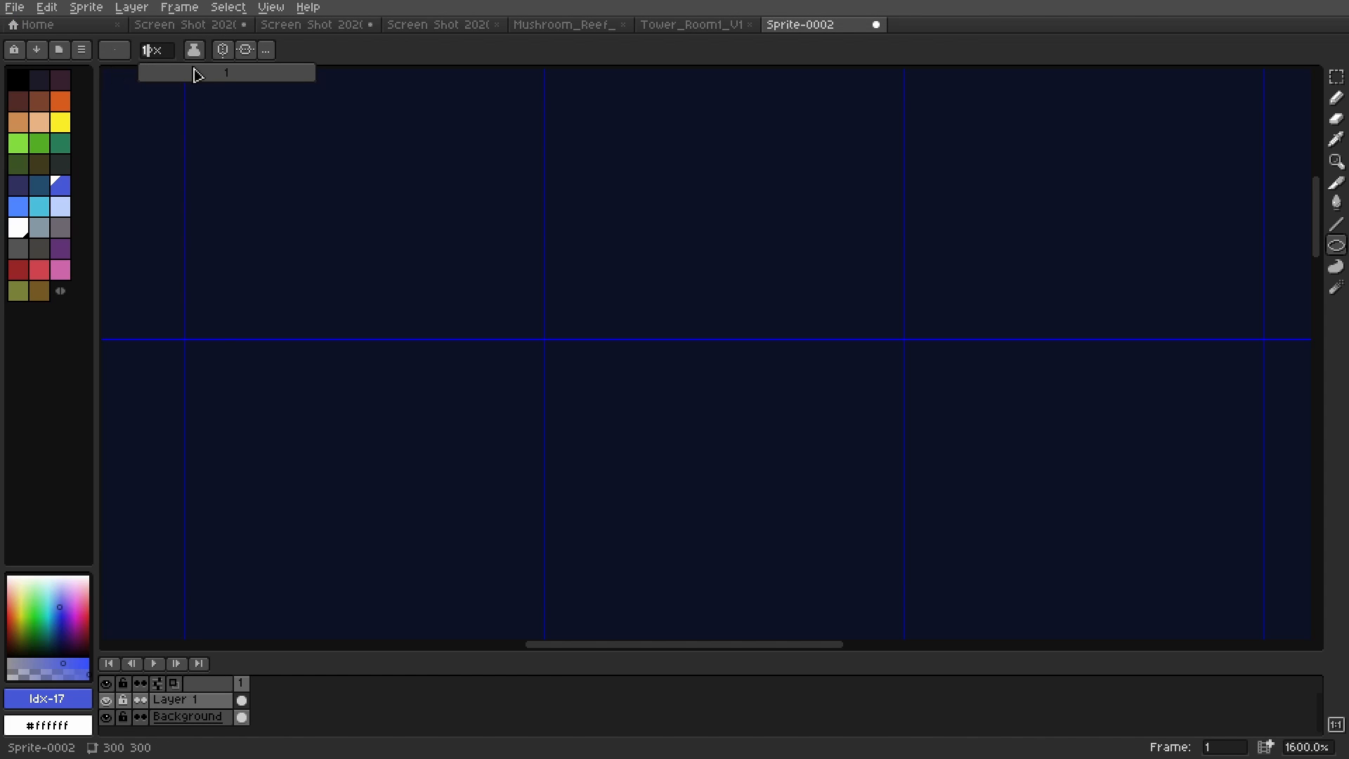
{"action": "mouse_move", "coordinate": [652, 132]}
{"action": "left_mouse_down"}
{"action": "mouse_move", "coordinate": [750, 221]}
{"action": "mouse_move", "coordinate": [689, 149]}
{"action": "mouse_move", "coordinate": [703, 193]}
{"action": "mouse_move", "coordinate": [726, 196]}
{"action": "left_mouse_up"}
{"action": "key", "text": "ctrl+z"}
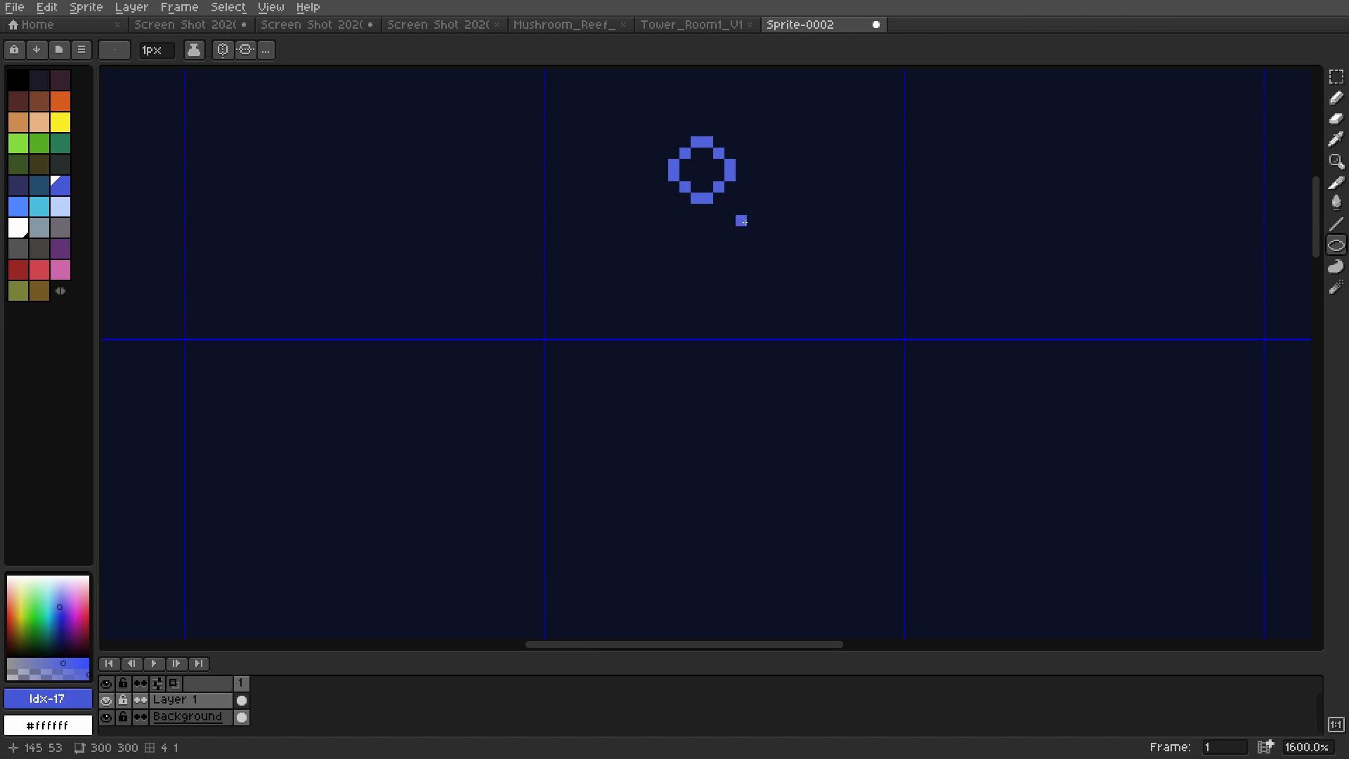
Draw a blue body about 6 px wide and 6 px tall below the ellipse with the Line tool, tapering to 2 px.
{"action": "left_click", "coordinate": [1341, 228]}
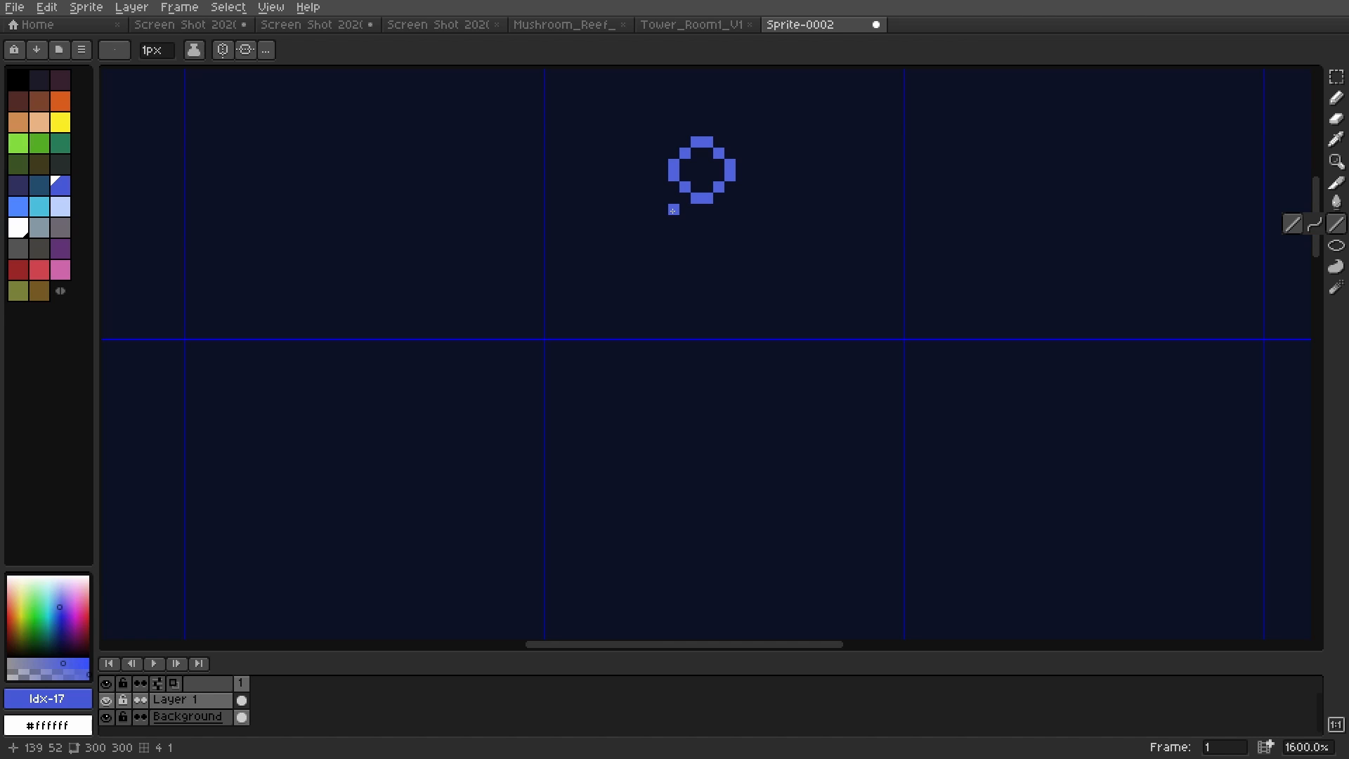
{"action": "mouse_move", "coordinate": [673, 210]}
{"action": "left_mouse_down"}
{"action": "mouse_move", "coordinate": [699, 269]}
{"action": "mouse_move", "coordinate": [738, 211]}
{"action": "mouse_move", "coordinate": [703, 265]}
{"action": "mouse_move", "coordinate": [704, 231]}
{"action": "mouse_move", "coordinate": [696, 243]}
{"action": "left_mouse_up"}
{"action": "key", "text": "ctrl+z"}
{"action": "left_click", "coordinate": [685, 220]}
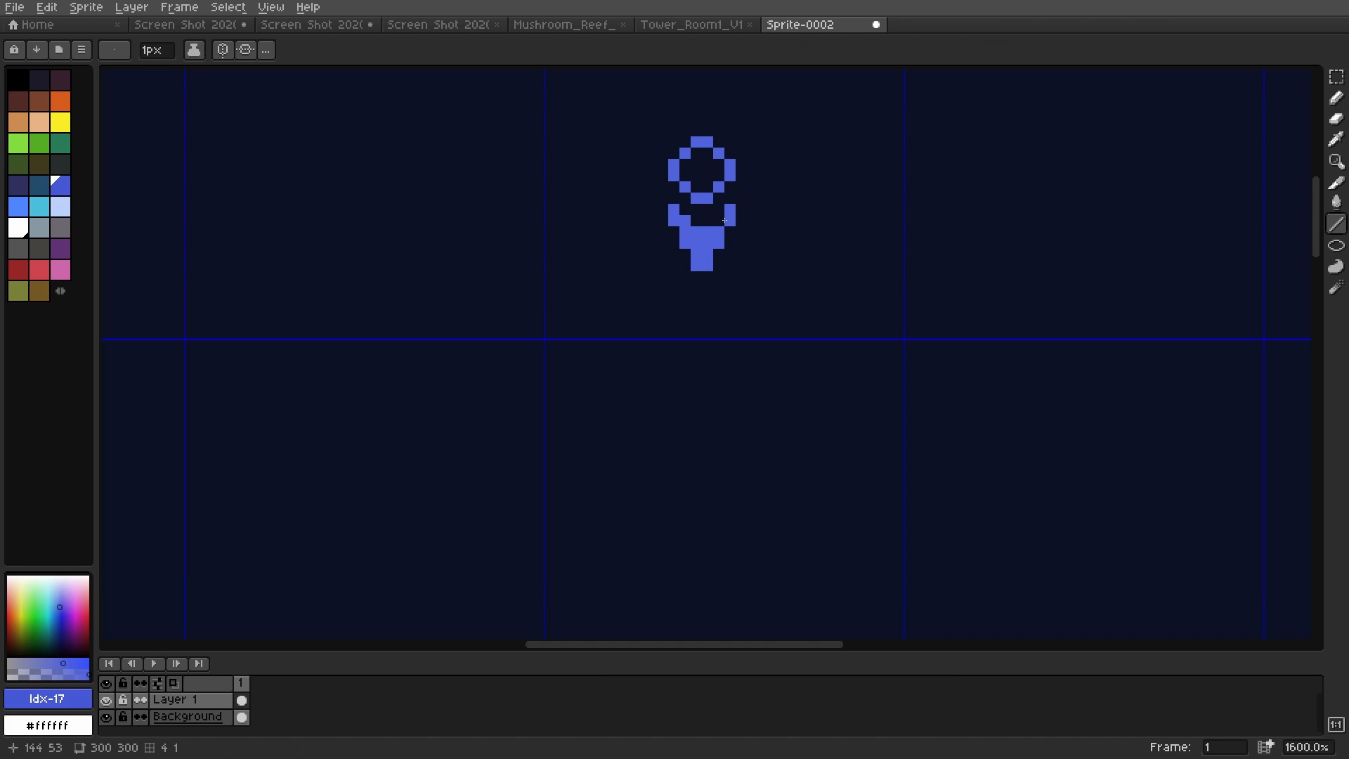
{"action": "left_click", "coordinate": [718, 220]}
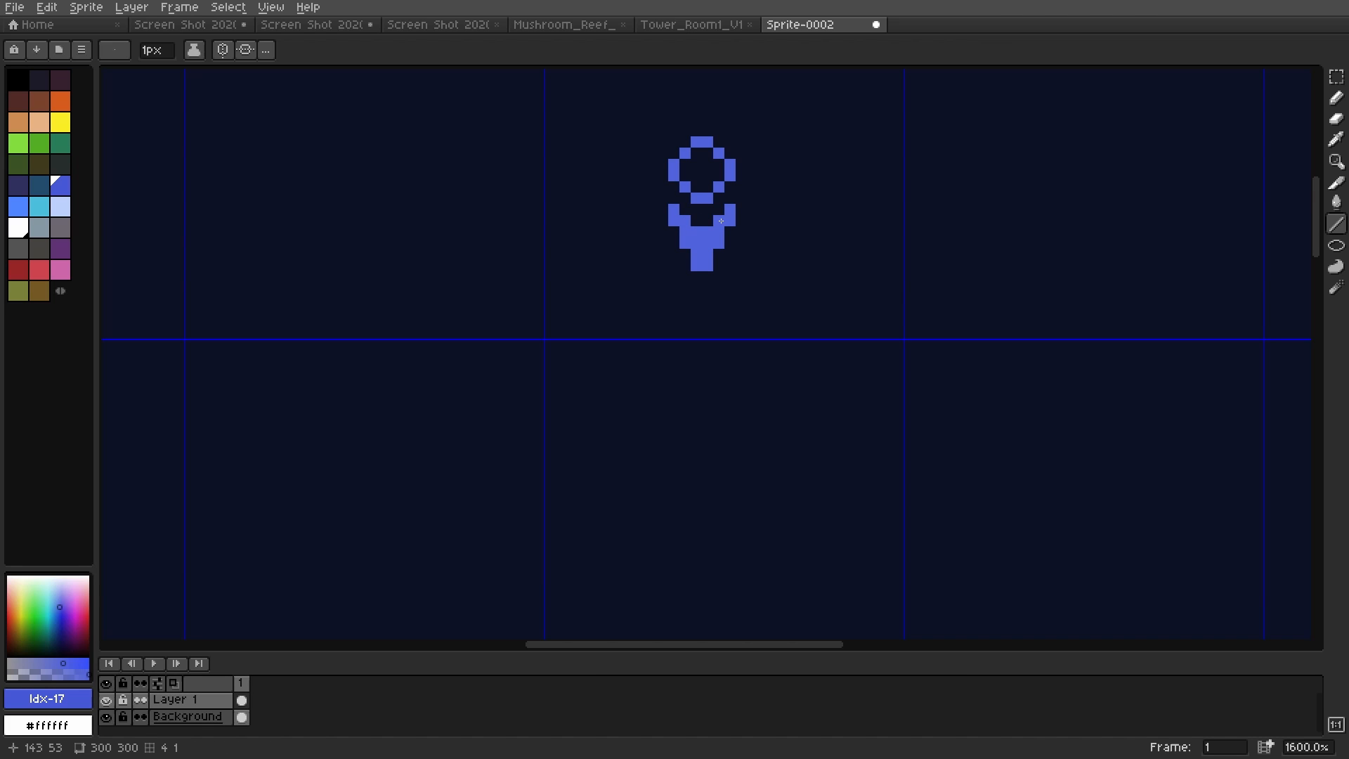
Fill the inside of the ellipse outline with blue using the Paint Bucket with Contiguous enabled.
{"action": "left_click", "coordinate": [1336, 203]}
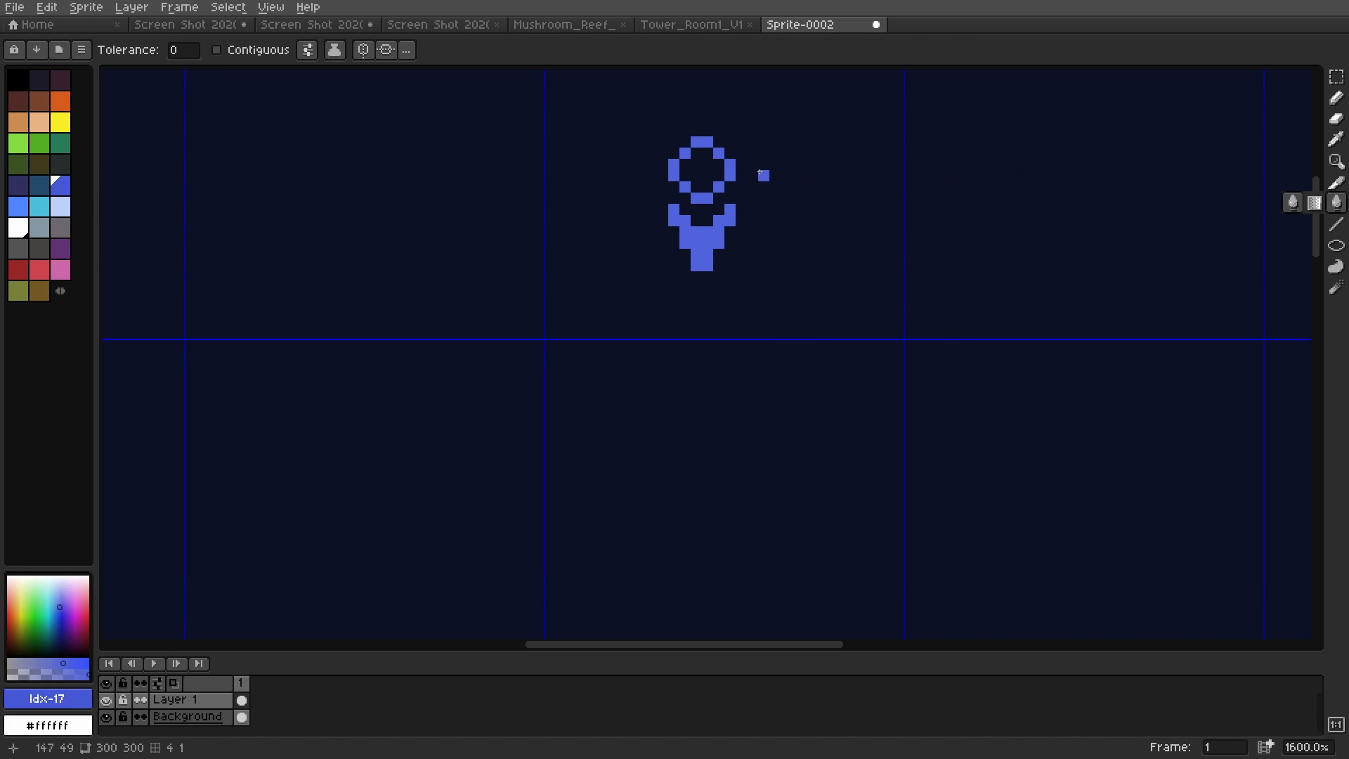
{"action": "left_click", "coordinate": [262, 50]}
{"action": "left_click", "coordinate": [696, 188]}
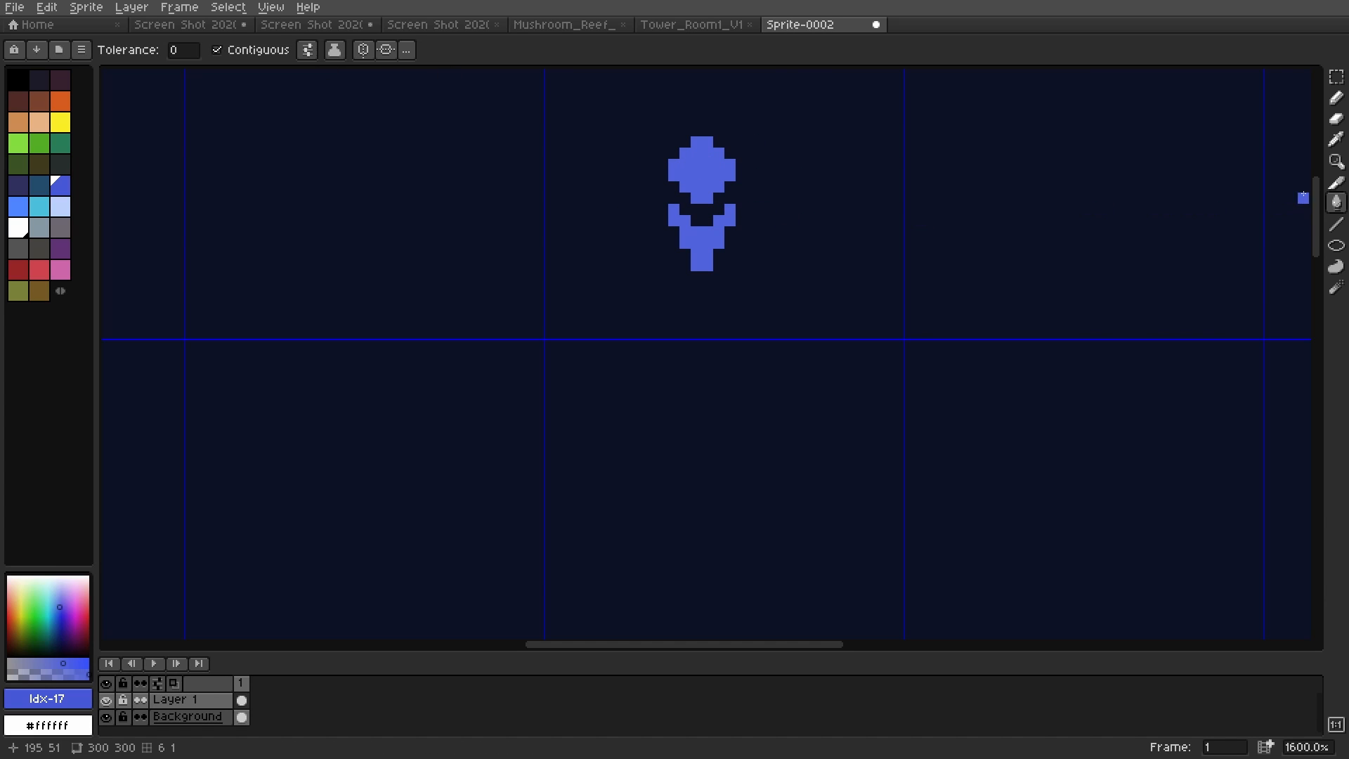
Activate the Rectangular Marquee tool with the small blue figure in view.
{"action": "scroll", "coordinate": [888, 232], "scroll_direction": "down", "scroll_amount": 6}
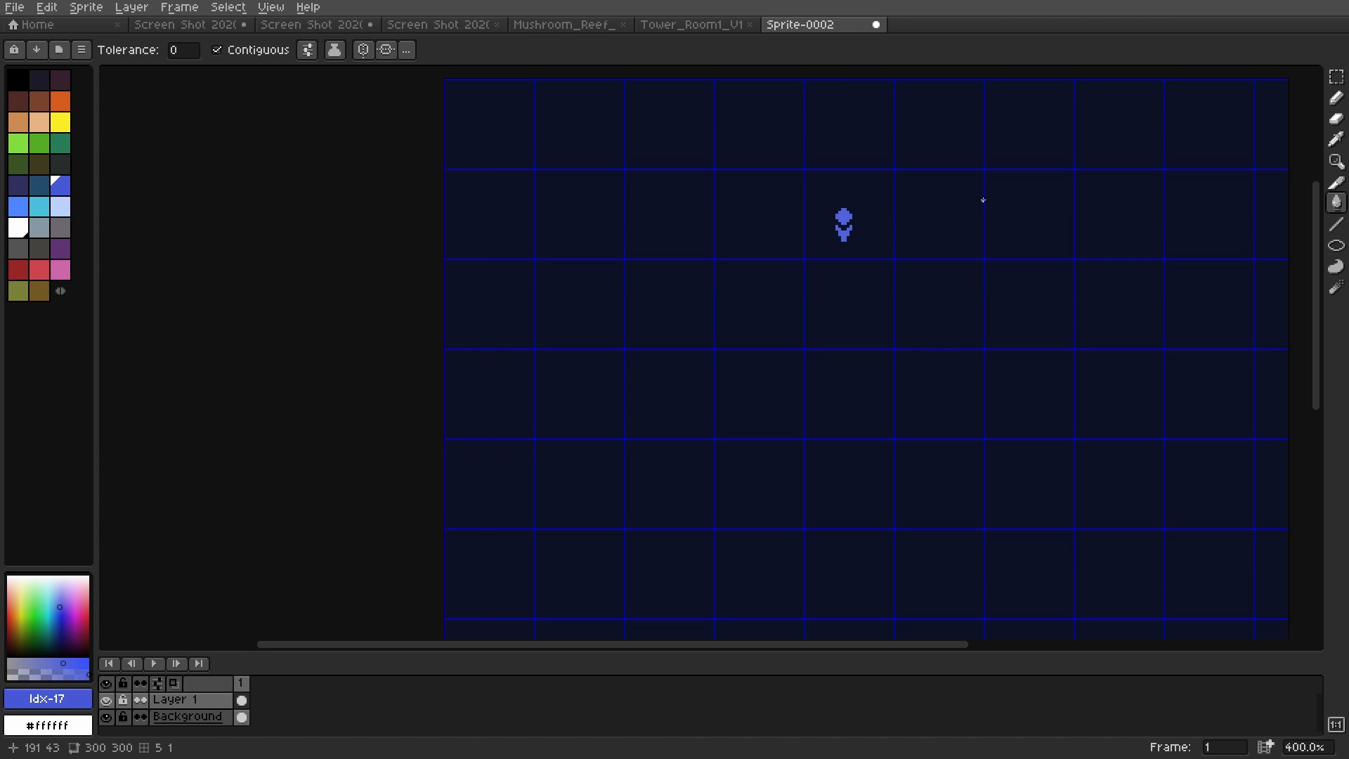
{"action": "scroll", "coordinate": [898, 235], "scroll_direction": "up", "scroll_amount": 3}
{"action": "scroll", "coordinate": [940, 281], "scroll_direction": "right", "scroll_amount": 2}
{"action": "scroll", "coordinate": [940, 280], "scroll_direction": "up", "scroll_amount": 1}
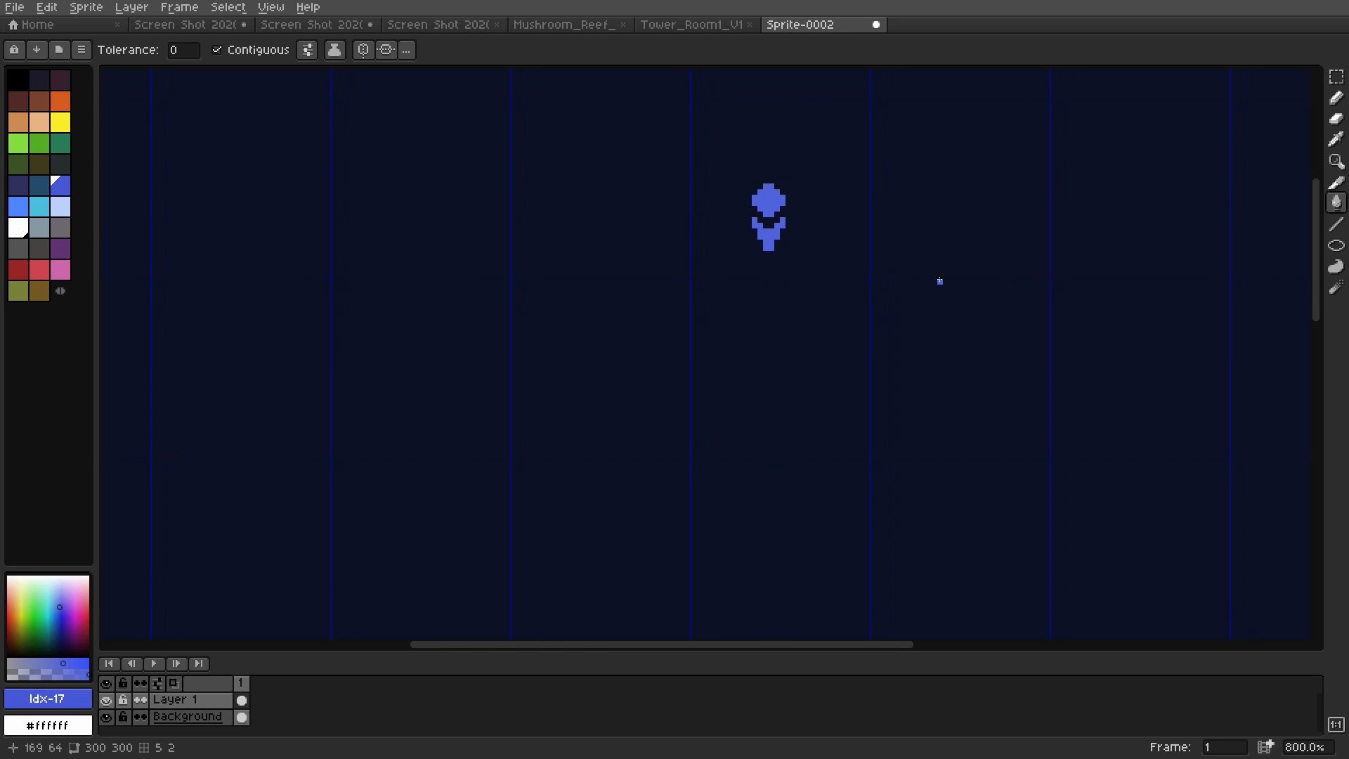
{"action": "left_click", "coordinate": [1337, 76]}
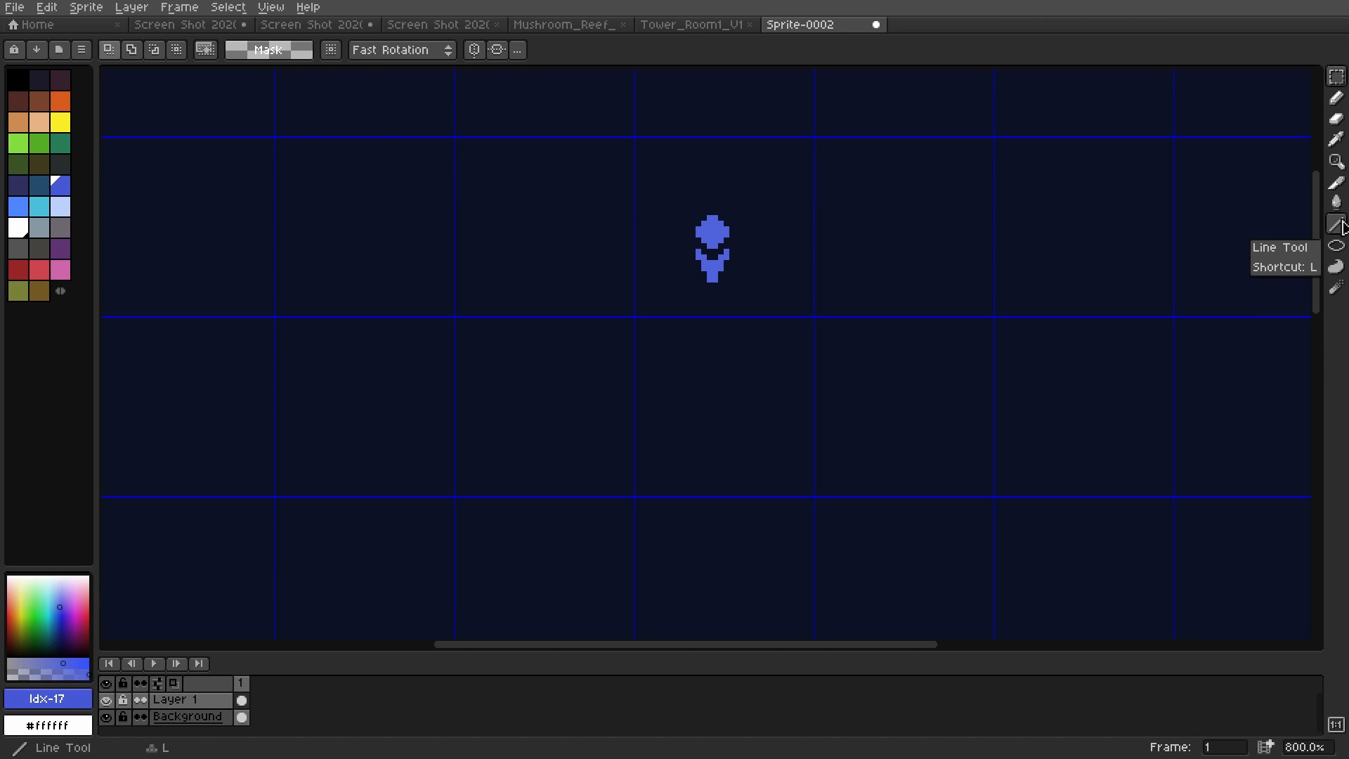
Draw a filled gray rectangle about 22 × 51 px beside the blue figure with the Filled Rectangle tool at 1 px.
{"action": "left_click", "coordinate": [1338, 247]}
{"action": "left_click", "coordinate": [1270, 245]}
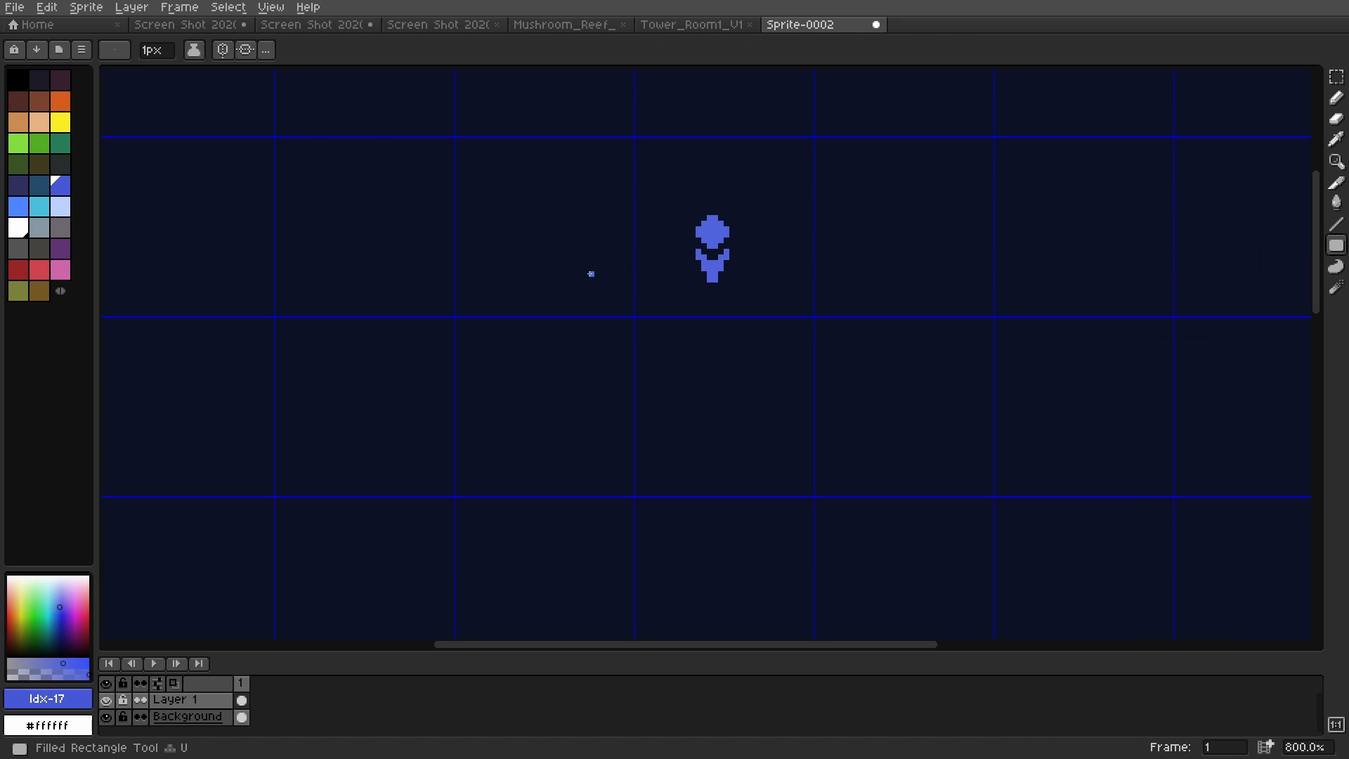
{"action": "left_click", "coordinate": [39, 248]}
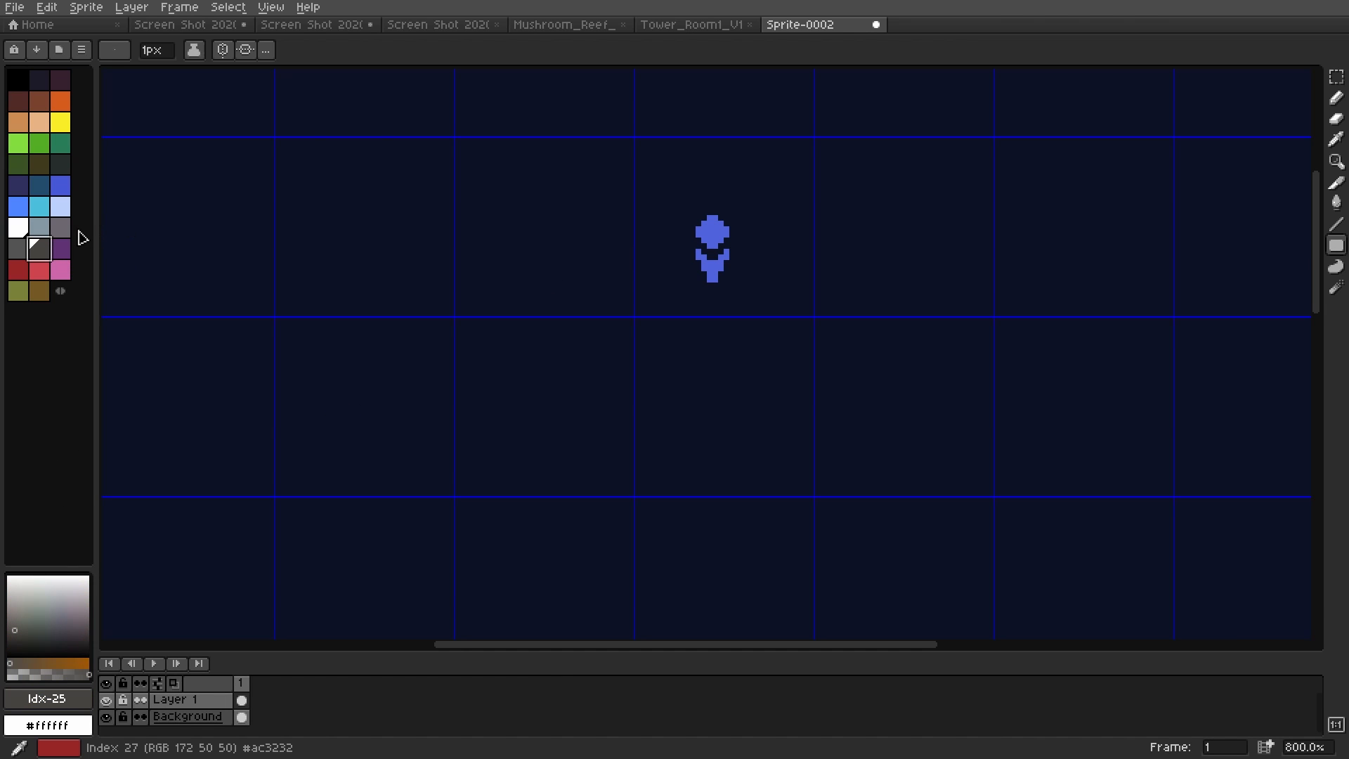
{"action": "left_click", "coordinate": [68, 230]}
{"action": "scroll", "coordinate": [769, 326], "scroll_direction": "right", "scroll_amount": 5}
{"action": "scroll", "coordinate": [769, 326], "scroll_direction": "up", "scroll_amount": 3}
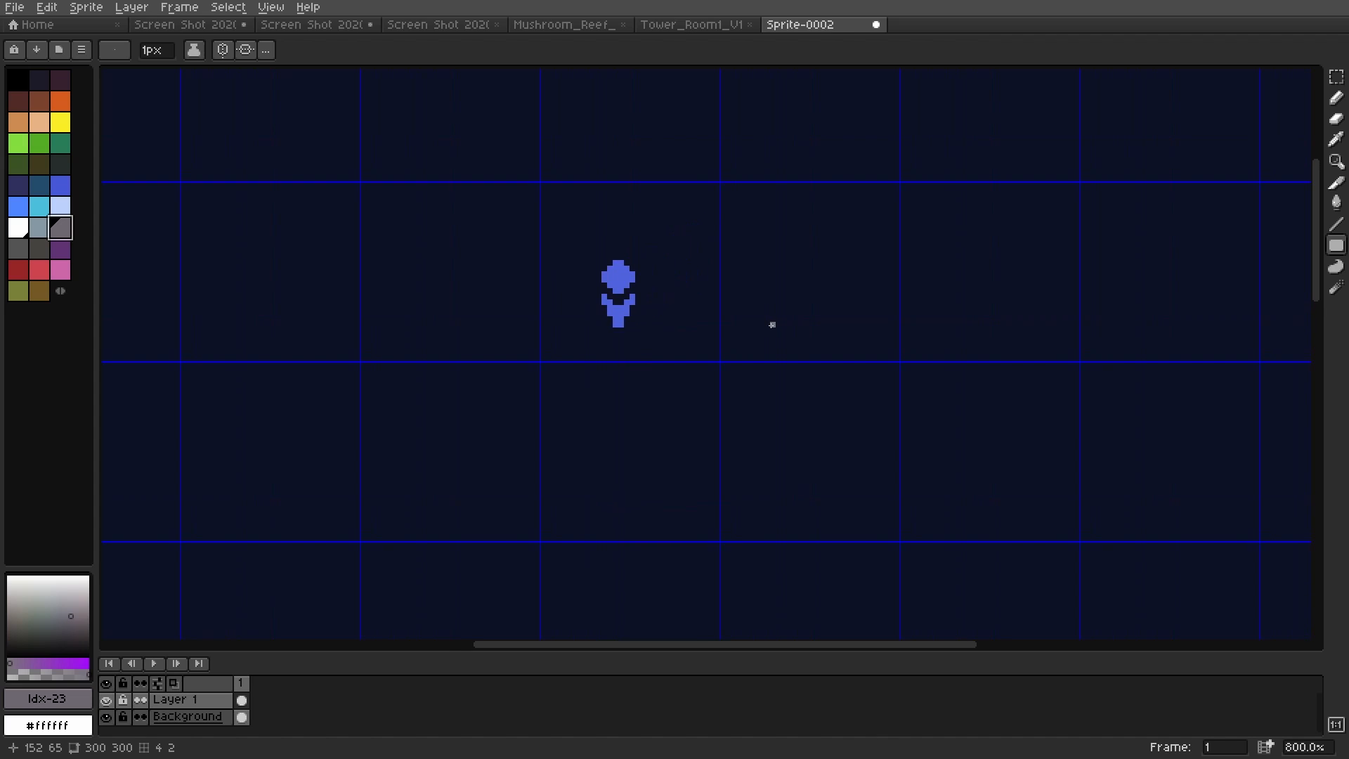
{"action": "scroll", "coordinate": [769, 326], "scroll_direction": "right", "scroll_amount": 2}
{"action": "scroll", "coordinate": [770, 326], "scroll_direction": "up", "scroll_amount": 3}
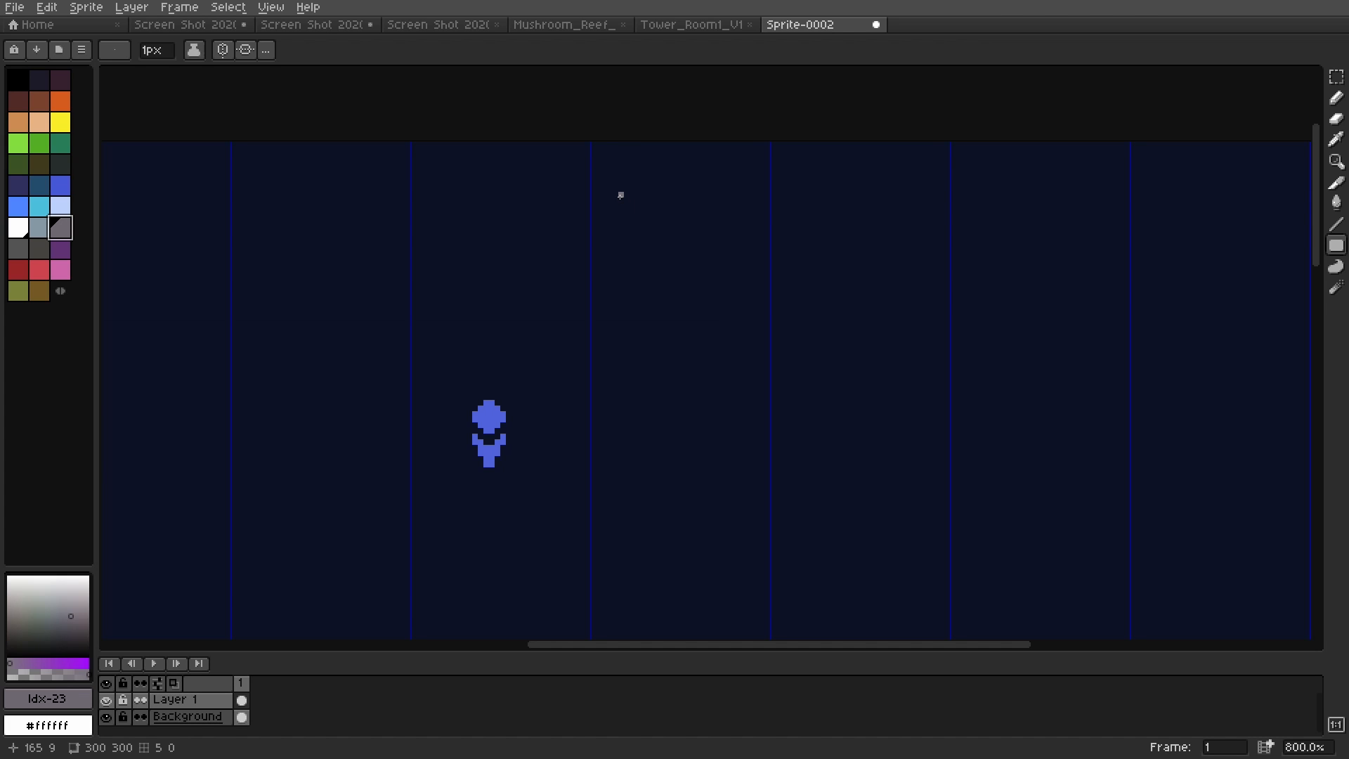
{"action": "left_click_drag", "start_coordinate": [621, 195], "coordinate": [740, 478]}
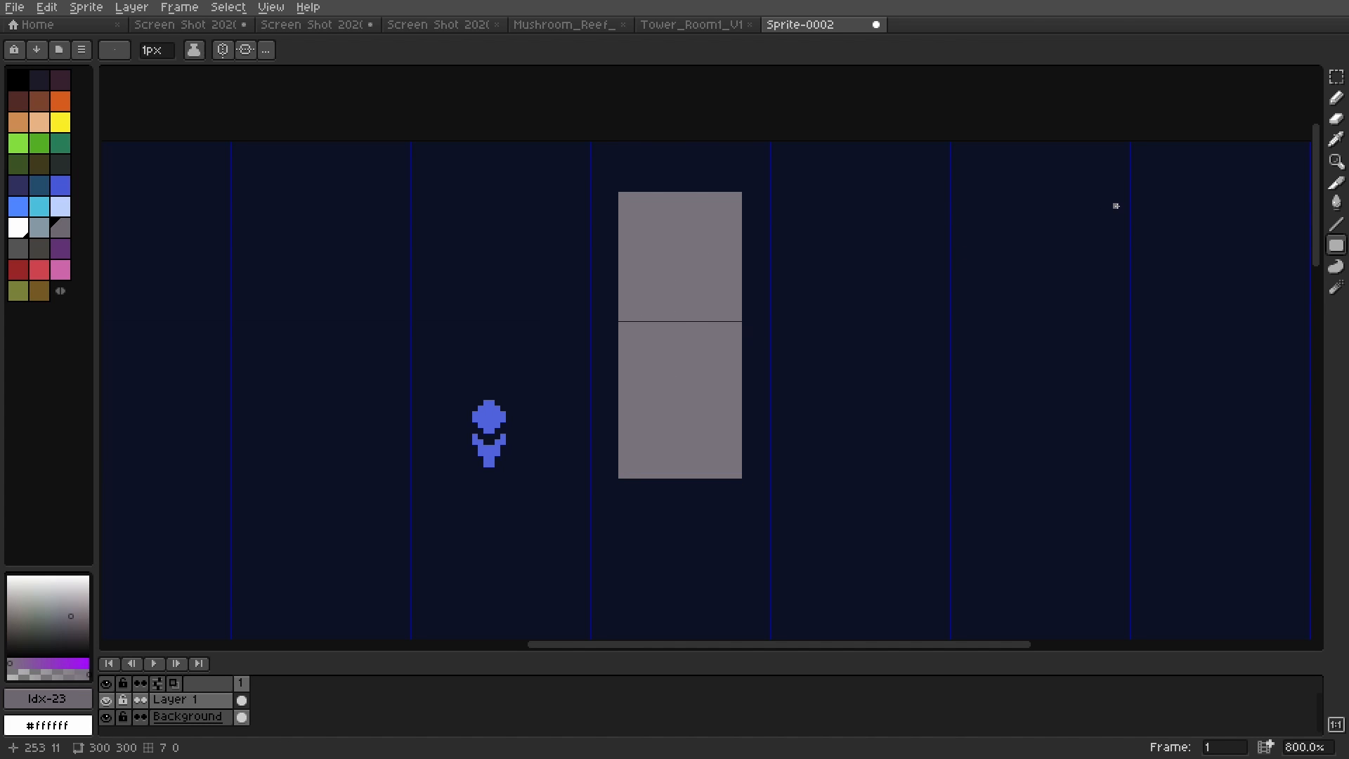
Select the gray rectangle with the Rectangular Marquee and shift it down about 7 px.
{"action": "left_click", "coordinate": [1337, 76]}
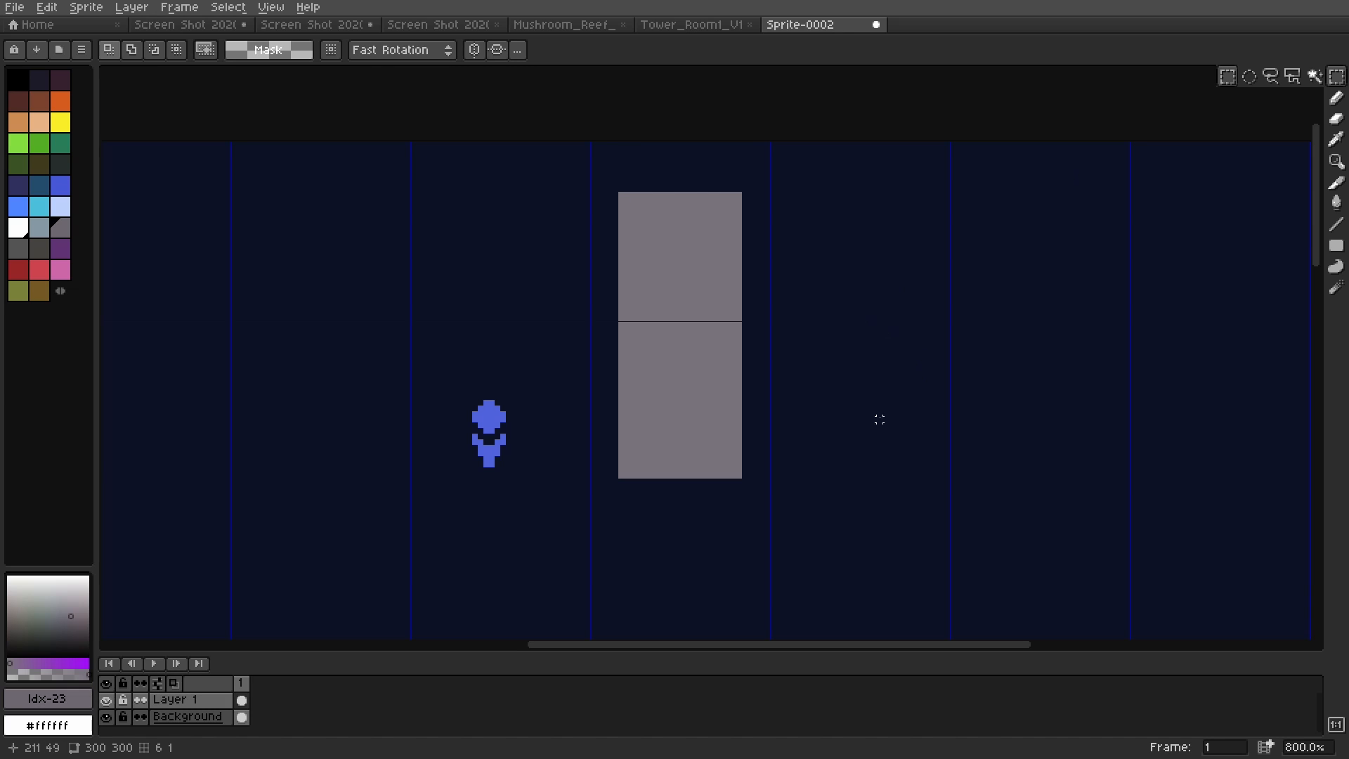
{"action": "left_click_drag", "start_coordinate": [863, 447], "coordinate": [801, 347]}
{"action": "left_click_drag", "start_coordinate": [593, 161], "coordinate": [752, 537]}
{"action": "key", "text": "Down"}
{"action": "key", "text": "Down"}
{"action": "key", "text": "Down"}
{"action": "key", "text": "Down"}
{"action": "key", "text": "Down"}
{"action": "key", "text": "Down"}
{"action": "key", "text": "Down"}
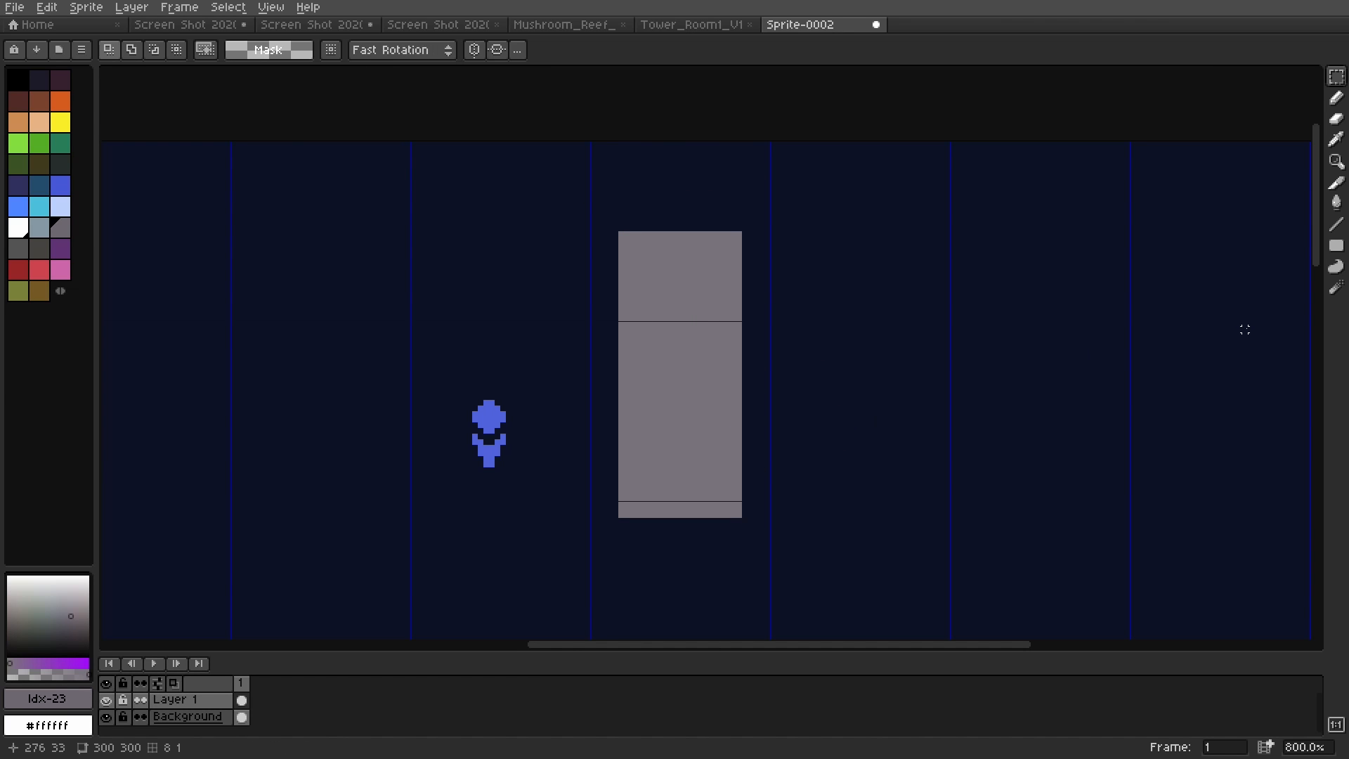
Draw a darker gray filled rectangle about 22 × 10 px directly on top of the gray one as a roof.
{"action": "left_click", "coordinate": [1336, 246]}
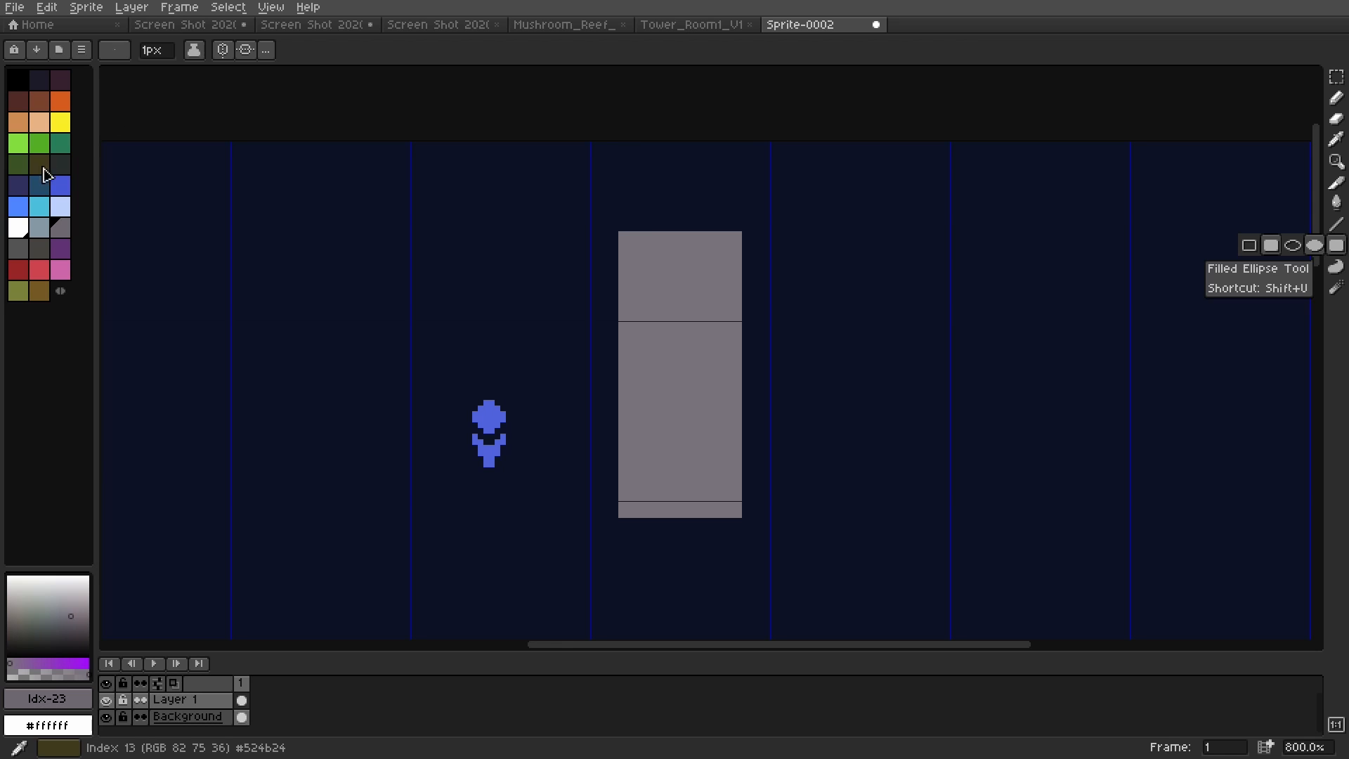
{"action": "left_click", "coordinate": [25, 250]}
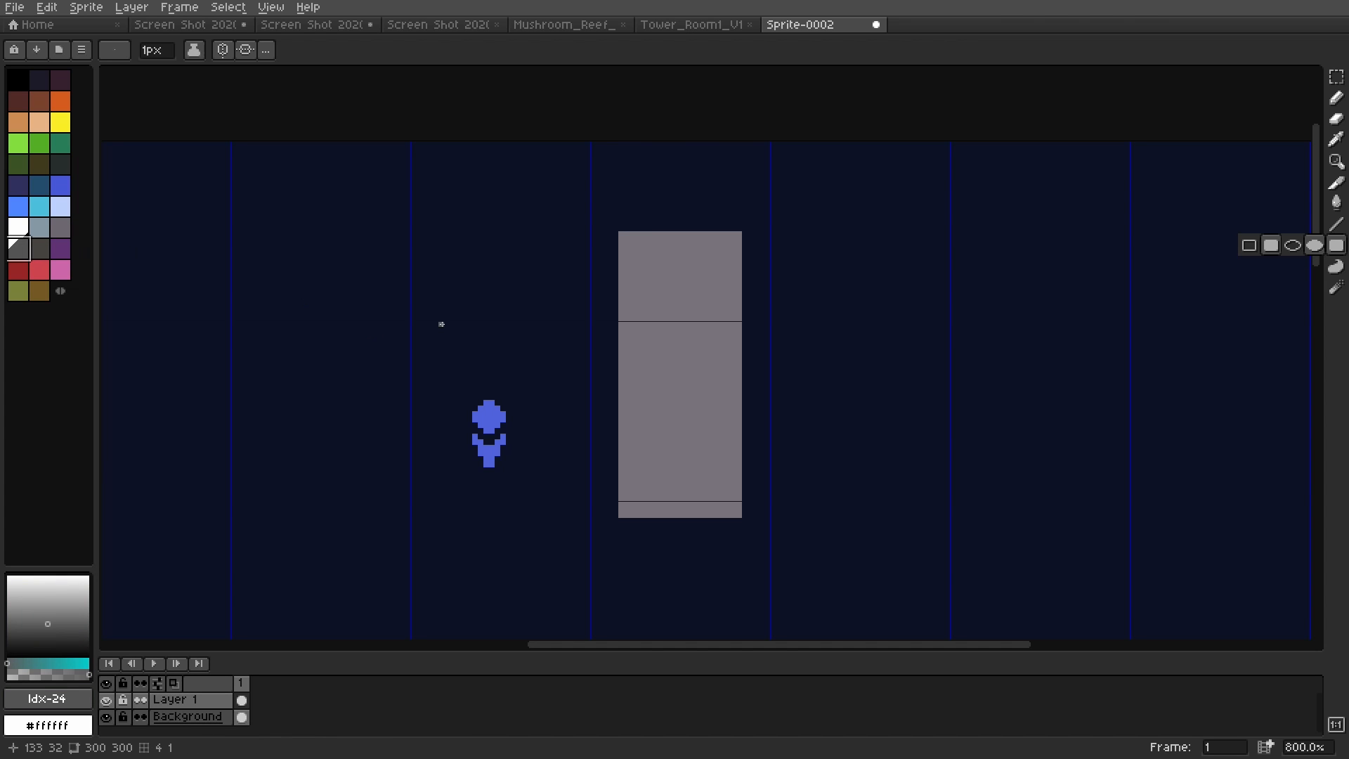
{"action": "left_click_drag", "start_coordinate": [620, 227], "coordinate": [738, 178]}
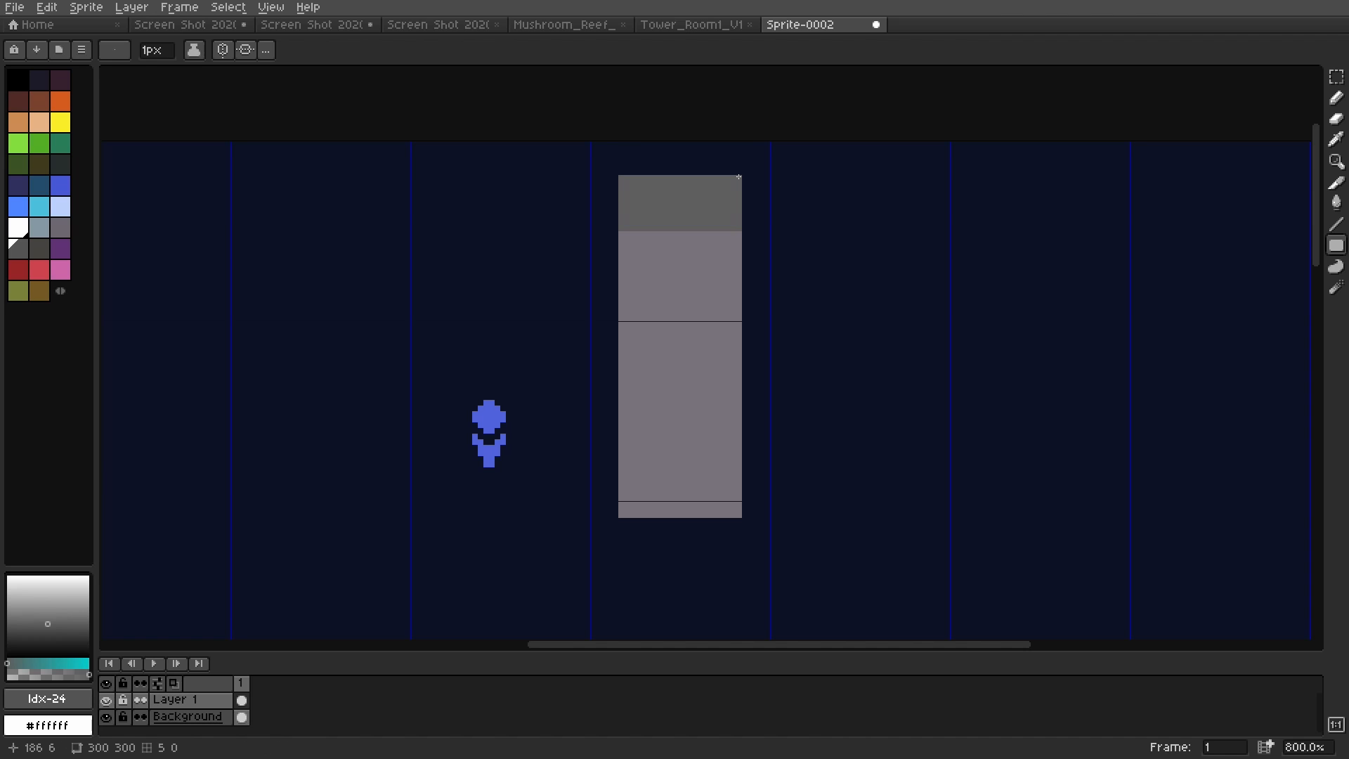
Select the whole gray building with the Rectangular Marquee and move it down about 27 px.
{"action": "left_click", "coordinate": [1337, 76]}
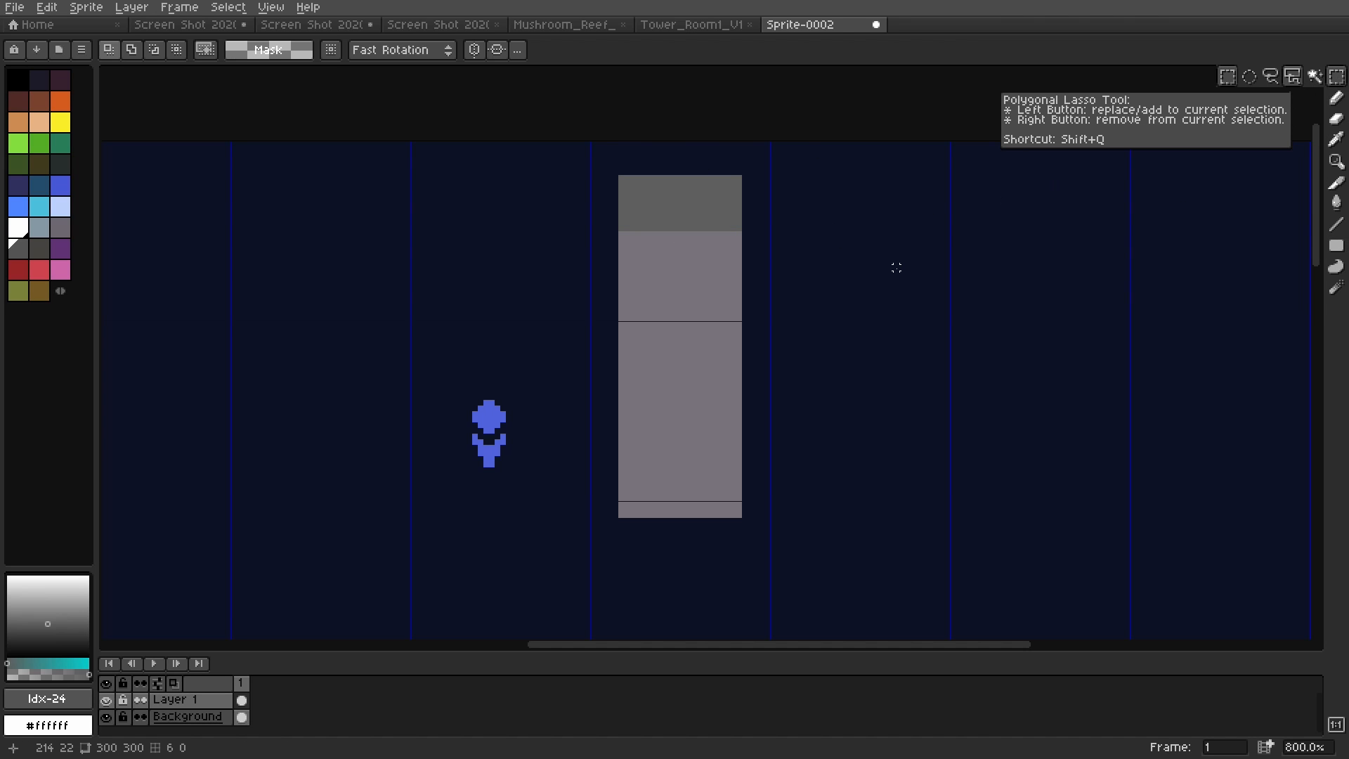
{"action": "scroll", "coordinate": [816, 418], "scroll_direction": "down", "scroll_amount": 1}
{"action": "left_click_drag", "start_coordinate": [812, 499], "coordinate": [609, 117]}
{"action": "left_click_drag", "start_coordinate": [696, 205], "coordinate": [697, 361]}
{"action": "scroll", "coordinate": [698, 361], "scroll_direction": "down", "scroll_amount": 2}
{"action": "key", "text": "Return"}
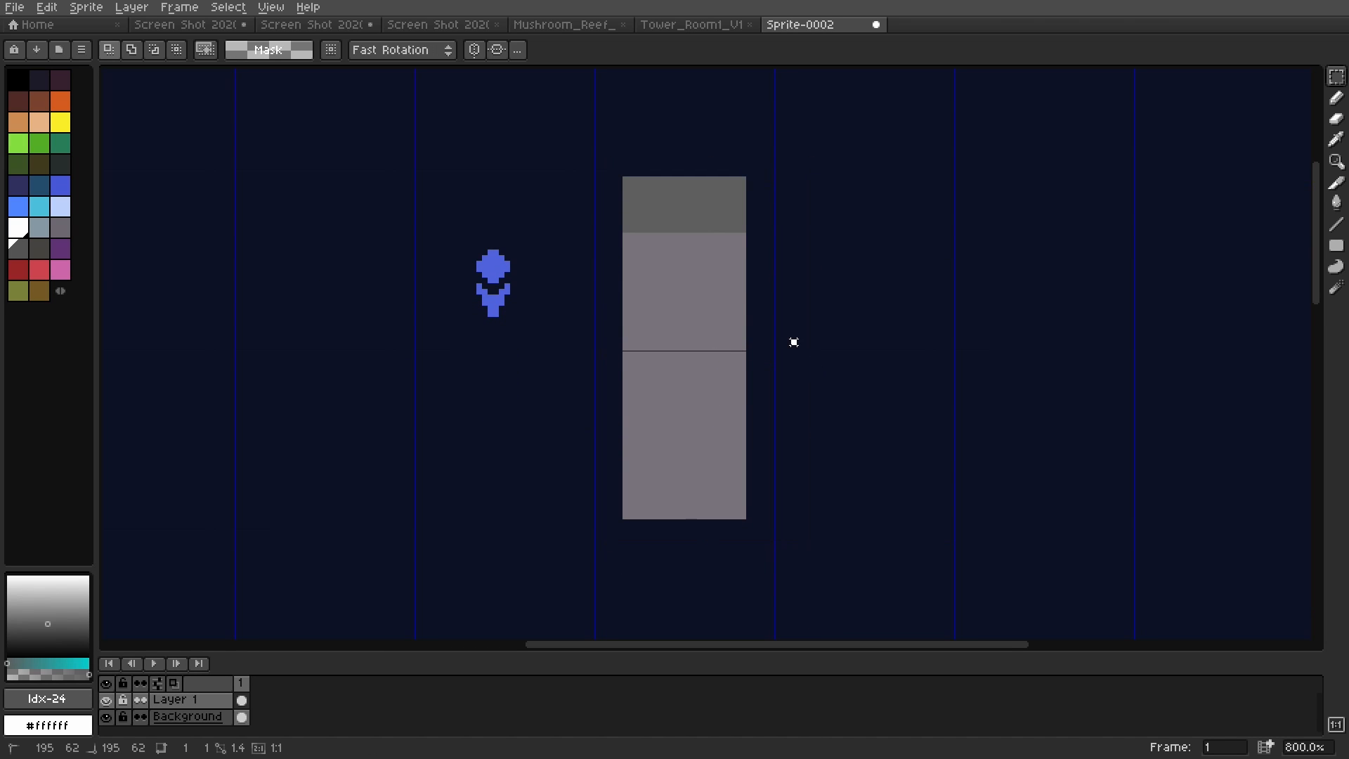
Select the building's upper part, including the roof, and move it down about 6 px over the lower part to shorten the building.
{"action": "left_click_drag", "start_coordinate": [797, 346], "coordinate": [587, 135]}
{"action": "left_click_drag", "start_coordinate": [650, 209], "coordinate": [666, 262]}
{"action": "left_click", "coordinate": [873, 298]}
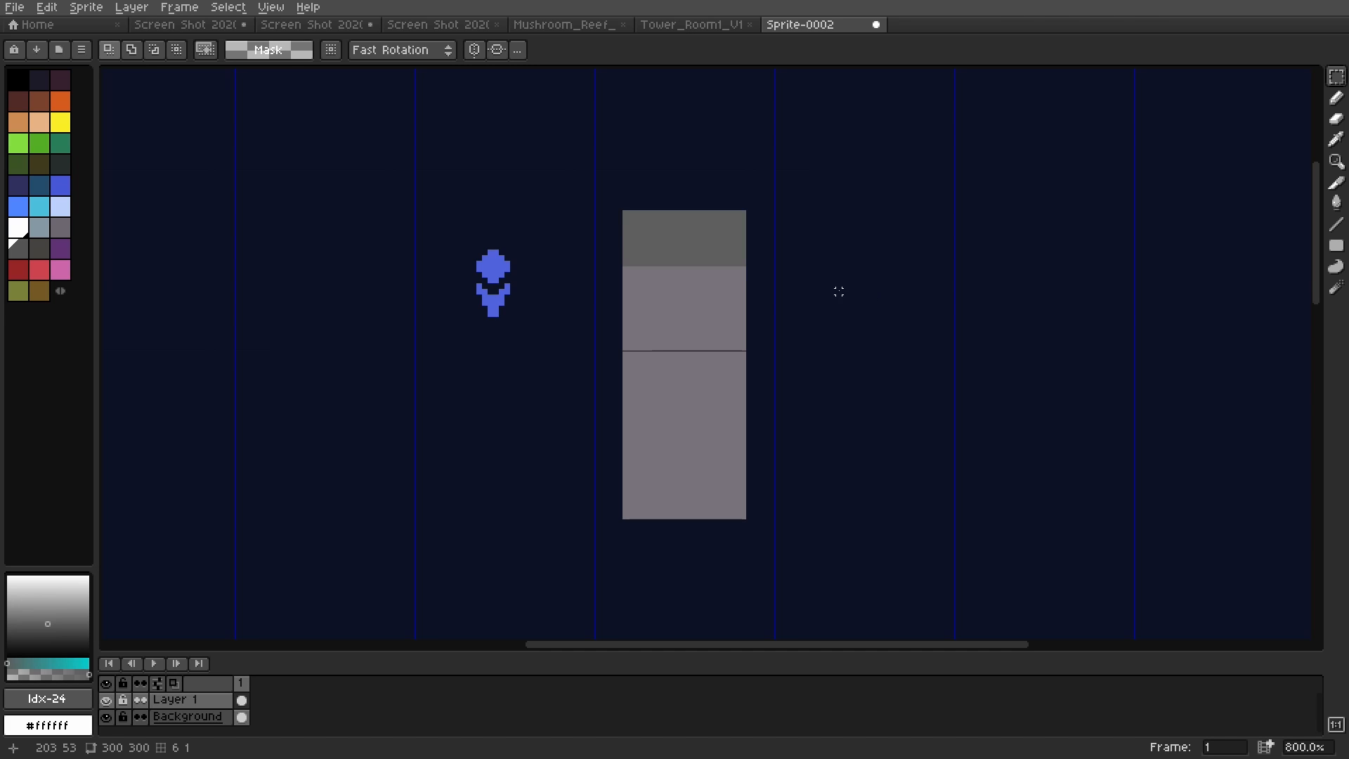
Sample the figure's blue and draw a filled 2 × 4 px window near the building's lower-right corner, undoing the larger trial rectangle.
{"action": "left_click", "coordinate": [1336, 139]}
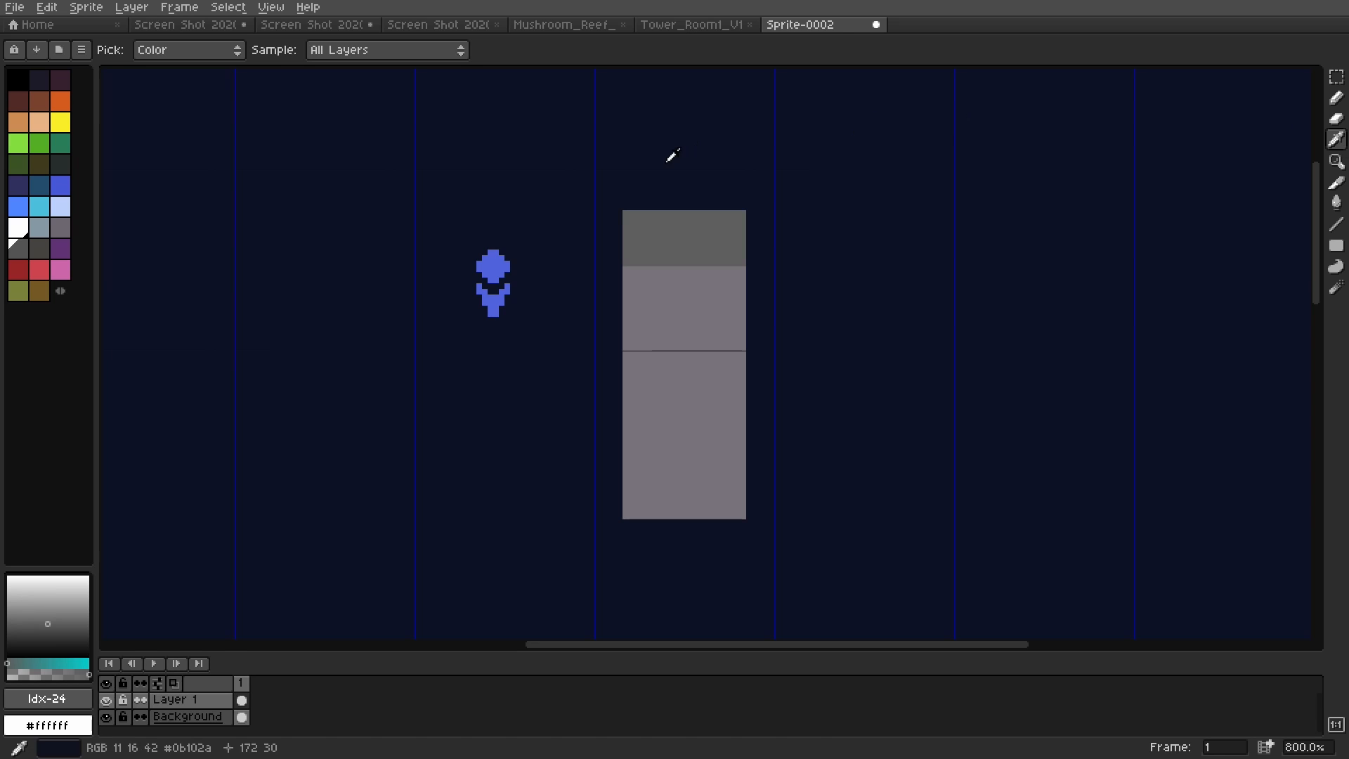
{"action": "left_click", "coordinate": [496, 266]}
{"action": "left_click", "coordinate": [1337, 245]}
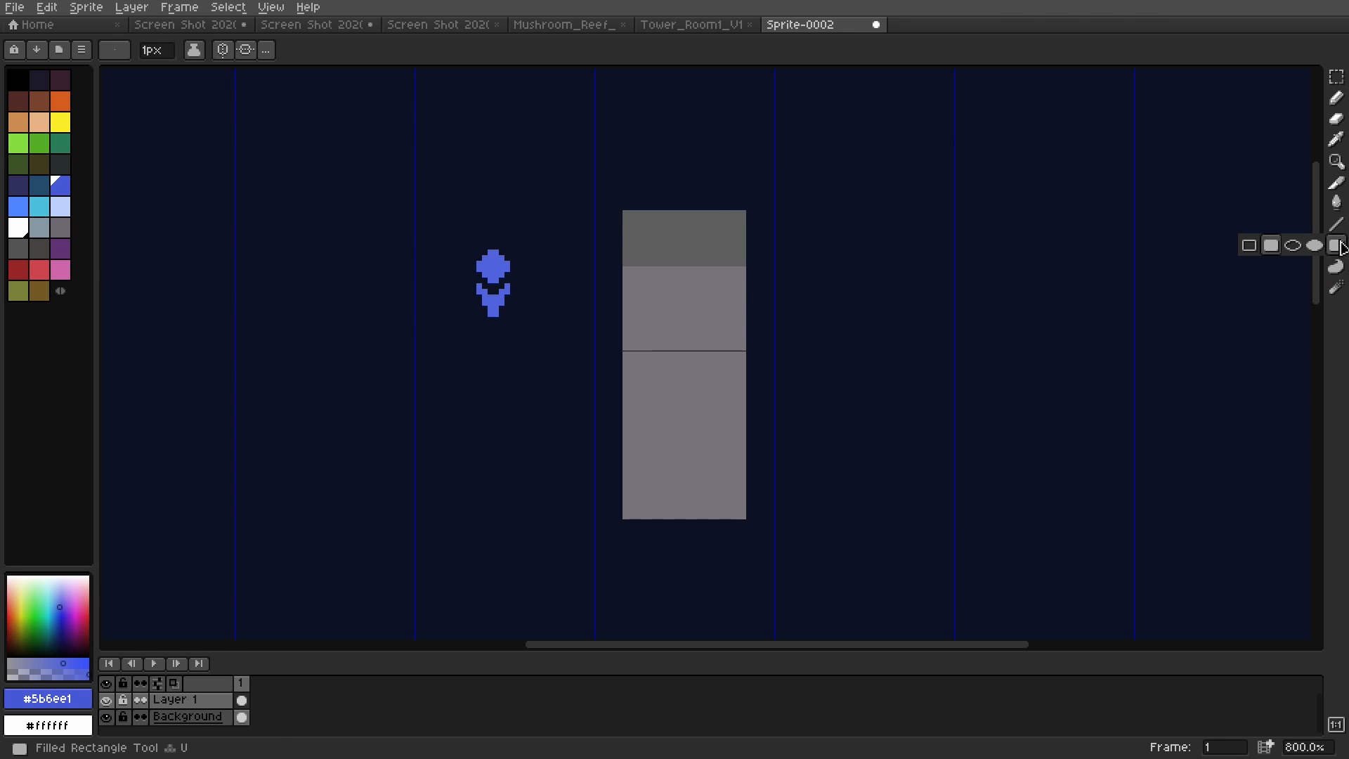
{"action": "scroll", "coordinate": [731, 489], "scroll_direction": "up", "scroll_amount": 1}
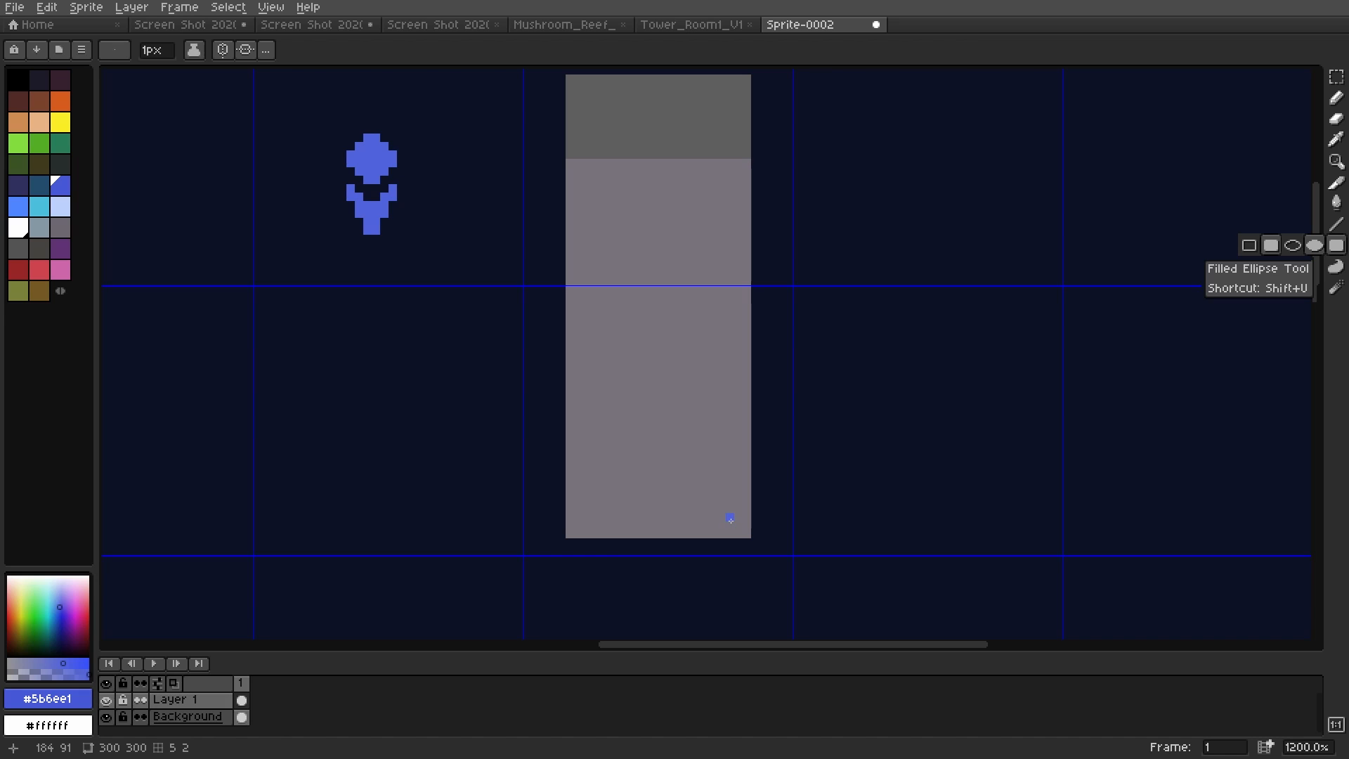
{"action": "left_click_drag", "start_coordinate": [731, 519], "coordinate": [708, 472]}
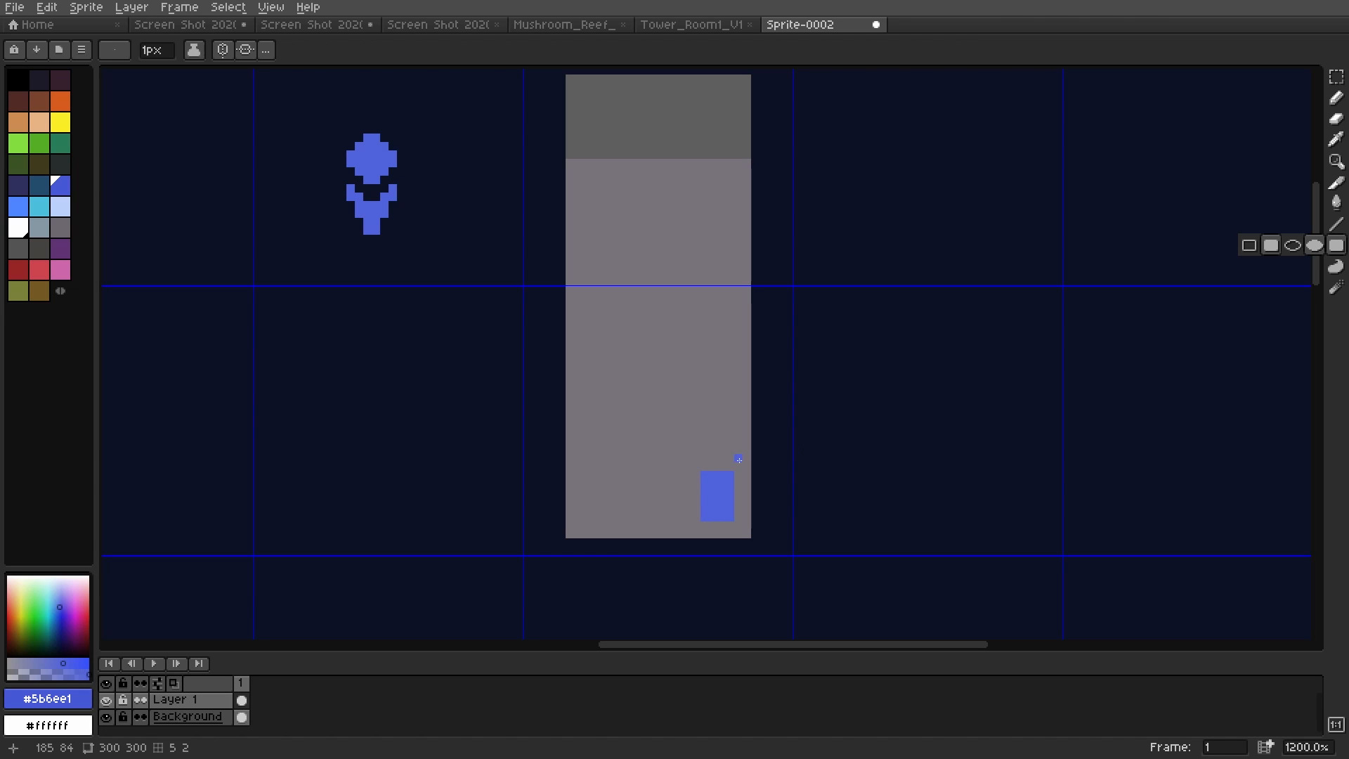
{"action": "key", "text": "ctrl+z"}
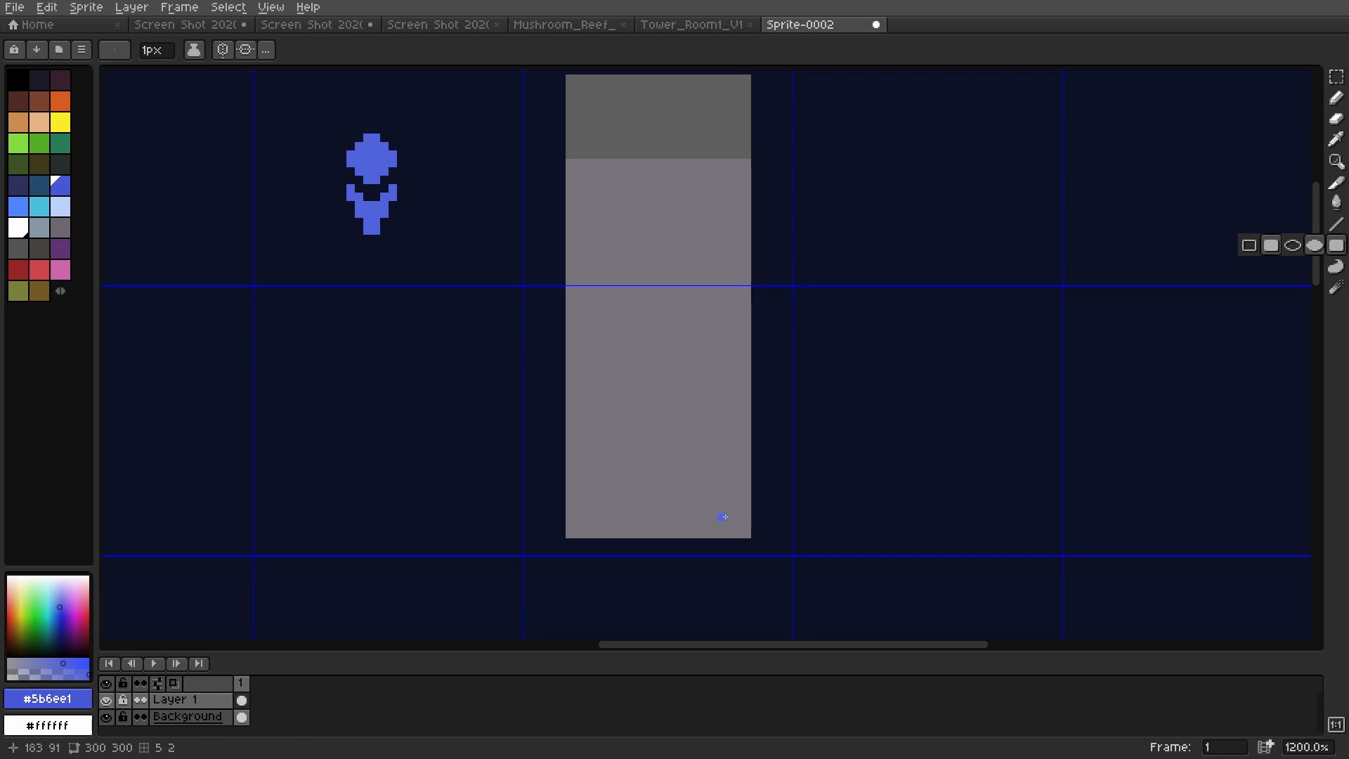
{"action": "left_click_drag", "start_coordinate": [731, 517], "coordinate": [719, 490]}
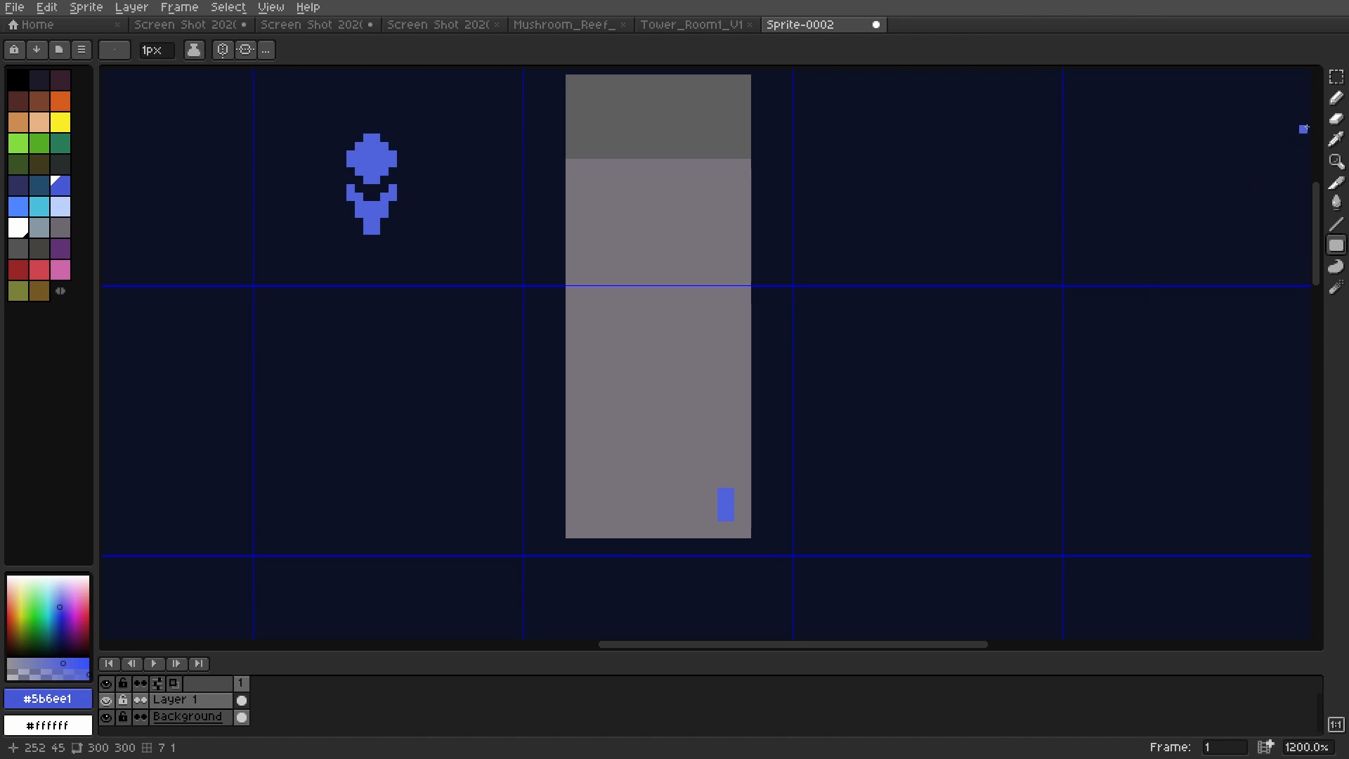
Select the window with the Magic Wand and copy it leftward every 4 px to form a row of five windows.
{"action": "left_click", "coordinate": [1337, 76]}
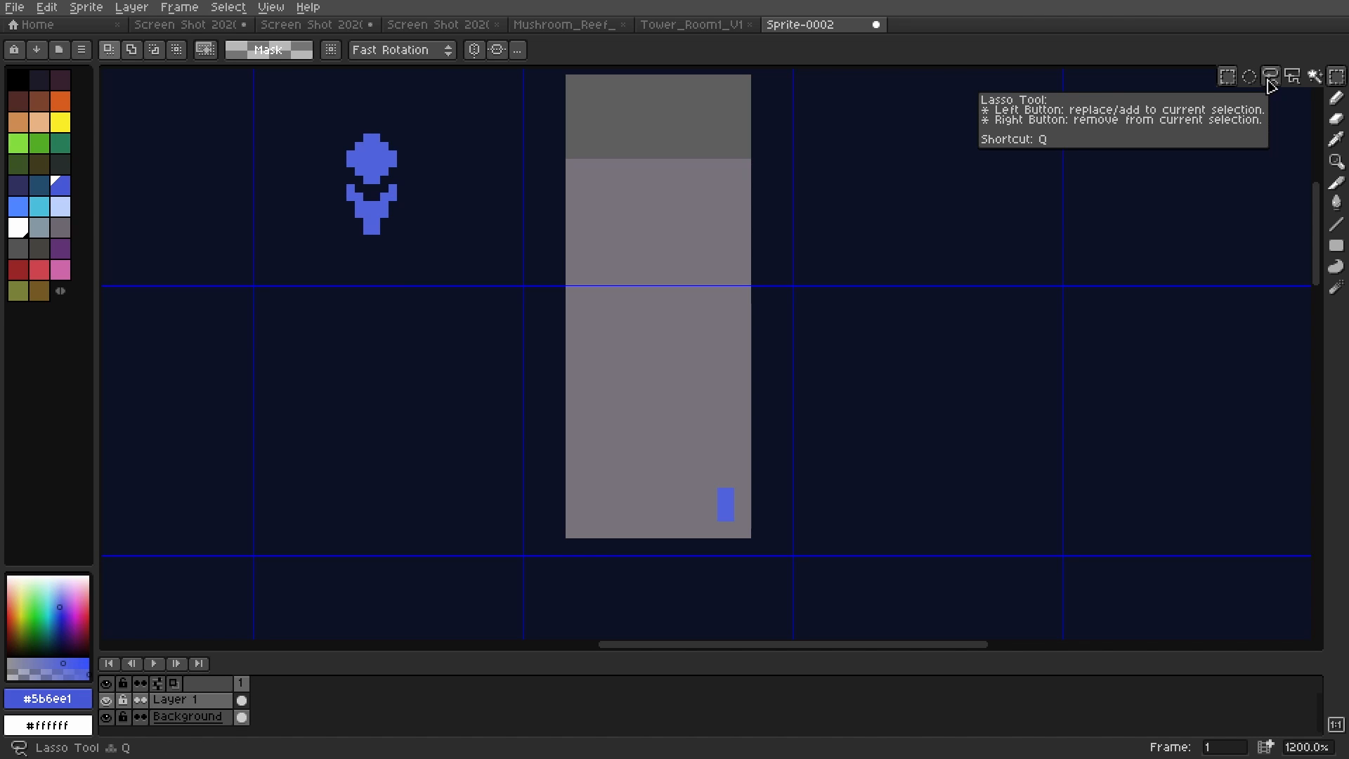
{"action": "left_click", "coordinate": [1315, 76]}
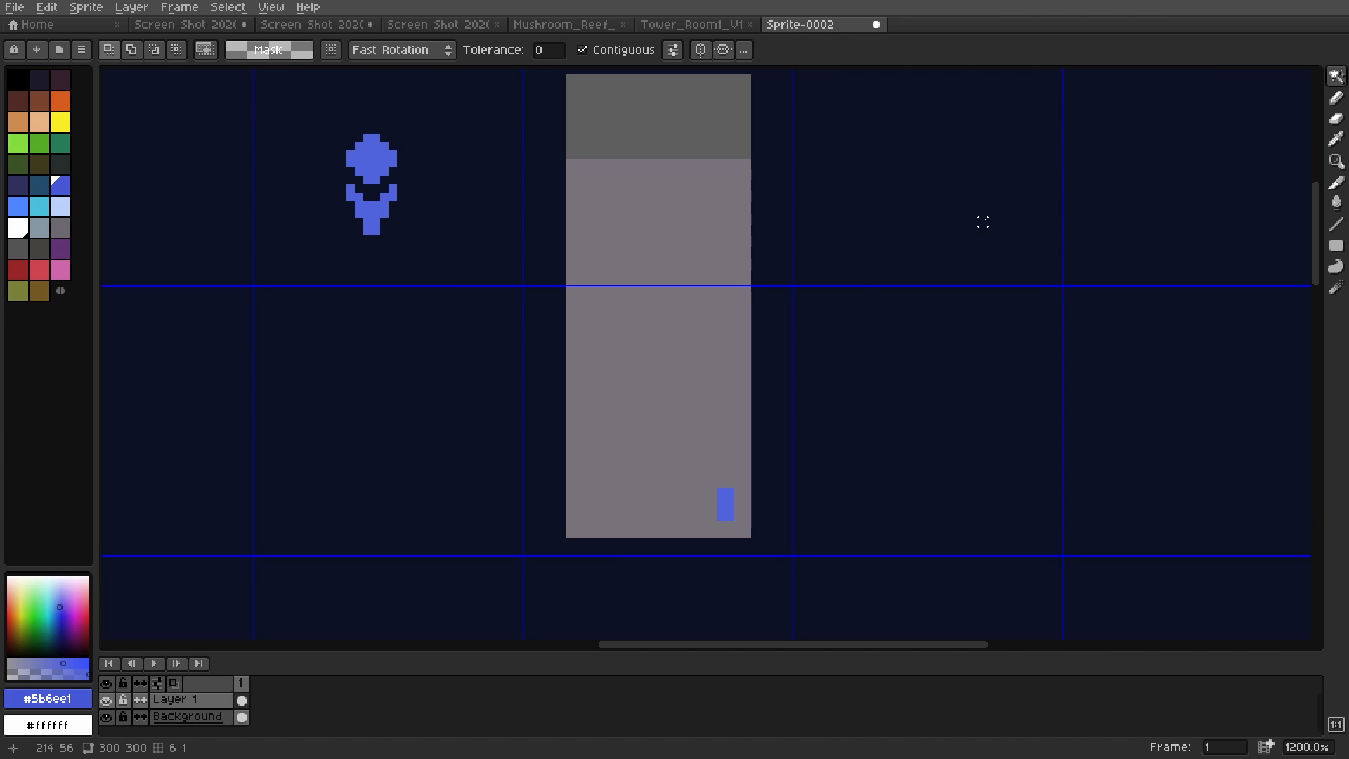
{"action": "left_click", "coordinate": [722, 500]}
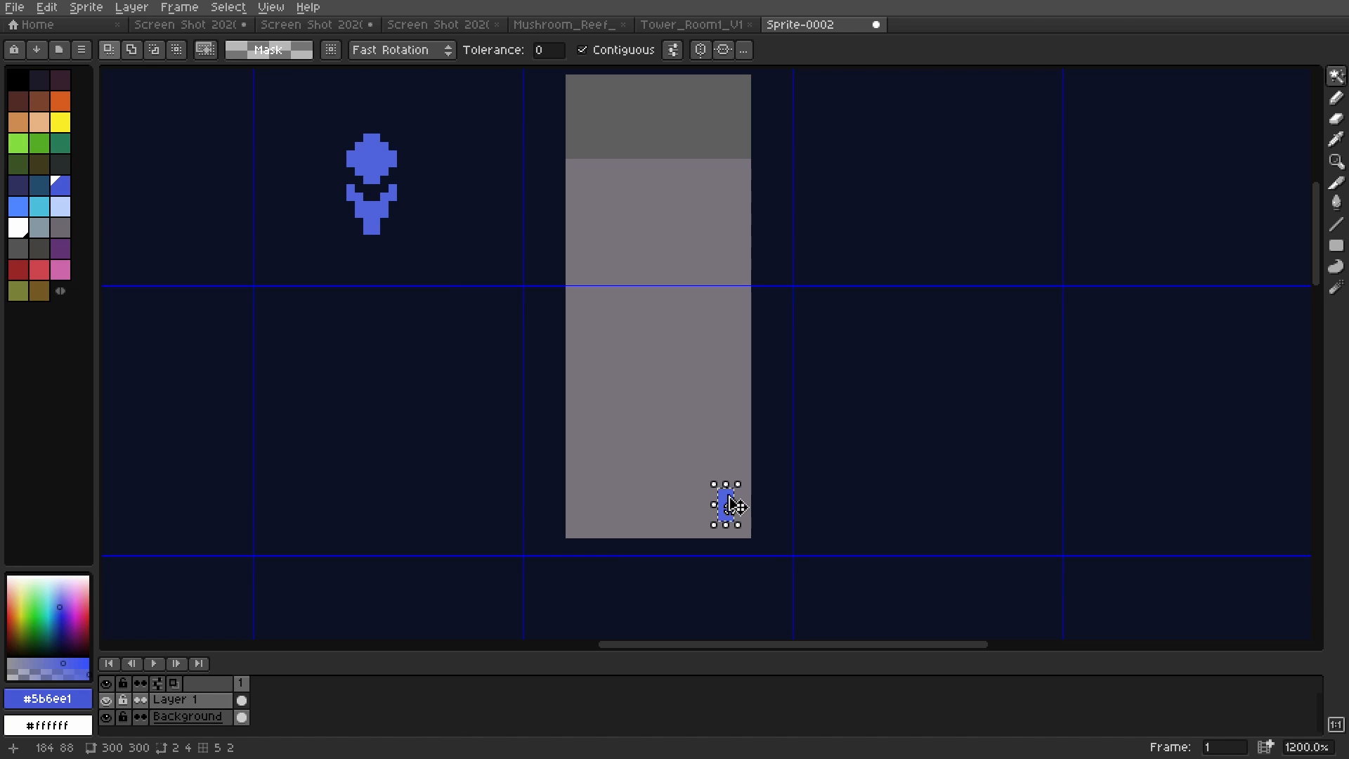
{"action": "left_click_drag", "start_coordinate": [734, 504], "coordinate": [634, 503]}
{"action": "left_click", "coordinate": [728, 507]}
{"action": "left_click", "coordinate": [730, 508]}
{"action": "left_click", "coordinate": [730, 507]}
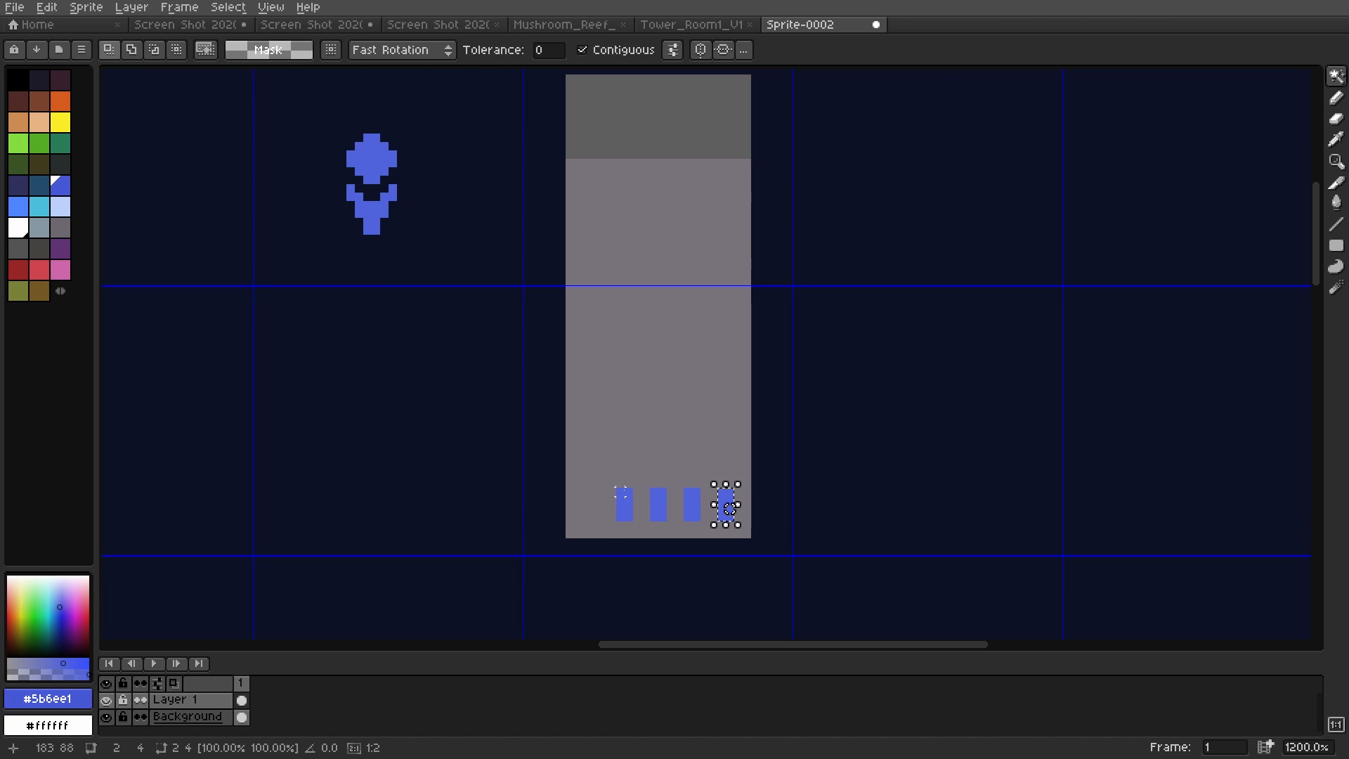
{"action": "left_click_drag", "start_coordinate": [729, 506], "coordinate": [602, 507]}
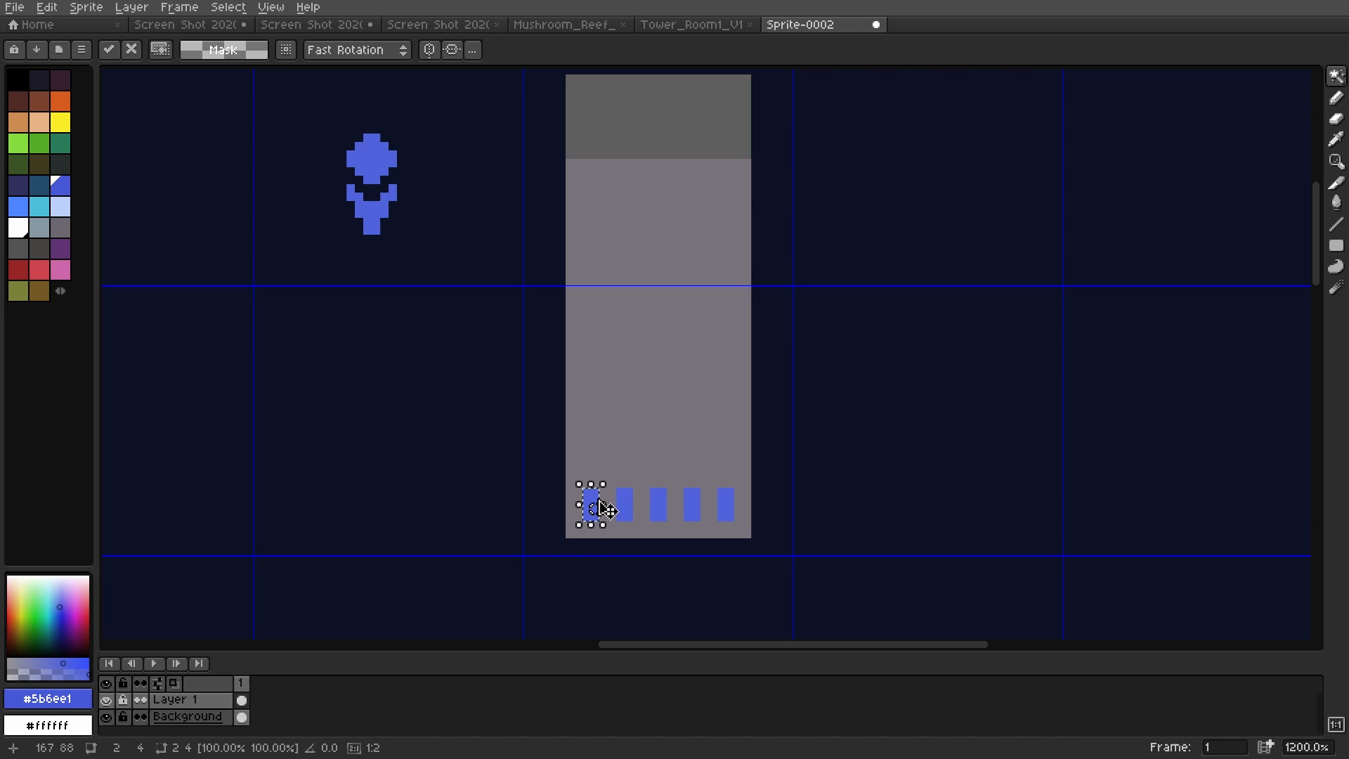
Select all five windows with the Magic Wand and copy the row upward every 5 px to make eight rows.
{"action": "left_click", "coordinate": [730, 511]}
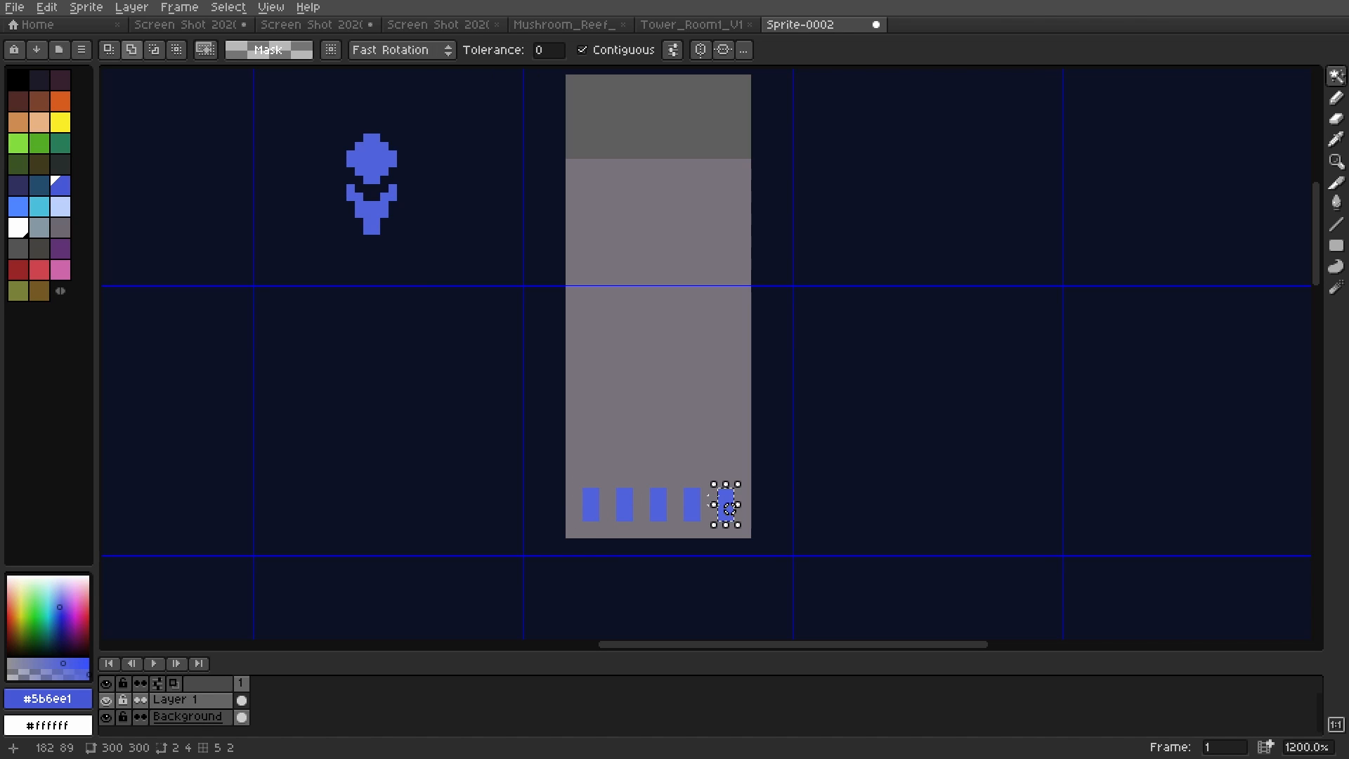
{"action": "left_click", "coordinate": [695, 500]}
{"action": "left_click", "coordinate": [662, 501]}
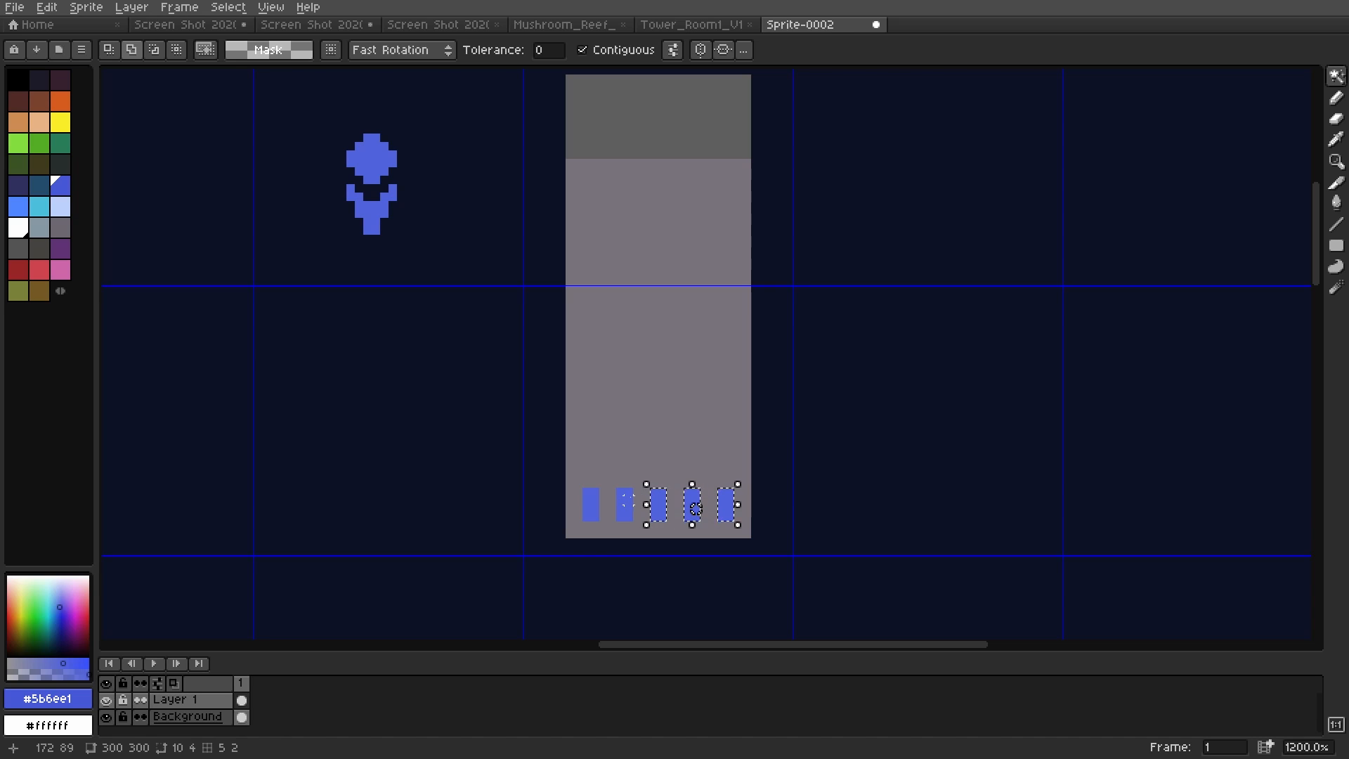
{"action": "left_click", "coordinate": [625, 504]}
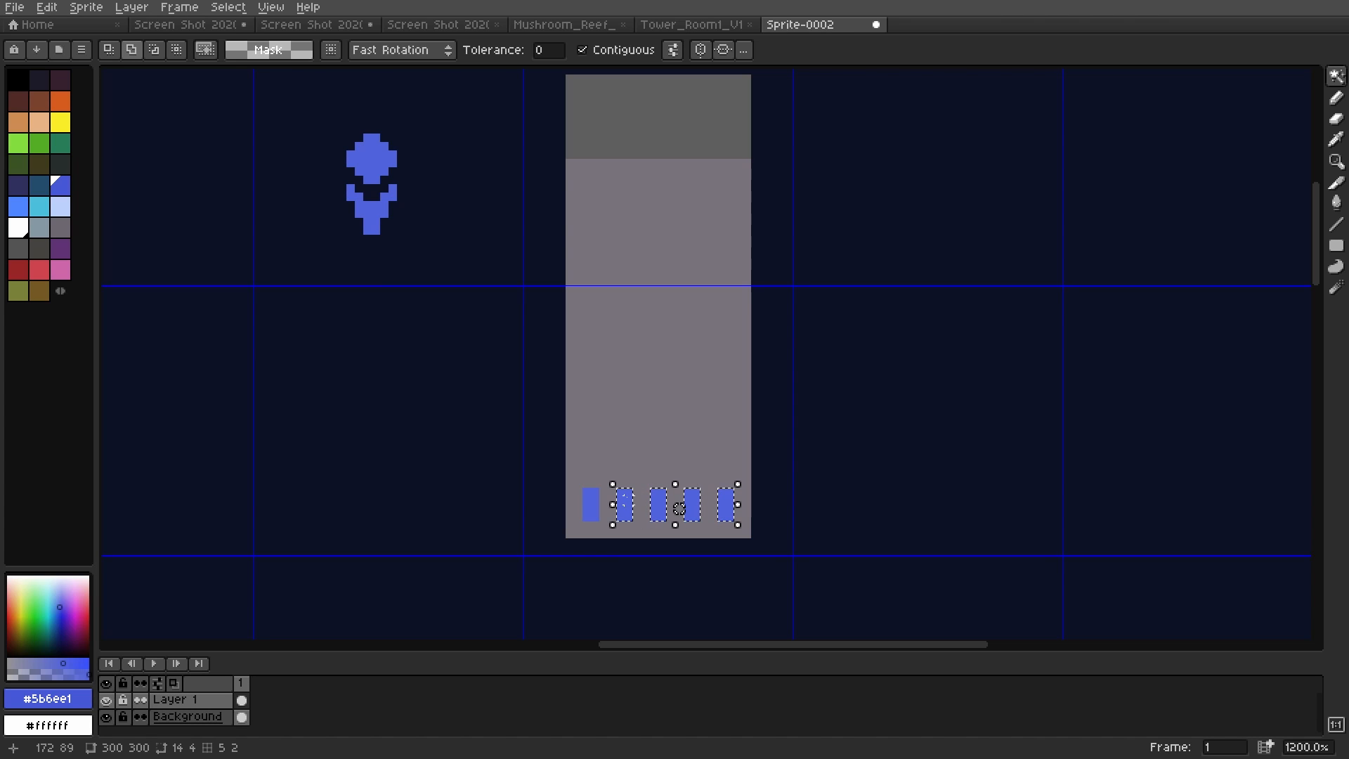
{"action": "left_click", "coordinate": [592, 503]}
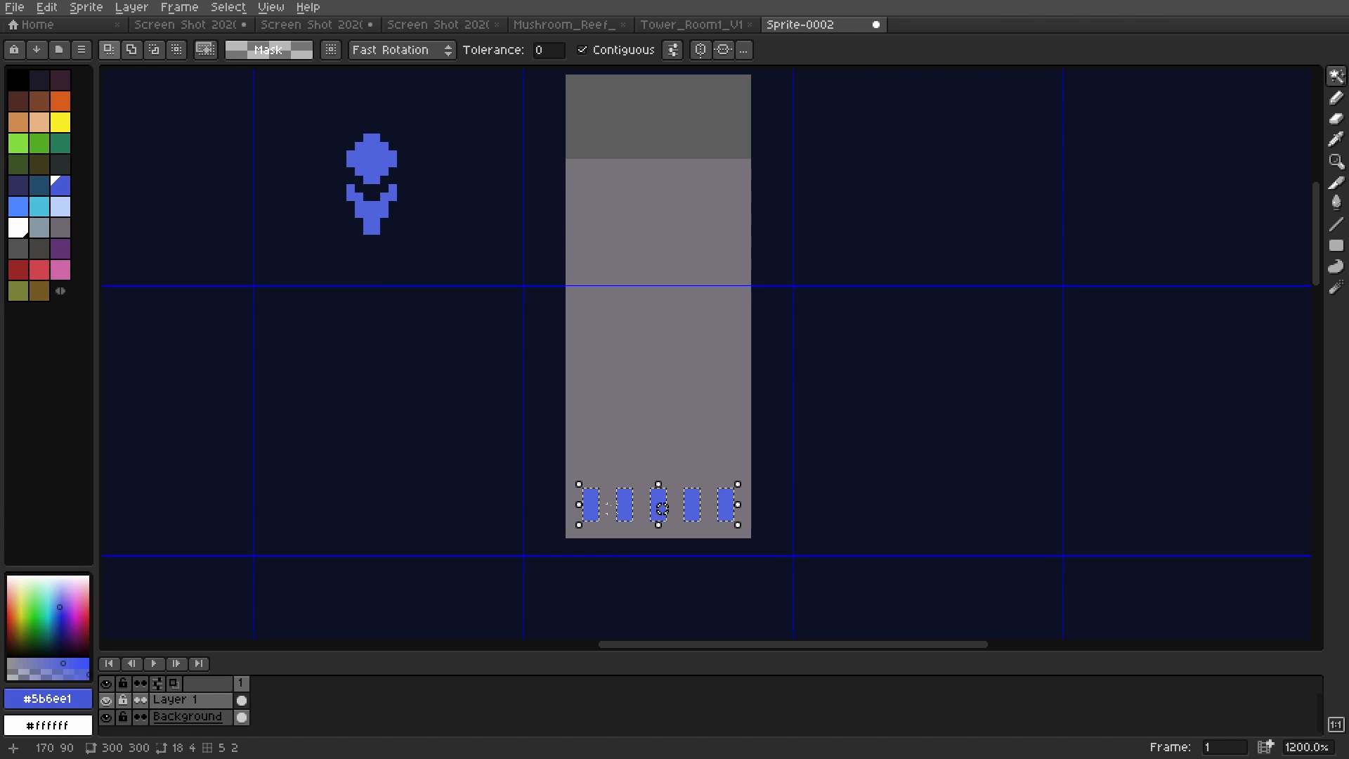
{"action": "left_click_drag", "start_coordinate": [627, 512], "coordinate": [642, 220]}
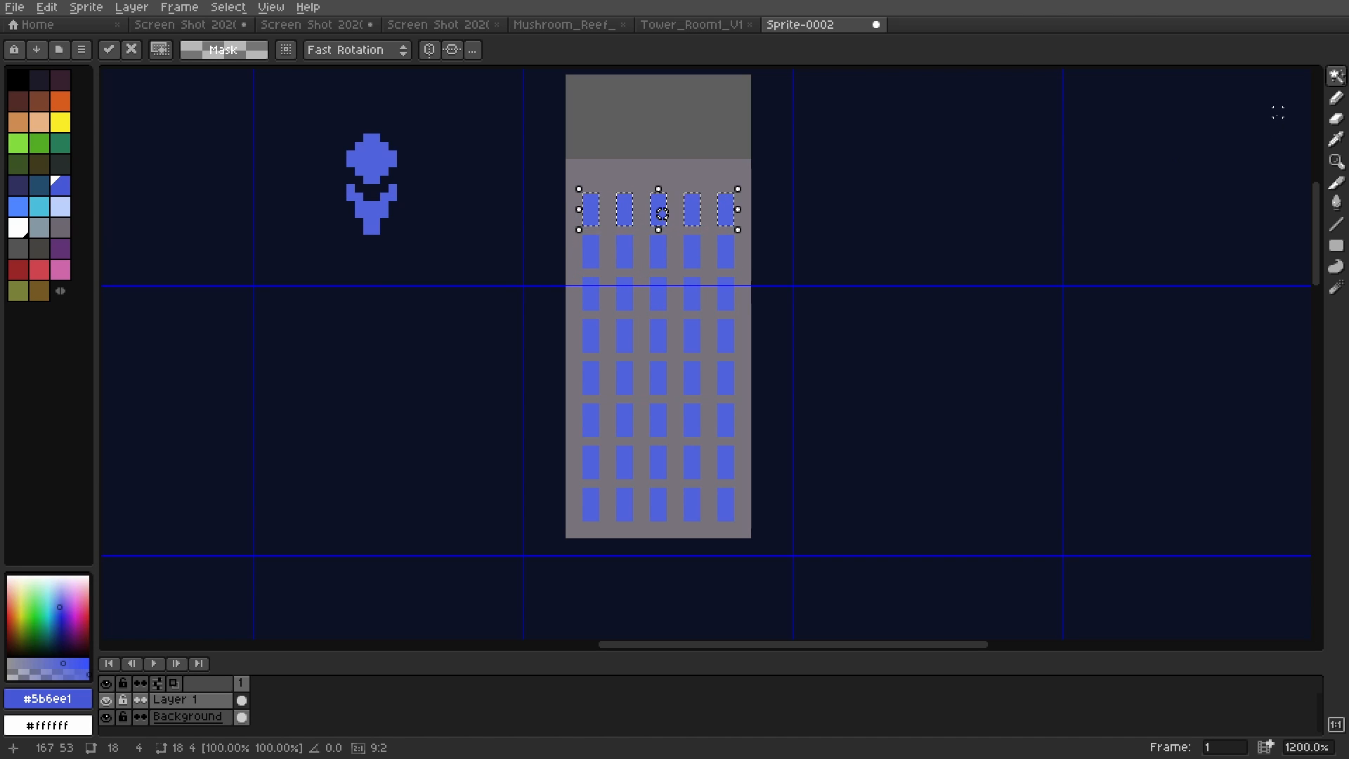
Select the tower's window area with a rectangular marquee and move it up 2 px.
{"action": "mouse_move", "coordinate": [1337, 75]}
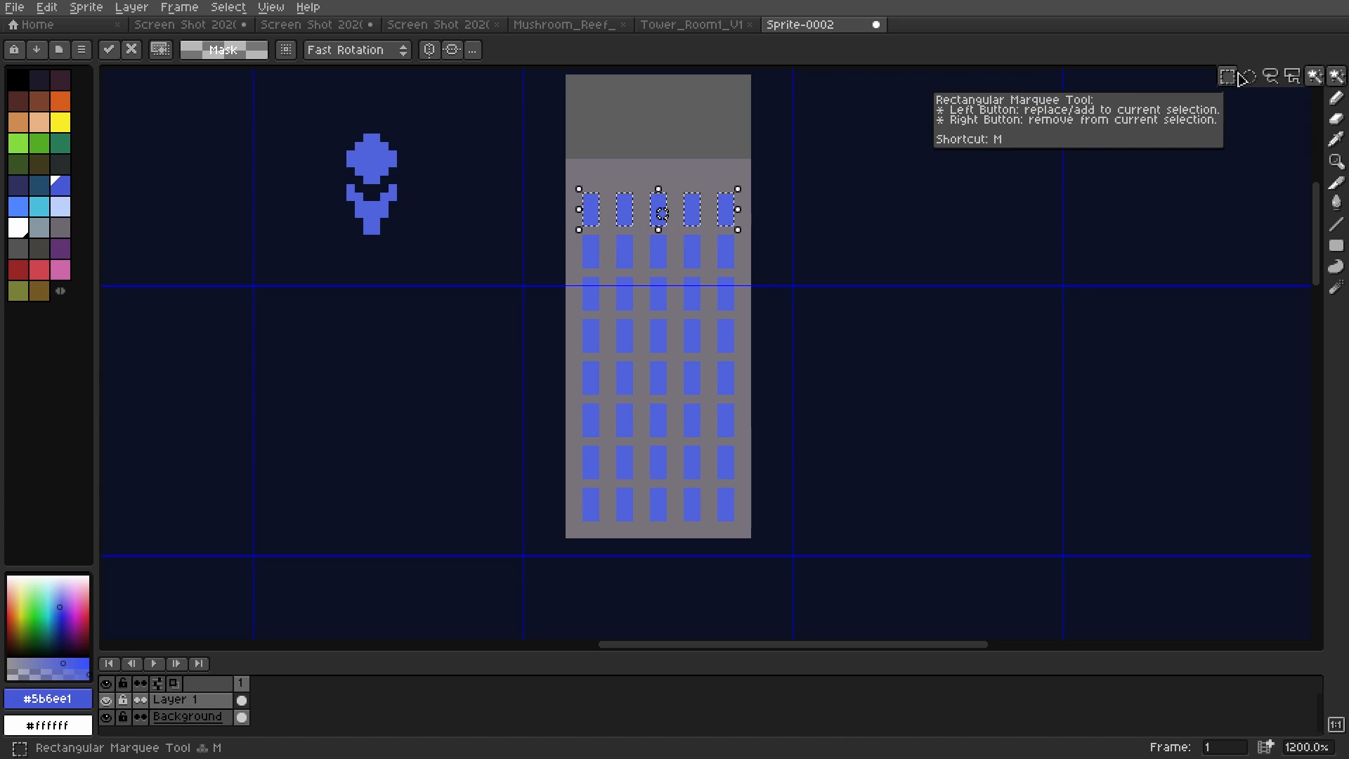
{"action": "left_click", "coordinate": [1226, 76]}
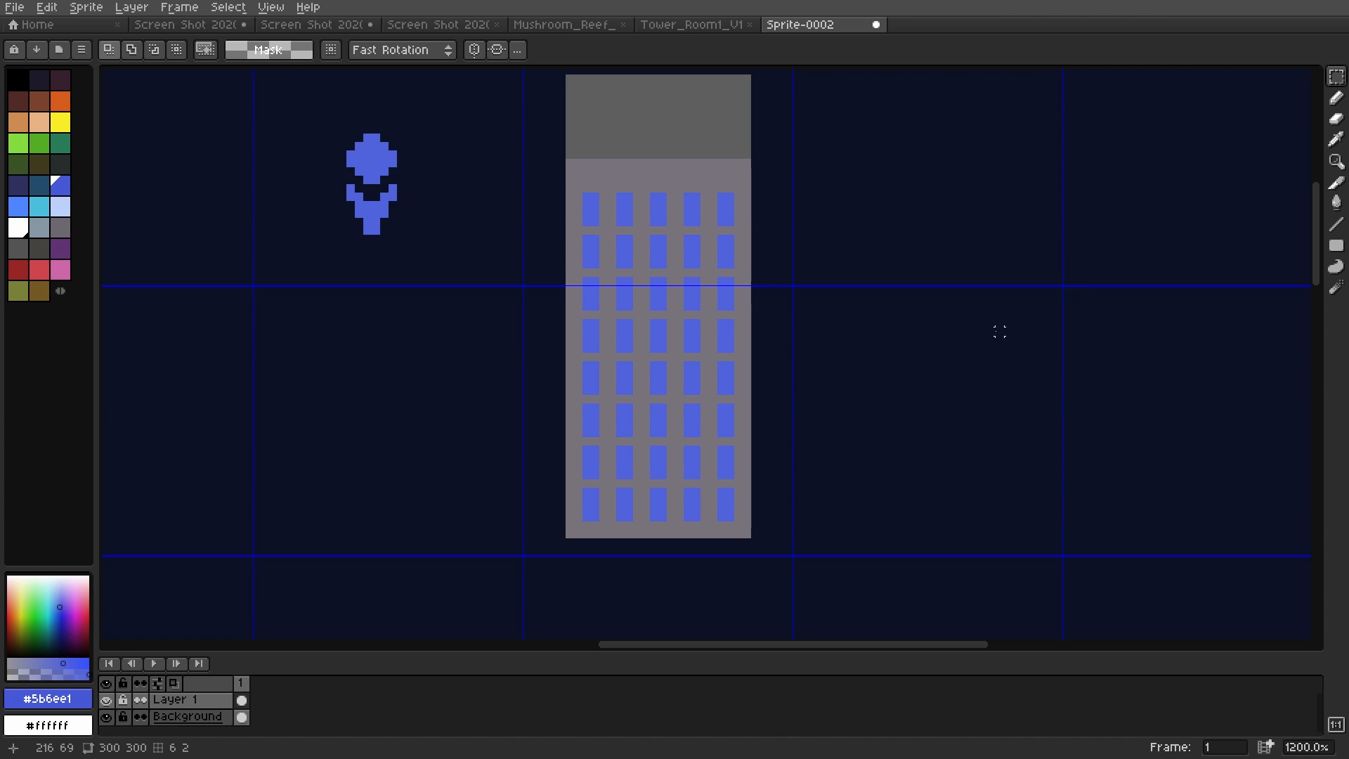
{"action": "scroll", "coordinate": [961, 386], "scroll_direction": "up", "scroll_amount": 1}
{"action": "scroll", "coordinate": [962, 385], "scroll_direction": "up", "scroll_amount": 1}
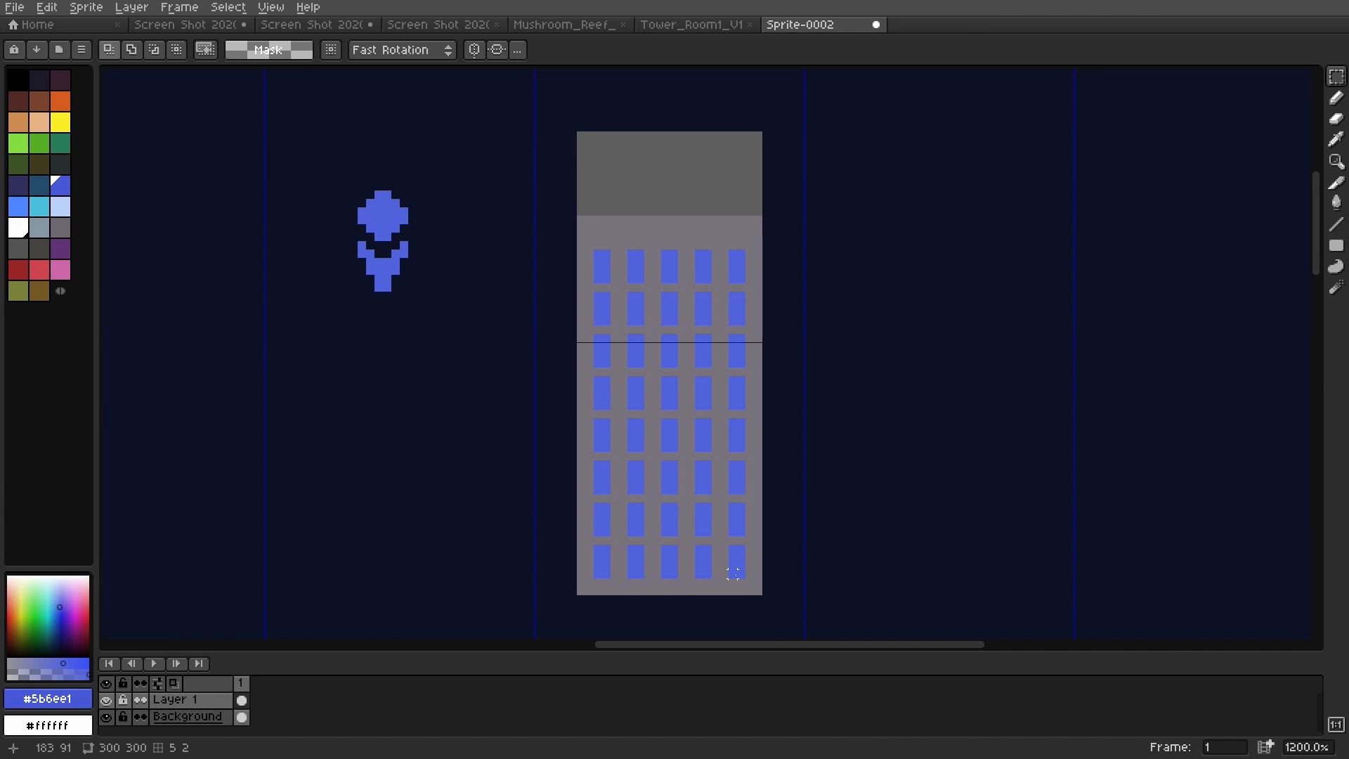
{"action": "scroll", "coordinate": [664, 617], "scroll_direction": "up", "scroll_amount": 2}
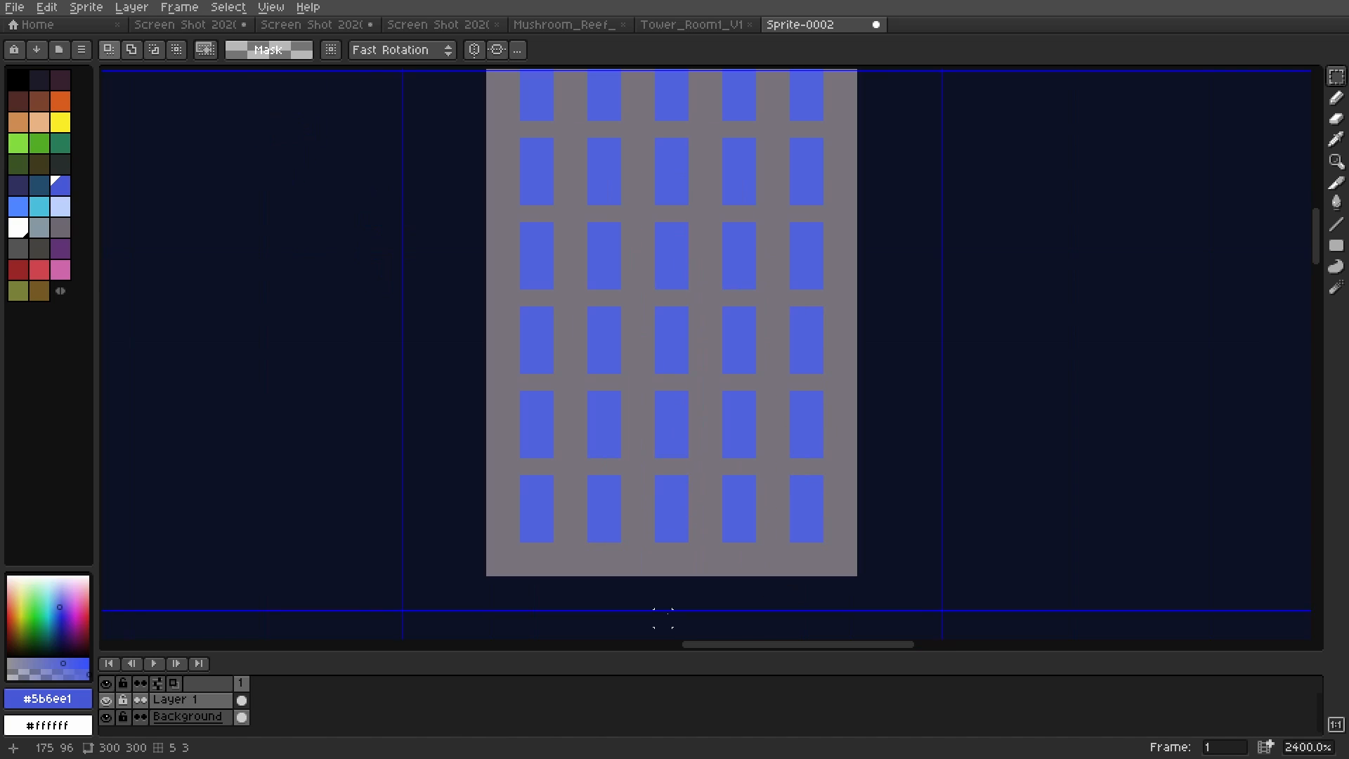
{"action": "scroll", "coordinate": [680, 585], "scroll_direction": "down", "scroll_amount": 2}
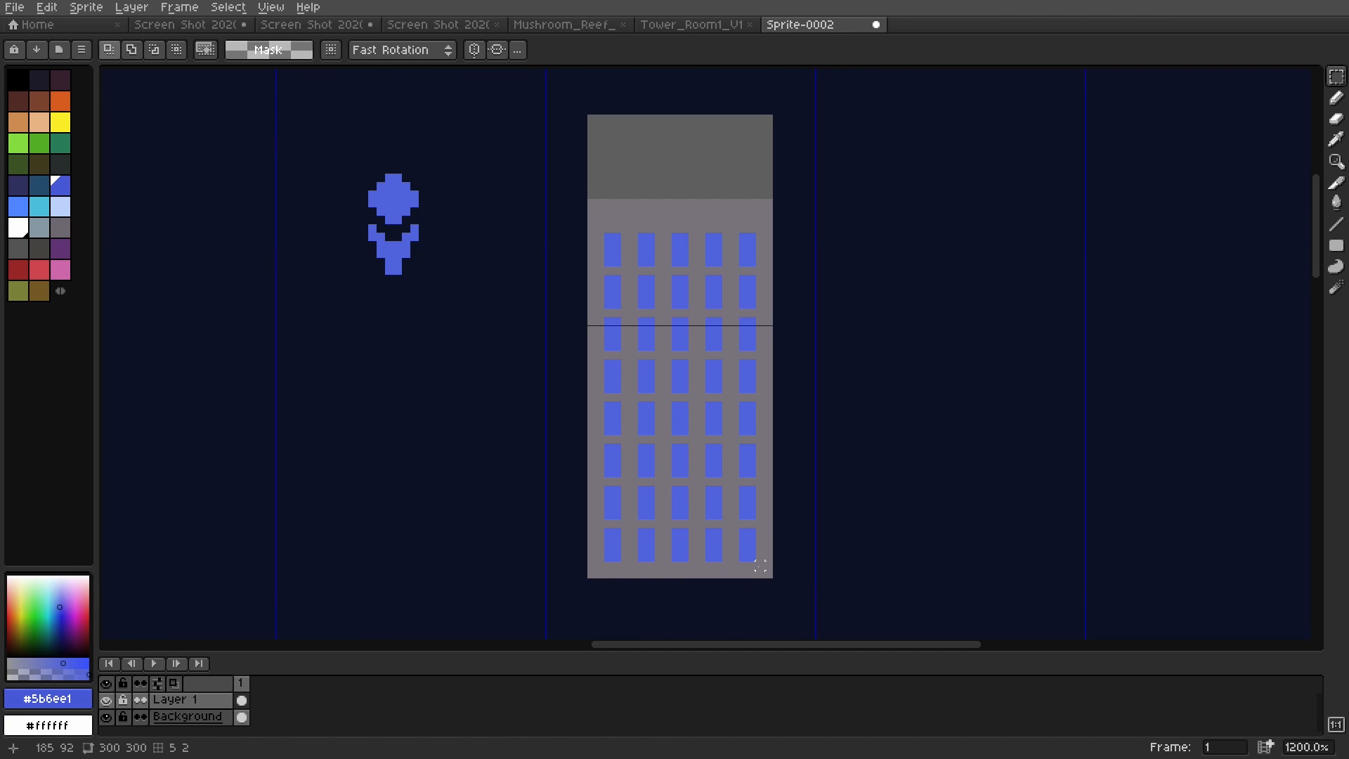
{"action": "left_click_drag", "start_coordinate": [769, 566], "coordinate": [563, 225]}
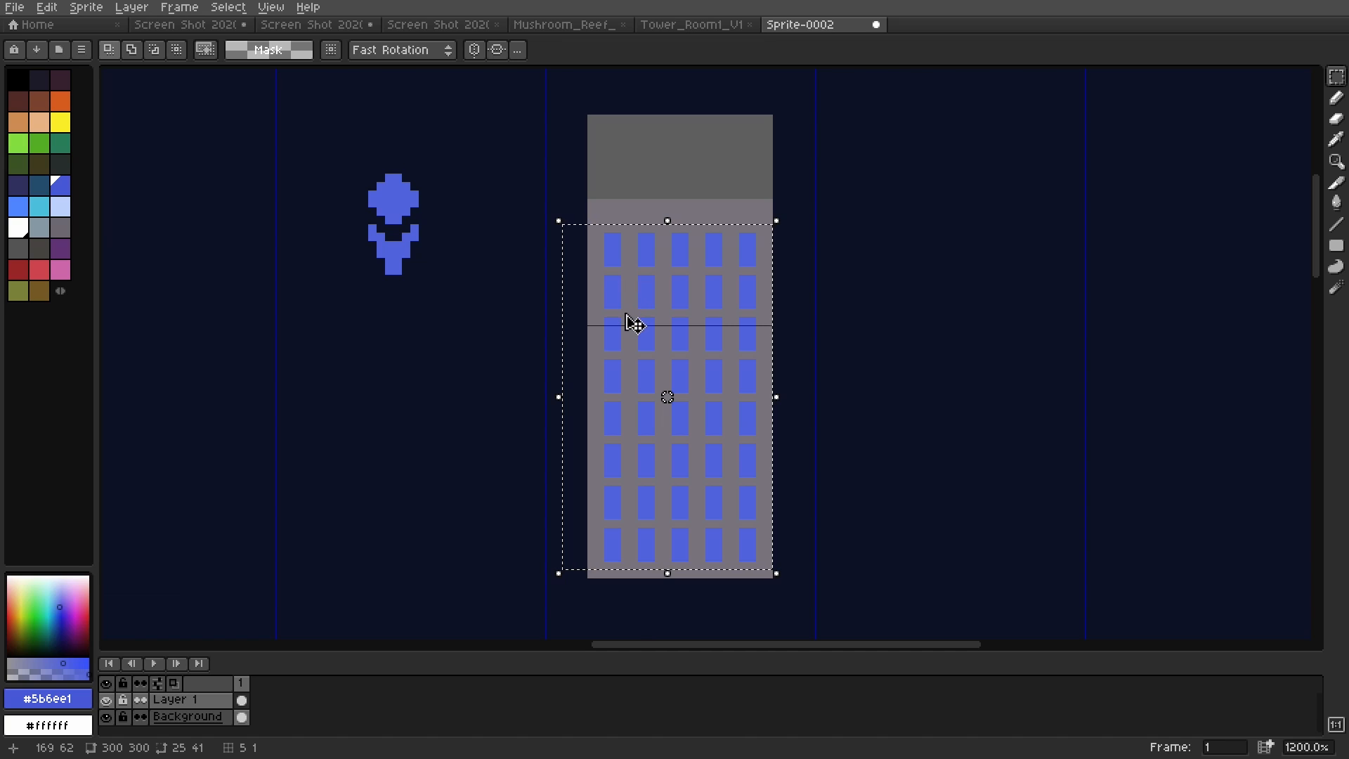
{"action": "left_click_drag", "start_coordinate": [629, 320], "coordinate": [626, 293]}
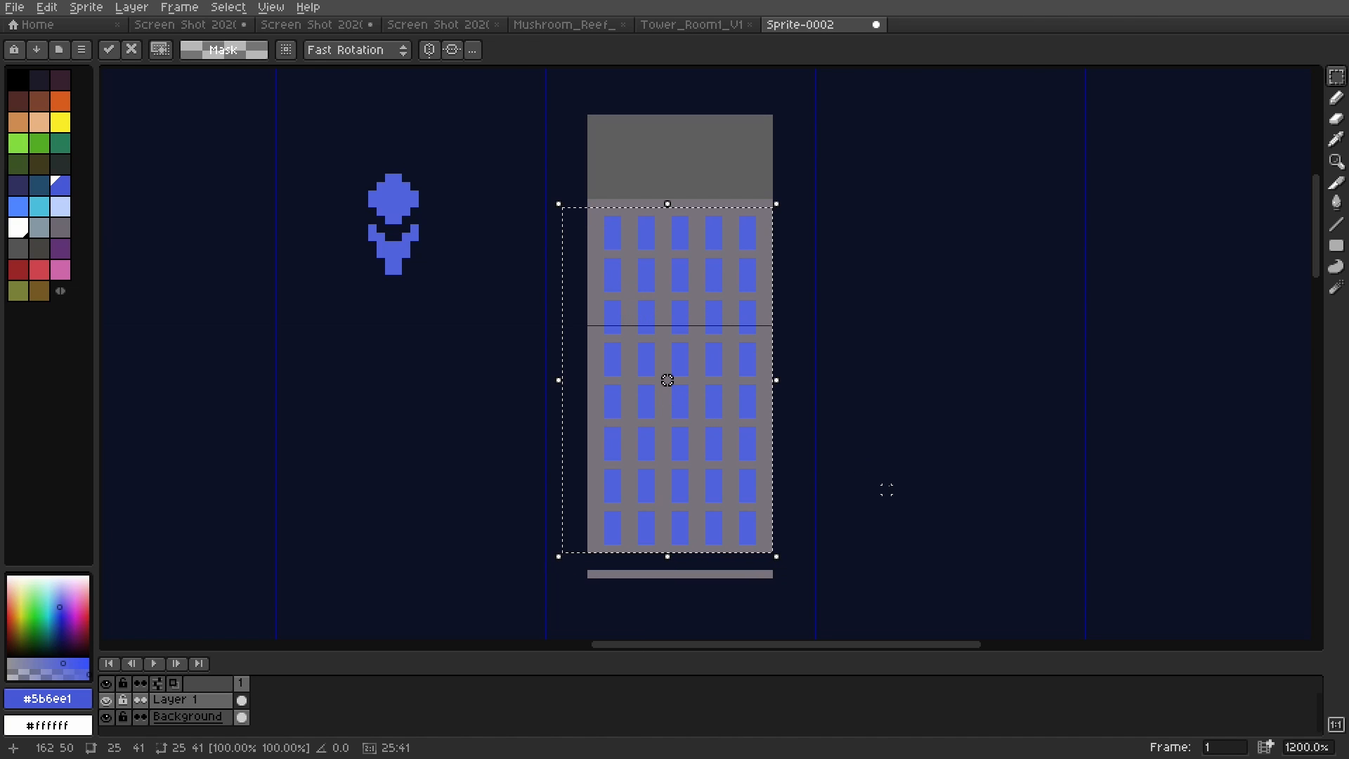
{"action": "left_click", "coordinate": [886, 492]}
Fill the gap at the tower's base with copies of the leftover 22 × 1 px strip, and cut out a centred 2 × 3 px doorway.
{"action": "scroll", "coordinate": [735, 571], "scroll_direction": "up", "scroll_amount": 1}
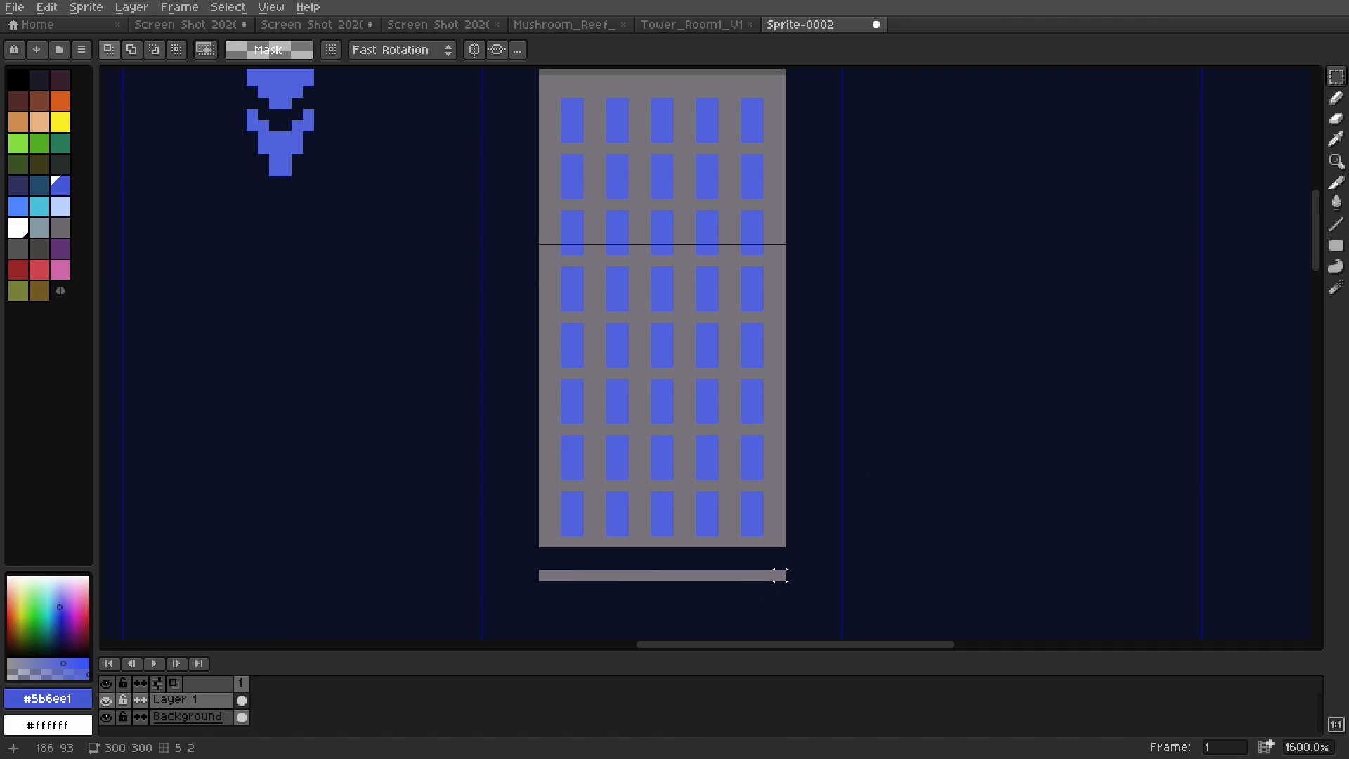
{"action": "left_click_drag", "start_coordinate": [780, 575], "coordinate": [538, 576]}
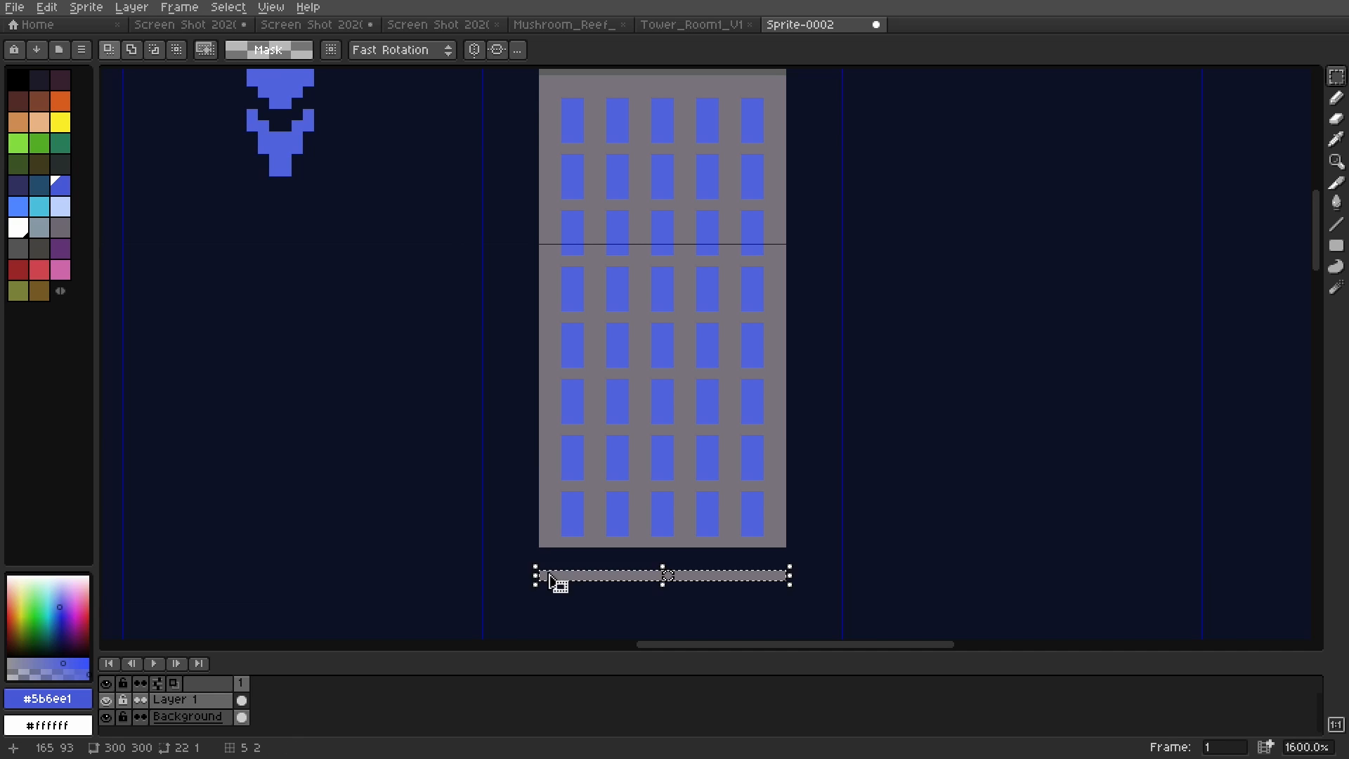
{"action": "left_click", "coordinate": [666, 575]}
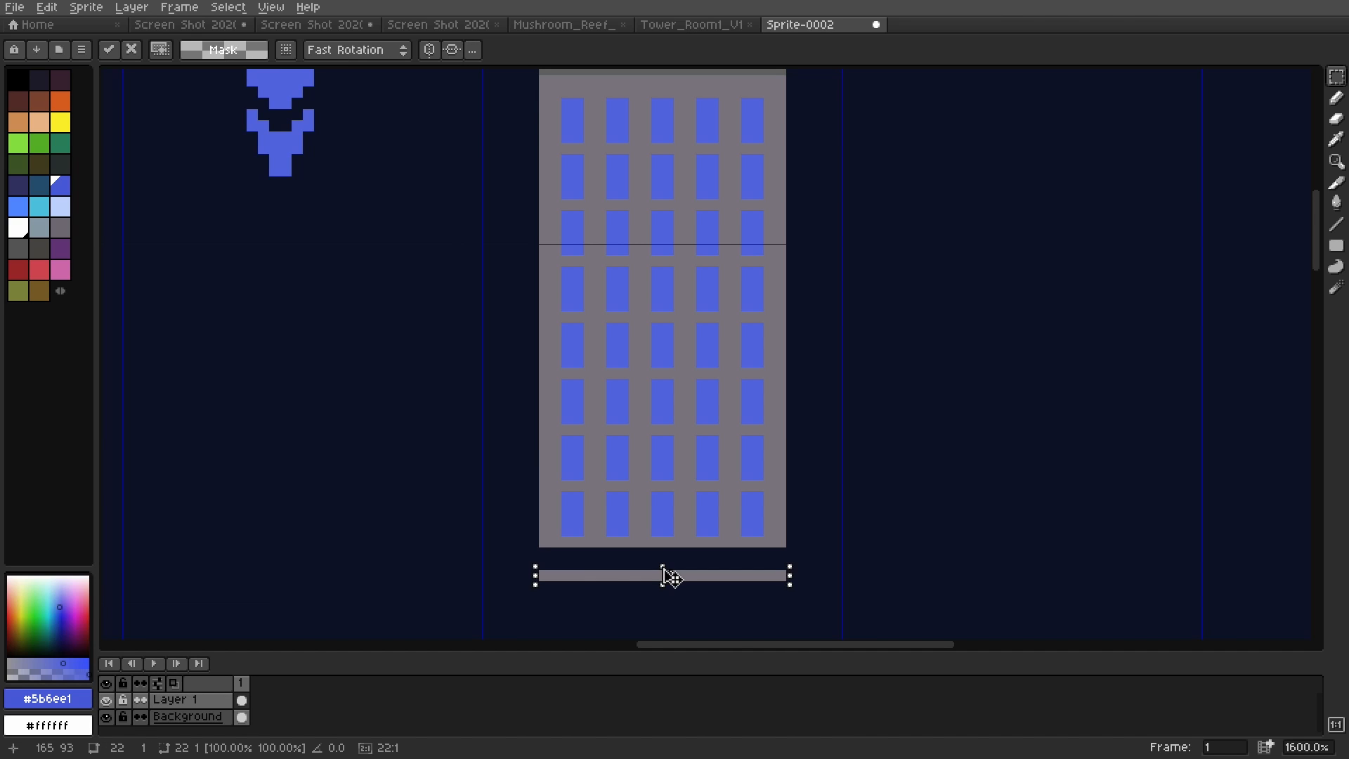
{"action": "mouse_move", "coordinate": [671, 577]}
{"action": "left_mouse_down"}
{"action": "mouse_move", "coordinate": [669, 551]}
{"action": "mouse_move", "coordinate": [671, 585]}
{"action": "left_mouse_up"}
{"action": "left_click", "coordinate": [668, 564]}
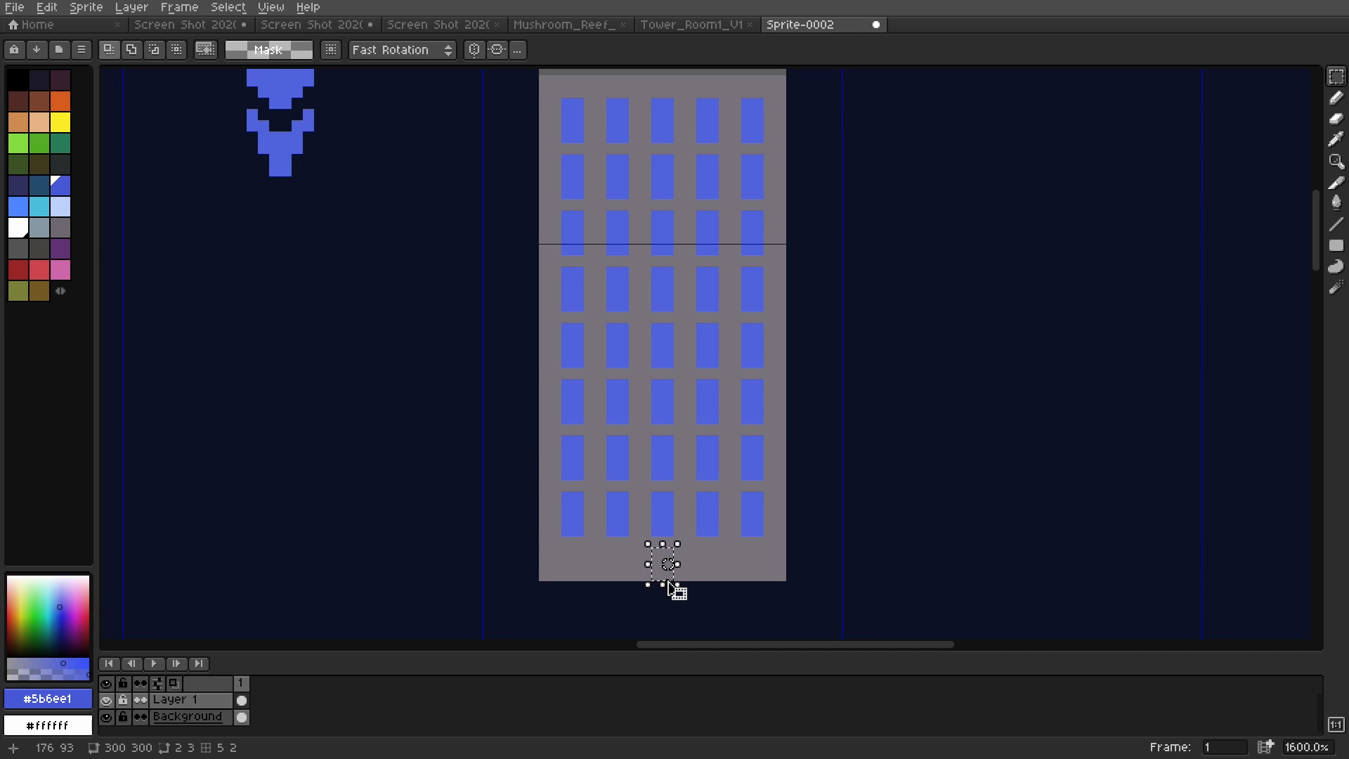
{"action": "key", "text": "Delete"}
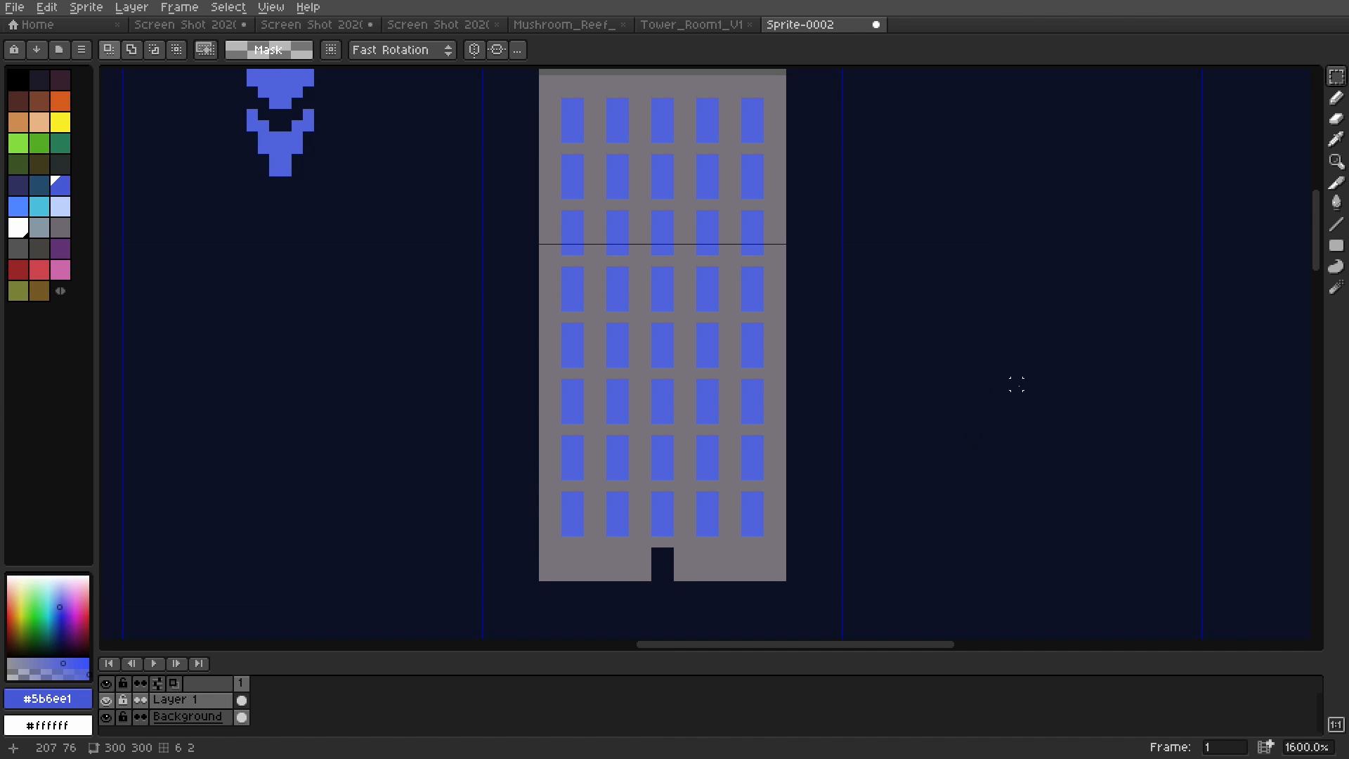
Select the tower's roof and top three window rows and copy them beside the tower, overlapping, to form a low building ten windows wide.
{"action": "scroll", "coordinate": [1027, 295], "scroll_direction": "down", "scroll_amount": 3}
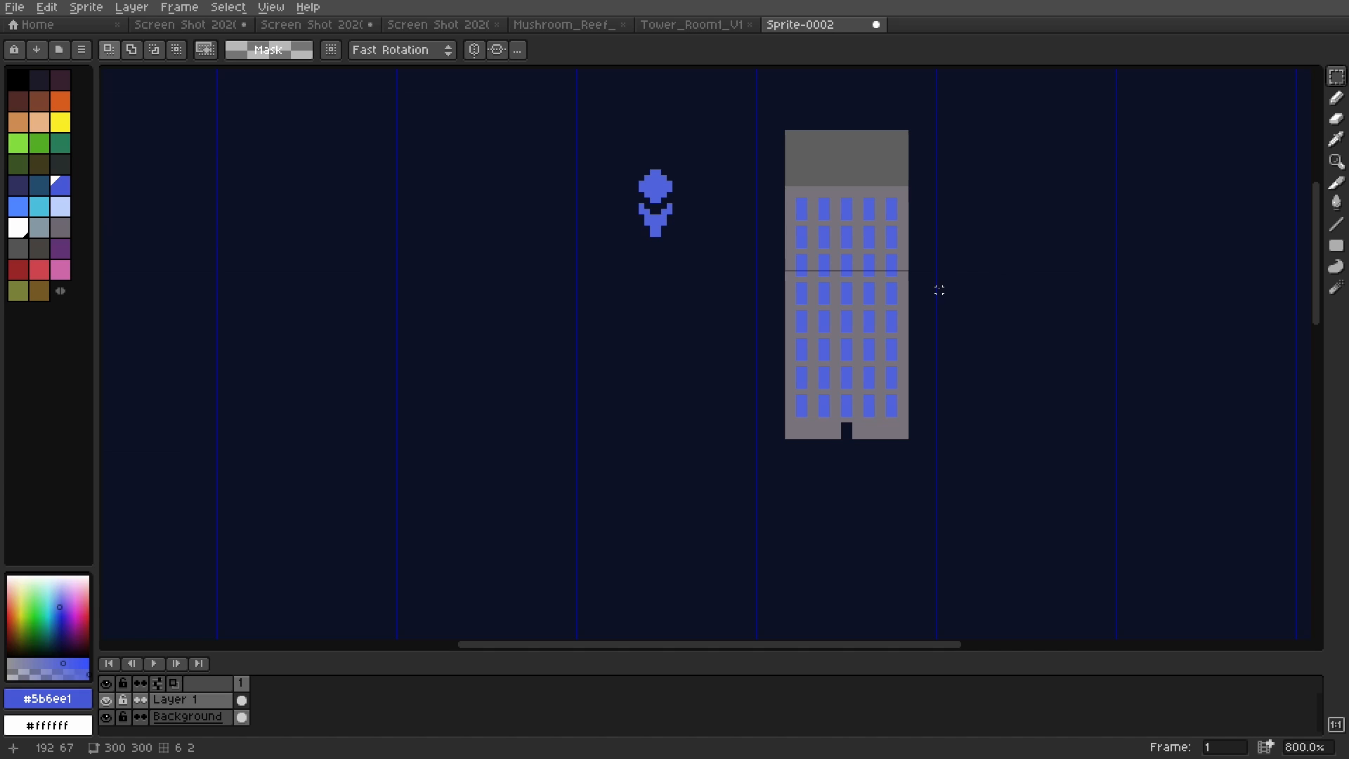
{"action": "left_click_drag", "start_coordinate": [928, 279], "coordinate": [1071, 228]}
{"action": "key", "text": "ctrl+z"}
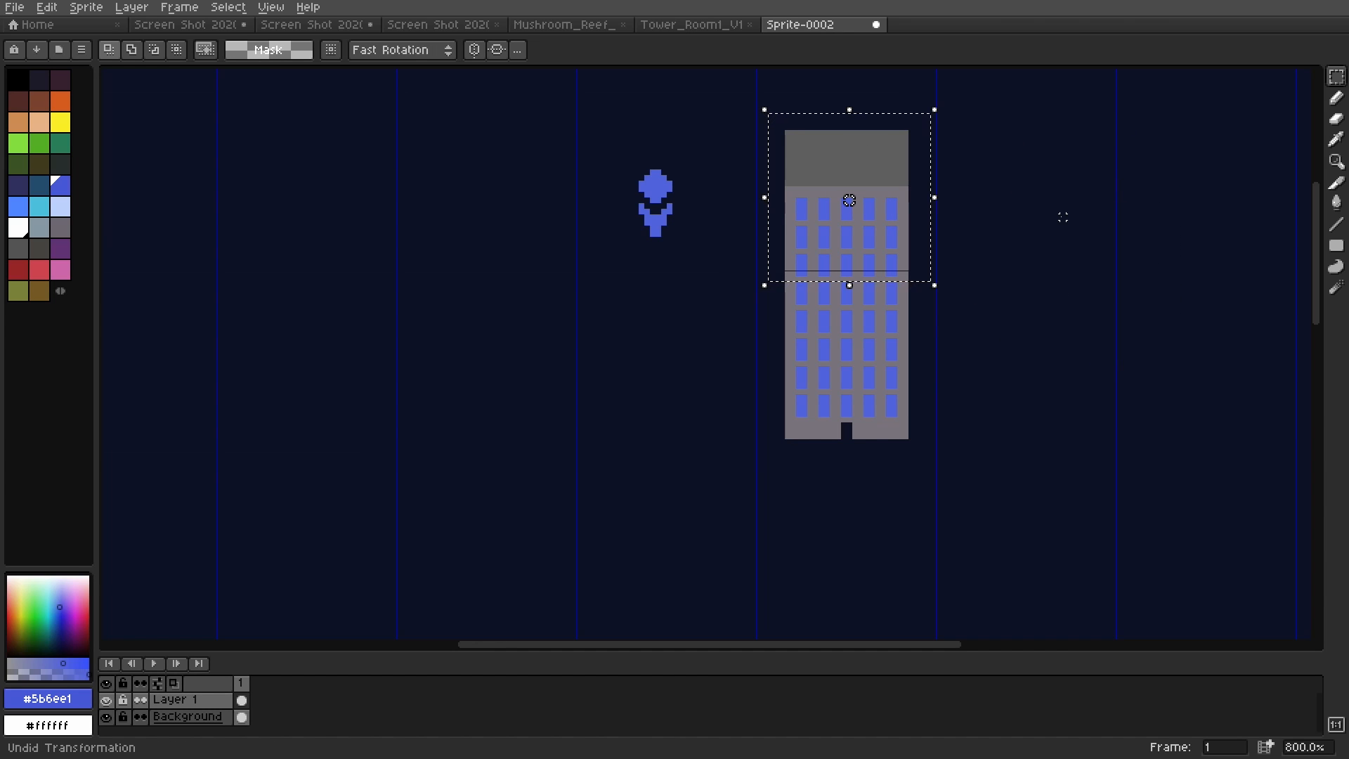
{"action": "left_click_drag", "start_coordinate": [911, 206], "coordinate": [1164, 357]}
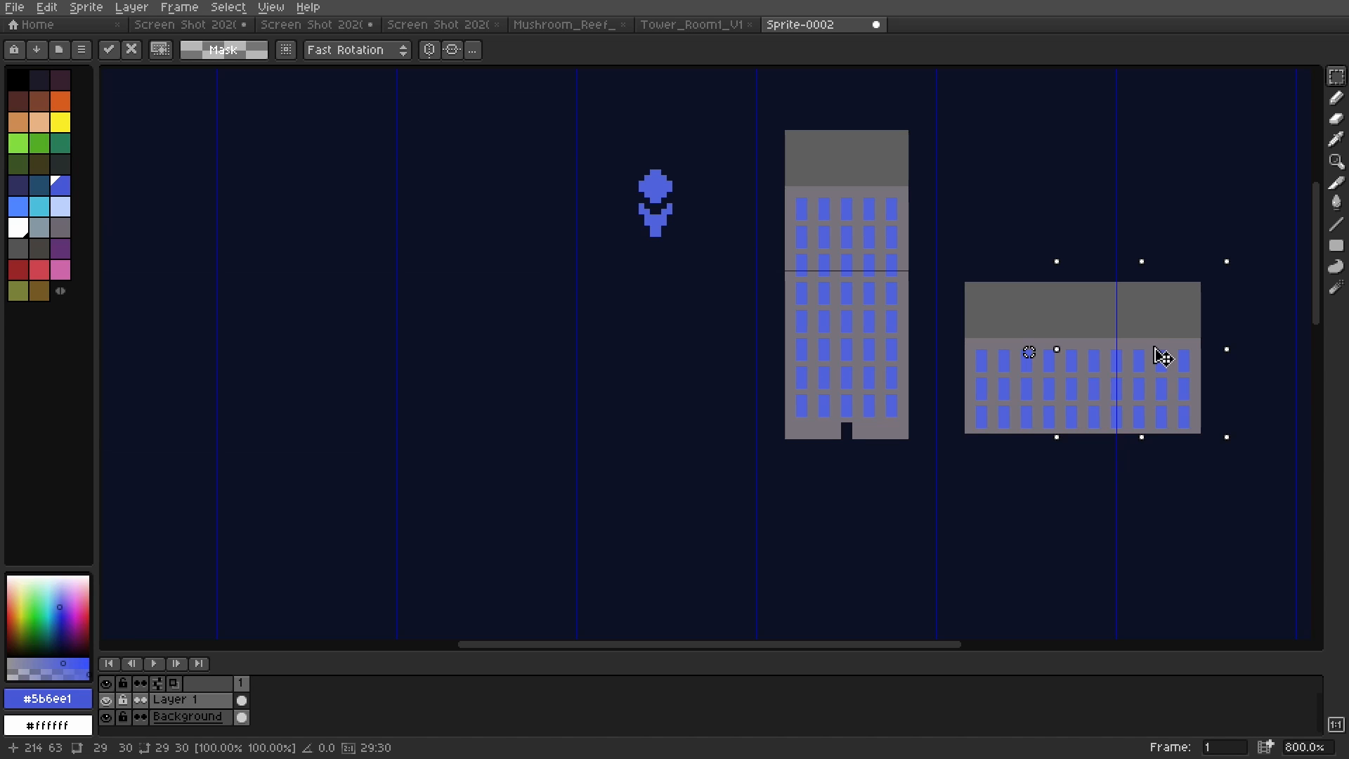
{"action": "left_click", "coordinate": [1226, 386]}
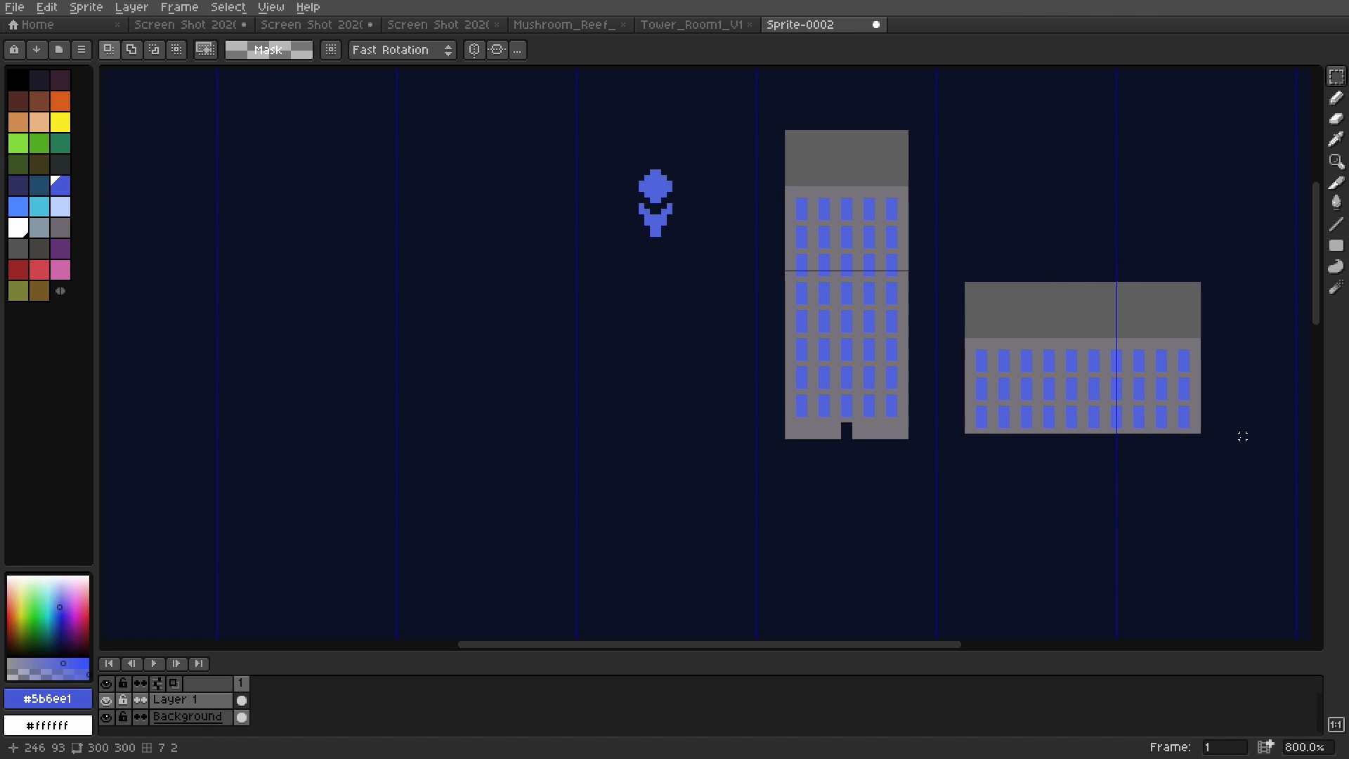
Overlap a copy of the low building to widen it to 14 window columns, and position the result about 7 px from the tower.
{"action": "left_click_drag", "start_coordinate": [1239, 456], "coordinate": [949, 246]}
{"action": "left_click_drag", "start_coordinate": [1033, 295], "coordinate": [1113, 310]}
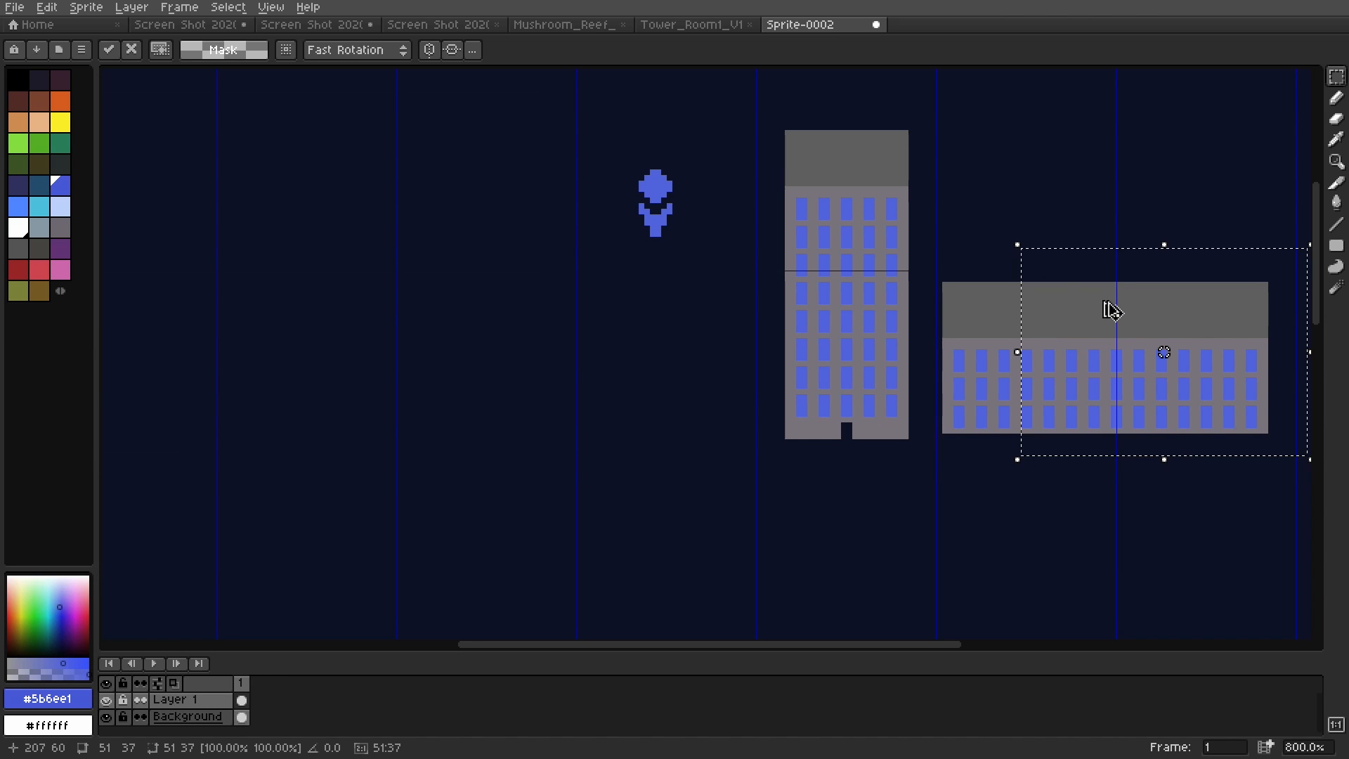
{"action": "left_click", "coordinate": [1089, 502]}
{"action": "scroll", "coordinate": [1156, 505], "scroll_direction": "right", "scroll_amount": 2}
{"action": "left_click_drag", "start_coordinate": [1155, 504], "coordinate": [844, 302]}
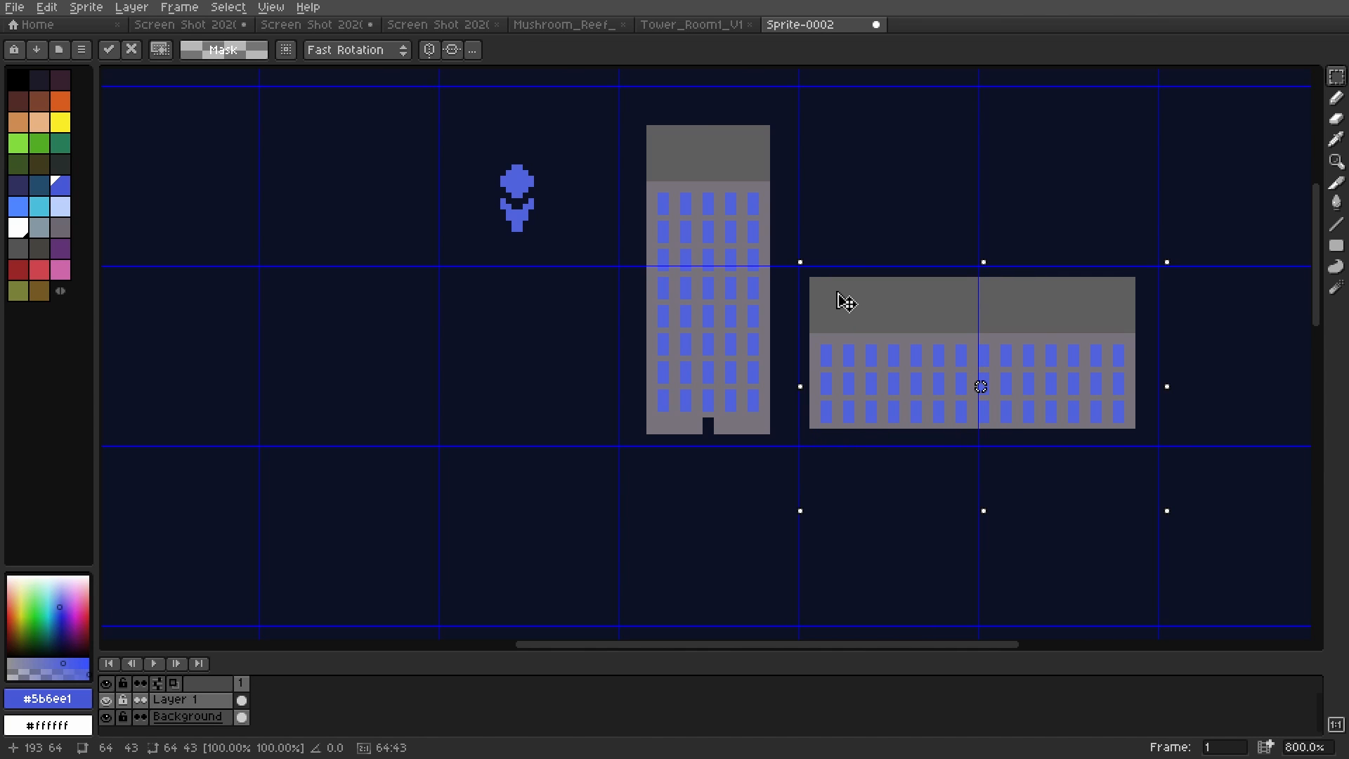
{"action": "left_click", "coordinate": [930, 538]}
Cut 2 × 3 px doorways into the low building's base under the third window column and the second-to-last one.
{"action": "scroll", "coordinate": [891, 422], "scroll_direction": "up", "scroll_amount": 2}
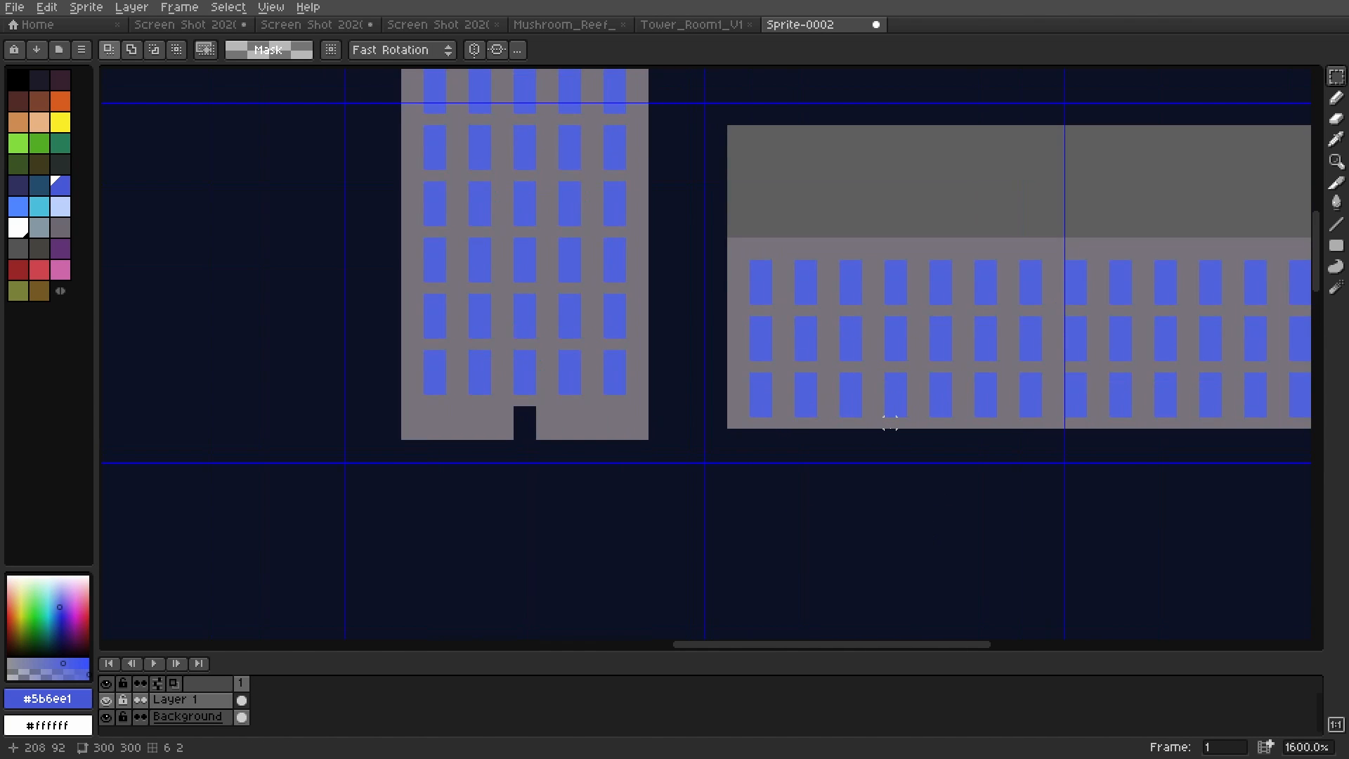
{"action": "left_click_drag", "start_coordinate": [823, 417], "coordinate": [789, 360]}
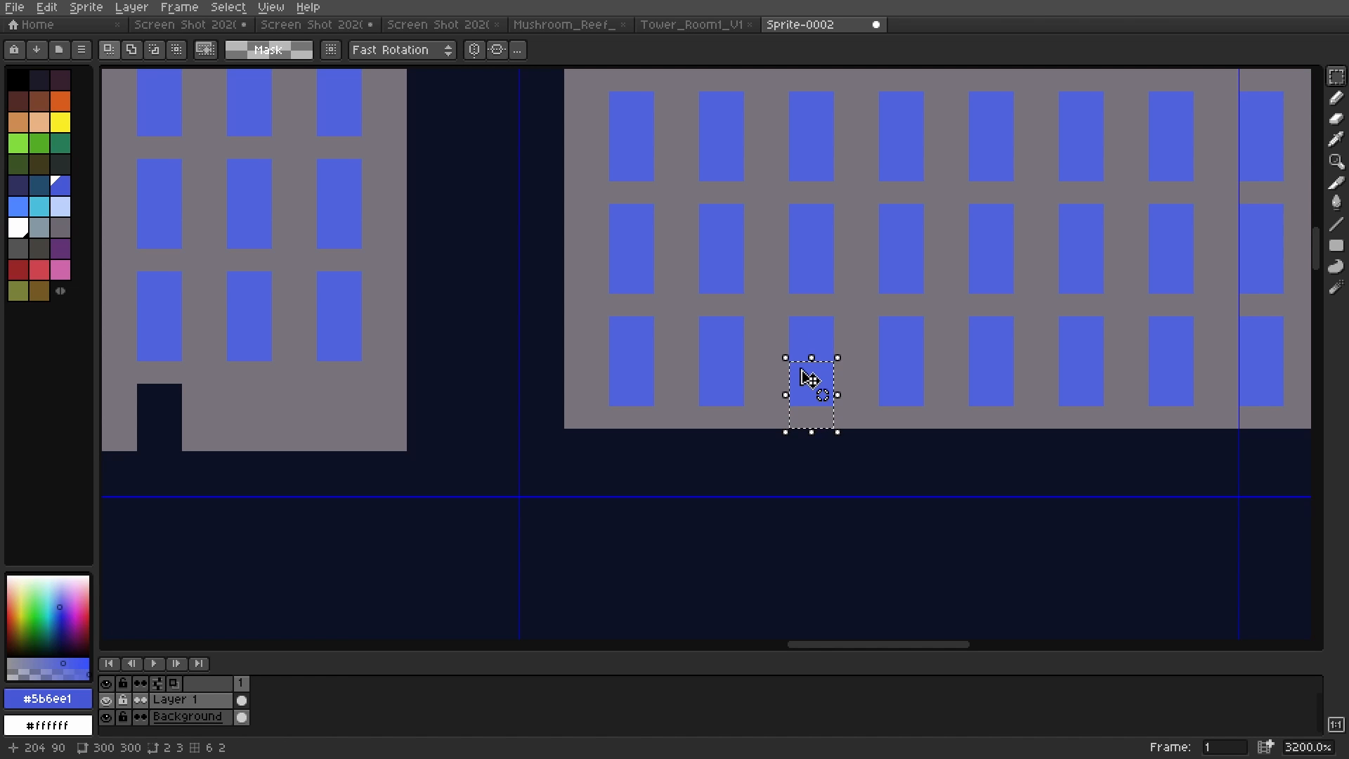
{"action": "key", "text": "Delete"}
{"action": "scroll", "coordinate": [790, 367], "scroll_direction": "right", "scroll_amount": 3}
{"action": "scroll", "coordinate": [790, 367], "scroll_direction": "right", "scroll_amount": 4}
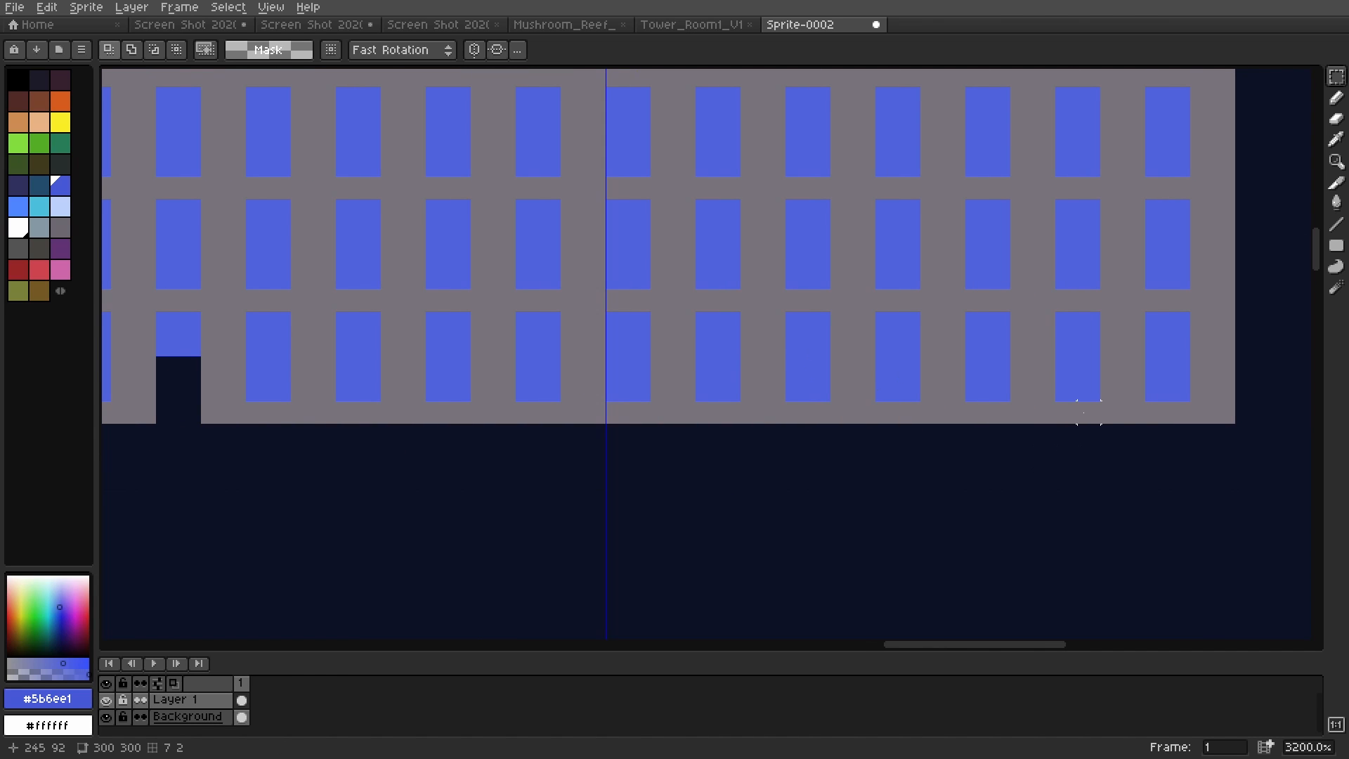
{"action": "scroll", "coordinate": [1133, 412], "scroll_direction": "left", "scroll_amount": 1}
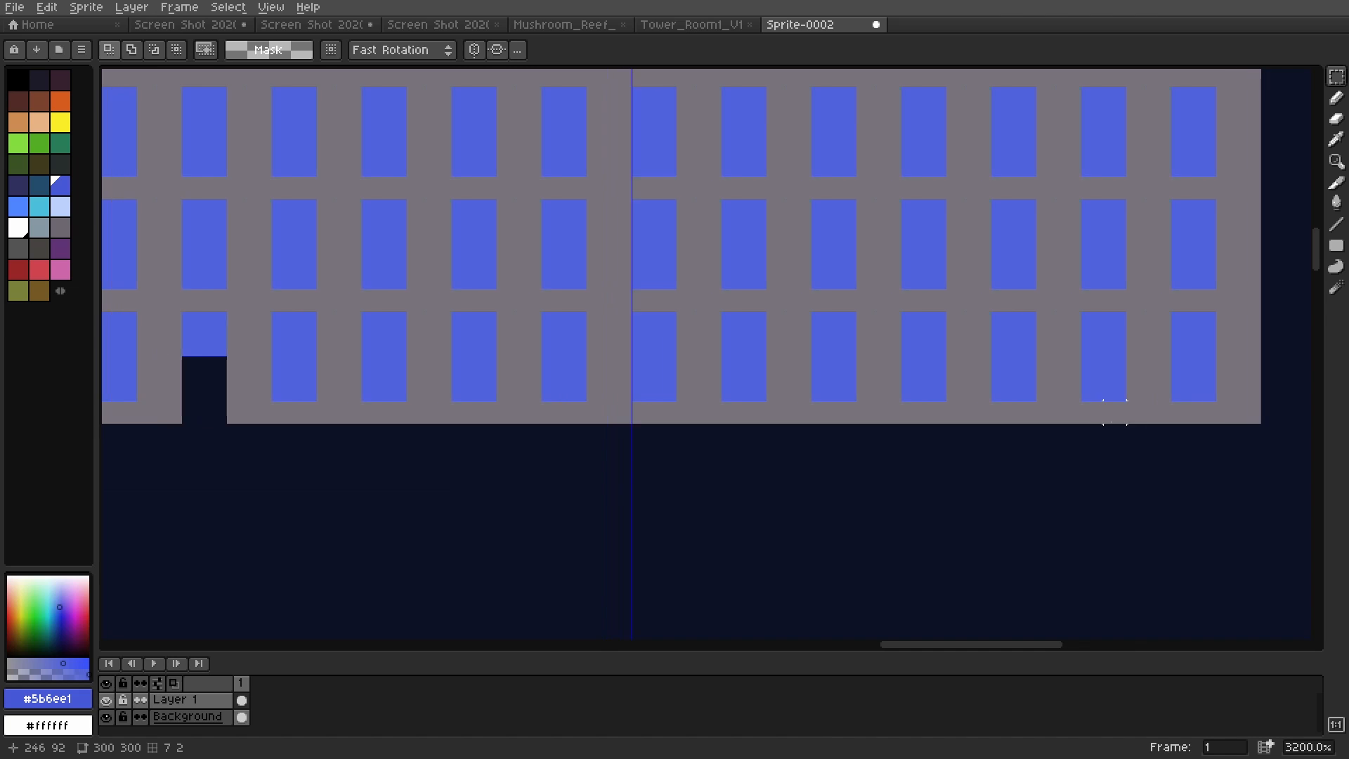
{"action": "left_click_drag", "start_coordinate": [1115, 412], "coordinate": [1138, 367]}
{"action": "key", "text": "Delete"}
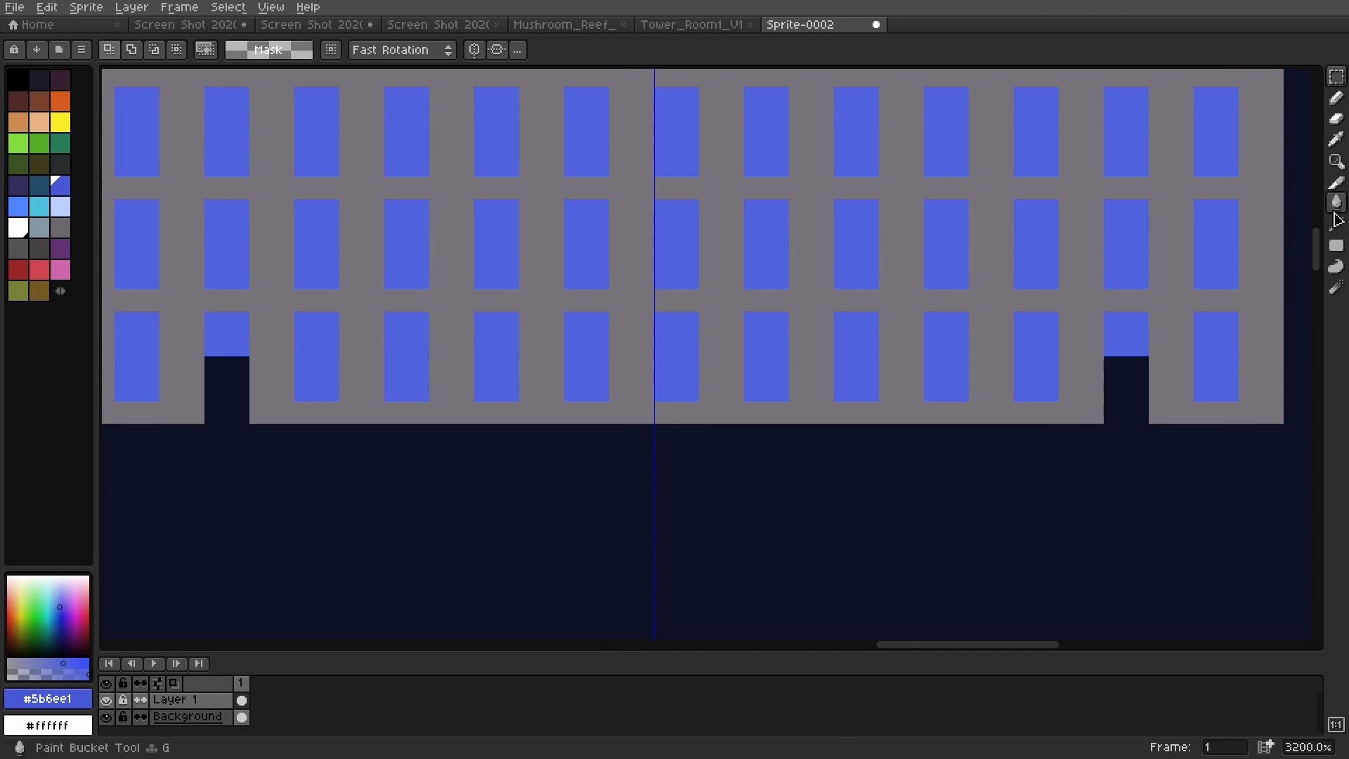
Sample the wall grey #847e87 and fill the leftover blue window pieces above both doorways with the Paint Bucket.
{"action": "left_click", "coordinate": [1336, 140]}
{"action": "left_click", "coordinate": [1280, 173]}
{"action": "left_click", "coordinate": [1336, 202]}
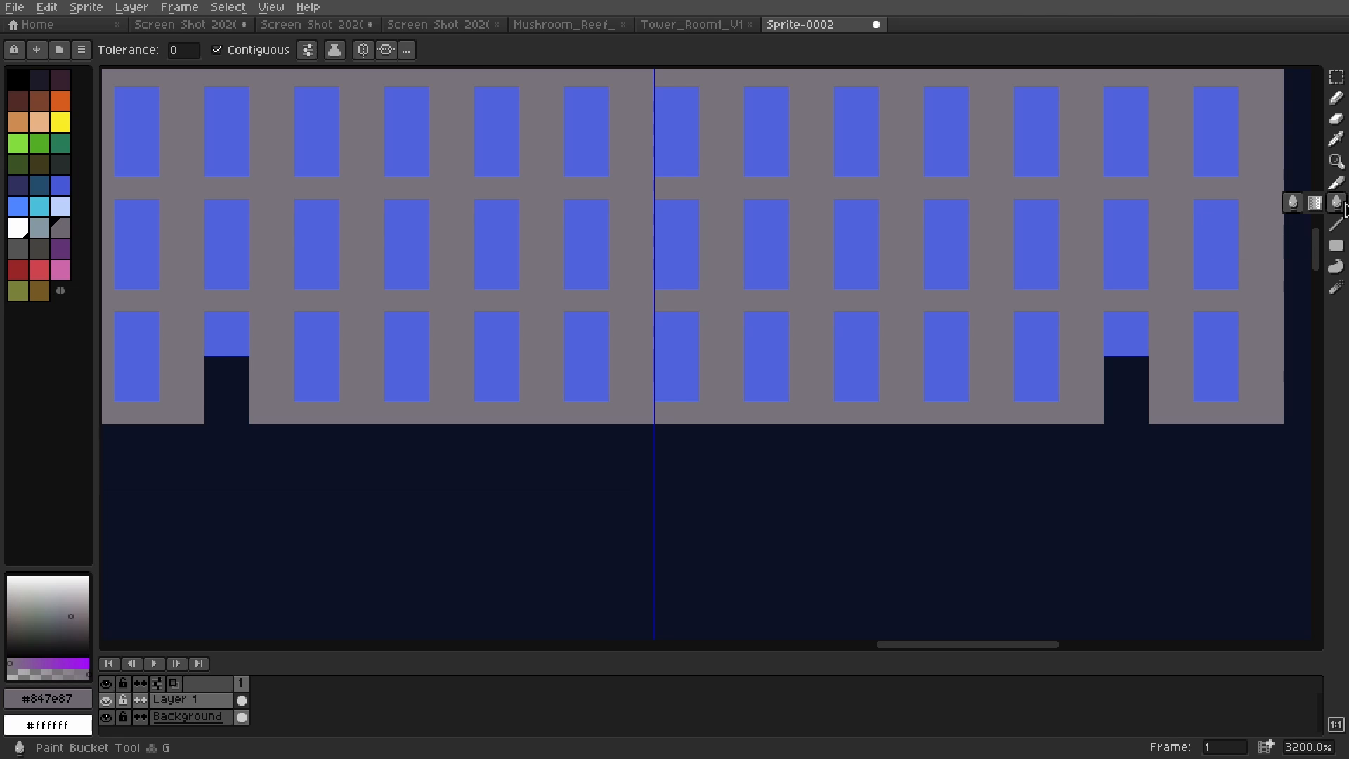
{"action": "left_click", "coordinate": [1131, 334]}
{"action": "scroll", "coordinate": [1134, 336], "scroll_direction": "left", "scroll_amount": 1}
{"action": "scroll", "coordinate": [1134, 335], "scroll_direction": "left", "scroll_amount": 2}
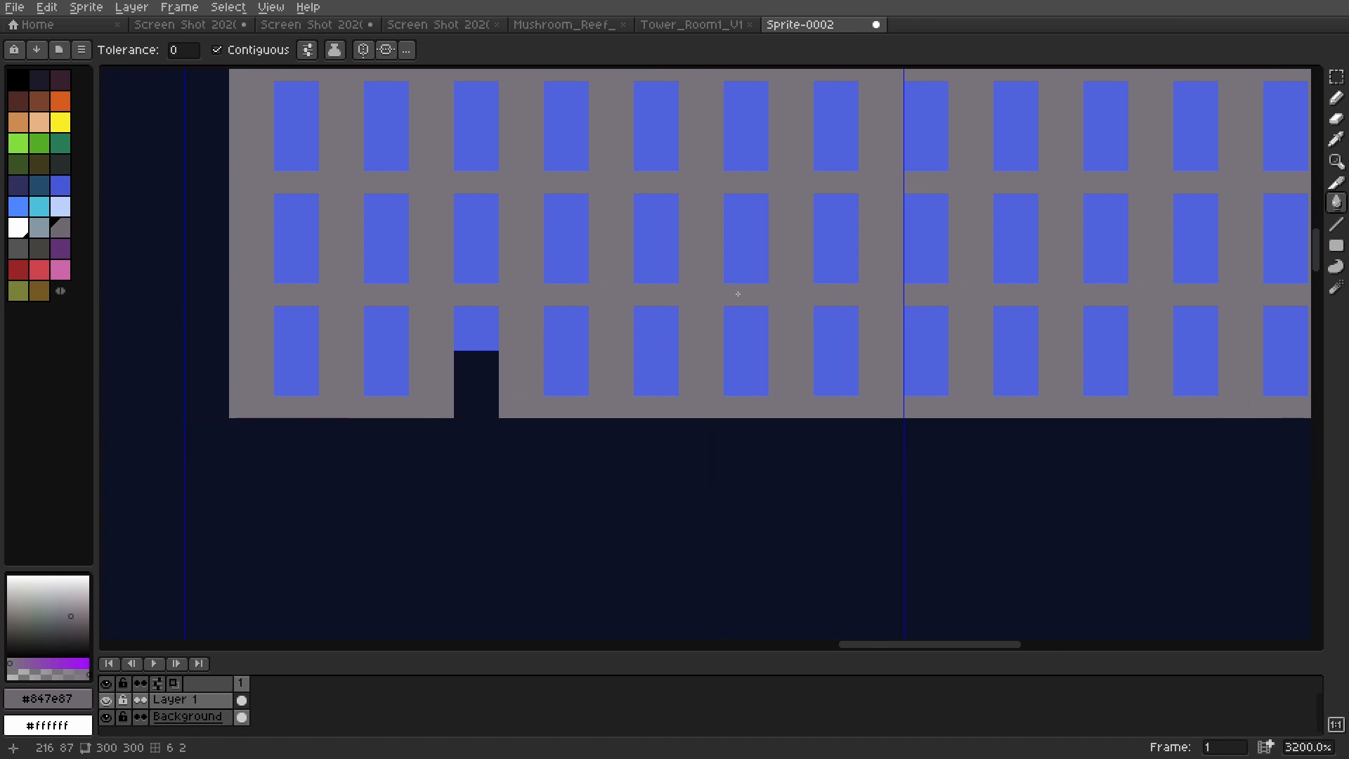
{"action": "left_click", "coordinate": [468, 316]}
{"action": "scroll", "coordinate": [467, 323], "scroll_direction": "down", "scroll_amount": 1}
{"action": "scroll", "coordinate": [467, 322], "scroll_direction": "down", "scroll_amount": 3}
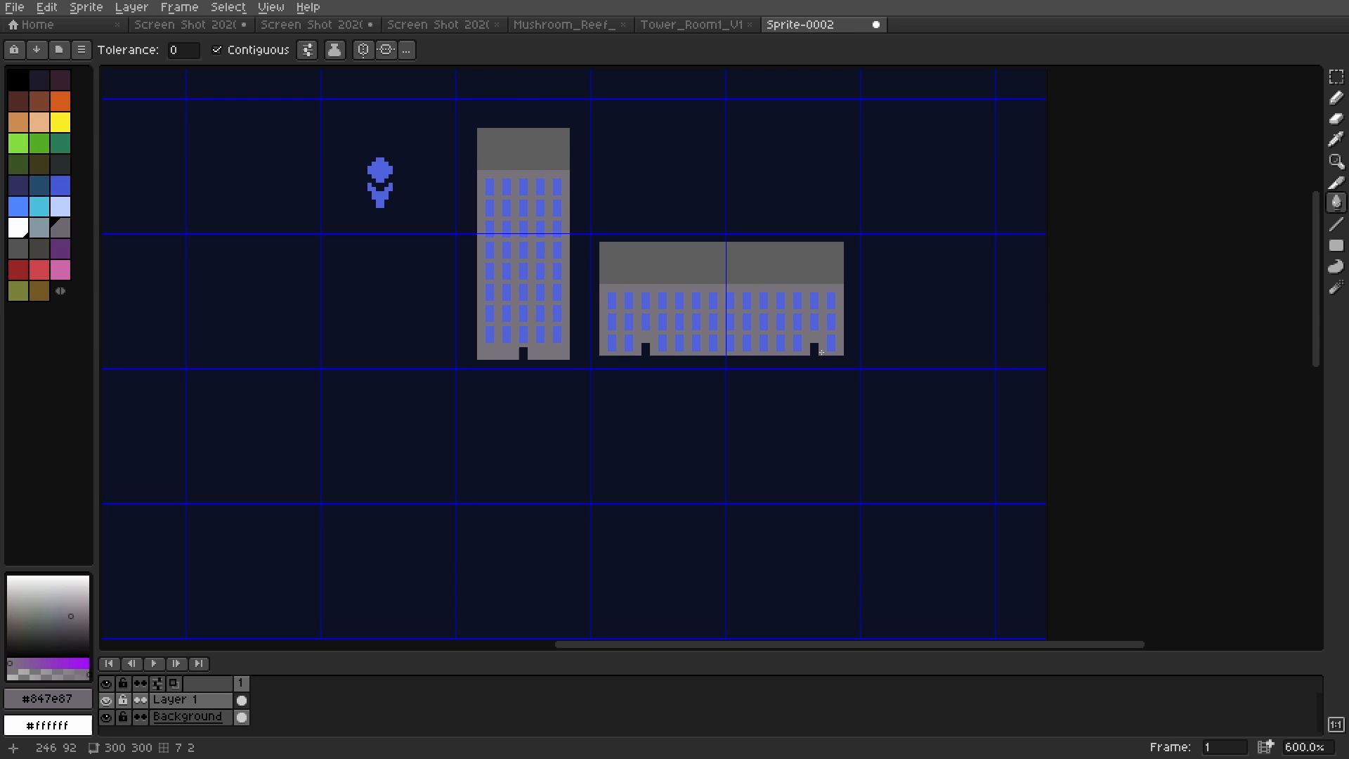
{"action": "scroll", "coordinate": [653, 348], "scroll_direction": "up", "scroll_amount": 2}
{"action": "scroll", "coordinate": [652, 347], "scroll_direction": "up", "scroll_amount": 2}
{"action": "scroll", "coordinate": [651, 348], "scroll_direction": "down", "scroll_amount": 3}
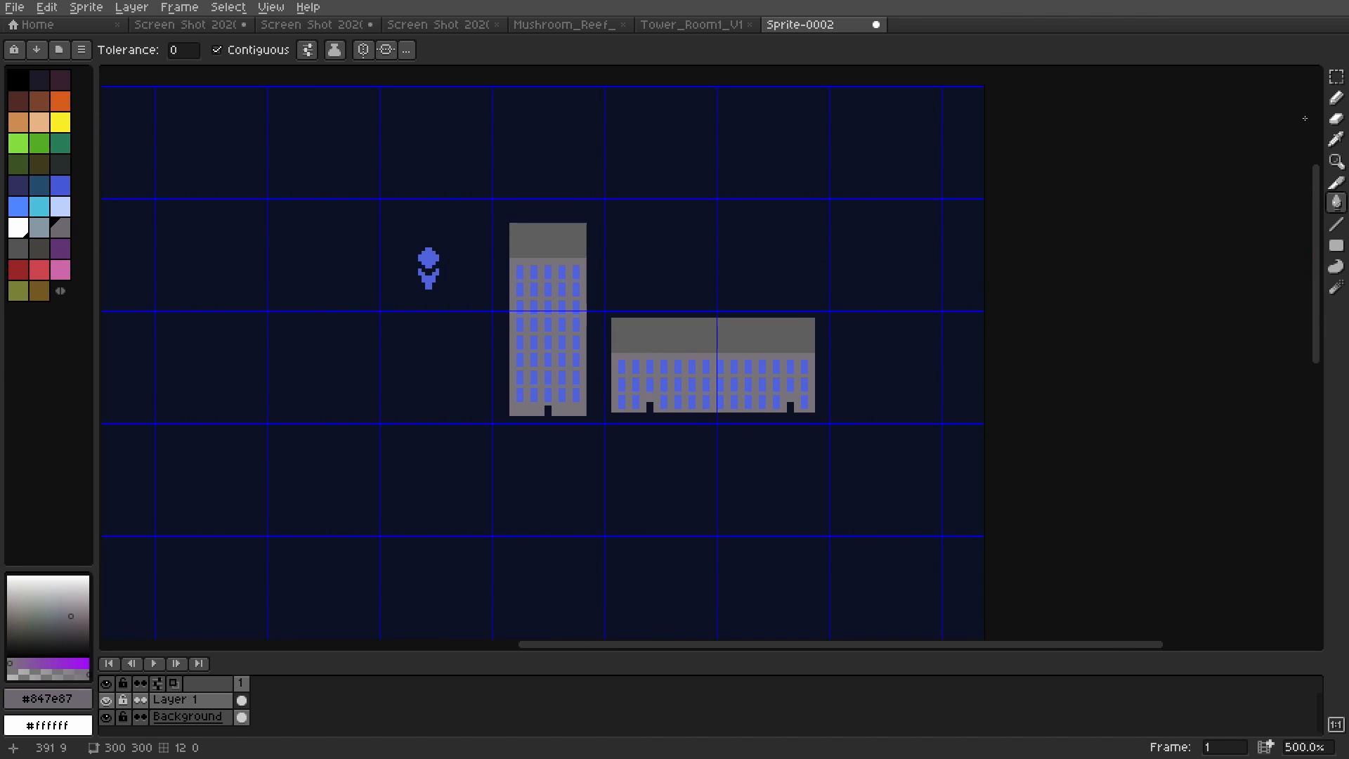
{"action": "left_click", "coordinate": [1341, 78]}
{"action": "key", "text": "w"}
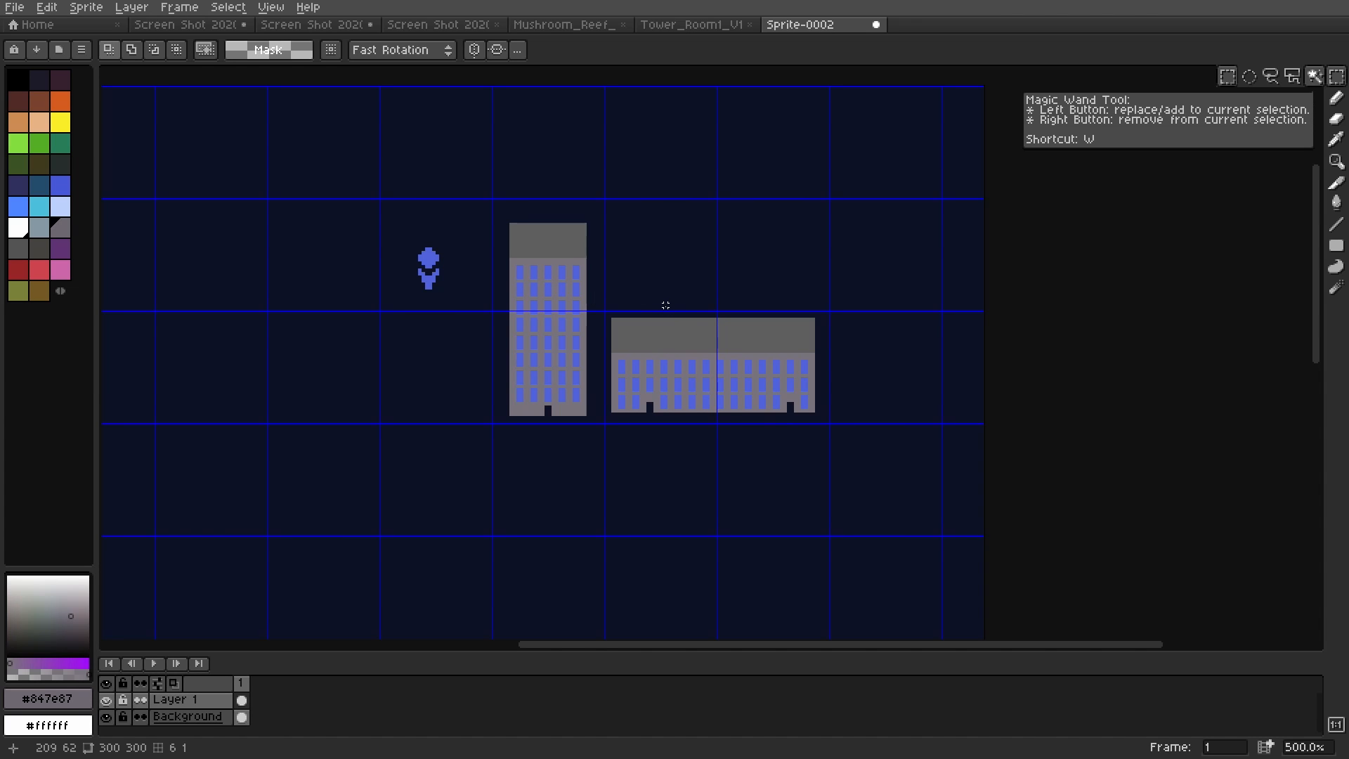
{"action": "scroll", "coordinate": [666, 305], "scroll_direction": "left", "scroll_amount": 3}
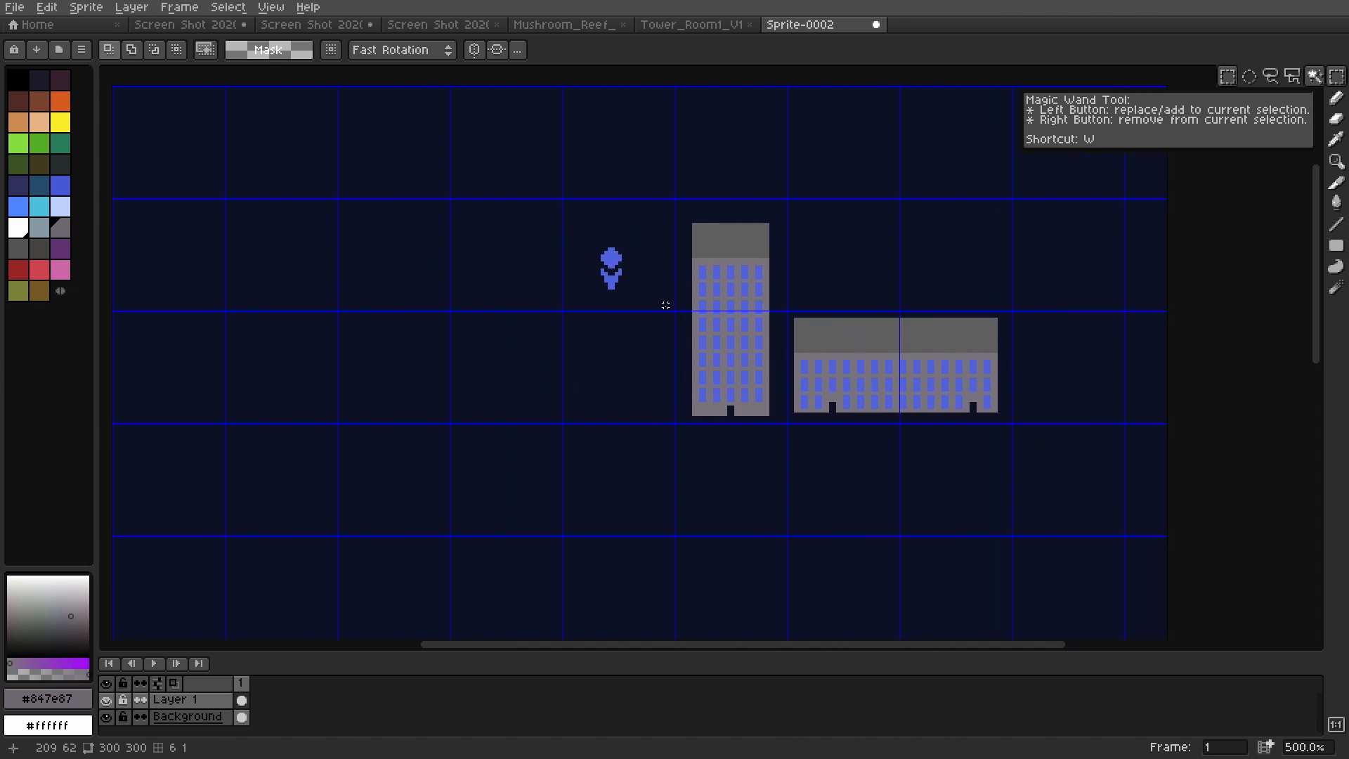
{"action": "scroll", "coordinate": [666, 305], "scroll_direction": "left", "scroll_amount": 1}
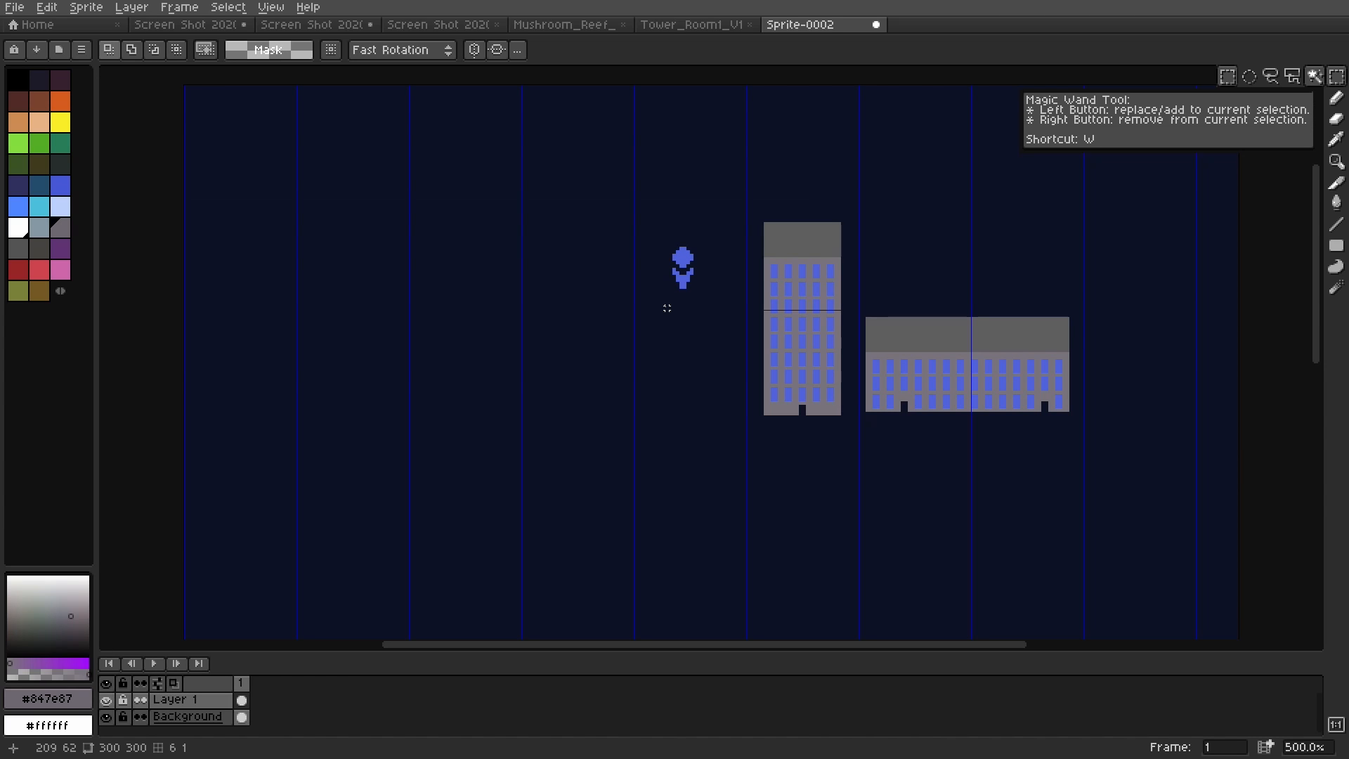
Draw a filled rectangle of about 19 × 9 px in the light peach Idx-7 on the empty area below the tower.
{"action": "left_click", "coordinate": [1336, 248]}
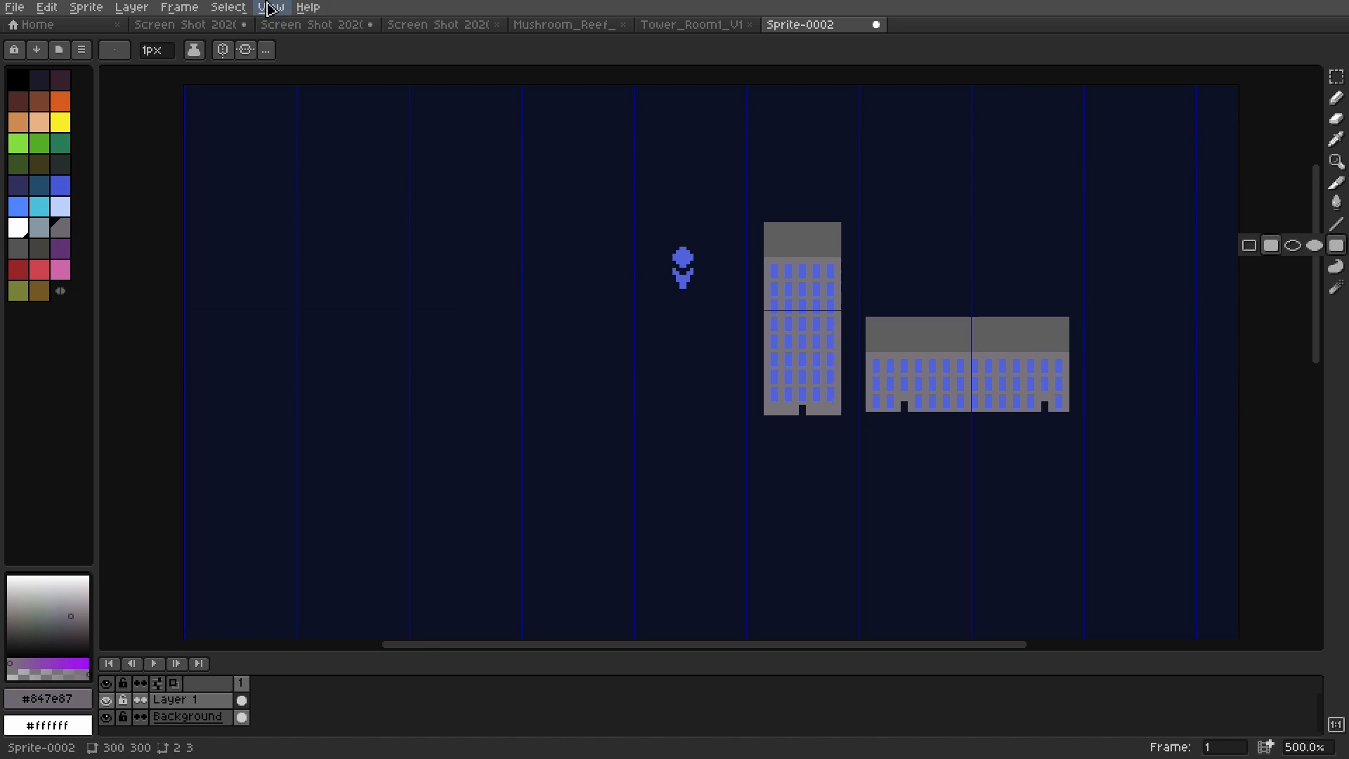
{"action": "left_click", "coordinate": [39, 123]}
{"action": "scroll", "coordinate": [455, 418], "scroll_direction": "down", "scroll_amount": 2}
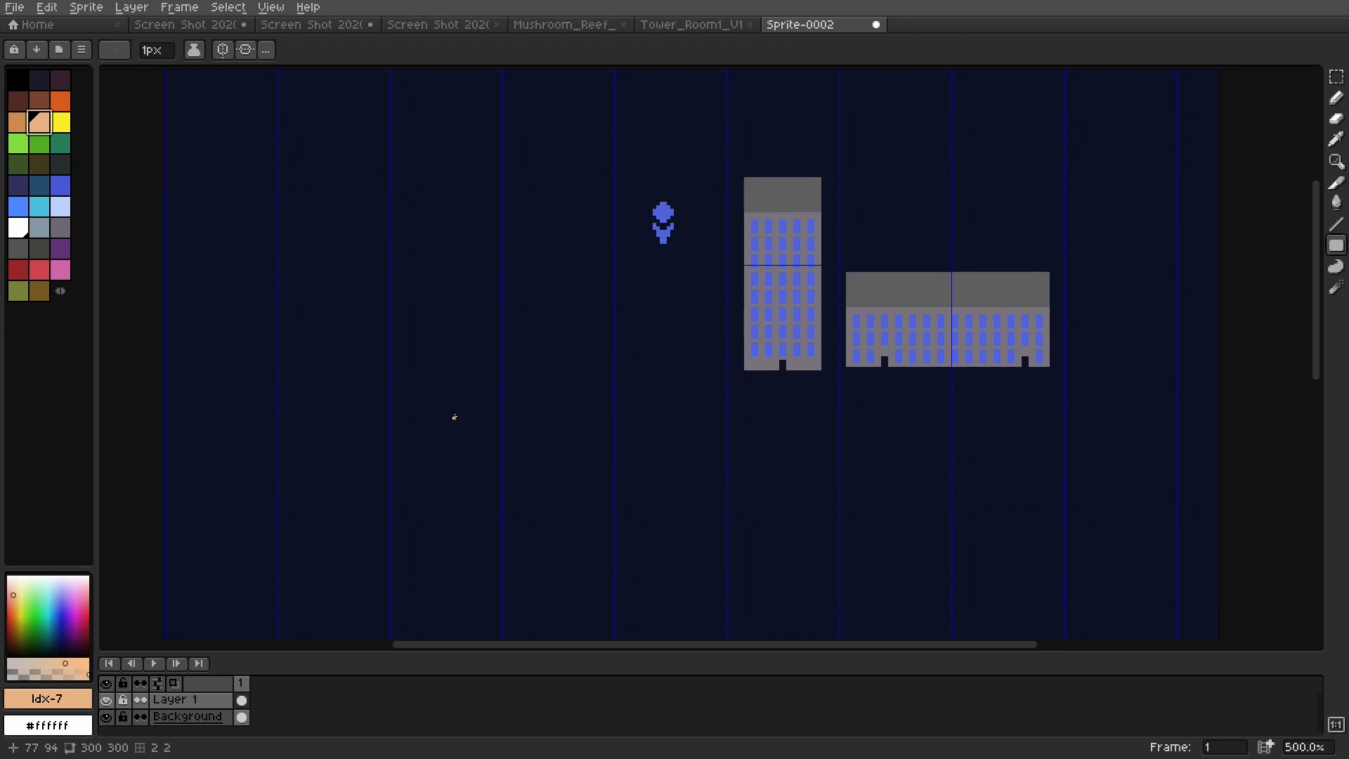
{"action": "scroll", "coordinate": [527, 394], "scroll_direction": "up", "scroll_amount": 5}
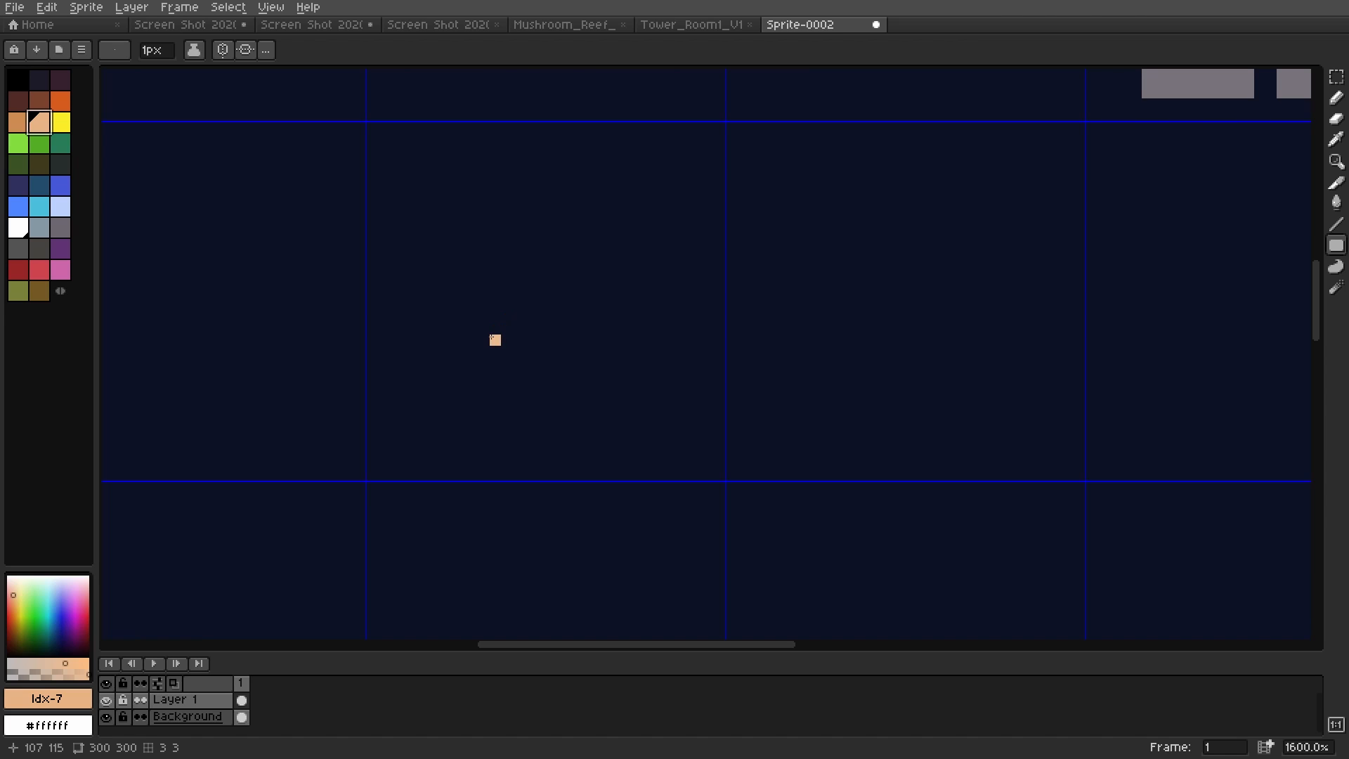
{"action": "left_click_drag", "start_coordinate": [450, 361], "coordinate": [648, 453]}
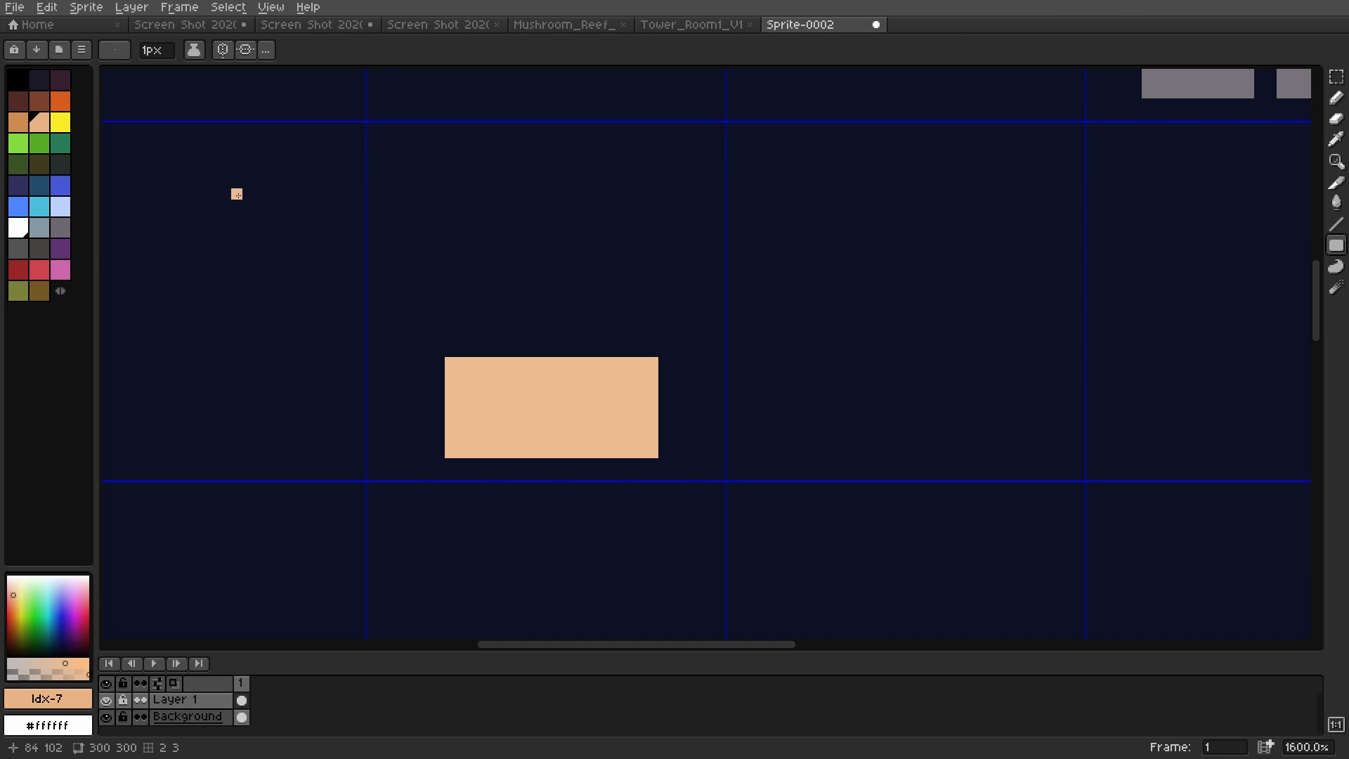
Draw a filled roof rectangle of about 21 × 8 px in dark red Idx-27 on the peach wall, and shift the house 5 px right and 1 px down.
{"action": "left_click", "coordinate": [22, 271]}
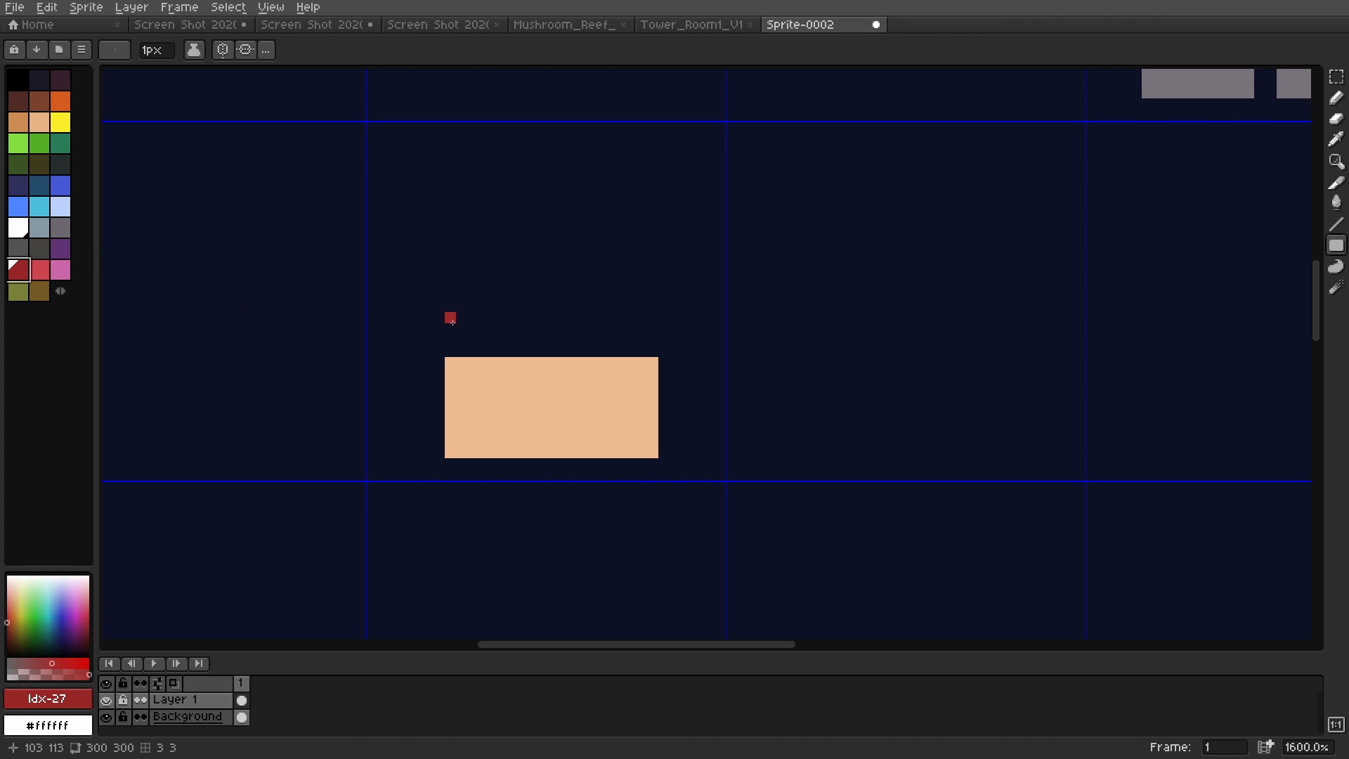
{"action": "left_click_drag", "start_coordinate": [660, 351], "coordinate": [438, 269]}
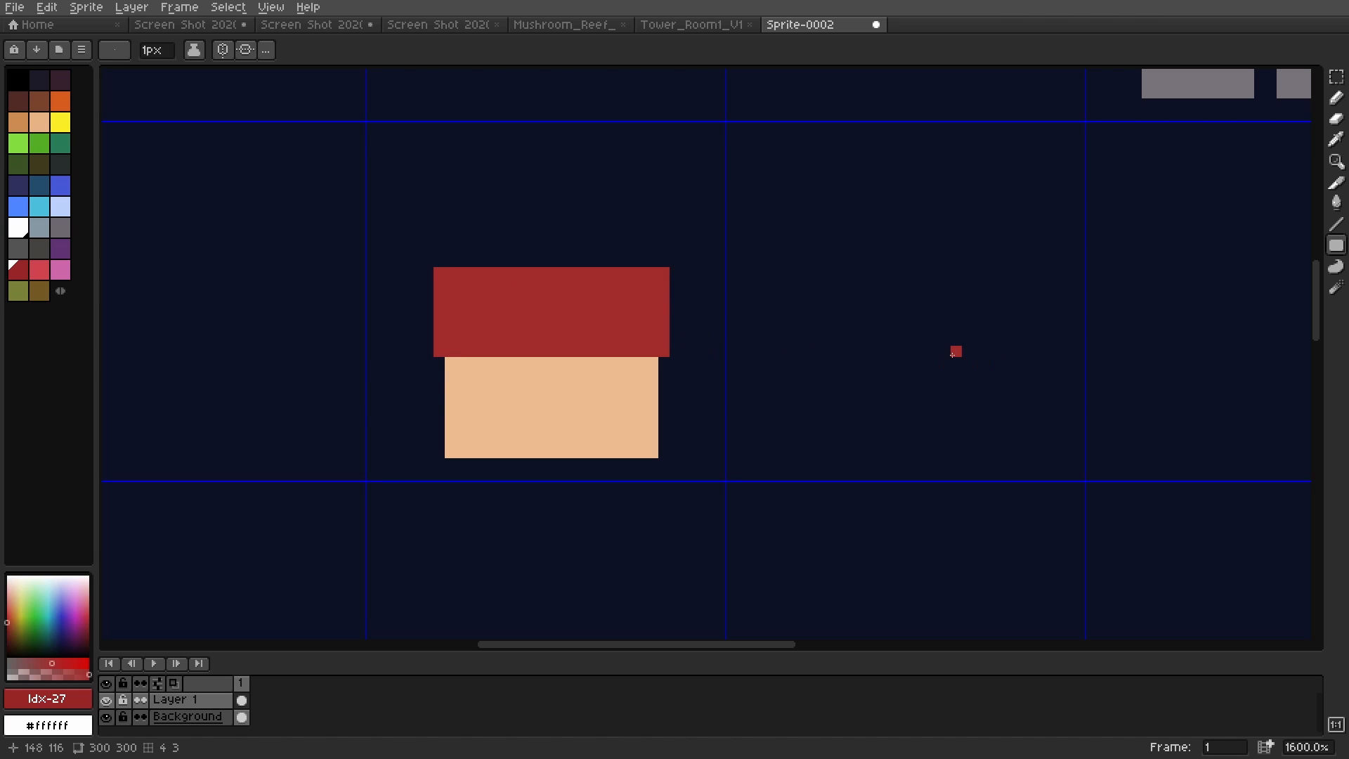
{"action": "left_click", "coordinate": [1337, 77]}
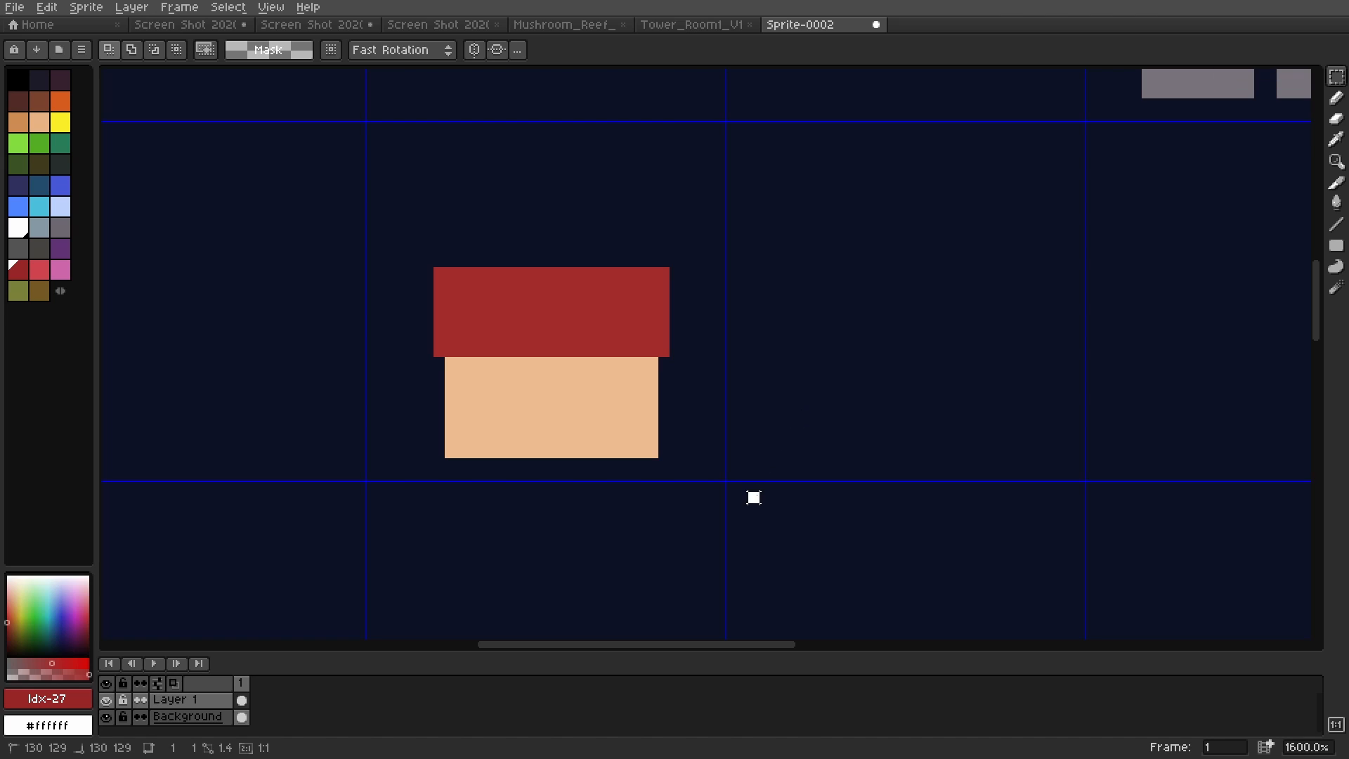
{"action": "left_click_drag", "start_coordinate": [754, 498], "coordinate": [391, 213]}
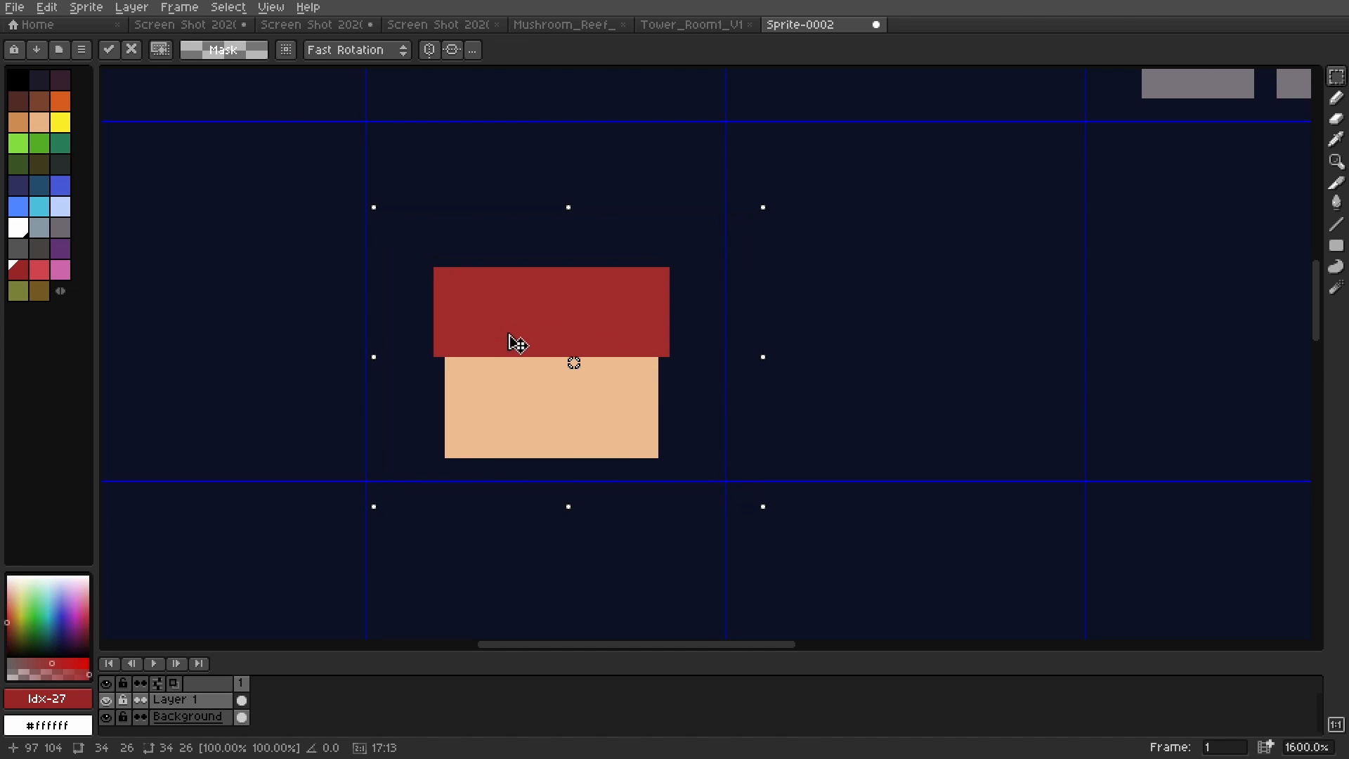
{"action": "left_click_drag", "start_coordinate": [518, 340], "coordinate": [573, 351]}
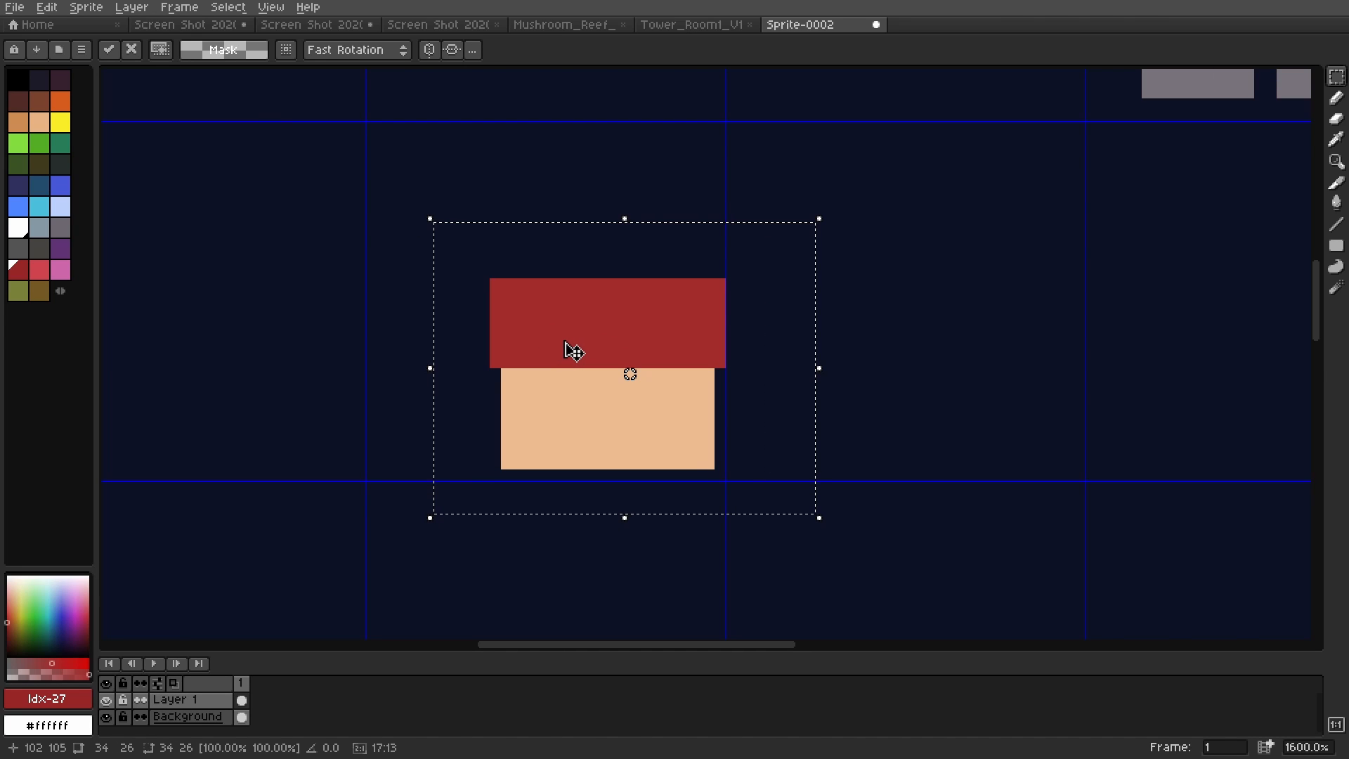
{"action": "left_click", "coordinate": [1080, 487]}
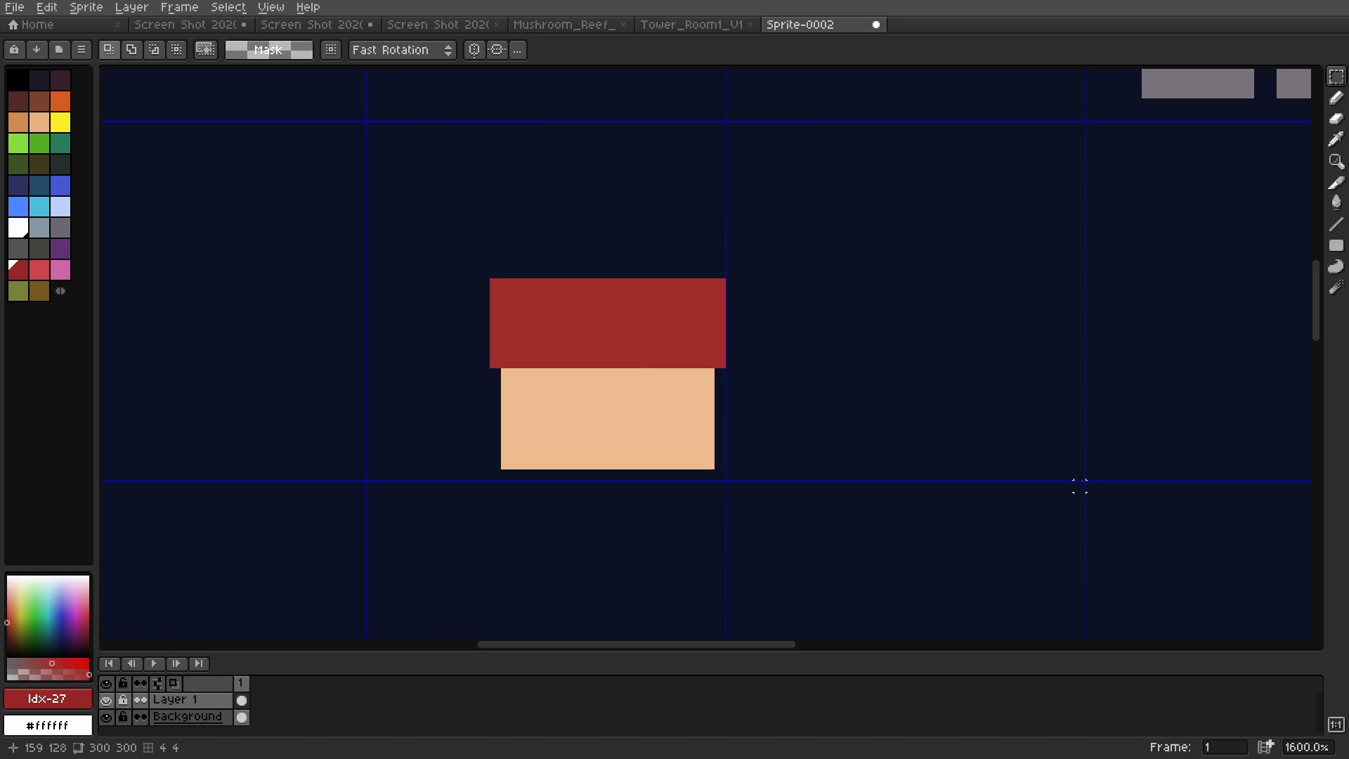
Sample the wall peach #eec39a and extend the house to the left with a filled wing of about 10 × 7 px along its base.
{"action": "left_click", "coordinate": [1339, 140]}
{"action": "left_click", "coordinate": [640, 371]}
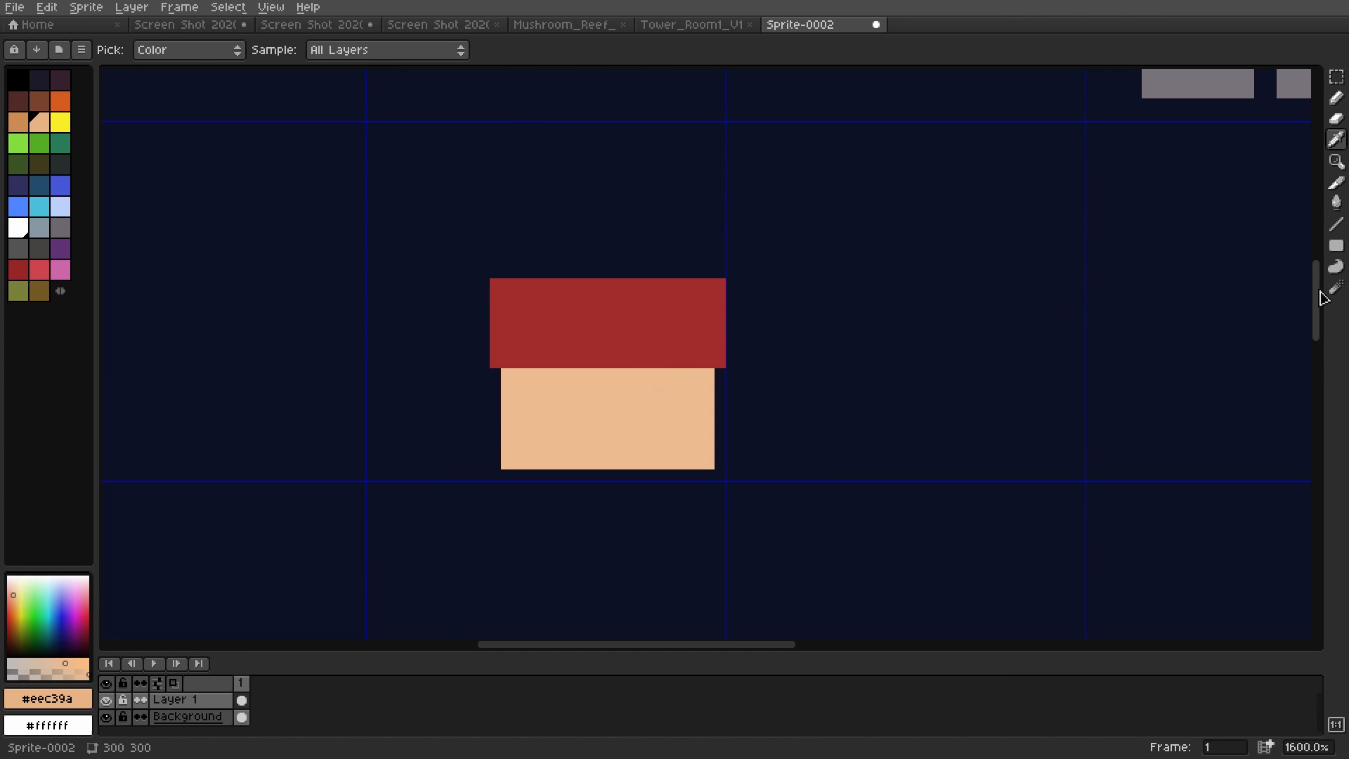
{"action": "left_click", "coordinate": [1337, 246]}
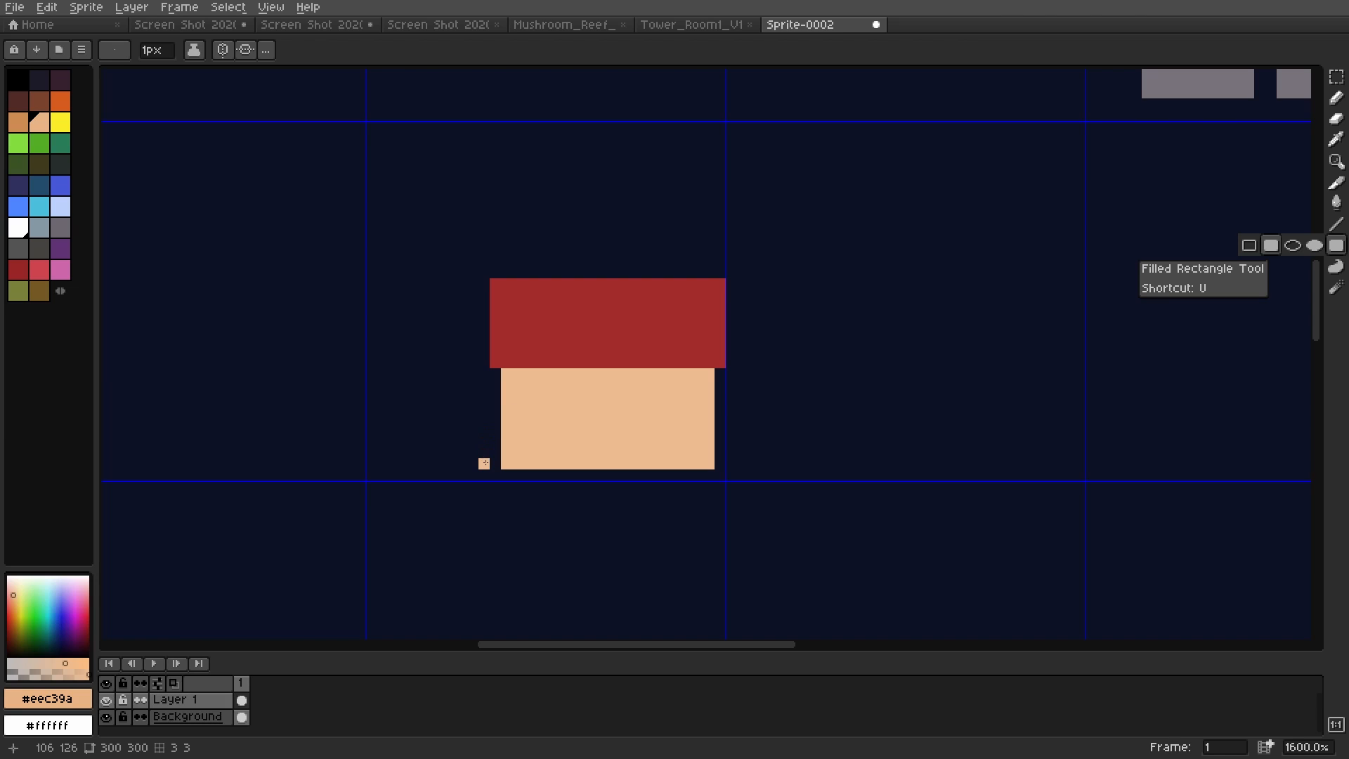
{"action": "left_click_drag", "start_coordinate": [485, 463], "coordinate": [389, 394]}
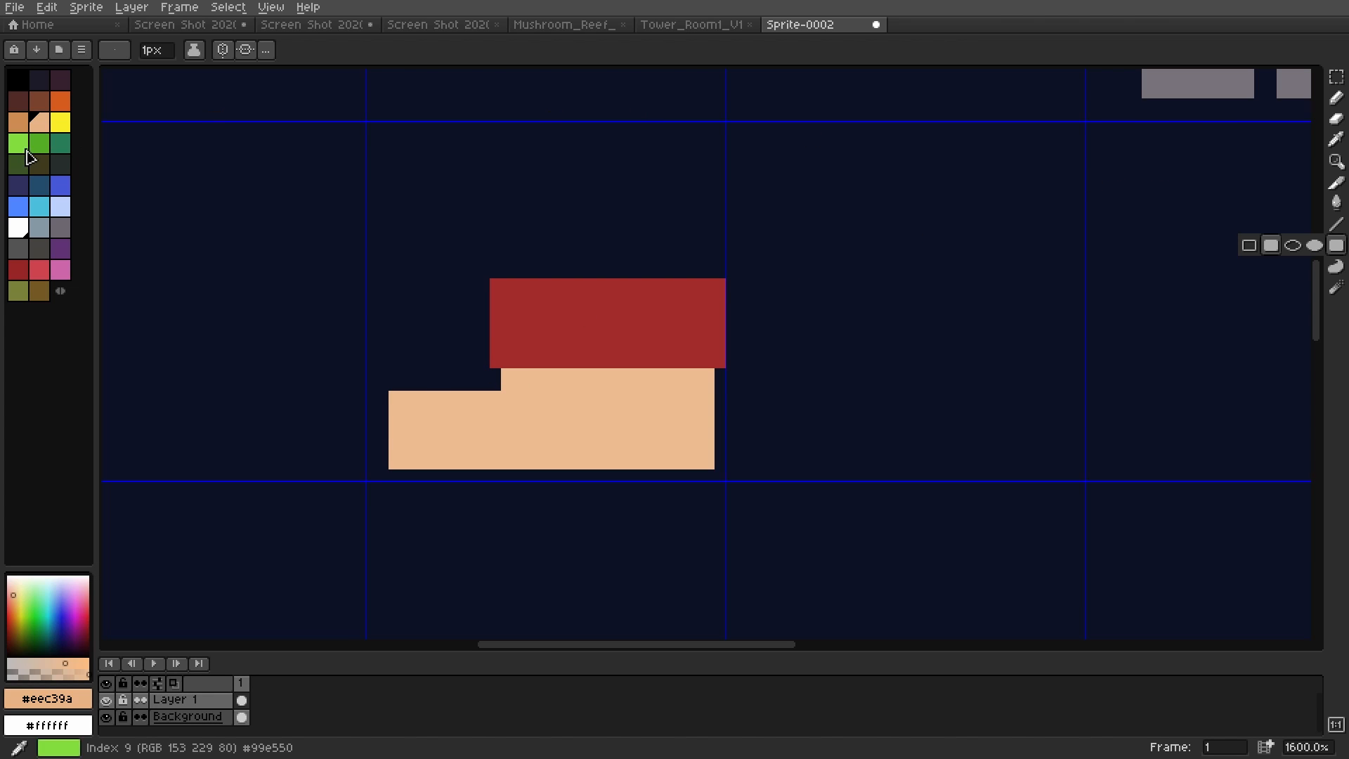
Draw a filled roof of about 11 × 8 px in dark red Idx-27 over the lower left wing, overhanging its outer edge by 1 px.
{"action": "left_click", "coordinate": [19, 270]}
{"action": "left_click_drag", "start_coordinate": [383, 385], "coordinate": [497, 303]}
{"action": "left_click", "coordinate": [712, 370]}
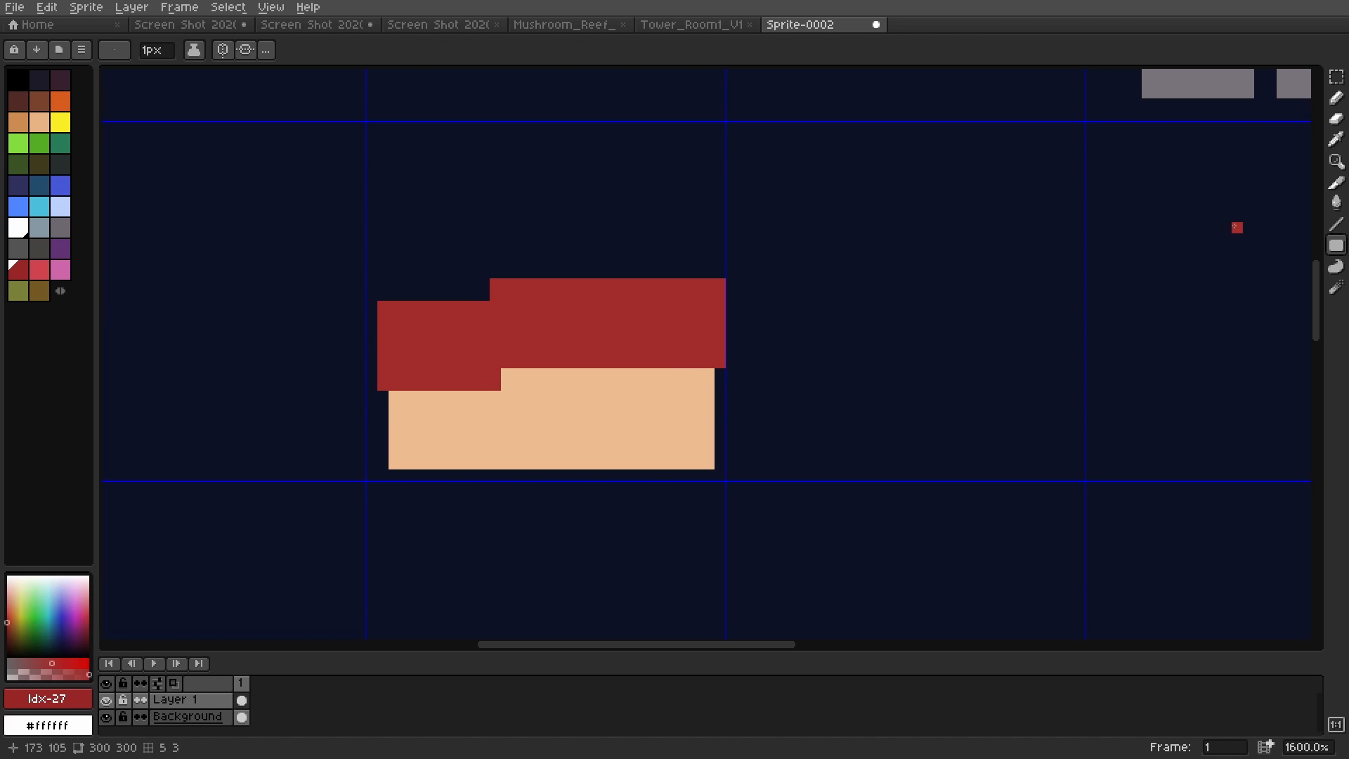
Cut a 3 × 3 px doorway into the base of the house's main wall.
{"action": "left_click", "coordinate": [1337, 77]}
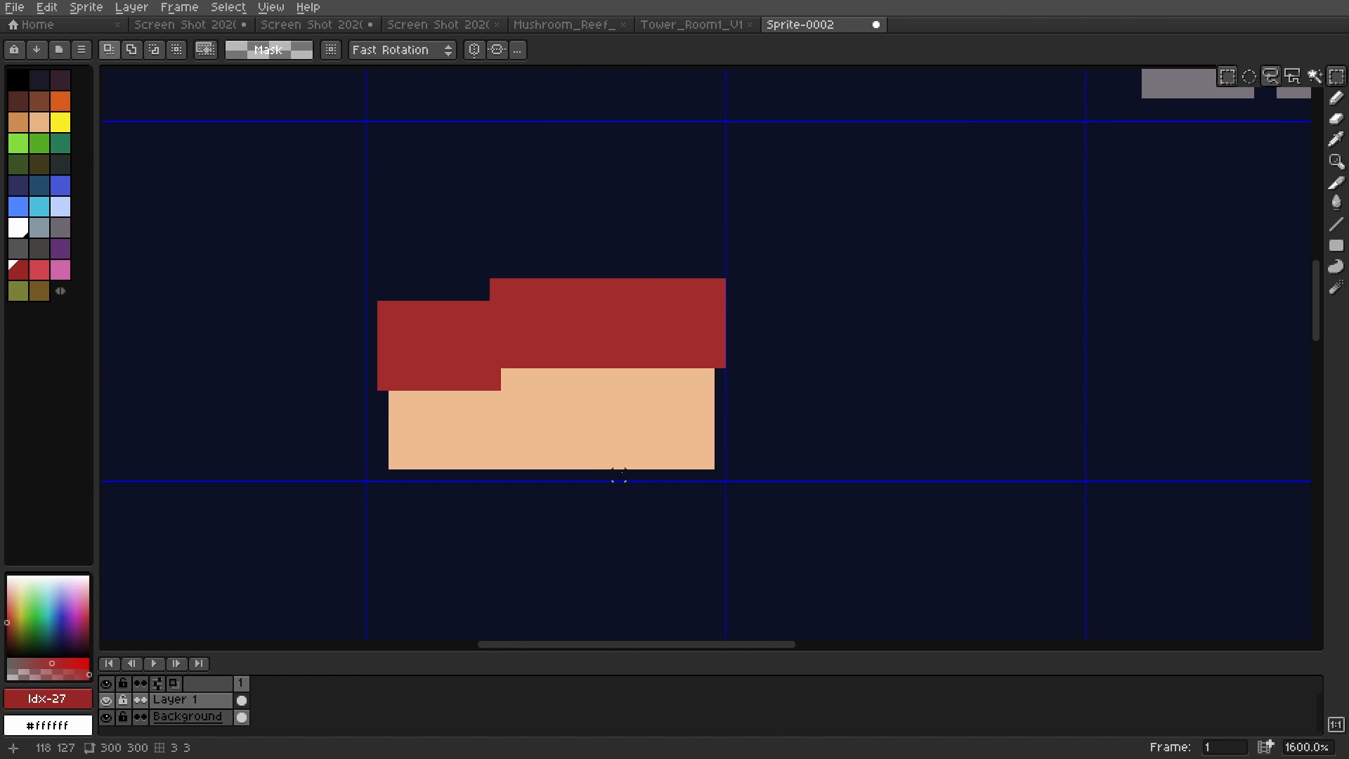
{"action": "left_click_drag", "start_coordinate": [618, 476], "coordinate": [592, 436]}
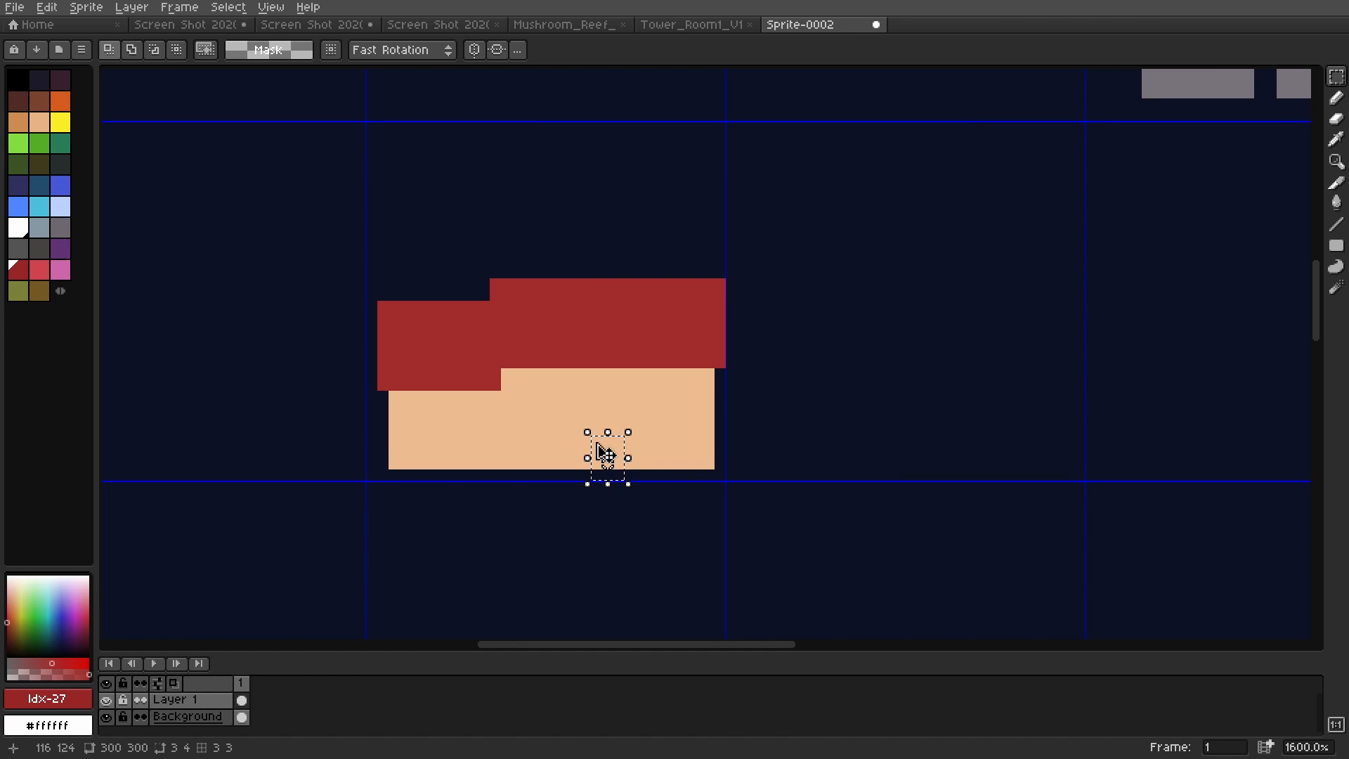
{"action": "key", "text": "Delete"}
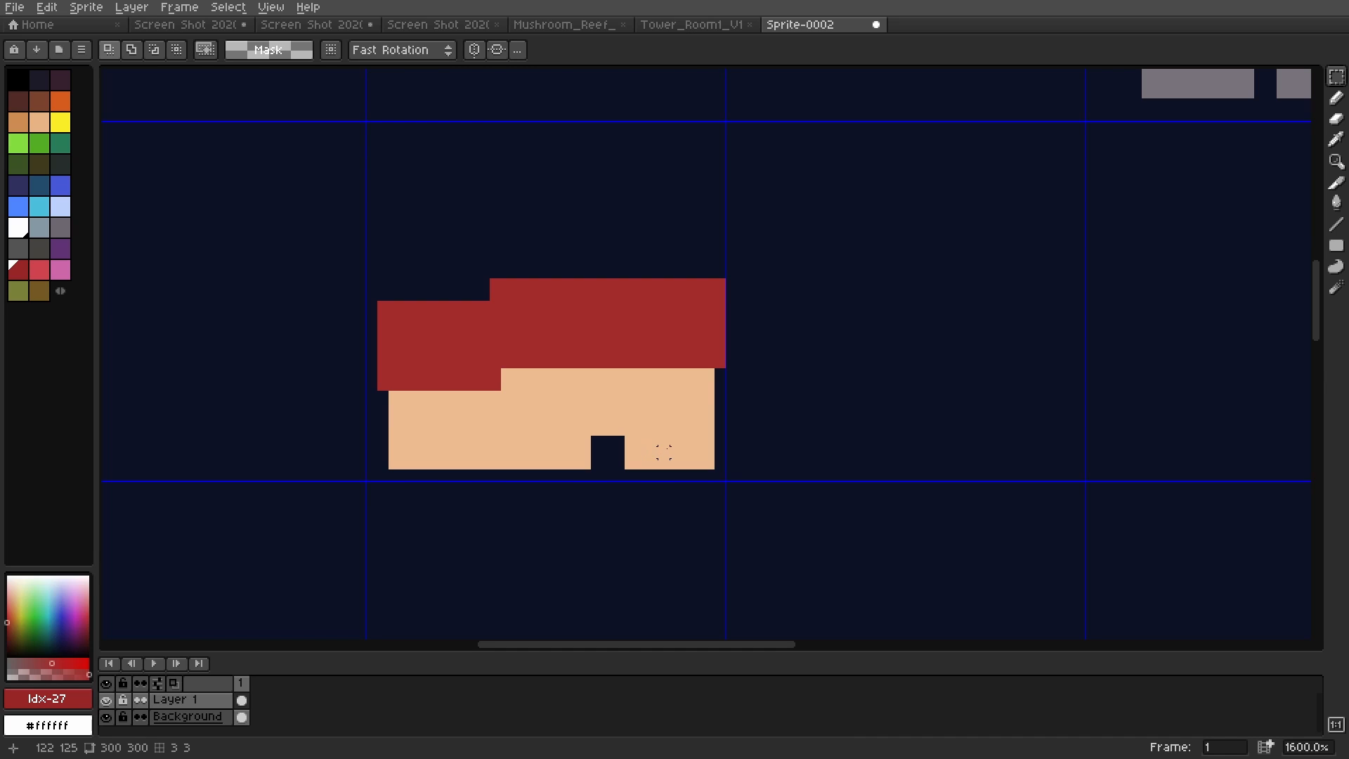
Cut five 3 × 3 px windows into the main wall: one on each side of the doorway and three in a row above.
{"action": "left_click_drag", "start_coordinate": [664, 453], "coordinate": [687, 431]}
{"action": "key", "text": "Delete"}
{"action": "mouse_move", "coordinate": [552, 441]}
{"action": "left_mouse_down"}
{"action": "mouse_move", "coordinate": [534, 430]}
{"action": "mouse_move", "coordinate": [529, 453]}
{"action": "mouse_move", "coordinate": [542, 454]}
{"action": "left_mouse_up"}
{"action": "key", "text": "ctrl+d"}
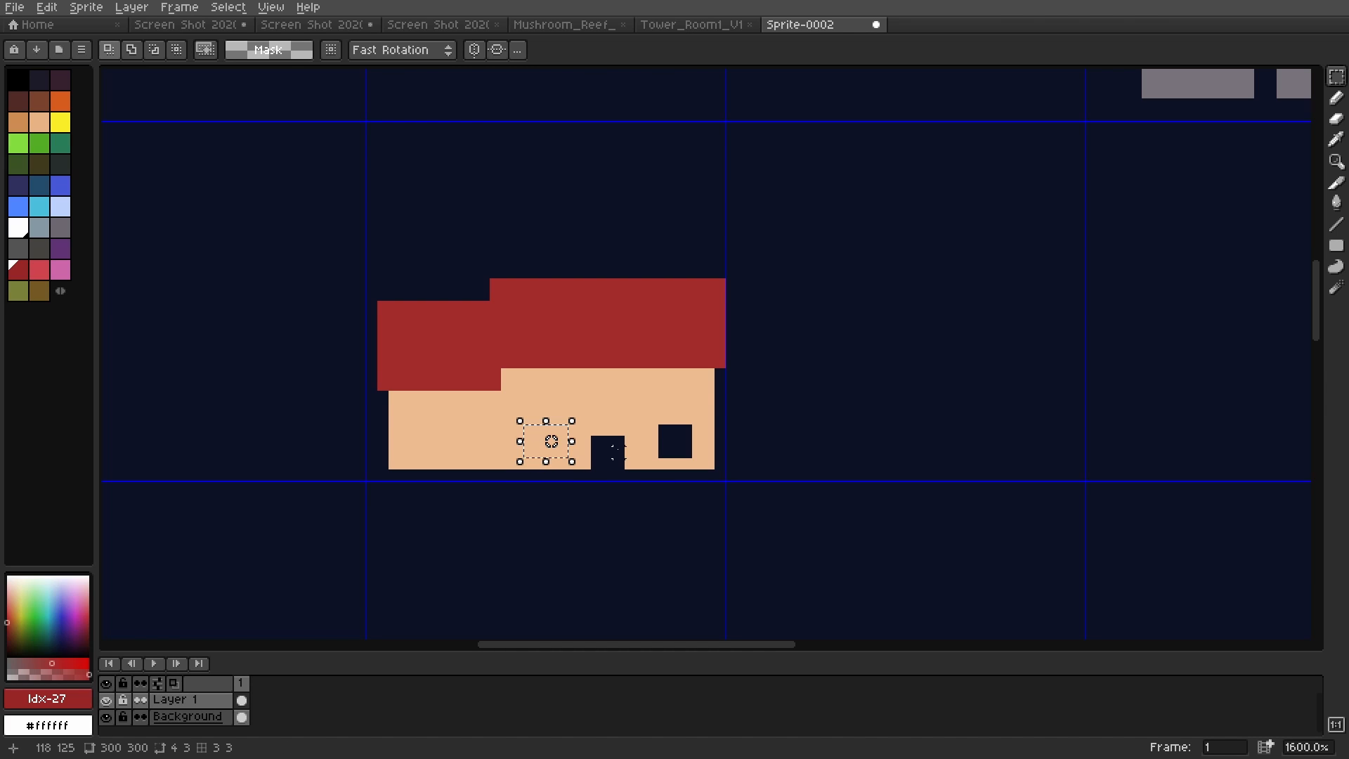
{"action": "key", "text": "ctrl+d"}
{"action": "mouse_move", "coordinate": [551, 441]}
{"action": "left_mouse_down"}
{"action": "mouse_move", "coordinate": [541, 430]}
{"action": "mouse_move", "coordinate": [537, 449]}
{"action": "mouse_move", "coordinate": [554, 458]}
{"action": "left_mouse_up"}
{"action": "left_click", "coordinate": [551, 407]}
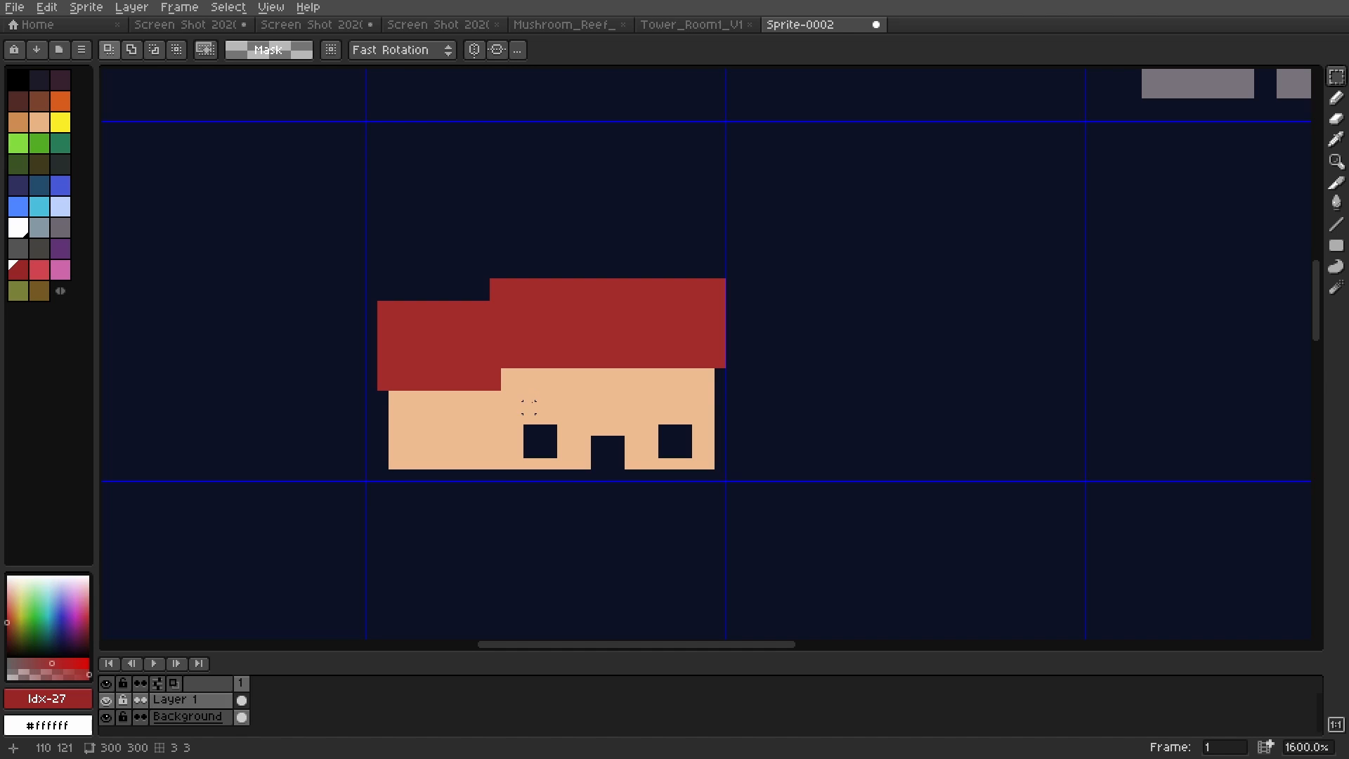
{"action": "left_click_drag", "start_coordinate": [529, 407], "coordinate": [552, 385]}
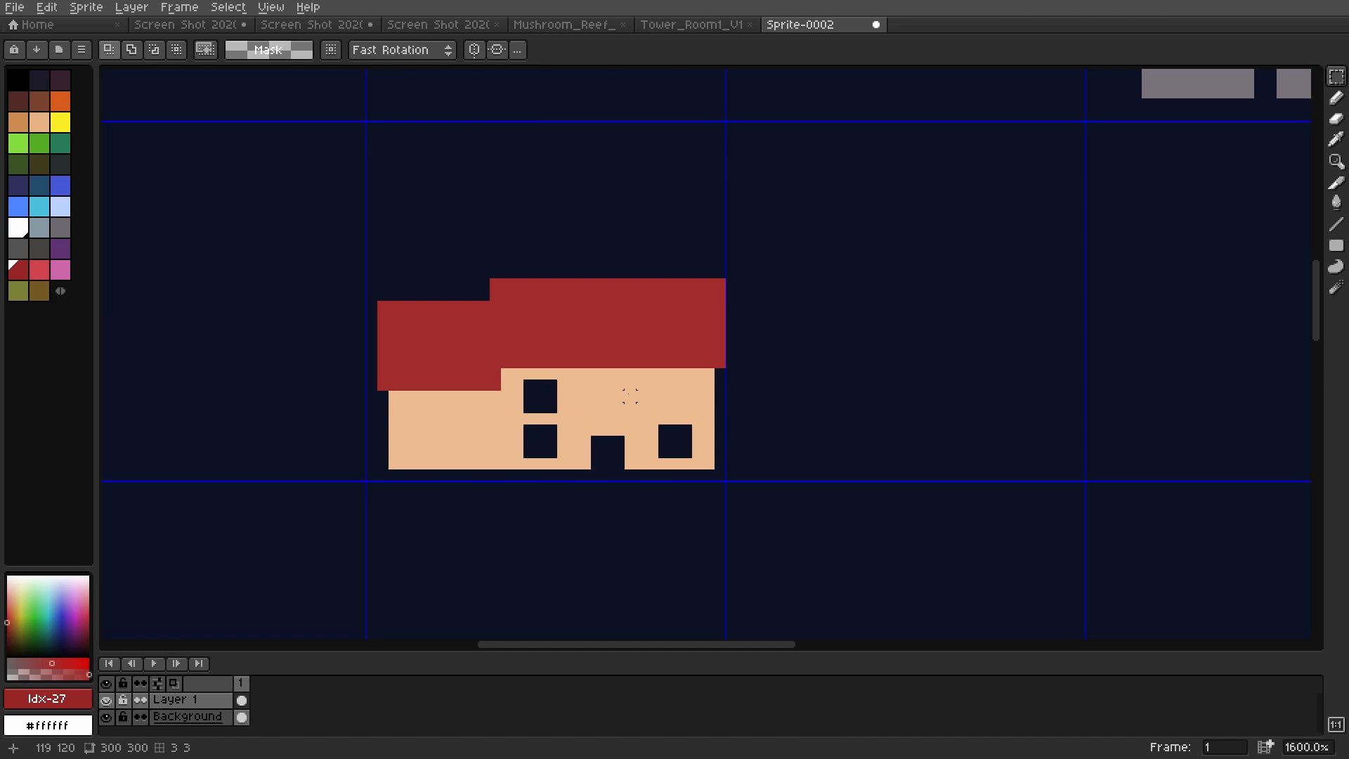
{"action": "mouse_move", "coordinate": [664, 408]}
{"action": "left_mouse_down"}
{"action": "mouse_move", "coordinate": [687, 385]}
{"action": "mouse_move", "coordinate": [598, 385]}
{"action": "left_mouse_up"}
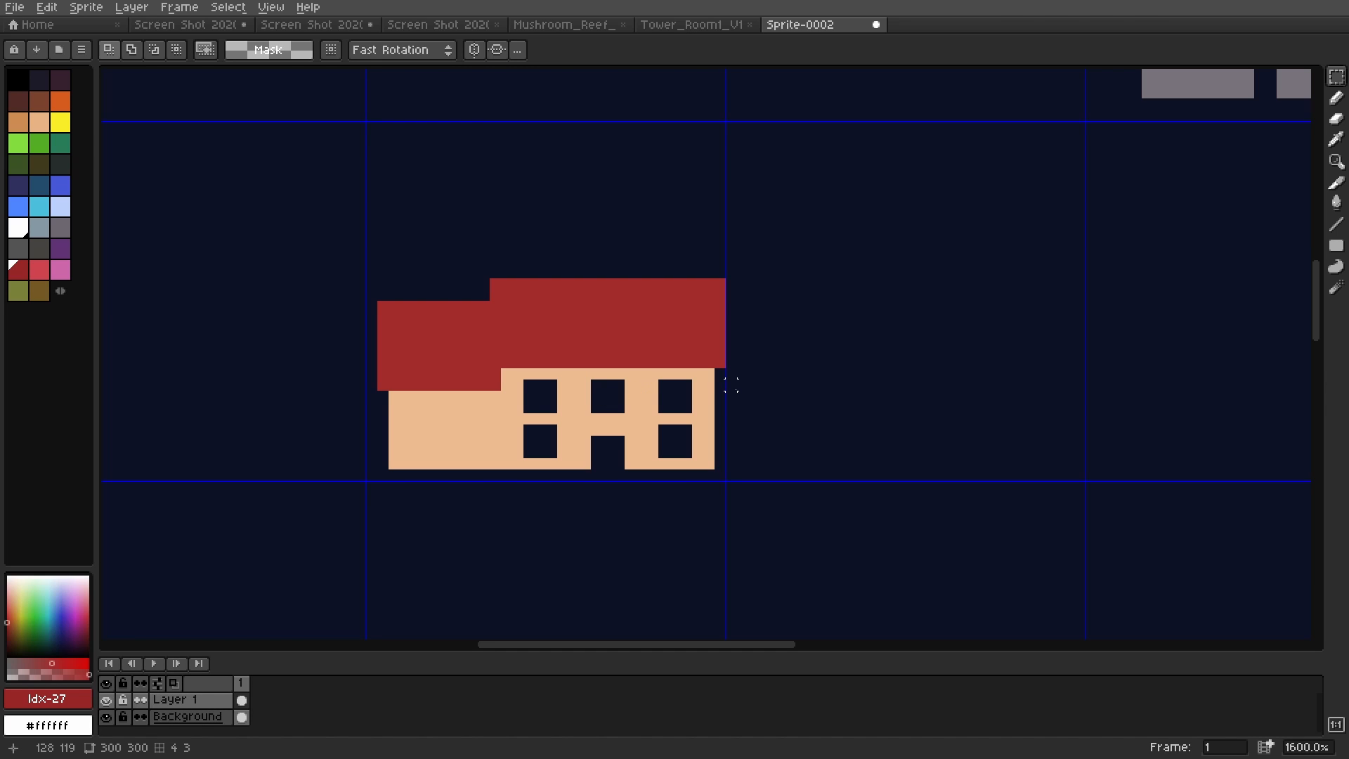
Cut a 6 × 6 px garage opening into the base of the left wing.
{"action": "left_click_drag", "start_coordinate": [417, 463], "coordinate": [473, 410]}
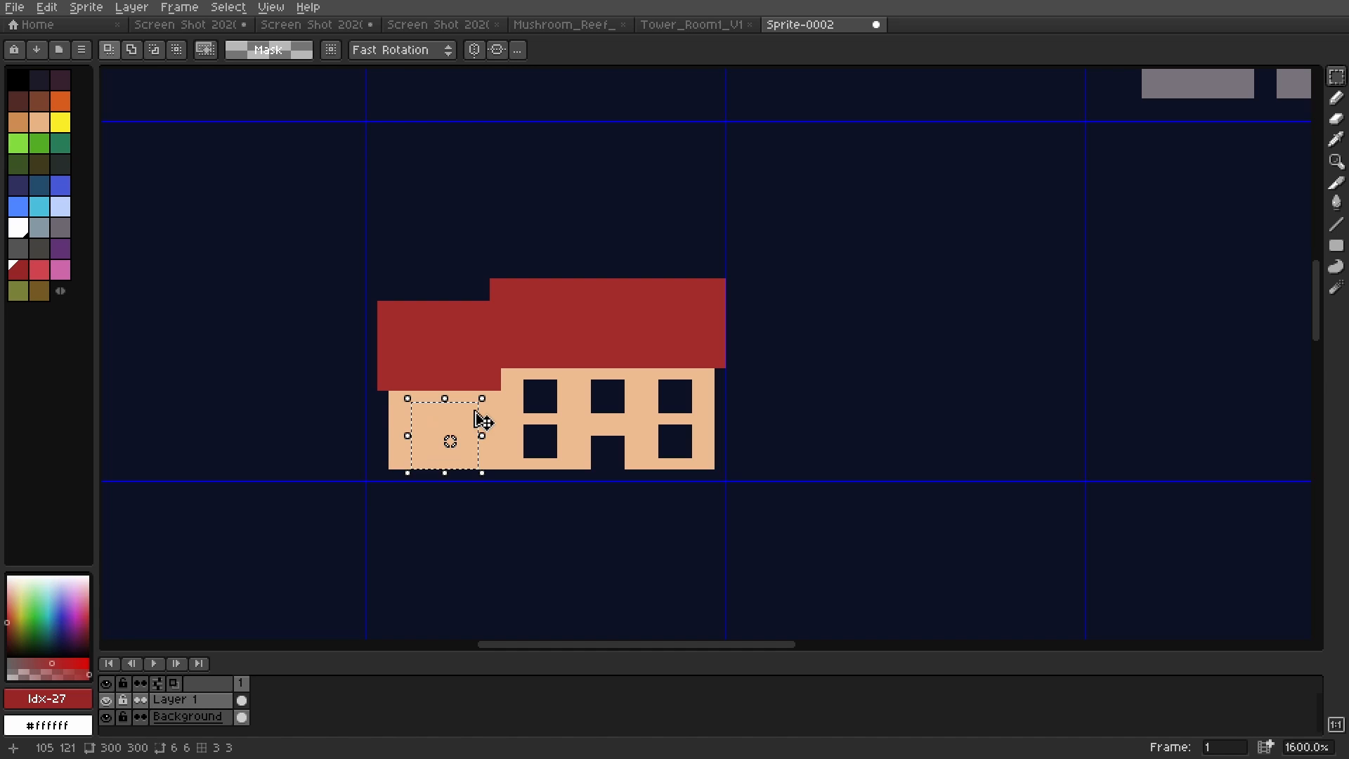
{"action": "key", "text": "Delete"}
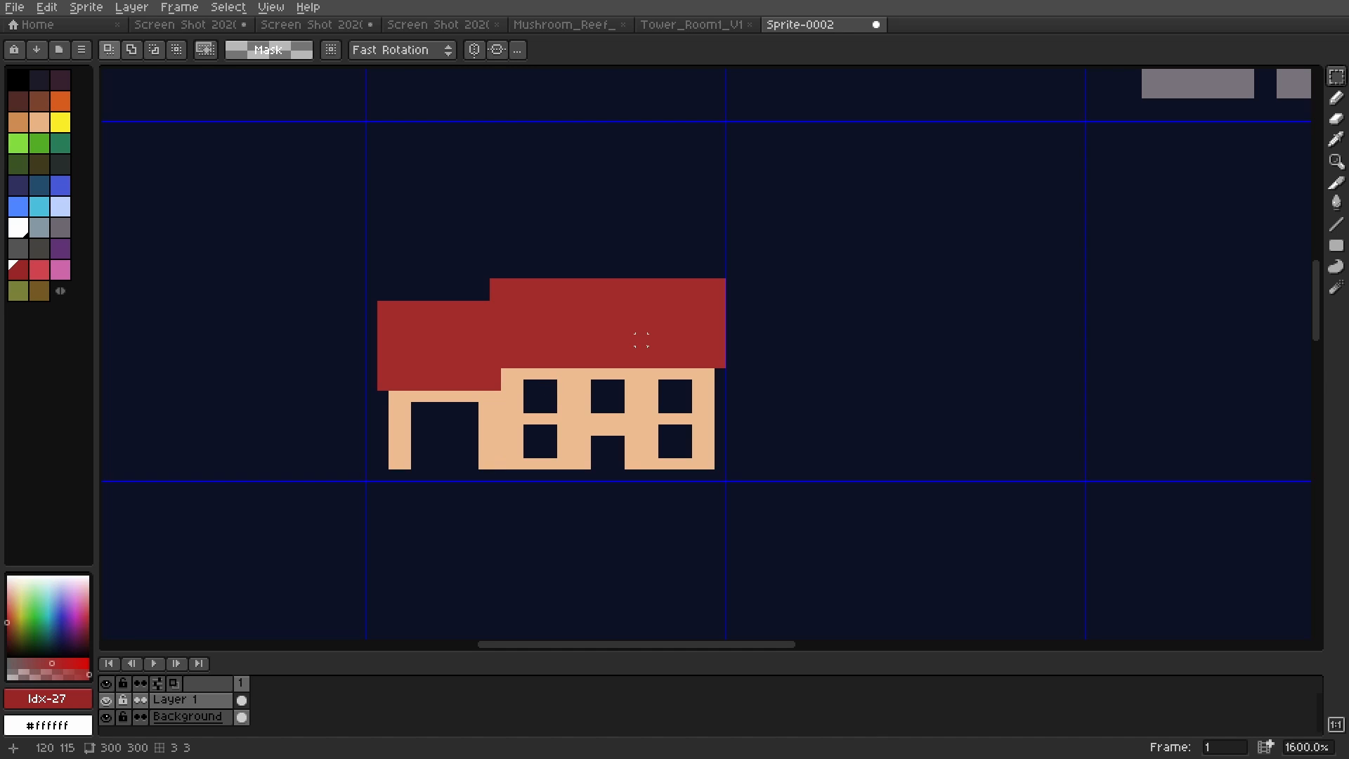
{"action": "scroll", "coordinate": [868, 330], "scroll_direction": "down", "scroll_amount": 1}
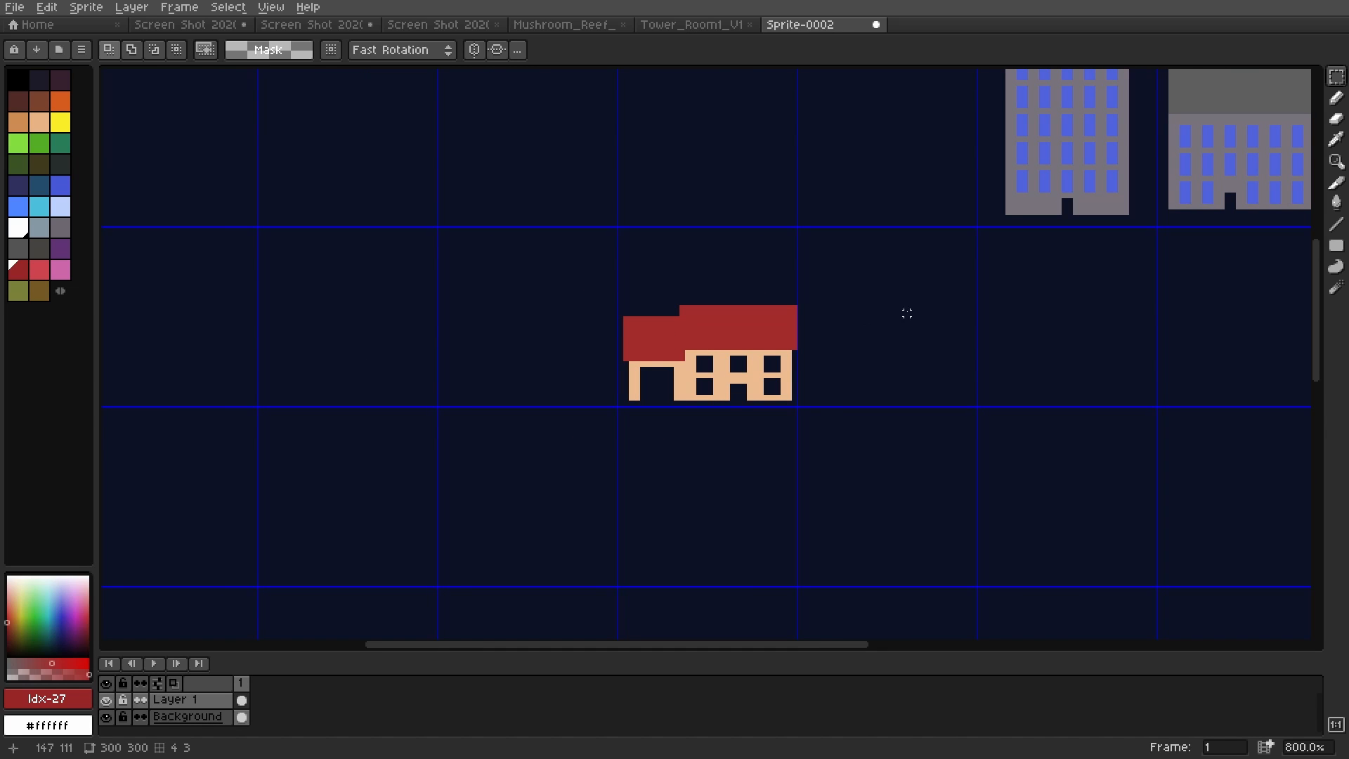
Darken red Idx-28 to HSV value 31 and draw a 1 px horizontal line across each roof section, two pixels below its upper edge.
{"action": "scroll", "coordinate": [772, 352], "scroll_direction": "up", "scroll_amount": 5}
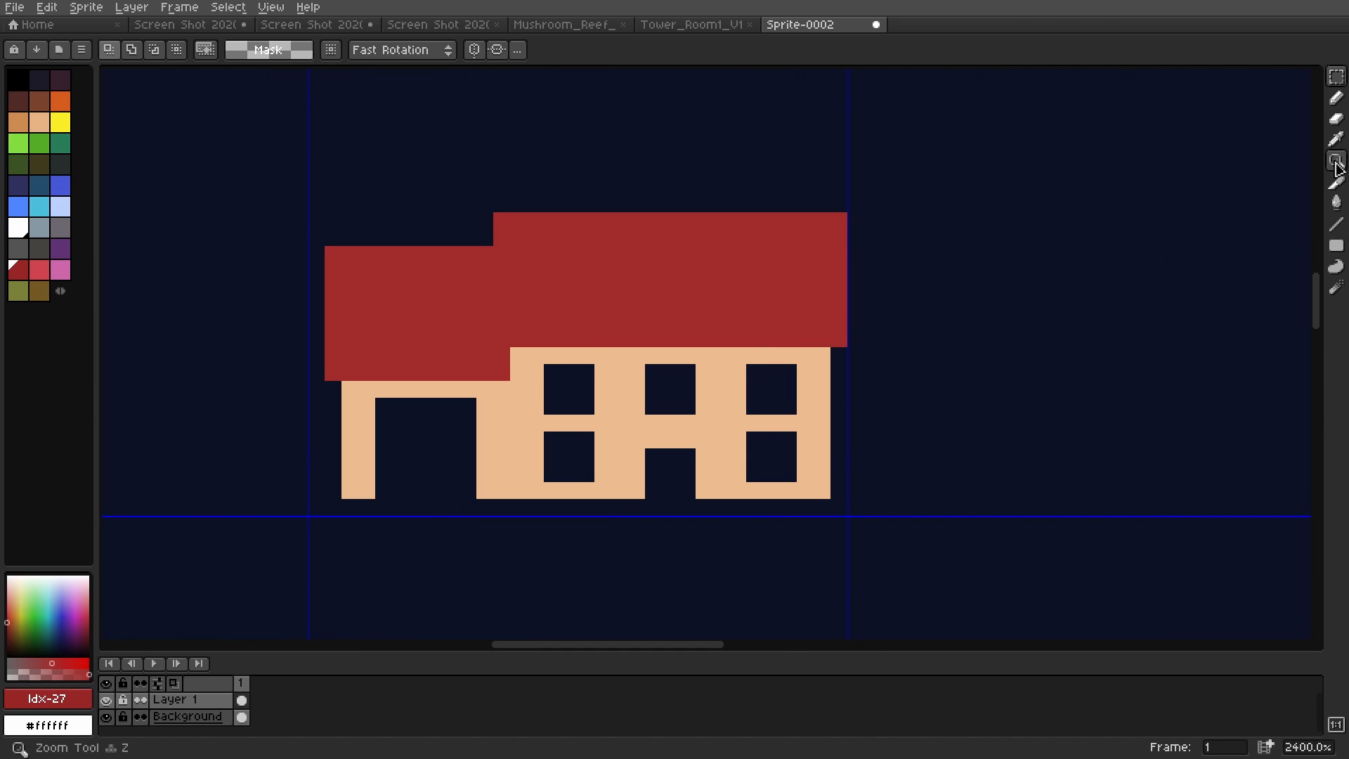
{"action": "left_click", "coordinate": [40, 272]}
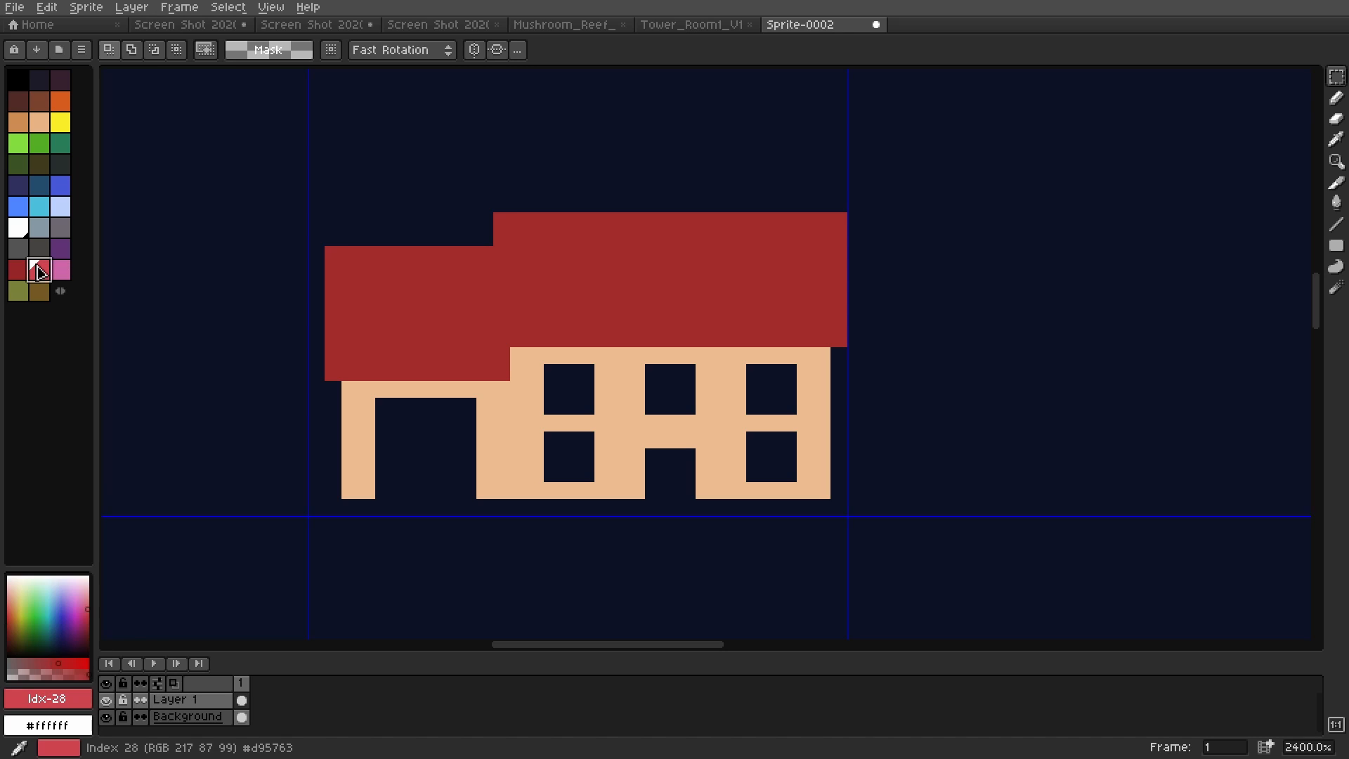
{"action": "left_click", "coordinate": [1337, 224]}
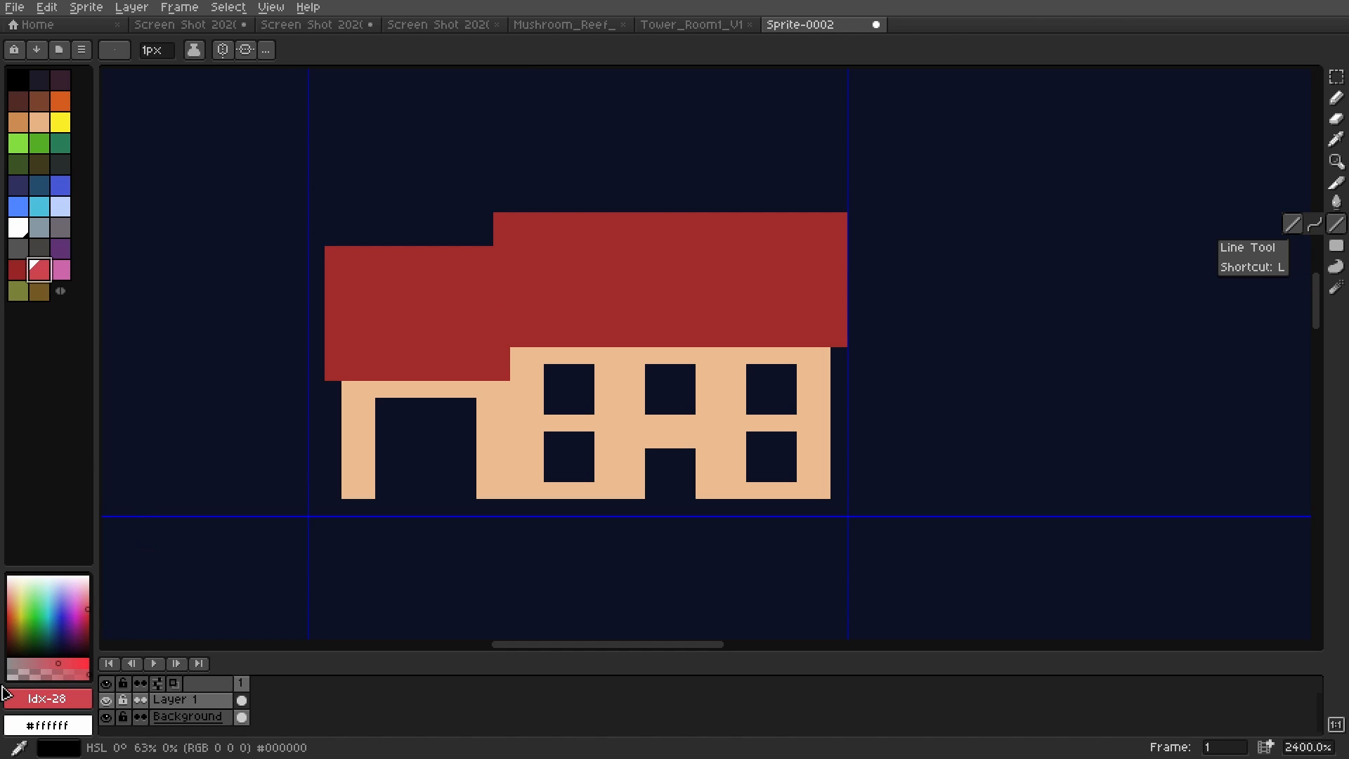
{"action": "left_click", "coordinate": [47, 699]}
{"action": "left_click", "coordinate": [68, 572]}
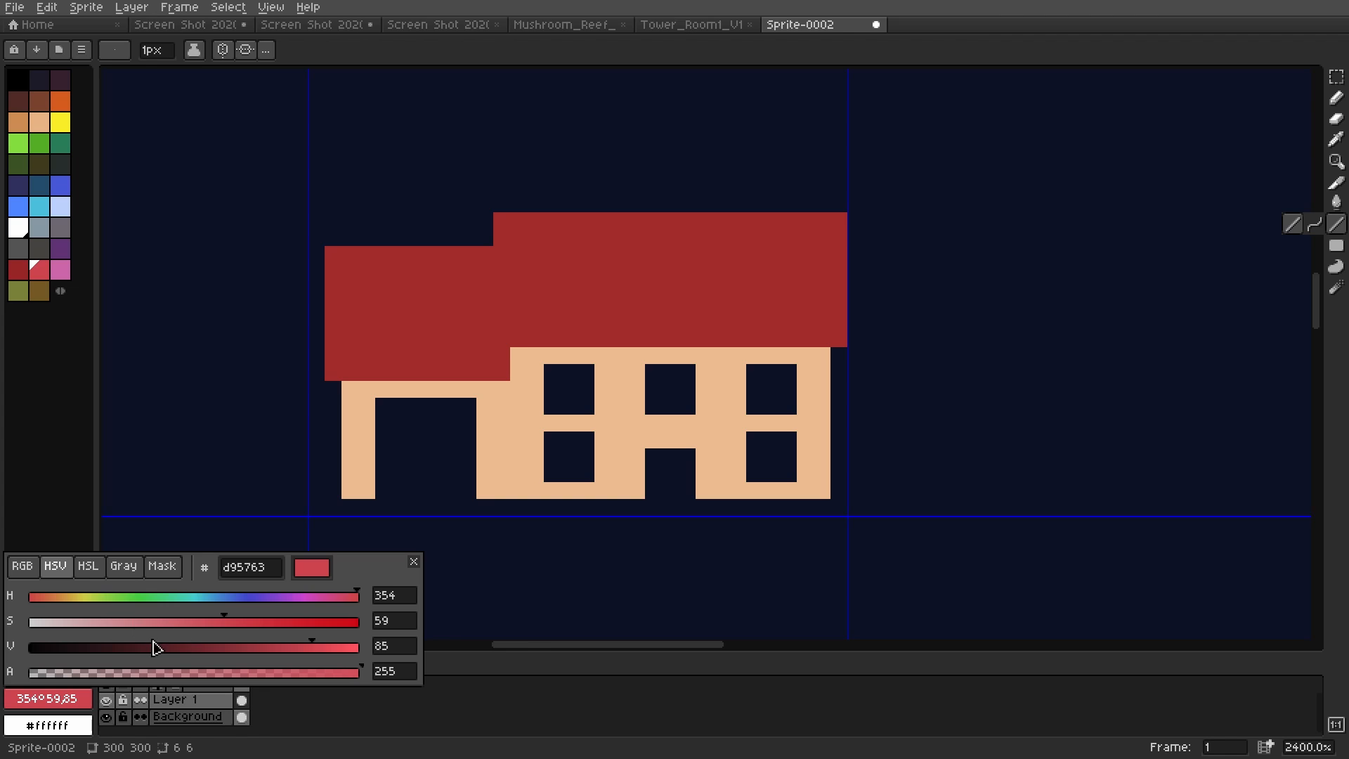
{"action": "left_click_drag", "start_coordinate": [157, 645], "coordinate": [132, 646]}
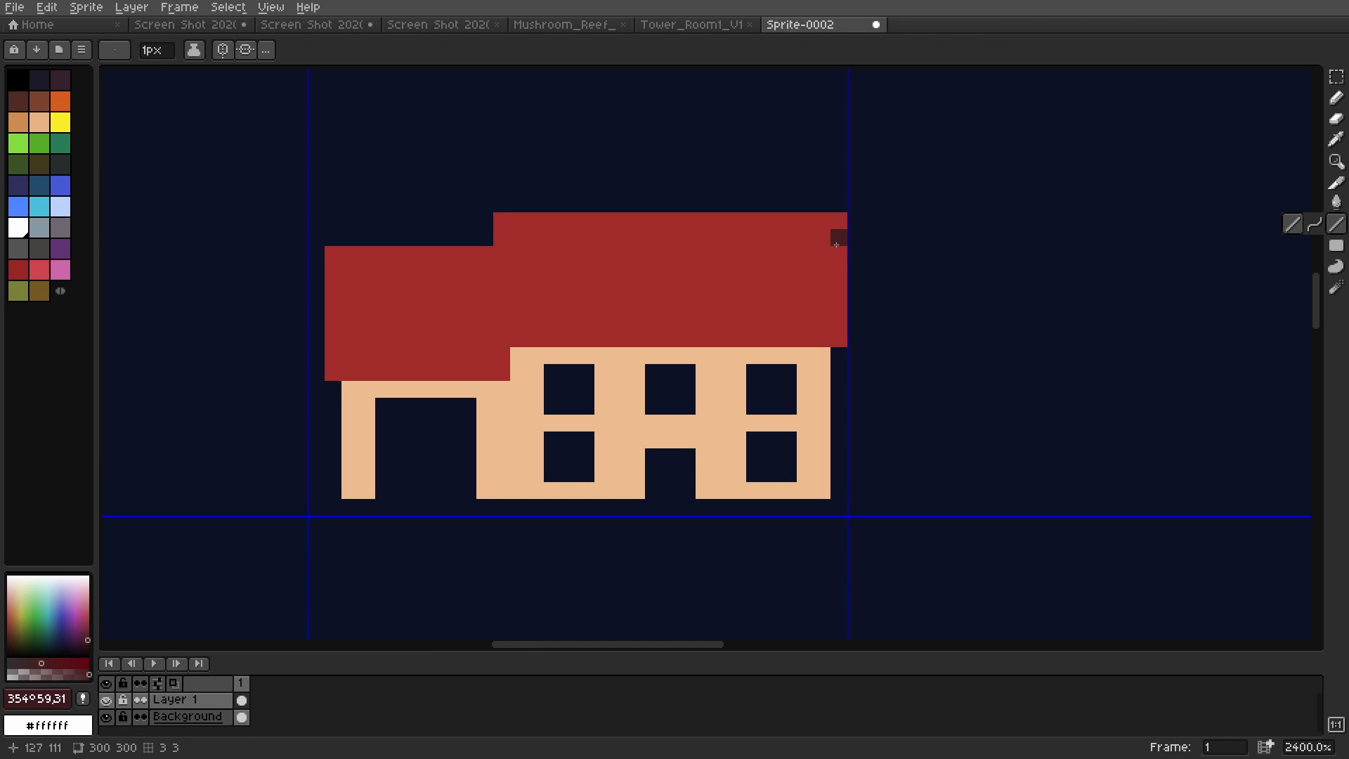
{"action": "mouse_move", "coordinate": [837, 251]}
{"action": "left_mouse_down"}
{"action": "mouse_move", "coordinate": [528, 238]}
{"action": "mouse_move", "coordinate": [336, 284]}
{"action": "left_mouse_up"}
{"action": "scroll", "coordinate": [703, 270], "scroll_direction": "down", "scroll_amount": 1}
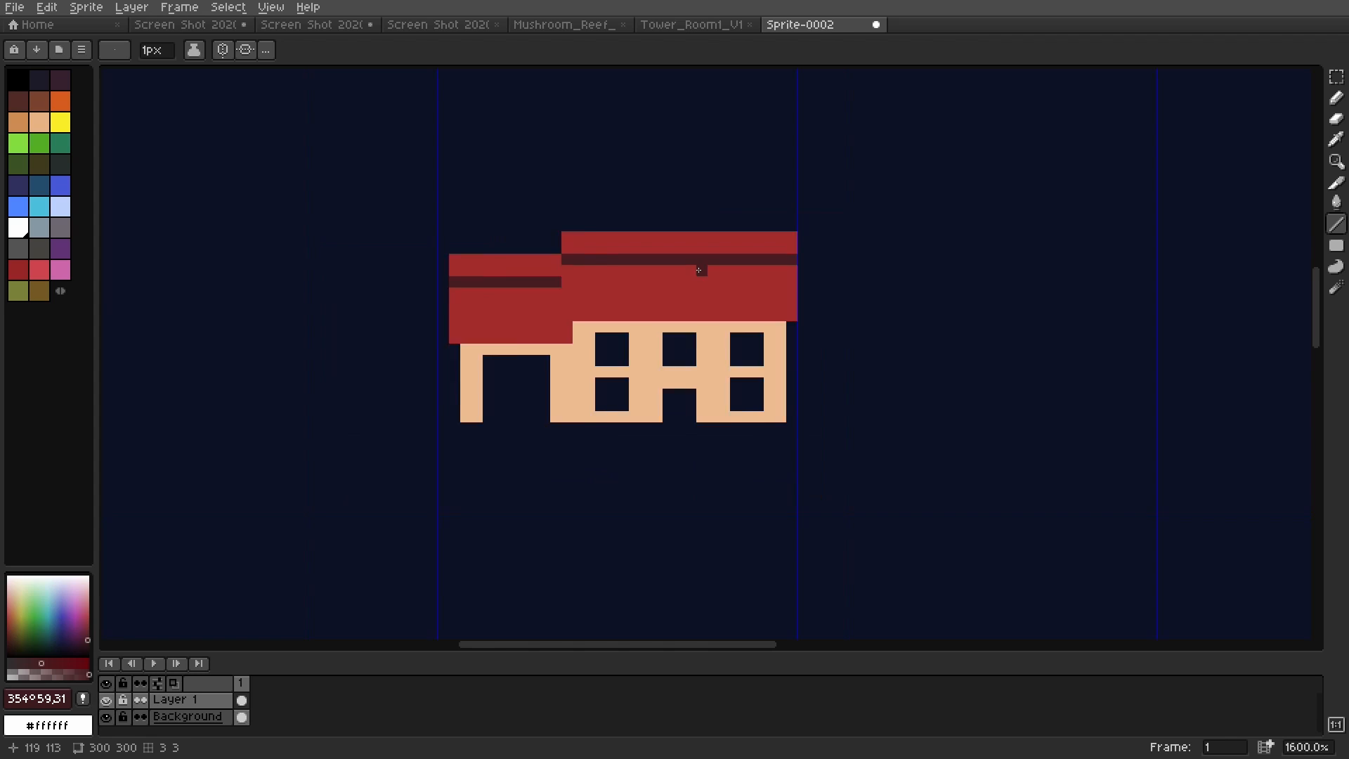
{"action": "scroll", "coordinate": [699, 270], "scroll_direction": "down", "scroll_amount": 3}
{"action": "scroll", "coordinate": [901, 256], "scroll_direction": "up", "scroll_amount": 2}
{"action": "scroll", "coordinate": [901, 257], "scroll_direction": "right", "scroll_amount": 2}
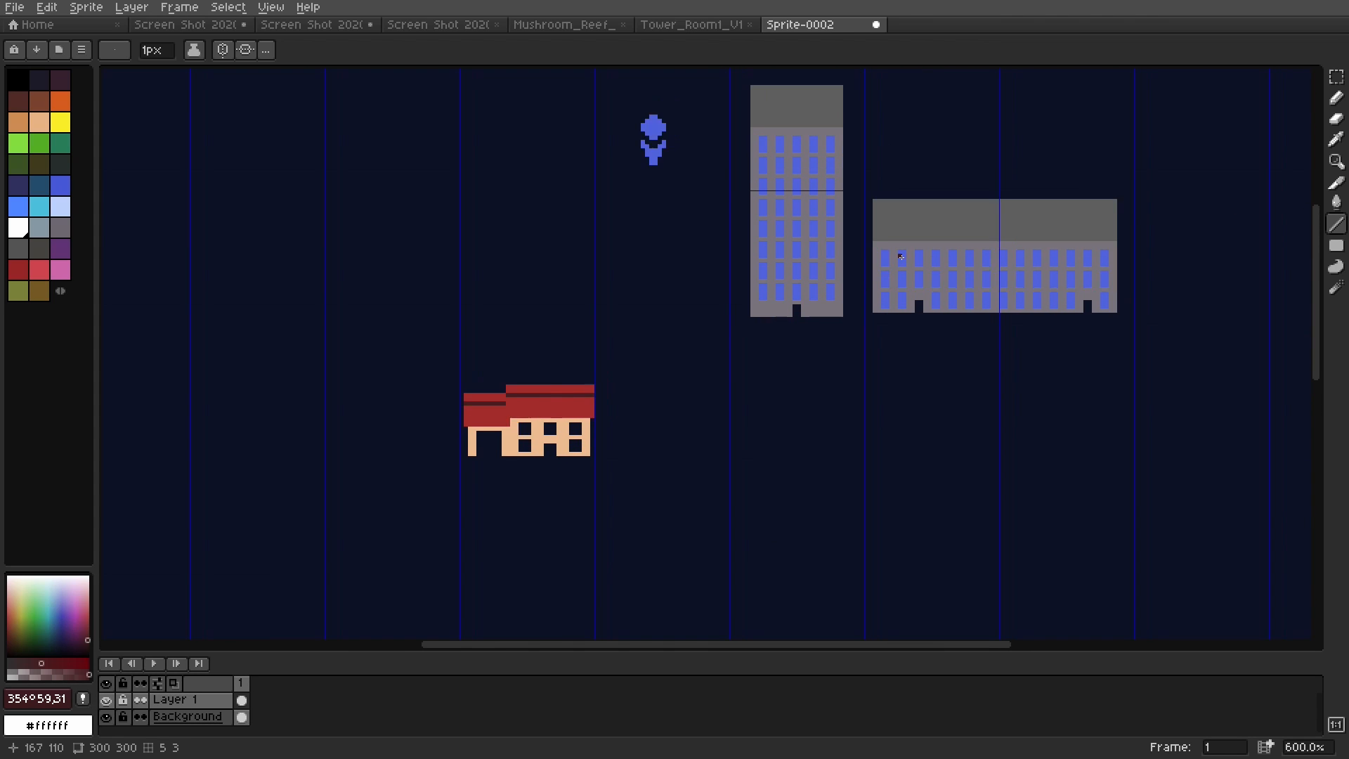
{"action": "scroll", "coordinate": [901, 256], "scroll_direction": "up", "scroll_amount": 2}
{"action": "scroll", "coordinate": [901, 257], "scroll_direction": "right", "scroll_amount": 1}
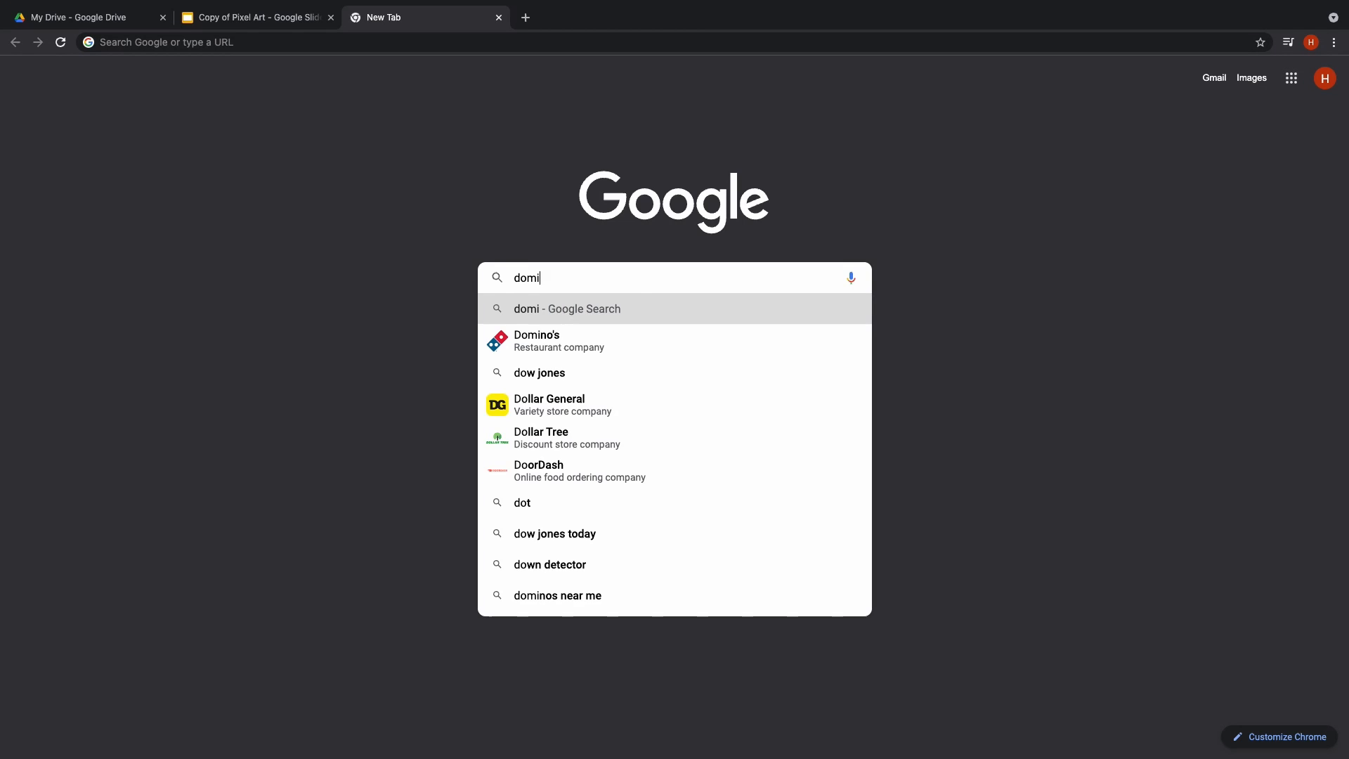
Switch to Chrome and search Google for "dominoes pizza place".
{"action": "type", "text": "os"}
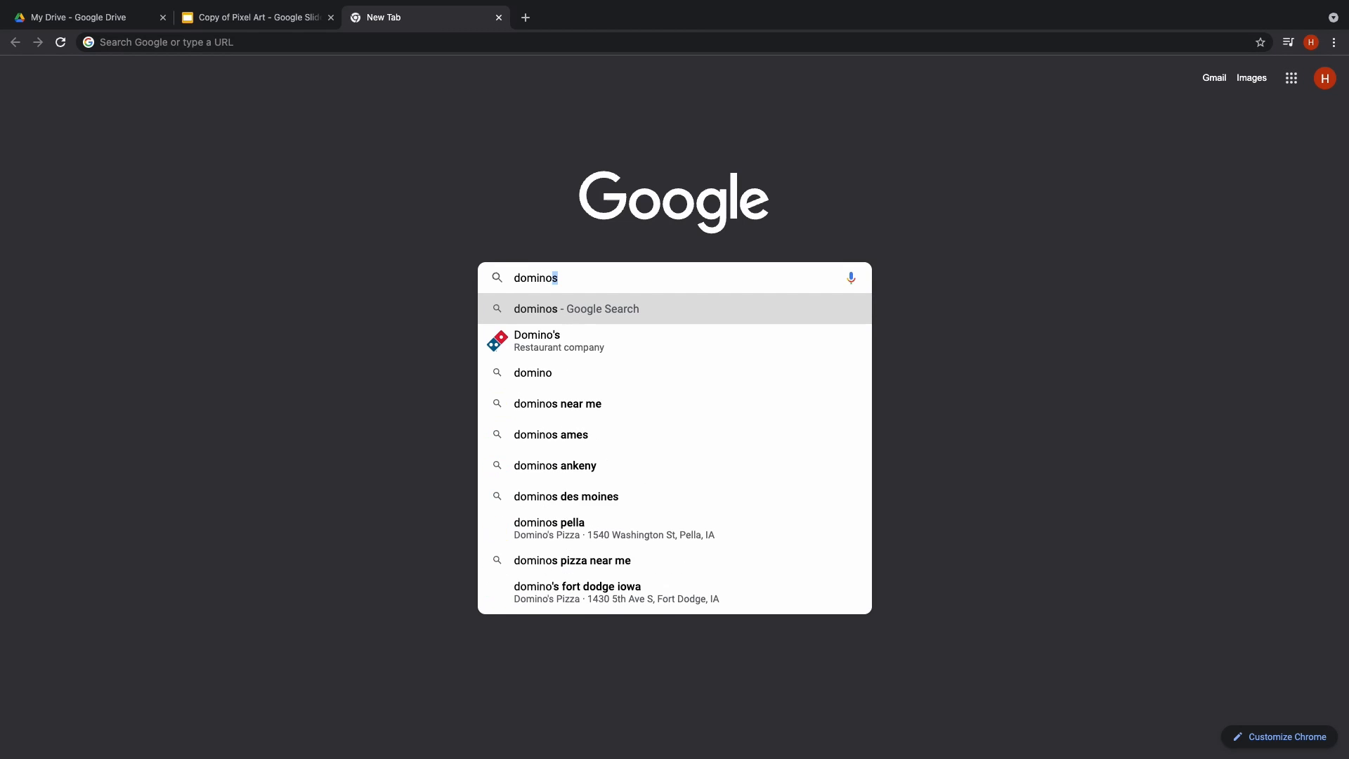
{"action": "key", "text": "BackSpace"}
{"action": "type", "text": "es pizza"}
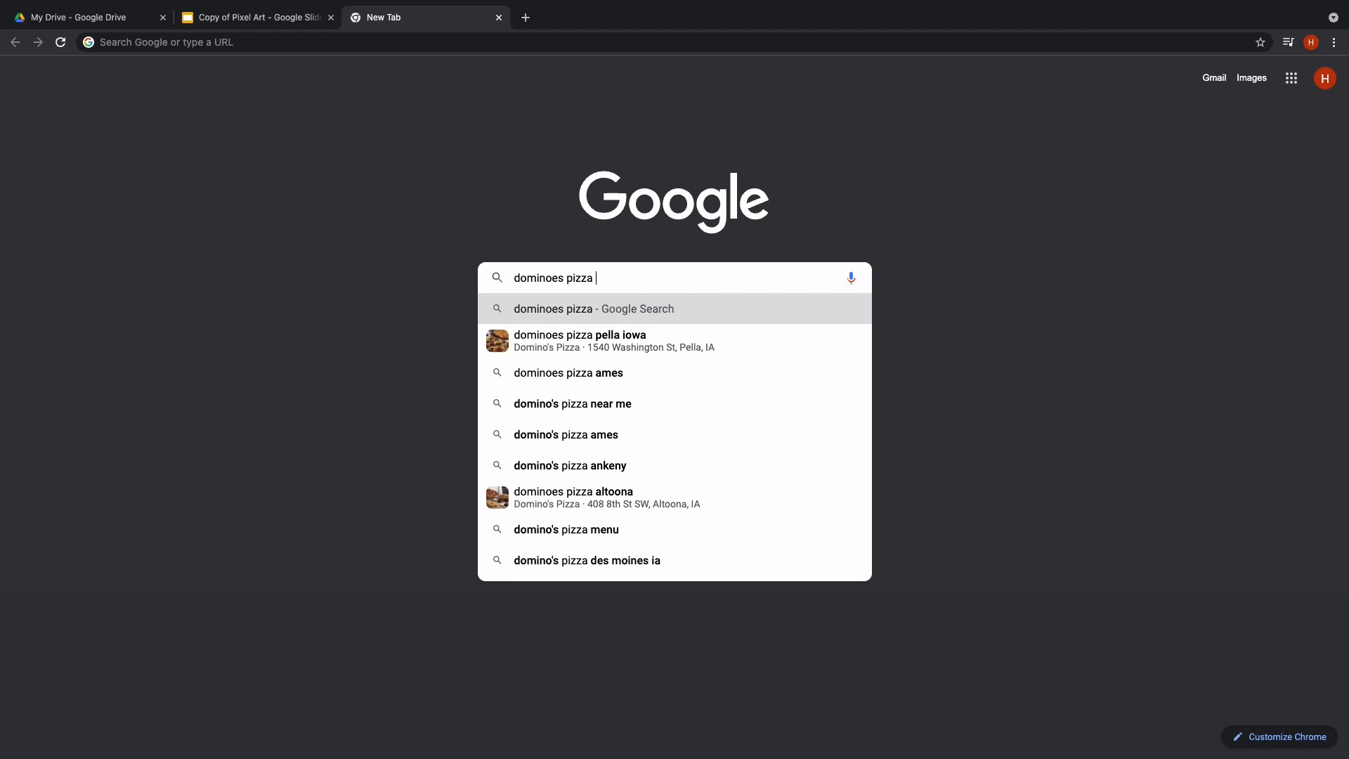
{"action": "type", "text": " place"}
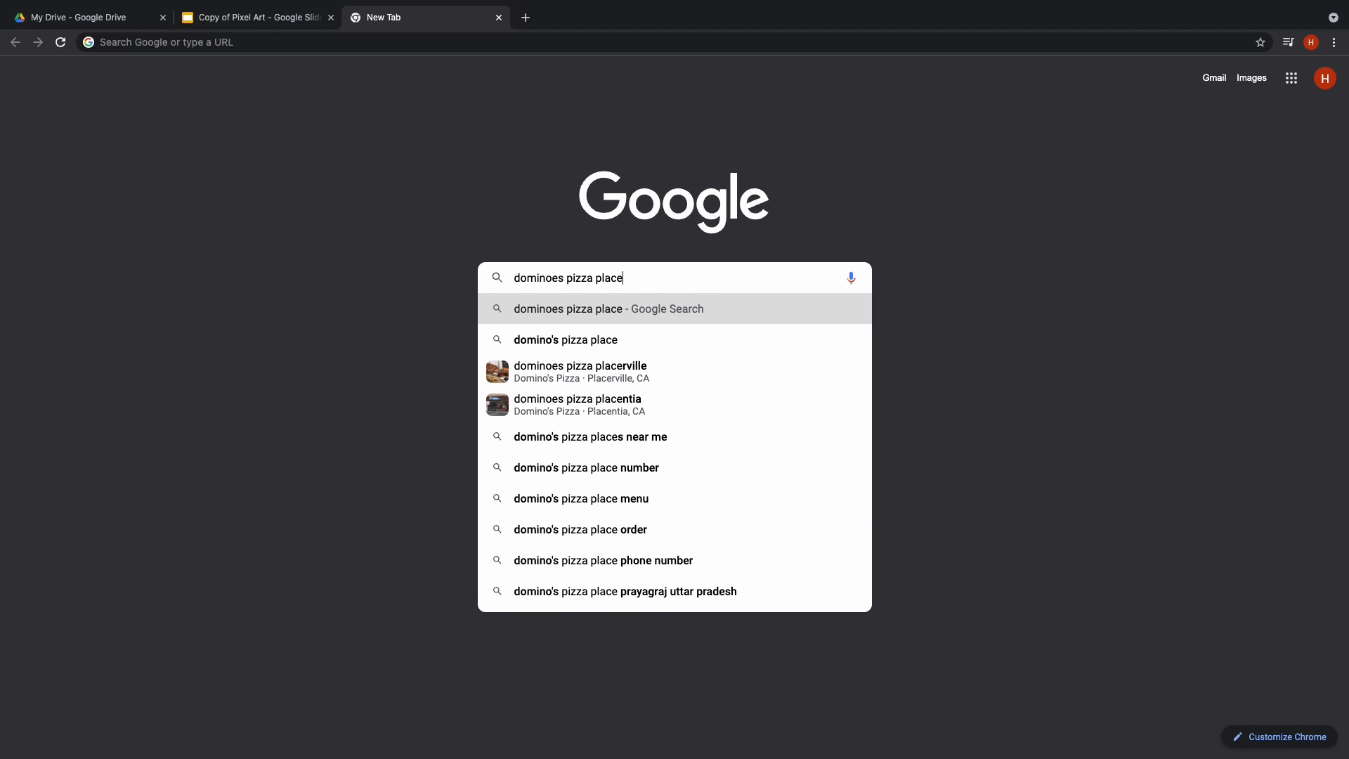
{"action": "key", "text": "Return"}
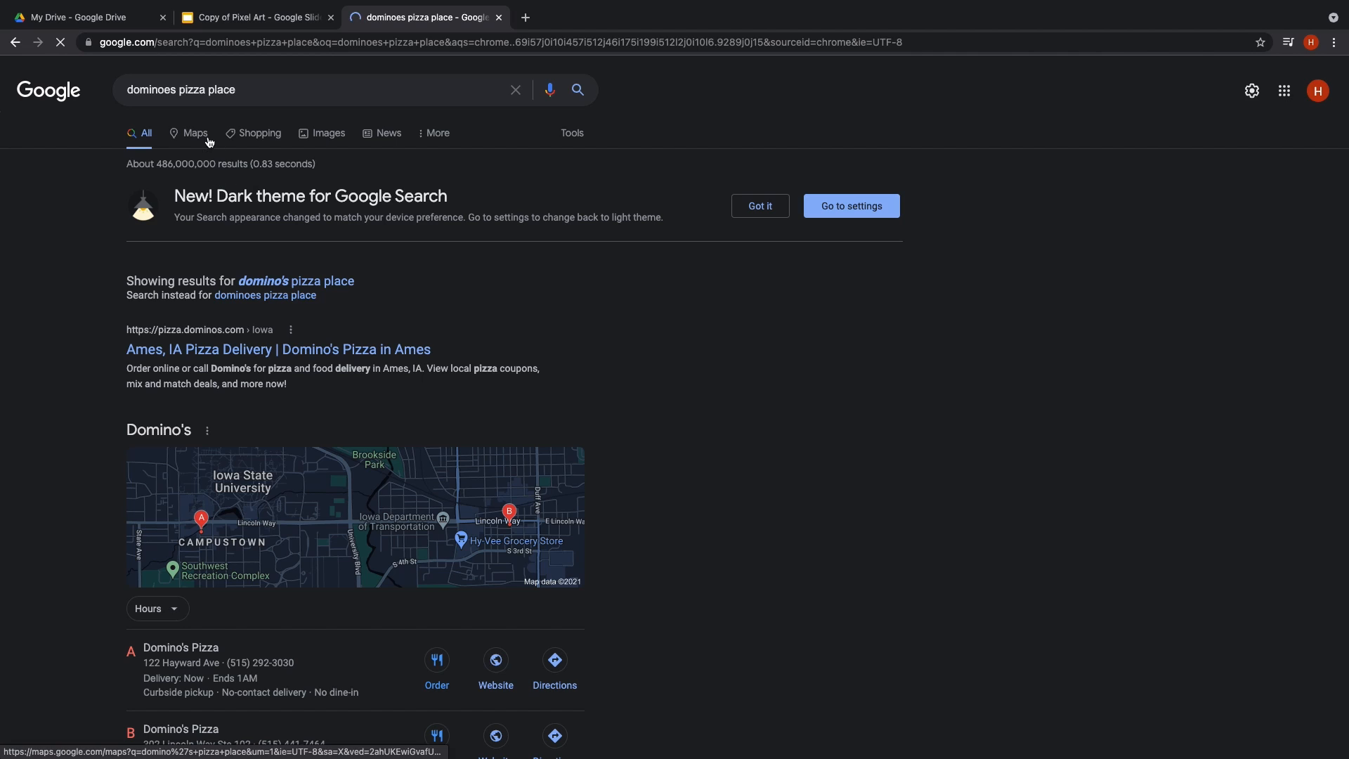
Browse the image results for the pizza restaurant and enlarge the related storefront photo with the red umbrella as a building reference.
{"action": "left_click", "coordinate": [325, 138]}
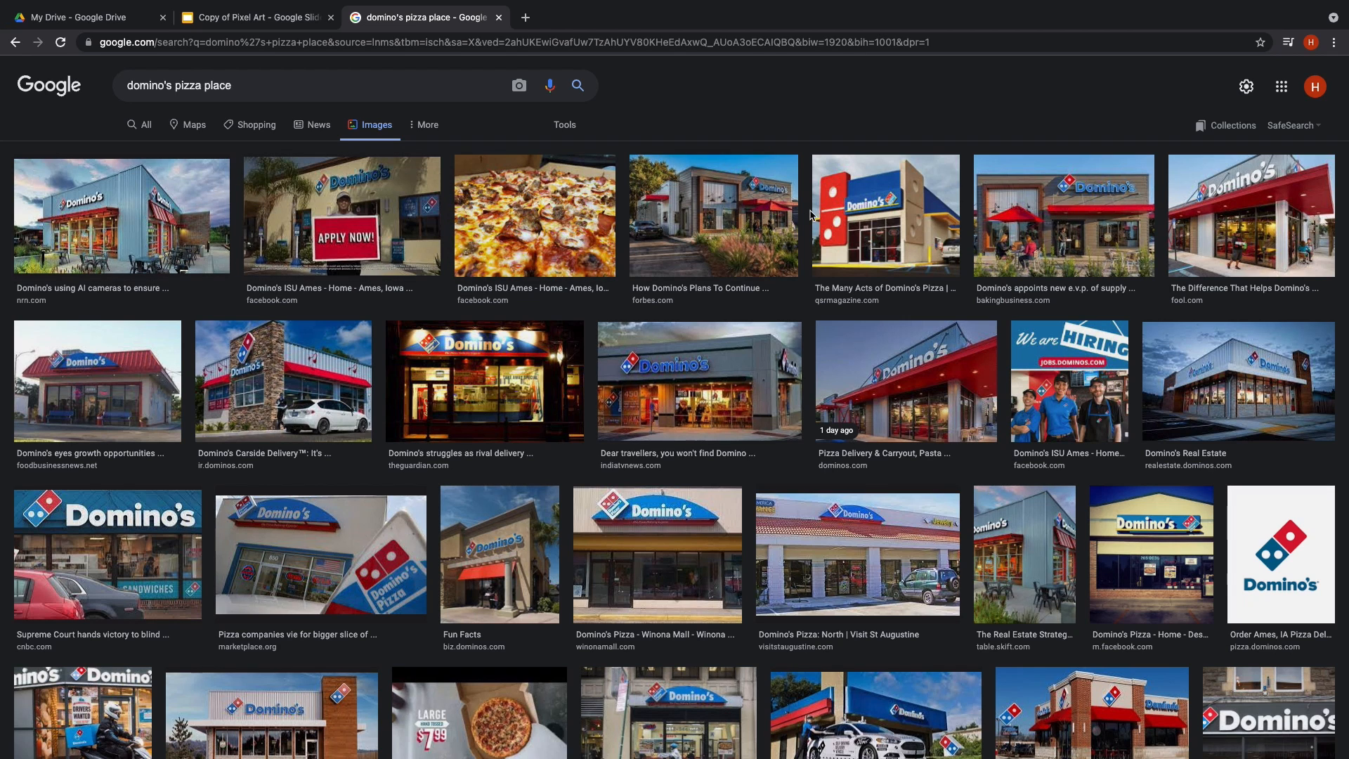
{"action": "left_click", "coordinate": [144, 224]}
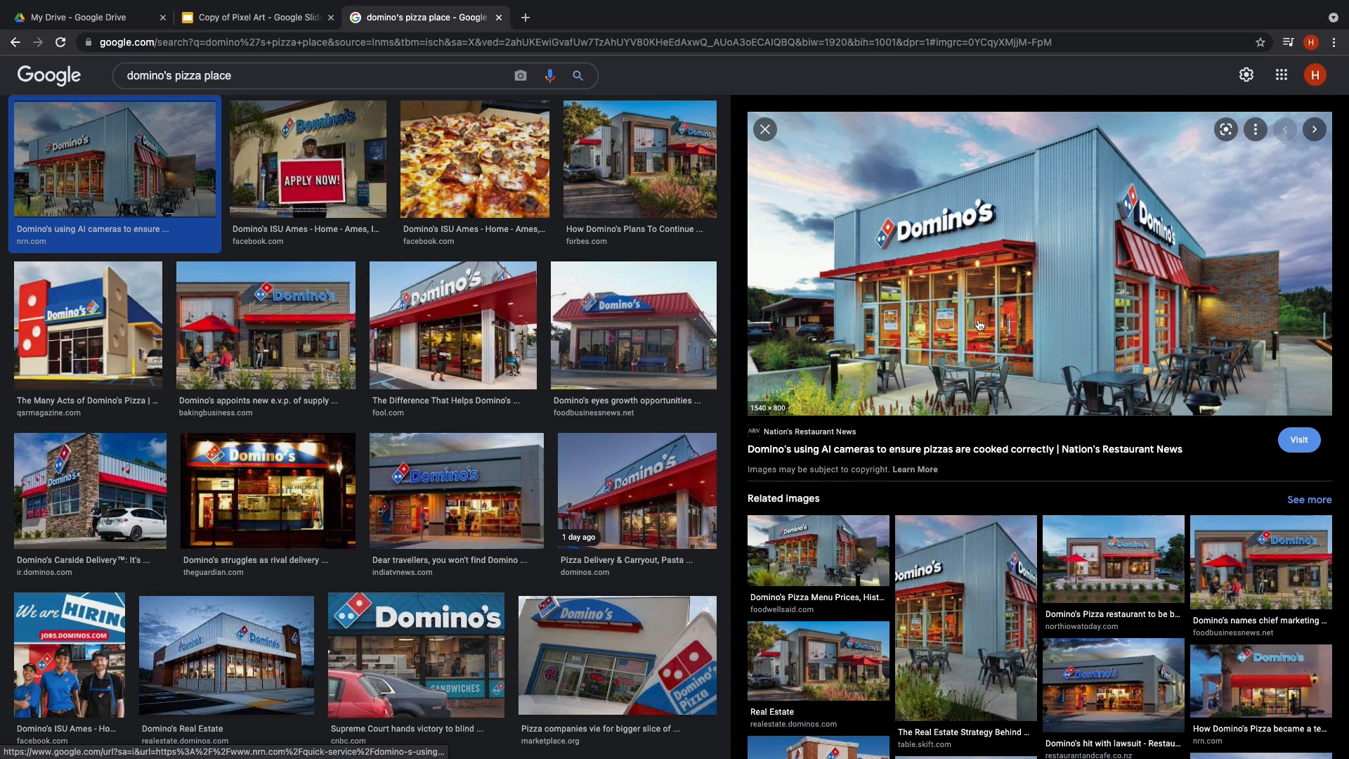
{"action": "left_click", "coordinate": [1277, 573]}
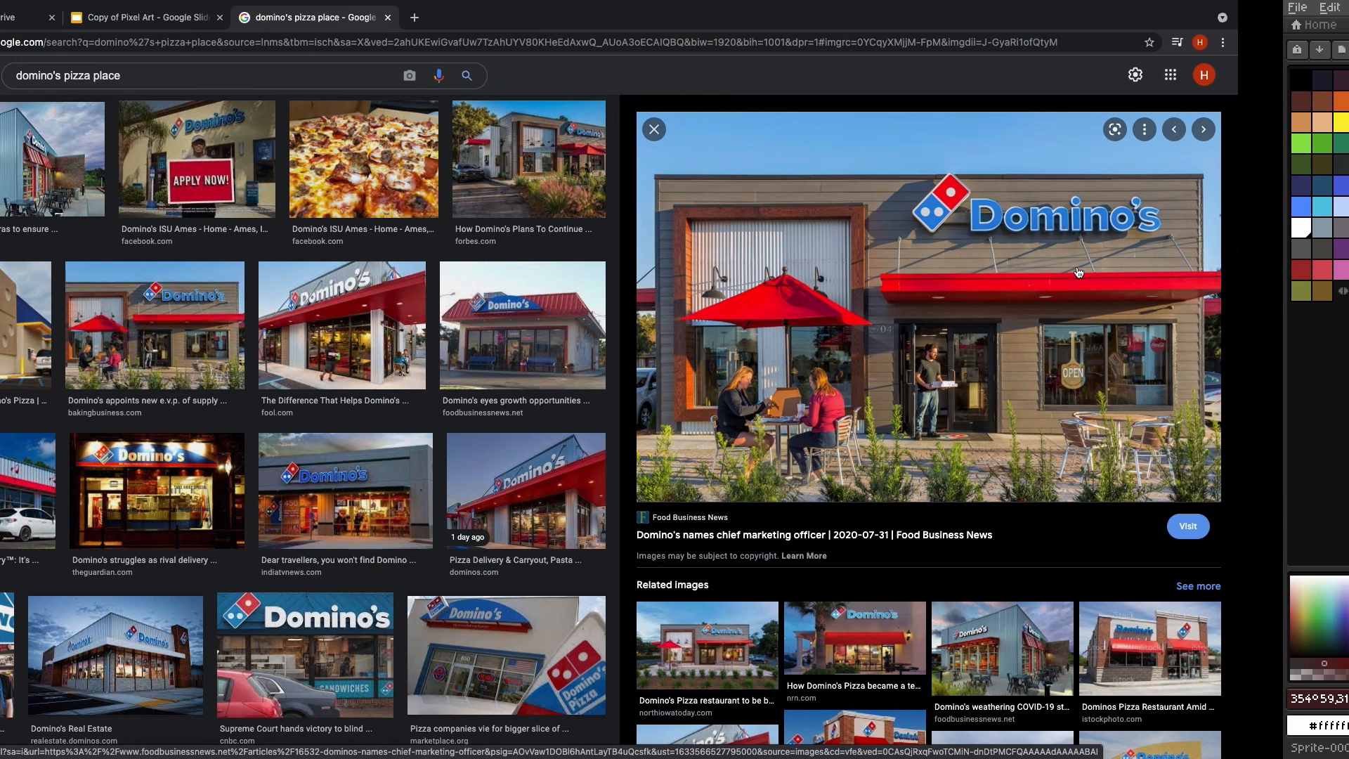
Switch to Aseprite and draw a filled orange Idx-6 rectangle, about 28 × 14 px, as the restaurant wall above and left of the house.
{"action": "key", "text": "ctrl+Right"}
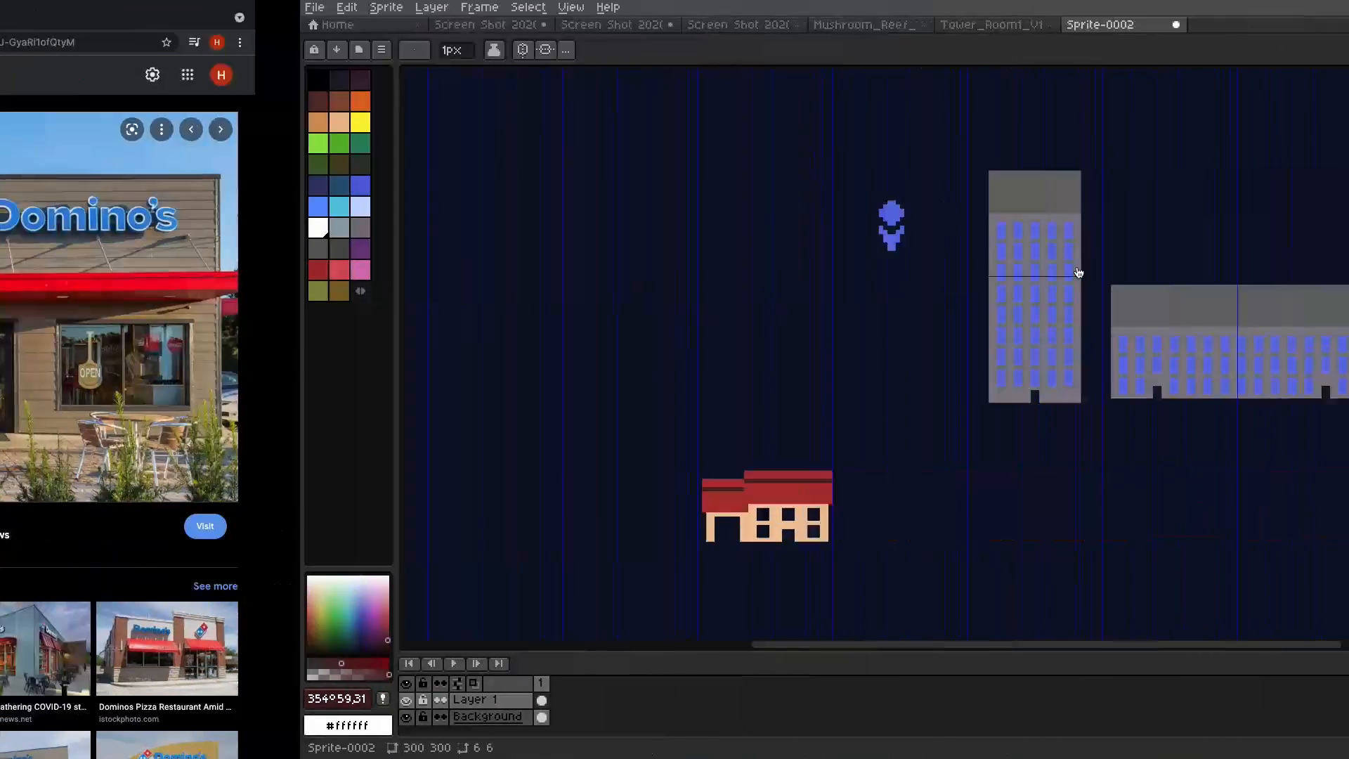
{"action": "scroll", "coordinate": [1080, 274], "scroll_direction": "left", "scroll_amount": 2}
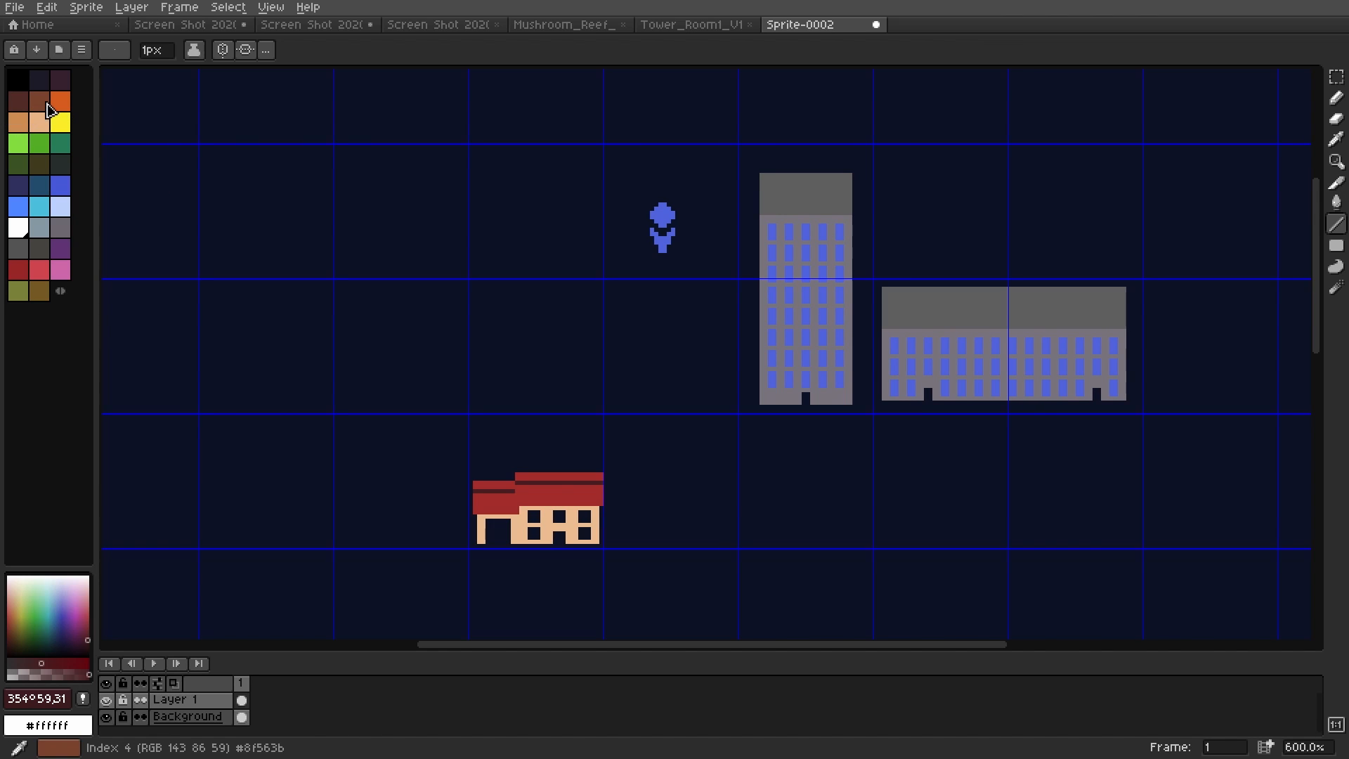
{"action": "left_click", "coordinate": [21, 125]}
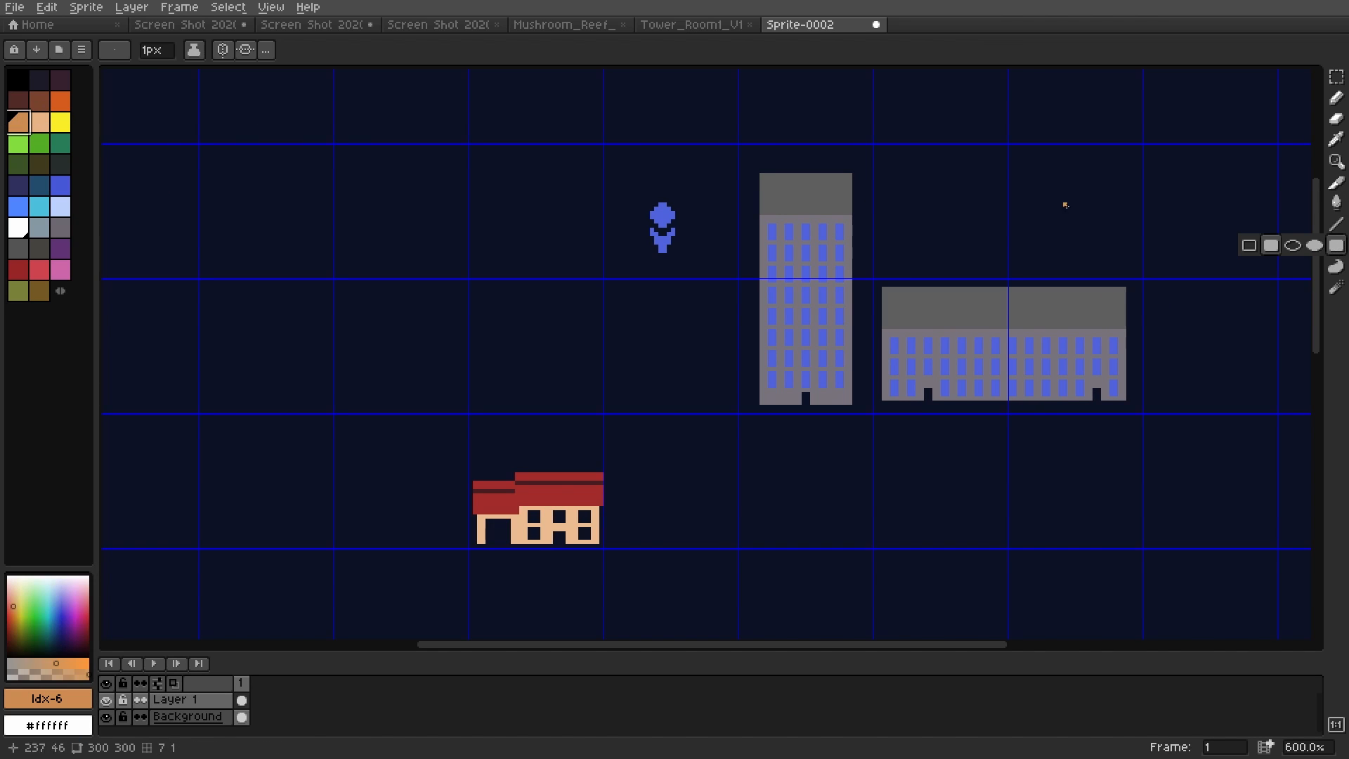
{"action": "key", "text": "ctrl+Left"}
{"action": "key", "text": "ctrl+Right"}
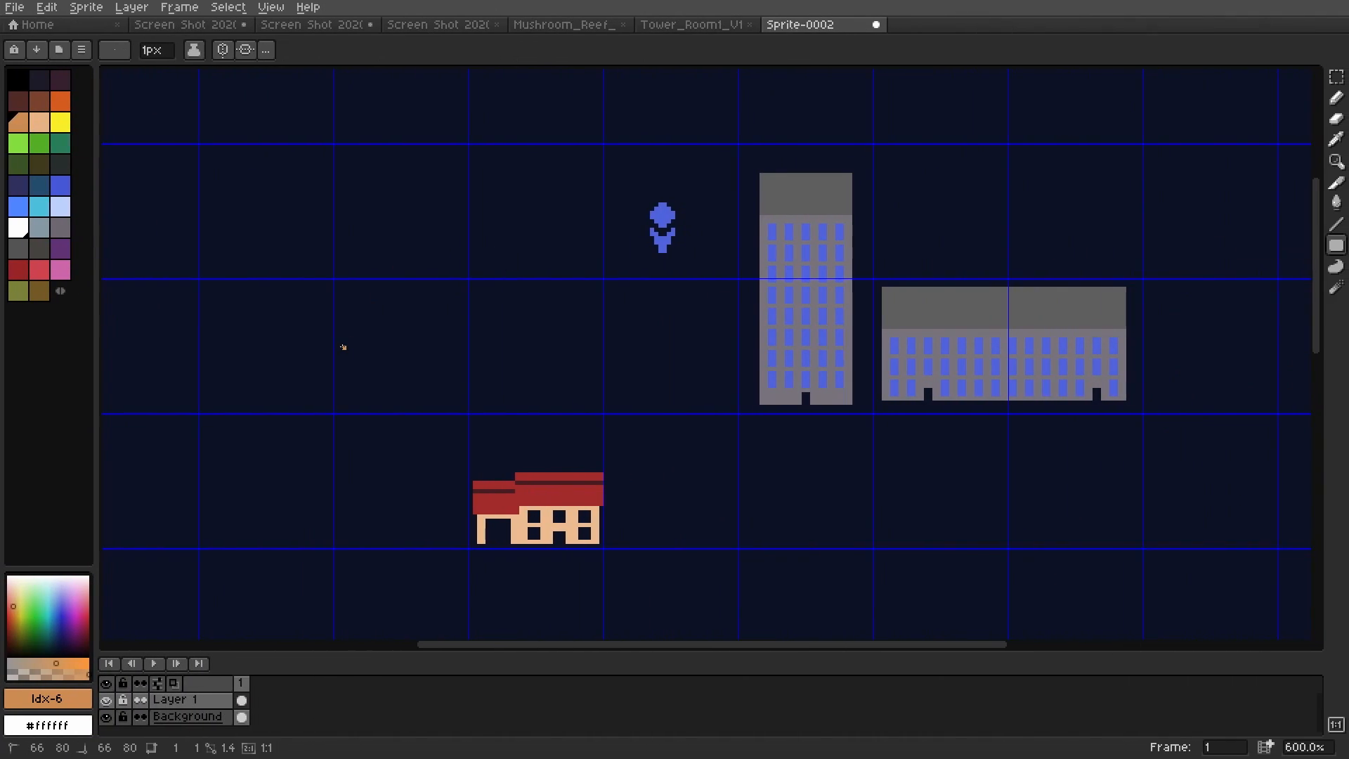
{"action": "left_click_drag", "start_coordinate": [343, 346], "coordinate": [457, 404]}
Switch to Chrome and enlarge the related photo of the brick pizza restaurant with two red awnings as the building reference.
{"action": "key", "text": "ctrl+Left"}
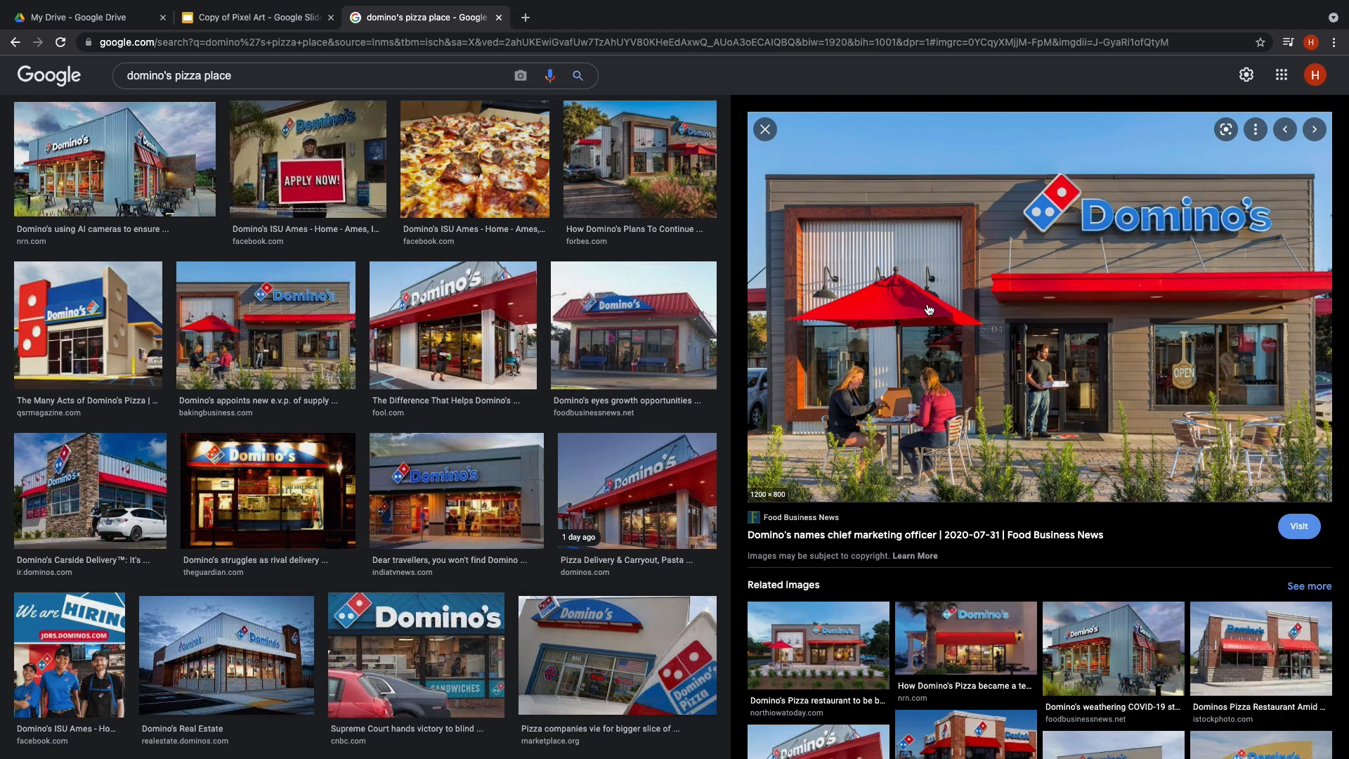
{"action": "scroll", "coordinate": [929, 310], "scroll_direction": "down", "scroll_amount": 1}
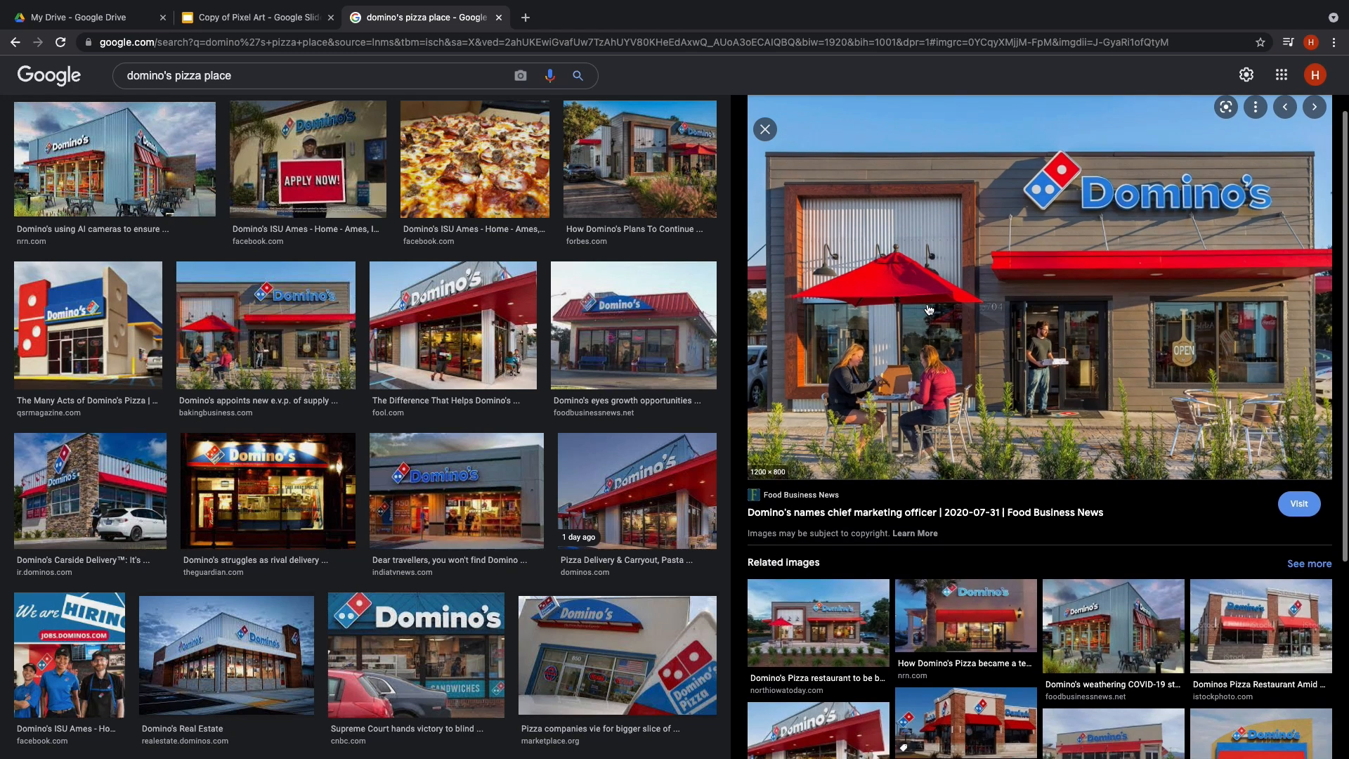
{"action": "left_click", "coordinate": [1231, 617]}
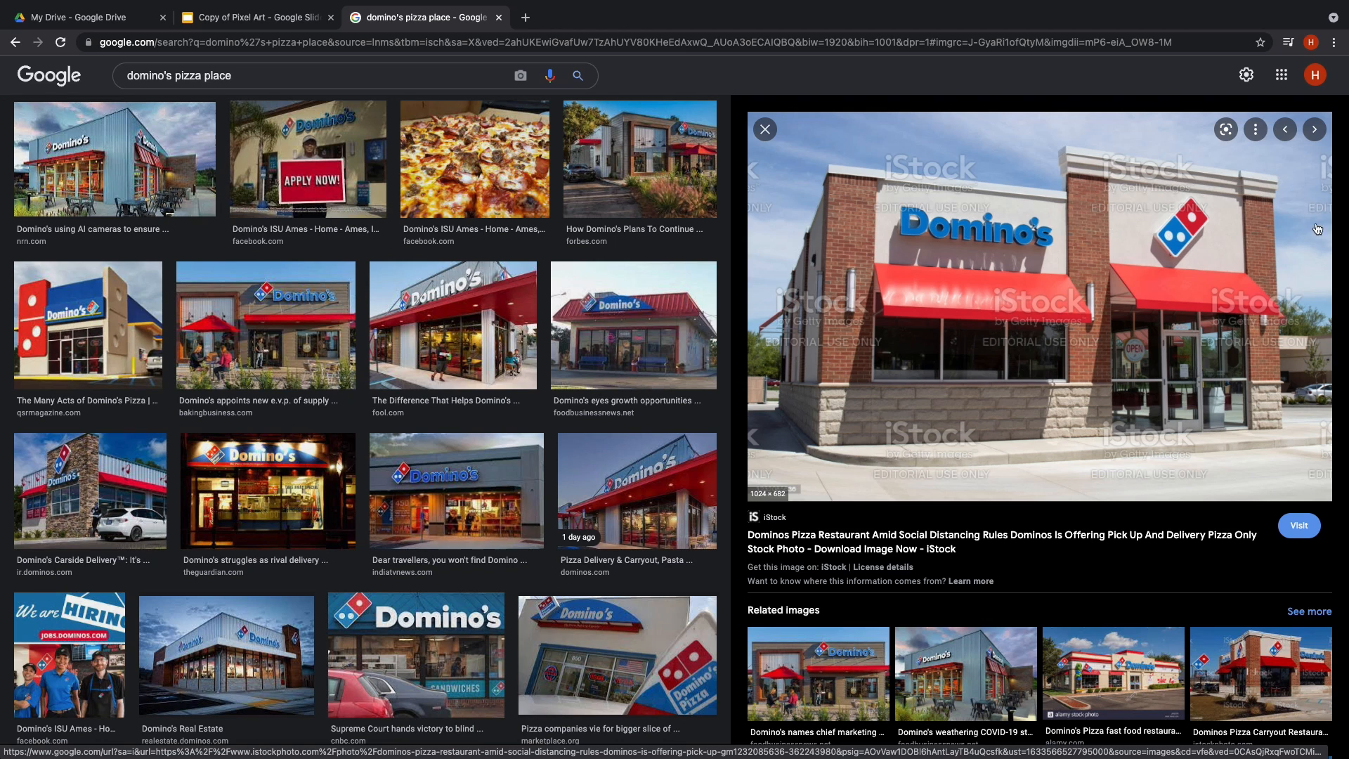
{"action": "scroll", "coordinate": [1150, 334], "scroll_direction": "right", "scroll_amount": 3}
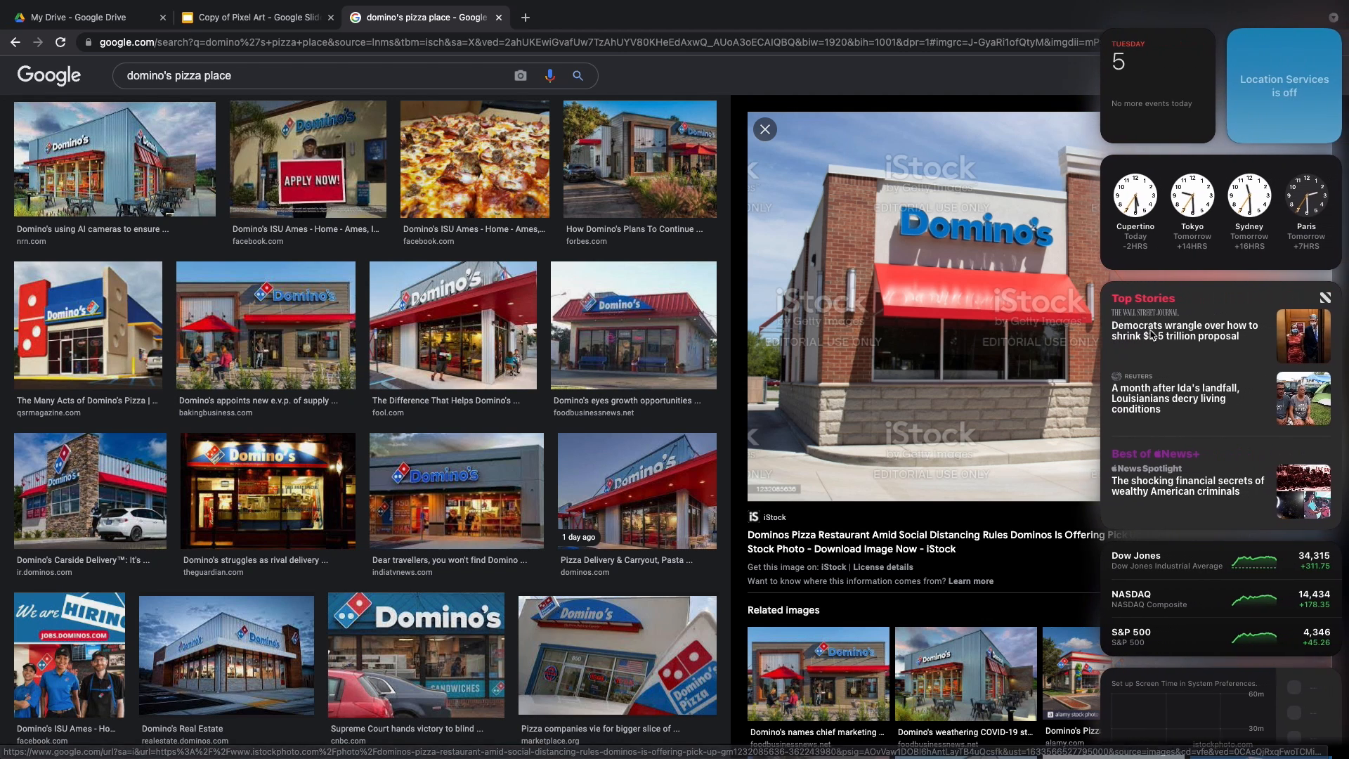
{"action": "scroll", "coordinate": [1149, 333], "scroll_direction": "left", "scroll_amount": 3}
Switch to Aseprite and raise the right part of the orange wall with a filled block about 15 px wide and 4 px high.
{"action": "key", "text": "ctrl+Right"}
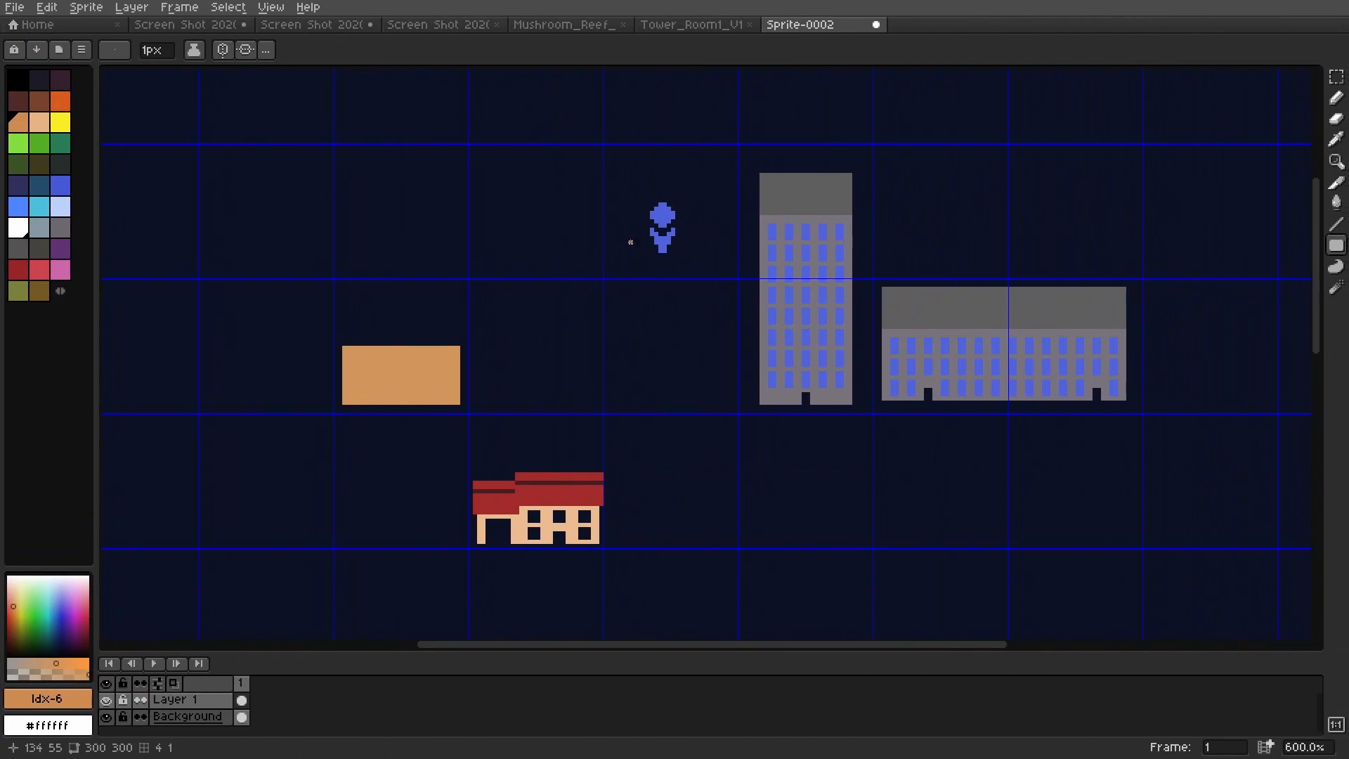
{"action": "left_click_drag", "start_coordinate": [459, 344], "coordinate": [394, 327]}
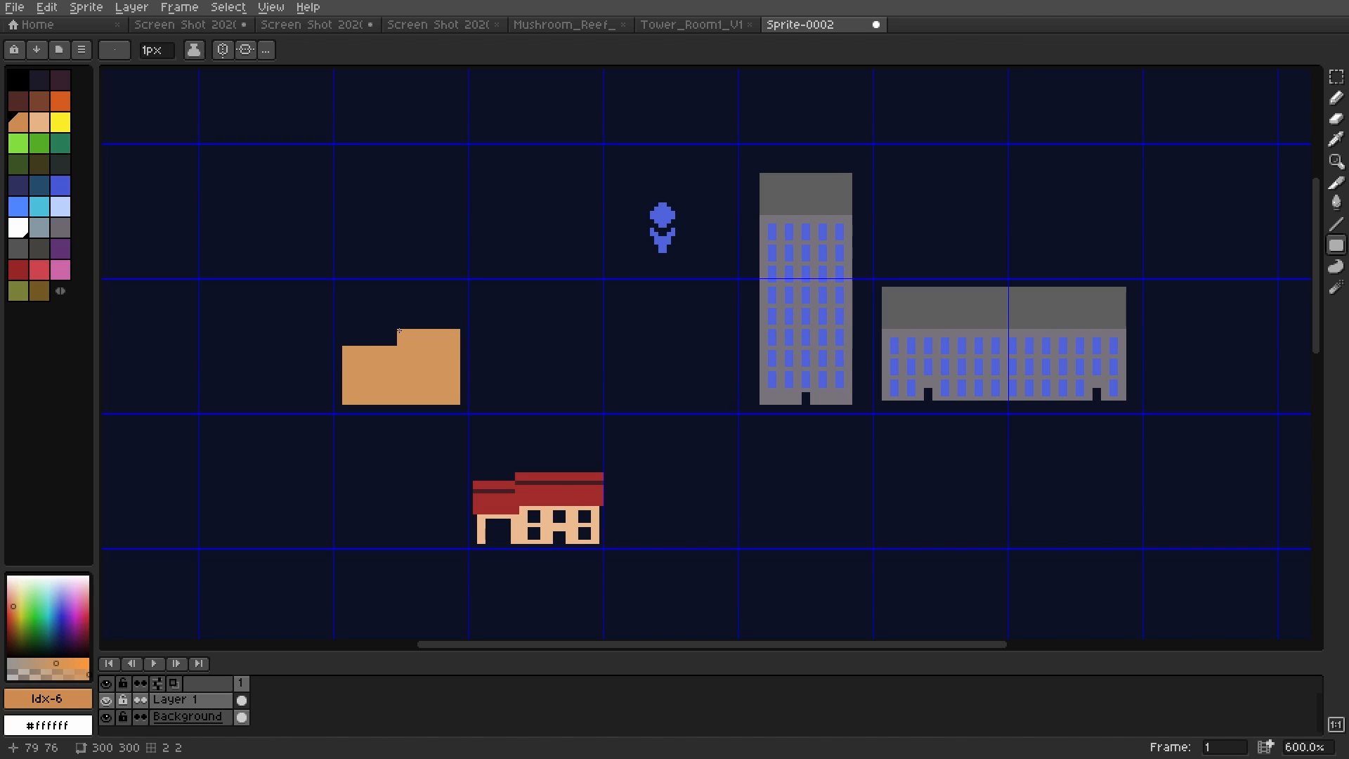
Check the restaurant photo, then draw a filled red Idx-27 awning, about 13 × 4 px, across the taller right section.
{"action": "key", "text": "ctrl+Left"}
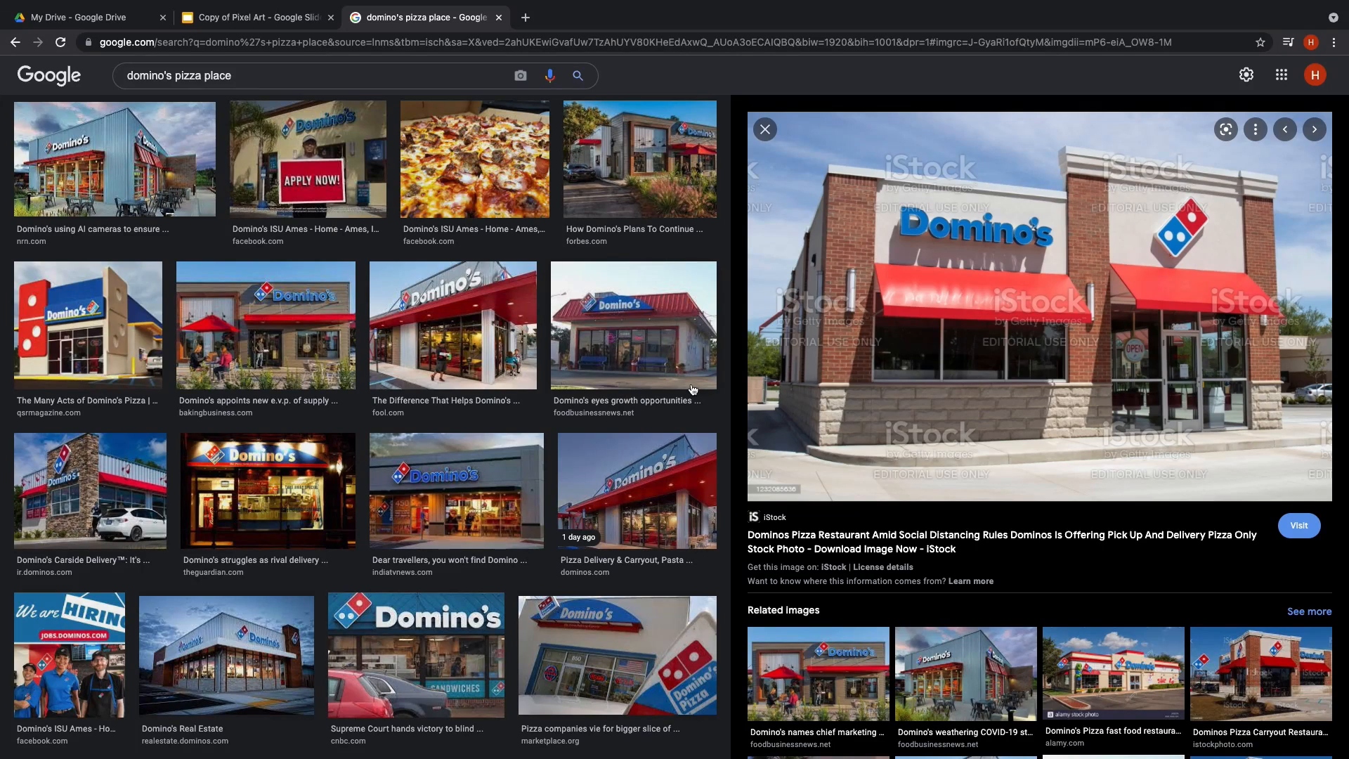
{"action": "key", "text": "ctrl+Right"}
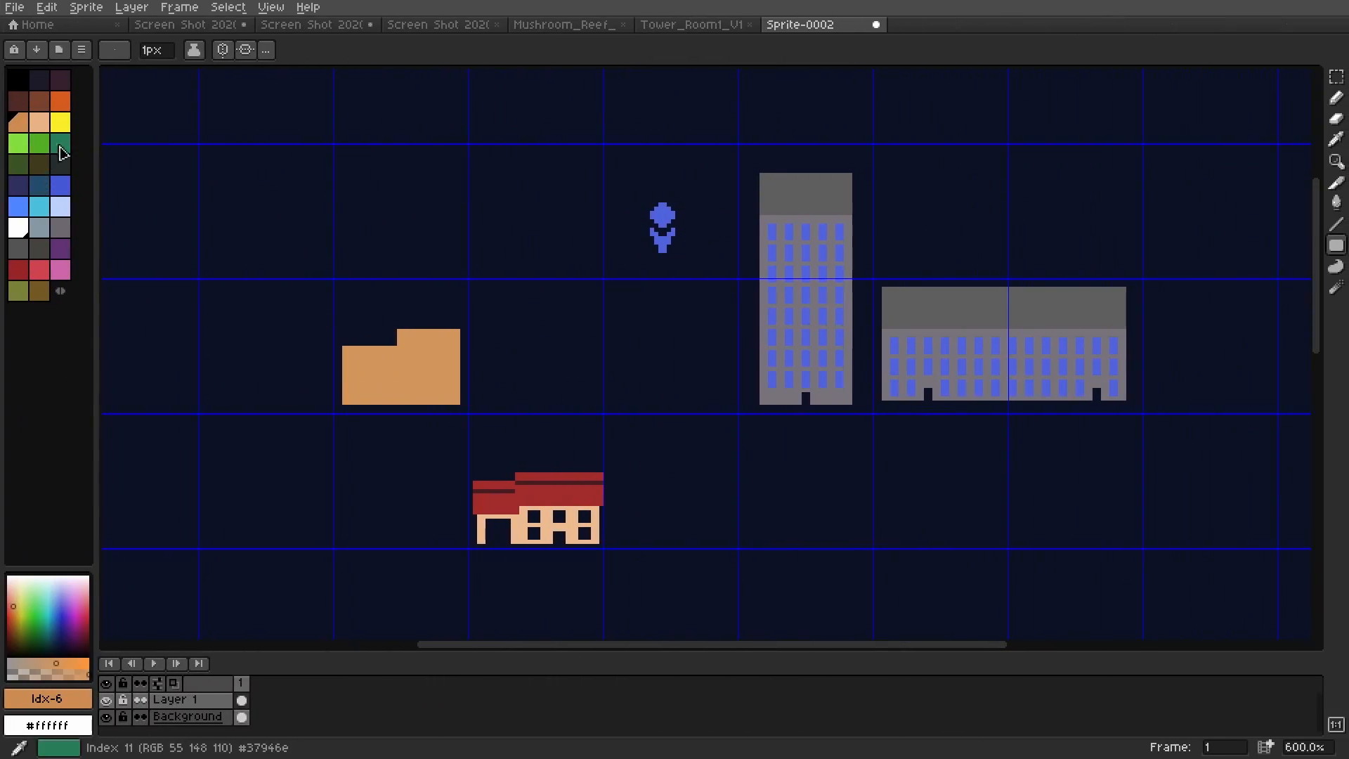
{"action": "left_click", "coordinate": [18, 270]}
{"action": "scroll", "coordinate": [437, 261], "scroll_direction": "up", "scroll_amount": 2}
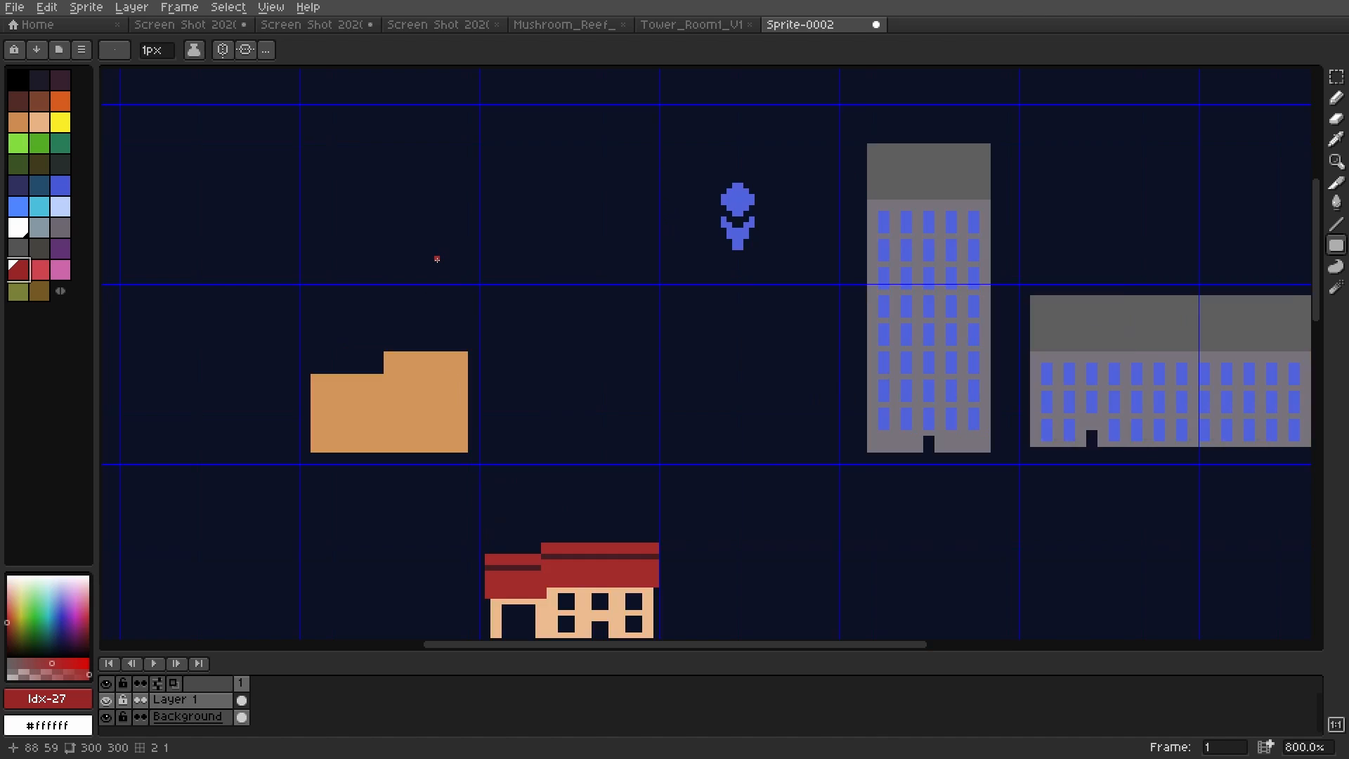
{"action": "scroll", "coordinate": [437, 260], "scroll_direction": "down", "scroll_amount": 3}
{"action": "scroll", "coordinate": [437, 260], "scroll_direction": "left", "scroll_amount": 2}
{"action": "left_click", "coordinate": [1339, 244]}
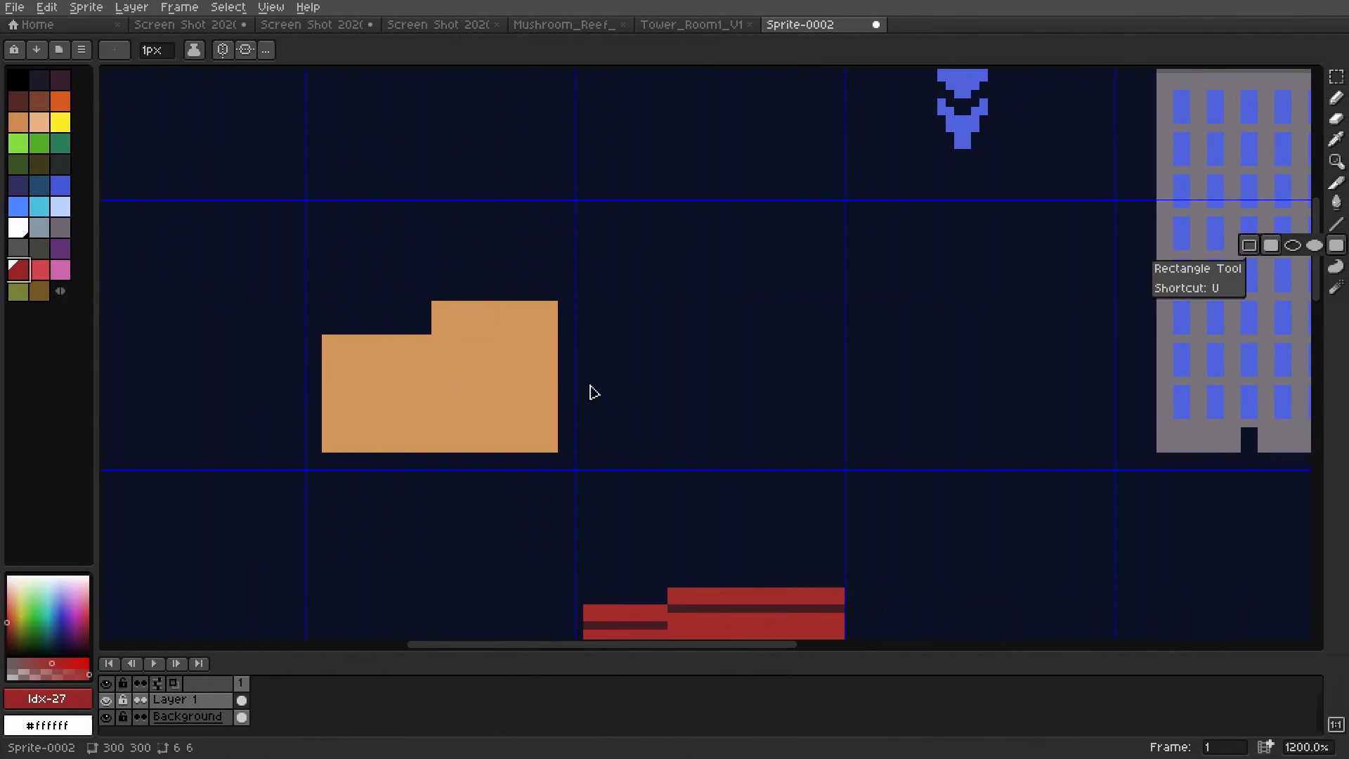
{"action": "left_click_drag", "start_coordinate": [545, 390], "coordinate": [443, 362]}
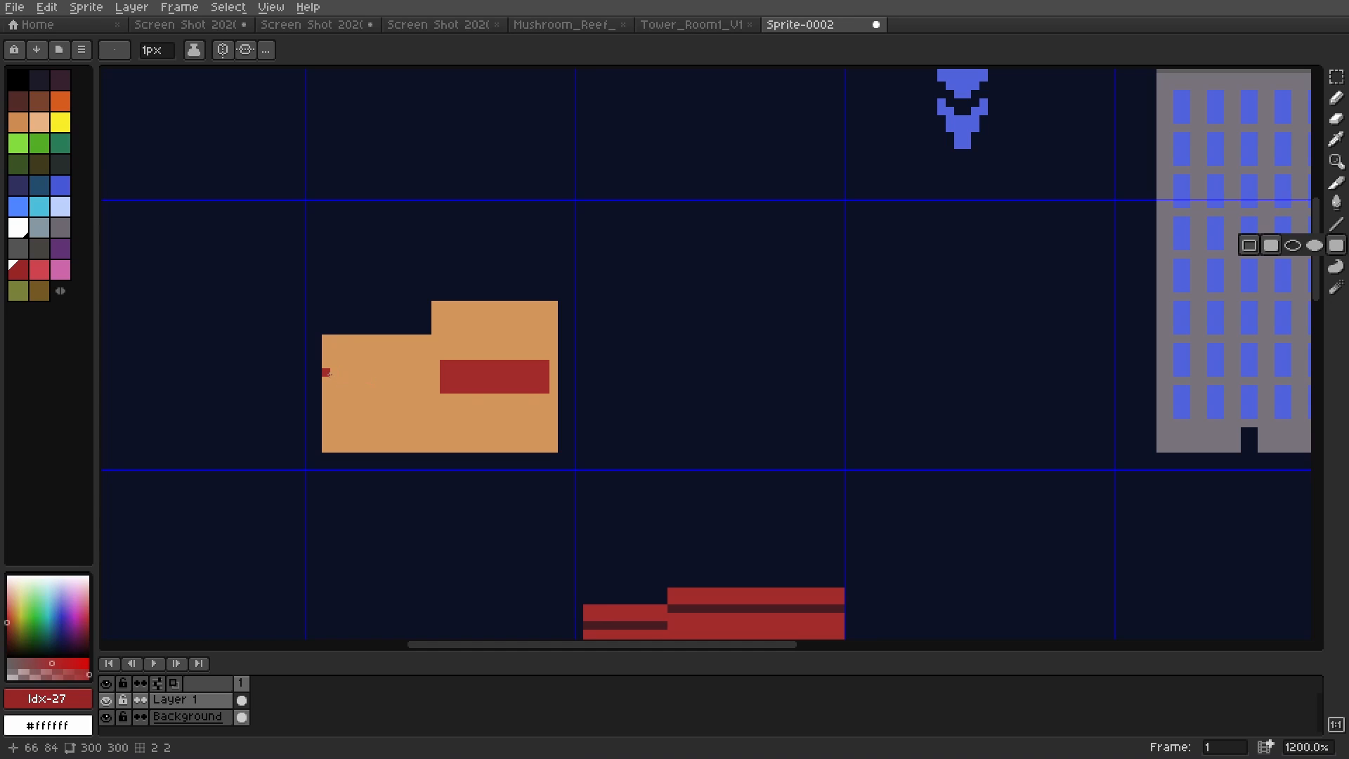
{"action": "left_click_drag", "start_coordinate": [445, 370], "coordinate": [501, 402]}
{"action": "left_click_drag", "start_coordinate": [387, 403], "coordinate": [430, 410]}
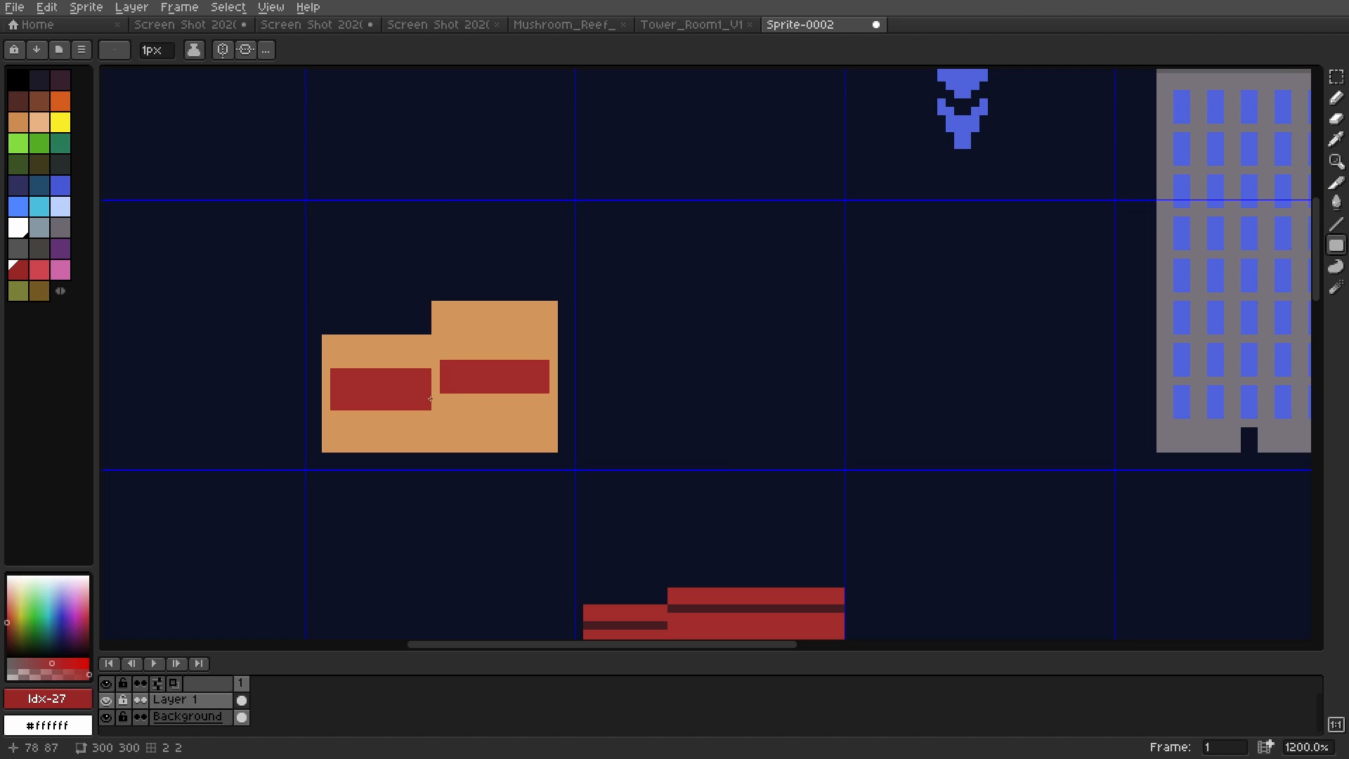
{"action": "key", "text": "ctrl+z"}
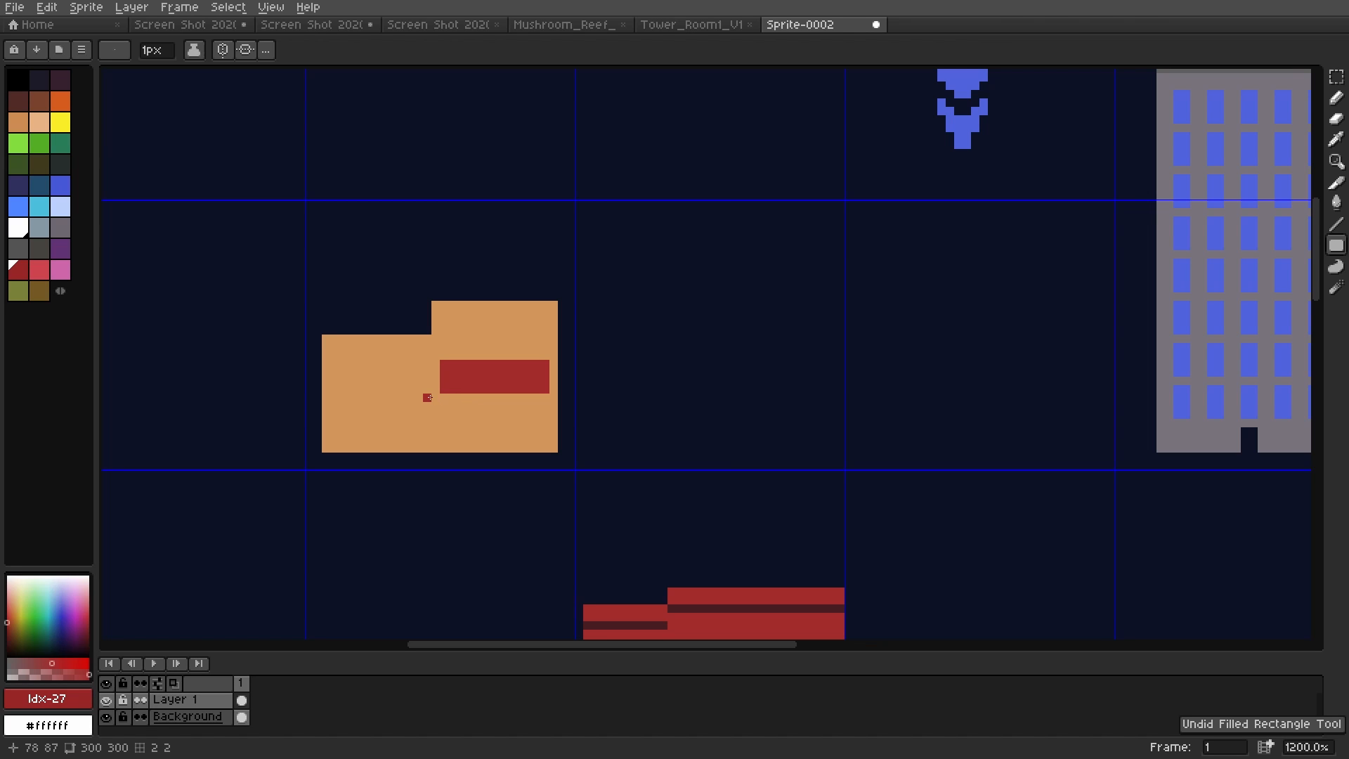
Draw a filled red awning, about 12 × 4 px, across the lower left section of the restaurant.
{"action": "left_click_drag", "start_coordinate": [431, 399], "coordinate": [333, 370]}
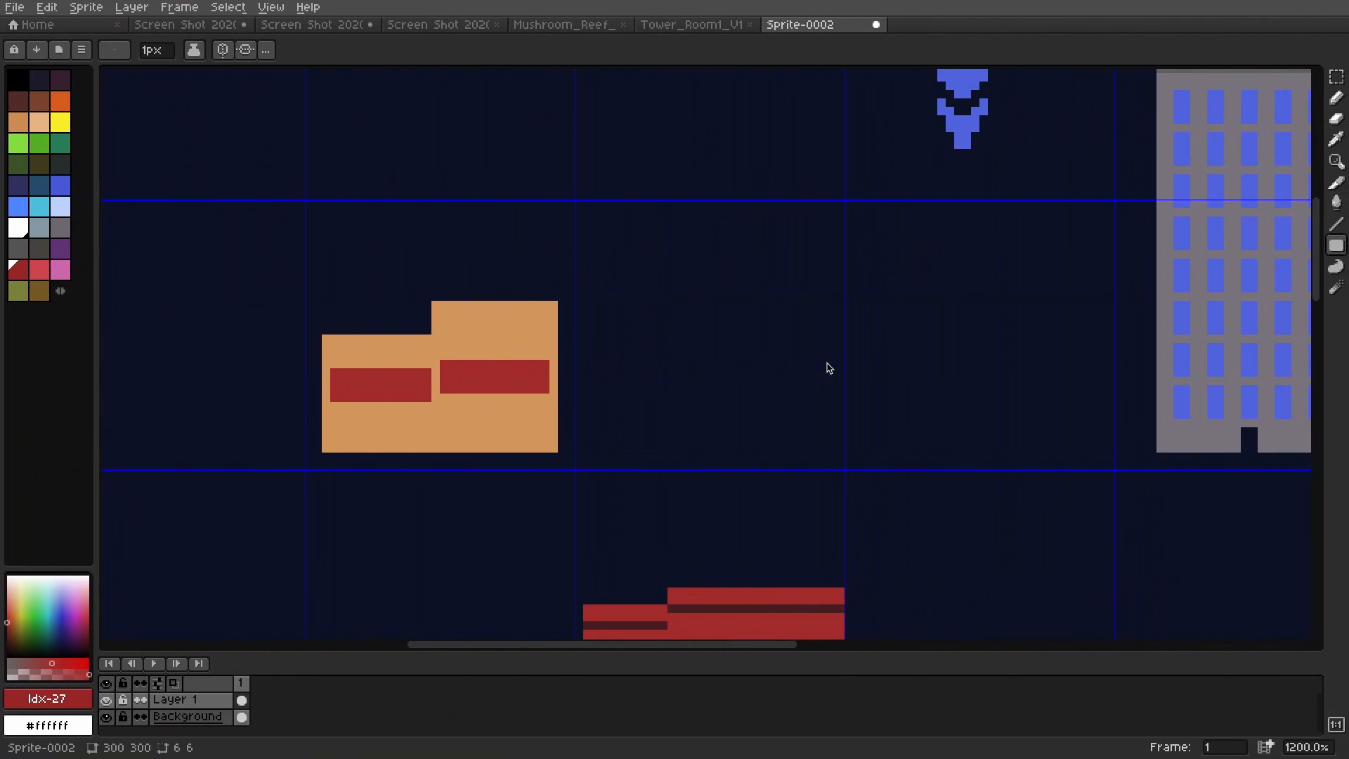
Draw the small slanted red part of the domino logo above the right awning with the Line tool.
{"action": "left_click", "coordinate": [503, 330]}
{"action": "scroll", "coordinate": [504, 330], "scroll_direction": "up", "scroll_amount": 1}
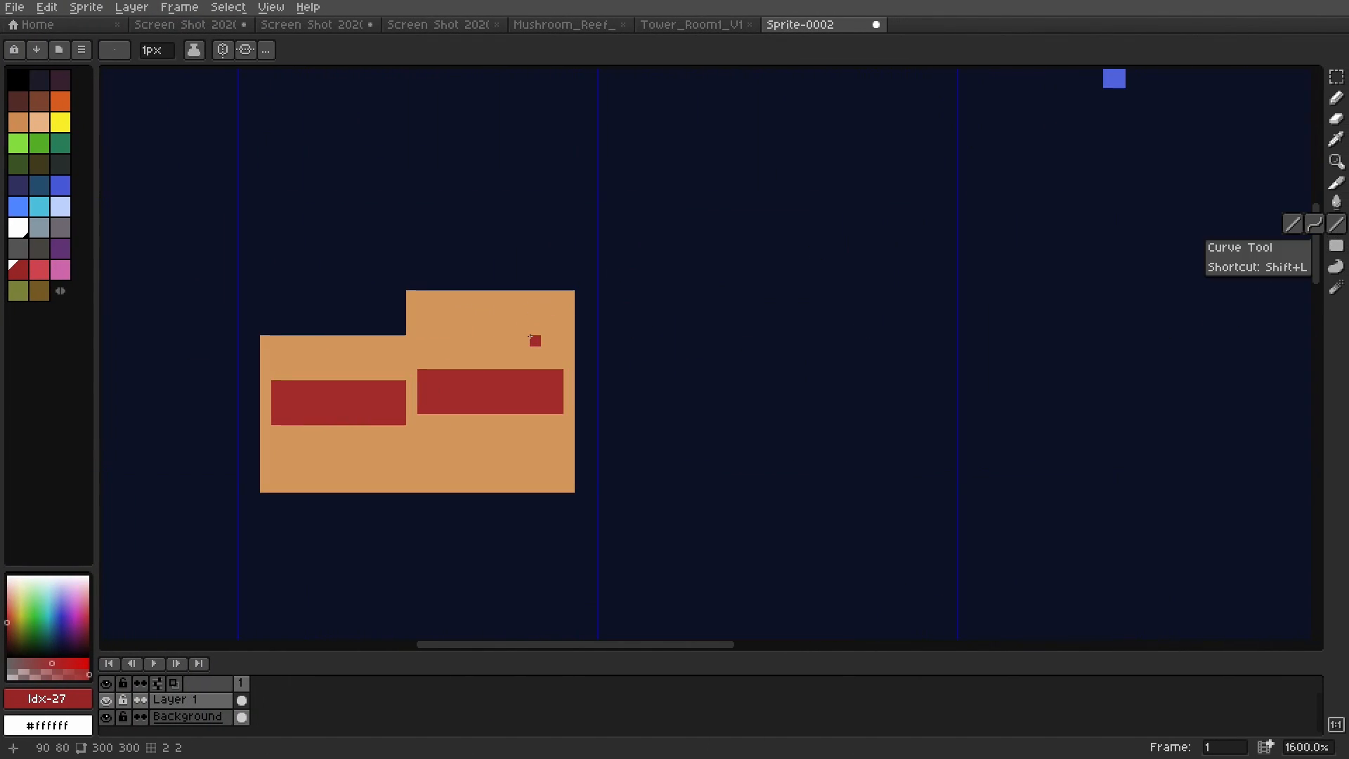
{"action": "left_click_drag", "start_coordinate": [535, 340], "coordinate": [513, 318]}
{"action": "left_click", "coordinate": [511, 328]}
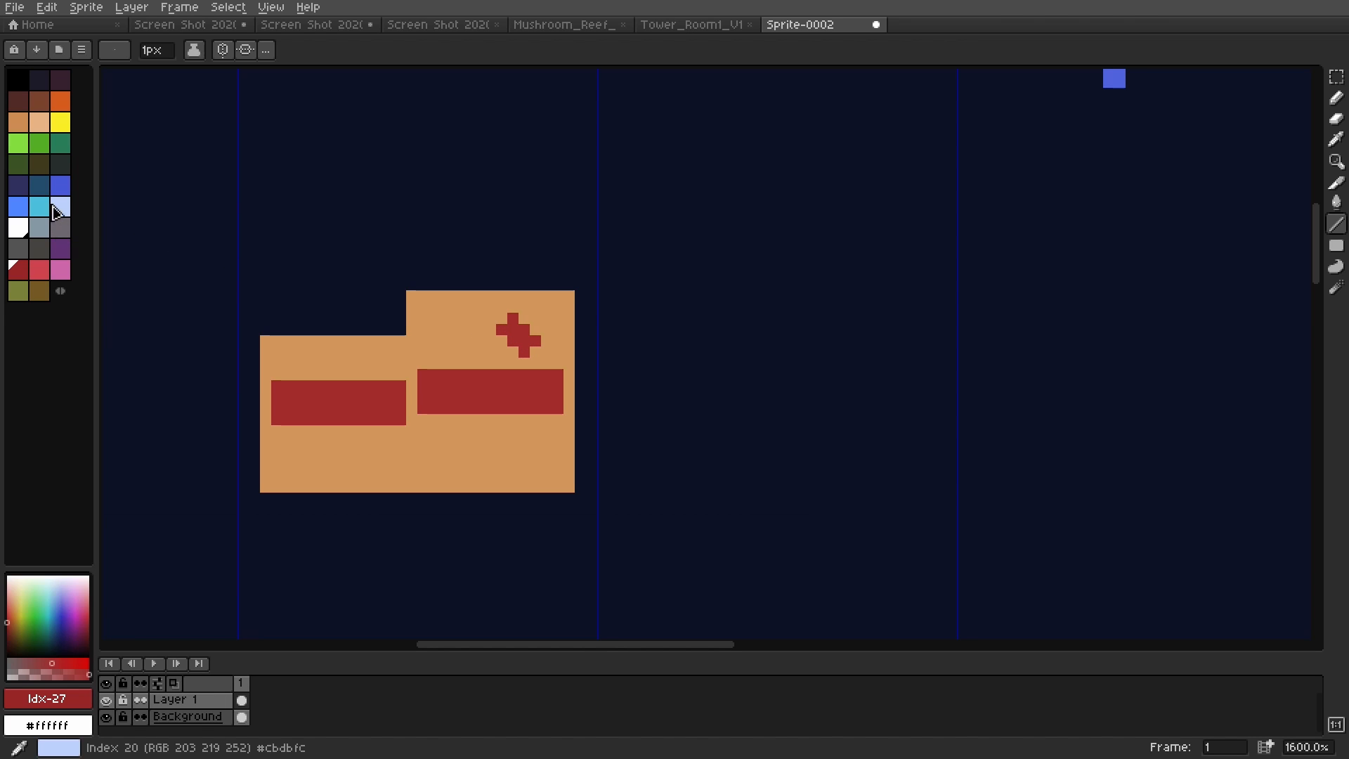
Add the blue Idx-17 half of the domino logo, overlapping the lower left of the red part.
{"action": "left_click", "coordinate": [61, 184]}
{"action": "left_click", "coordinate": [501, 351]}
{"action": "left_click", "coordinate": [501, 341]}
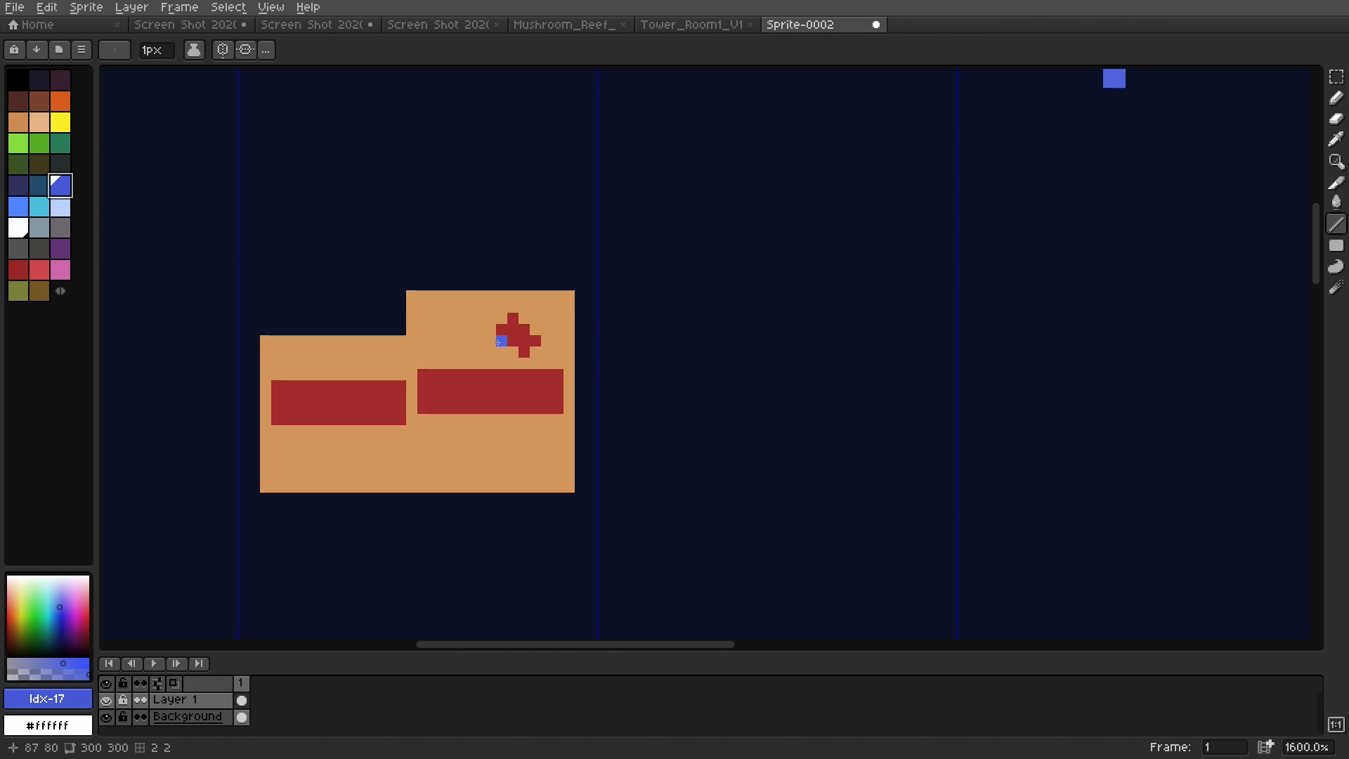
{"action": "left_click", "coordinate": [513, 352]}
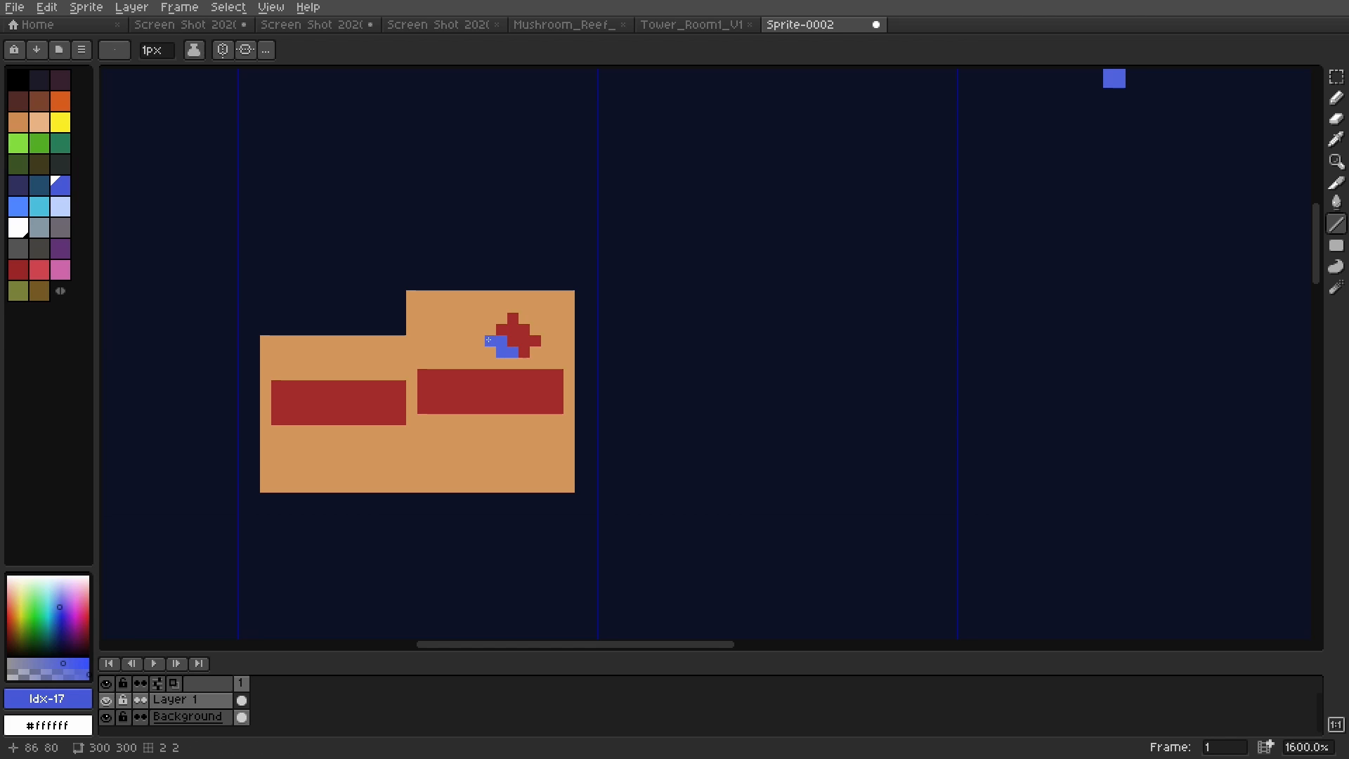
{"action": "left_click", "coordinate": [513, 363]}
{"action": "left_click", "coordinate": [490, 351]}
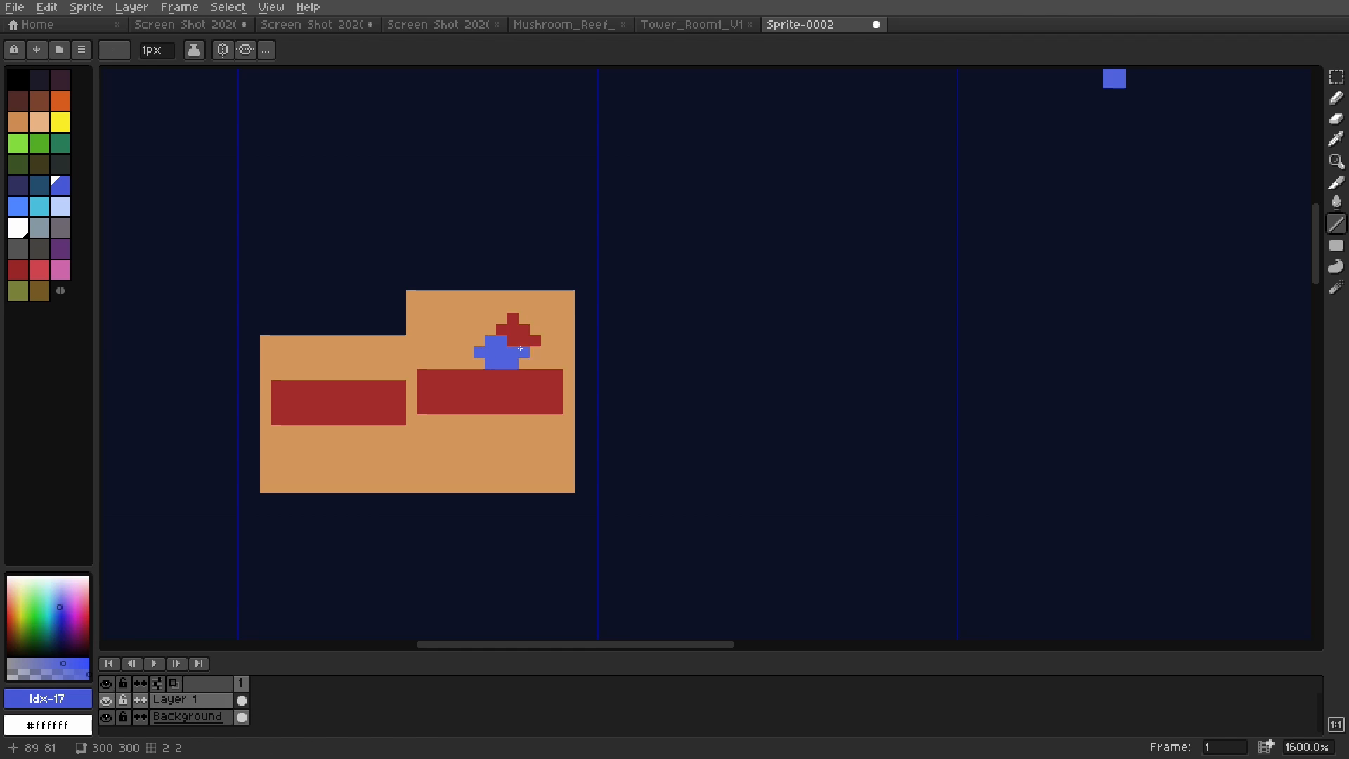
Select the red and blue logo with the Magic Wand and move it one pixel left and one pixel up.
{"action": "left_click", "coordinate": [1337, 78]}
{"action": "left_click", "coordinate": [1316, 77]}
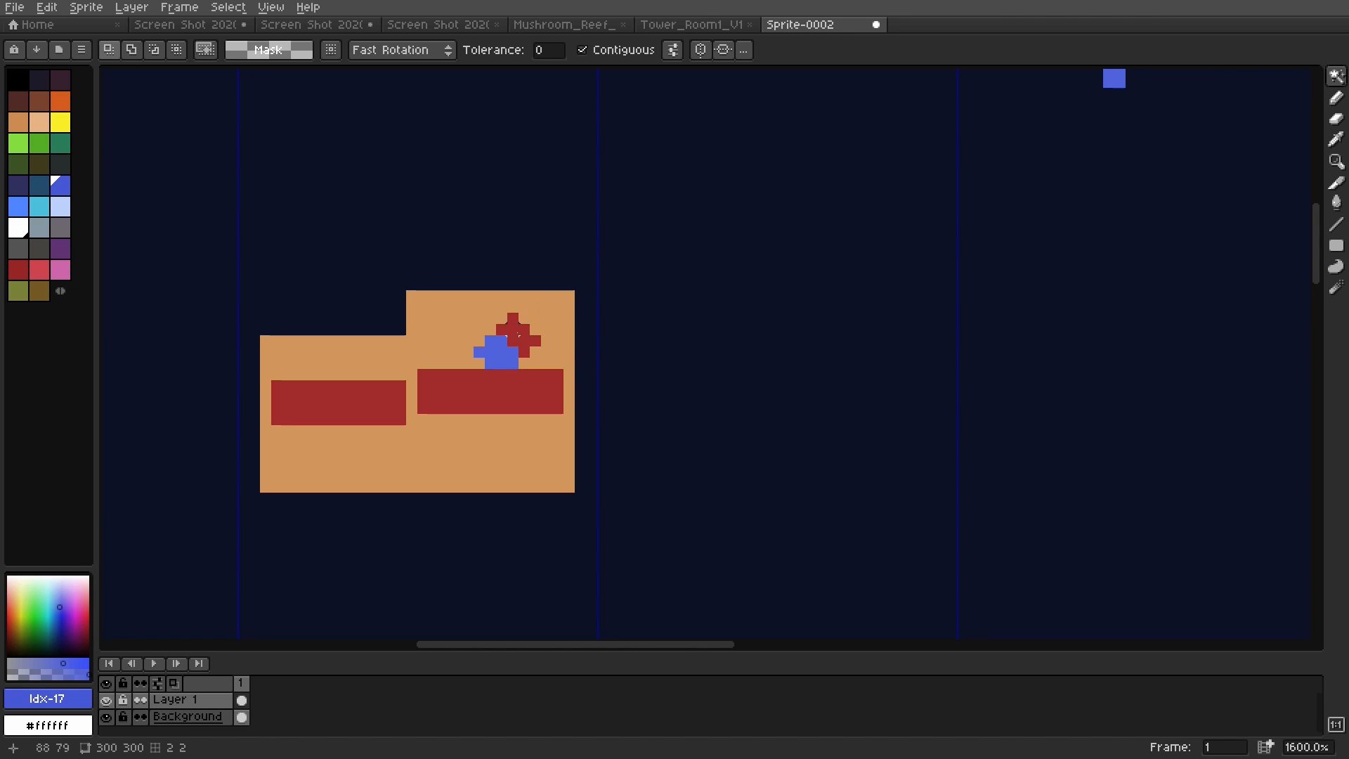
{"action": "left_click", "coordinate": [524, 340]}
{"action": "mouse_move", "coordinate": [523, 341]}
{"action": "left_mouse_down"}
{"action": "mouse_move", "coordinate": [512, 361]}
{"action": "mouse_move", "coordinate": [501, 355]}
{"action": "left_mouse_up"}
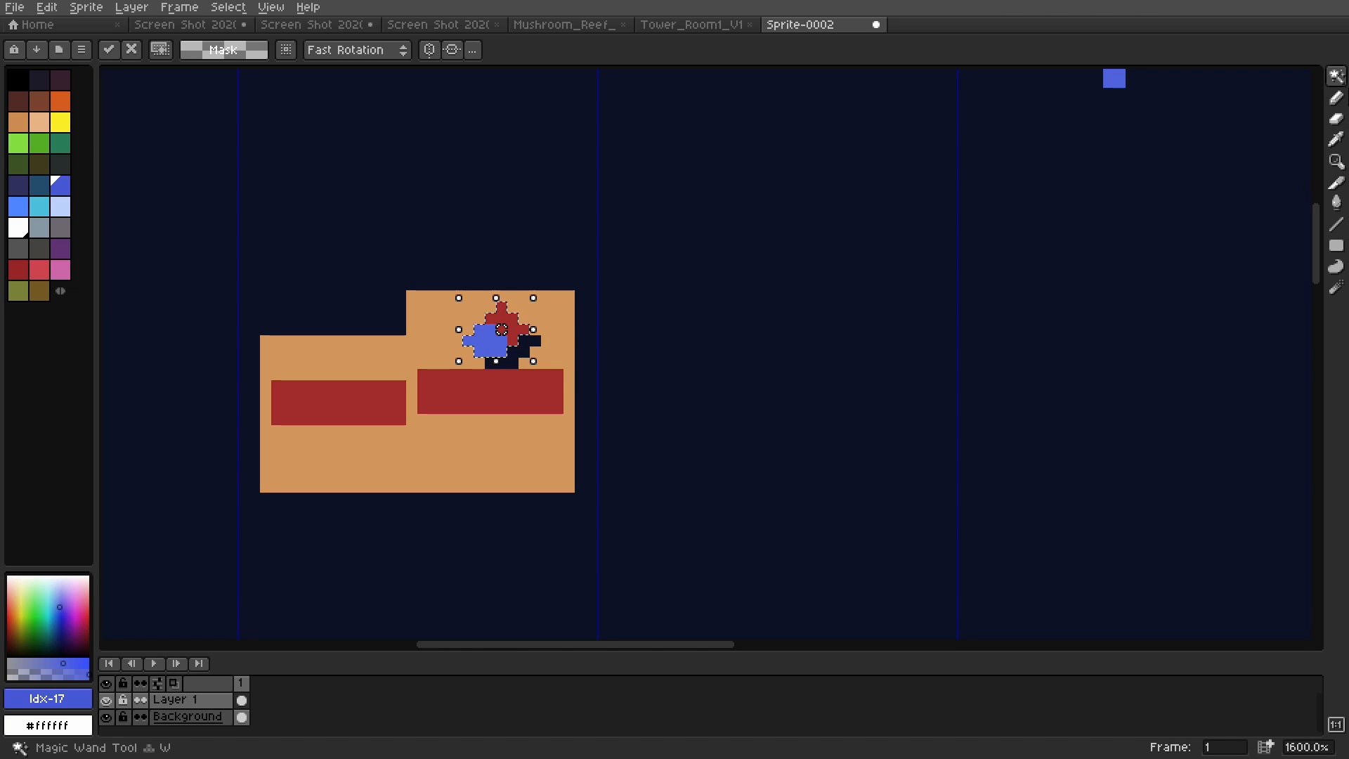
Compare the logo with the photo, add a blue pixel at its base, and extend the red part over two blue pixels using the Pencil.
{"action": "mouse_move", "coordinate": [1334, 79]}
{"action": "key", "text": "ctrl+Left"}
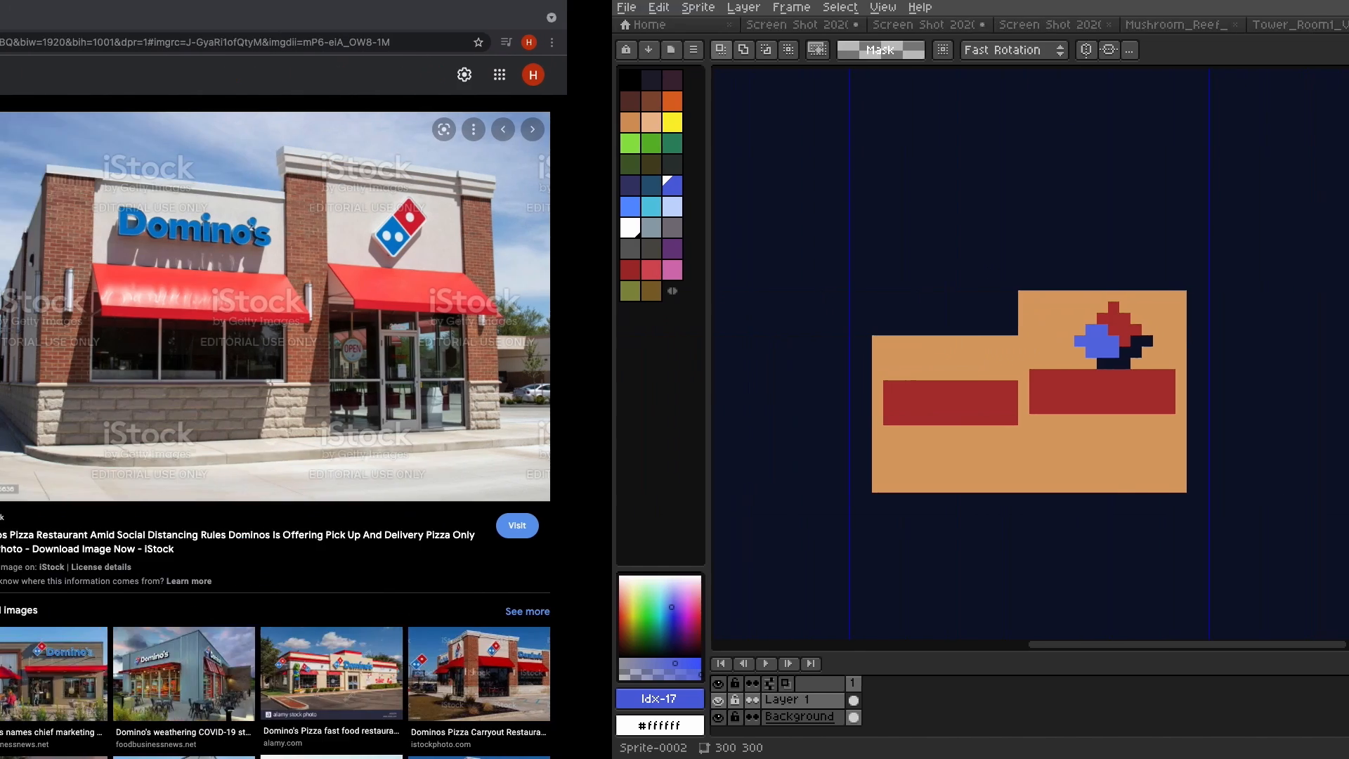
{"action": "key", "text": "ctrl+Right"}
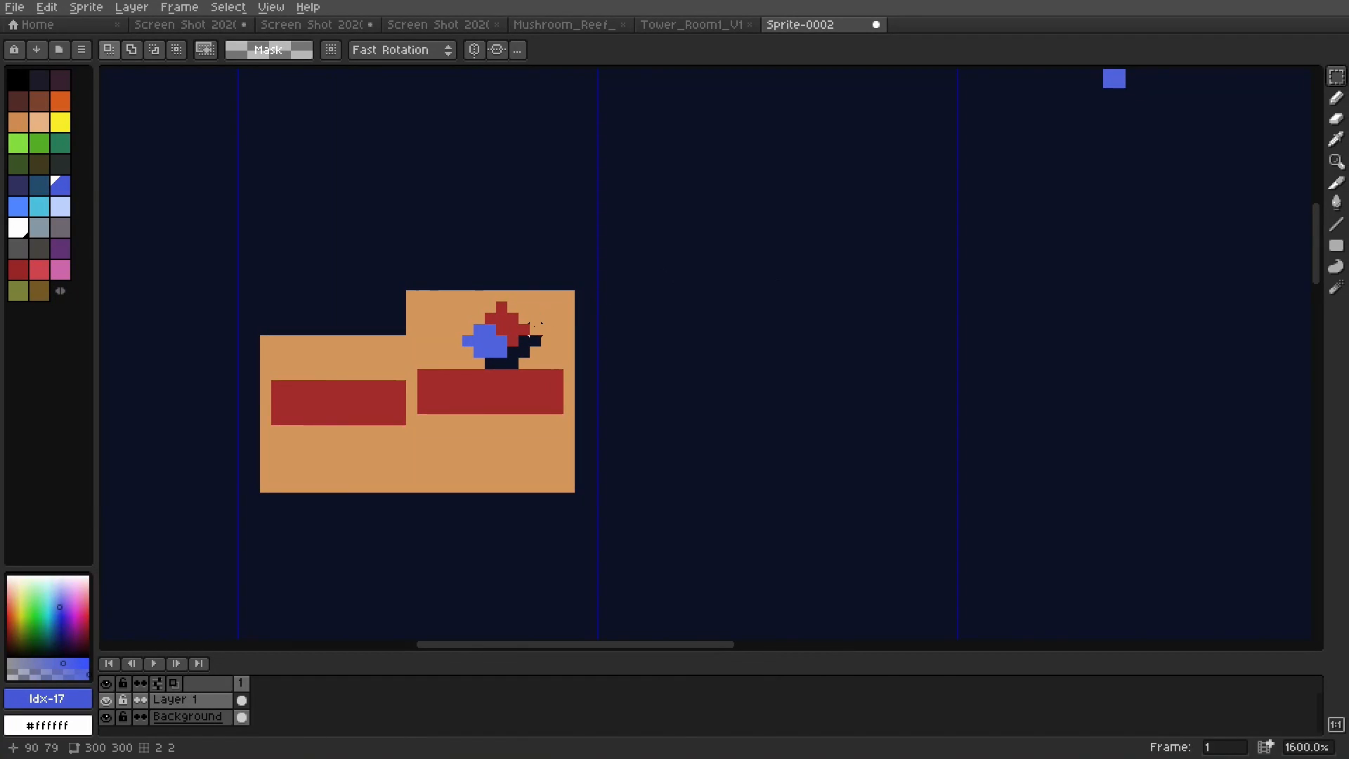
{"action": "scroll", "coordinate": [534, 324], "scroll_direction": "up", "scroll_amount": 2}
{"action": "scroll", "coordinate": [535, 325], "scroll_direction": "up", "scroll_amount": 2}
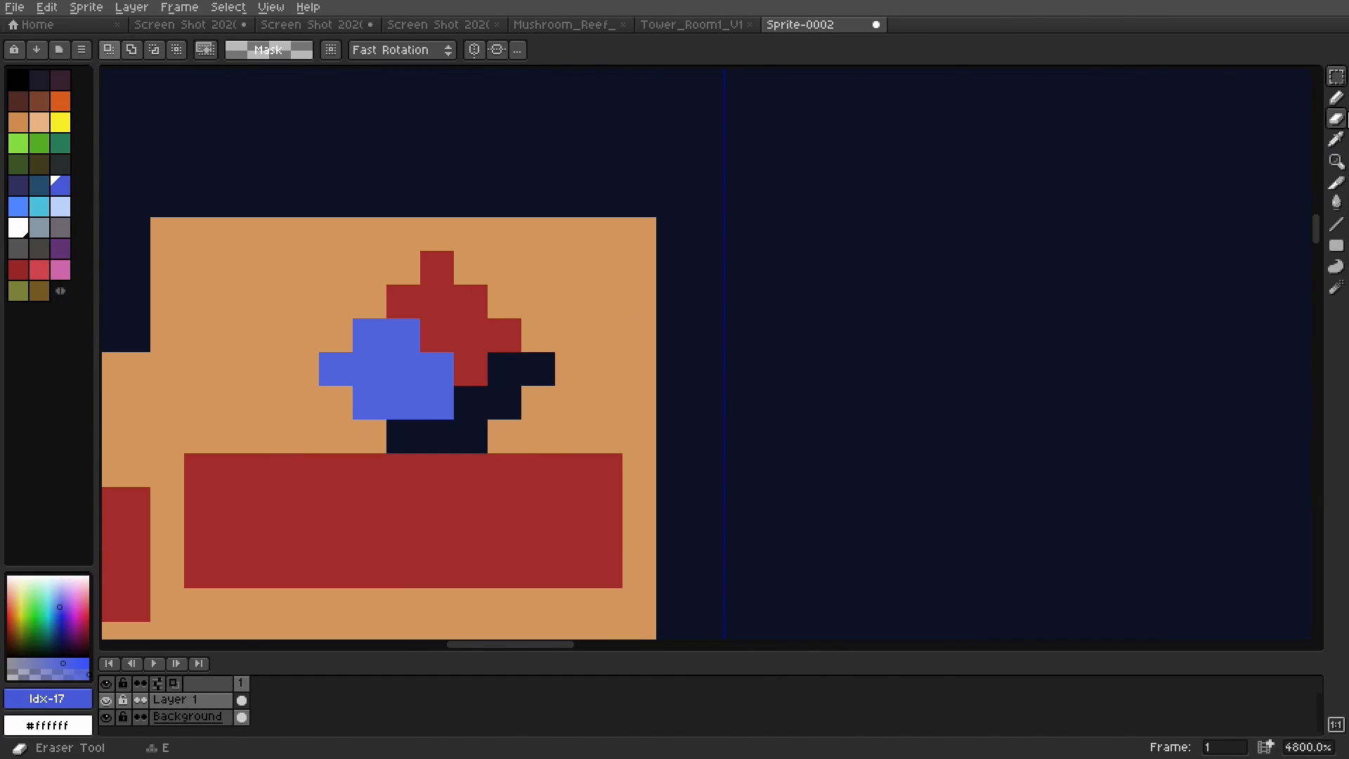
{"action": "left_click", "coordinate": [1339, 98]}
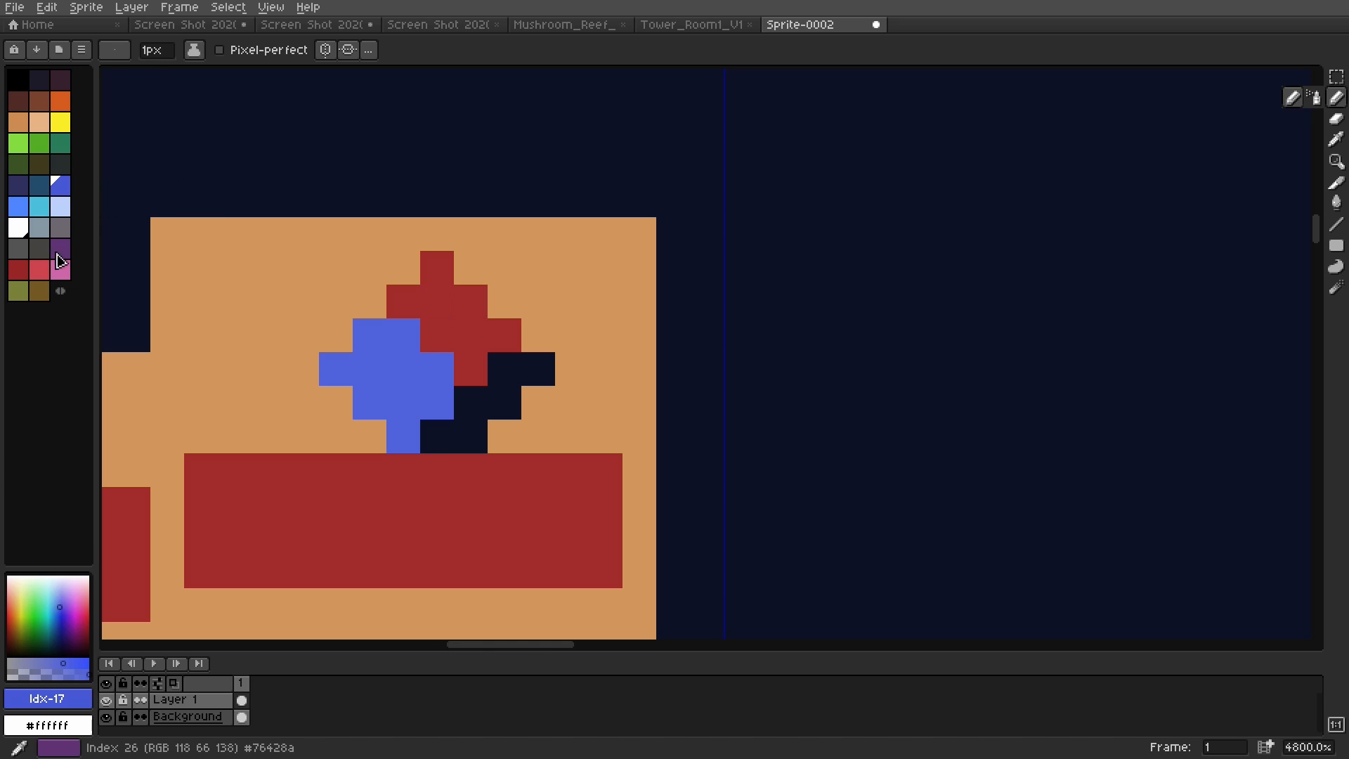
{"action": "left_click", "coordinate": [17, 271]}
{"action": "left_click", "coordinate": [437, 369]}
{"action": "left_click", "coordinate": [404, 336]}
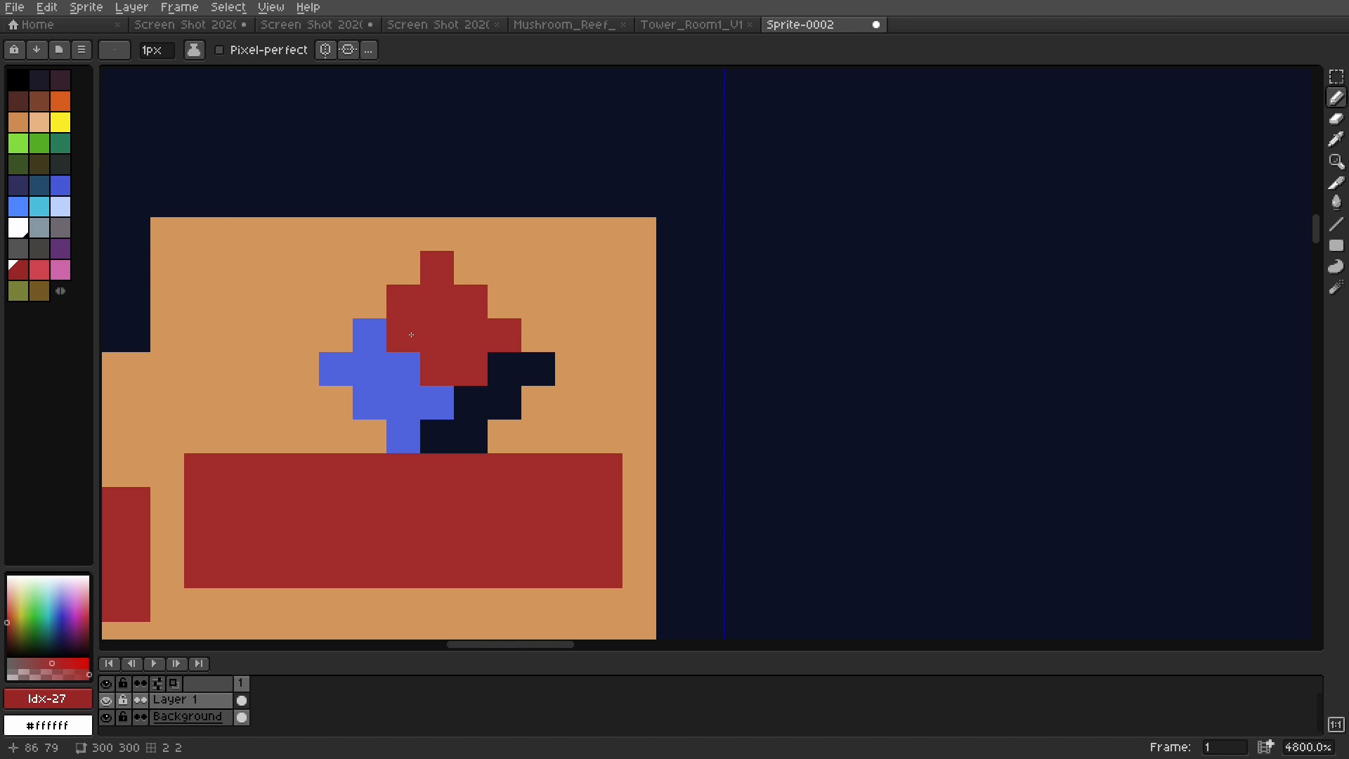
{"action": "left_click", "coordinate": [572, 369]}
Fill out the lower left edge of the logo's blue half with two more Idx-17 pixels.
{"action": "left_click", "coordinate": [19, 206]}
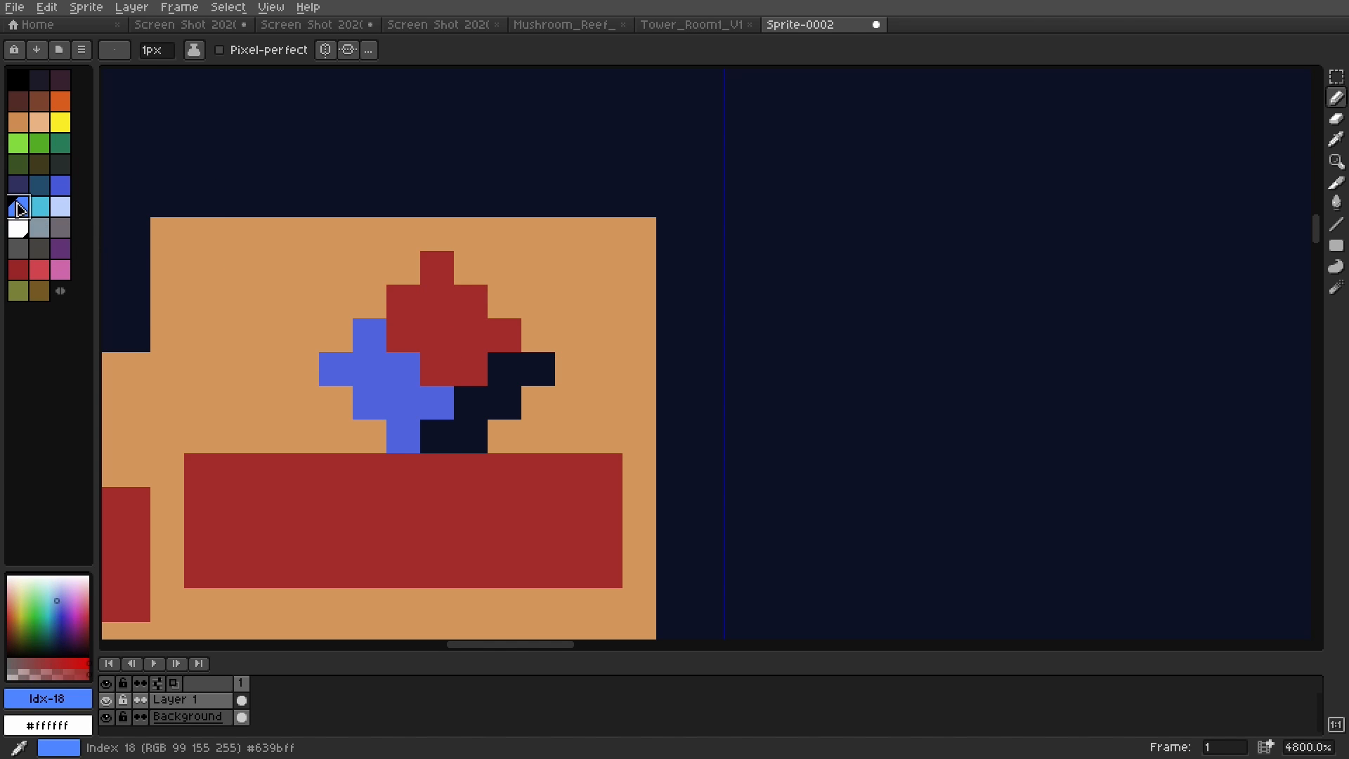
{"action": "left_click", "coordinate": [60, 185]}
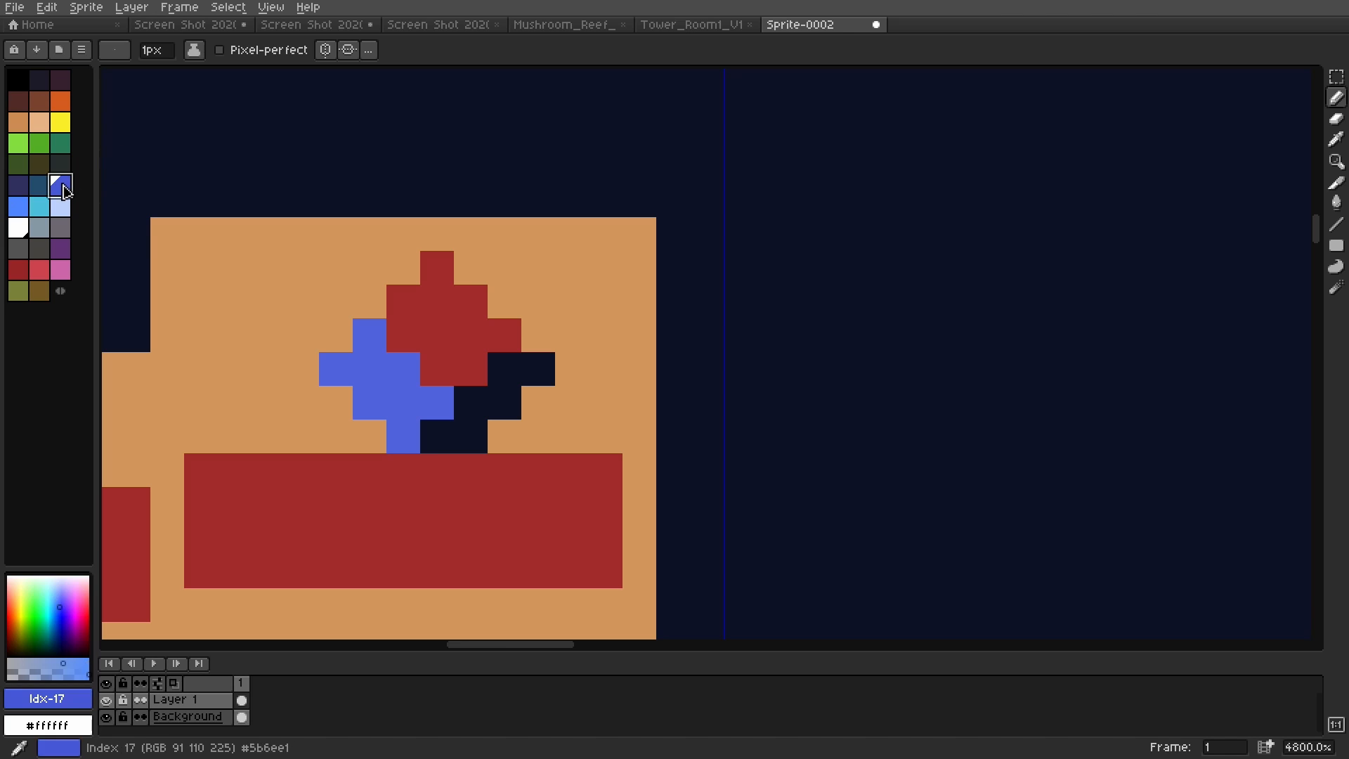
{"action": "left_click", "coordinate": [335, 403]}
{"action": "left_click", "coordinate": [369, 436]}
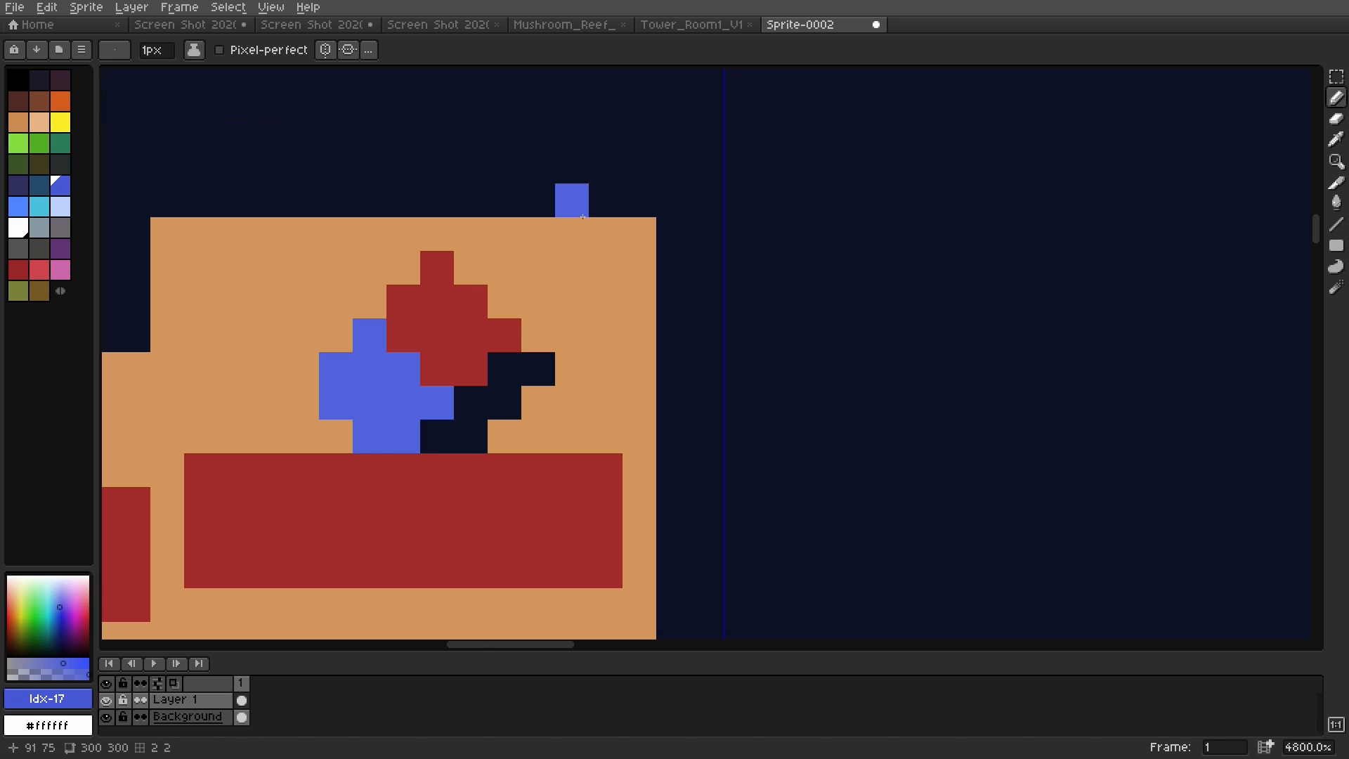
Fill the dark pixels beside and below the domino logo with the Idx-6 tan wall colour using the Pencil.
{"action": "left_click", "coordinate": [18, 122]}
{"action": "left_click", "coordinate": [537, 369]}
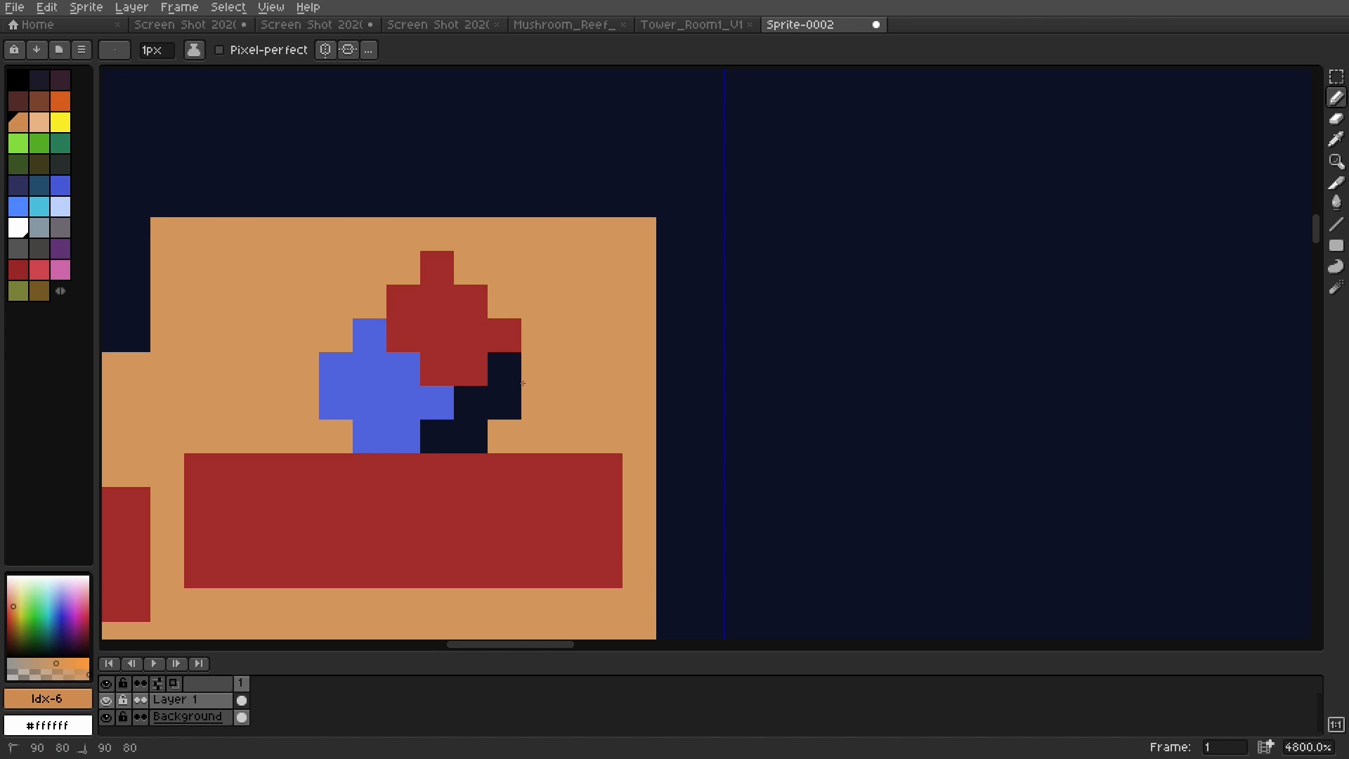
{"action": "left_click", "coordinate": [506, 403]}
{"action": "left_click", "coordinate": [504, 369]}
{"action": "left_click_drag", "start_coordinate": [471, 400], "coordinate": [480, 419]}
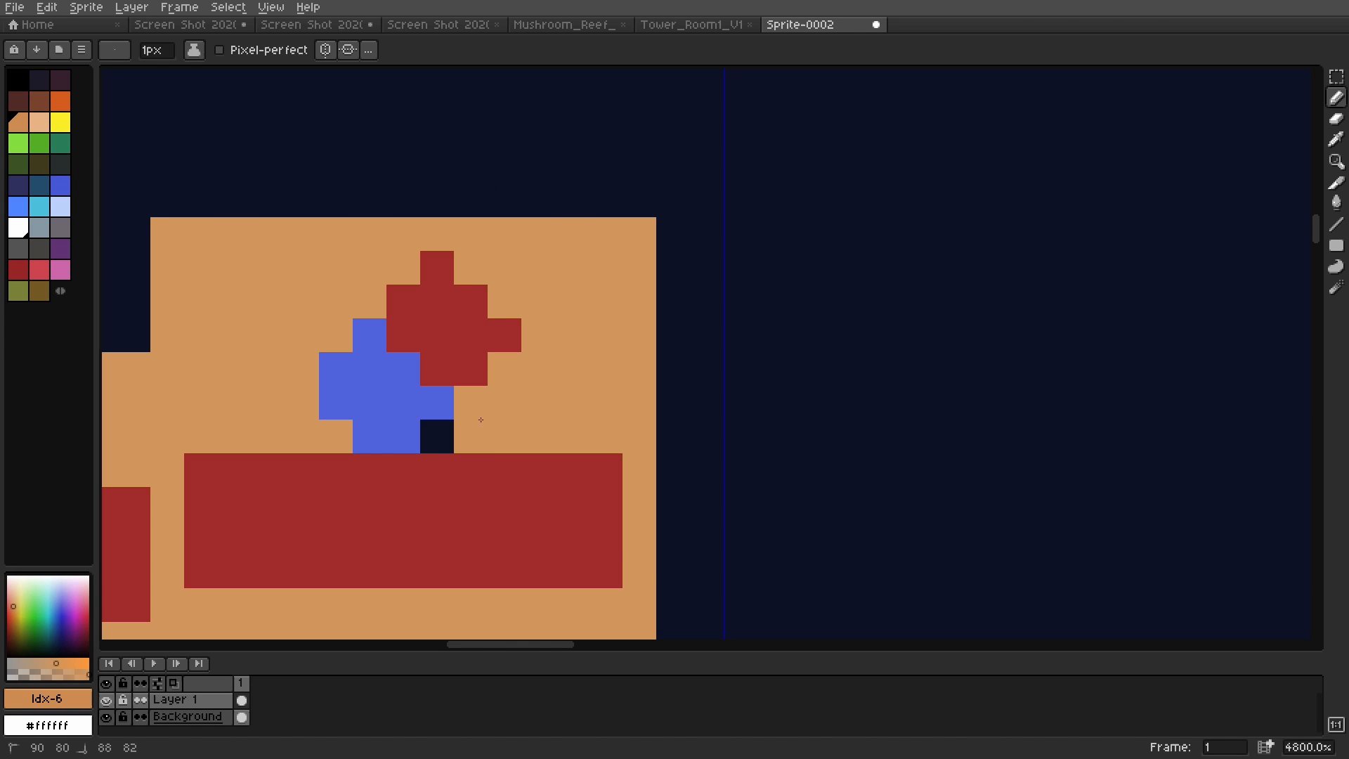
{"action": "left_click", "coordinate": [443, 432]}
{"action": "left_click", "coordinate": [686, 327]}
{"action": "scroll", "coordinate": [686, 327], "scroll_direction": "down", "scroll_amount": 3}
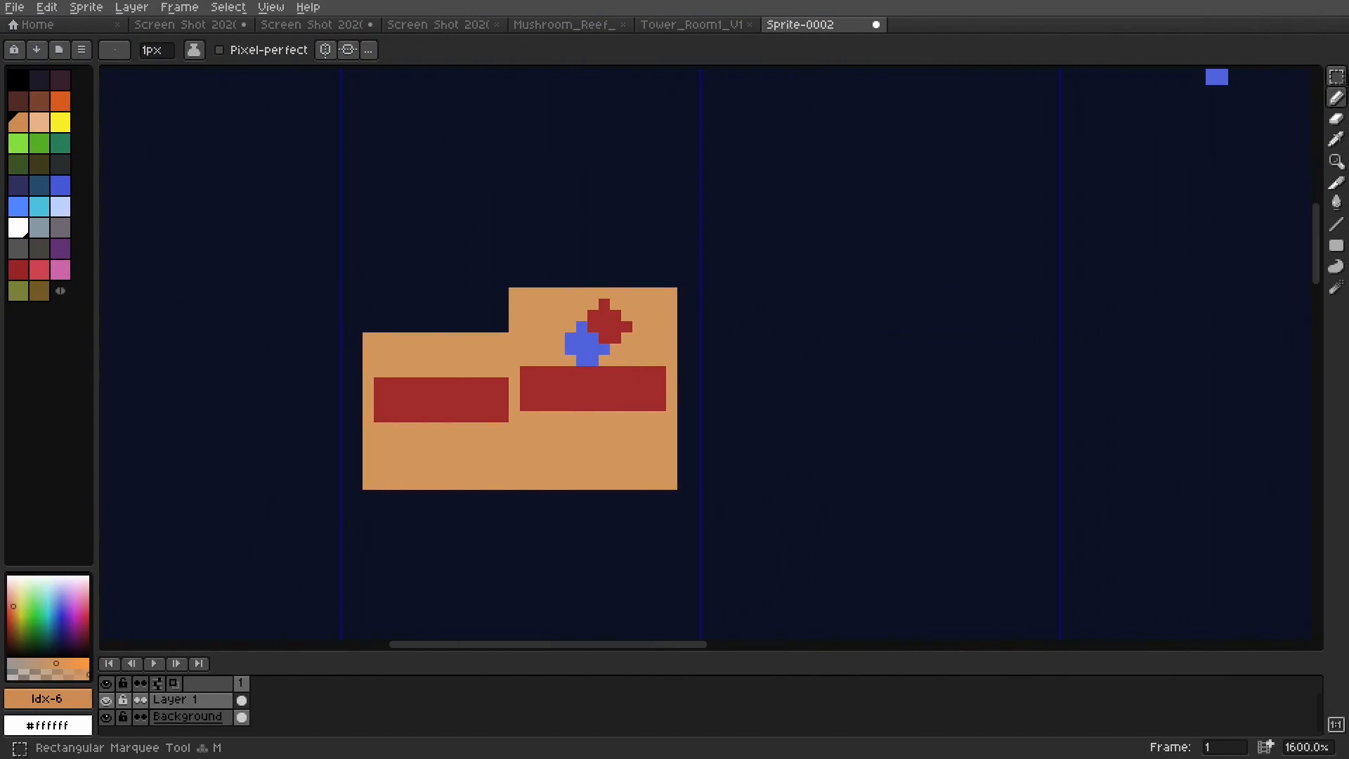
Cut three windows, 4 pixels high and 4, 3 and 3 pixels wide, directly under the left awning with rectangular selections.
{"action": "left_click", "coordinate": [1337, 76]}
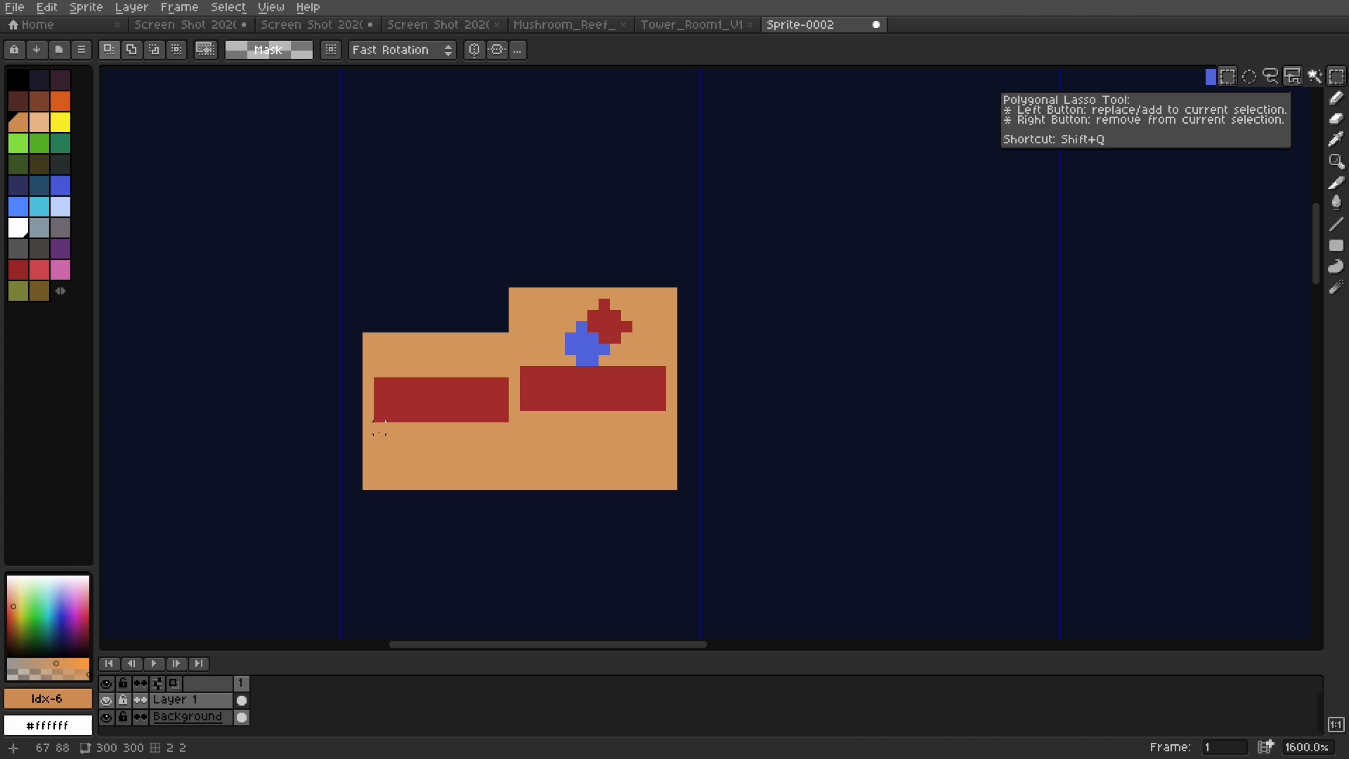
{"action": "left_click_drag", "start_coordinate": [374, 421], "coordinate": [501, 461]}
{"action": "key", "text": "Delete"}
{"action": "left_click", "coordinate": [468, 461]}
{"action": "key", "text": "Delete"}
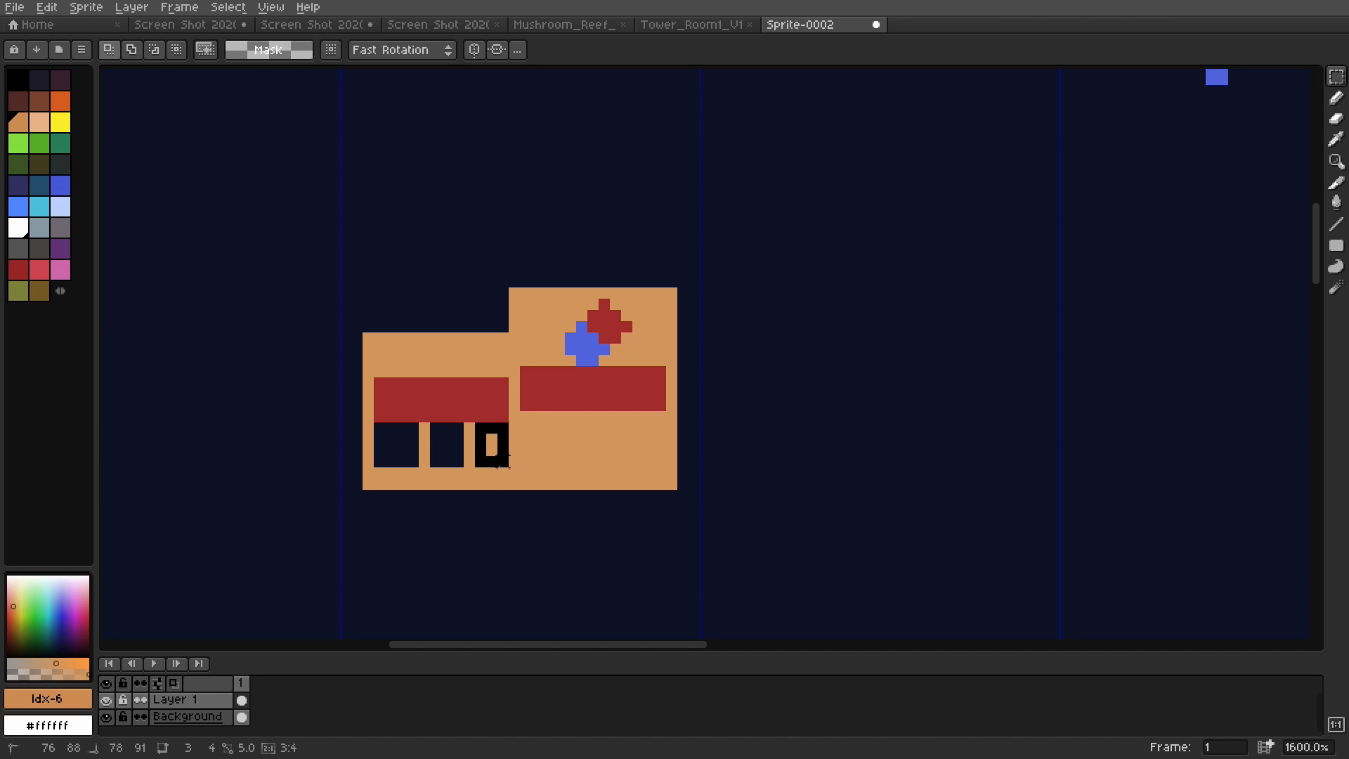
{"action": "key", "text": "Delete"}
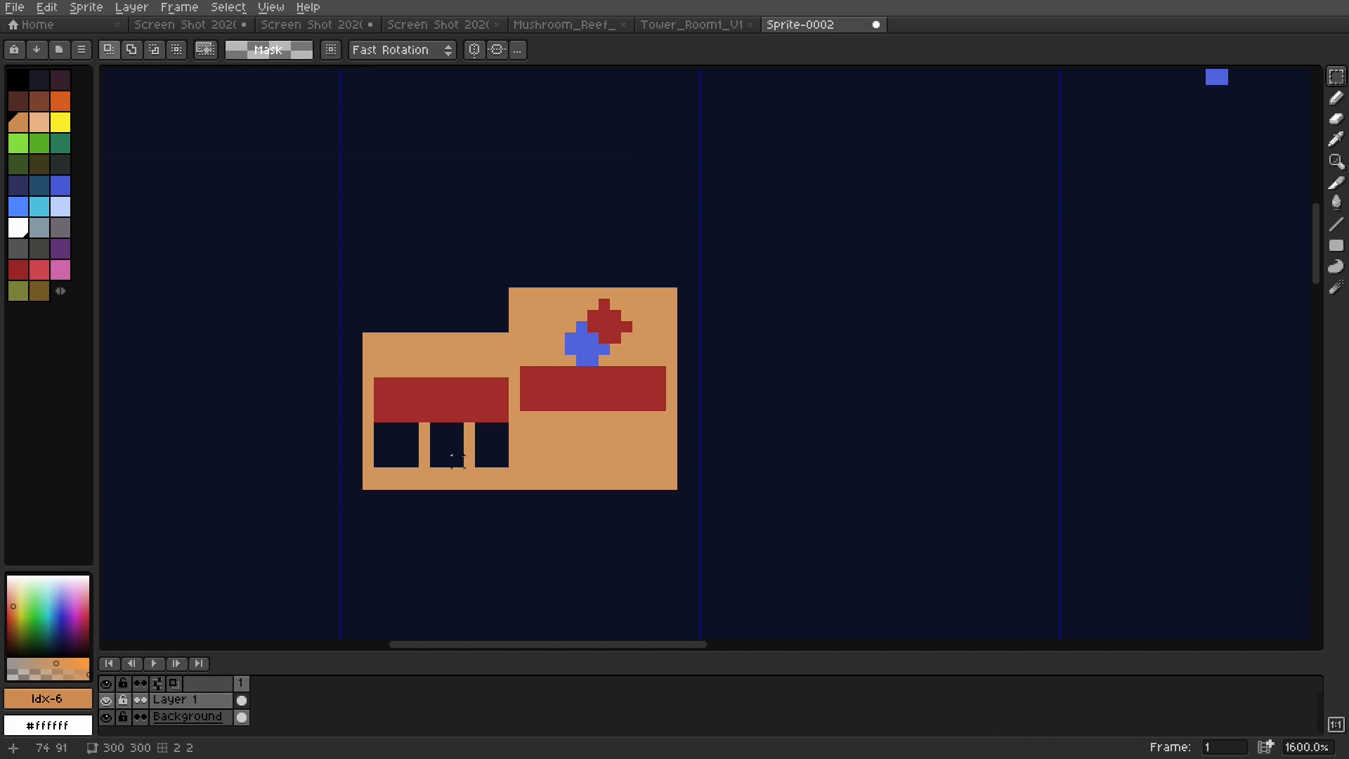
Select the left end of the building and move it one pixel right to narrow the first window.
{"action": "left_click_drag", "start_coordinate": [379, 495], "coordinate": [307, 232]}
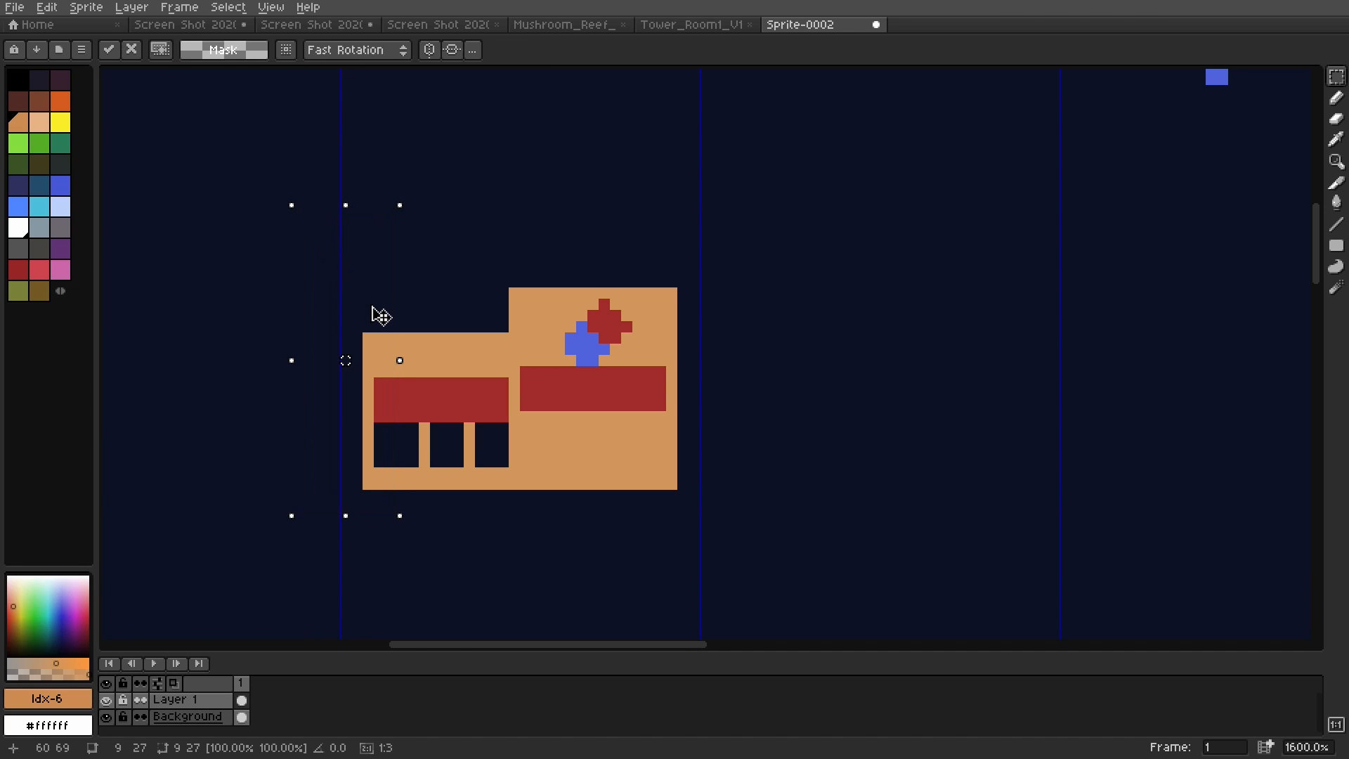
{"action": "left_click_drag", "start_coordinate": [377, 314], "coordinate": [386, 314]}
{"action": "left_click", "coordinate": [536, 327]}
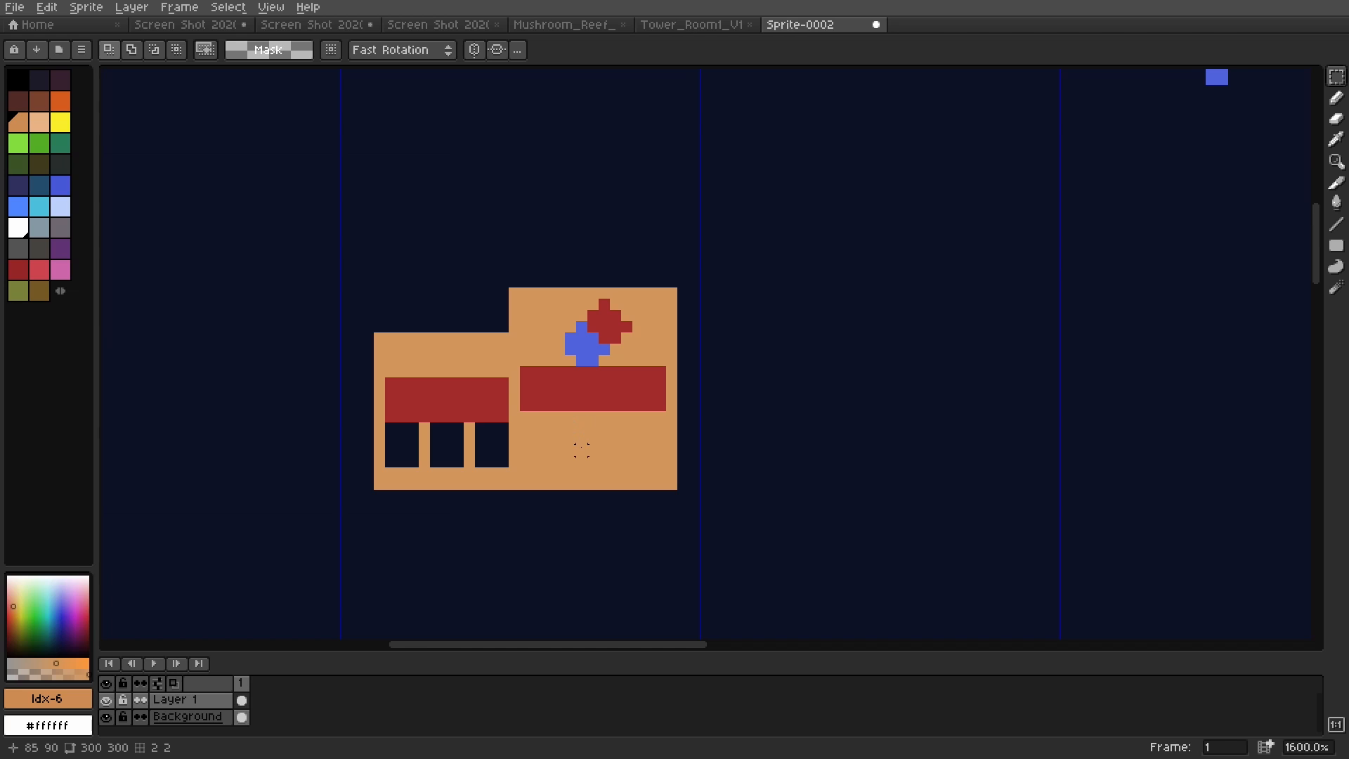
Cut a 3 by 5 pixel doorway in the base under the right awning, flanked by two 3 by 5 pixel windows.
{"action": "left_click_drag", "start_coordinate": [577, 433], "coordinate": [618, 424]}
{"action": "key", "text": "Delete"}
{"action": "left_click", "coordinate": [638, 483]}
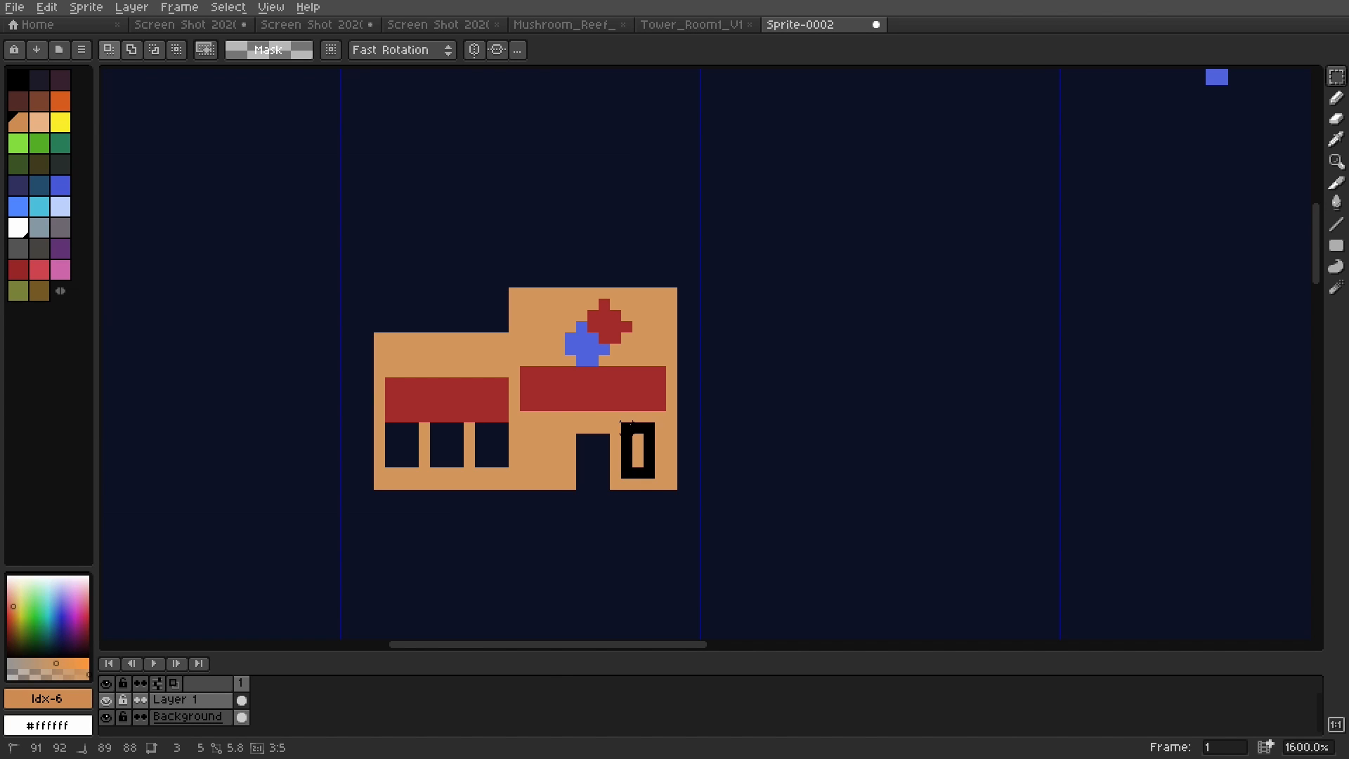
{"action": "key", "text": "Delete"}
{"action": "left_click_drag", "start_coordinate": [560, 472], "coordinate": [532, 421]}
{"action": "key", "text": "Delete"}
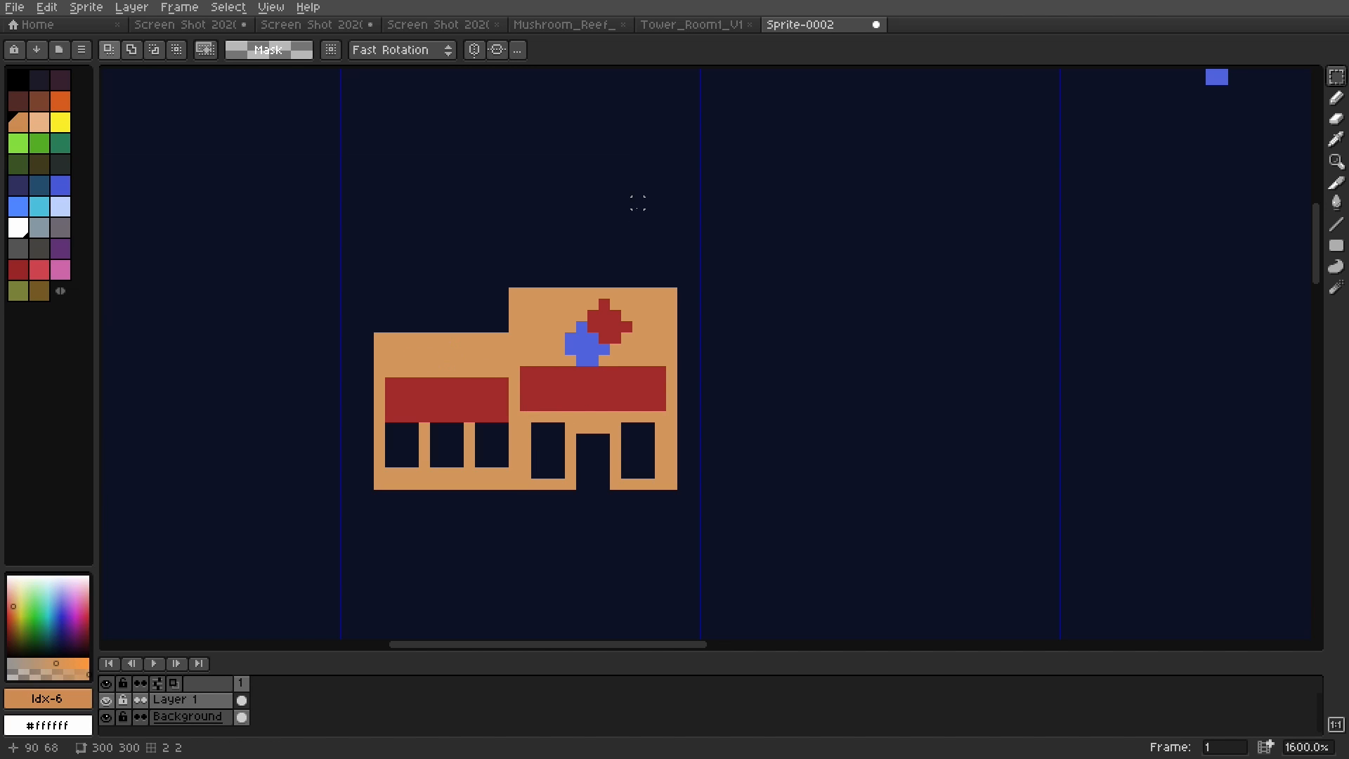
Check the restaurant photo, sample the wall's tan with the Eyedropper, and darken that colour to HSV 30°, 52, 70.
{"action": "key", "text": "ctrl+Left"}
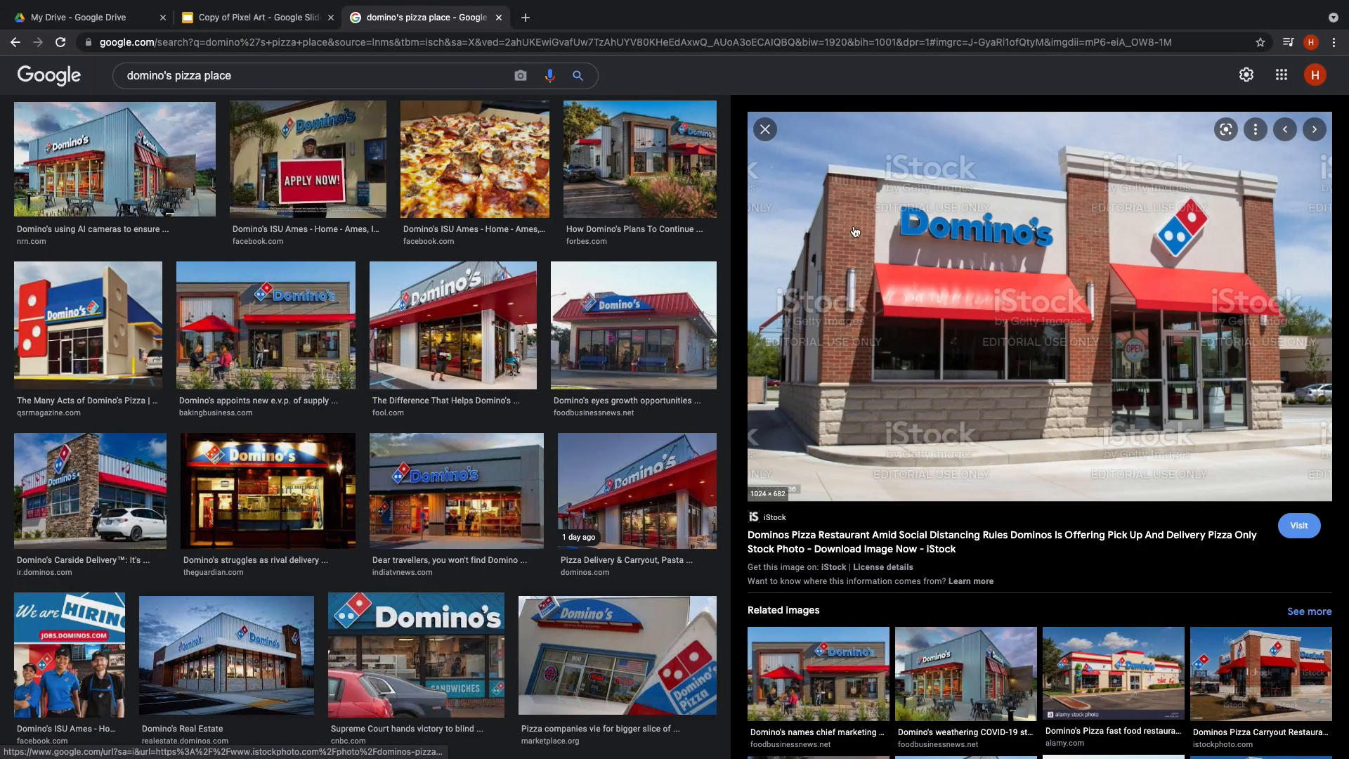
{"action": "key", "text": "ctrl+Right"}
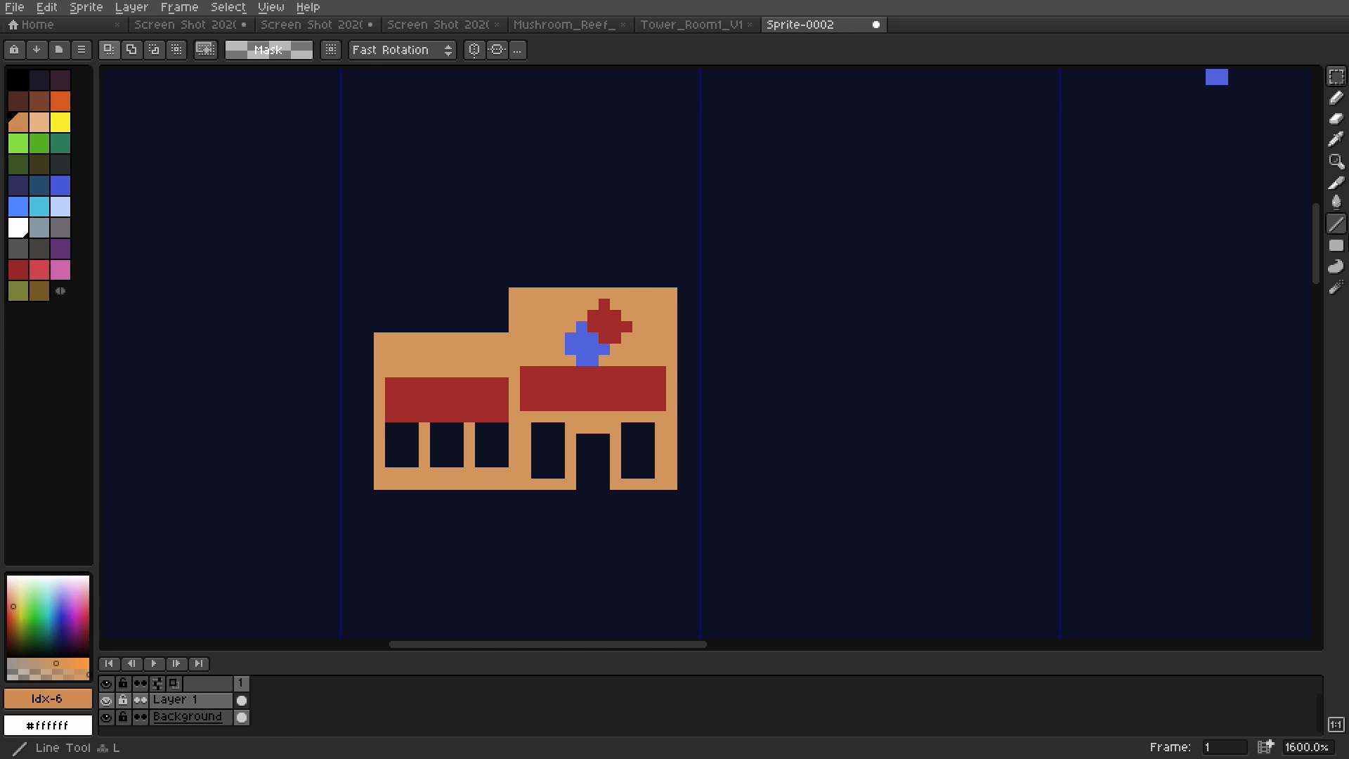
{"action": "key", "text": "v"}
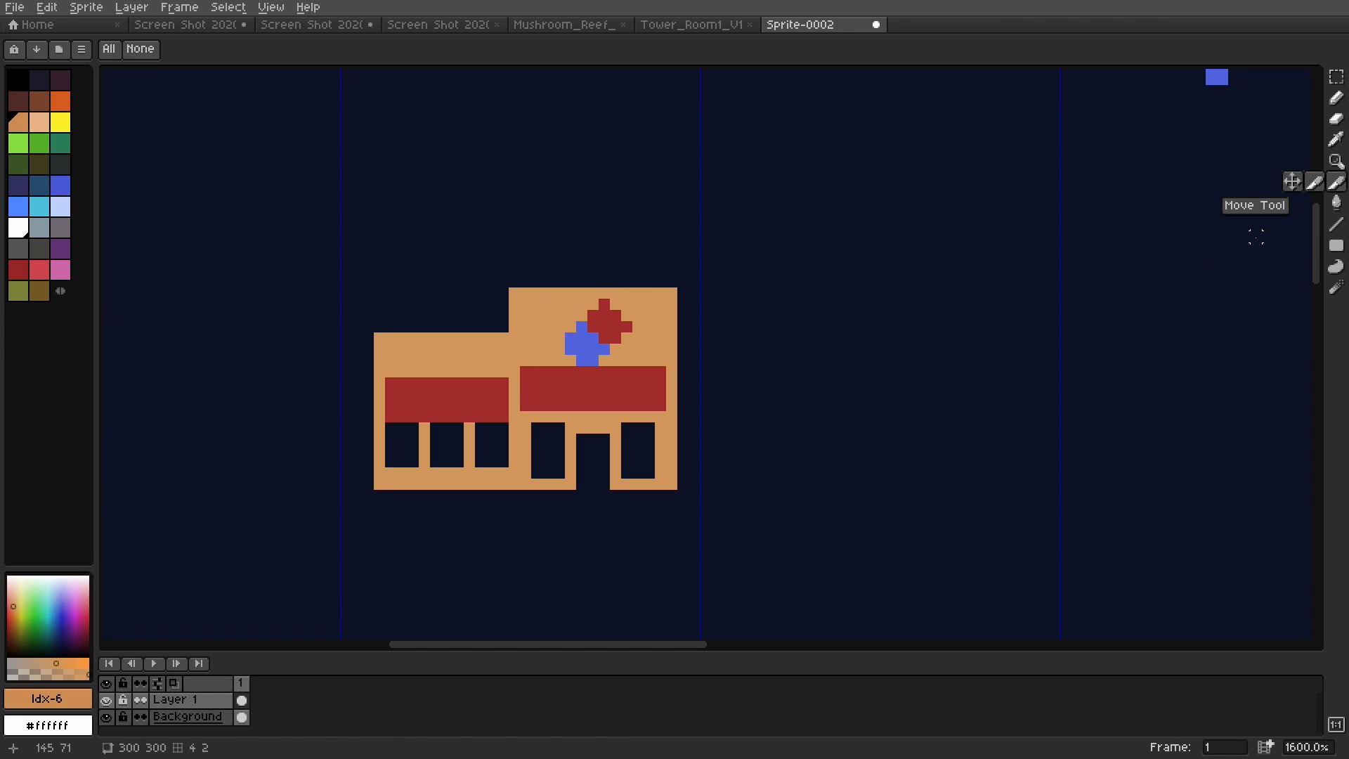
{"action": "left_click", "coordinate": [1336, 139]}
{"action": "left_click", "coordinate": [530, 322]}
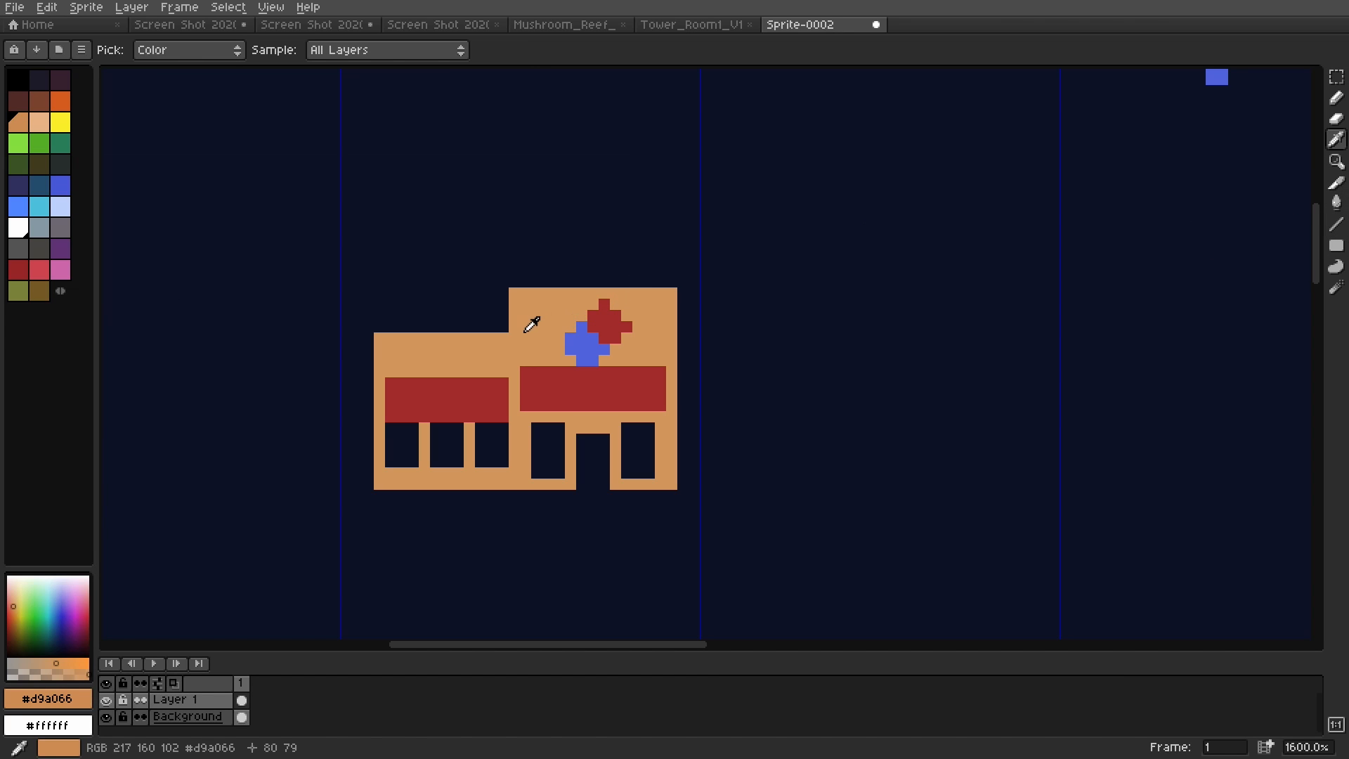
{"action": "left_click", "coordinate": [30, 699]}
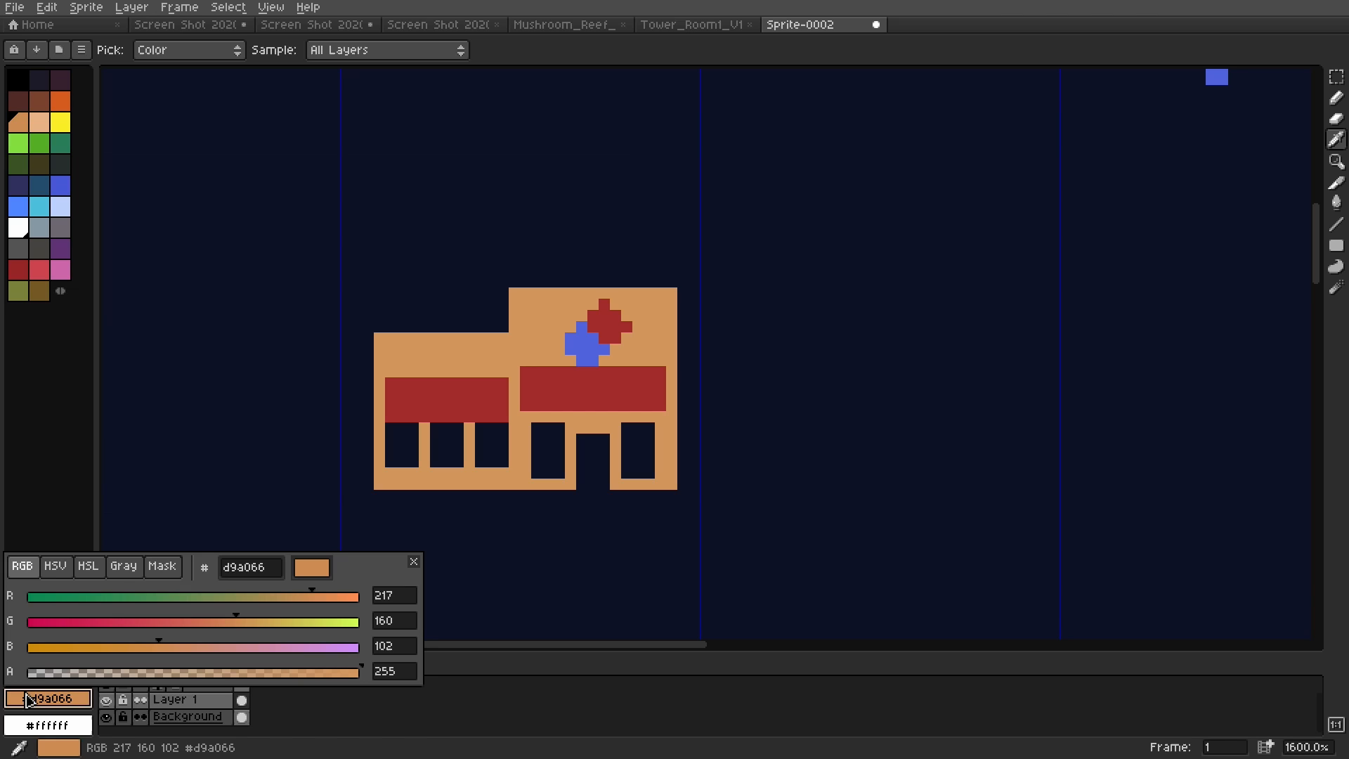
{"action": "left_click", "coordinate": [55, 566]}
{"action": "left_click_drag", "start_coordinate": [281, 656], "coordinate": [260, 656]}
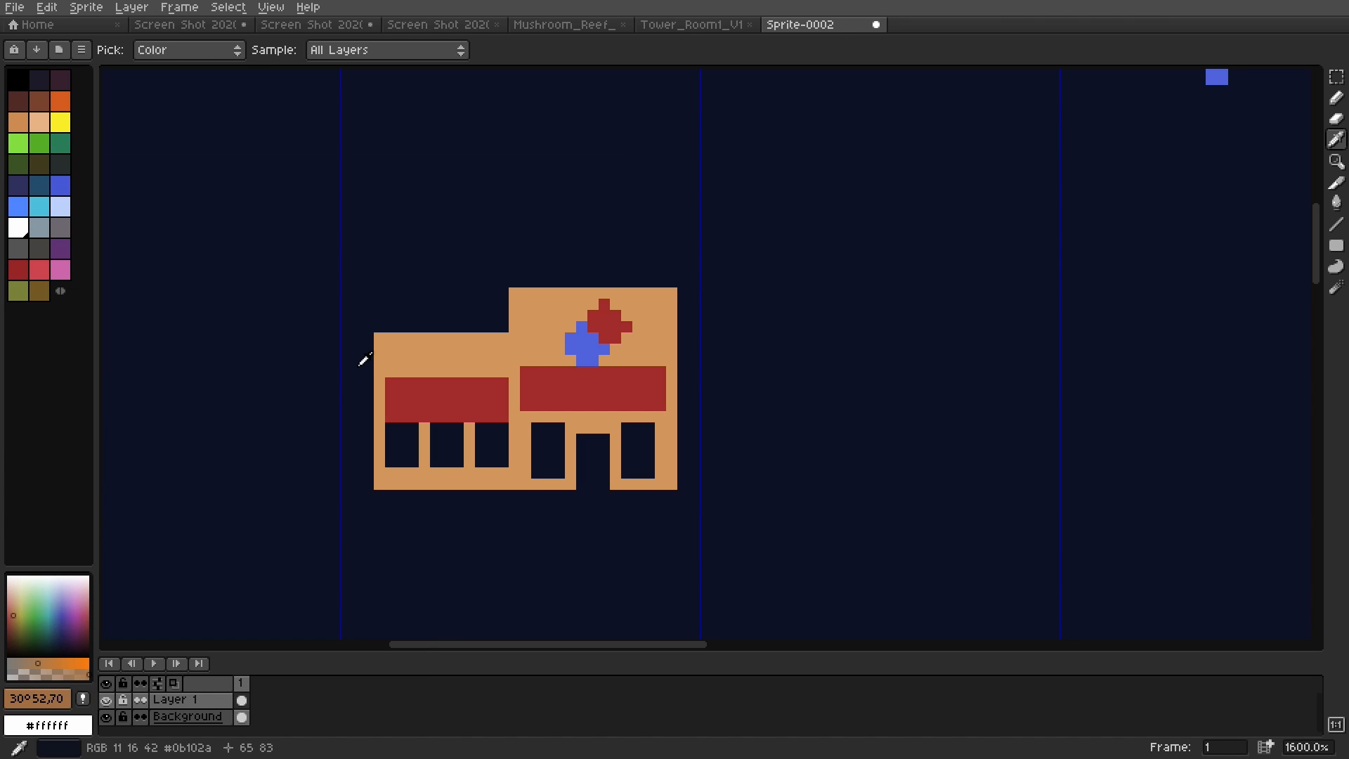
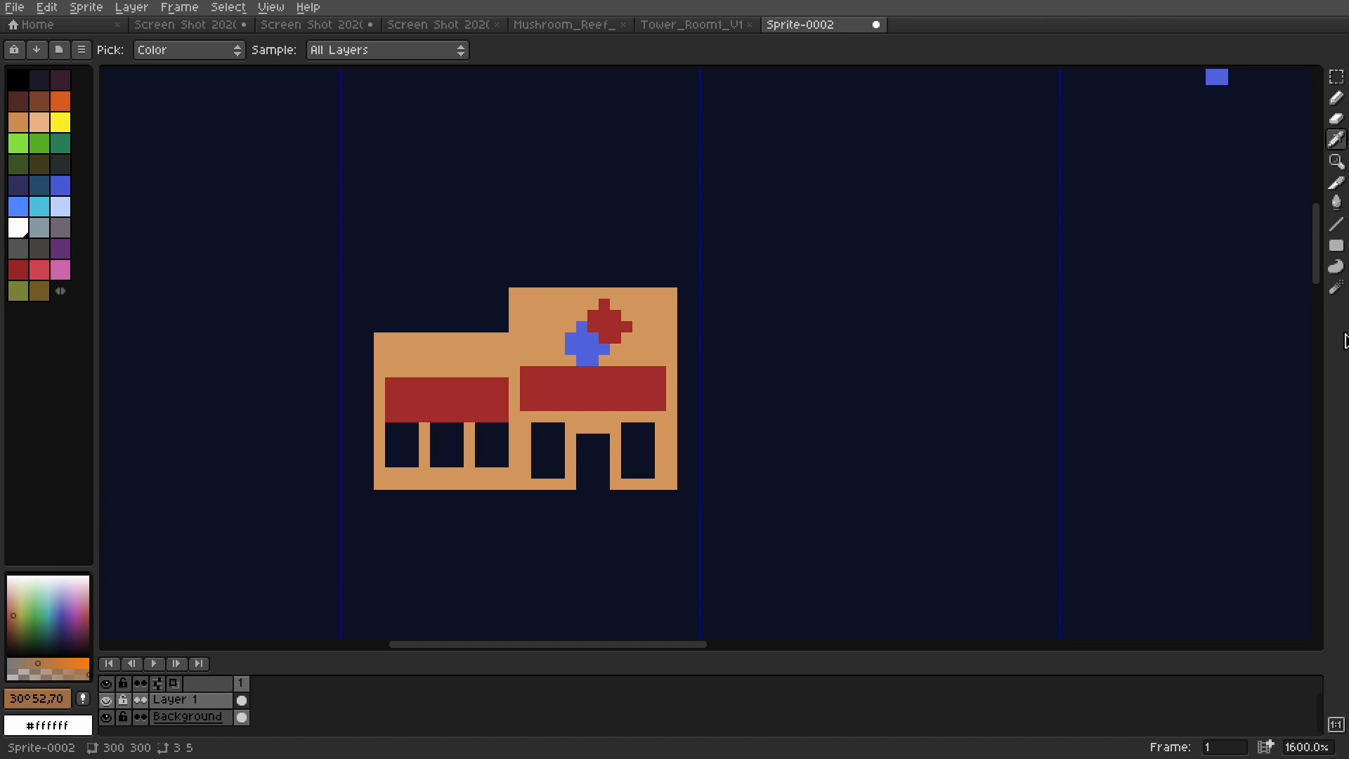
Draw a filled roof rectangle in the darkened tan across the restaurant's full 27 pixel width, rising 3 pixels above the taller section.
{"action": "left_click", "coordinate": [1337, 247]}
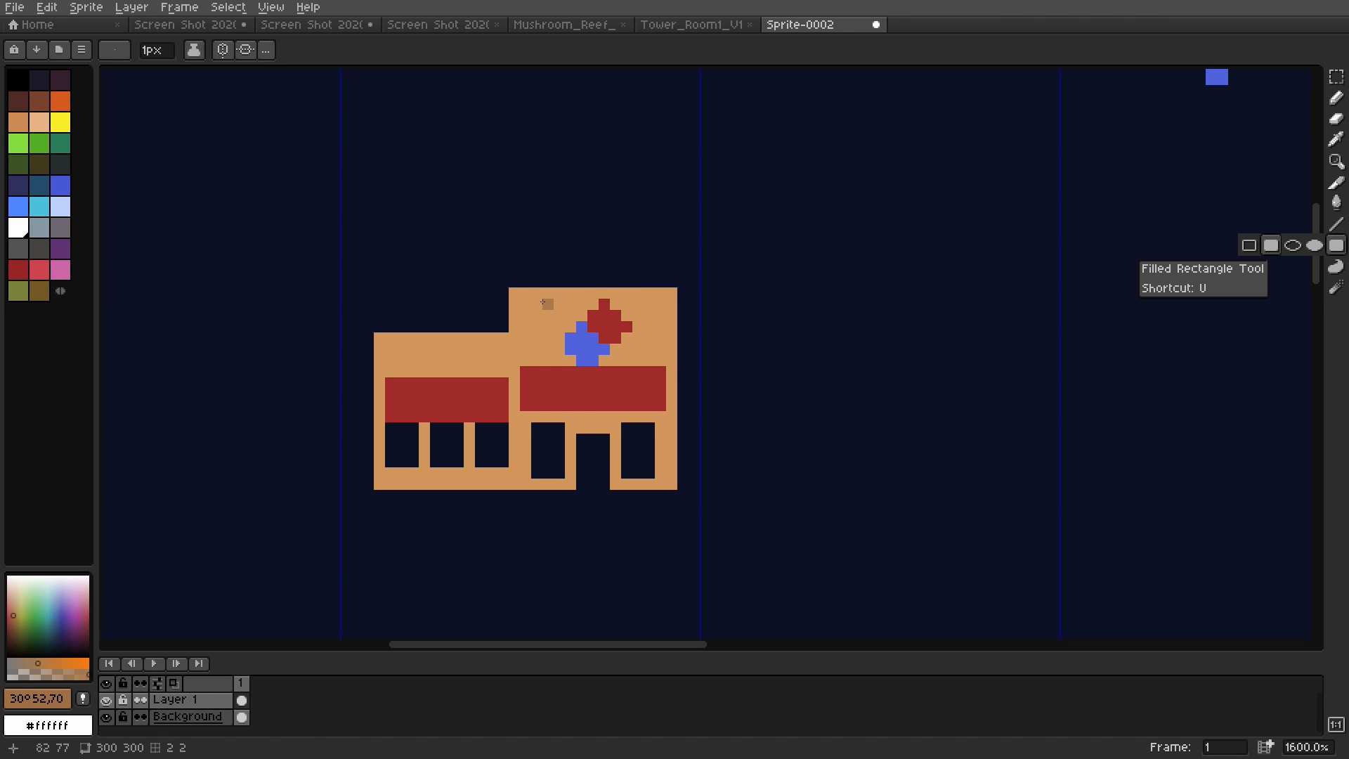
{"action": "left_click_drag", "start_coordinate": [376, 325], "coordinate": [668, 287]}
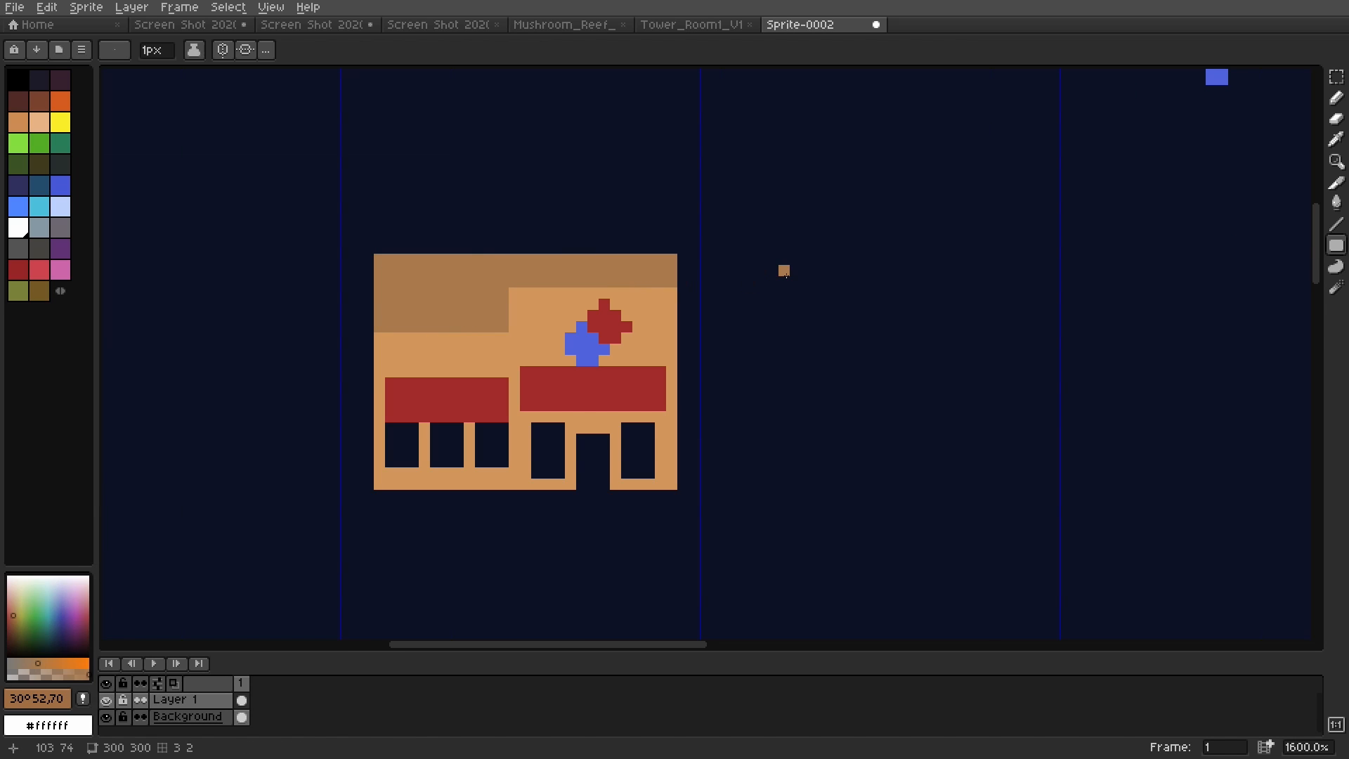
{"action": "scroll", "coordinate": [780, 268], "scroll_direction": "down", "scroll_amount": 4}
{"action": "scroll", "coordinate": [831, 276], "scroll_direction": "down", "scroll_amount": 1}
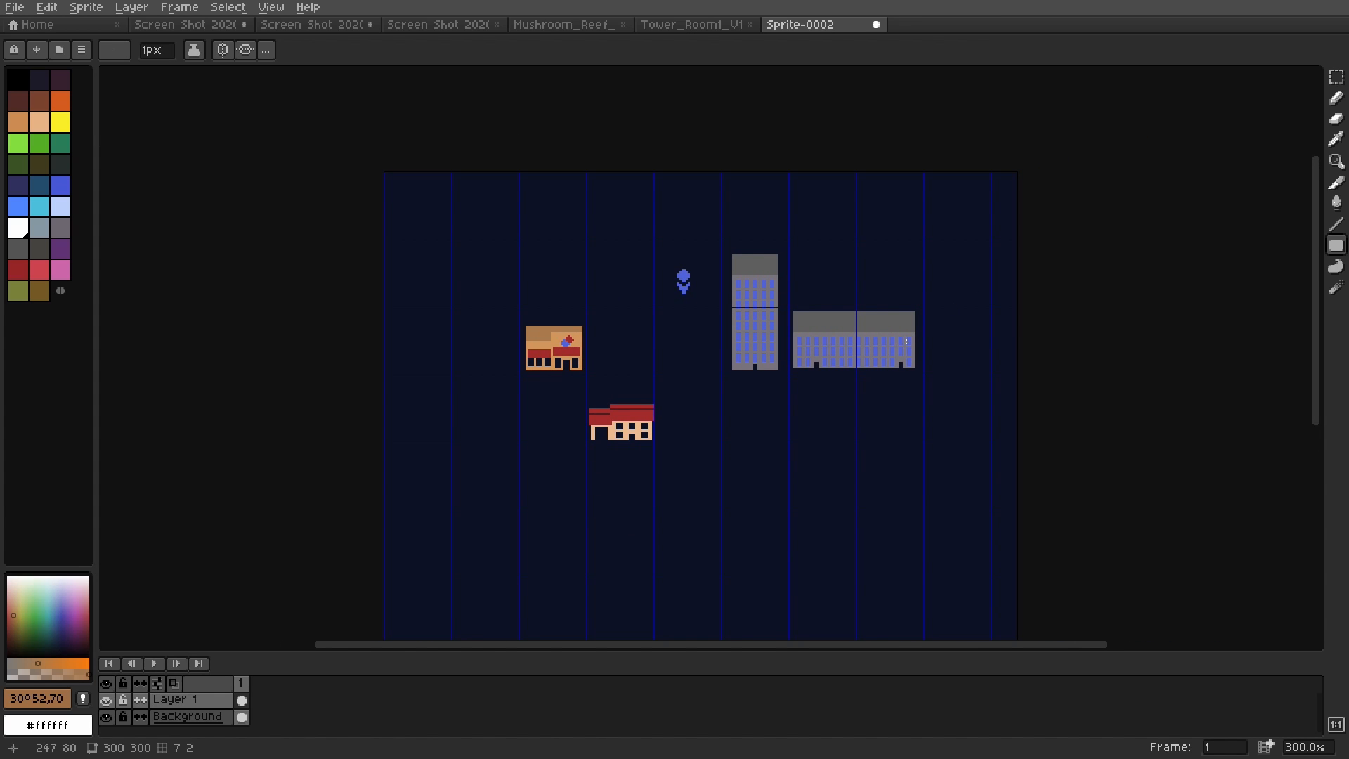
Add a new layer and place it between Layer 1 and the Background.
{"action": "scroll", "coordinate": [907, 342], "scroll_direction": "up", "scroll_amount": 1}
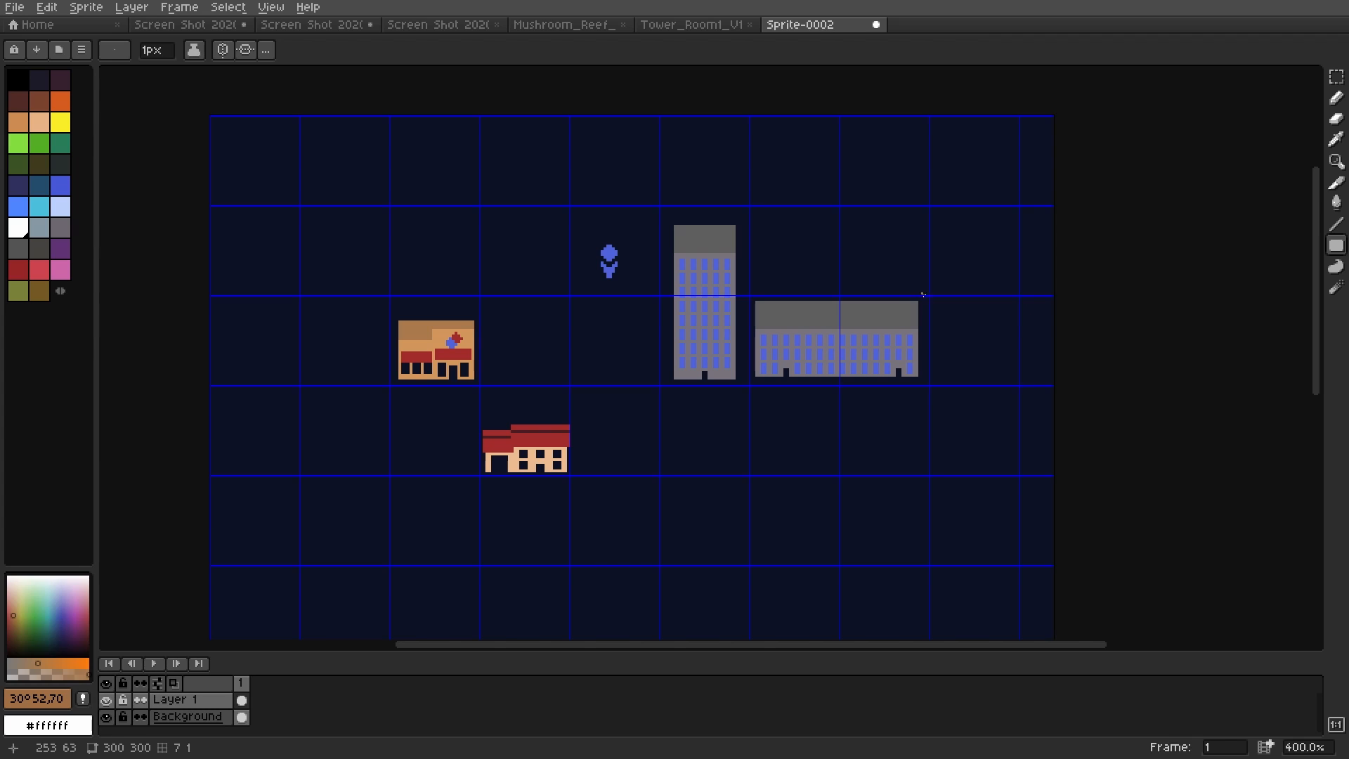
{"action": "scroll", "coordinate": [677, 394], "scroll_direction": "up", "scroll_amount": 2}
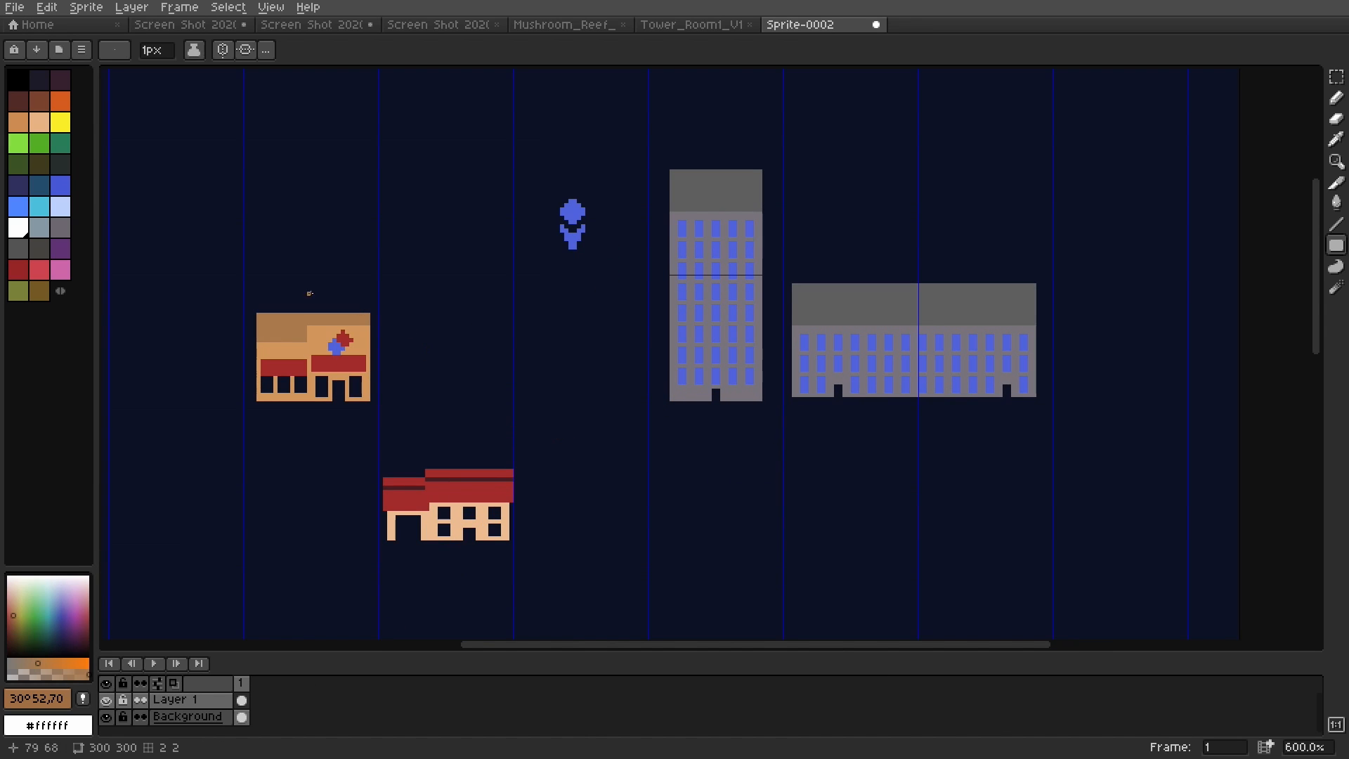
{"action": "scroll", "coordinate": [456, 384], "scroll_direction": "up", "scroll_amount": 1}
{"action": "scroll", "coordinate": [456, 384], "scroll_direction": "left", "scroll_amount": 1}
{"action": "scroll", "coordinate": [456, 385], "scroll_direction": "up", "scroll_amount": 3}
{"action": "scroll", "coordinate": [456, 385], "scroll_direction": "left", "scroll_amount": 3}
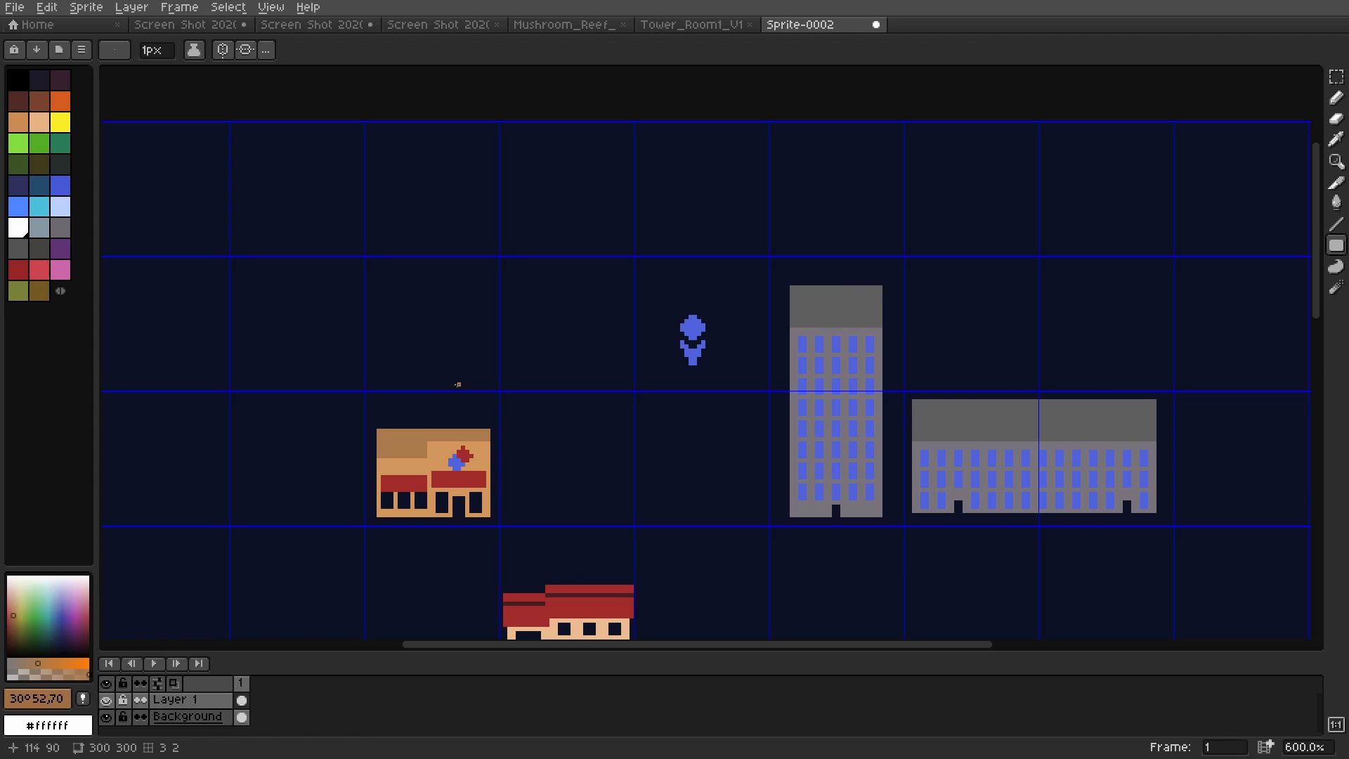
{"action": "left_click", "coordinate": [131, 7]}
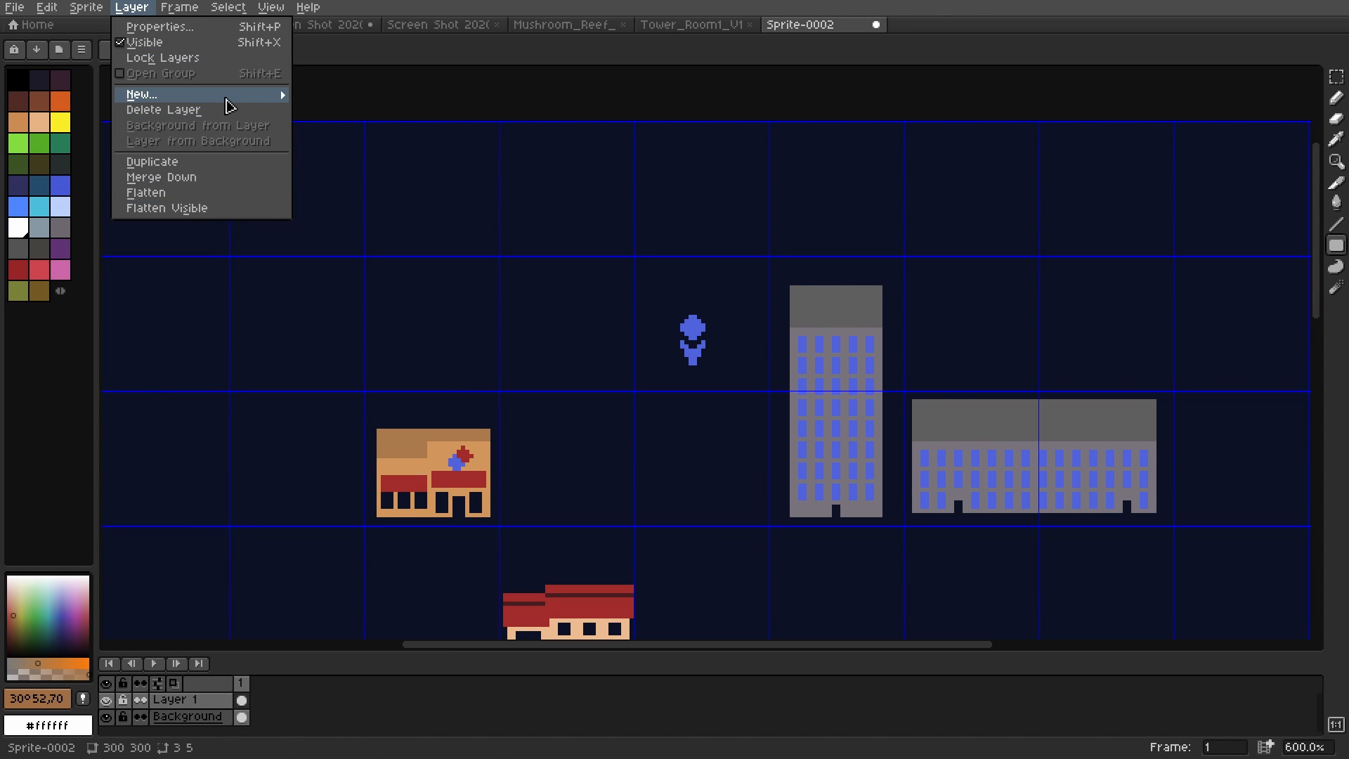
{"action": "mouse_move", "coordinate": [230, 99]}
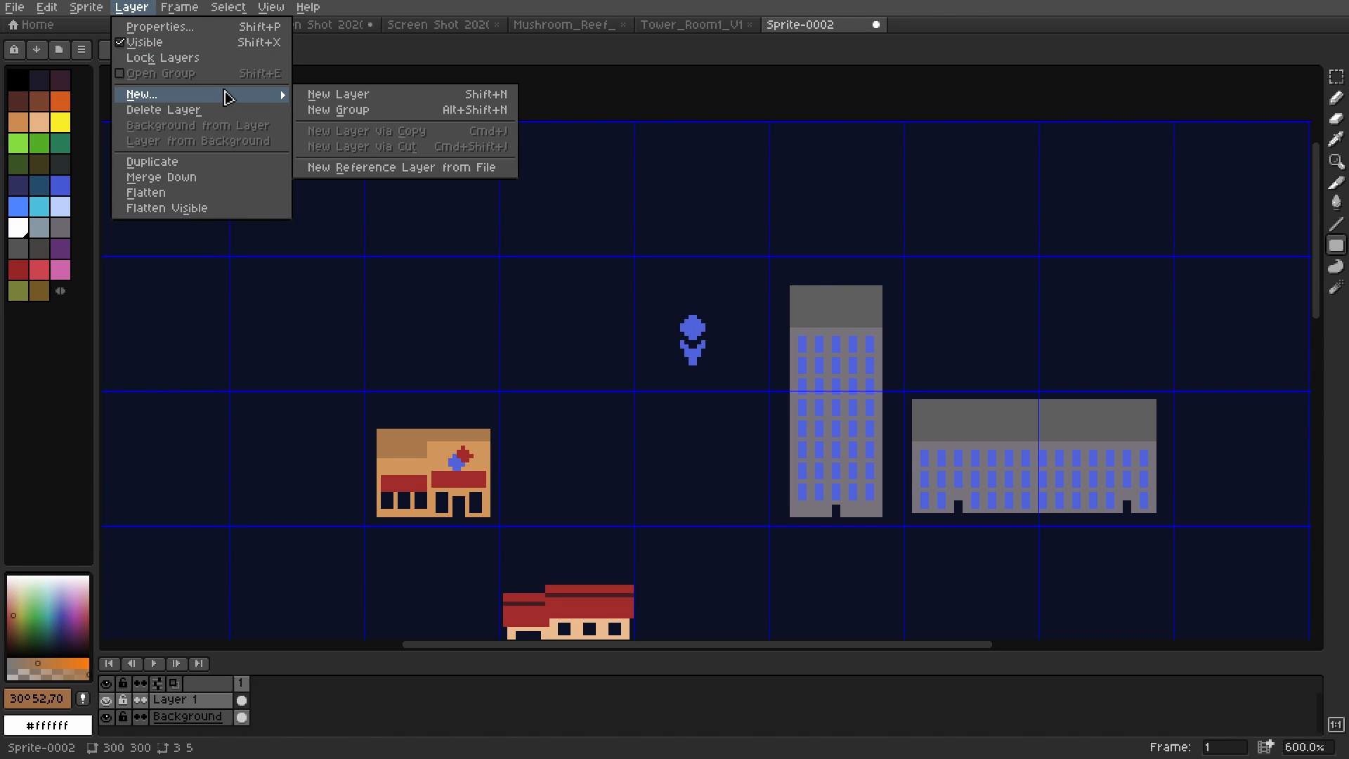
{"action": "left_click", "coordinate": [313, 97]}
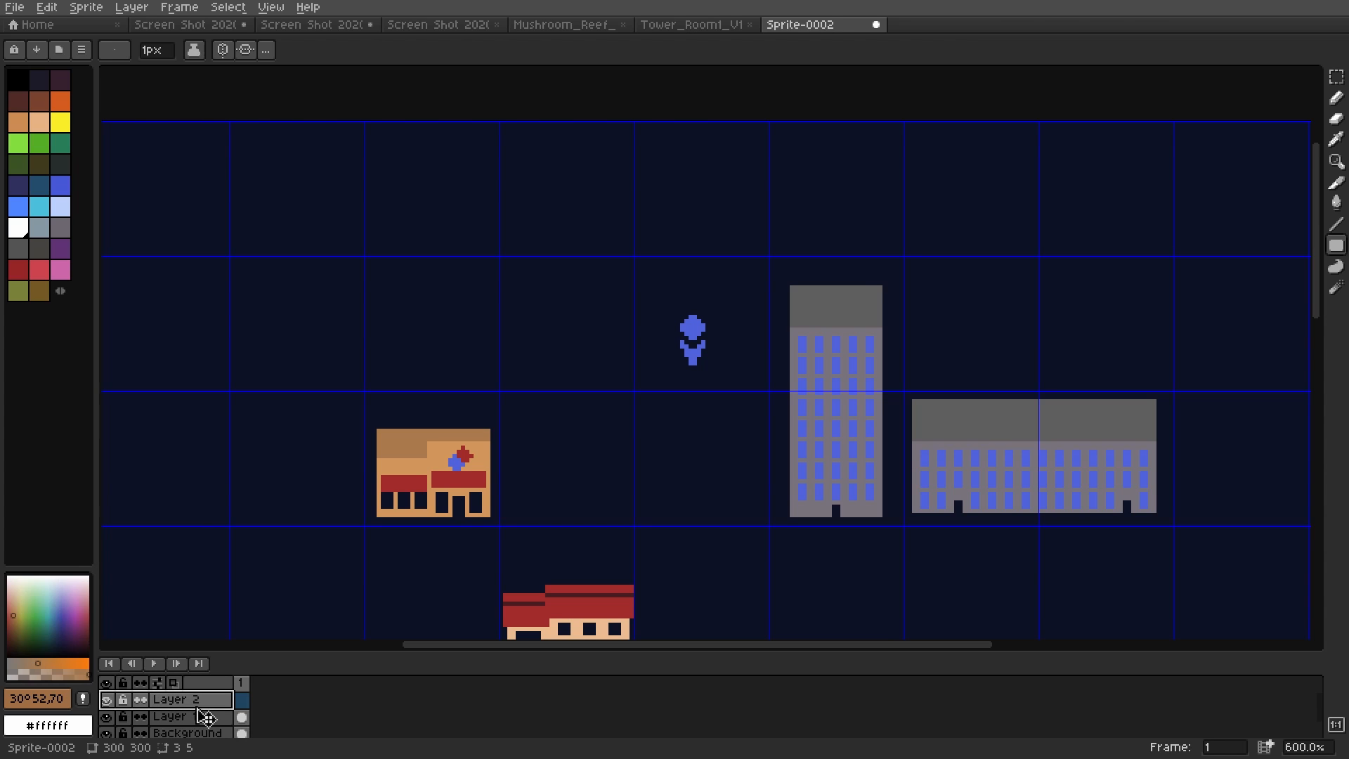
{"action": "left_click_drag", "start_coordinate": [205, 716], "coordinate": [198, 730]}
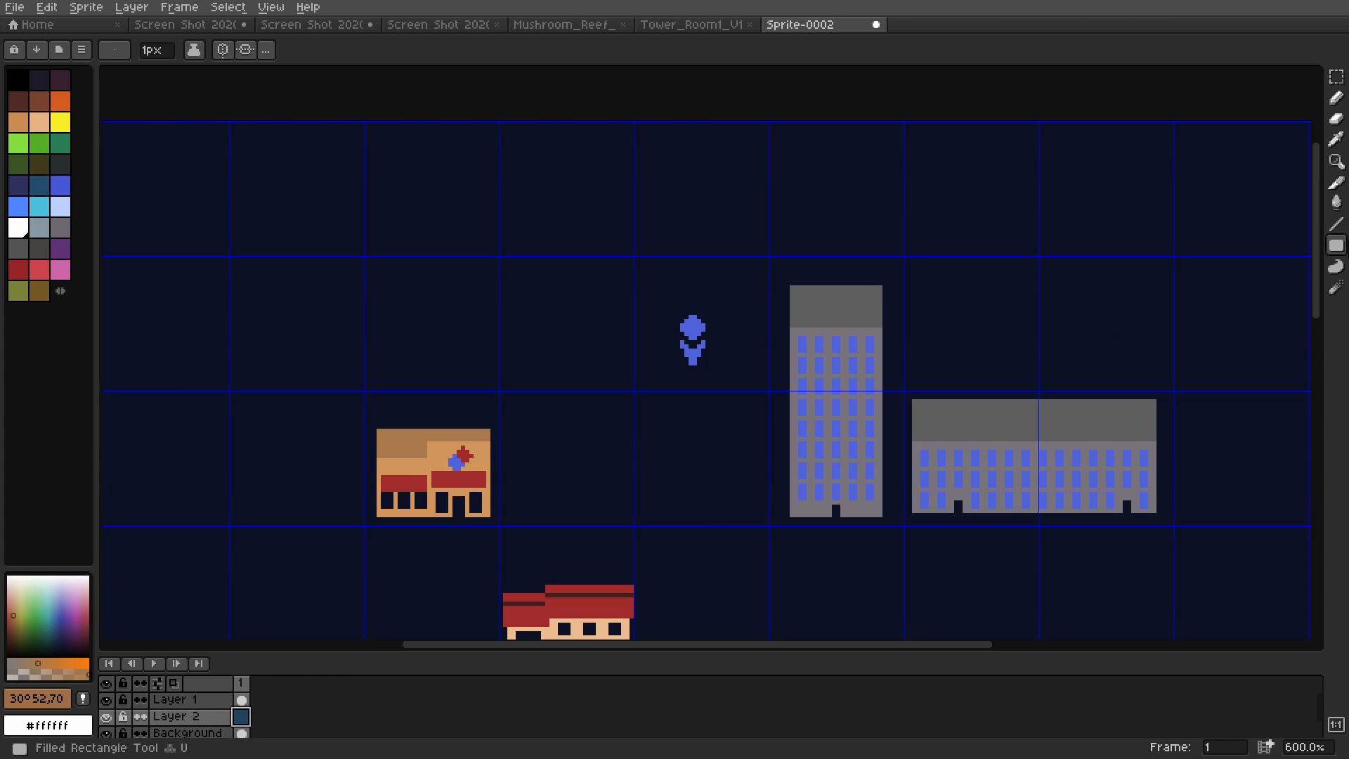
Fill the 32 by 32 pixel grid cell up and left of the restaurant with the mid-green palette colour Idx-10 on Layer 2.
{"action": "left_click", "coordinate": [1338, 248]}
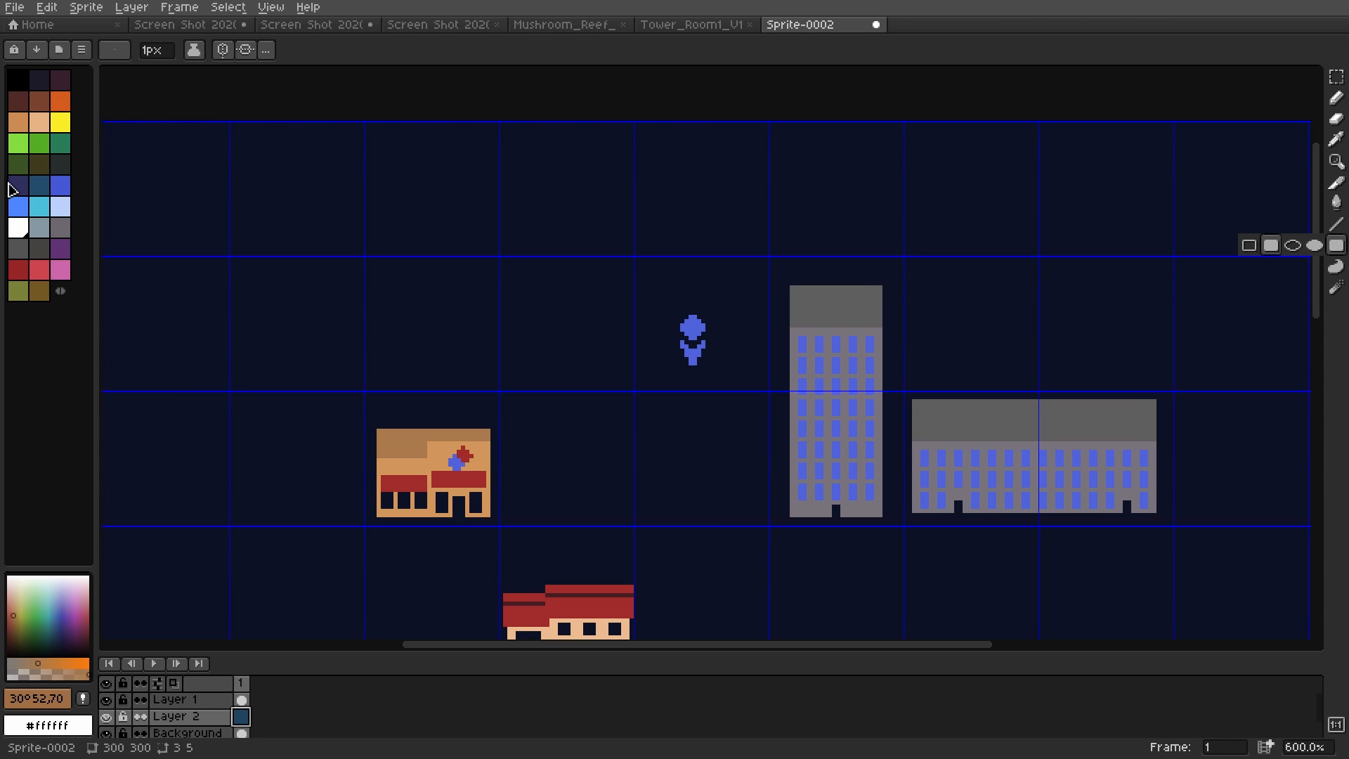
{"action": "left_click", "coordinate": [47, 152]}
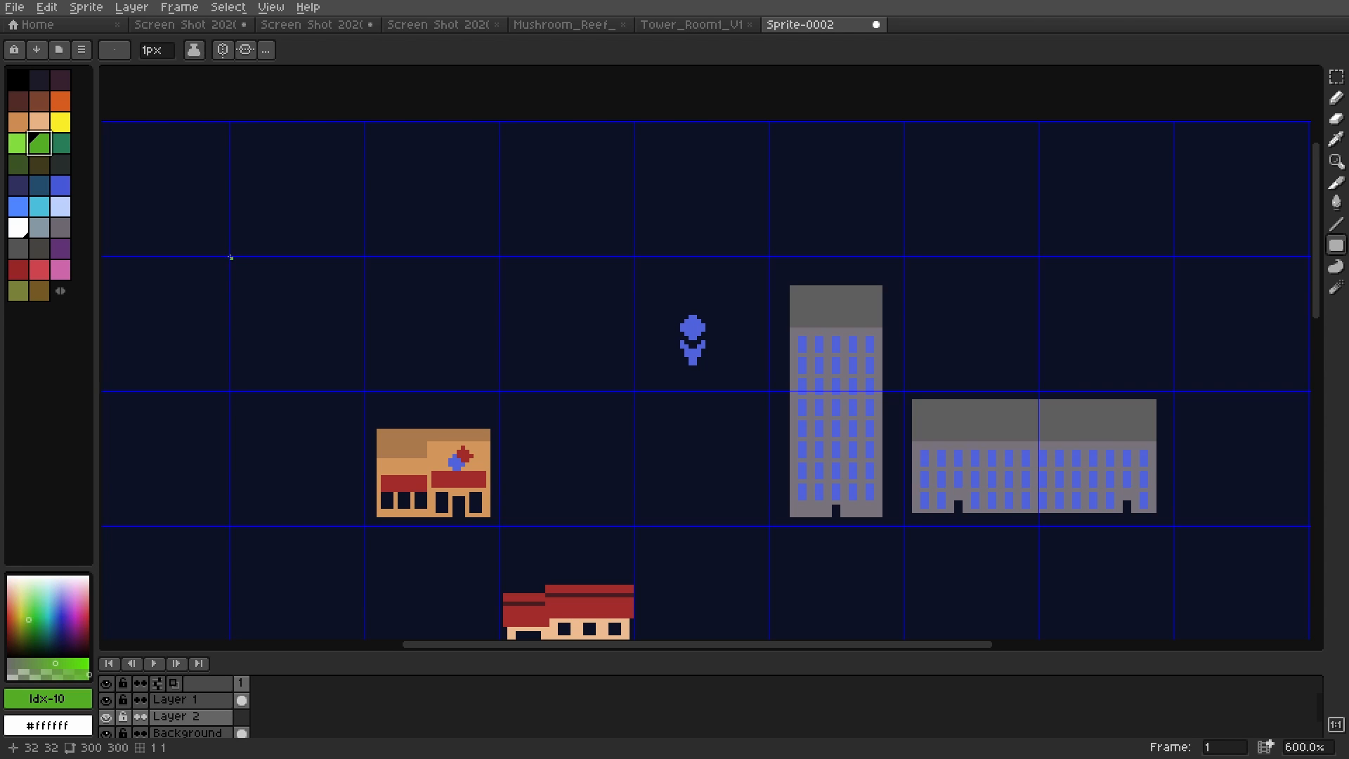
{"action": "left_click_drag", "start_coordinate": [231, 258], "coordinate": [301, 351]}
{"action": "left_click_drag", "start_coordinate": [368, 385], "coordinate": [362, 388]}
{"action": "scroll", "coordinate": [311, 294], "scroll_direction": "up", "scroll_amount": 3}
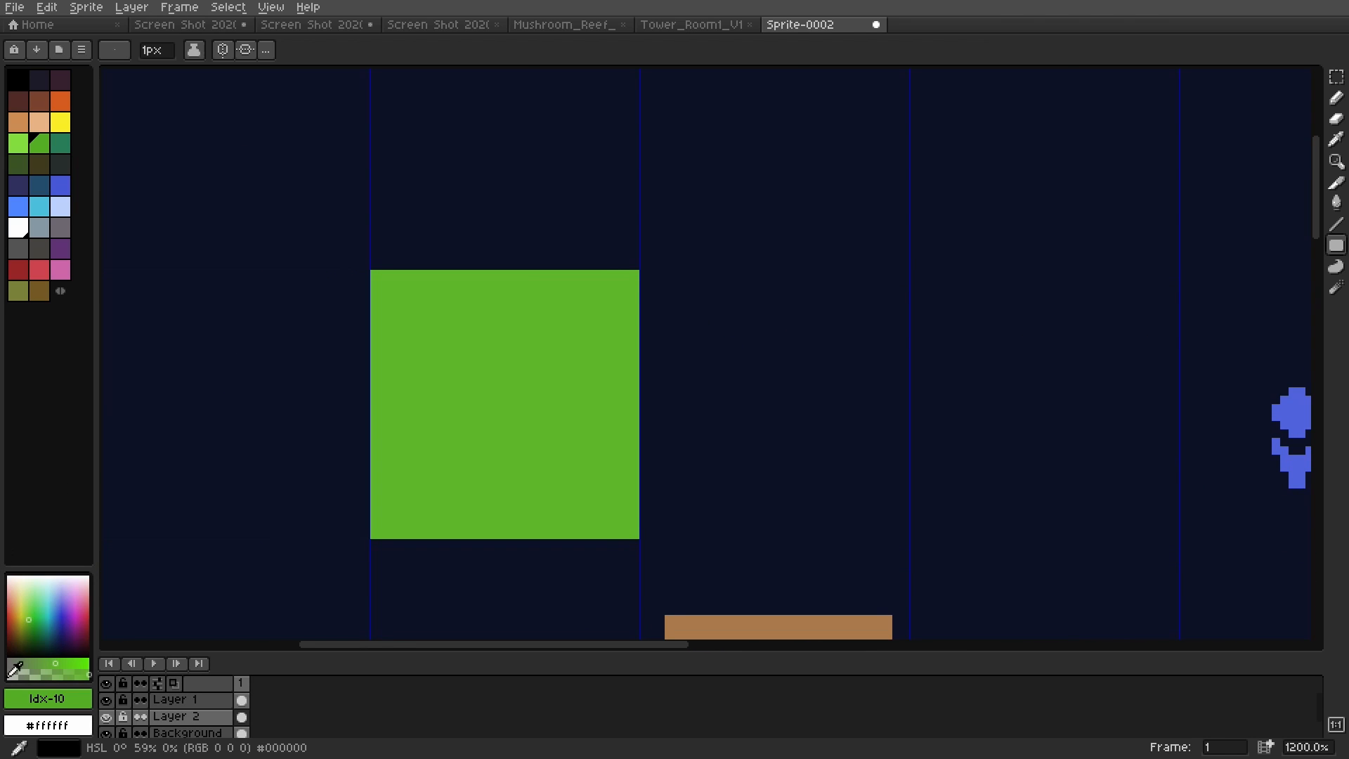
Darken the green foreground colour to HSV 95°, 74, 65.
{"action": "left_click", "coordinate": [42, 699]}
{"action": "left_click", "coordinate": [57, 567]}
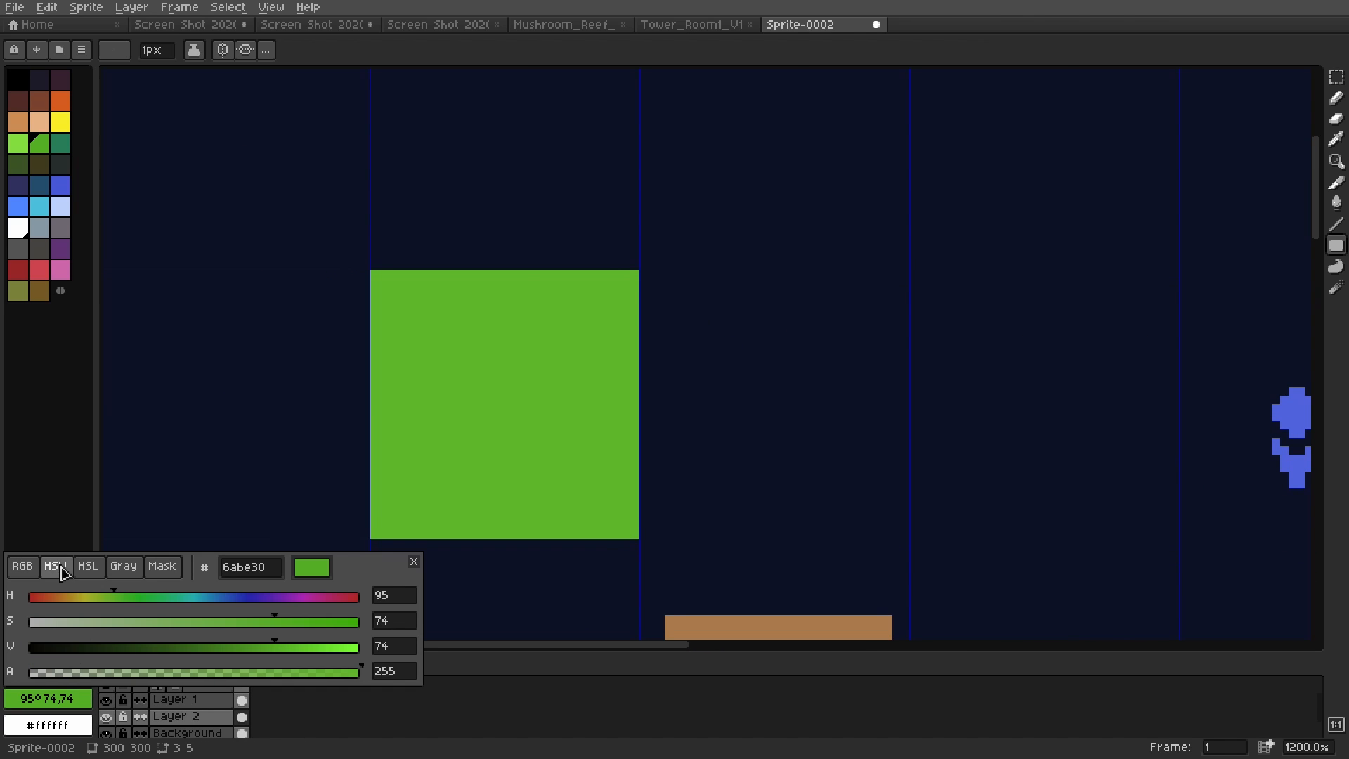
{"action": "left_click", "coordinate": [266, 654]}
{"action": "left_click_drag", "start_coordinate": [265, 655], "coordinate": [247, 653]}
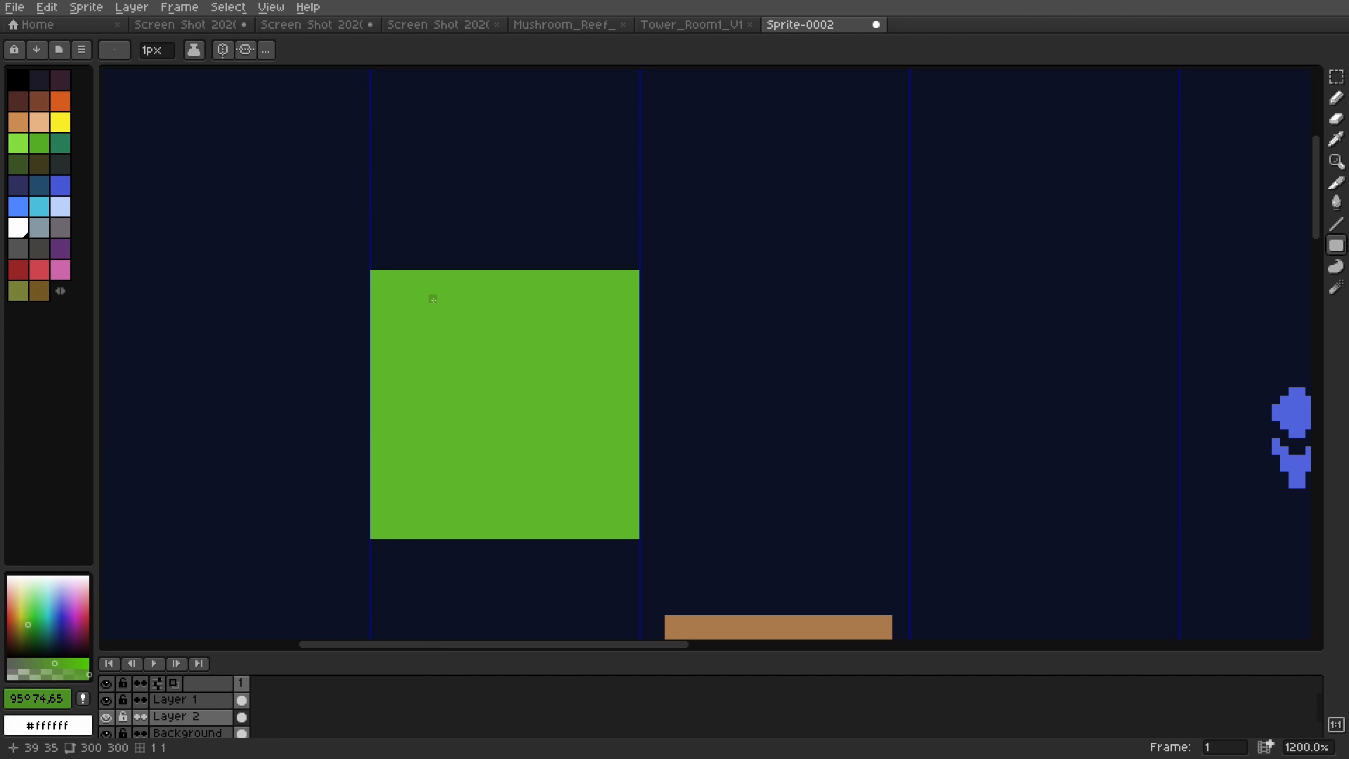
Scatter dark green grass blades, 1 pixel wide and 2 to 3 pixels high, over the green tile, undoing the overly wide one.
{"action": "mouse_move", "coordinate": [417, 299]}
{"action": "left_mouse_down"}
{"action": "mouse_move", "coordinate": [440, 330]}
{"action": "mouse_move", "coordinate": [399, 322]}
{"action": "left_mouse_up"}
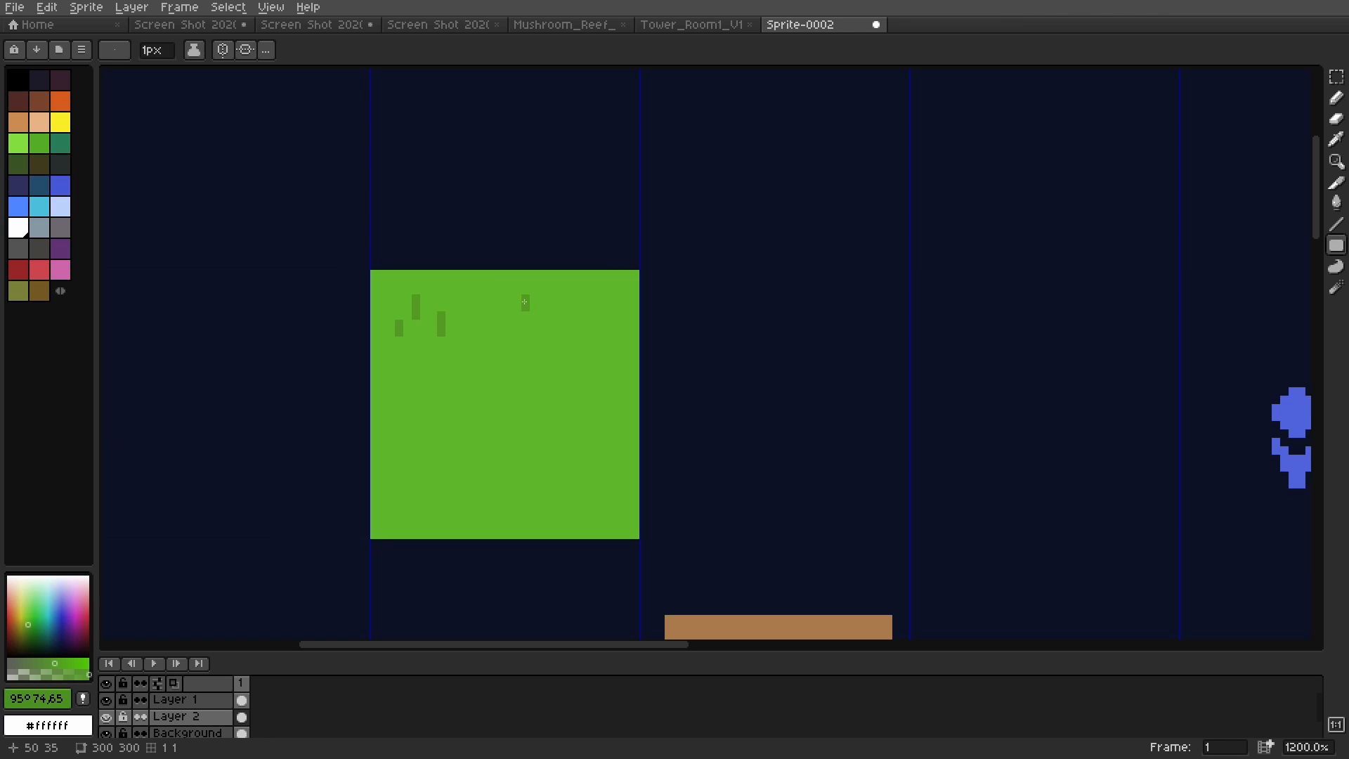
{"action": "left_click_drag", "start_coordinate": [542, 315], "coordinate": [493, 324]}
{"action": "left_click_drag", "start_coordinate": [551, 399], "coordinate": [551, 419]}
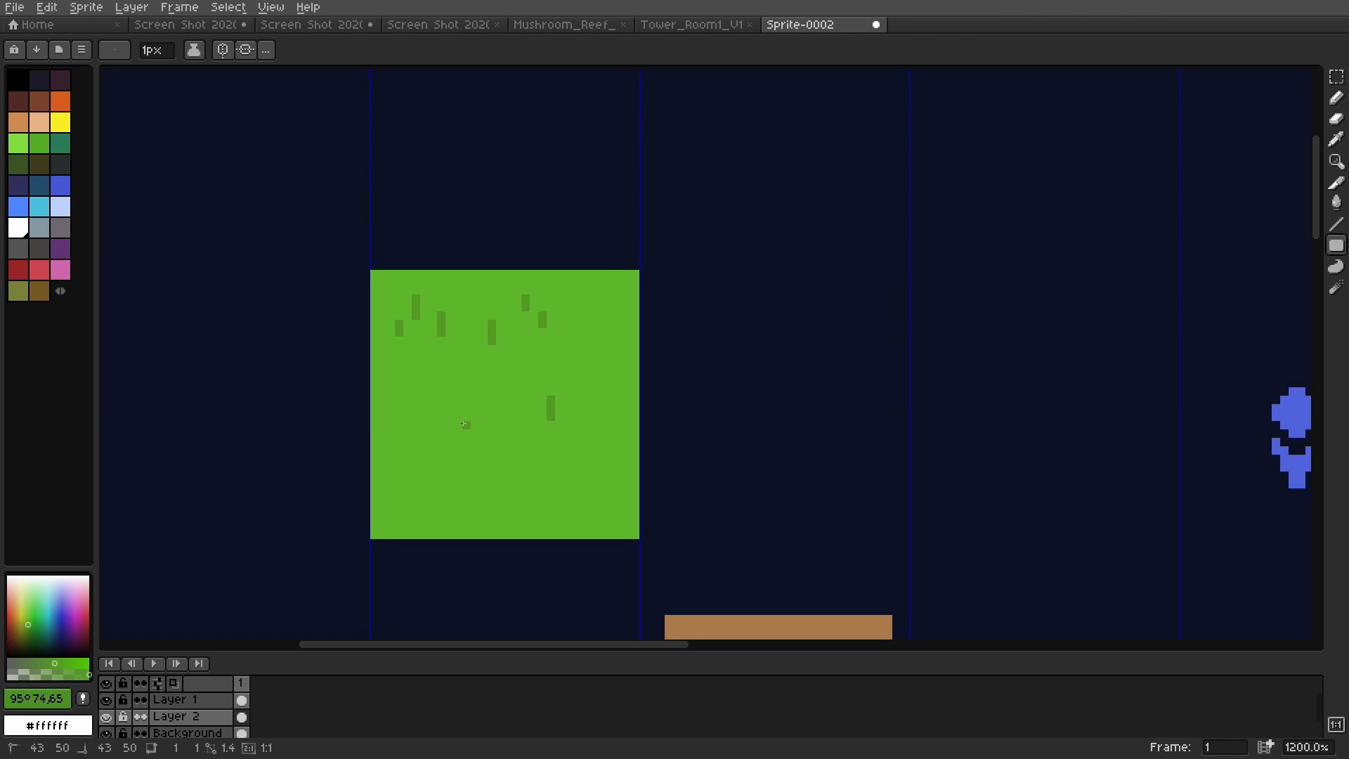
{"action": "mouse_move", "coordinate": [467, 426]}
{"action": "left_mouse_down"}
{"action": "mouse_move", "coordinate": [486, 449]}
{"action": "mouse_move", "coordinate": [429, 423]}
{"action": "left_mouse_up"}
{"action": "left_click", "coordinate": [483, 451]}
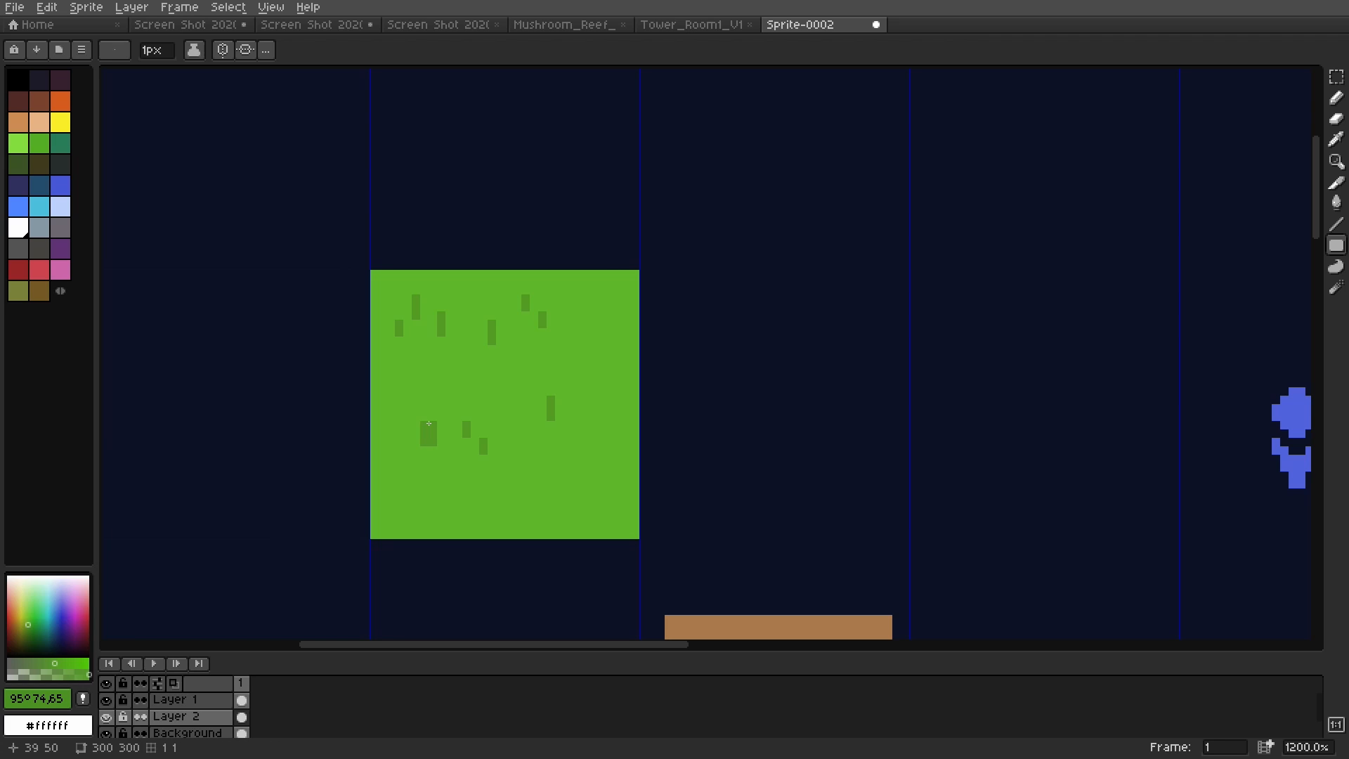
{"action": "key", "text": "ctrl+z"}
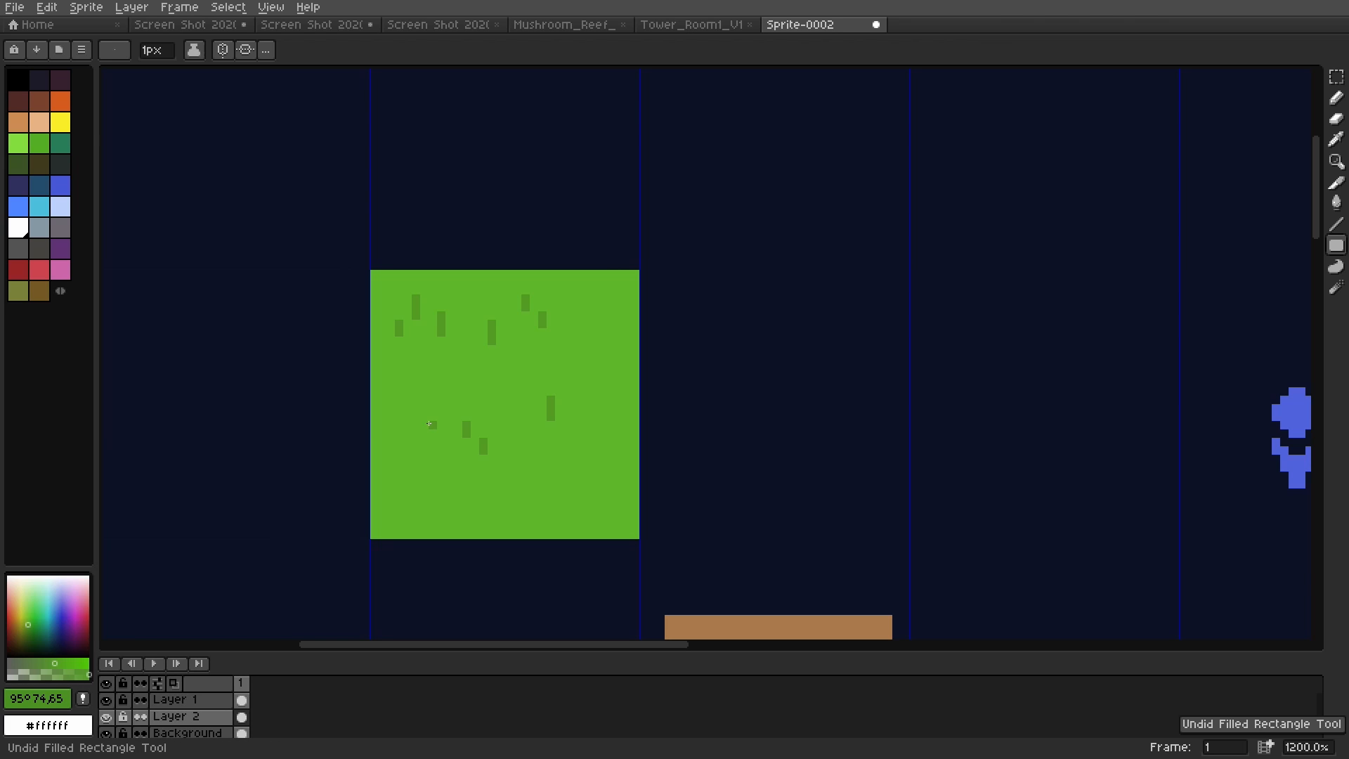
Add more vertical grass blades, 2 to 3 pixels high, with the Line tool across the tile's middle and lower right.
{"action": "left_click", "coordinate": [1338, 227]}
{"action": "left_click_drag", "start_coordinate": [408, 450], "coordinate": [409, 469]}
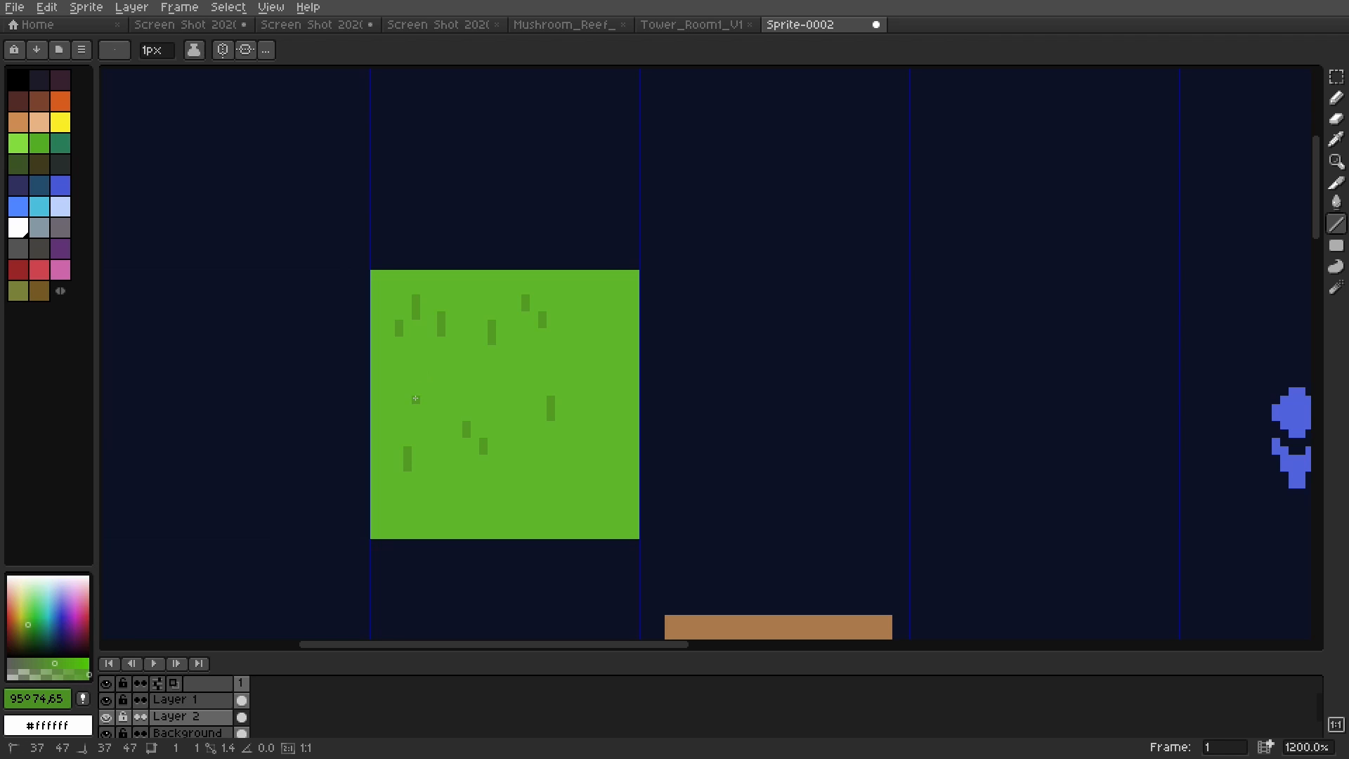
{"action": "left_click_drag", "start_coordinate": [416, 402], "coordinate": [415, 386]}
{"action": "mouse_move", "coordinate": [525, 384]}
{"action": "left_mouse_down"}
{"action": "mouse_move", "coordinate": [559, 377]}
{"action": "mouse_move", "coordinate": [560, 359]}
{"action": "left_mouse_up"}
{"action": "left_click_drag", "start_coordinate": [601, 402], "coordinate": [601, 382]}
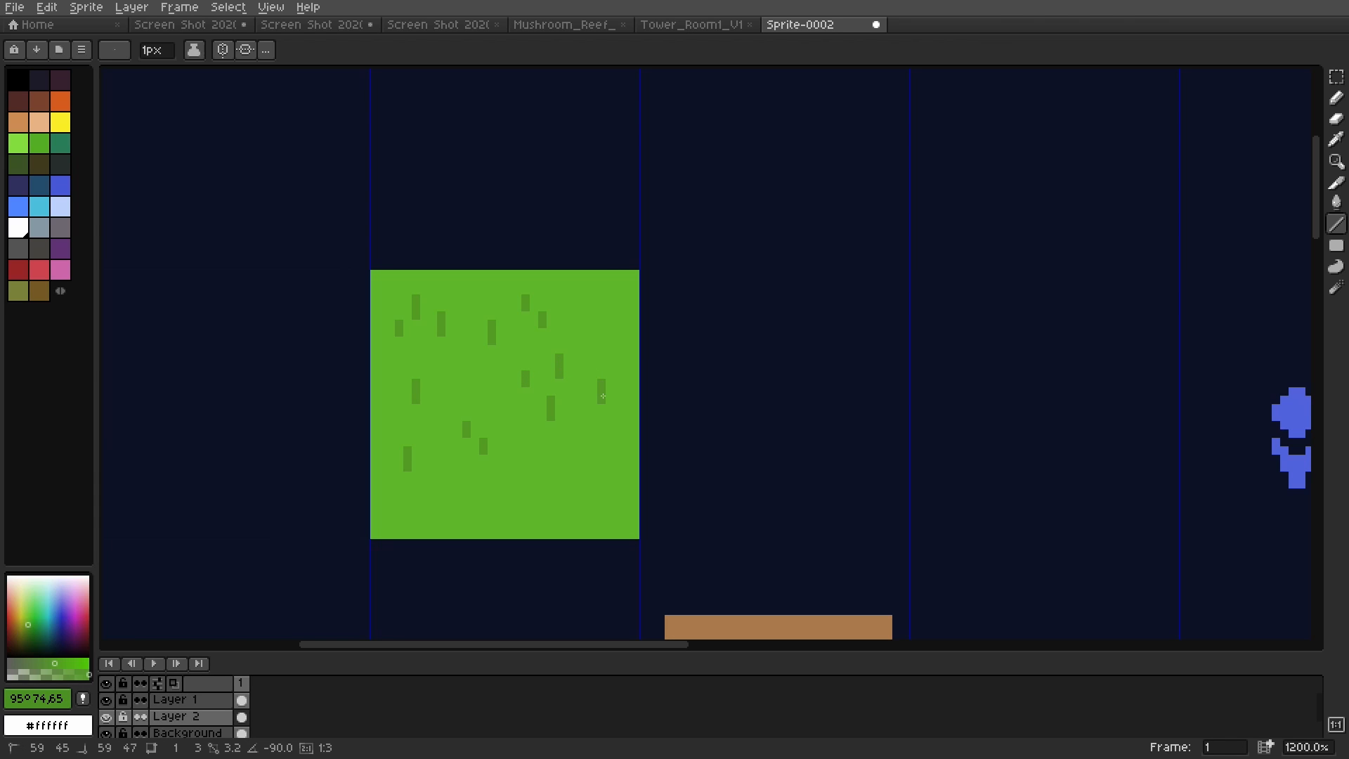
{"action": "mouse_move", "coordinate": [577, 467]}
{"action": "left_mouse_down"}
{"action": "mouse_move", "coordinate": [525, 508]}
{"action": "mouse_move", "coordinate": [561, 491]}
{"action": "mouse_move", "coordinate": [619, 501]}
{"action": "left_mouse_up"}
{"action": "left_click", "coordinate": [576, 502]}
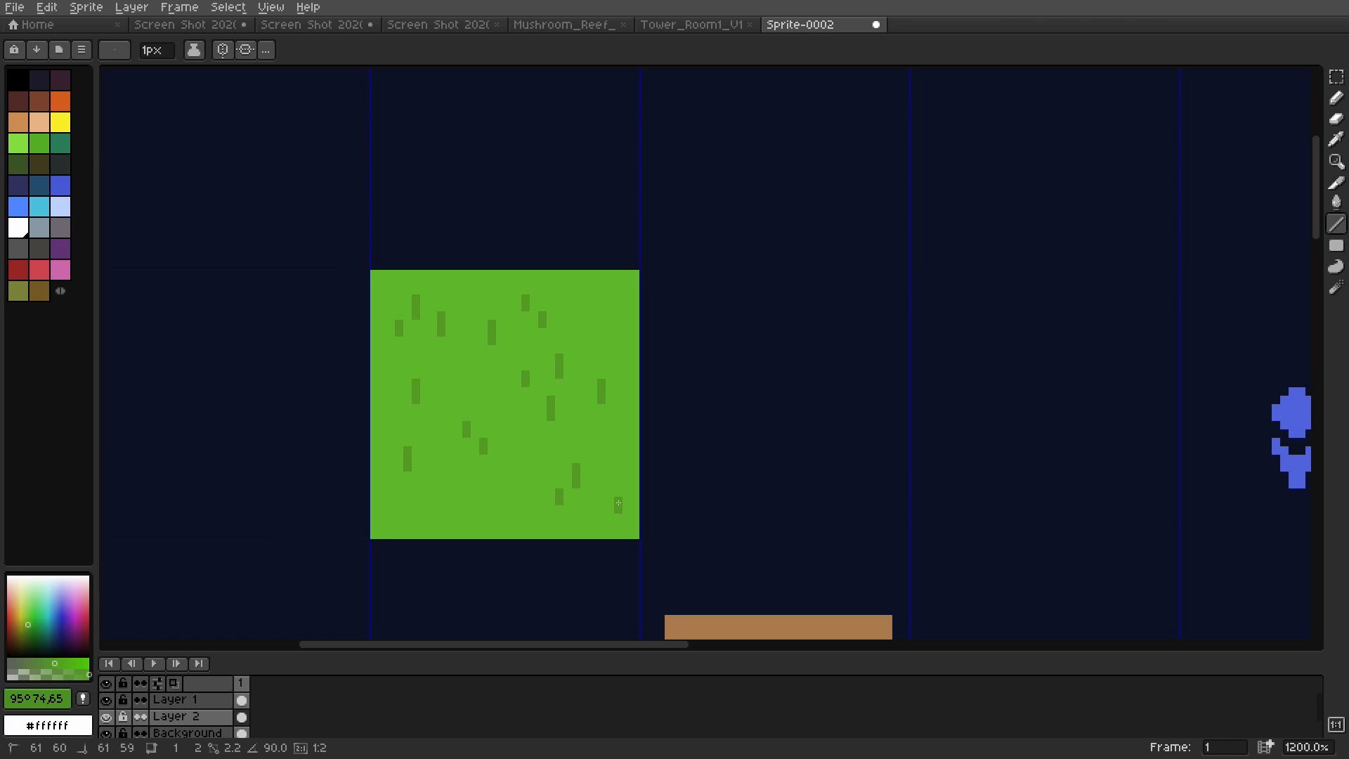
Fill the remaining gaps along the tile's bottom, left edge and upper right corner with short grass blades, redrawing one slightly higher.
{"action": "left_click_drag", "start_coordinate": [449, 518], "coordinate": [481, 518]}
{"action": "left_click", "coordinate": [483, 519]}
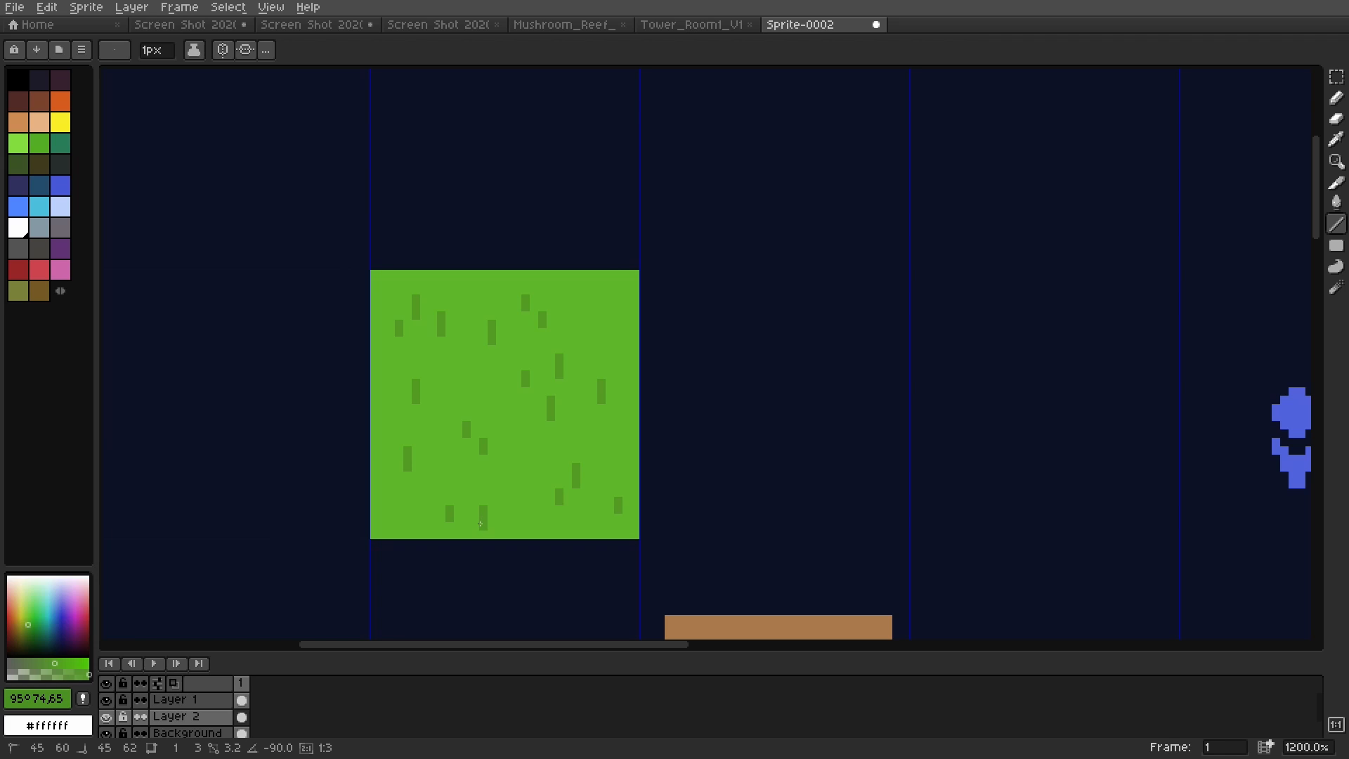
{"action": "key", "text": "ctrl+z"}
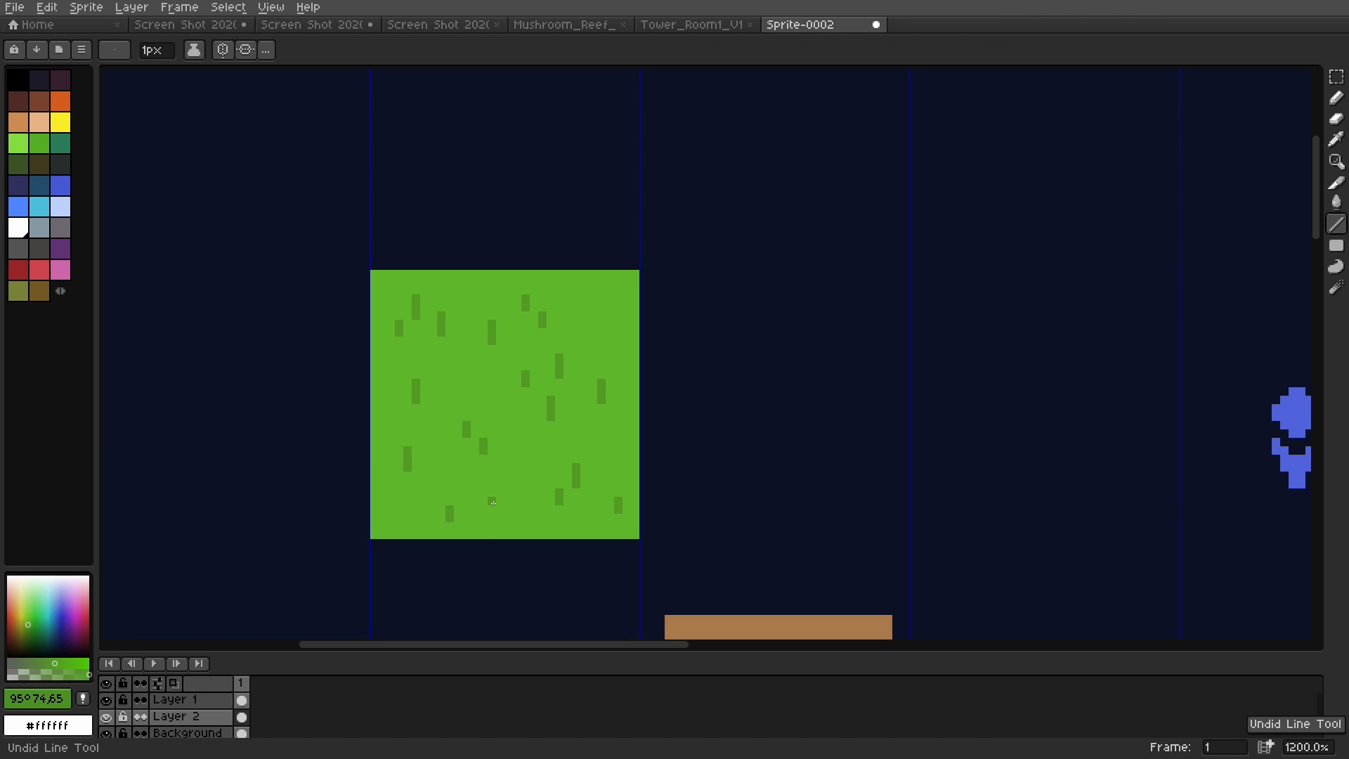
{"action": "left_click_drag", "start_coordinate": [484, 510], "coordinate": [487, 493]}
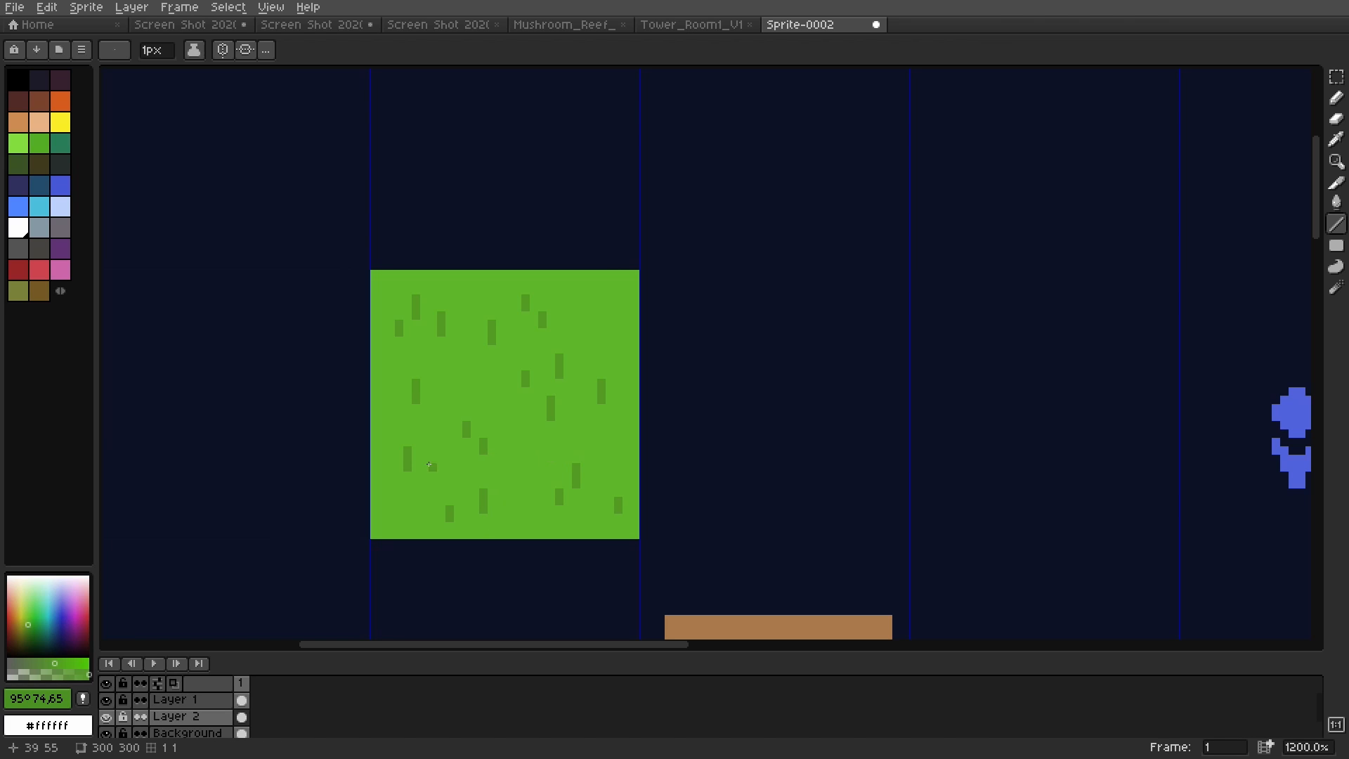
{"action": "left_click_drag", "start_coordinate": [383, 474], "coordinate": [383, 485]}
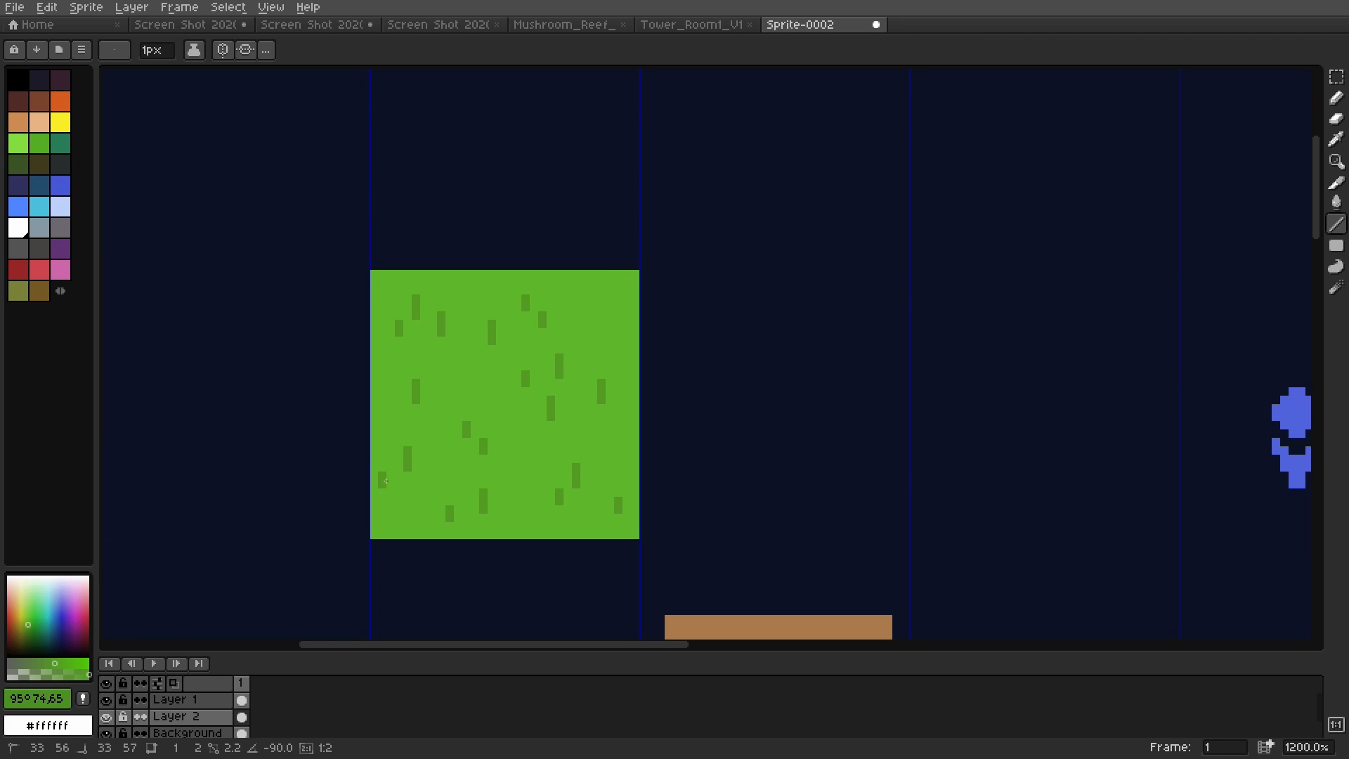
{"action": "left_click_drag", "start_coordinate": [619, 323], "coordinate": [585, 274]}
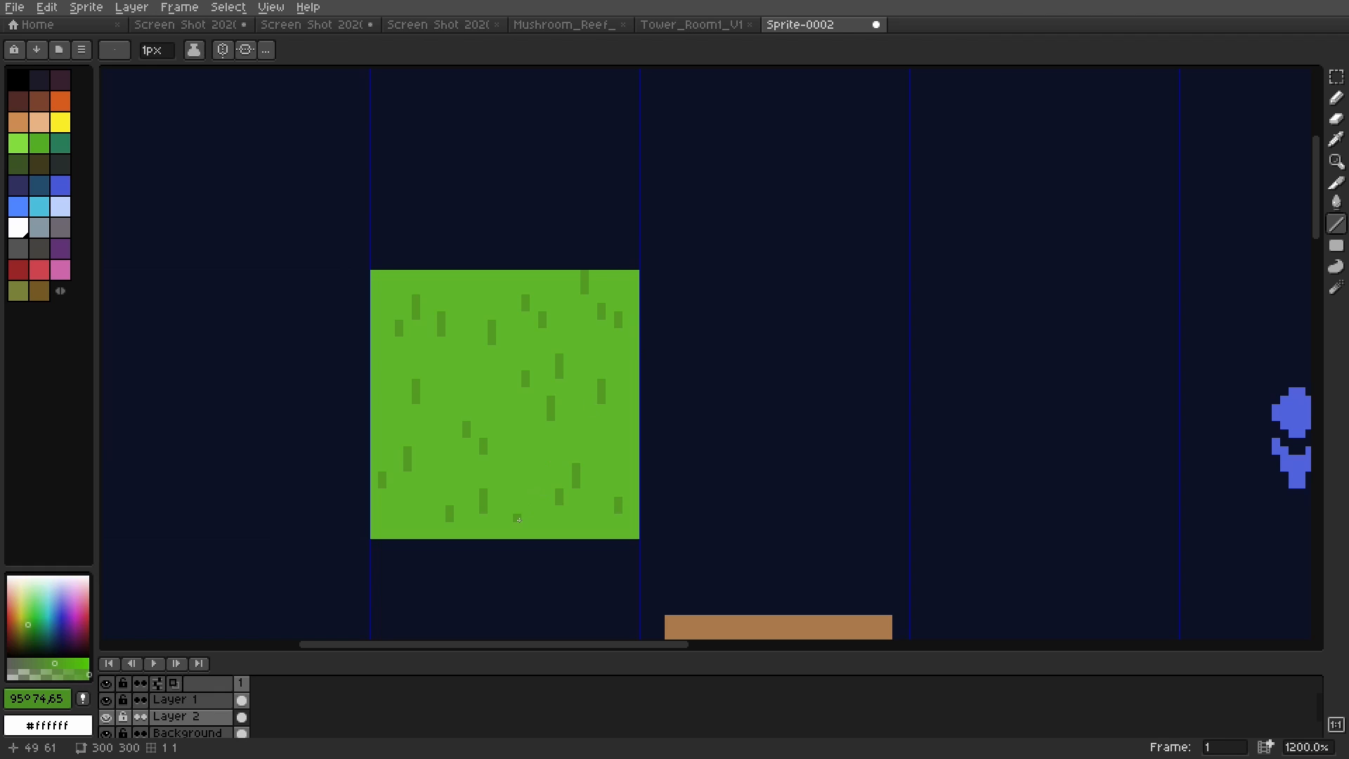
{"action": "left_click_drag", "start_coordinate": [519, 526], "coordinate": [519, 534]}
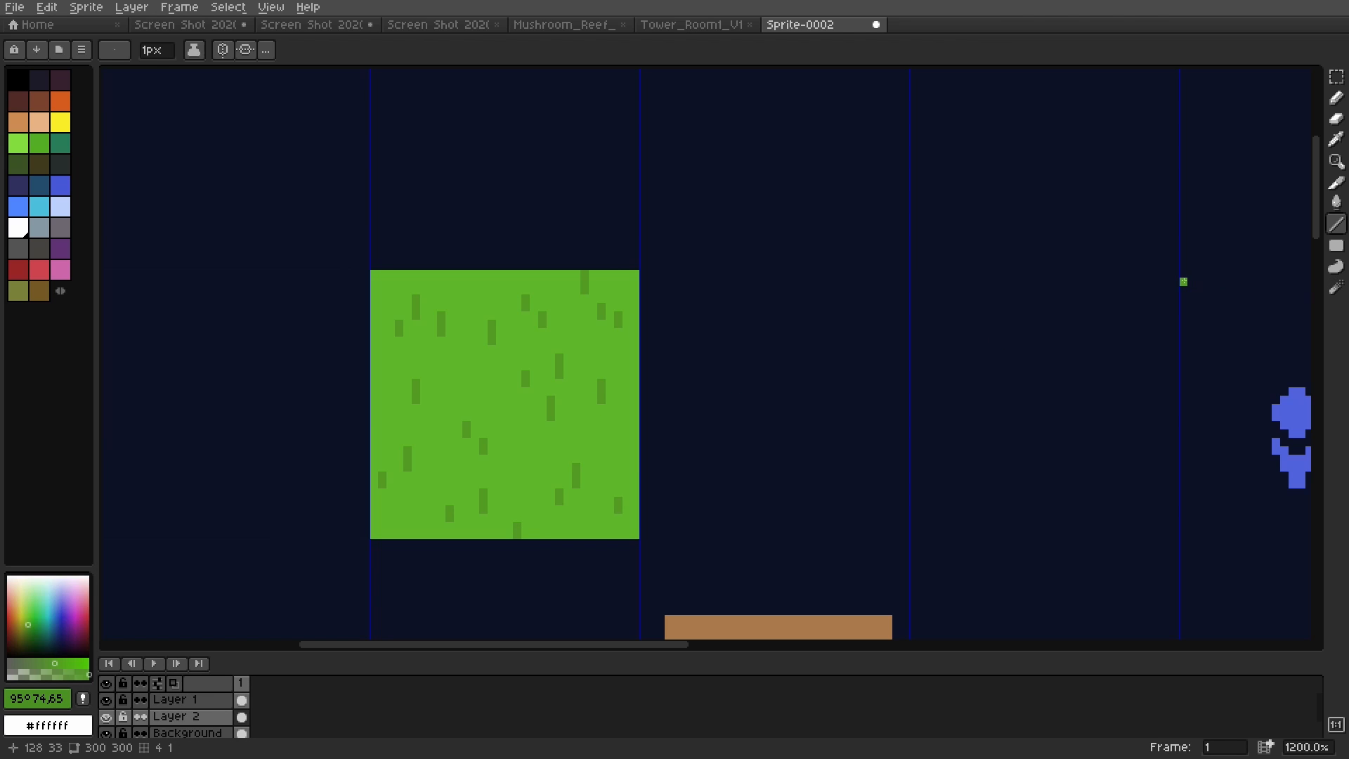
Select the grass tile and place copies in the next two grid cells to its right.
{"action": "left_click", "coordinate": [1336, 76]}
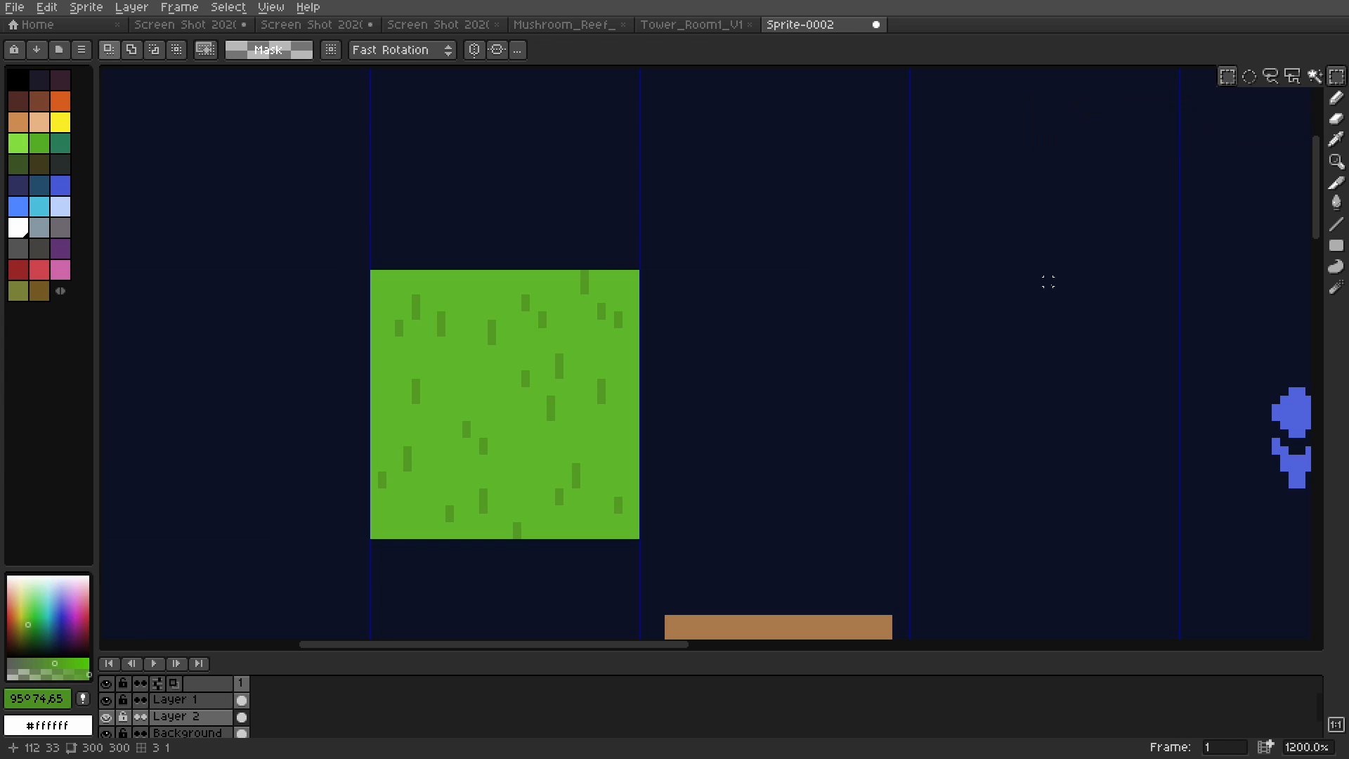
{"action": "scroll", "coordinate": [736, 543], "scroll_direction": "down", "scroll_amount": 5}
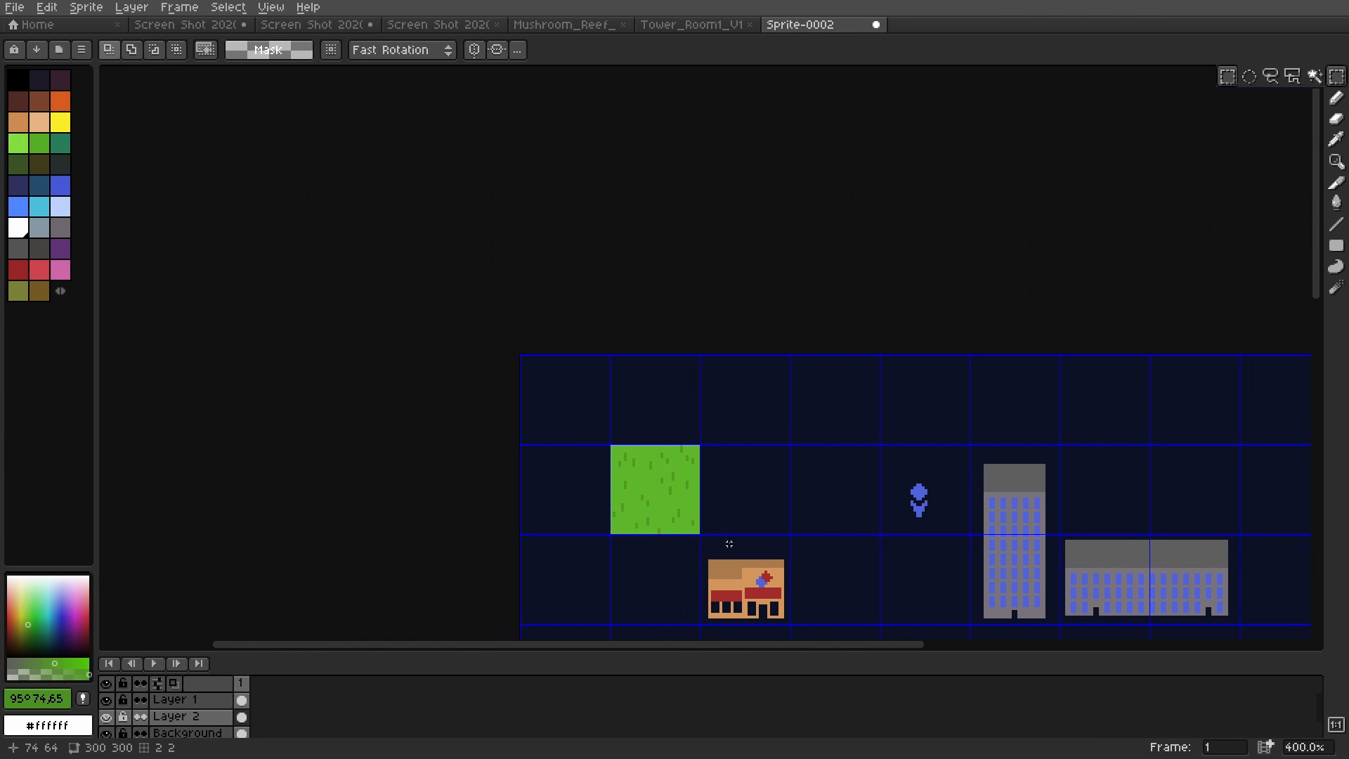
{"action": "left_click_drag", "start_coordinate": [603, 477], "coordinate": [399, 293]}
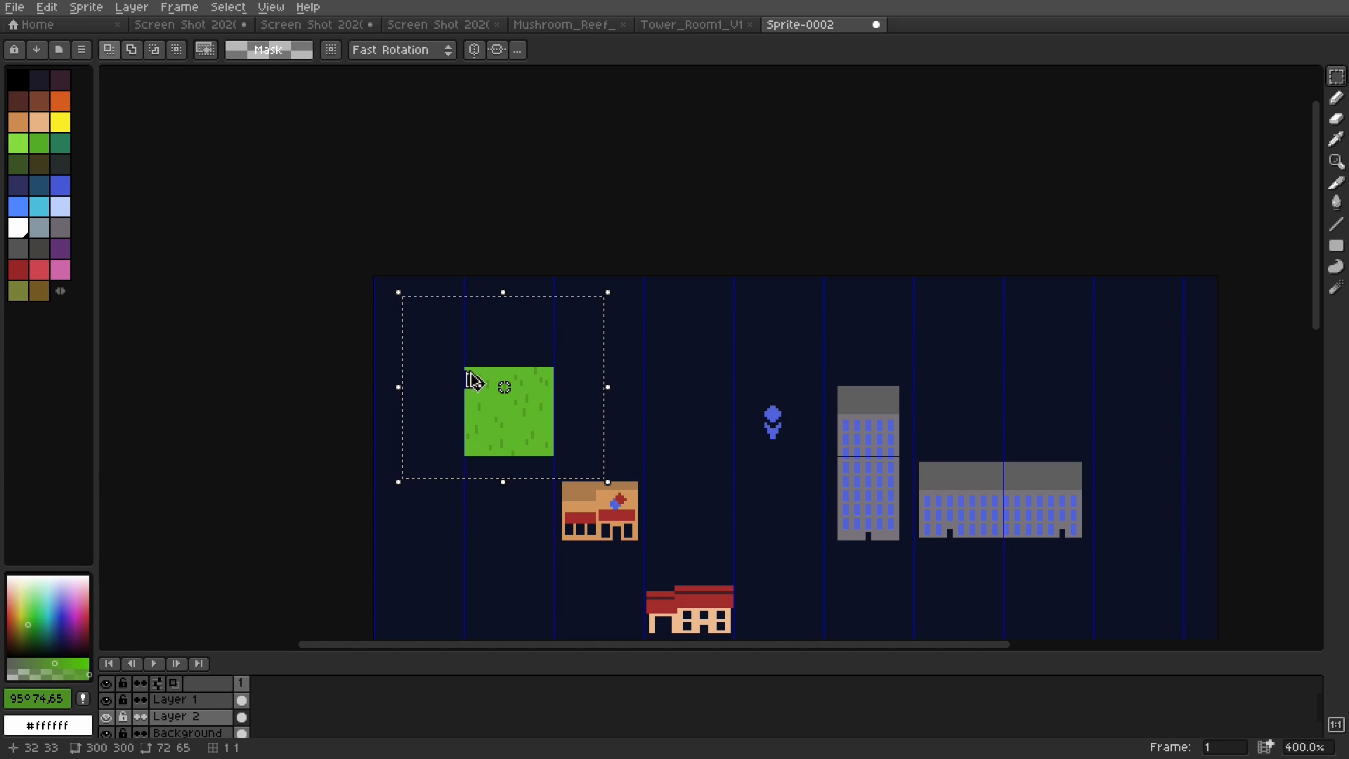
{"action": "left_click_drag", "start_coordinate": [456, 391], "coordinate": [690, 368]}
{"action": "key", "text": "ctrl+z"}
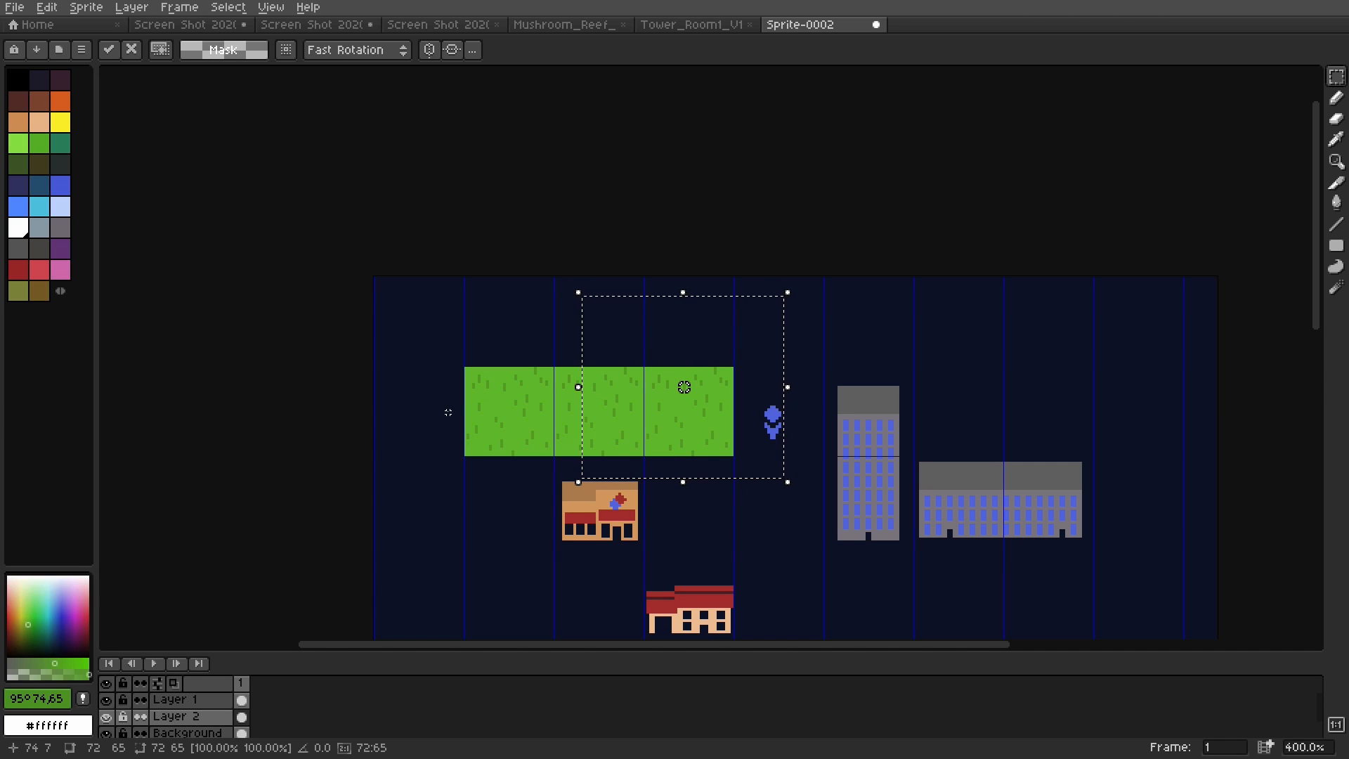
Select the row of three grass tiles and copy it into the grid row directly below.
{"action": "left_click", "coordinate": [422, 336]}
{"action": "left_click_drag", "start_coordinate": [422, 337], "coordinate": [751, 487]}
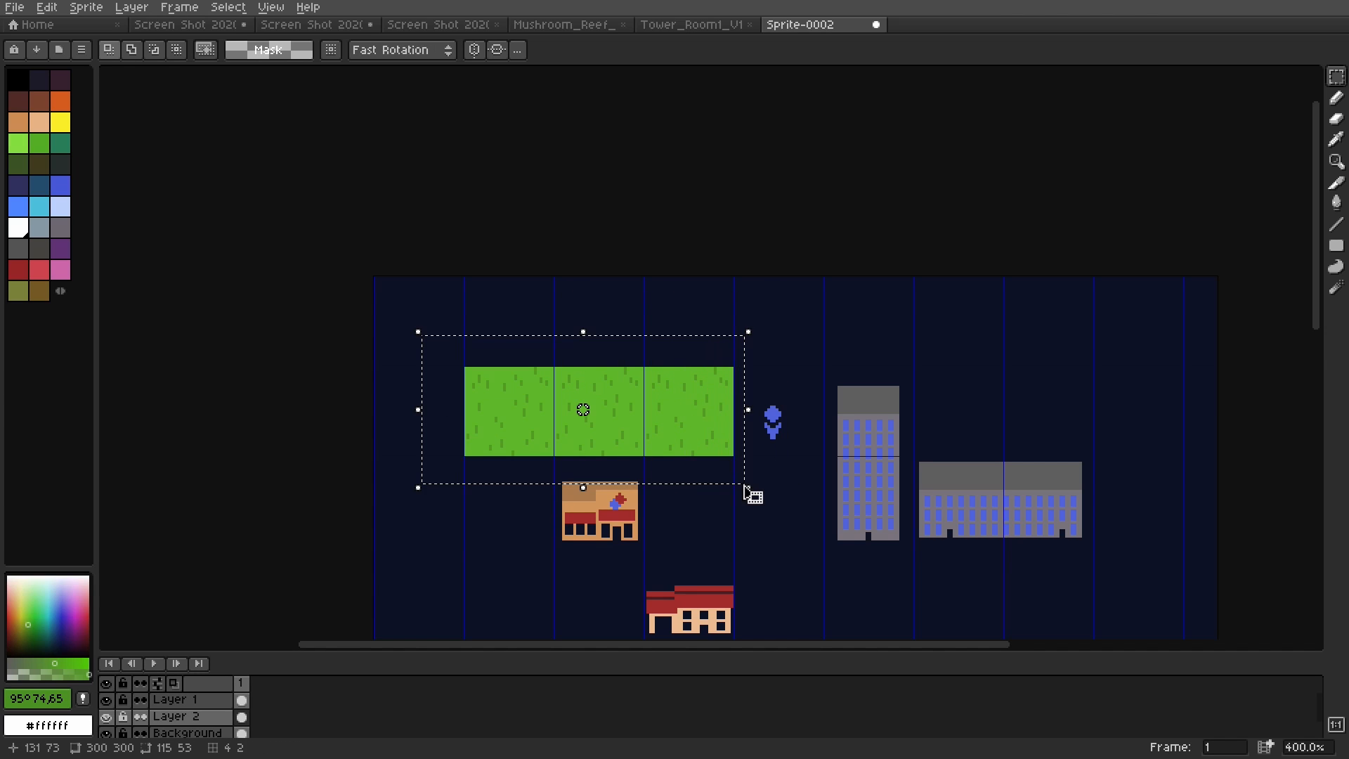
{"action": "left_click_drag", "start_coordinate": [656, 419], "coordinate": [661, 508]}
Duplicate the selected grass block across and down until the grass covers six by four grid cells behind the buildings.
{"action": "left_click_drag", "start_coordinate": [432, 289], "coordinate": [766, 577]}
{"action": "left_click_drag", "start_coordinate": [638, 442], "coordinate": [637, 609]}
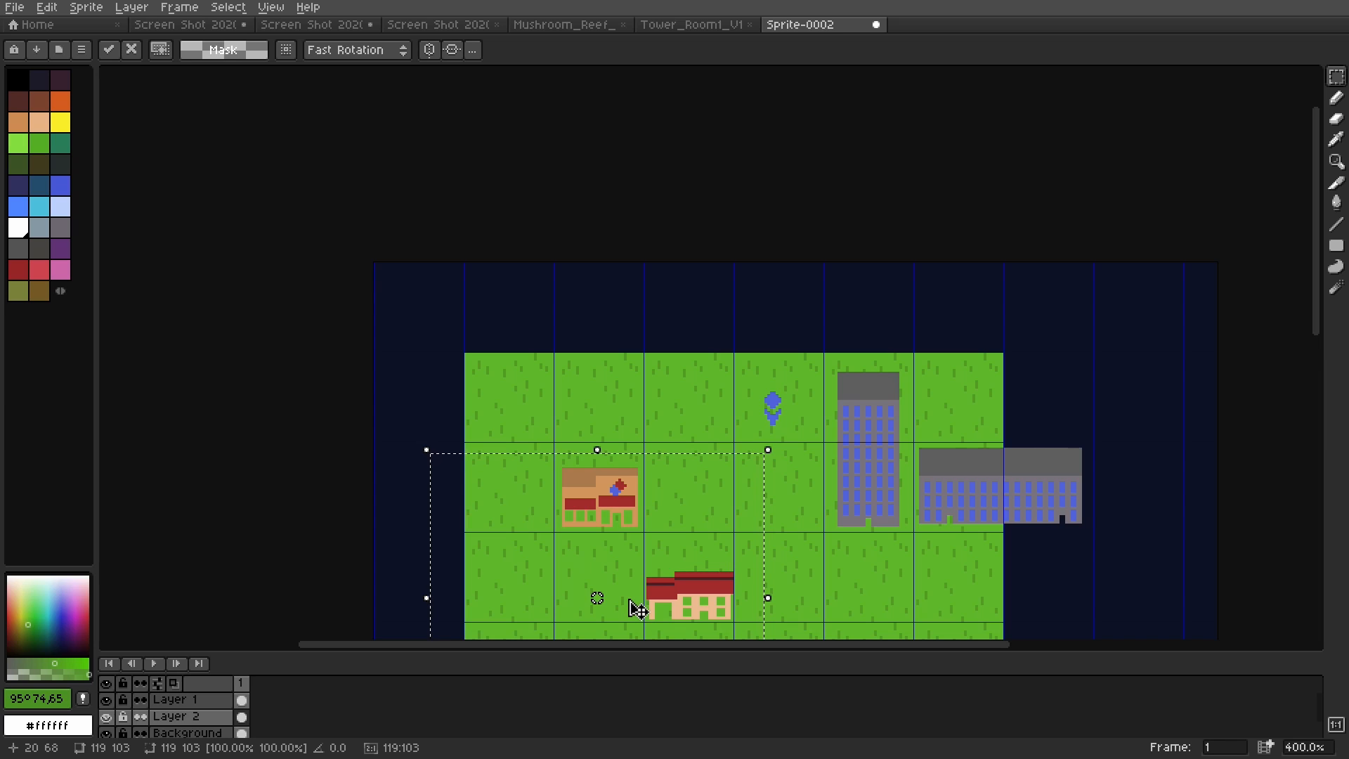
{"action": "scroll", "coordinate": [806, 463], "scroll_direction": "down", "scroll_amount": 5}
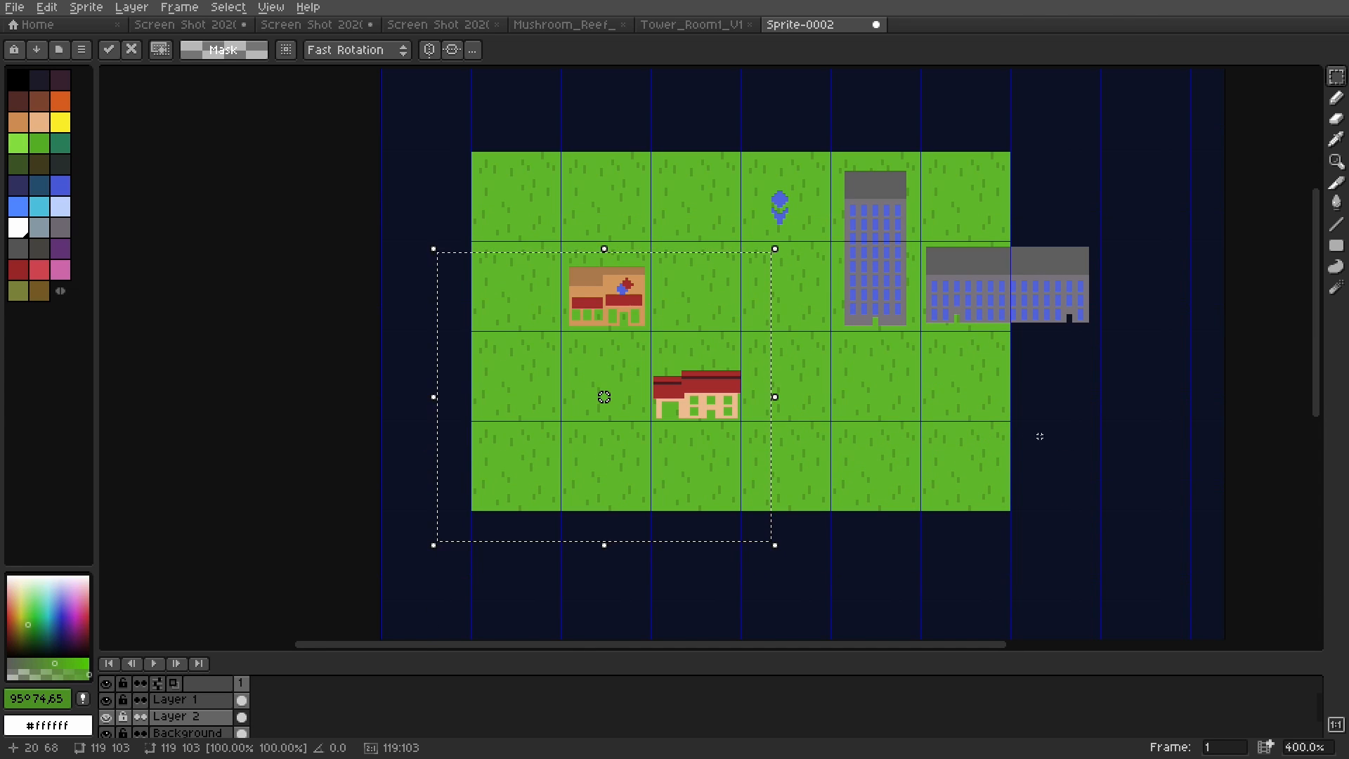
Select the whole grass area on Layer 2 and move it down so its top edge meets the grid line under the red-roofed house.
{"action": "left_click", "coordinate": [1054, 437]}
{"action": "left_click_drag", "start_coordinate": [1081, 576], "coordinate": [395, 85]}
{"action": "scroll", "coordinate": [630, 226], "scroll_direction": "down", "scroll_amount": 3}
{"action": "left_click_drag", "start_coordinate": [631, 227], "coordinate": [658, 466]}
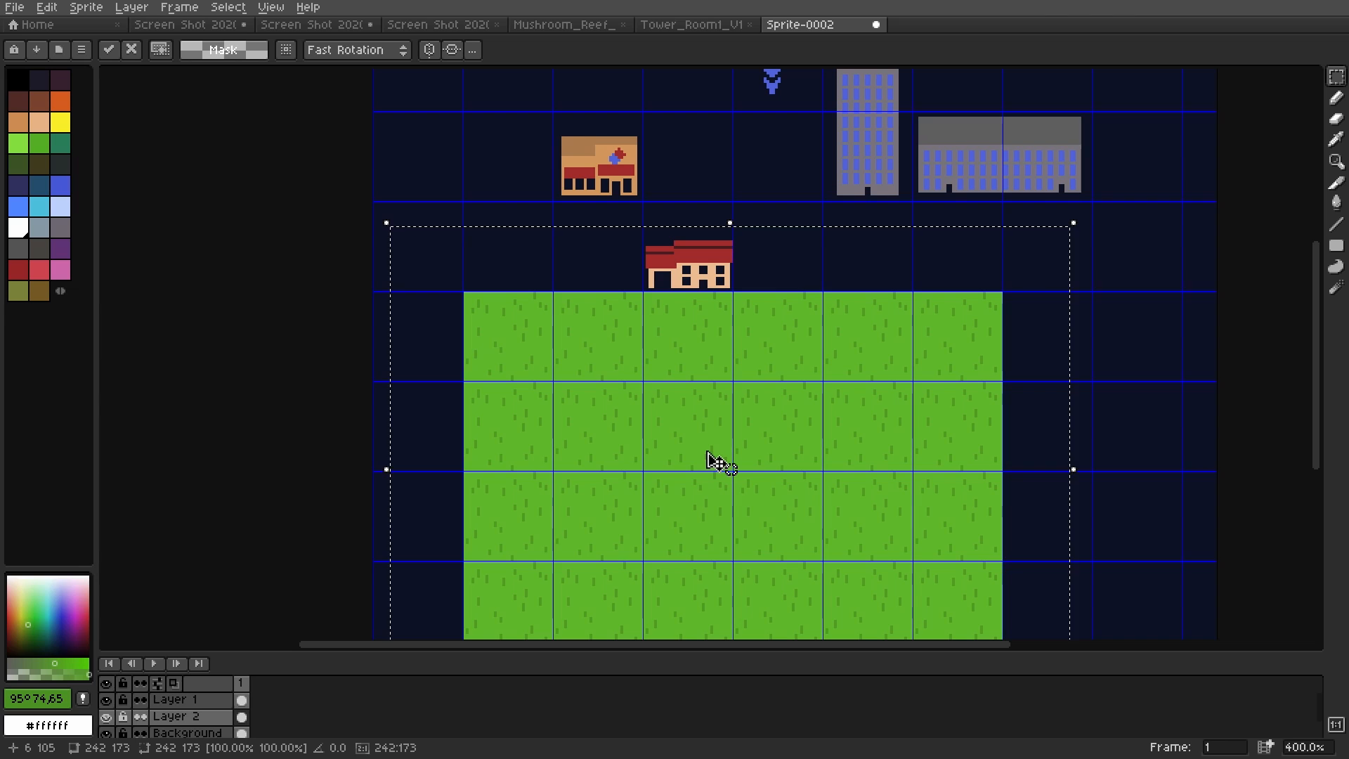
{"action": "scroll", "coordinate": [714, 458], "scroll_direction": "down", "scroll_amount": 3}
{"action": "left_click", "coordinate": [1112, 478]}
{"action": "scroll", "coordinate": [771, 349], "scroll_direction": "up", "scroll_amount": 2}
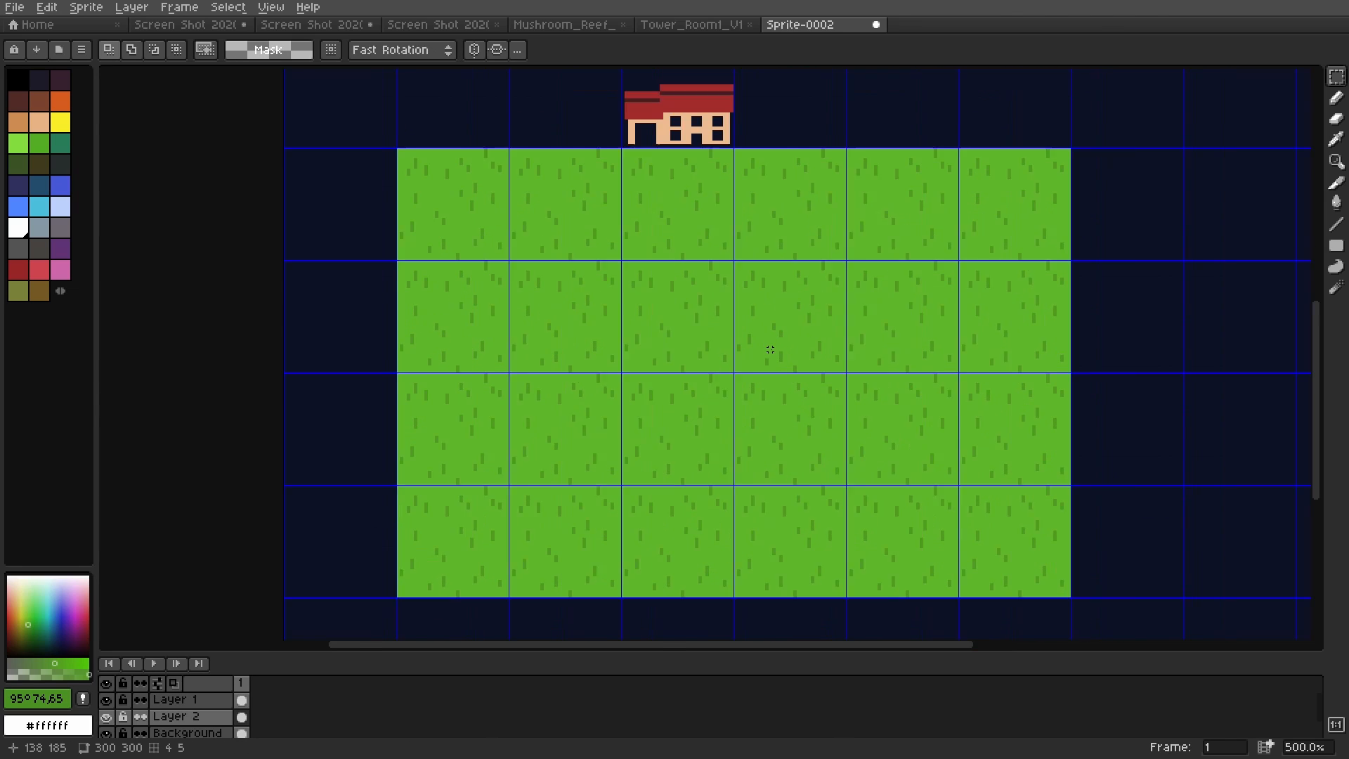
{"action": "scroll", "coordinate": [771, 349], "scroll_direction": "down", "scroll_amount": 1}
{"action": "scroll", "coordinate": [771, 349], "scroll_direction": "left", "scroll_amount": 1}
{"action": "scroll", "coordinate": [771, 349], "scroll_direction": "down", "scroll_amount": 1}
{"action": "scroll", "coordinate": [771, 349], "scroll_direction": "left", "scroll_amount": 1}
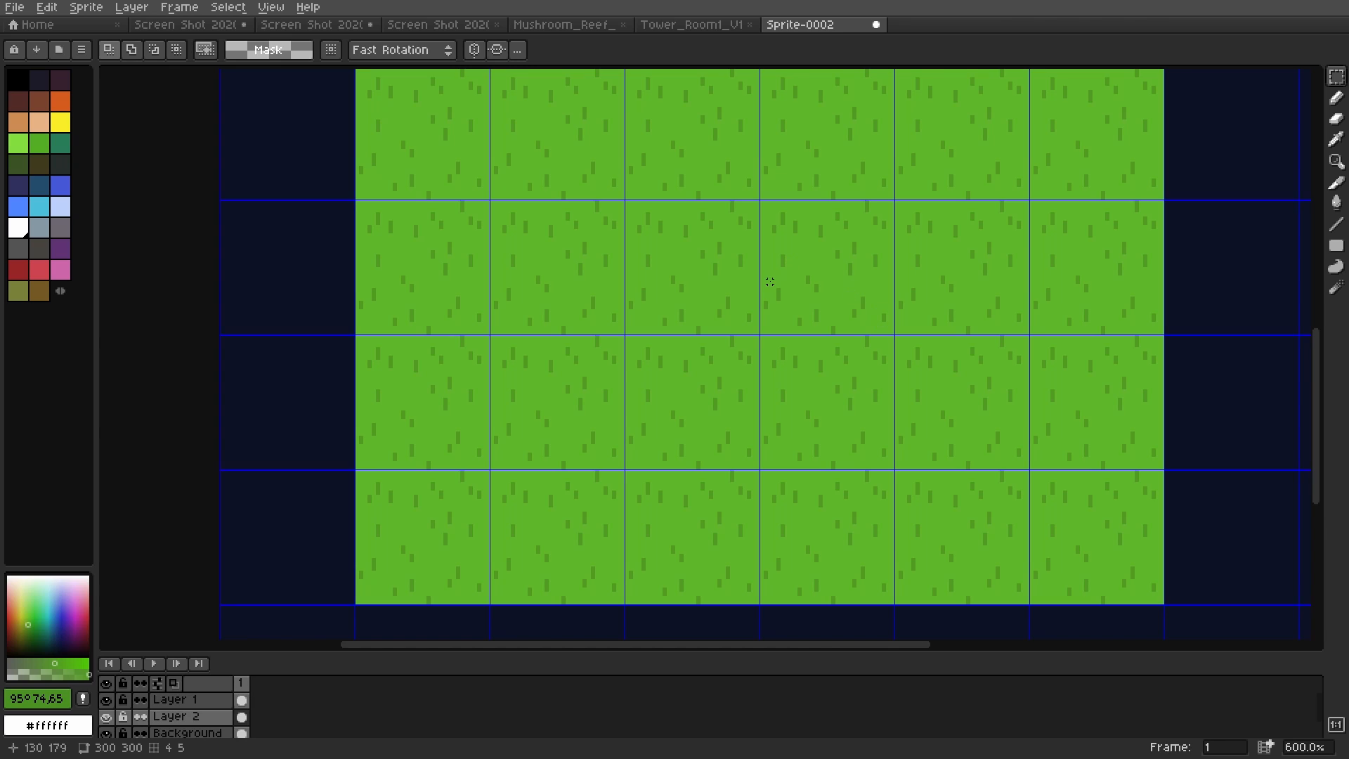
Make Layer 1 active and choose dark grey (Idx-24) with a shape tool for drawing over the grass.
{"action": "left_click", "coordinate": [241, 700]}
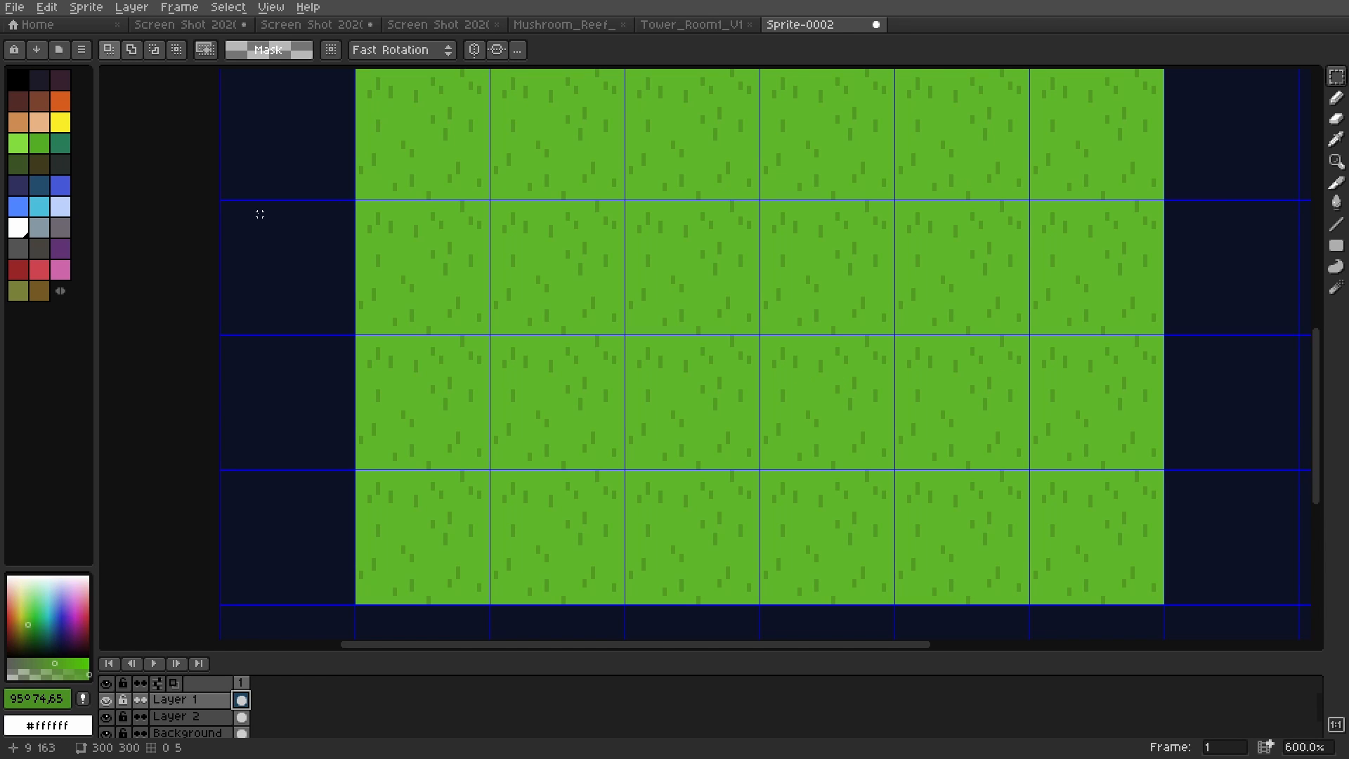
{"action": "left_click", "coordinate": [26, 247]}
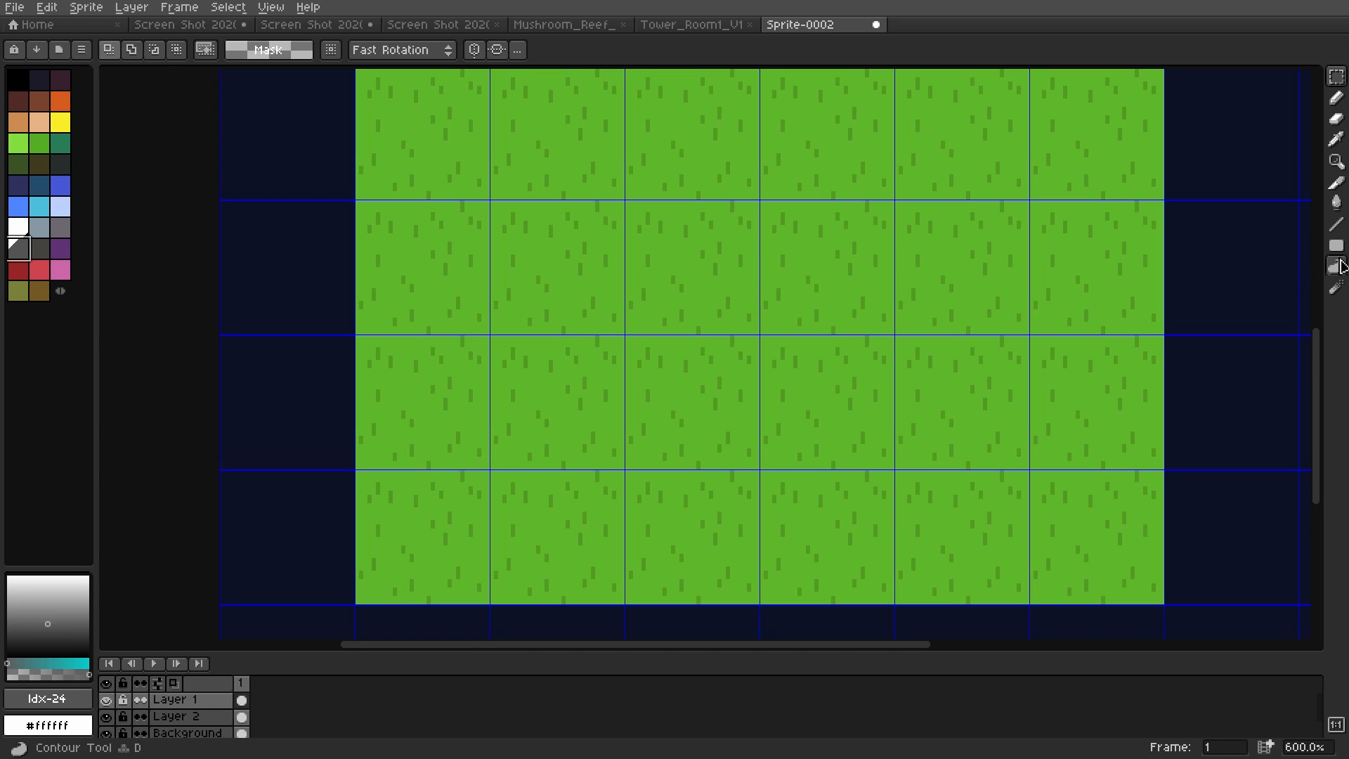
{"action": "left_click", "coordinate": [1336, 245]}
{"action": "scroll", "coordinate": [986, 247], "scroll_direction": "up", "scroll_amount": 1}
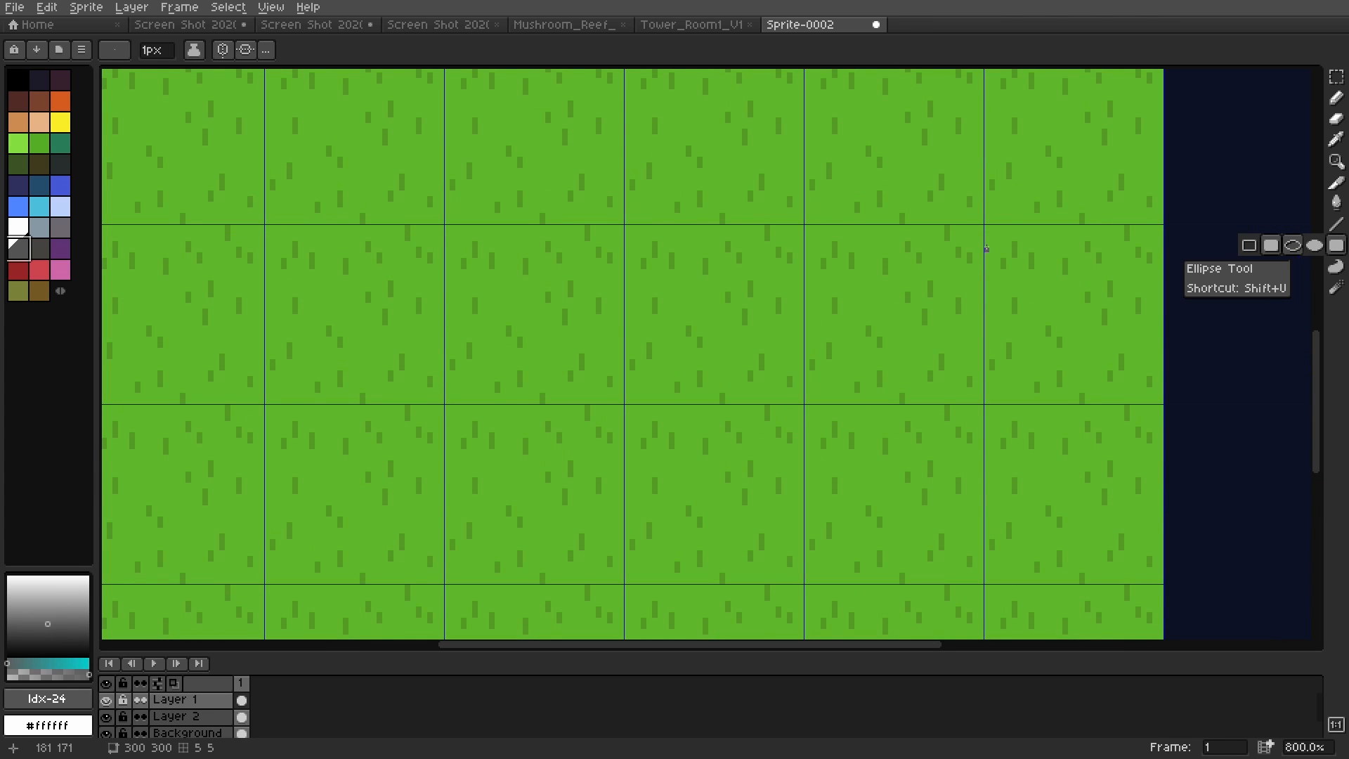
{"action": "scroll", "coordinate": [987, 247], "scroll_direction": "down", "scroll_amount": 1}
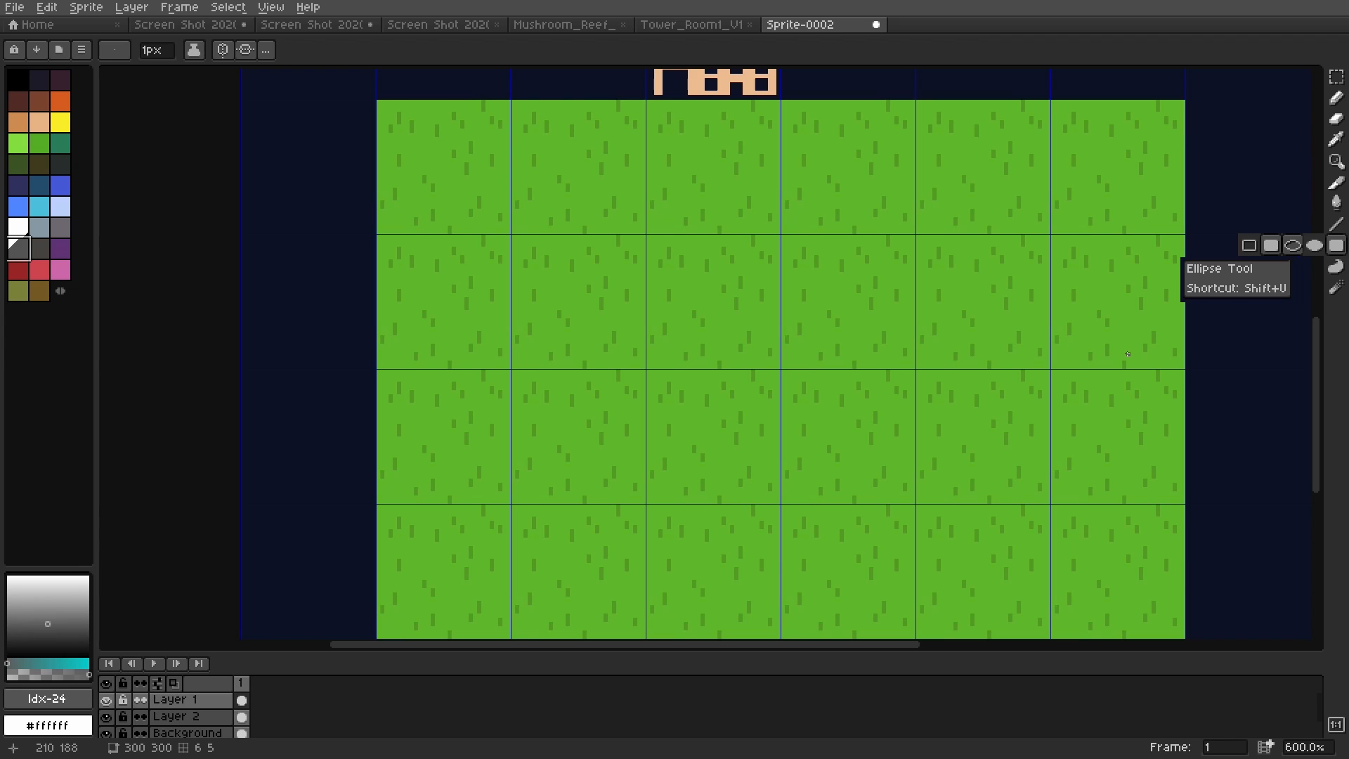
{"action": "scroll", "coordinate": [1128, 355], "scroll_direction": "up", "scroll_amount": 2}
{"action": "scroll", "coordinate": [1128, 354], "scroll_direction": "right", "scroll_amount": 1}
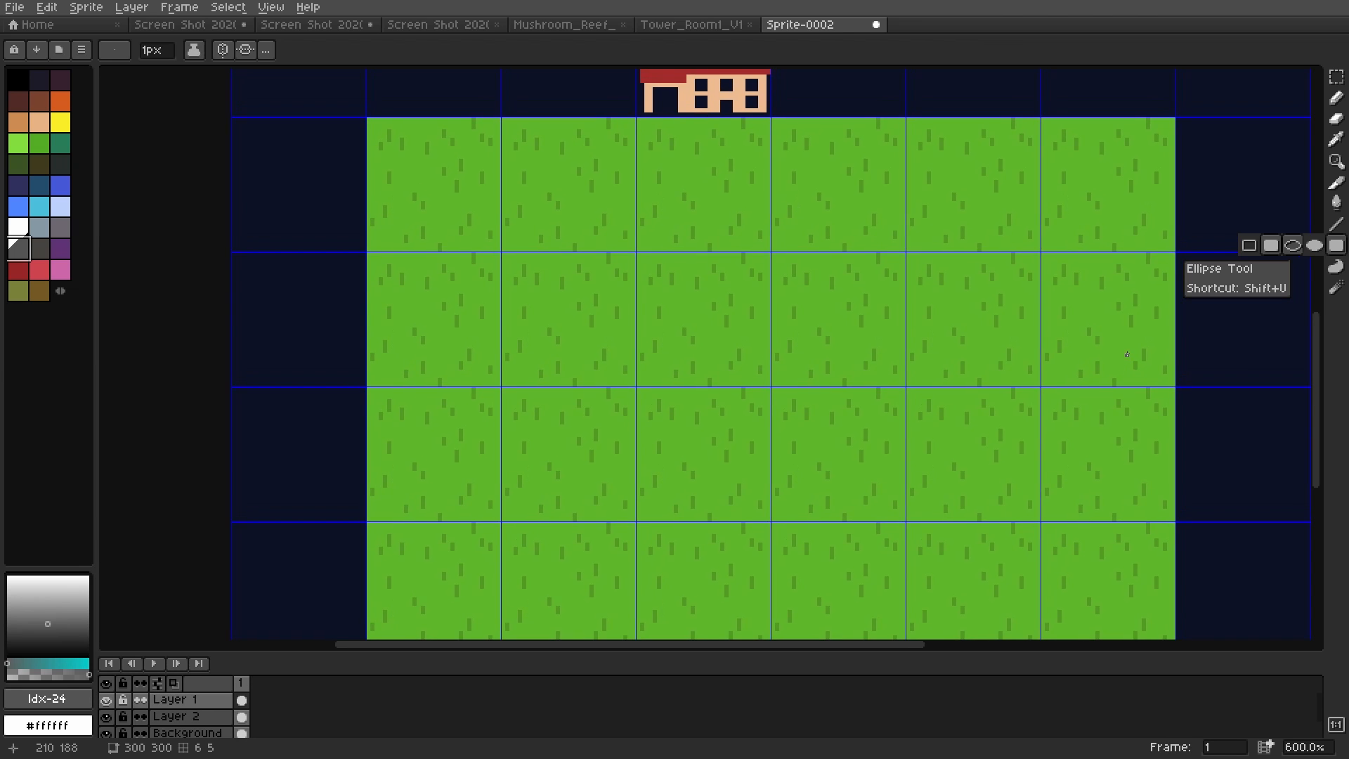
Try to move the red-roofed house down onto the top row of the grass.
{"action": "left_click", "coordinate": [1338, 79]}
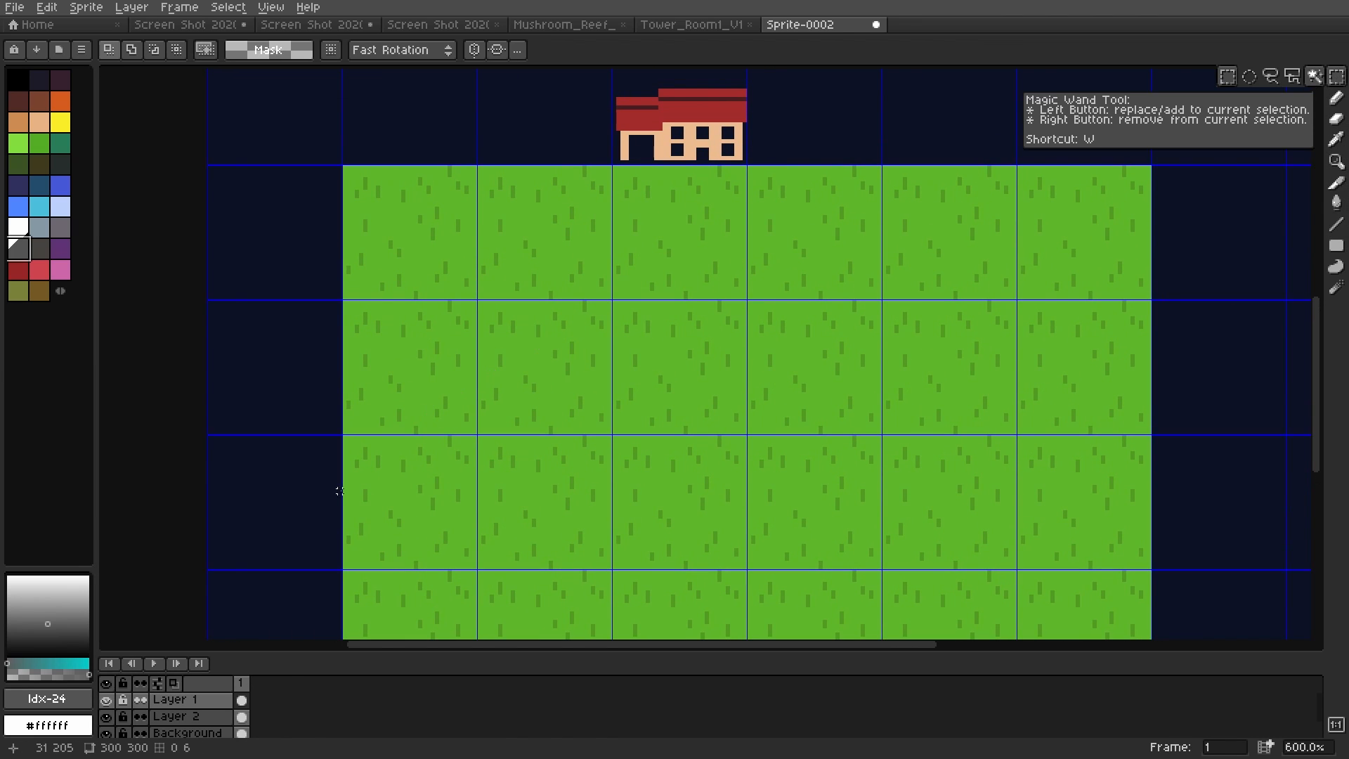
{"action": "left_click_drag", "start_coordinate": [807, 218], "coordinate": [576, 63]}
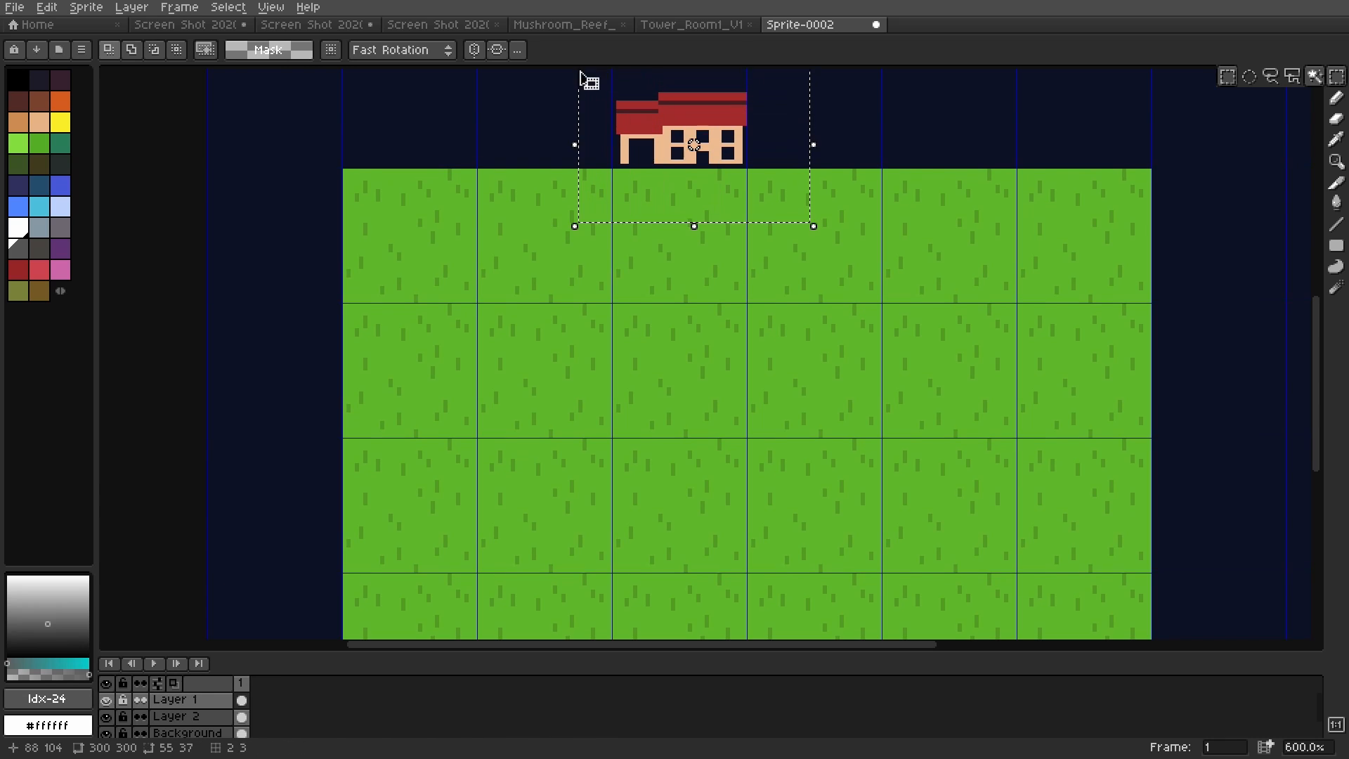
{"action": "left_click_drag", "start_coordinate": [694, 142], "coordinate": [692, 224]}
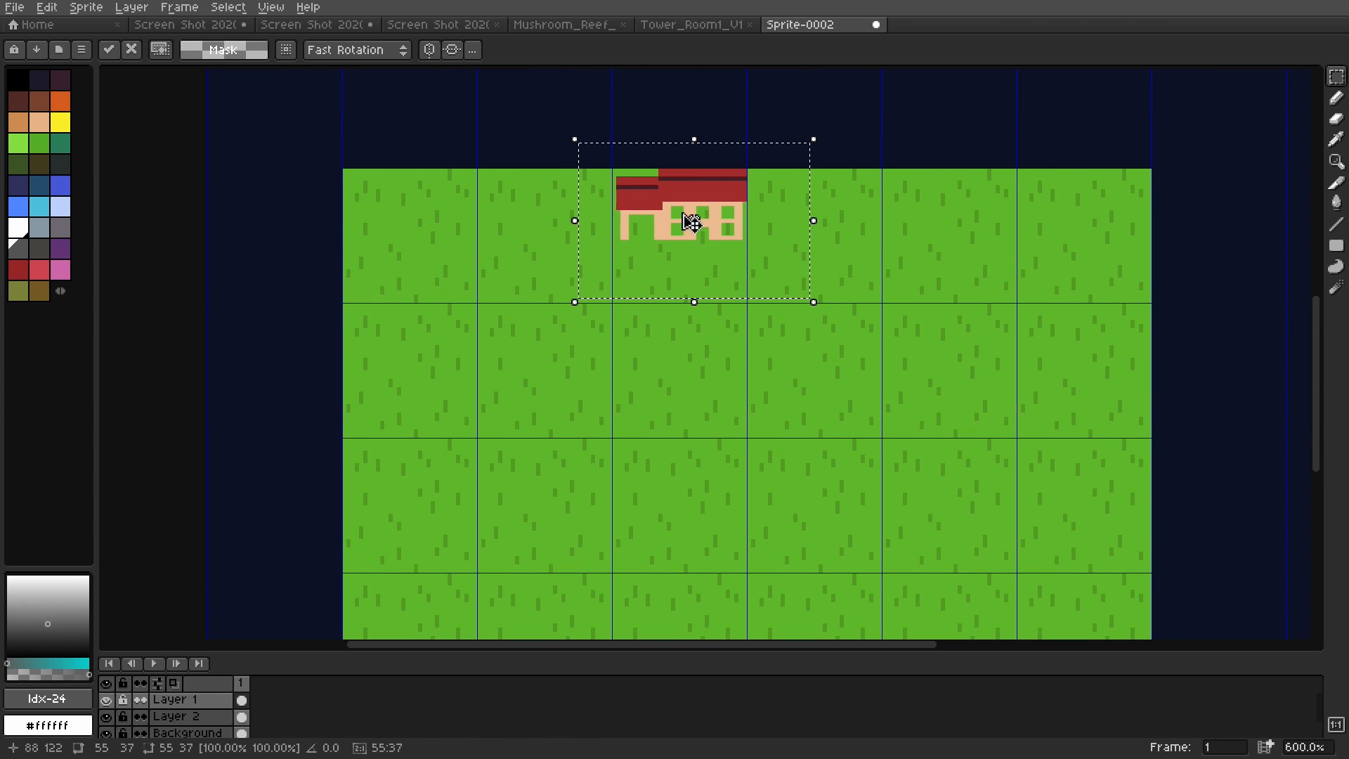
{"action": "key", "text": "ctrl+z"}
{"action": "scroll", "coordinate": [921, 237], "scroll_direction": "down", "scroll_amount": 2}
{"action": "scroll", "coordinate": [921, 237], "scroll_direction": "left", "scroll_amount": 1}
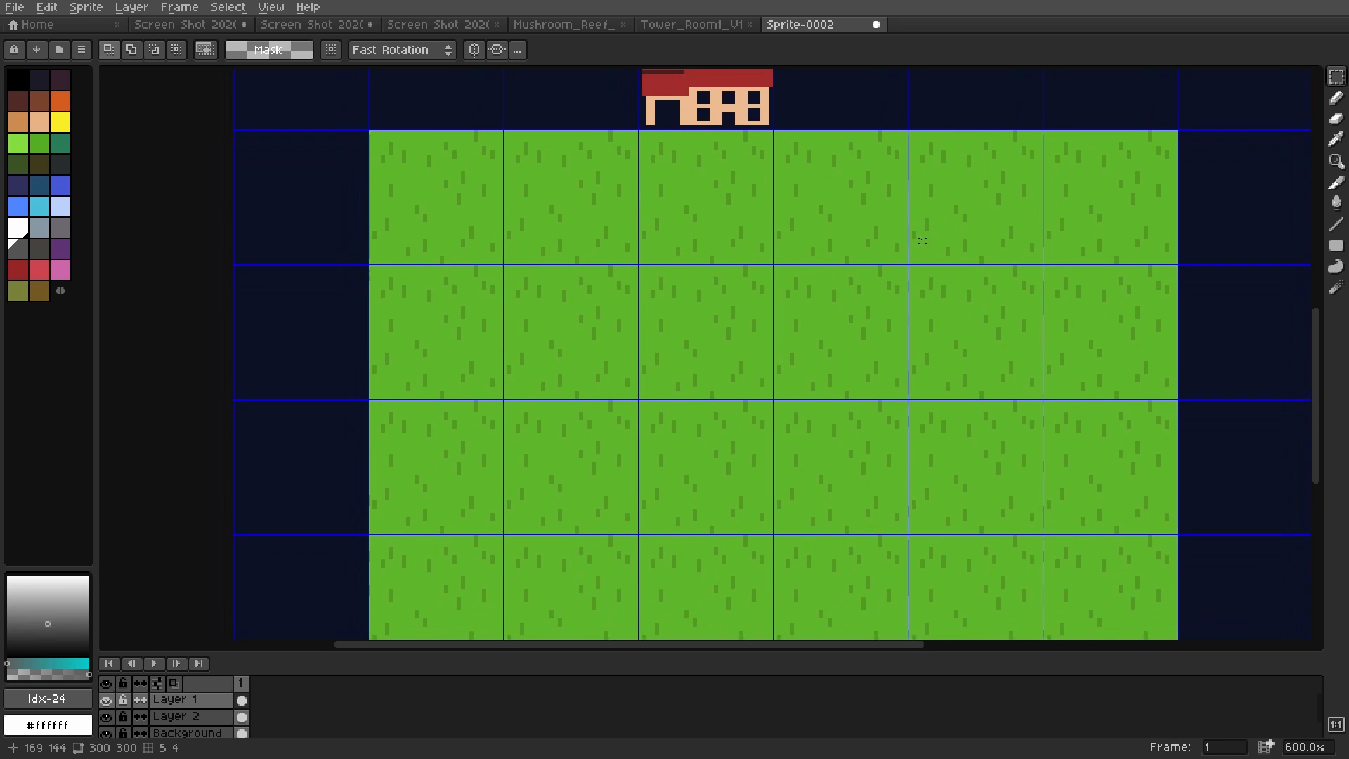
Draw a filled dark grey road rectangle about 96 by 18 pixels, three grid cells wide, across the middle of the grass.
{"action": "left_click", "coordinate": [1336, 248]}
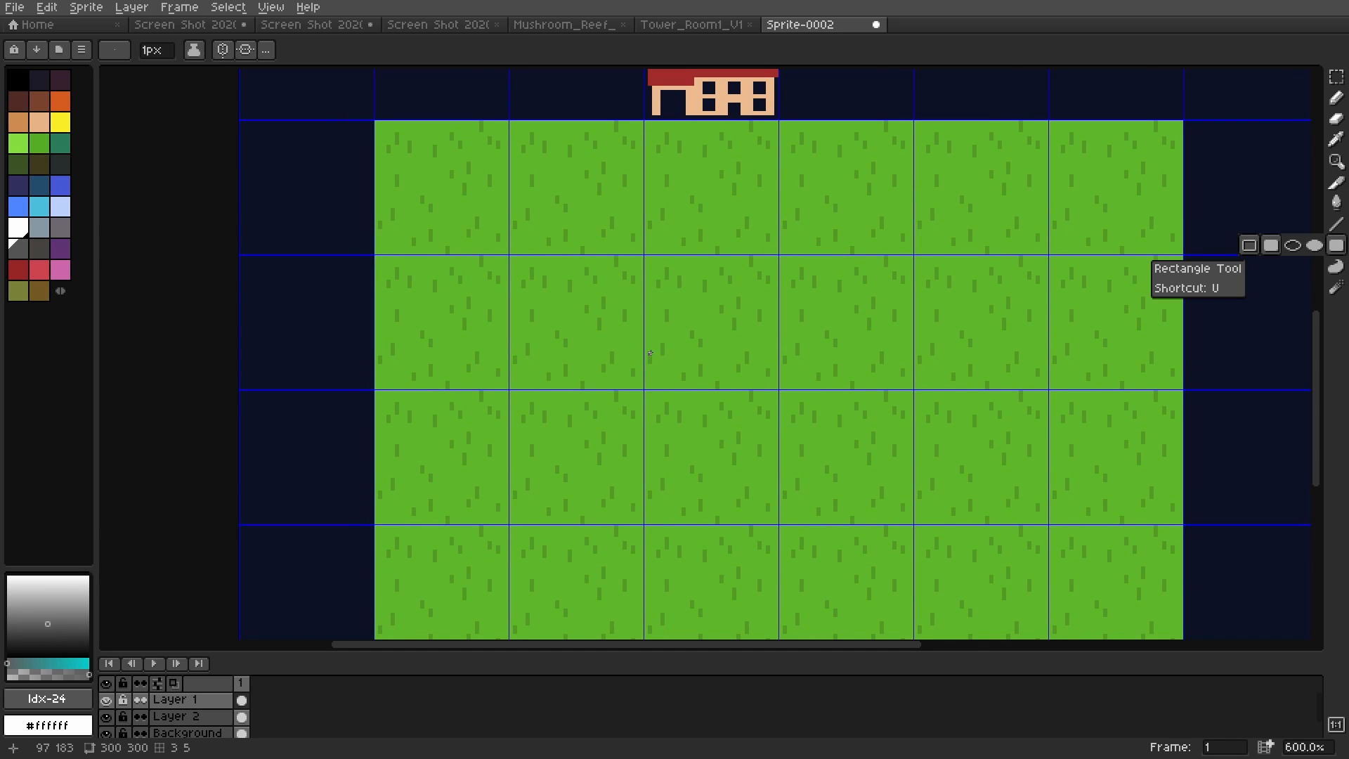
{"action": "scroll", "coordinate": [644, 371], "scroll_direction": "up", "scroll_amount": 3}
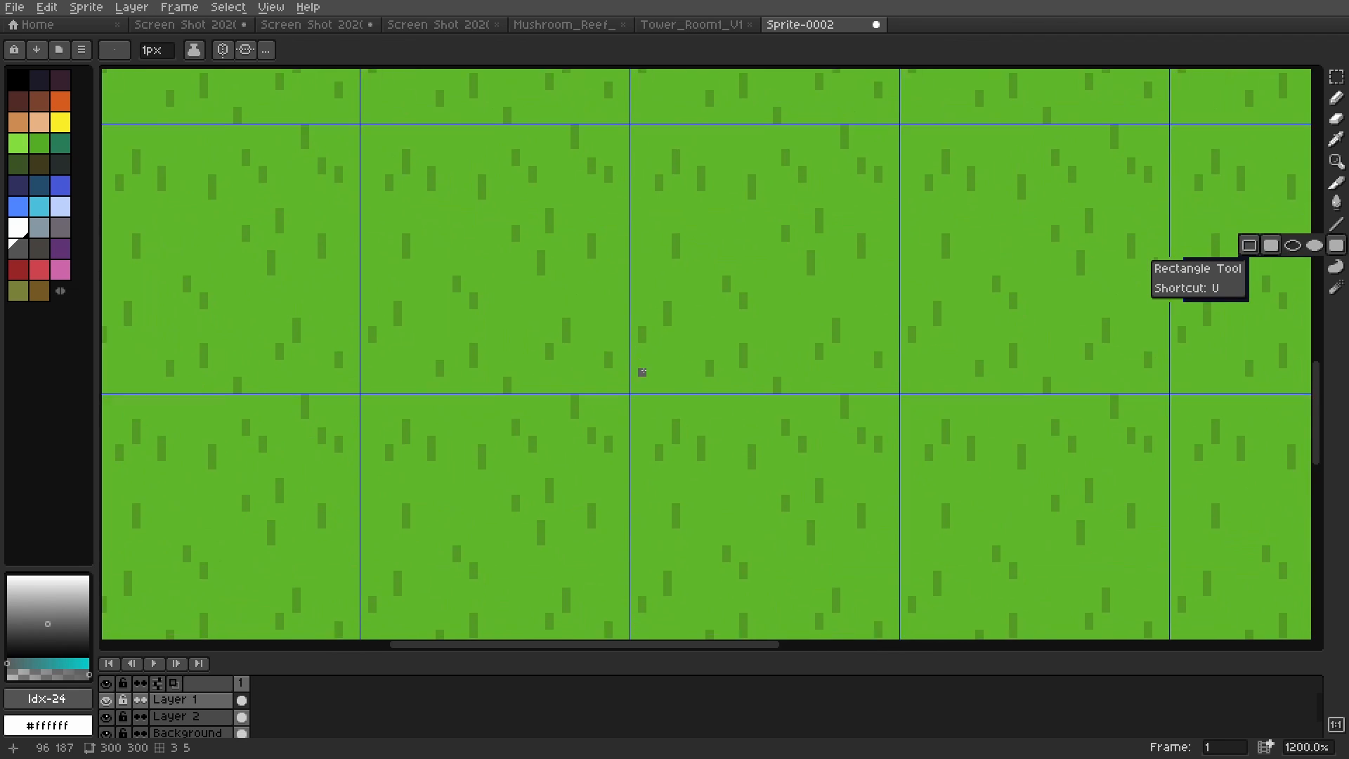
{"action": "scroll", "coordinate": [643, 371], "scroll_direction": "down", "scroll_amount": 2}
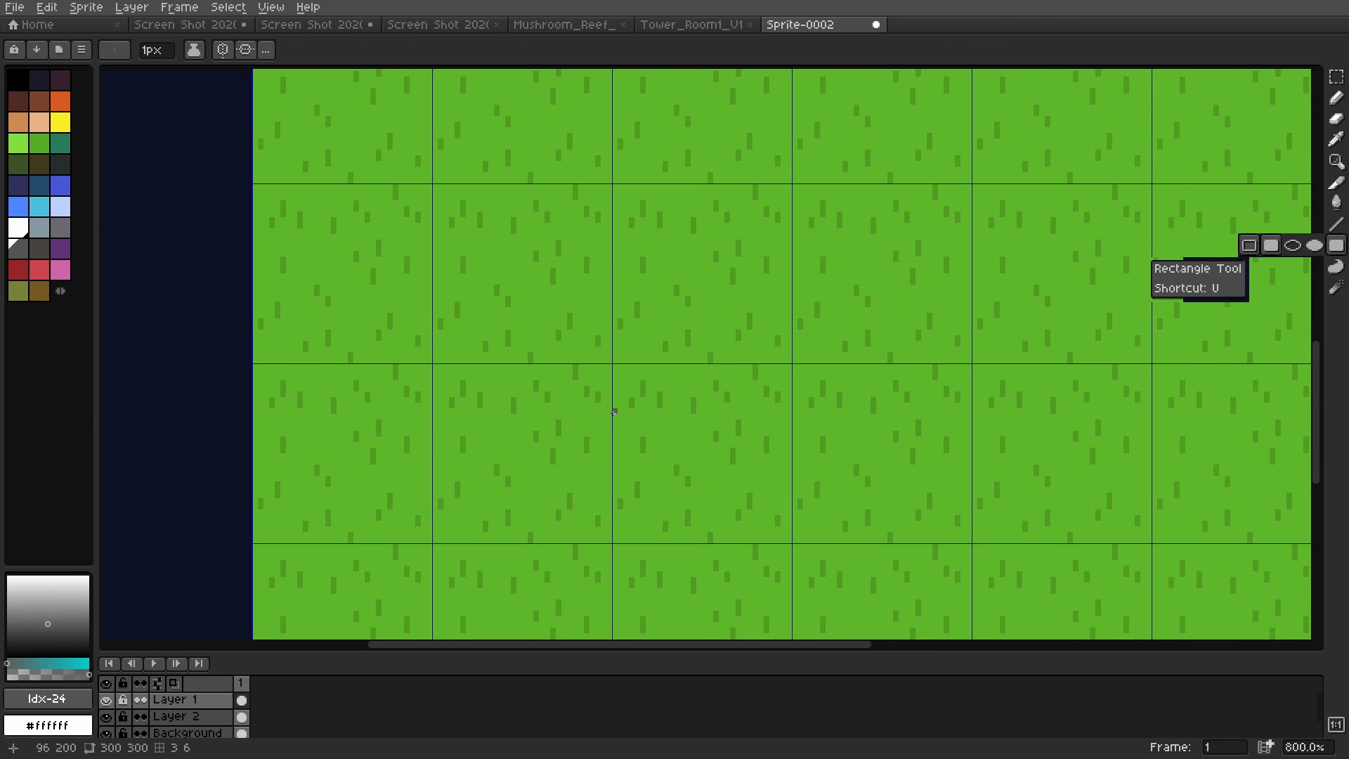
{"action": "left_click_drag", "start_coordinate": [615, 412], "coordinate": [1147, 315]}
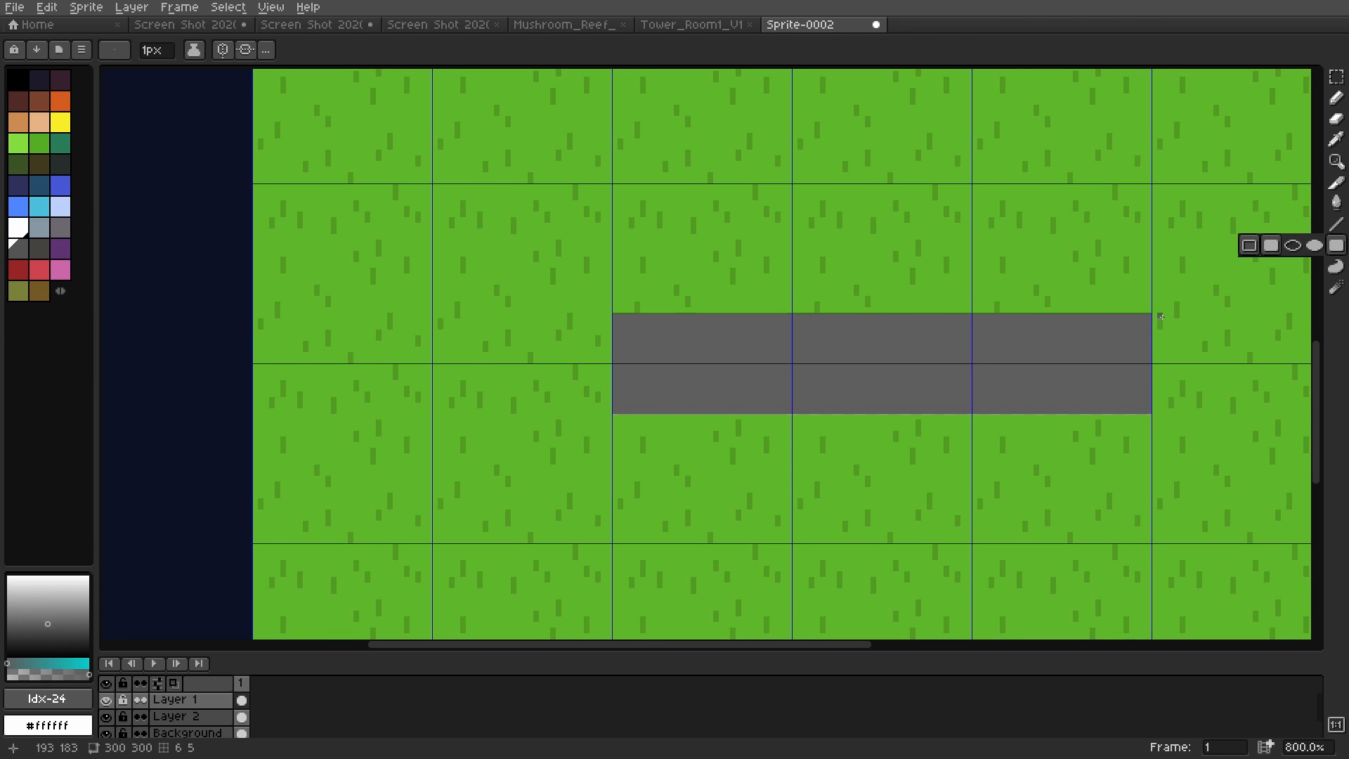
{"action": "scroll", "coordinate": [1161, 316], "scroll_direction": "right", "scroll_amount": 5}
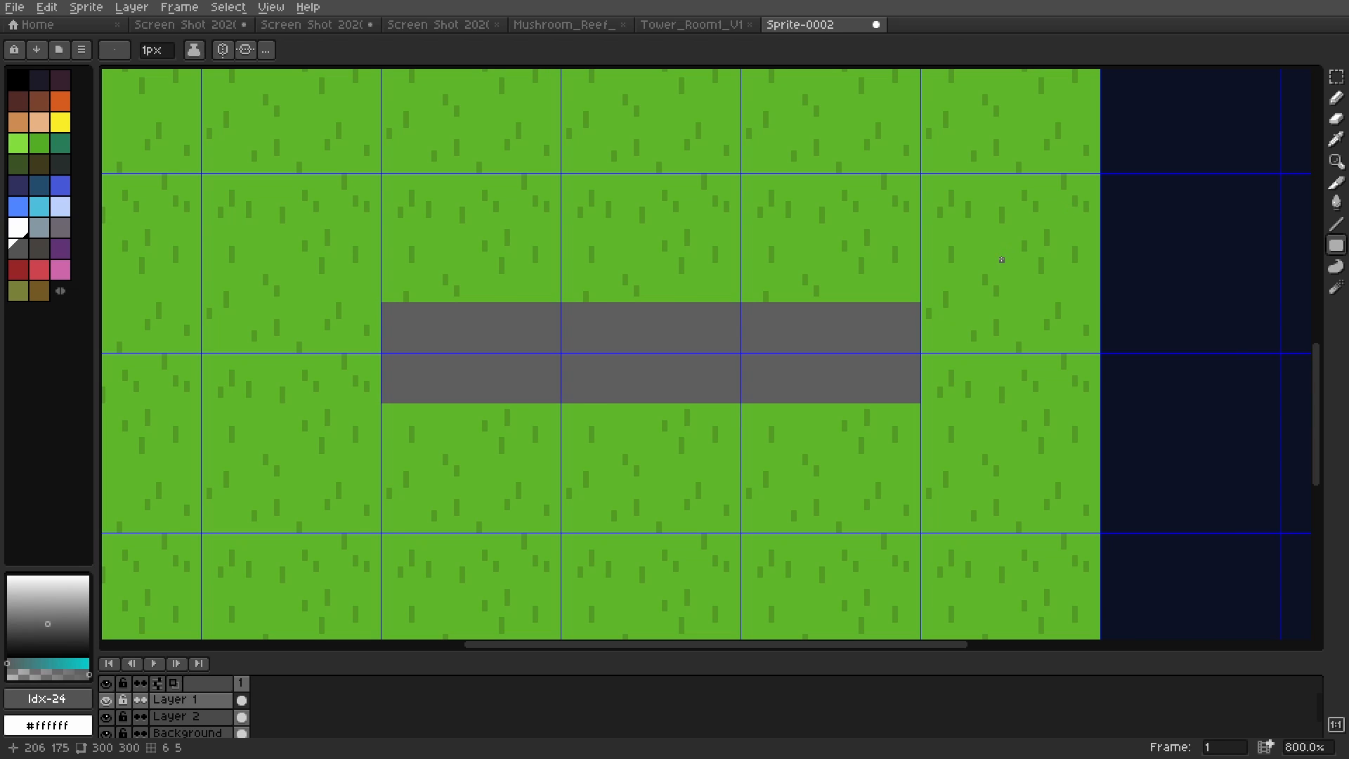
Measure the road's height with a narrow selection at its right end and clear the selection.
{"action": "left_click", "coordinate": [1337, 76]}
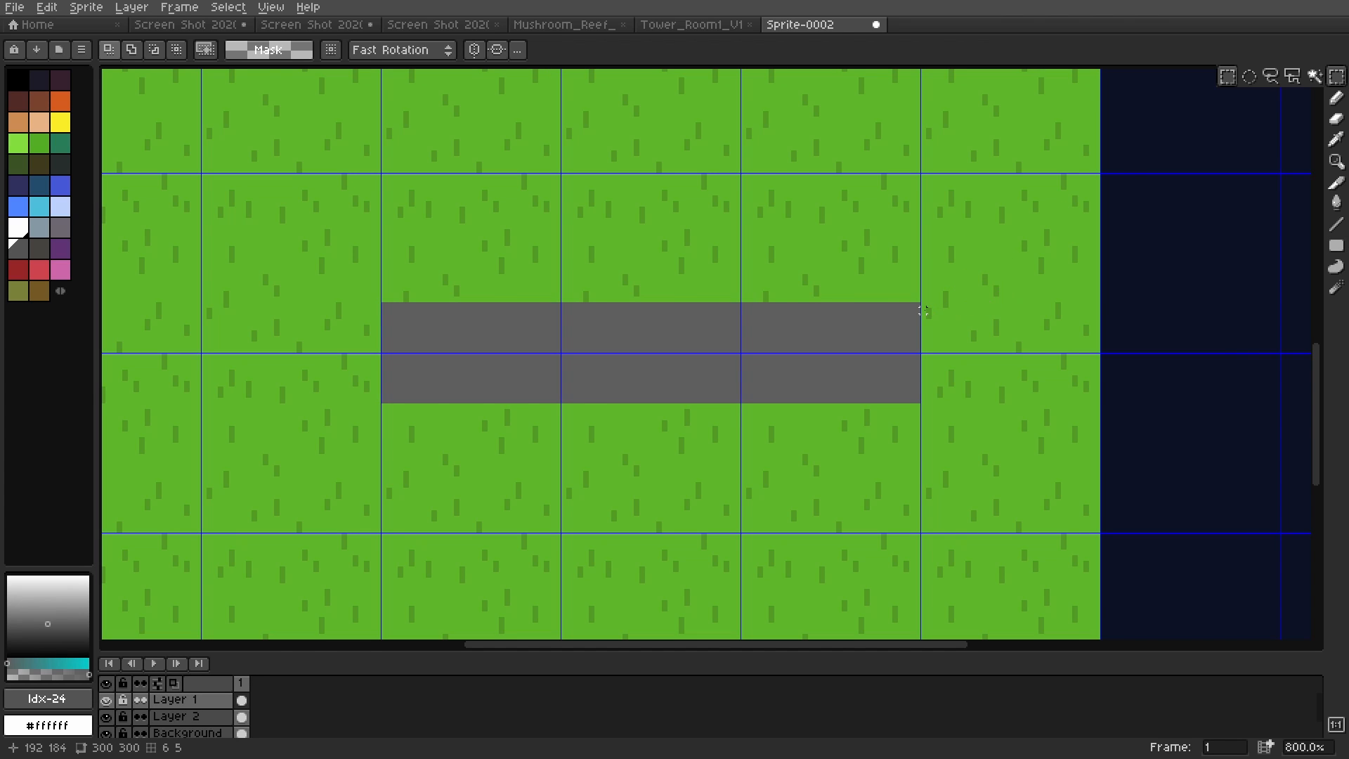
{"action": "left_click_drag", "start_coordinate": [923, 305], "coordinate": [923, 401]}
{"action": "left_click", "coordinate": [980, 378]}
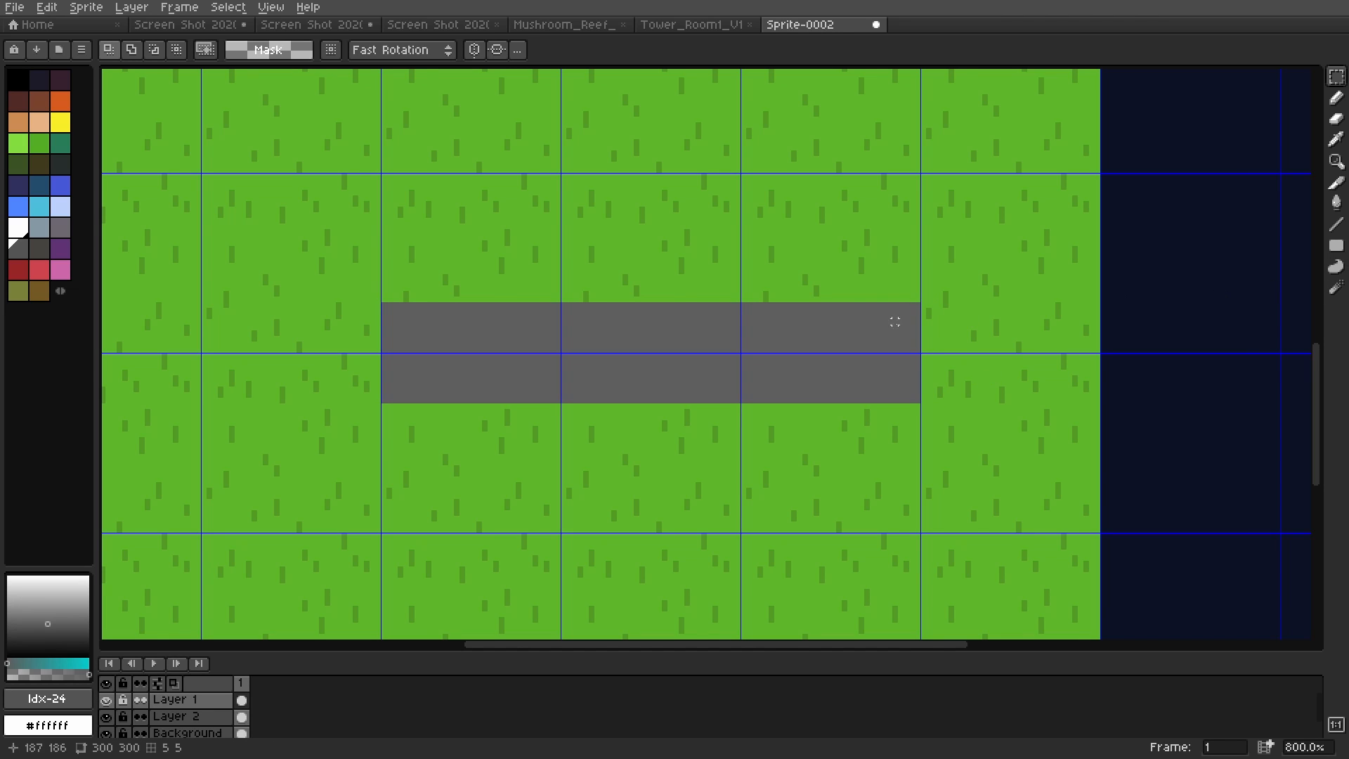
Draw filled sidewalk strips in lighter grey (Idx-23), about 3 pixels high, along the road's full upper and lower edges.
{"action": "scroll", "coordinate": [828, 317], "scroll_direction": "up", "scroll_amount": 1}
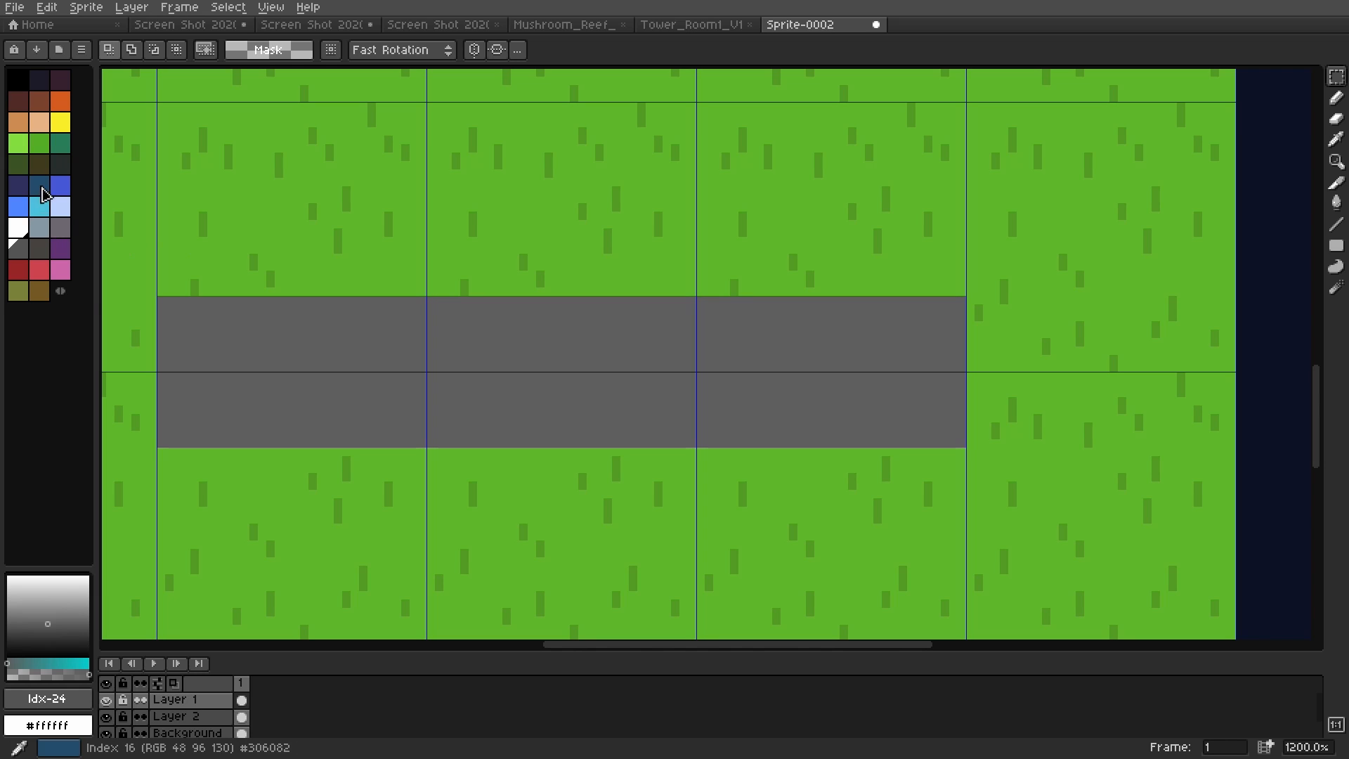
{"action": "left_click", "coordinate": [60, 228]}
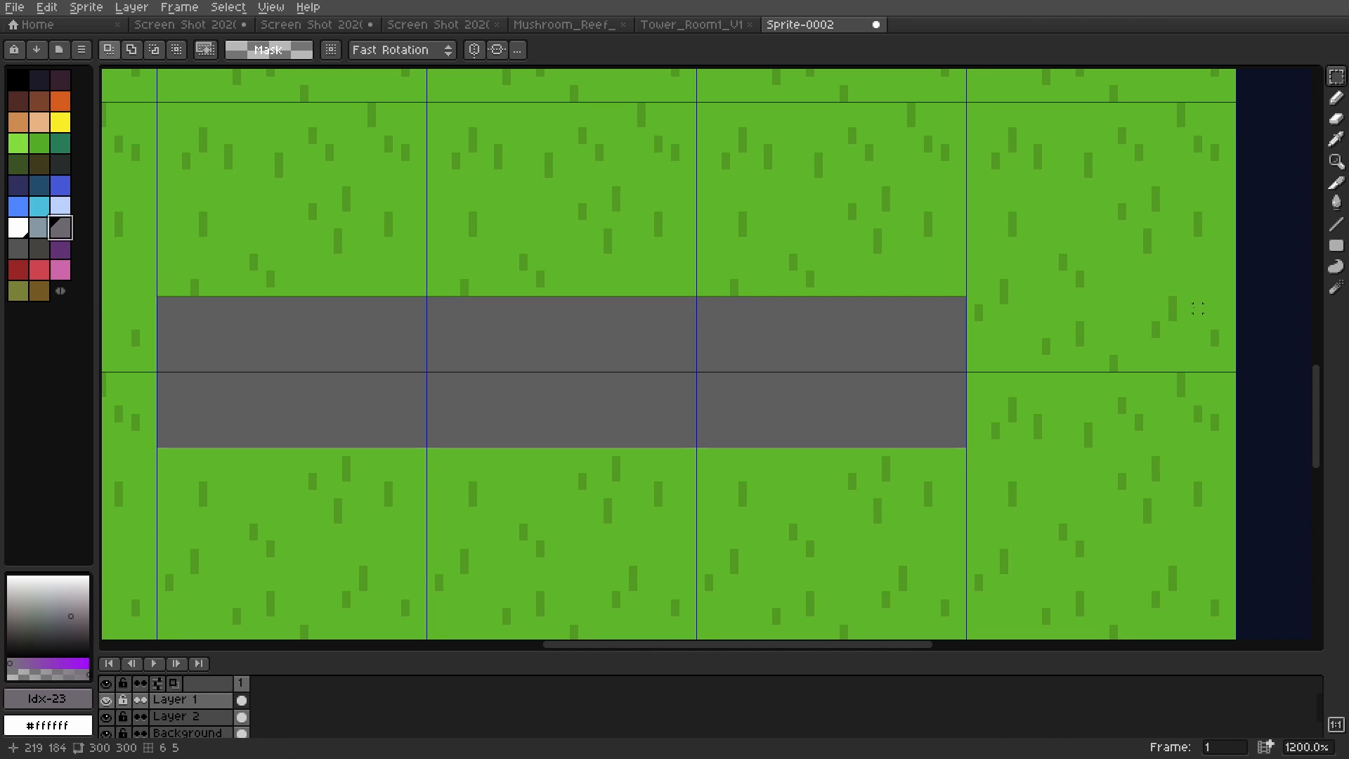
{"action": "key", "text": "u"}
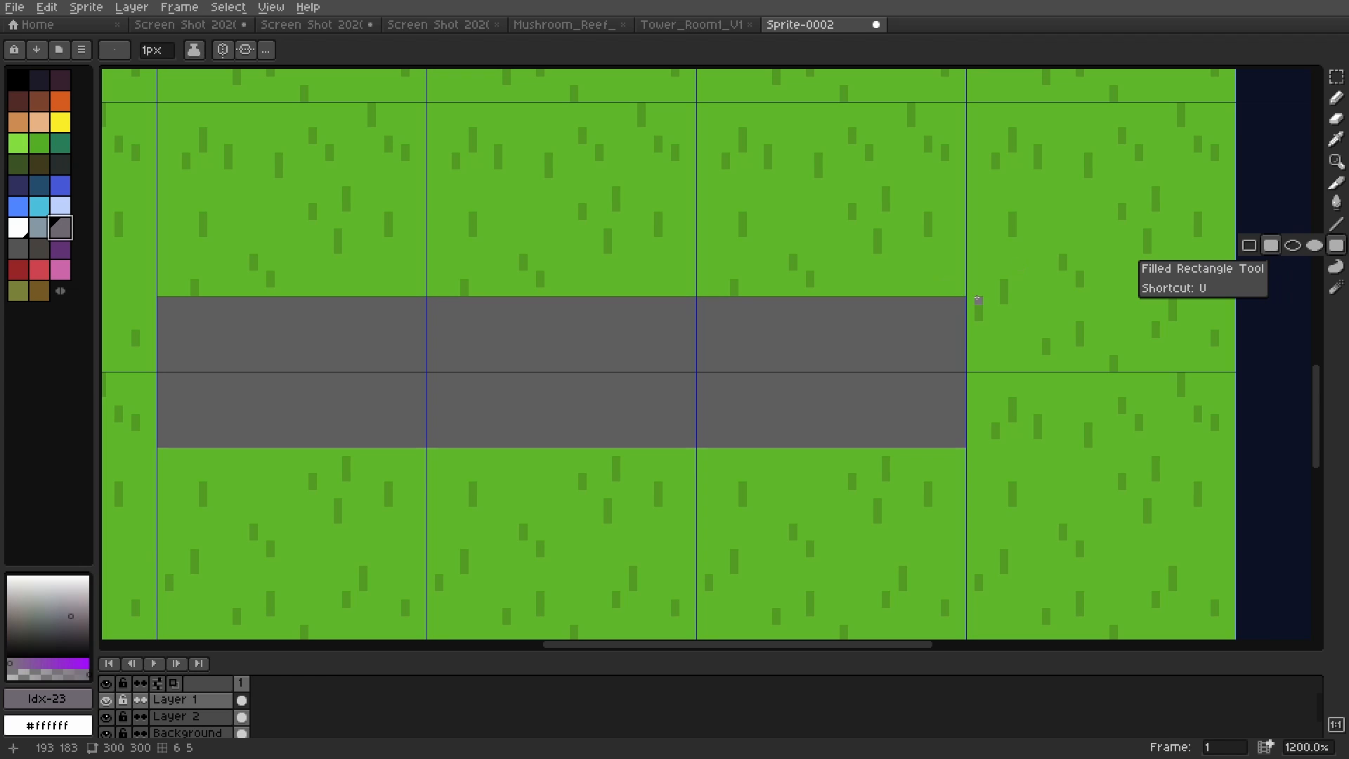
{"action": "left_click_drag", "start_coordinate": [963, 292], "coordinate": [163, 274]}
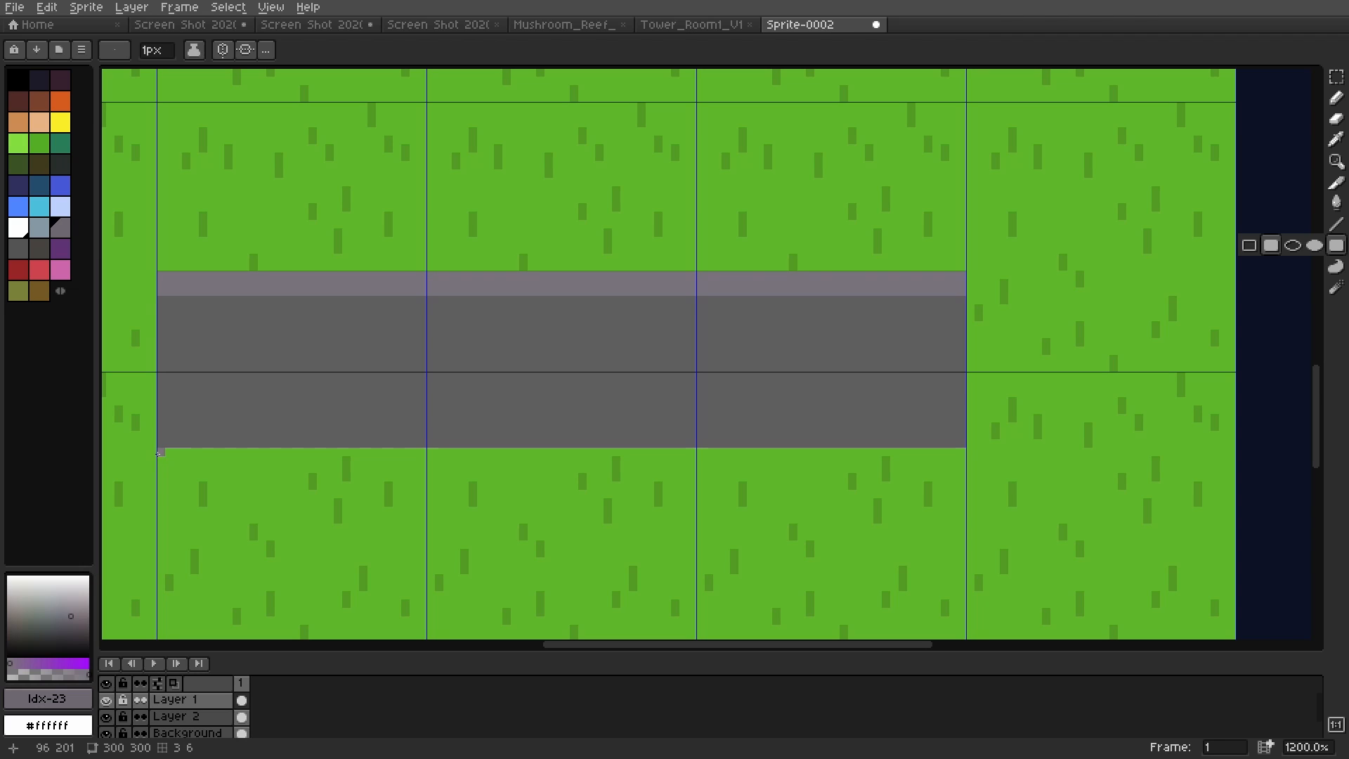
{"action": "left_click_drag", "start_coordinate": [159, 454], "coordinate": [962, 472]}
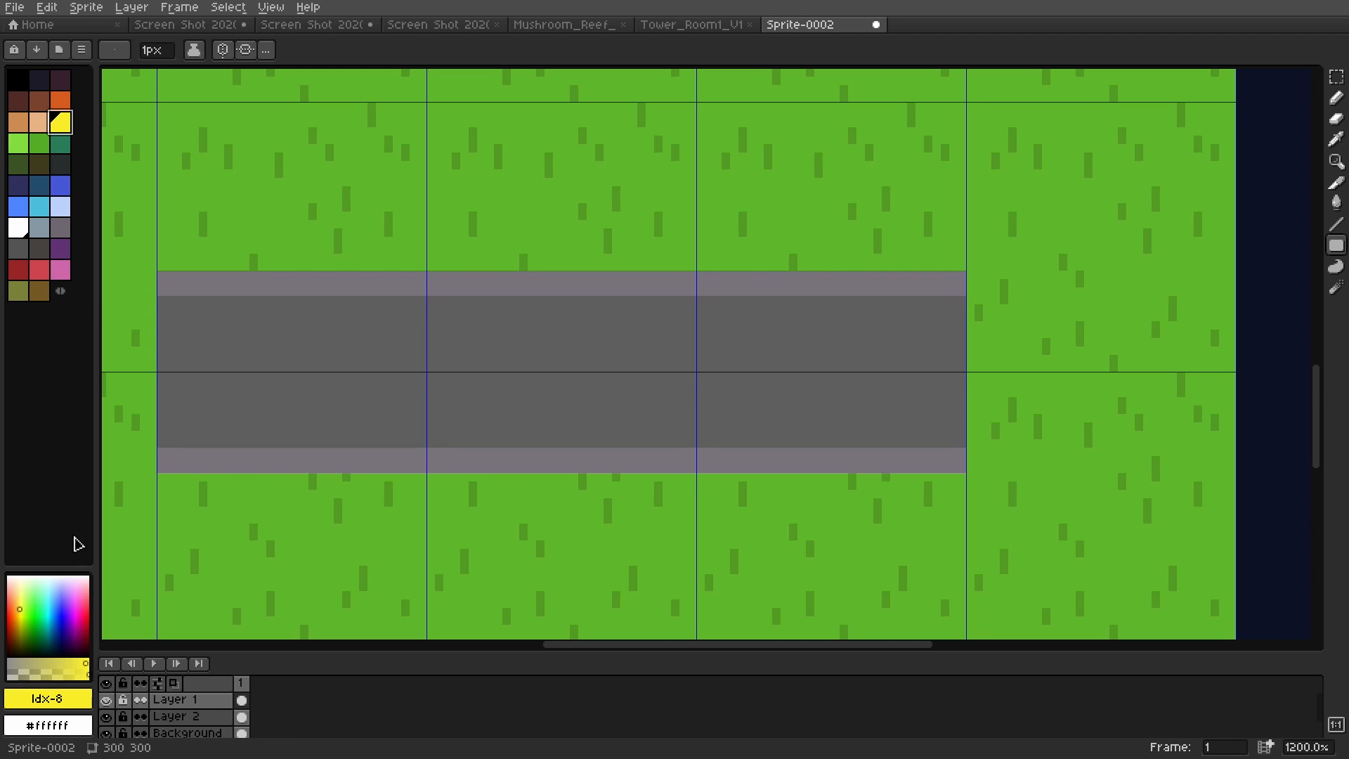
Try a single solid yellow line two pixels thick along the centre of the road.
{"action": "mouse_move", "coordinate": [161, 376]}
{"action": "left_mouse_down"}
{"action": "mouse_move", "coordinate": [431, 399]}
{"action": "mouse_move", "coordinate": [820, 394]}
{"action": "mouse_move", "coordinate": [960, 377]}
{"action": "mouse_move", "coordinate": [703, 342]}
{"action": "mouse_move", "coordinate": [161, 366]}
{"action": "left_mouse_up"}
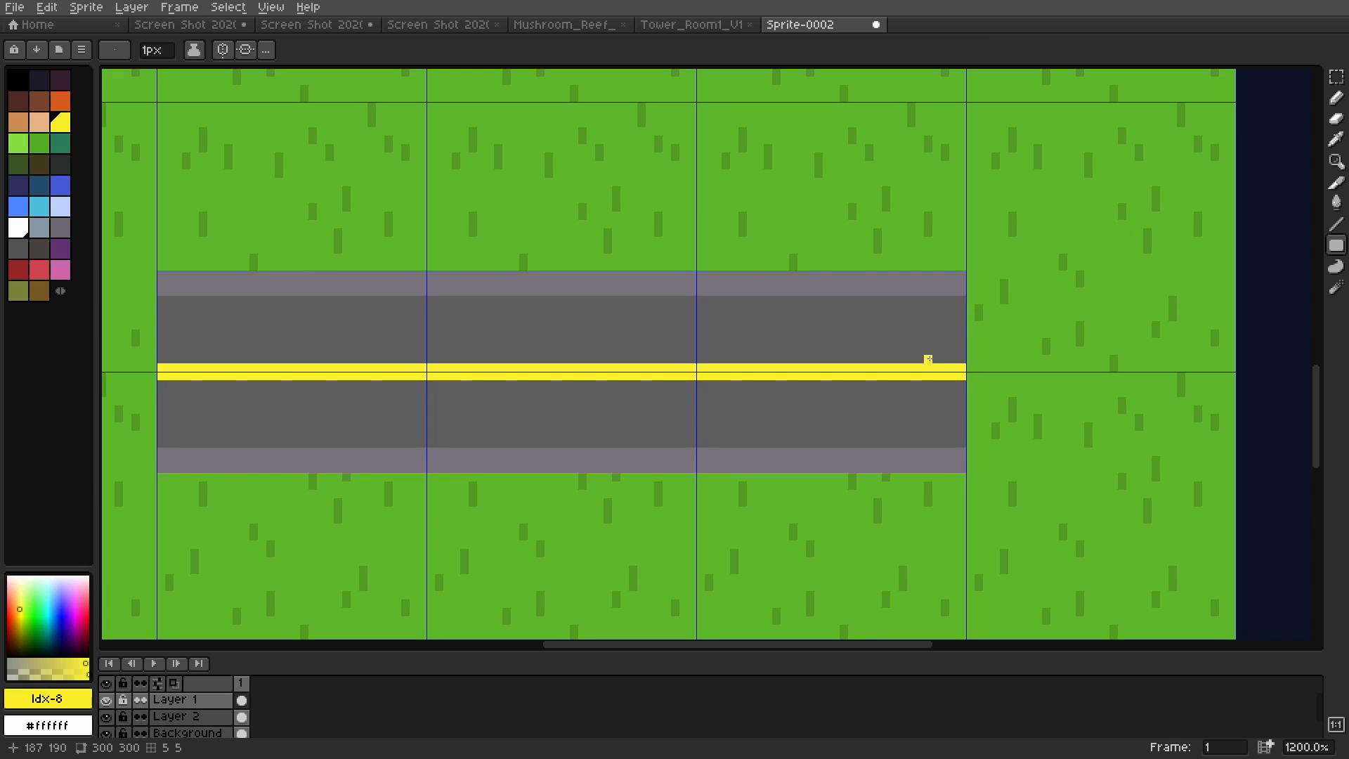
{"action": "key", "text": "ctrl+z"}
{"action": "key", "text": "ctrl+z"}
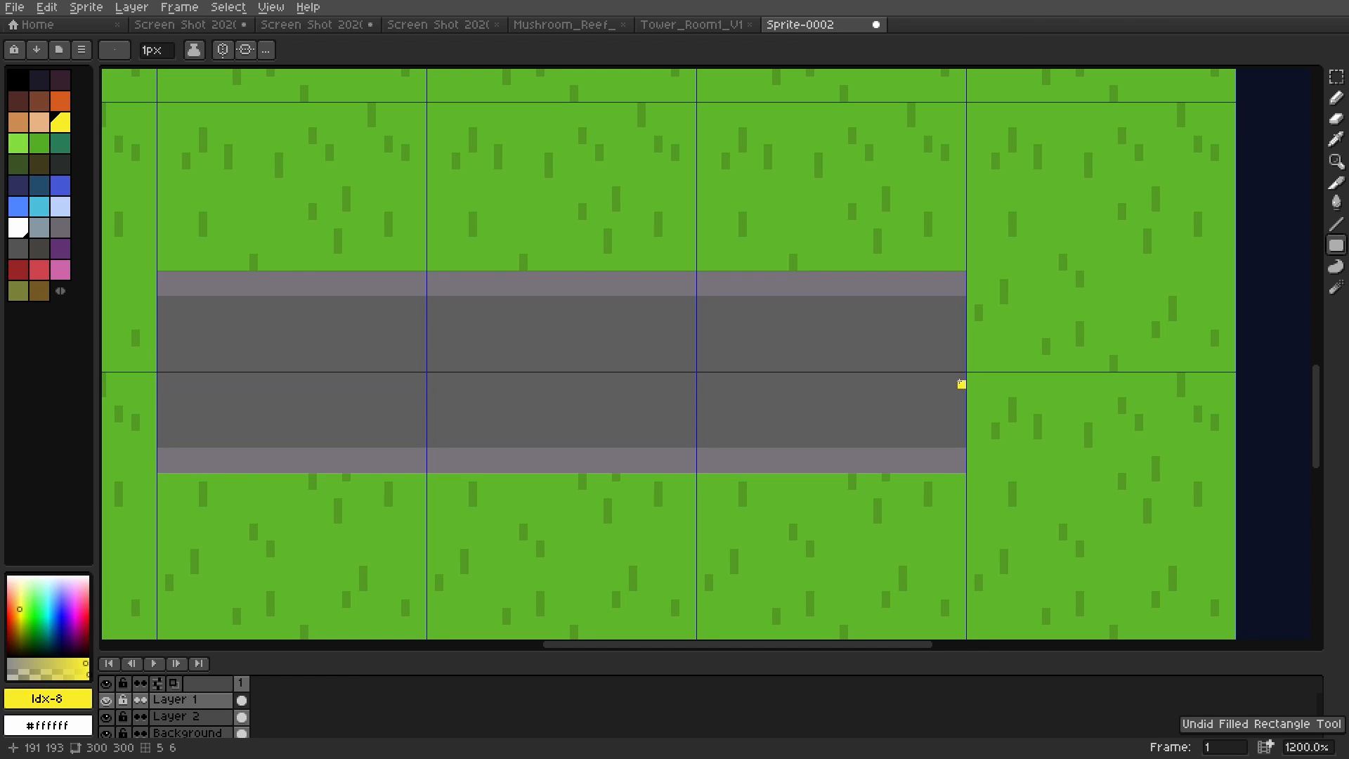
Draw two parallel one-pixel yellow lines along the road, two pixels apart around its centre, and check the sprite in the enlarged preview.
{"action": "mouse_move", "coordinate": [962, 385]}
{"action": "left_mouse_down"}
{"action": "mouse_move", "coordinate": [447, 353]}
{"action": "mouse_move", "coordinate": [158, 384]}
{"action": "mouse_move", "coordinate": [977, 375]}
{"action": "mouse_move", "coordinate": [974, 385]}
{"action": "left_mouse_up"}
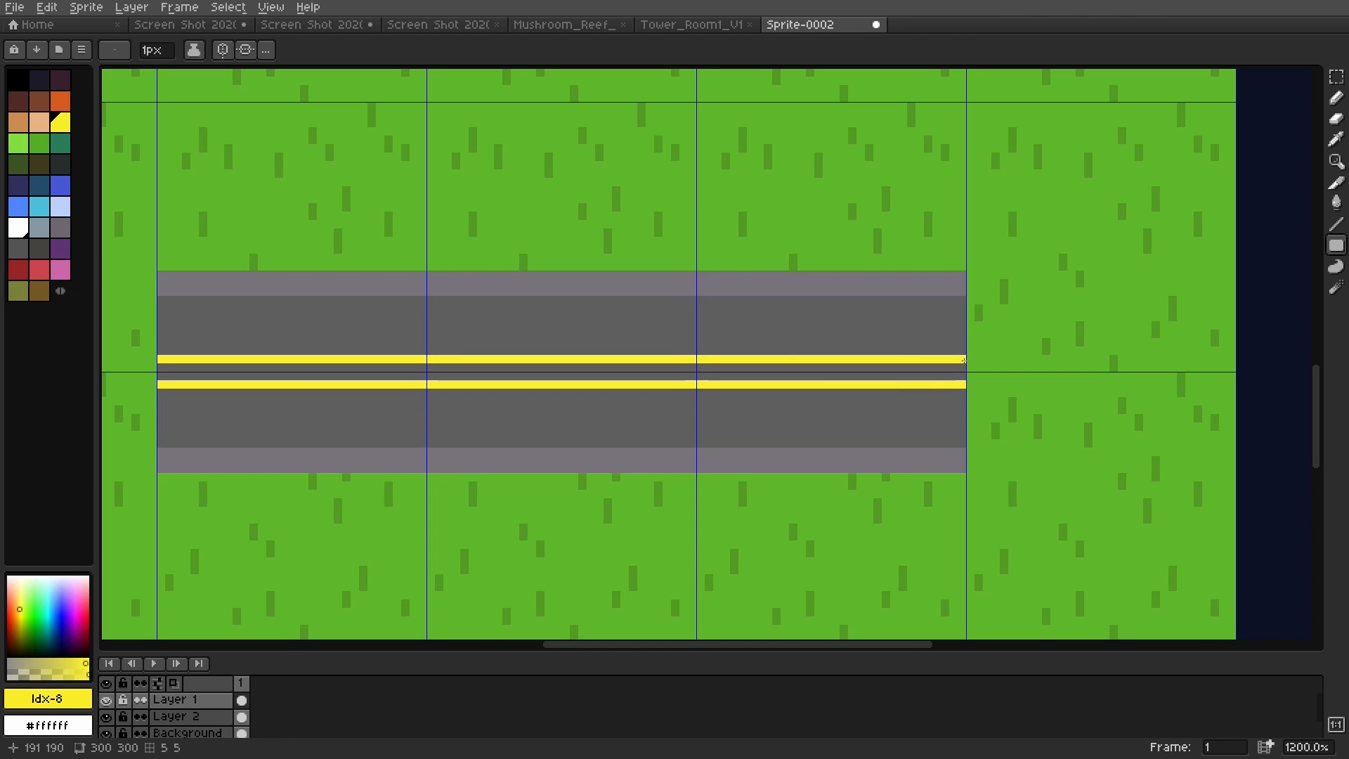
{"action": "left_click", "coordinate": [1335, 724]}
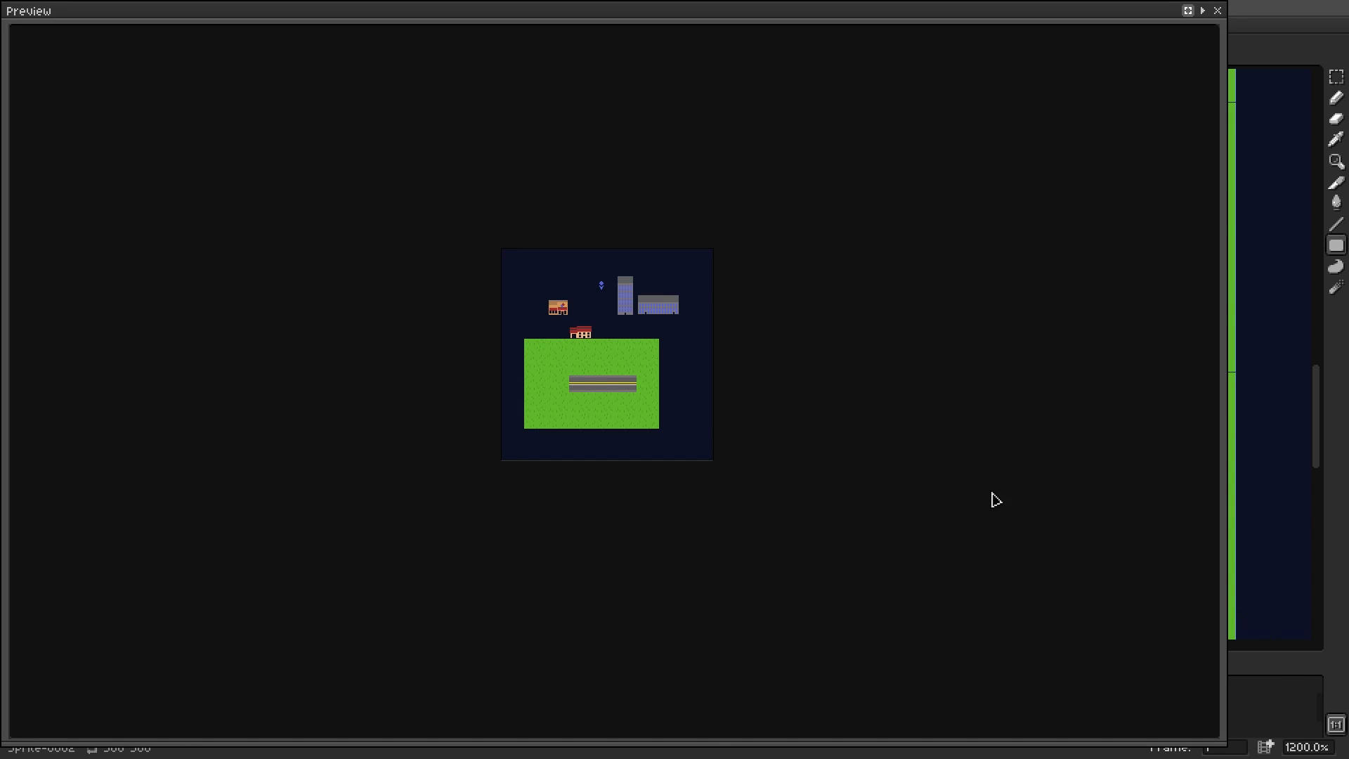
{"action": "scroll", "coordinate": [699, 380], "scroll_direction": "up", "scroll_amount": 5}
{"action": "scroll", "coordinate": [697, 376], "scroll_direction": "left", "scroll_amount": 4}
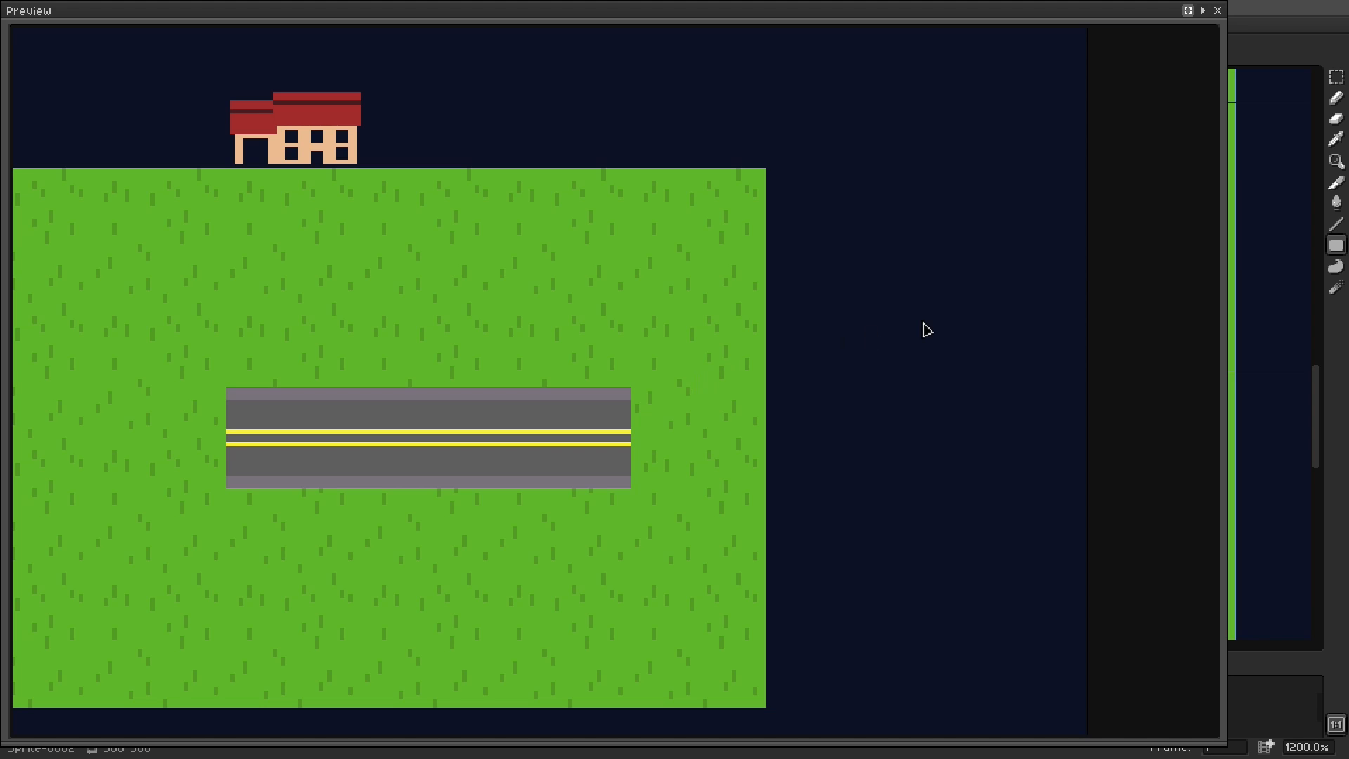
{"action": "left_click", "coordinate": [1218, 10]}
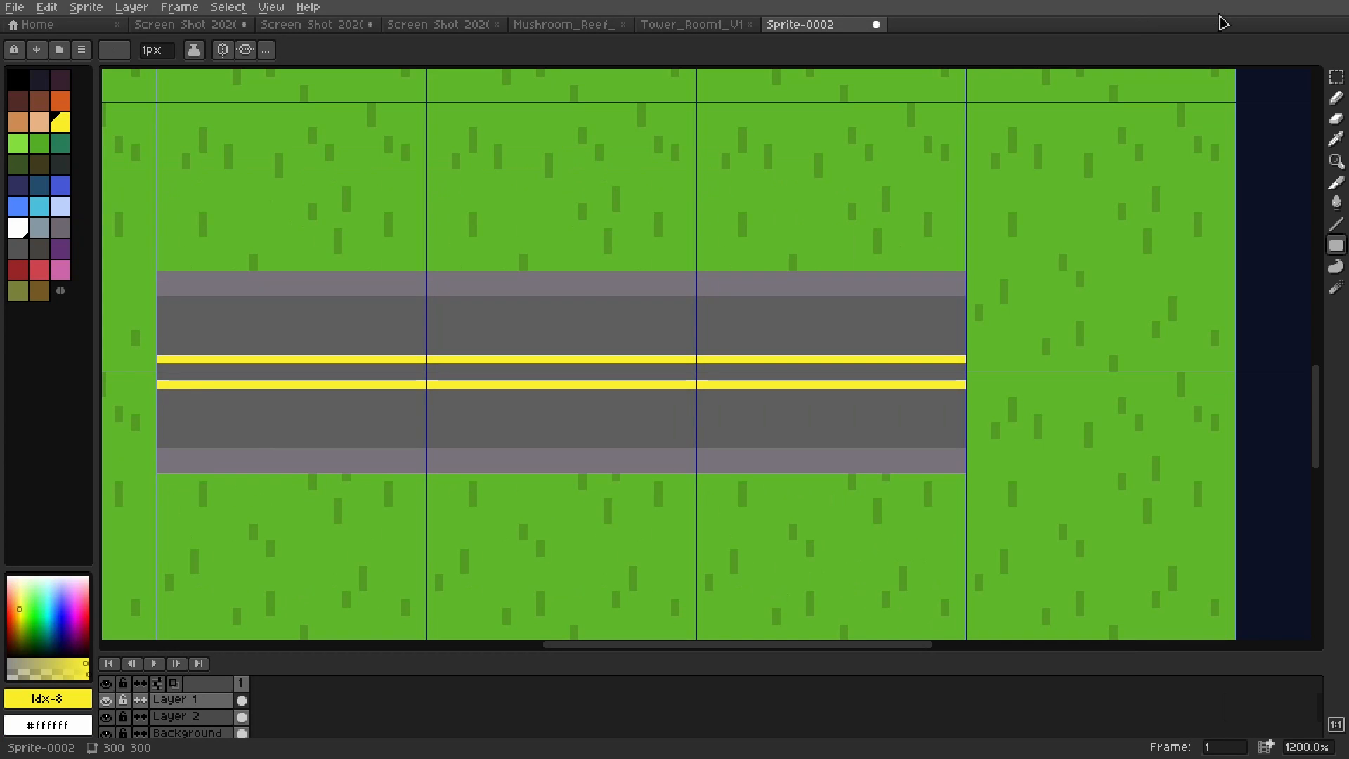
Sample the road's dark grey (#696a6a) and pencil four evenly spaced one-pixel gaps into both yellow lines within the middle grid cell.
{"action": "scroll", "coordinate": [970, 284], "scroll_direction": "left", "scroll_amount": 3}
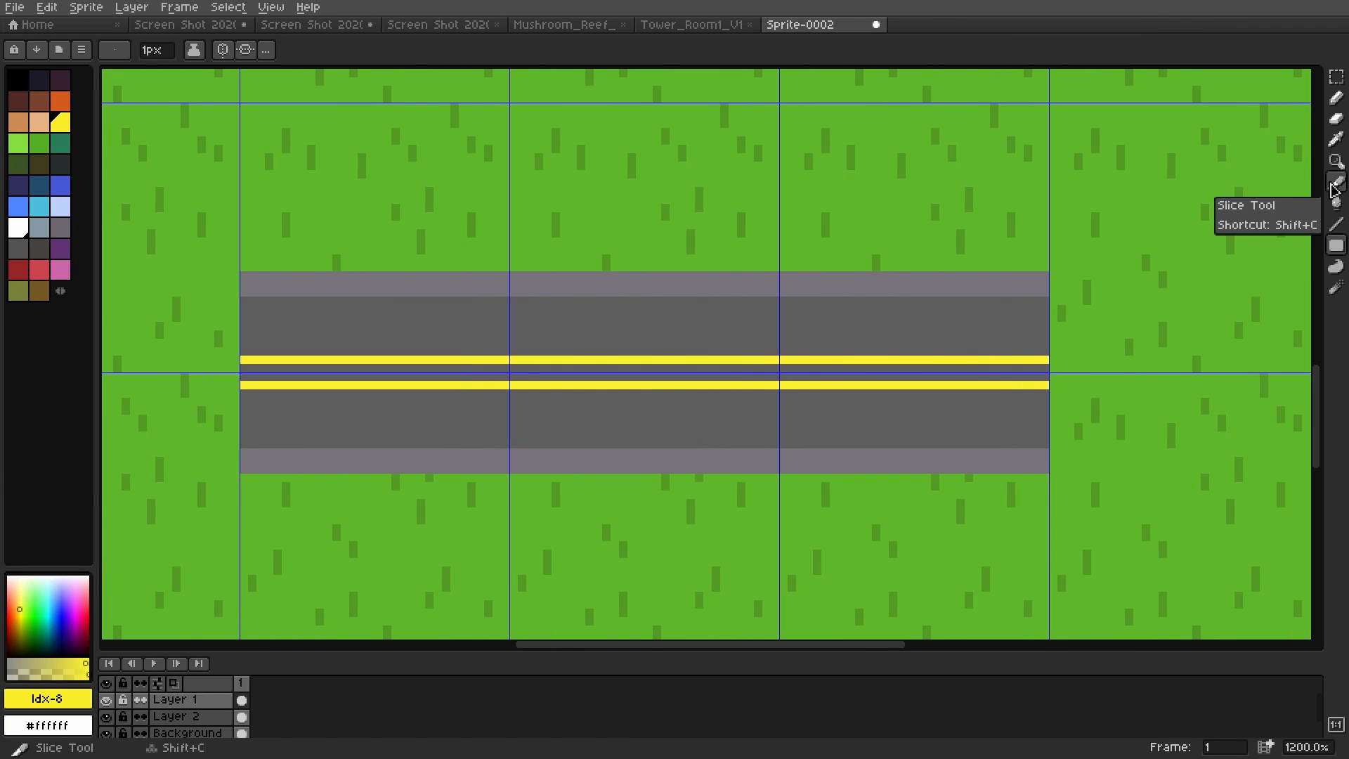
{"action": "left_click", "coordinate": [1336, 140]}
{"action": "left_click", "coordinate": [1047, 290]}
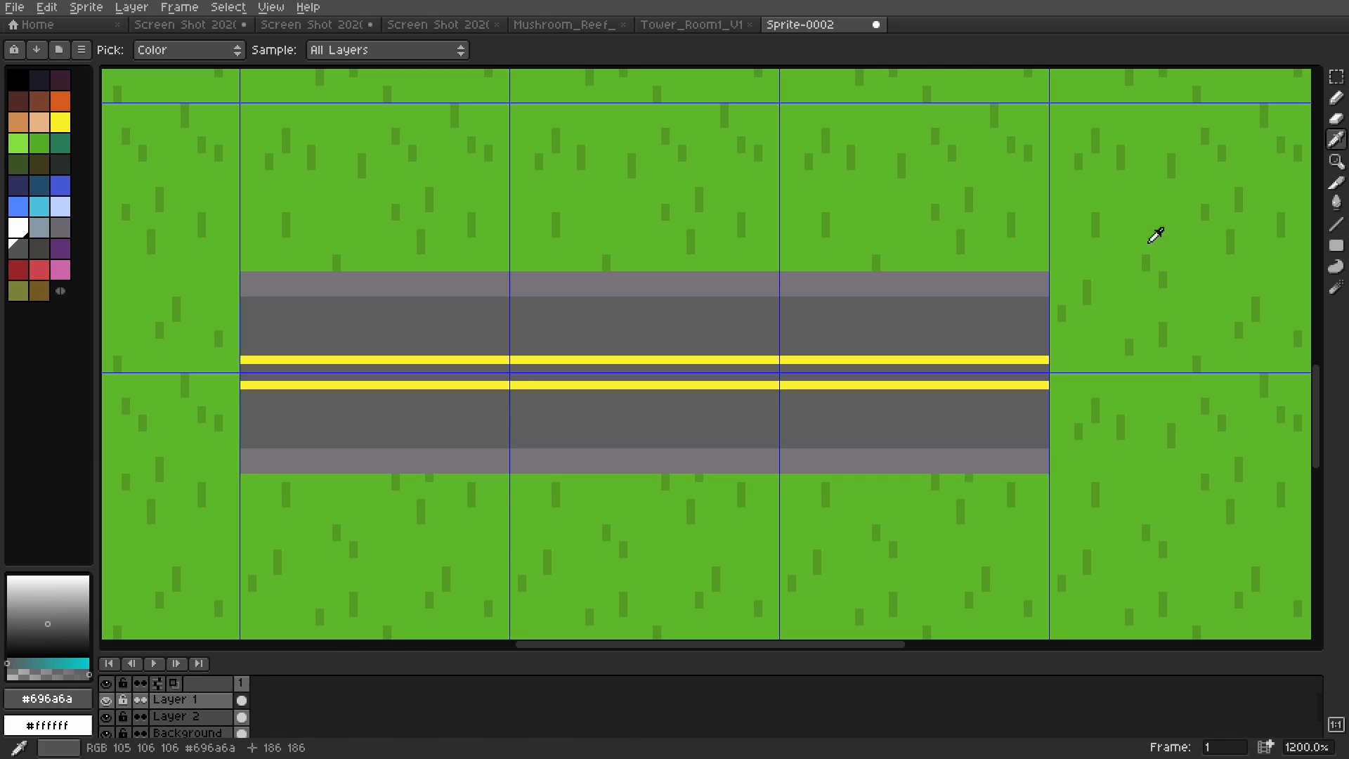
{"action": "left_click", "coordinate": [1336, 98]}
{"action": "left_click", "coordinate": [734, 361]}
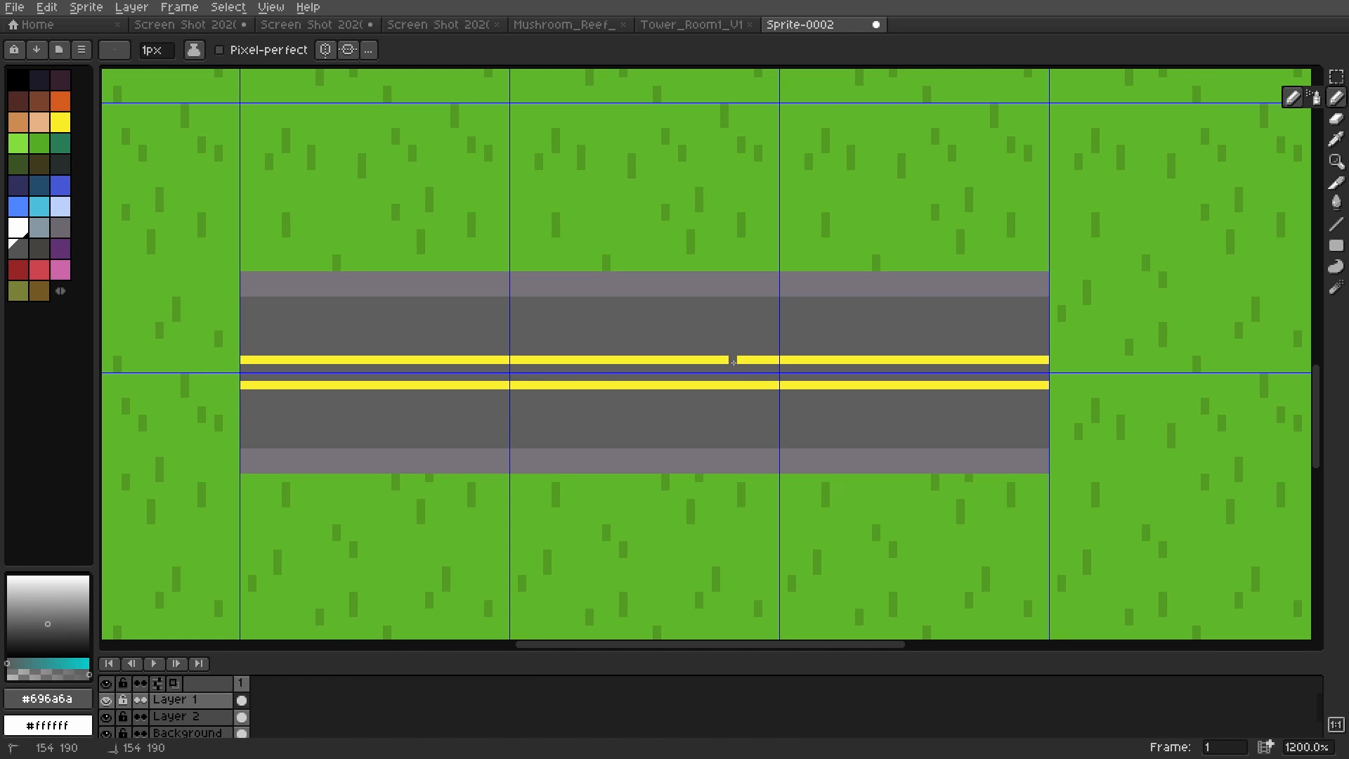
{"action": "left_click", "coordinate": [666, 386]}
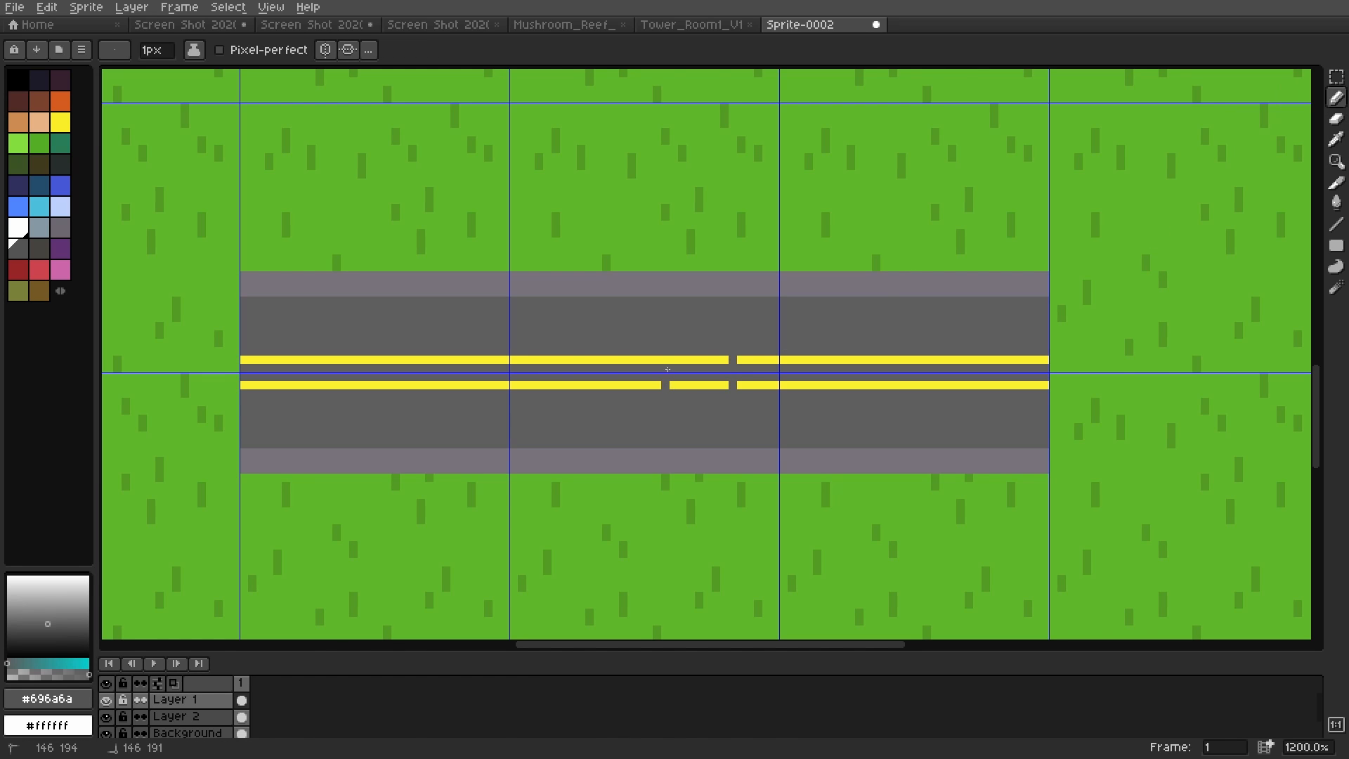
{"action": "left_click", "coordinate": [665, 360]}
{"action": "left_click", "coordinate": [616, 360]}
{"action": "key", "text": "ctrl+z"}
{"action": "mouse_move", "coordinate": [606, 384]}
{"action": "left_mouse_down"}
{"action": "mouse_move", "coordinate": [606, 360]}
{"action": "mouse_move", "coordinate": [547, 364]}
{"action": "mouse_move", "coordinate": [545, 398]}
{"action": "left_mouse_up"}
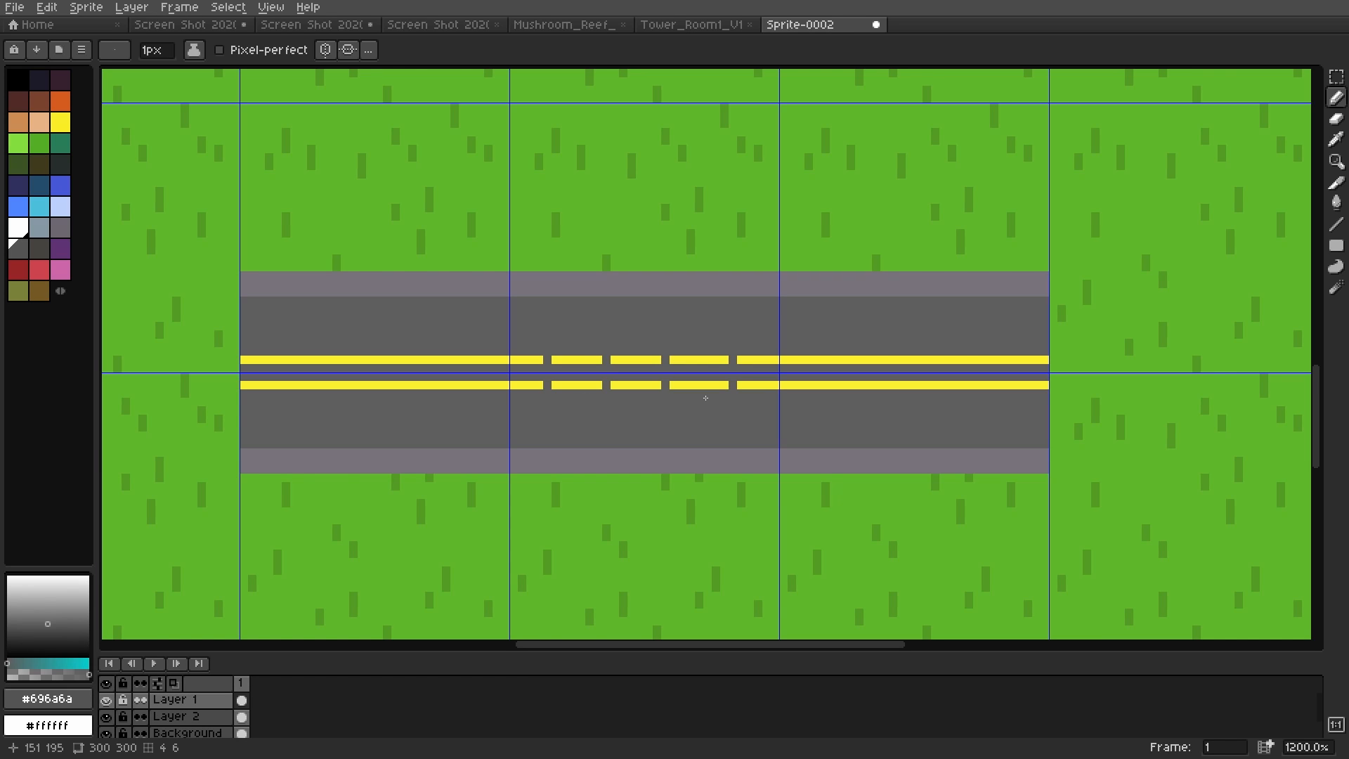
Undo the gaps pencilled into the two yellow centre lines of the road.
{"action": "key", "text": "ctrl+z"}
{"action": "key", "text": "ctrl+z"}
{"action": "key", "text": "ctrl+z"}
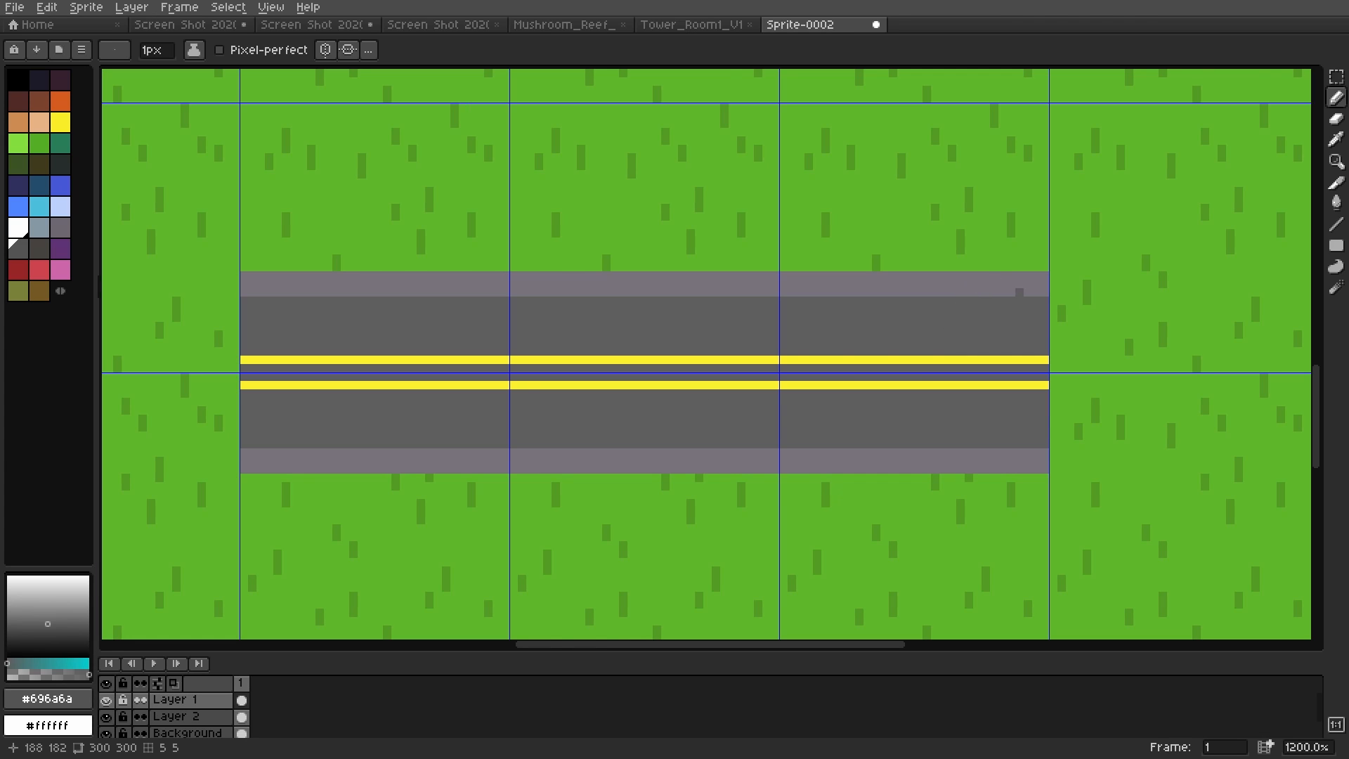
{"action": "scroll", "coordinate": [1019, 292], "scroll_direction": "down", "scroll_amount": 4}
{"action": "scroll", "coordinate": [1019, 292], "scroll_direction": "up", "scroll_amount": 2}
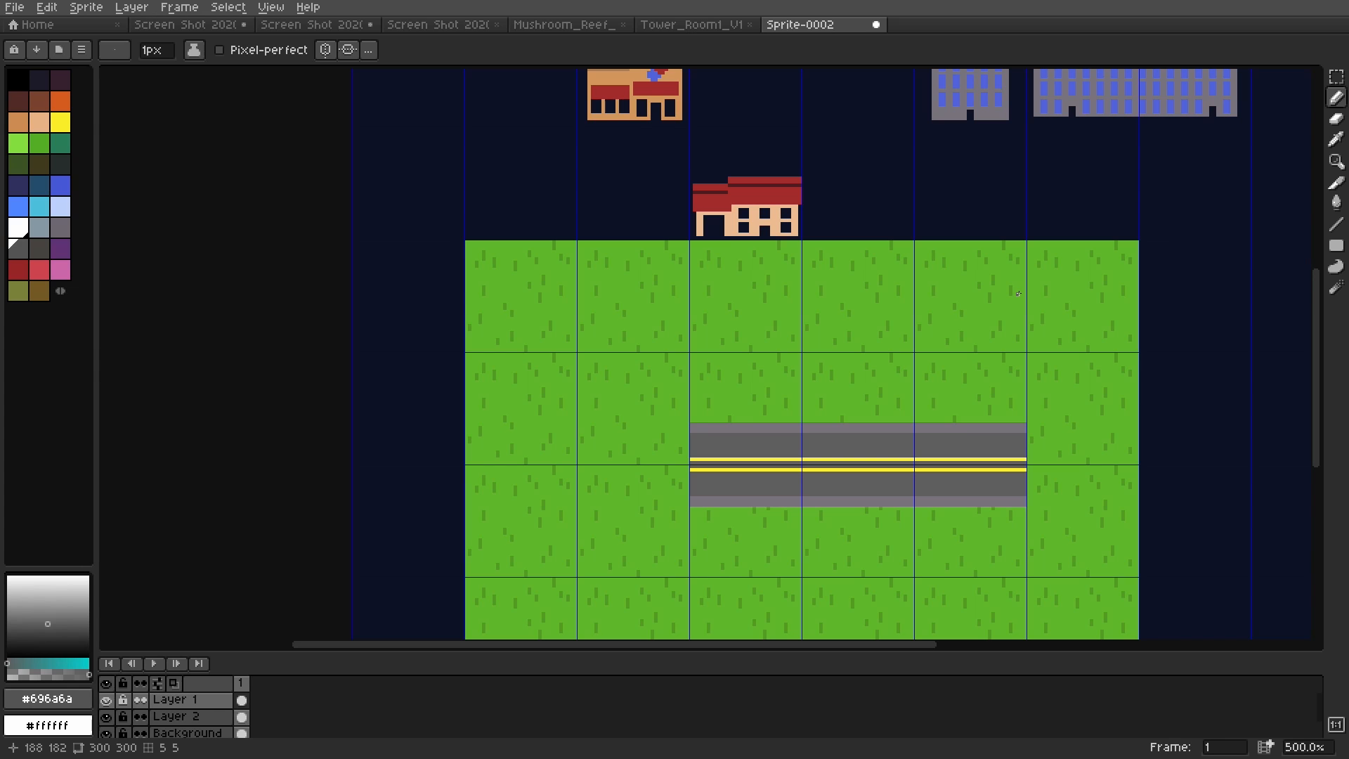
Select the 32 × 24 px road section within the middle grid cell using the rectangular marquee.
{"action": "scroll", "coordinate": [1019, 293], "scroll_direction": "down", "scroll_amount": 1}
{"action": "scroll", "coordinate": [1019, 293], "scroll_direction": "right", "scroll_amount": 1}
{"action": "left_click", "coordinate": [1337, 76]}
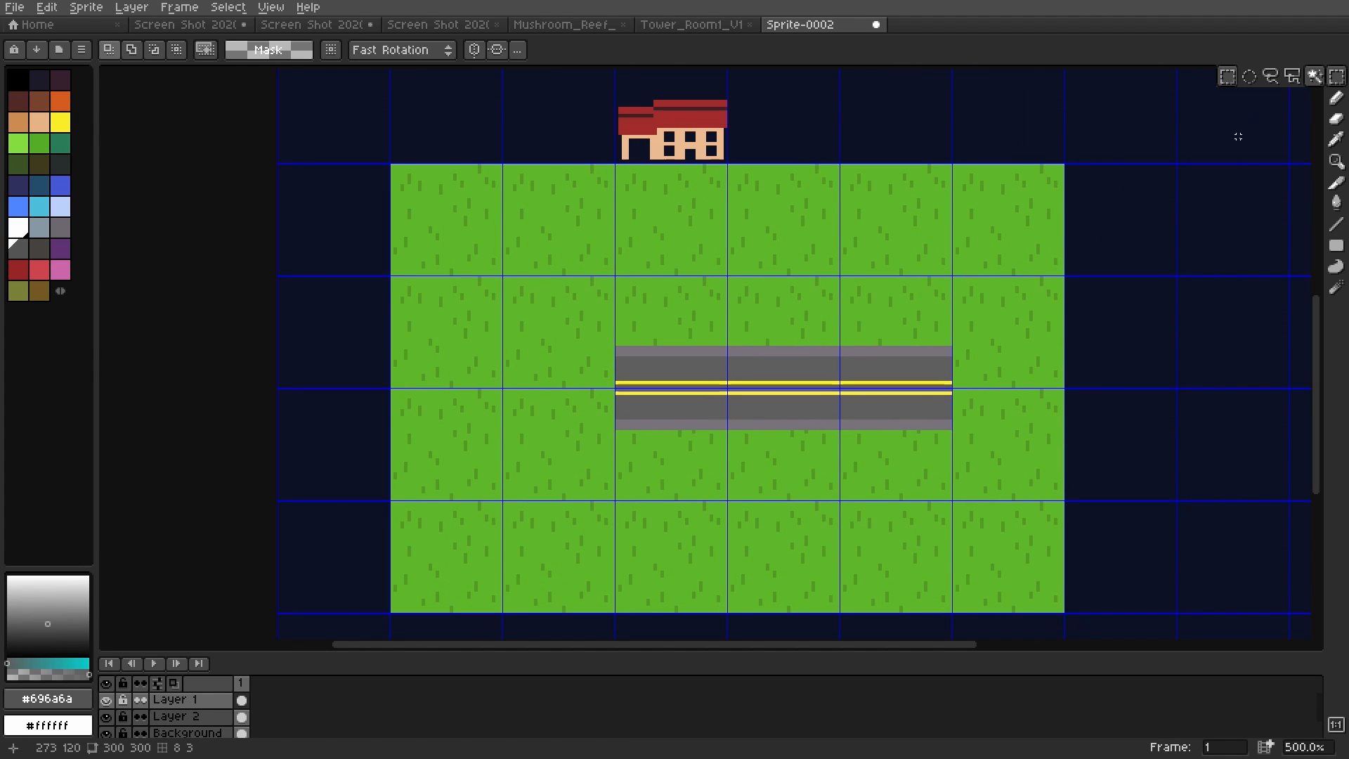
{"action": "scroll", "coordinate": [1065, 367], "scroll_direction": "left", "scroll_amount": 1}
{"action": "scroll", "coordinate": [1065, 368], "scroll_direction": "right", "scroll_amount": 3}
{"action": "scroll", "coordinate": [1065, 368], "scroll_direction": "up", "scroll_amount": 1}
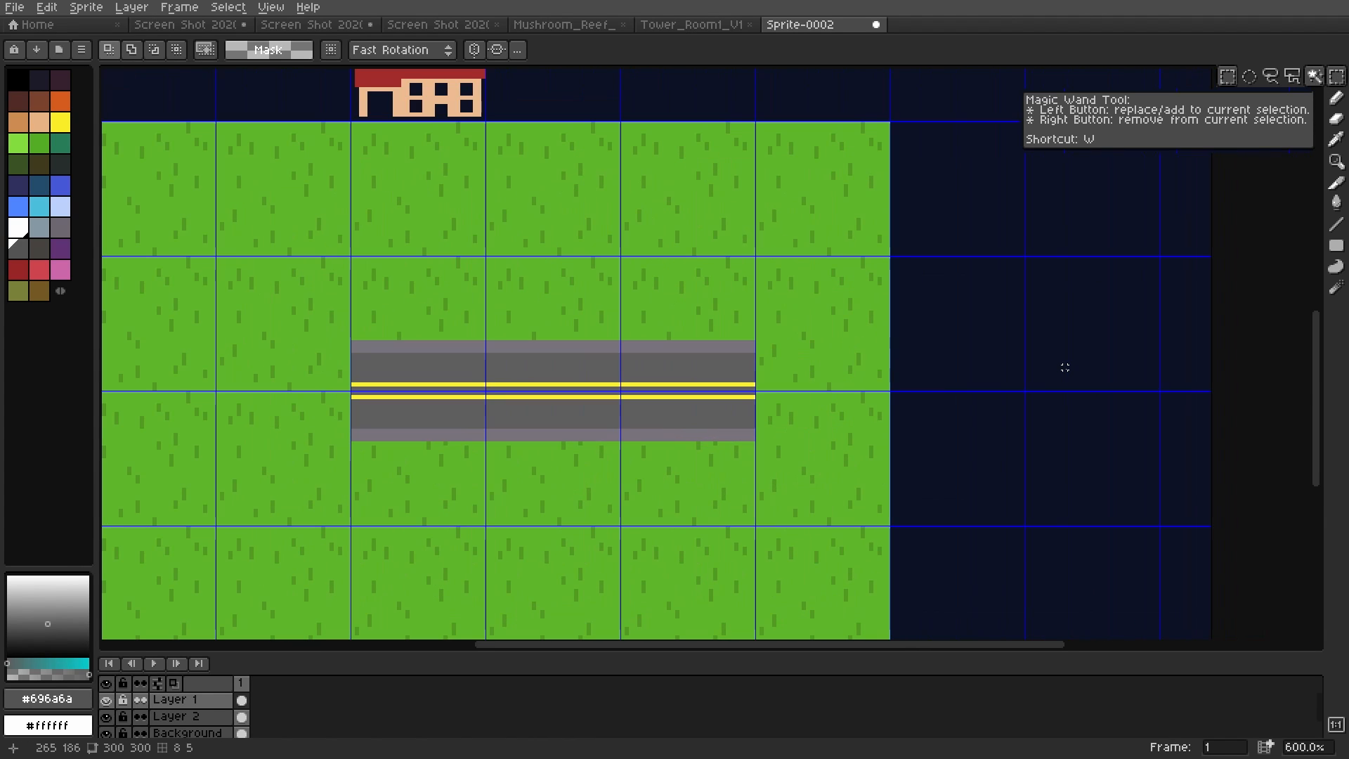
{"action": "scroll", "coordinate": [820, 435], "scroll_direction": "up", "scroll_amount": 1}
{"action": "left_click_drag", "start_coordinate": [781, 502], "coordinate": [156, 203]}
{"action": "left_click", "coordinate": [416, 153]}
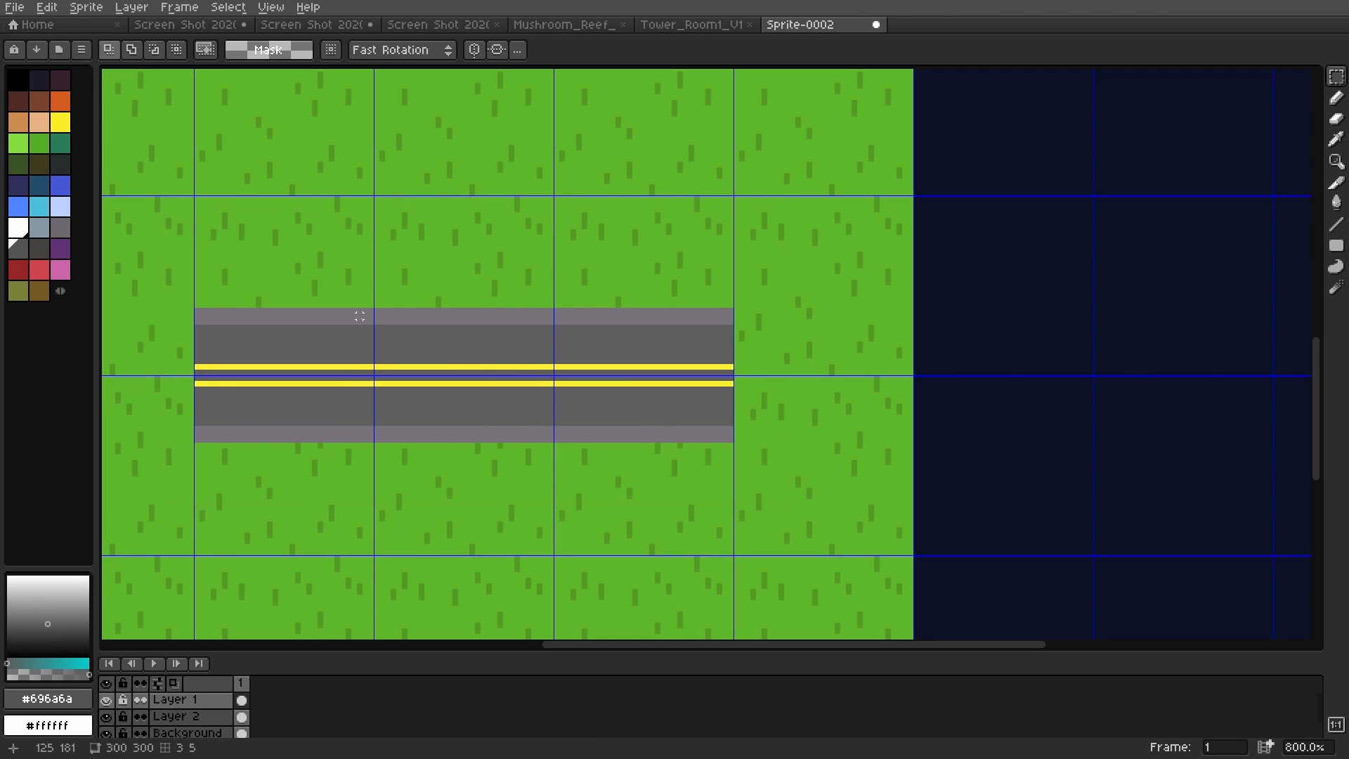
{"action": "left_click_drag", "start_coordinate": [377, 317], "coordinate": [551, 450]}
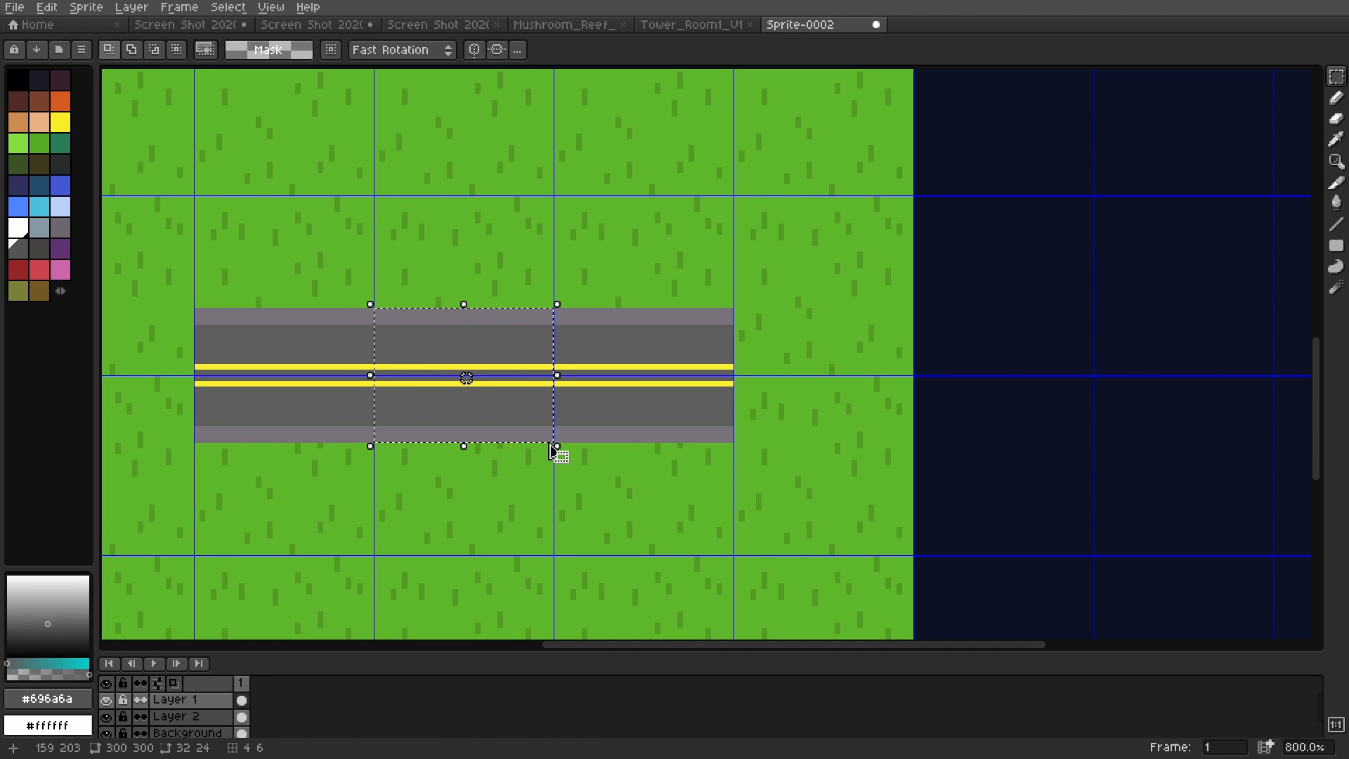
Try to place a copy of the selected road section on the grass below and rotate it freehand.
{"action": "left_click", "coordinate": [519, 410]}
{"action": "left_click_drag", "start_coordinate": [518, 410], "coordinate": [693, 518]}
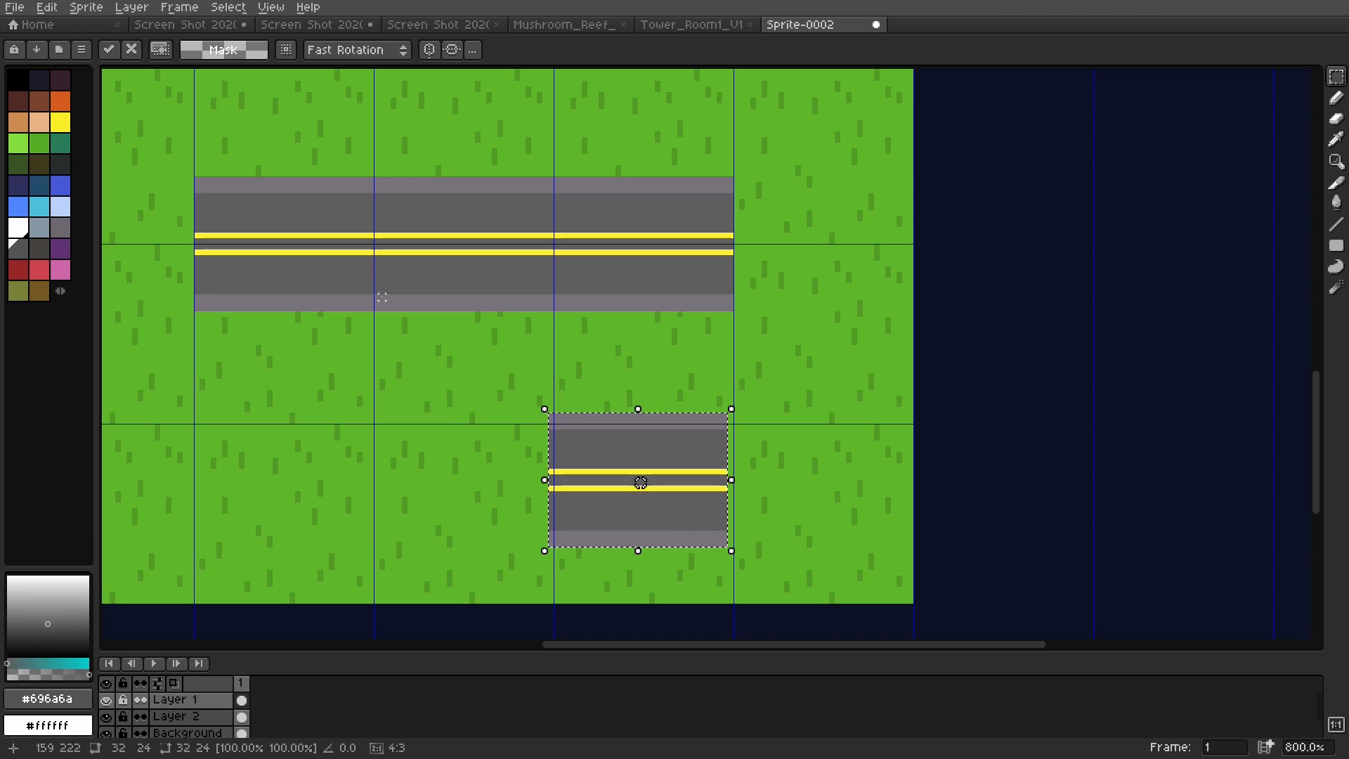
{"action": "left_click", "coordinate": [57, 10]}
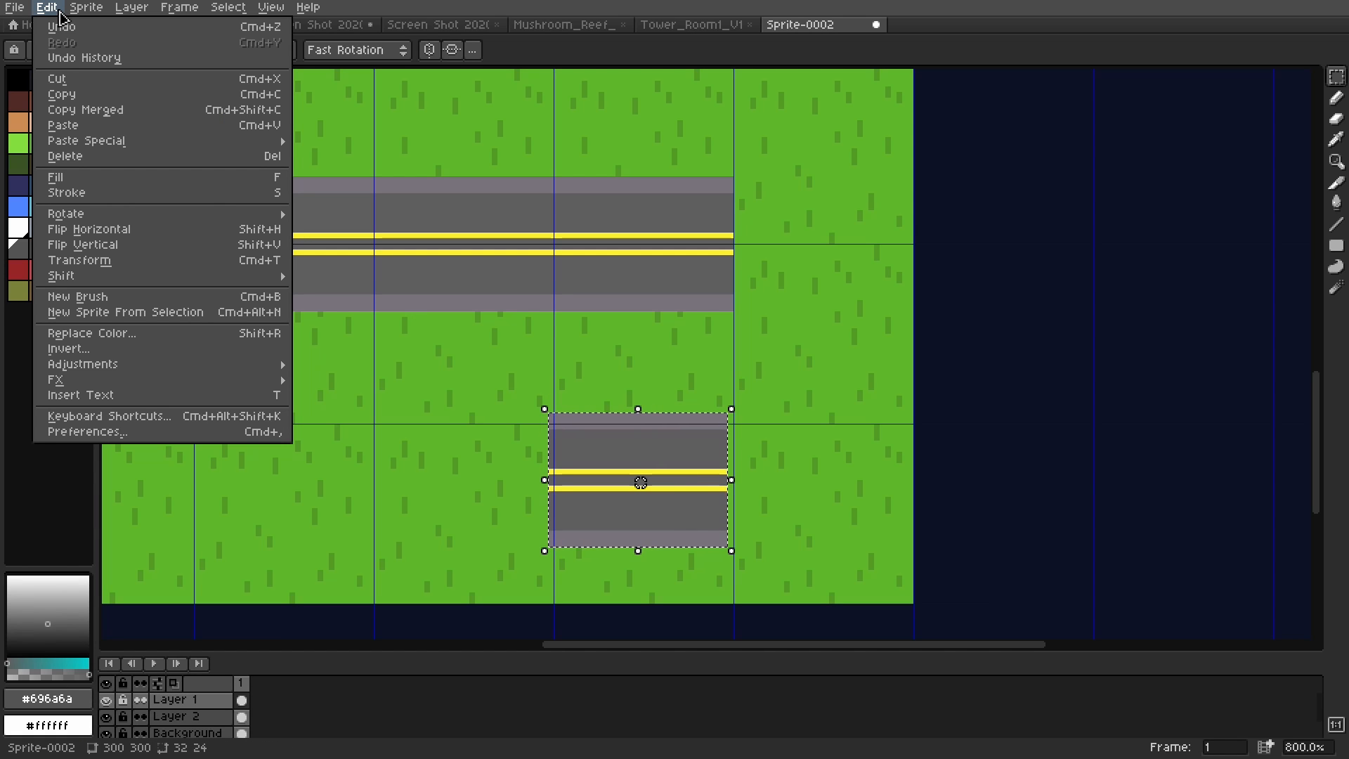
{"action": "mouse_move", "coordinate": [114, 218]}
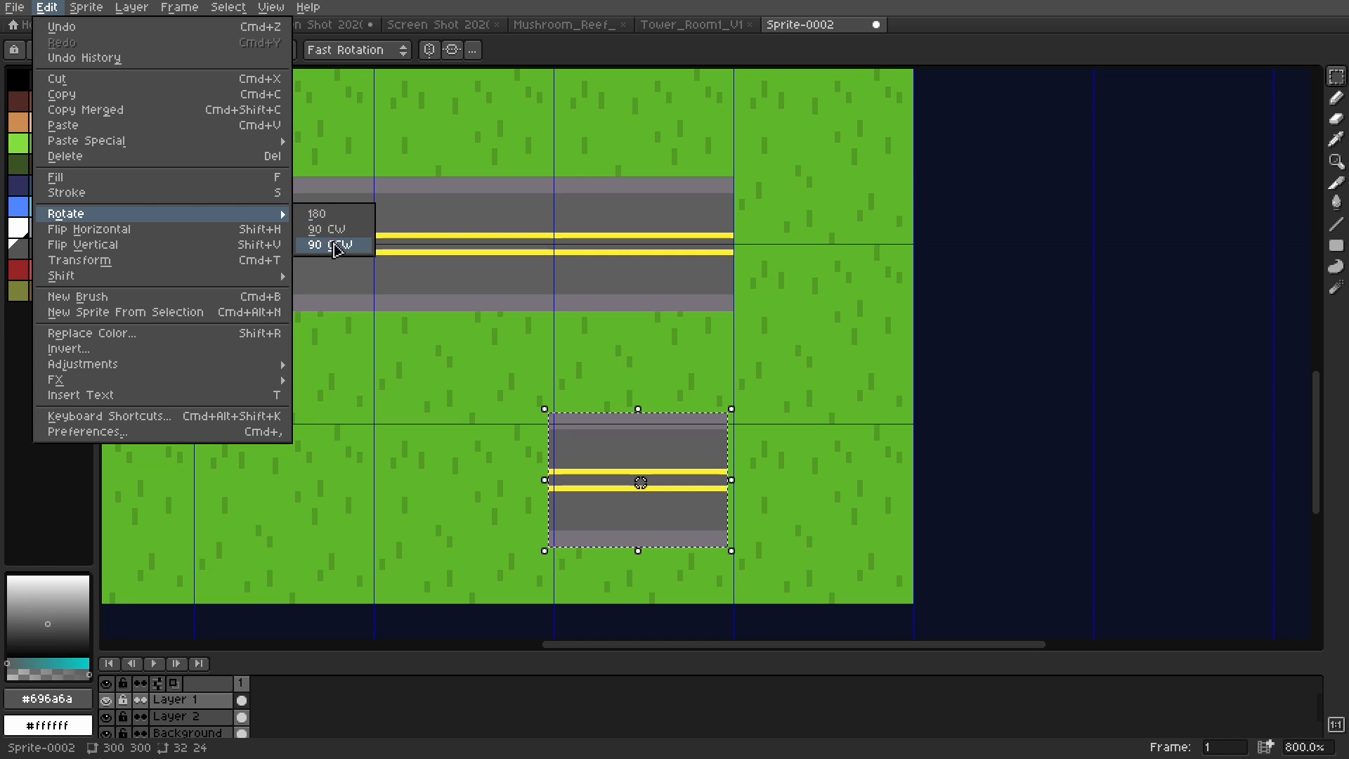
{"action": "left_click", "coordinate": [366, 353]}
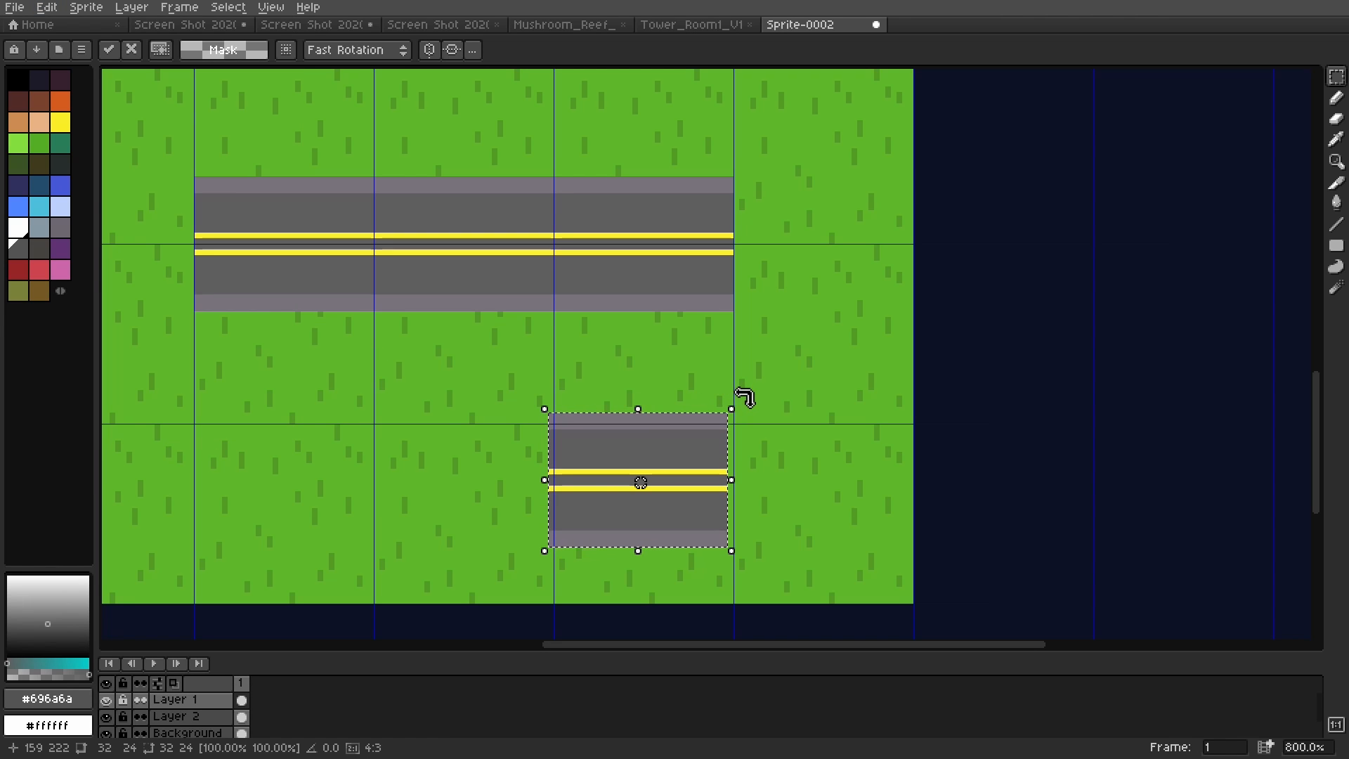
{"action": "left_click_drag", "start_coordinate": [745, 397], "coordinate": [546, 359]}
{"action": "key", "text": "ctrl+z"}
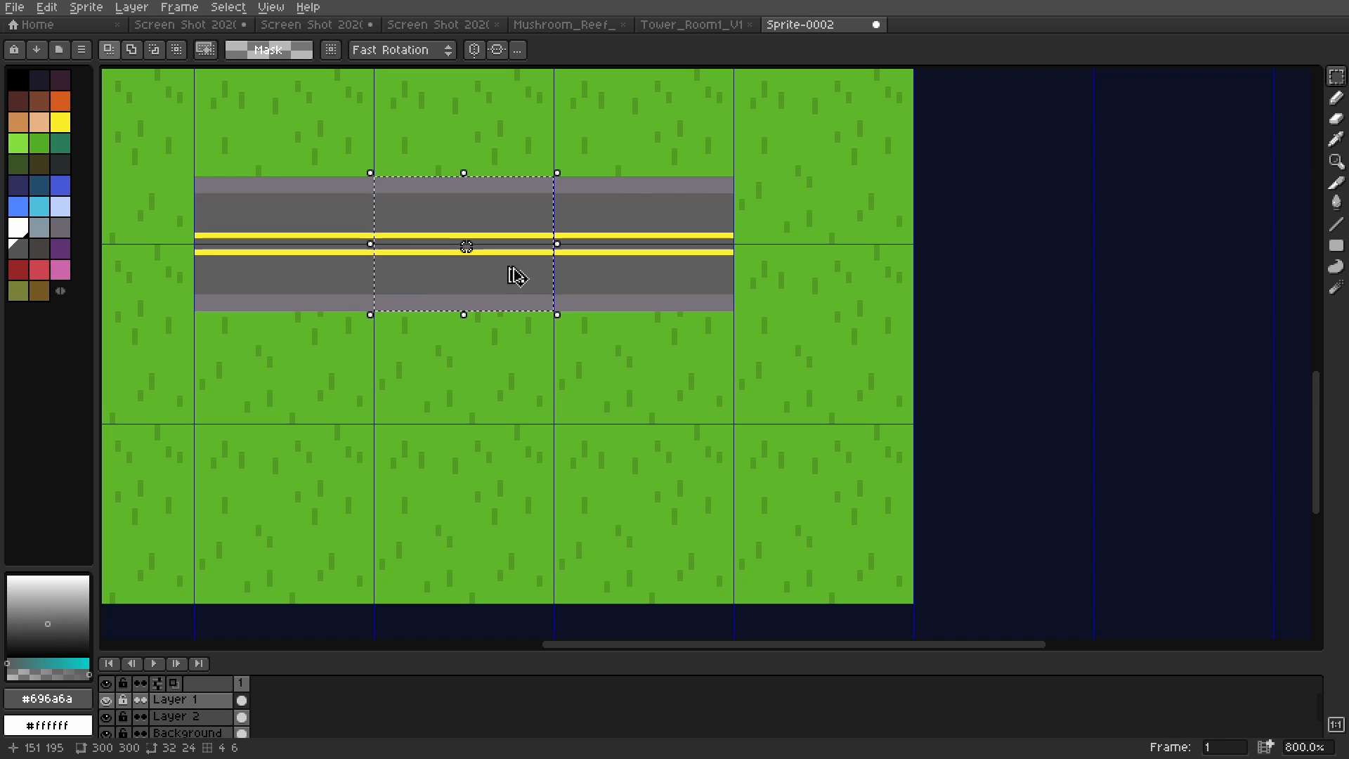
Try to rotate a copy of the road section upright on the lower grass with the RotSprite algorithm.
{"action": "left_click_drag", "start_coordinate": [518, 304], "coordinate": [671, 542]}
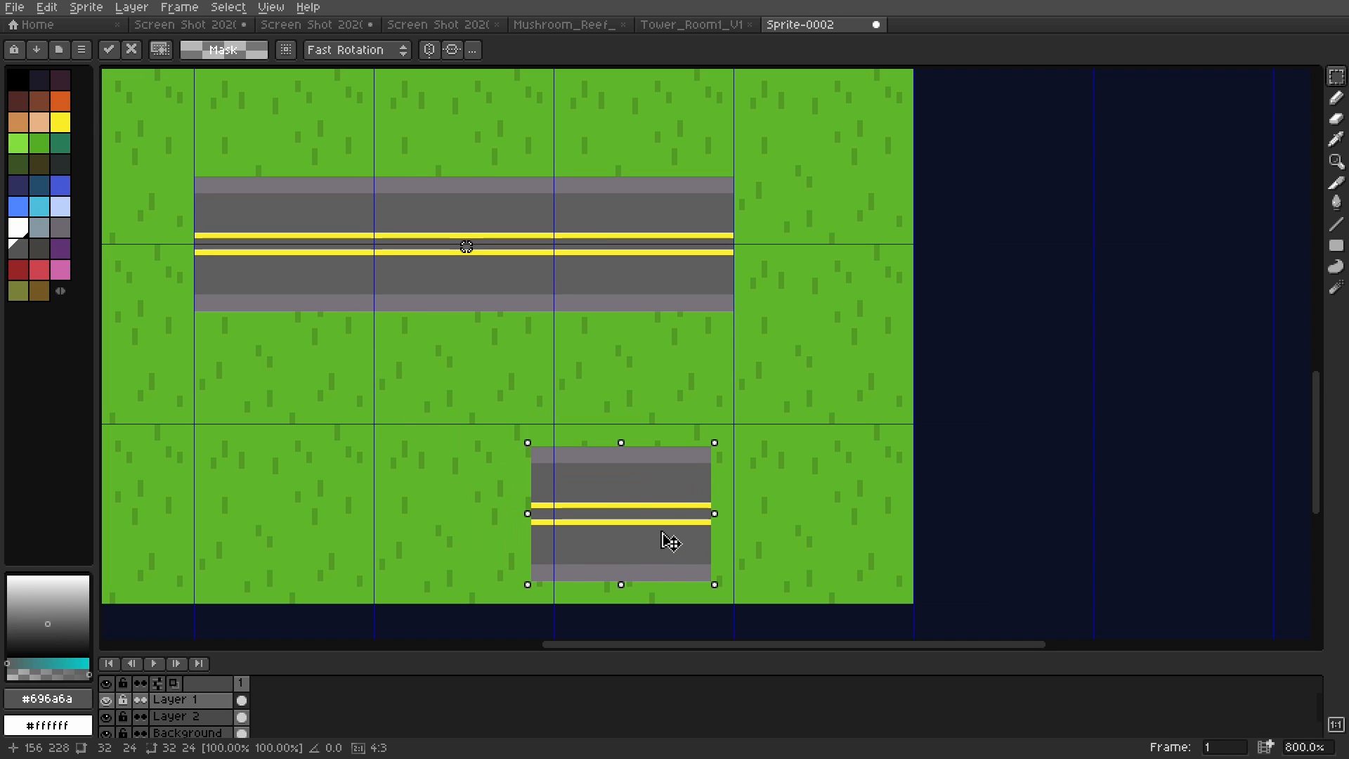
{"action": "left_click", "coordinate": [339, 51]}
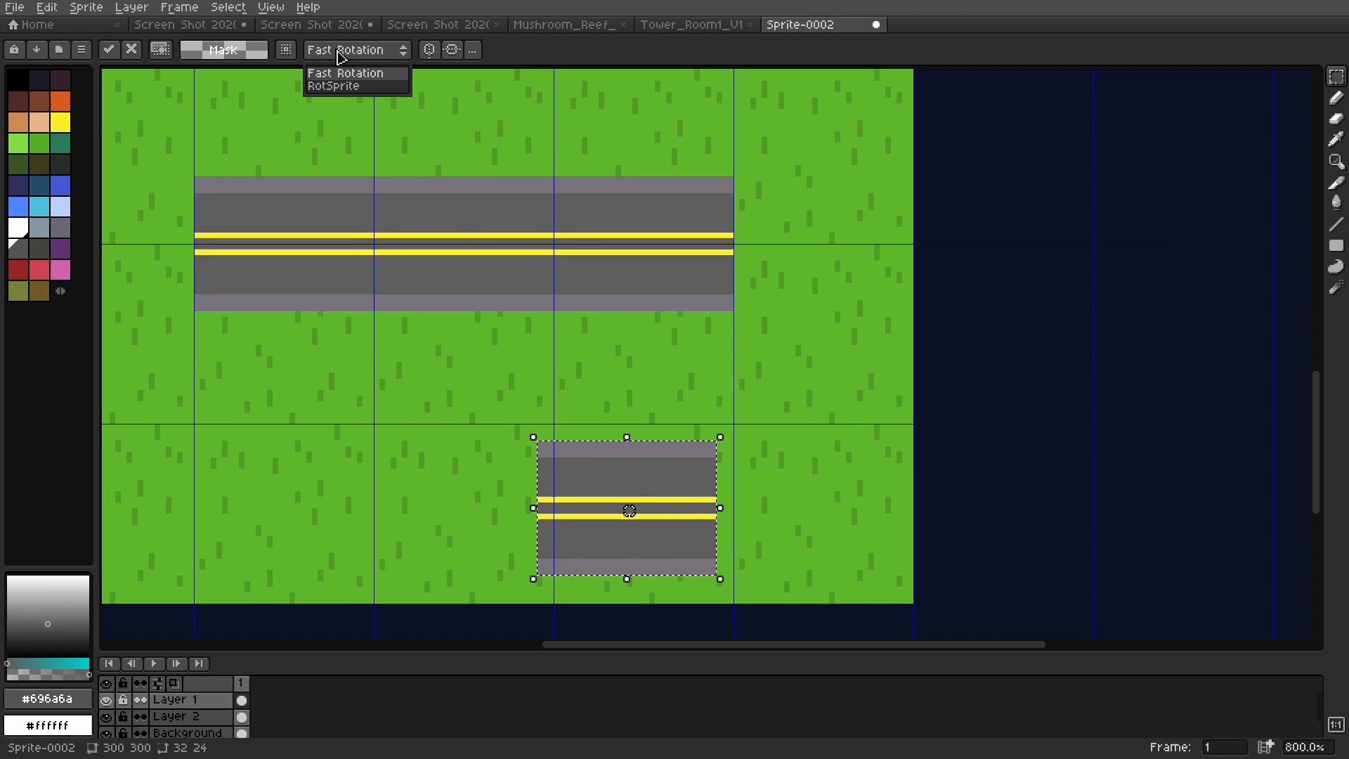
{"action": "left_click", "coordinate": [352, 90]}
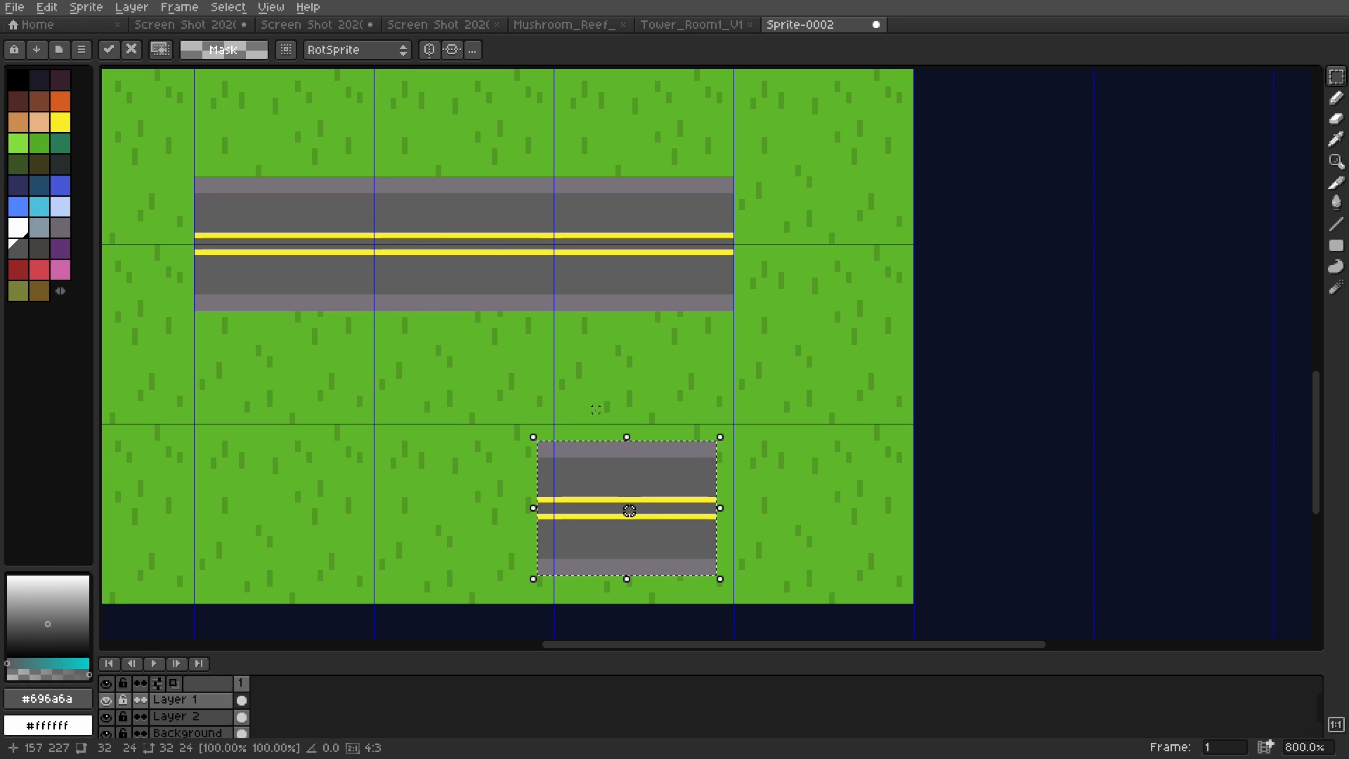
{"action": "left_click_drag", "start_coordinate": [731, 426], "coordinate": [523, 365]}
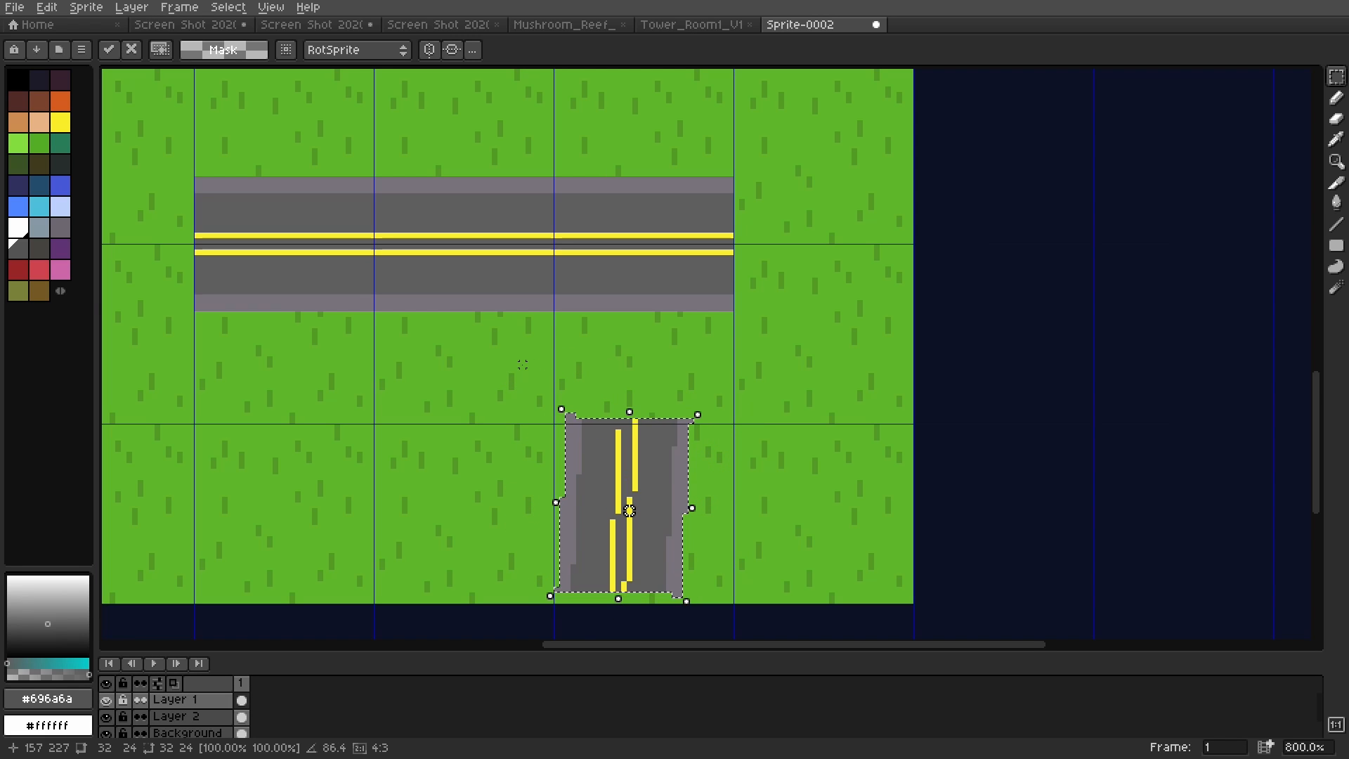
{"action": "key", "text": "ctrl+z"}
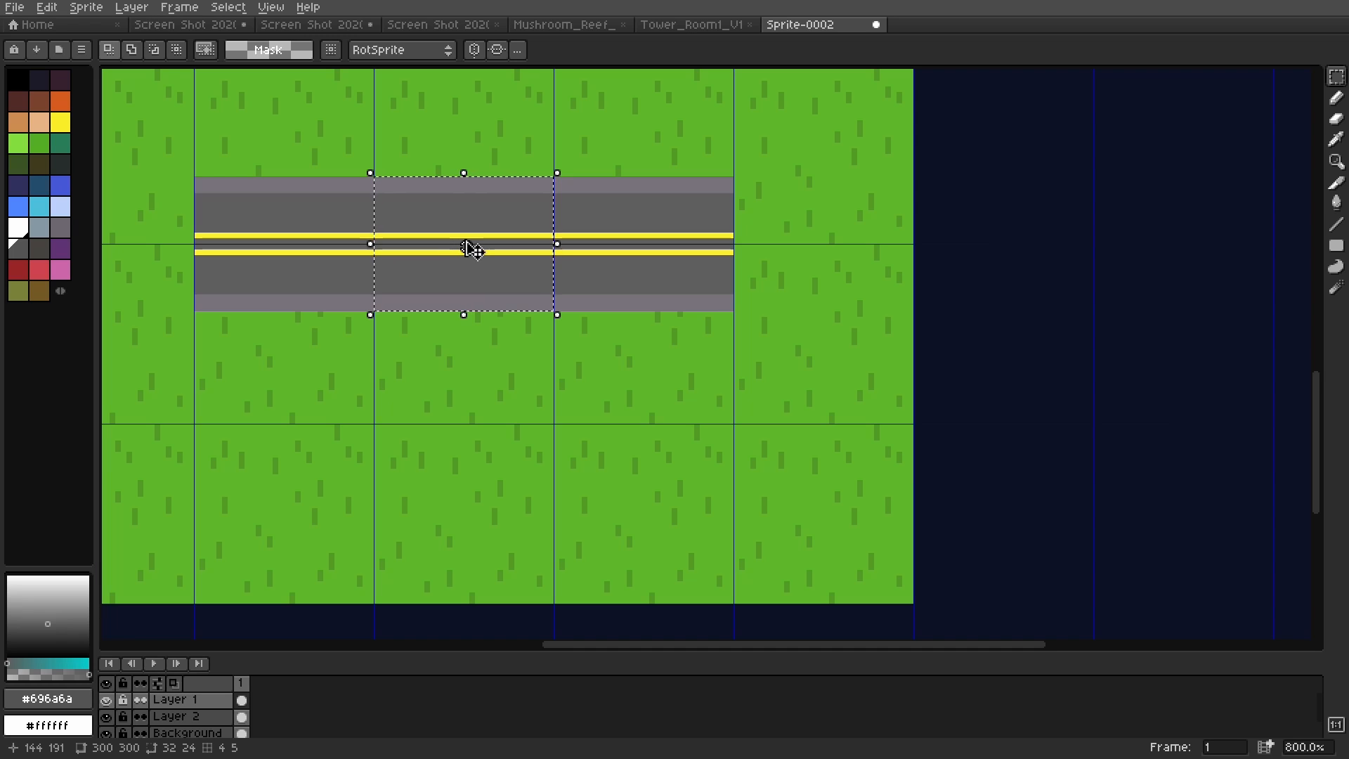
Rotate the selected middle road section 90° clockwise and move it onto the grass below the road's eastern end.
{"action": "left_click", "coordinate": [48, 7]}
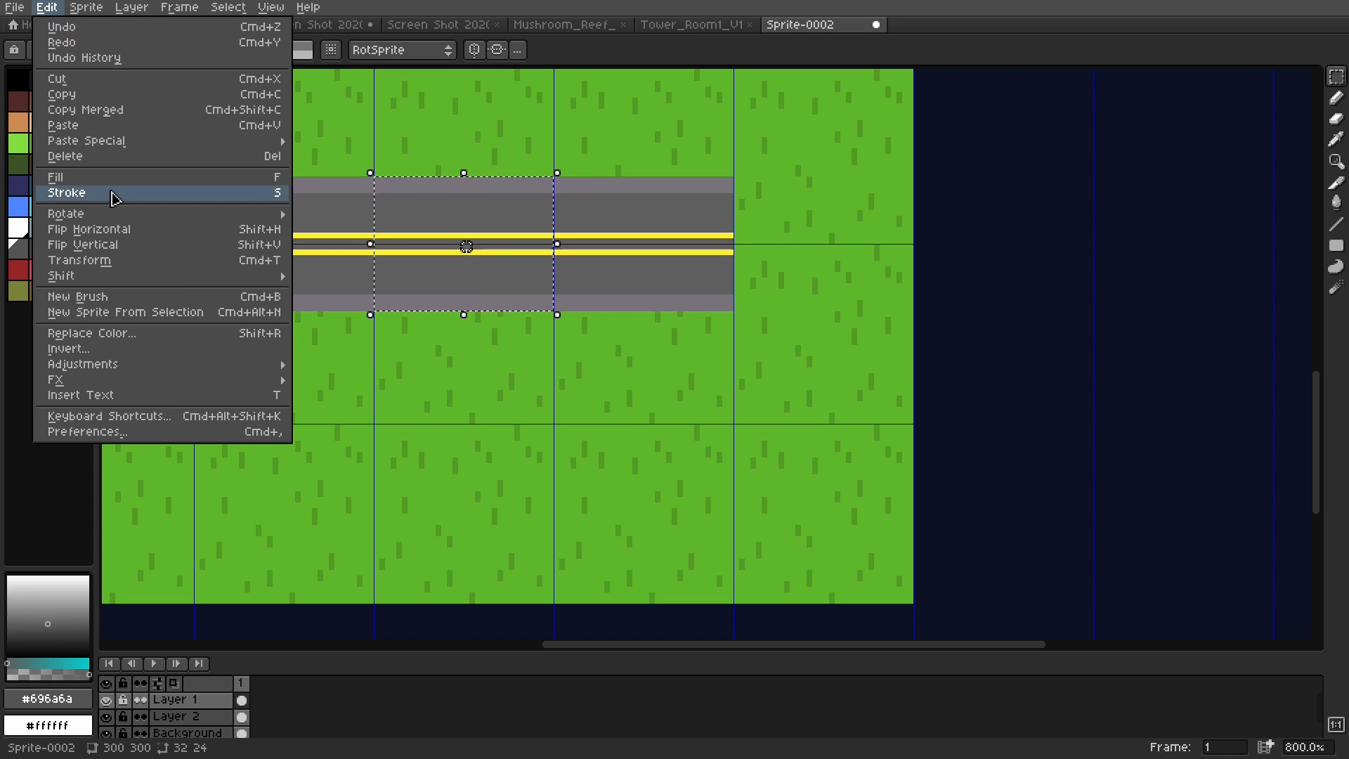
{"action": "mouse_move", "coordinate": [192, 215]}
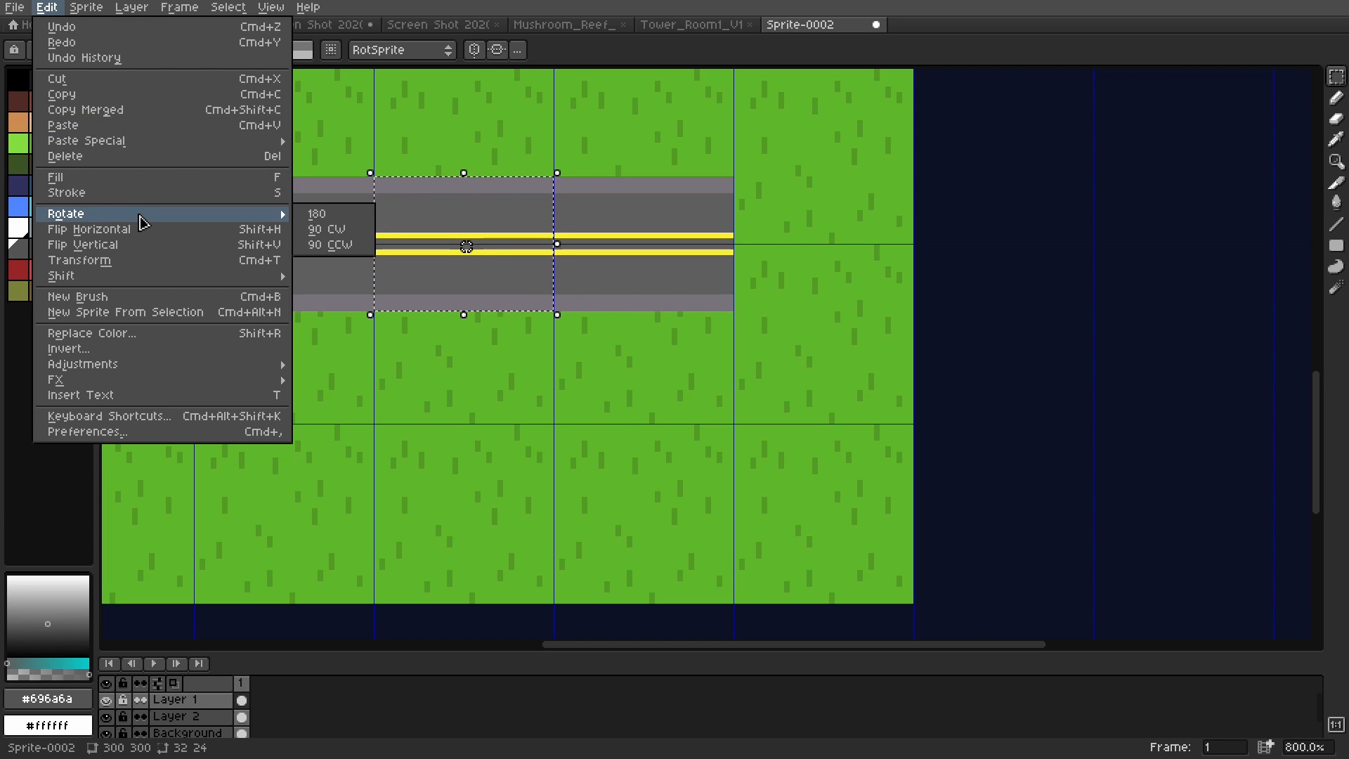
{"action": "left_click", "coordinate": [316, 229]}
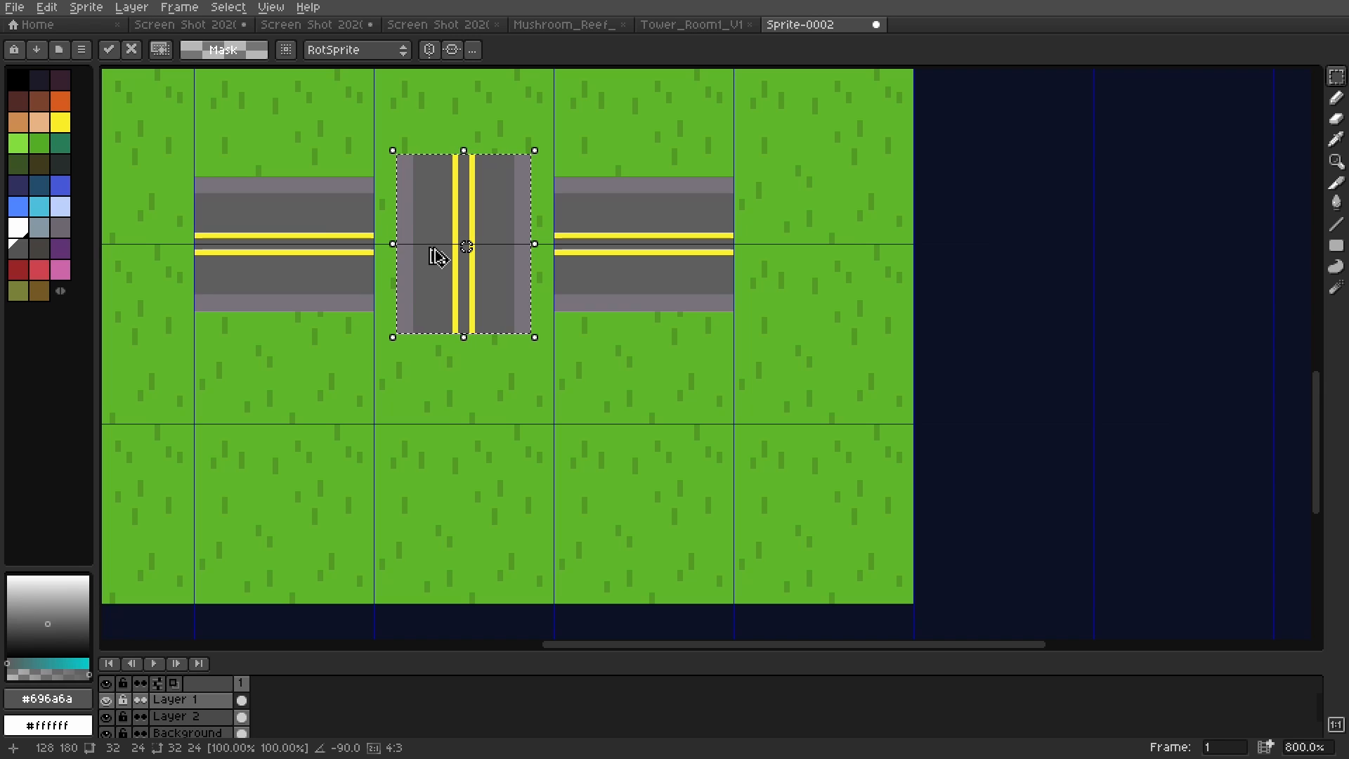
{"action": "mouse_move", "coordinate": [439, 258]}
{"action": "left_mouse_down"}
{"action": "mouse_move", "coordinate": [478, 376]}
{"action": "mouse_move", "coordinate": [575, 477]}
{"action": "mouse_move", "coordinate": [693, 542]}
{"action": "left_mouse_up"}
Clear the gap in the middle of the horizontal road and fill it with a copy of the western road section.
{"action": "mouse_move", "coordinate": [548, 385]}
{"action": "left_mouse_down"}
{"action": "mouse_move", "coordinate": [436, 139]}
{"action": "mouse_move", "coordinate": [386, 123]}
{"action": "left_mouse_up"}
{"action": "key", "text": "Delete"}
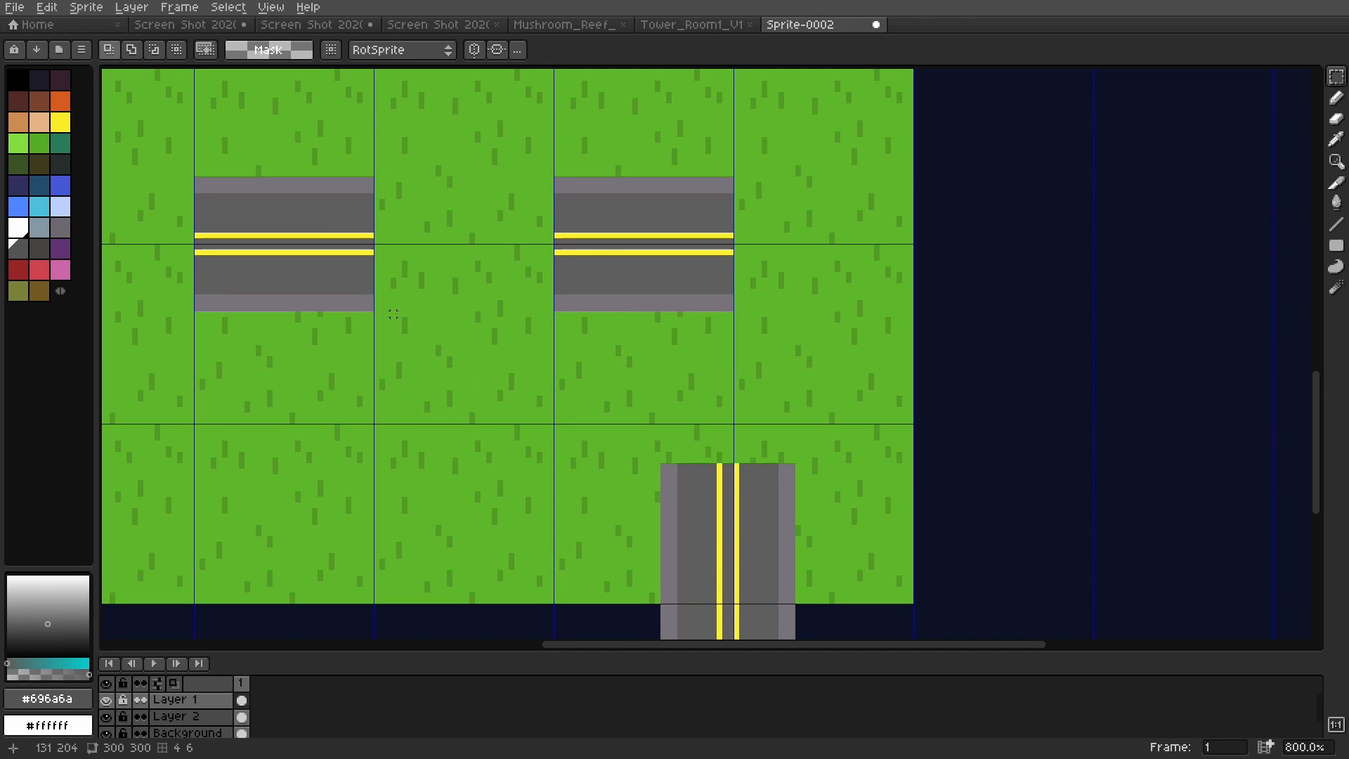
{"action": "left_click_drag", "start_coordinate": [404, 374], "coordinate": [140, 130]}
{"action": "left_click_drag", "start_coordinate": [245, 208], "coordinate": [422, 202]}
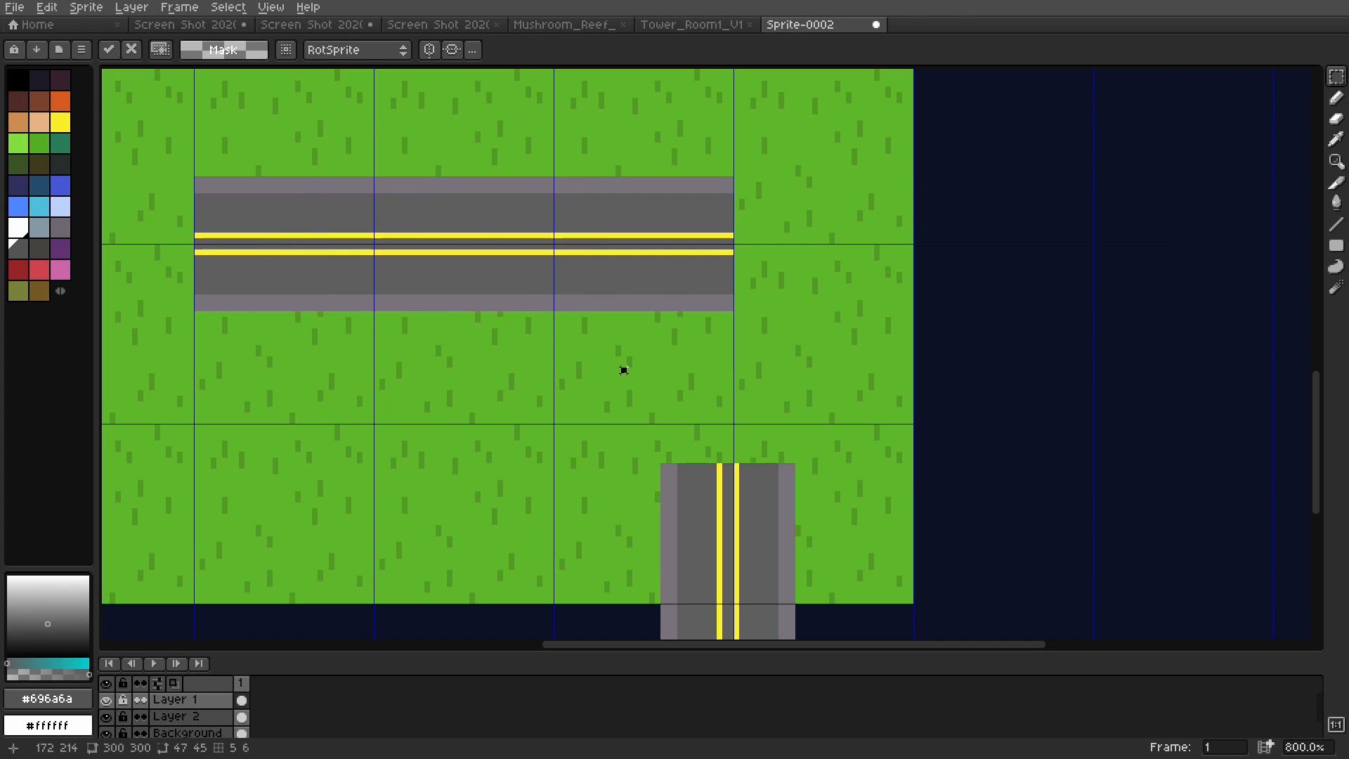
Move the vertical road section up until it meets the horizontal road's lower sidewalk near its eastern end.
{"action": "left_click_drag", "start_coordinate": [605, 381], "coordinate": [821, 636]}
{"action": "left_click_drag", "start_coordinate": [789, 536], "coordinate": [790, 374]}
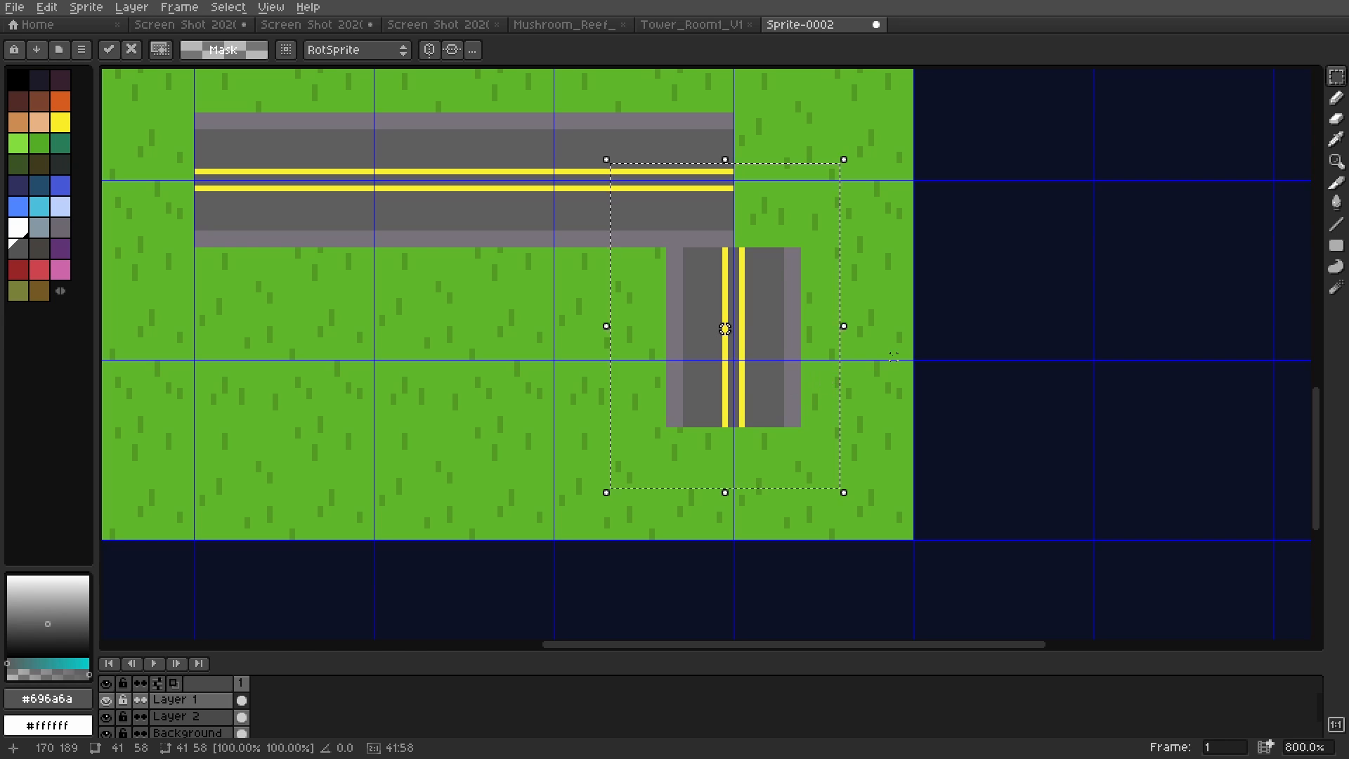
{"action": "left_click", "coordinate": [885, 372]}
{"action": "scroll", "coordinate": [886, 373], "scroll_direction": "up", "scroll_amount": 2}
{"action": "scroll", "coordinate": [725, 271], "scroll_direction": "up", "scroll_amount": 1}
{"action": "scroll", "coordinate": [506, 117], "scroll_direction": "down", "scroll_amount": 1}
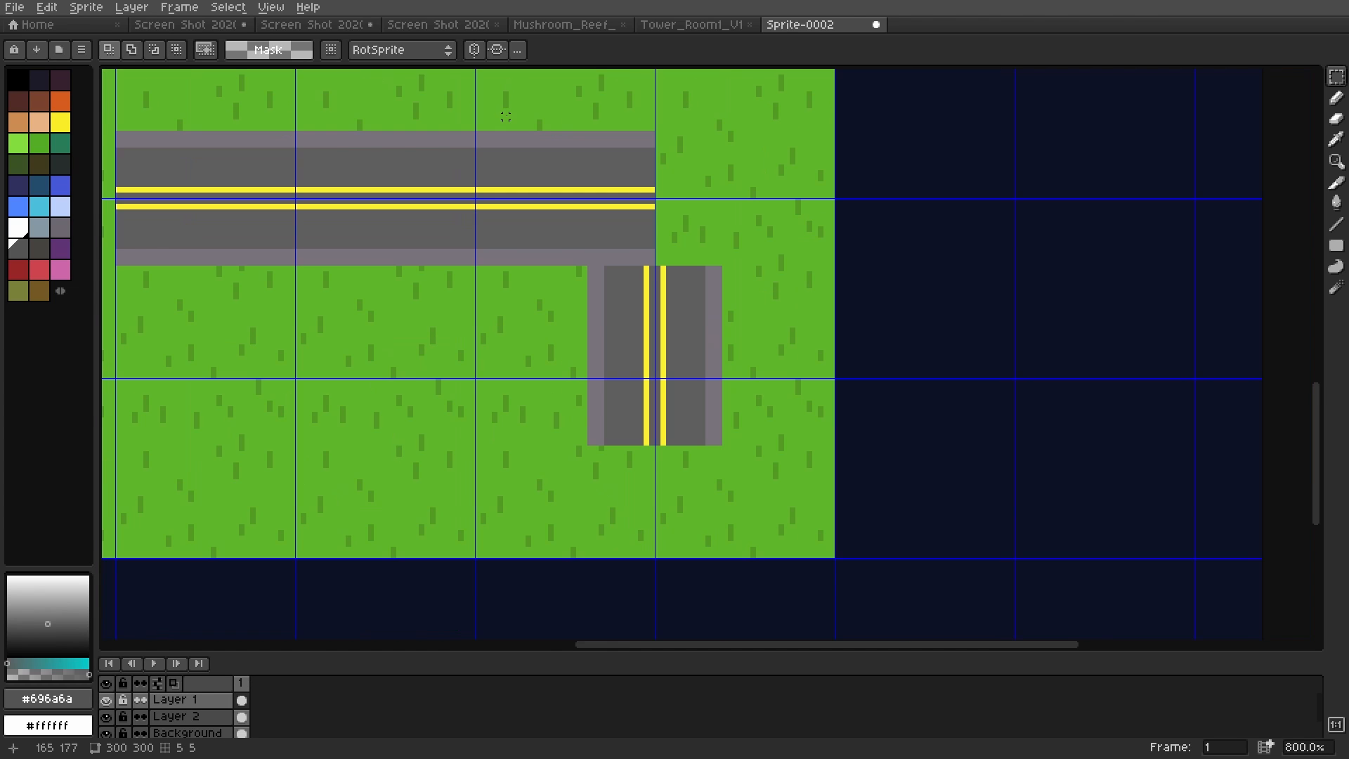
Extend the horizontal road to the grass's eastern edge with a copied section and place a copy of the vertical road above it.
{"action": "left_click_drag", "start_coordinate": [475, 120], "coordinate": [783, 244]}
{"action": "key", "text": "shift+h"}
{"action": "key", "text": "shift+v"}
{"action": "left_click", "coordinate": [975, 225]}
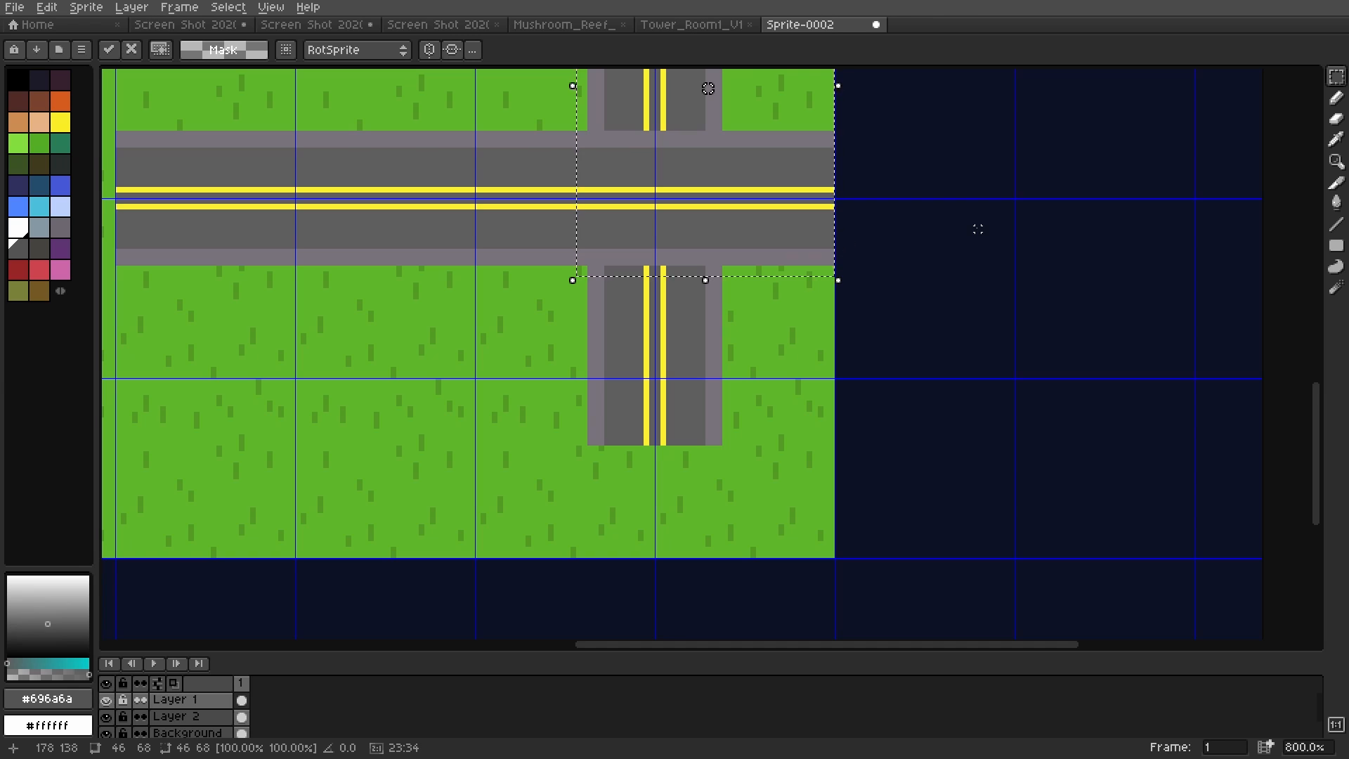
{"action": "scroll", "coordinate": [978, 228], "scroll_direction": "up", "scroll_amount": 2}
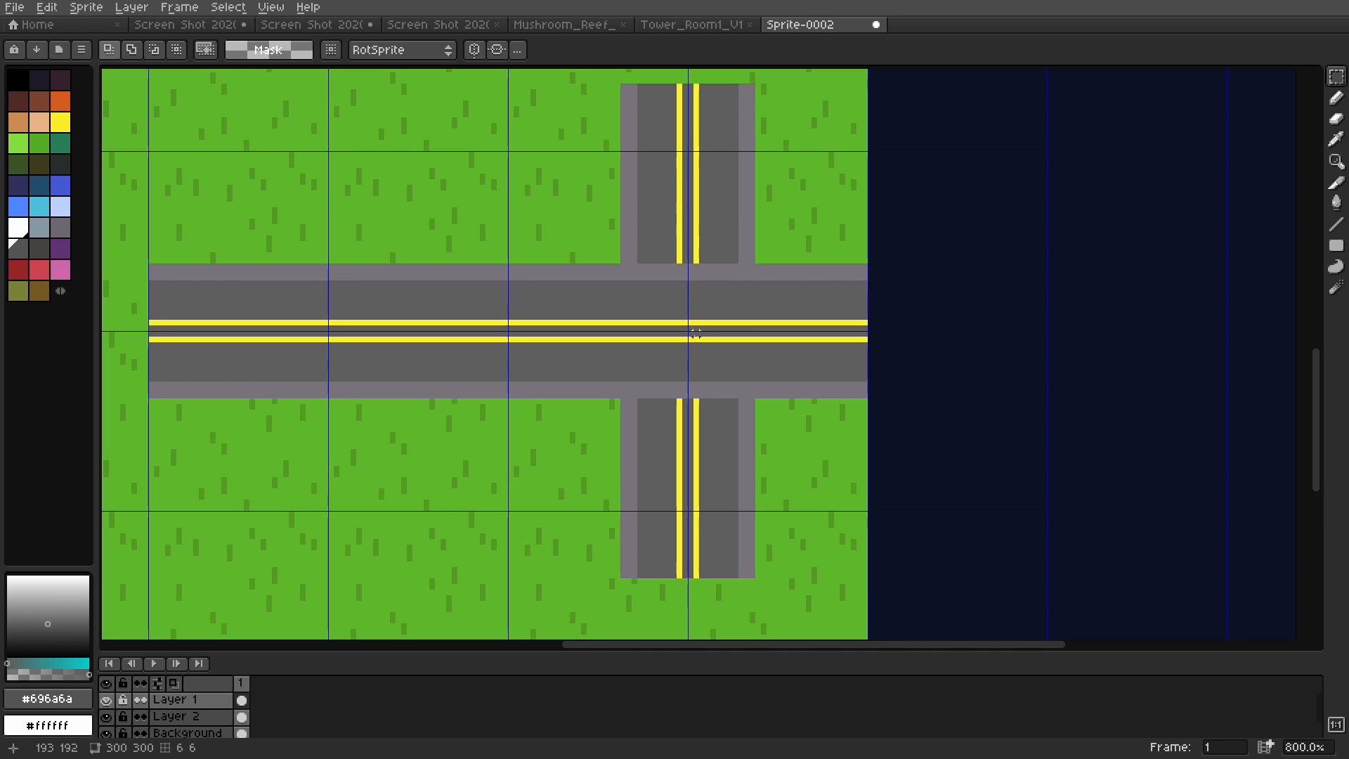
Stretch an 18 px wide slice of vertical road across the crossing to 35 px high, and extend the horizontal yellow lines to meet its lines.
{"action": "scroll", "coordinate": [645, 267], "scroll_direction": "up", "scroll_amount": 2}
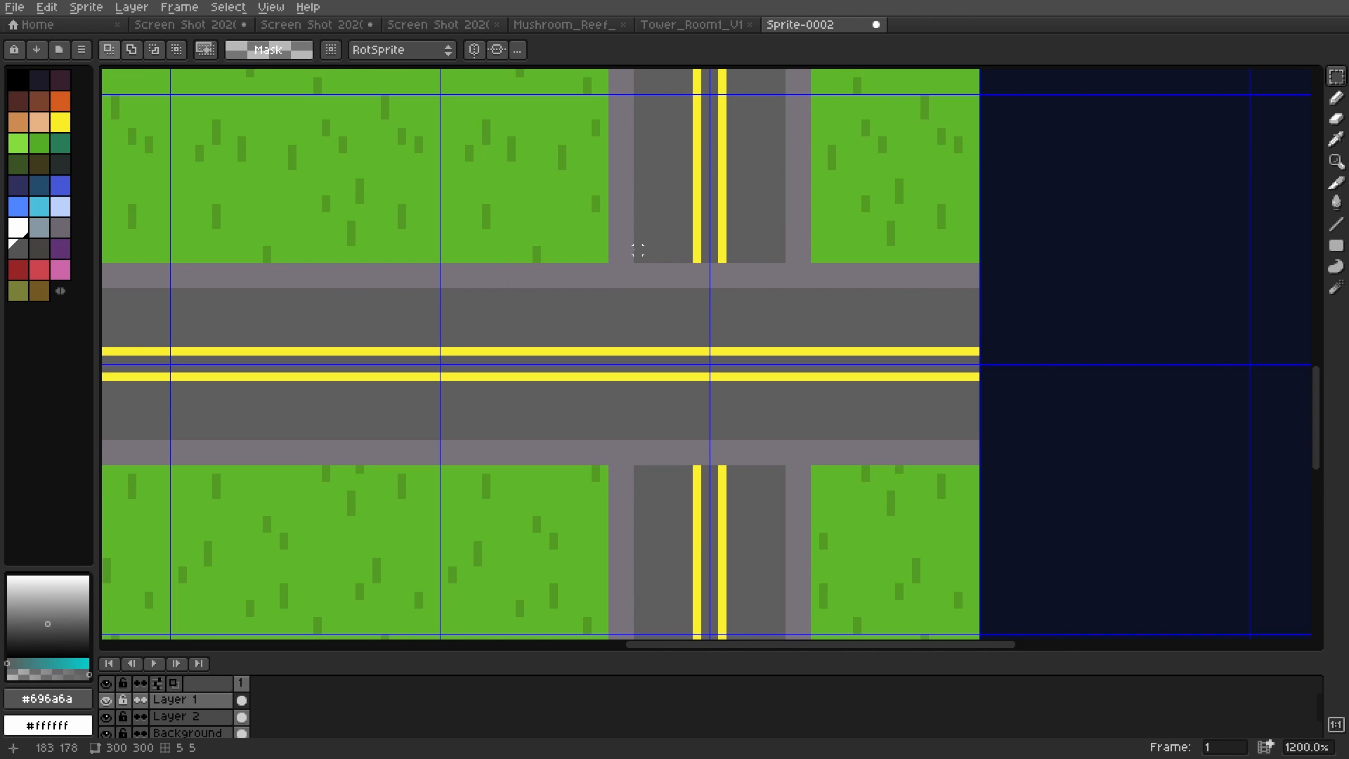
{"action": "left_click_drag", "start_coordinate": [637, 250], "coordinate": [723, 549]}
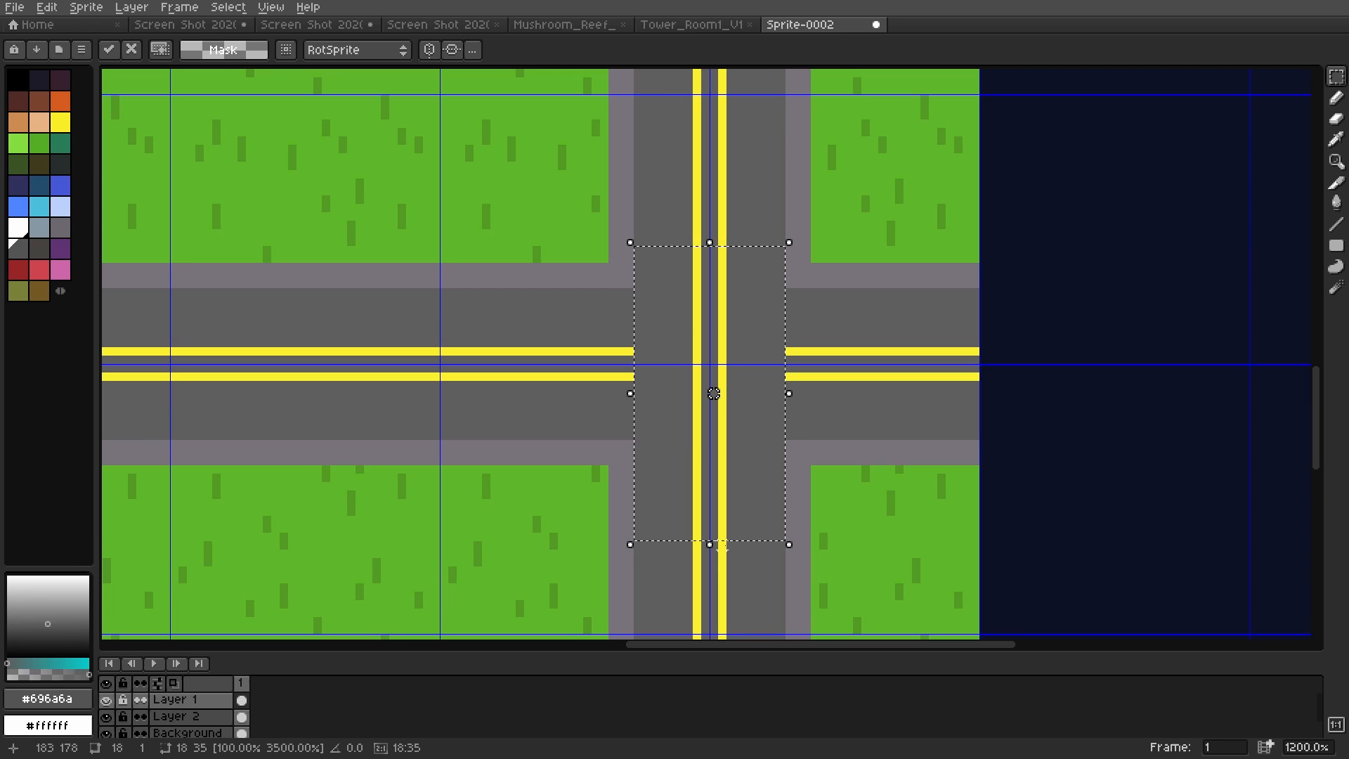
{"action": "left_click", "coordinate": [908, 469]}
{"action": "left_click_drag", "start_coordinate": [841, 402], "coordinate": [723, 369]}
{"action": "mouse_move", "coordinate": [613, 384]}
{"action": "left_mouse_down"}
{"action": "mouse_move", "coordinate": [613, 335]}
{"action": "mouse_move", "coordinate": [623, 364]}
{"action": "mouse_move", "coordinate": [697, 366]}
{"action": "left_mouse_up"}
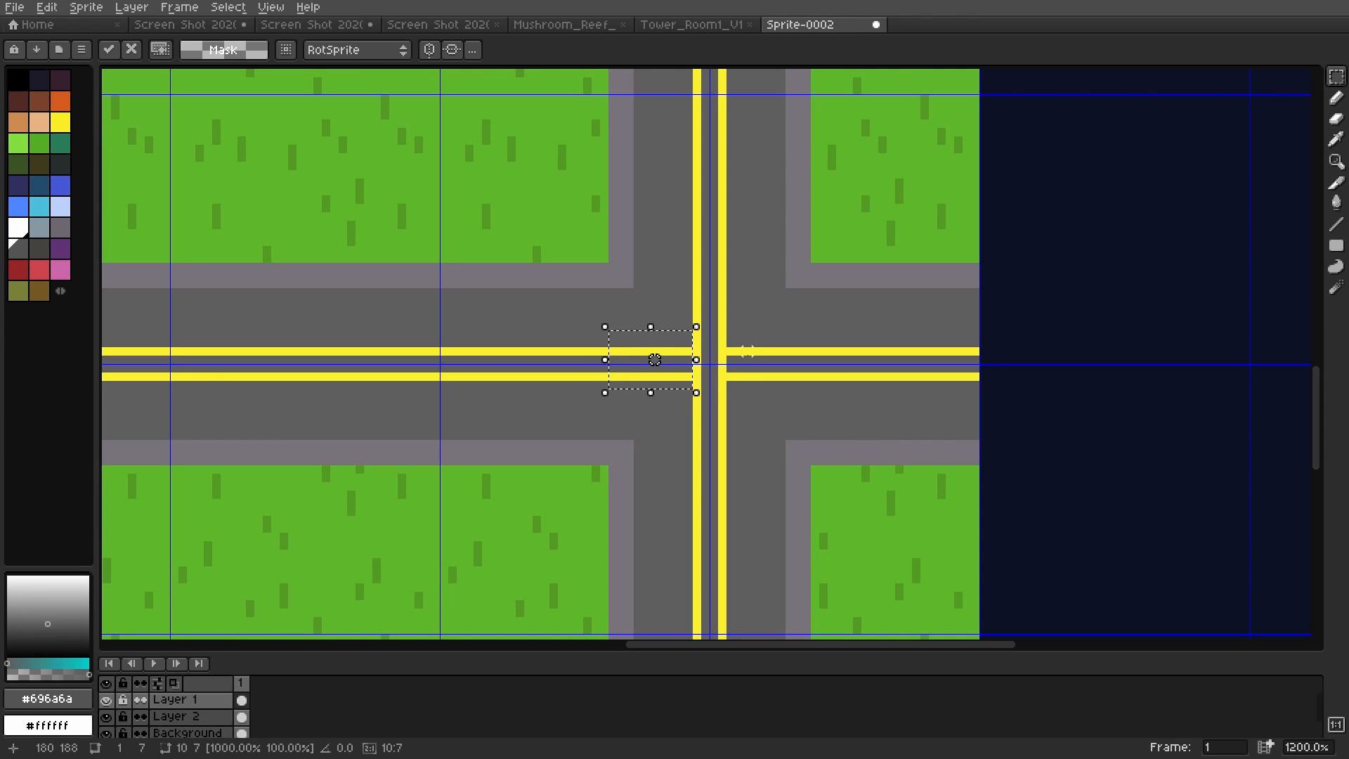
{"action": "left_click", "coordinate": [747, 352]}
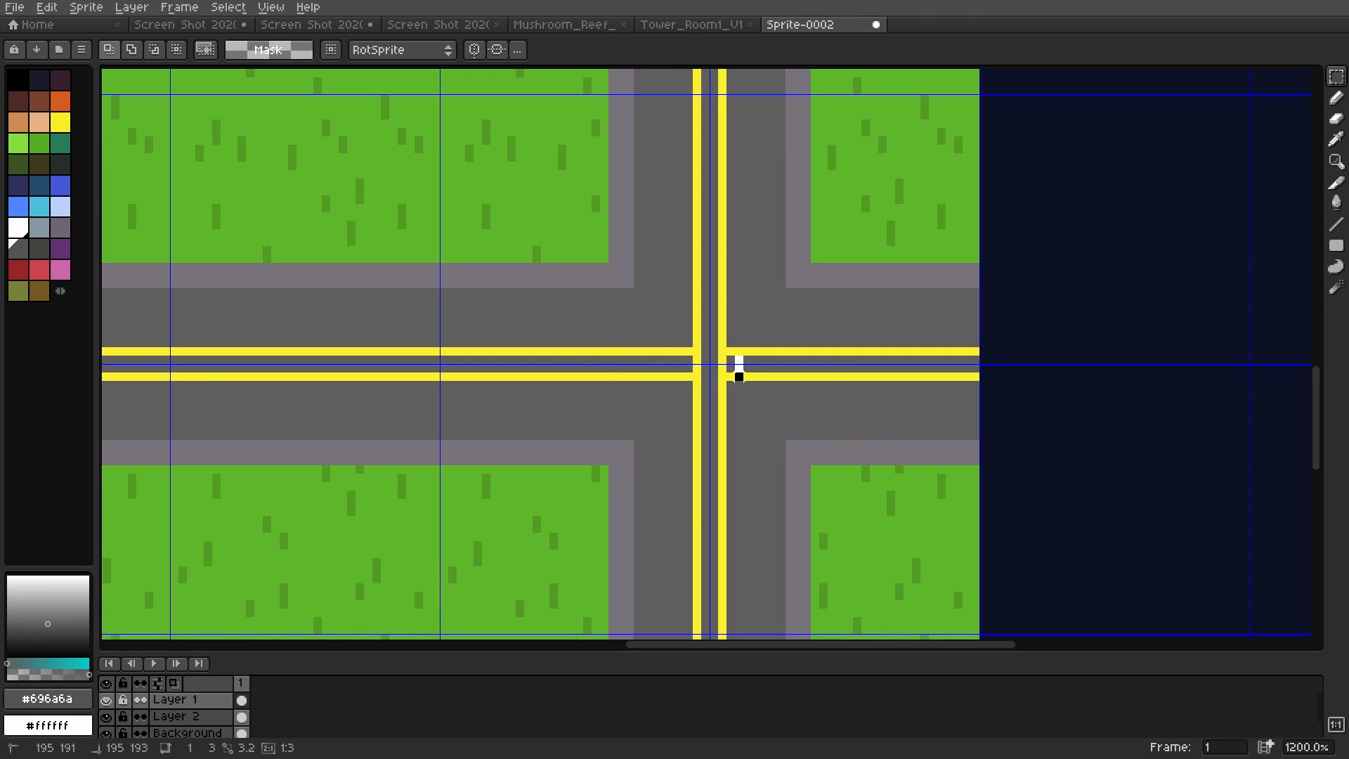
Clear the vertical yellow pixels between the horizontal lines at the crossing's centre so the markings form four separate corners.
{"action": "mouse_move", "coordinate": [731, 377]}
{"action": "left_mouse_down"}
{"action": "mouse_move", "coordinate": [731, 351]}
{"action": "mouse_move", "coordinate": [682, 391]}
{"action": "mouse_move", "coordinate": [701, 364]}
{"action": "left_mouse_up"}
{"action": "left_click", "coordinate": [684, 352]}
{"action": "left_click", "coordinate": [747, 359]}
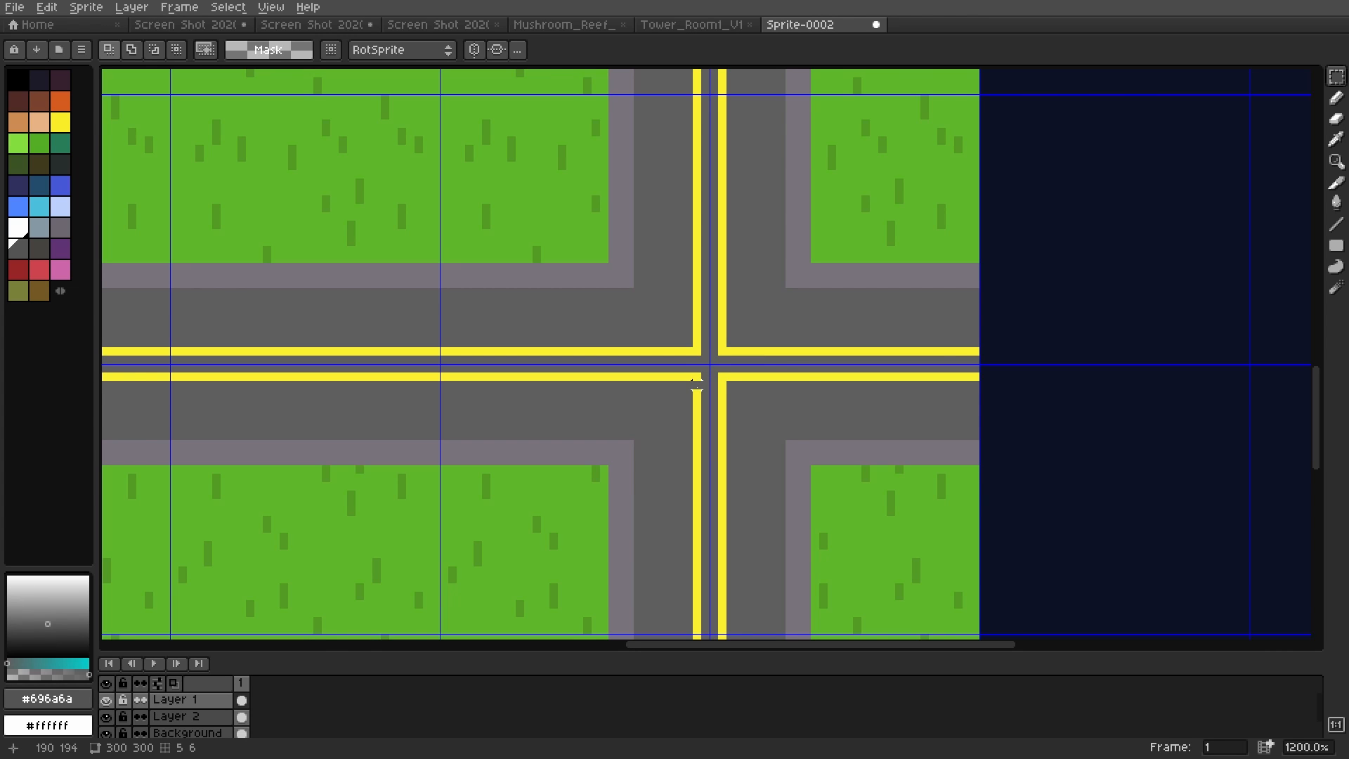
{"action": "mouse_move", "coordinate": [697, 393]}
{"action": "left_mouse_down"}
{"action": "mouse_move", "coordinate": [734, 357]}
{"action": "mouse_move", "coordinate": [768, 433]}
{"action": "left_mouse_up"}
{"action": "left_click", "coordinate": [733, 348]}
Trim the inner corner pixel off all four sidewalk corners in road grey #696a6a and cover the yellow lines inside the crossing with a filled rectangle.
{"action": "scroll", "coordinate": [677, 334], "scroll_direction": "up", "scroll_amount": 2}
{"action": "scroll", "coordinate": [816, 363], "scroll_direction": "down", "scroll_amount": 2}
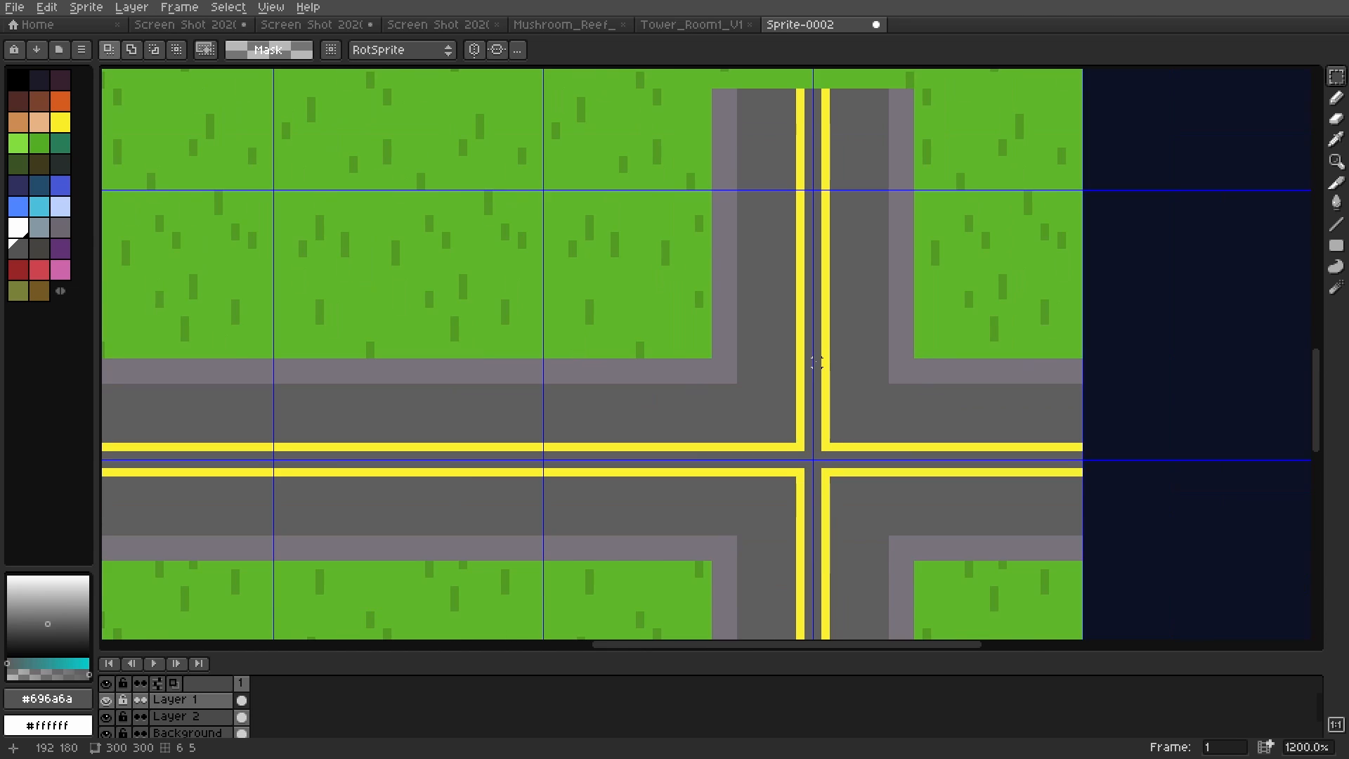
{"action": "scroll", "coordinate": [816, 362], "scroll_direction": "down", "scroll_amount": 5}
{"action": "scroll", "coordinate": [844, 359], "scroll_direction": "up", "scroll_amount": 6}
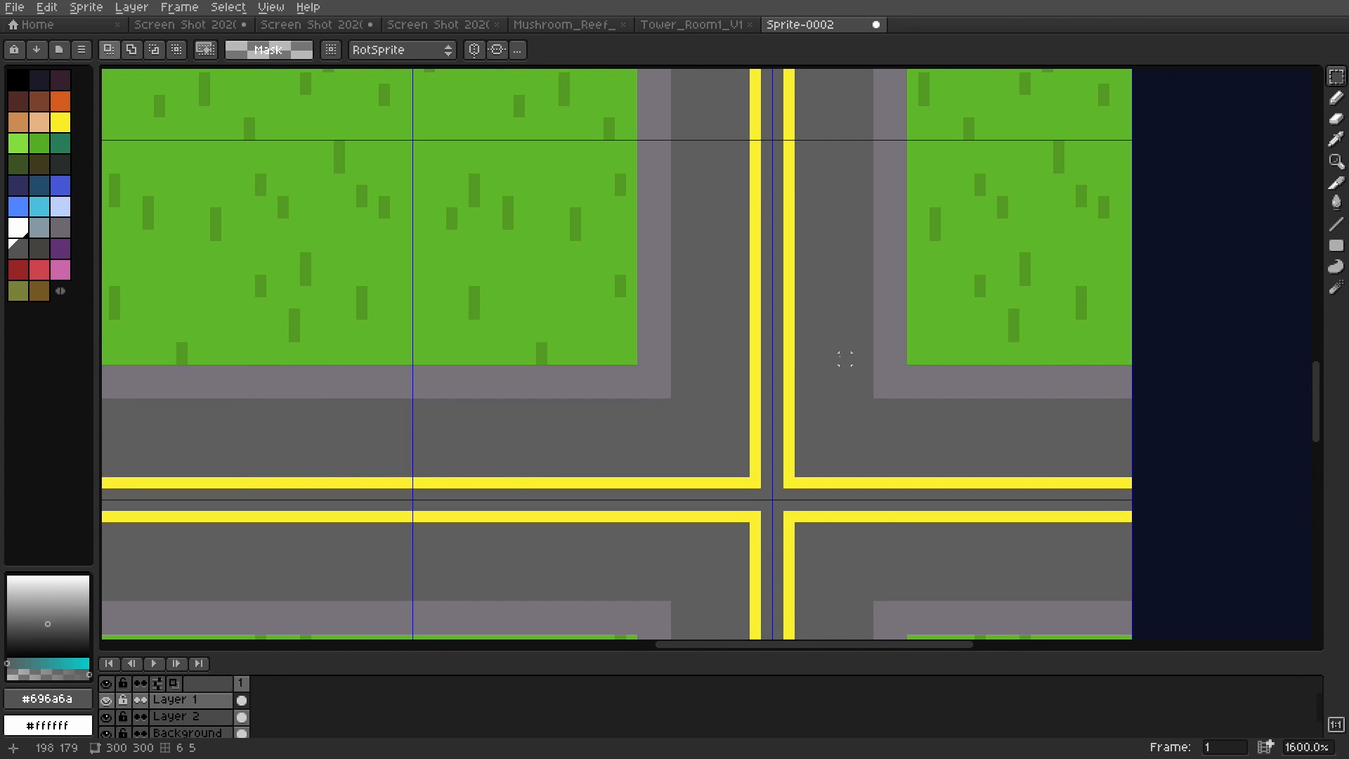
{"action": "left_click", "coordinate": [1337, 140]}
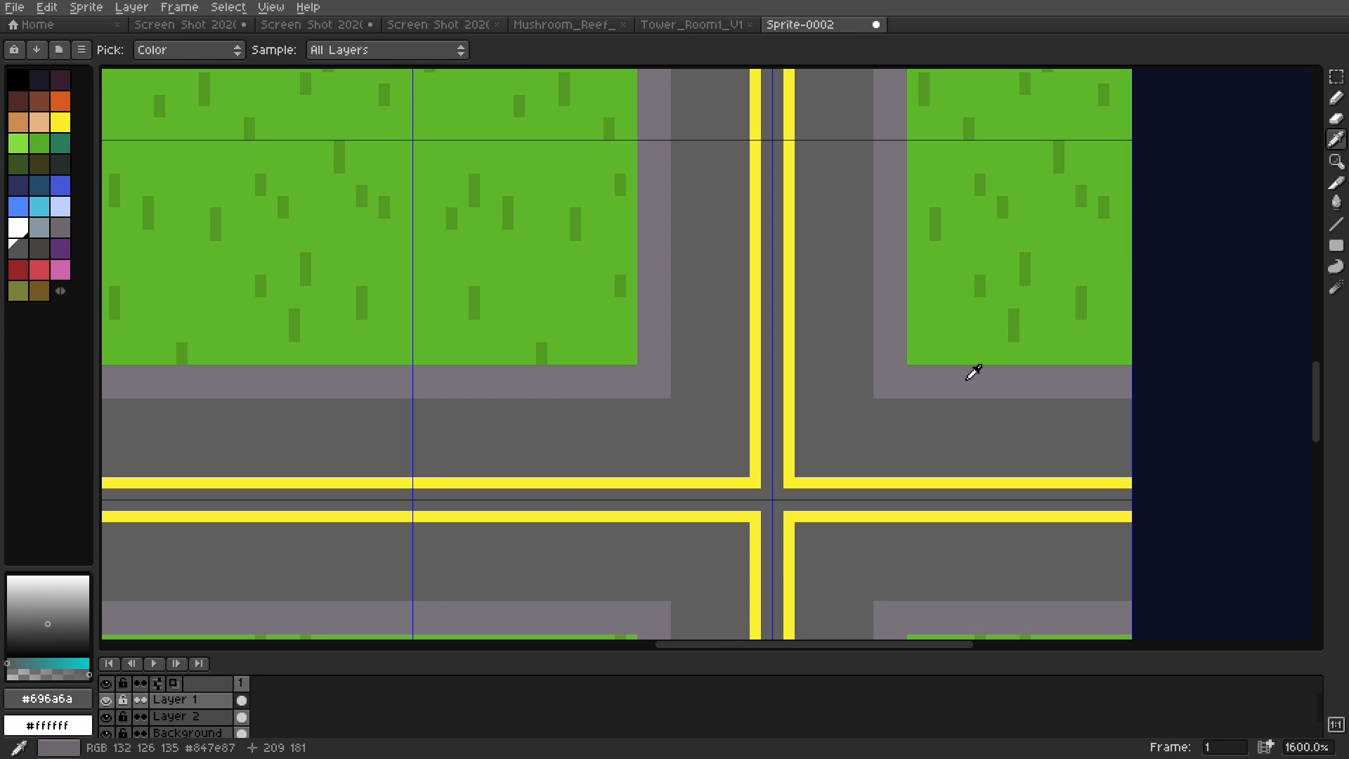
{"action": "left_click", "coordinate": [1337, 98]}
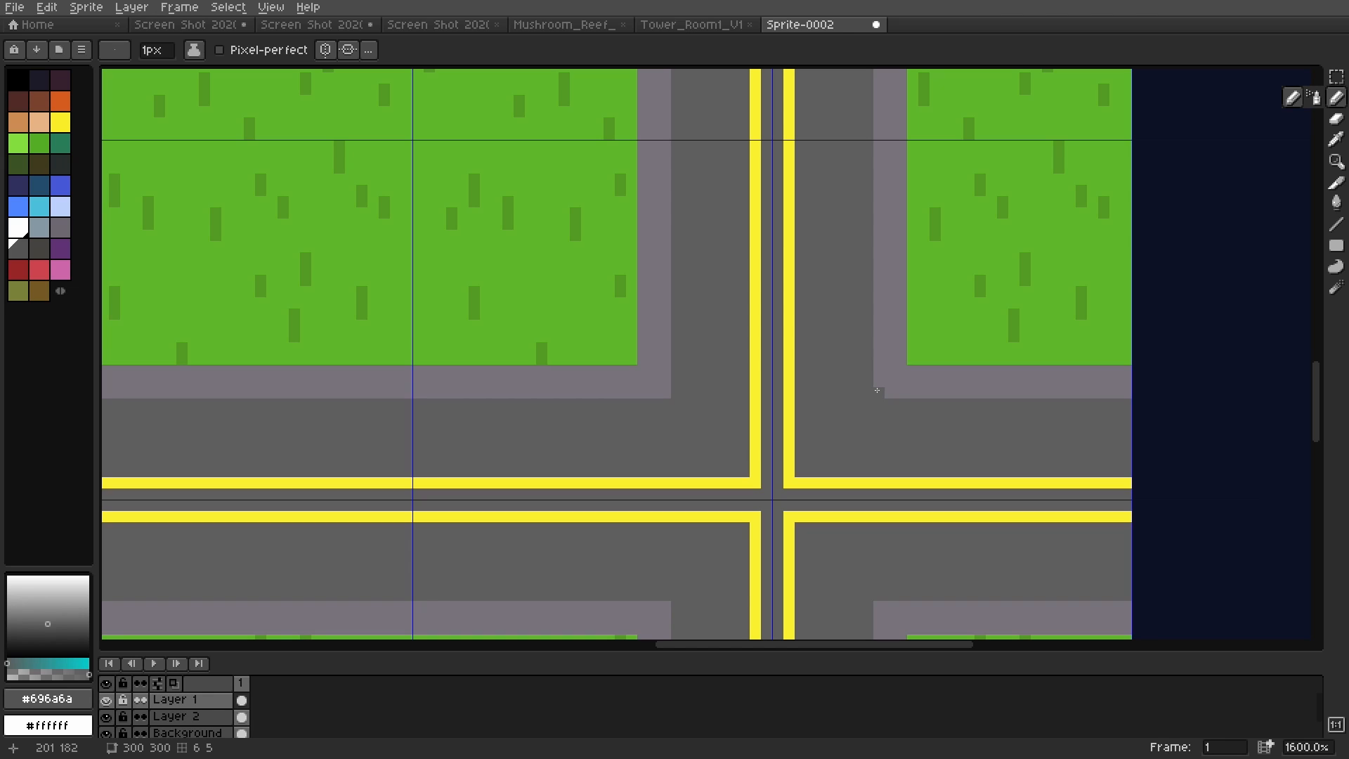
{"action": "left_click", "coordinate": [666, 394]}
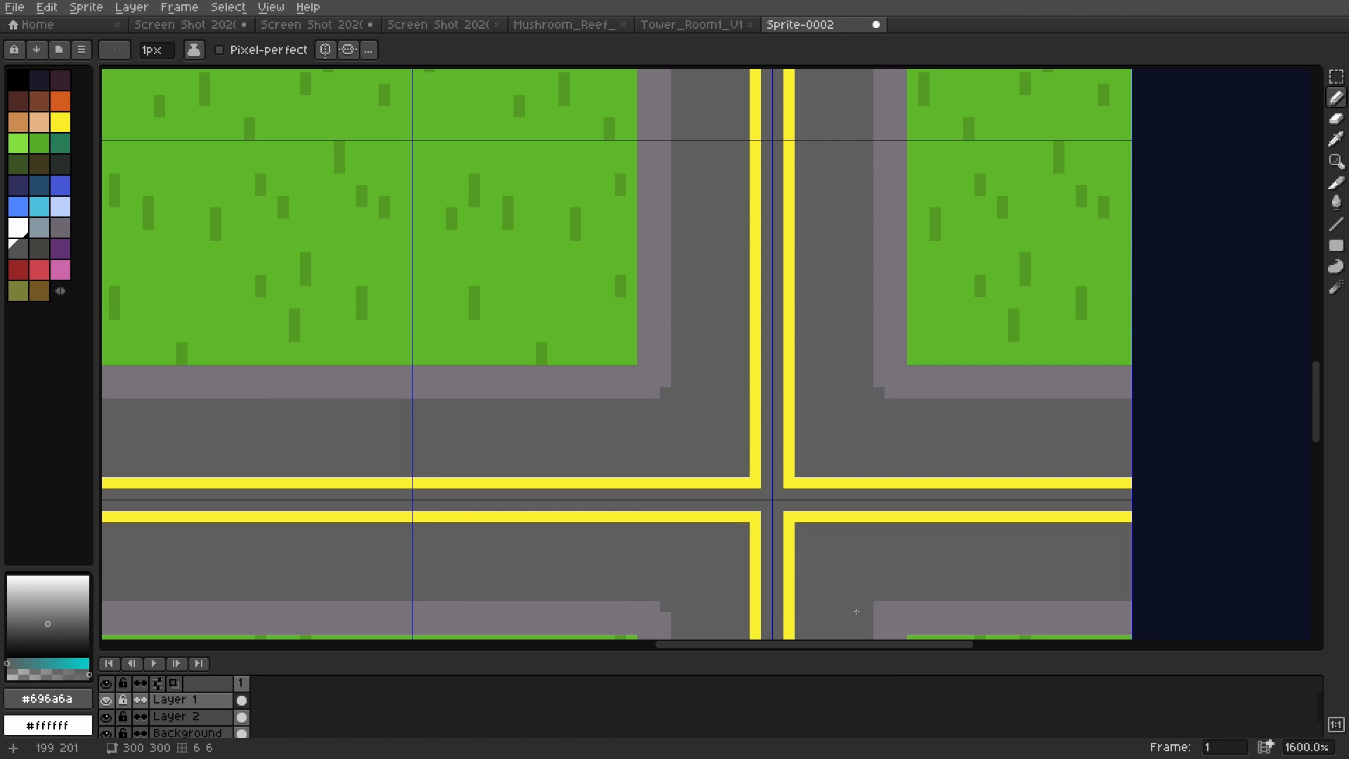
{"action": "left_click", "coordinate": [1336, 245]}
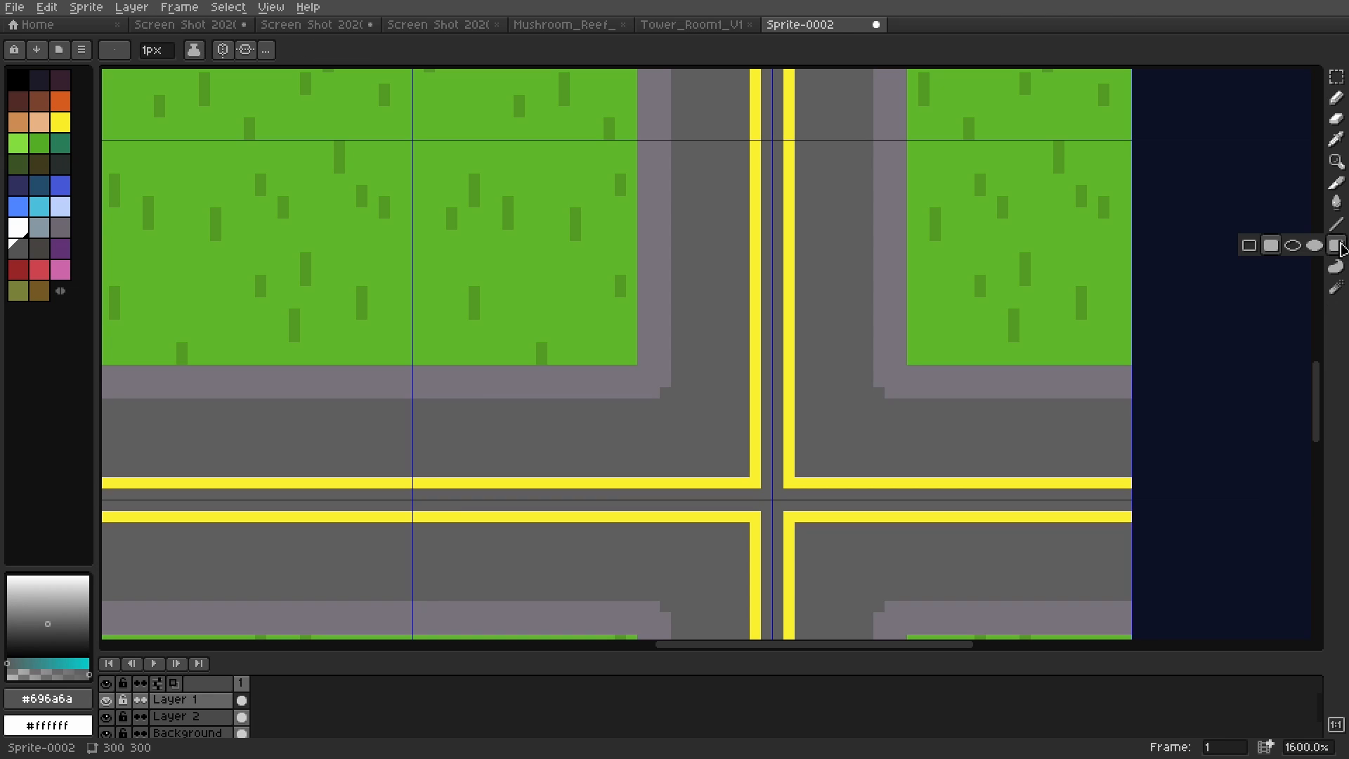
{"action": "left_click_drag", "start_coordinate": [667, 391], "coordinate": [879, 609]}
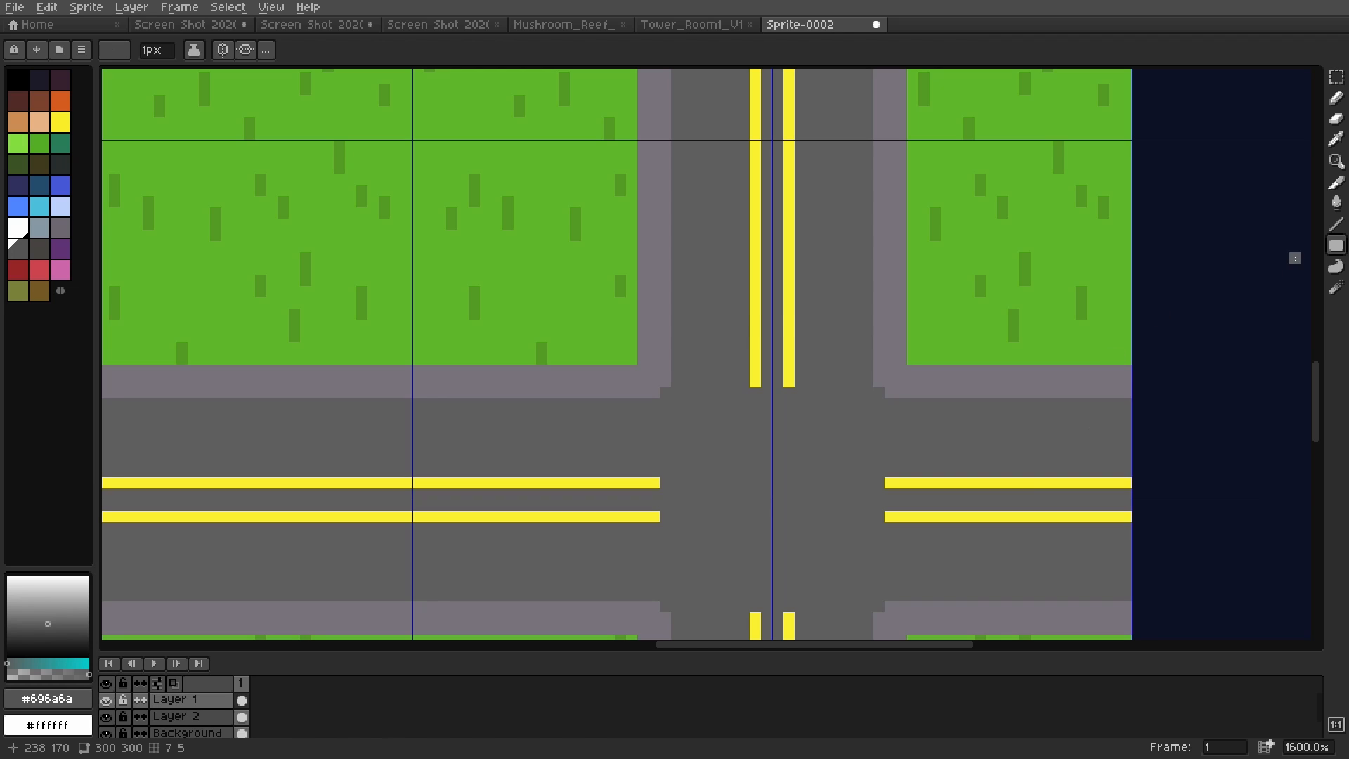
Try full-width stop bars across the crossing's eastern and northern arms, in yellow and white, and undo them.
{"action": "left_click", "coordinate": [1336, 161]}
{"action": "left_click", "coordinate": [1337, 139]}
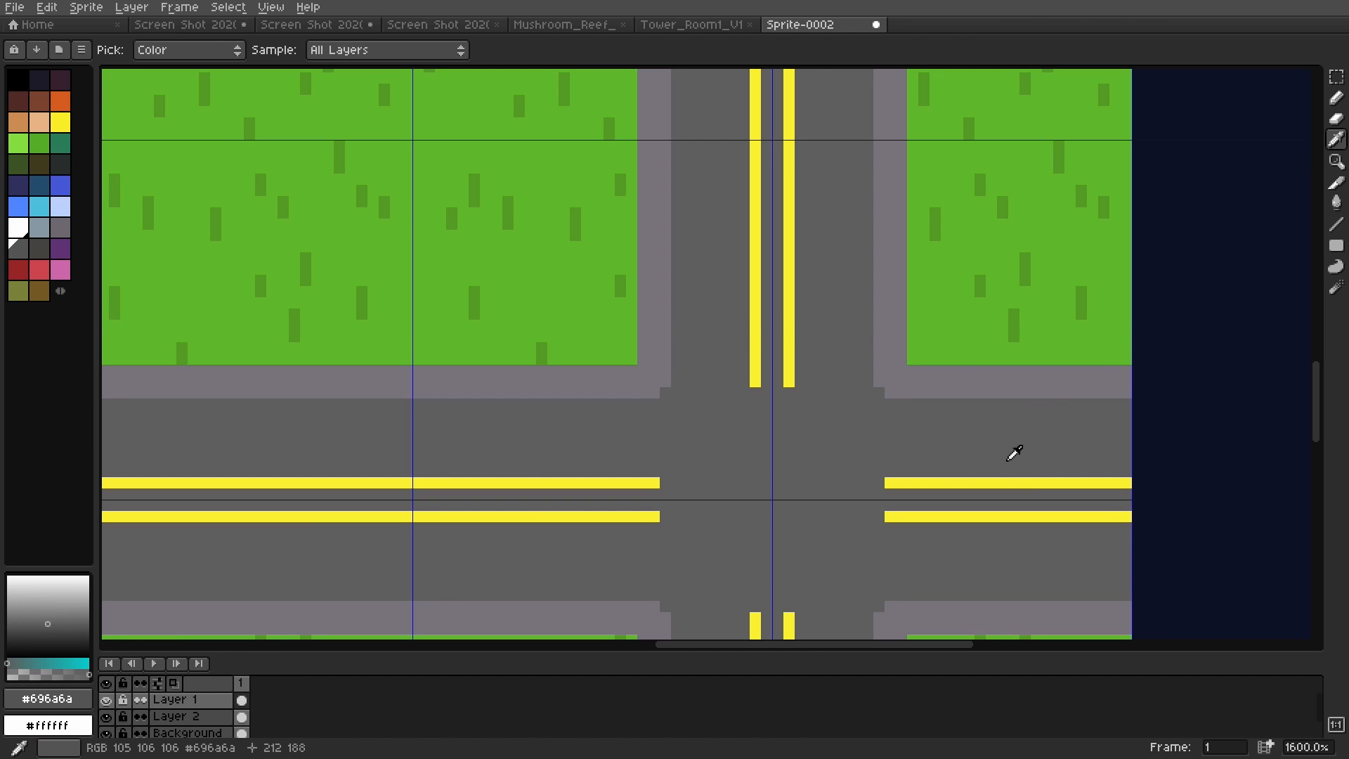
{"action": "left_click", "coordinate": [1001, 480]}
{"action": "left_click", "coordinate": [1336, 246]}
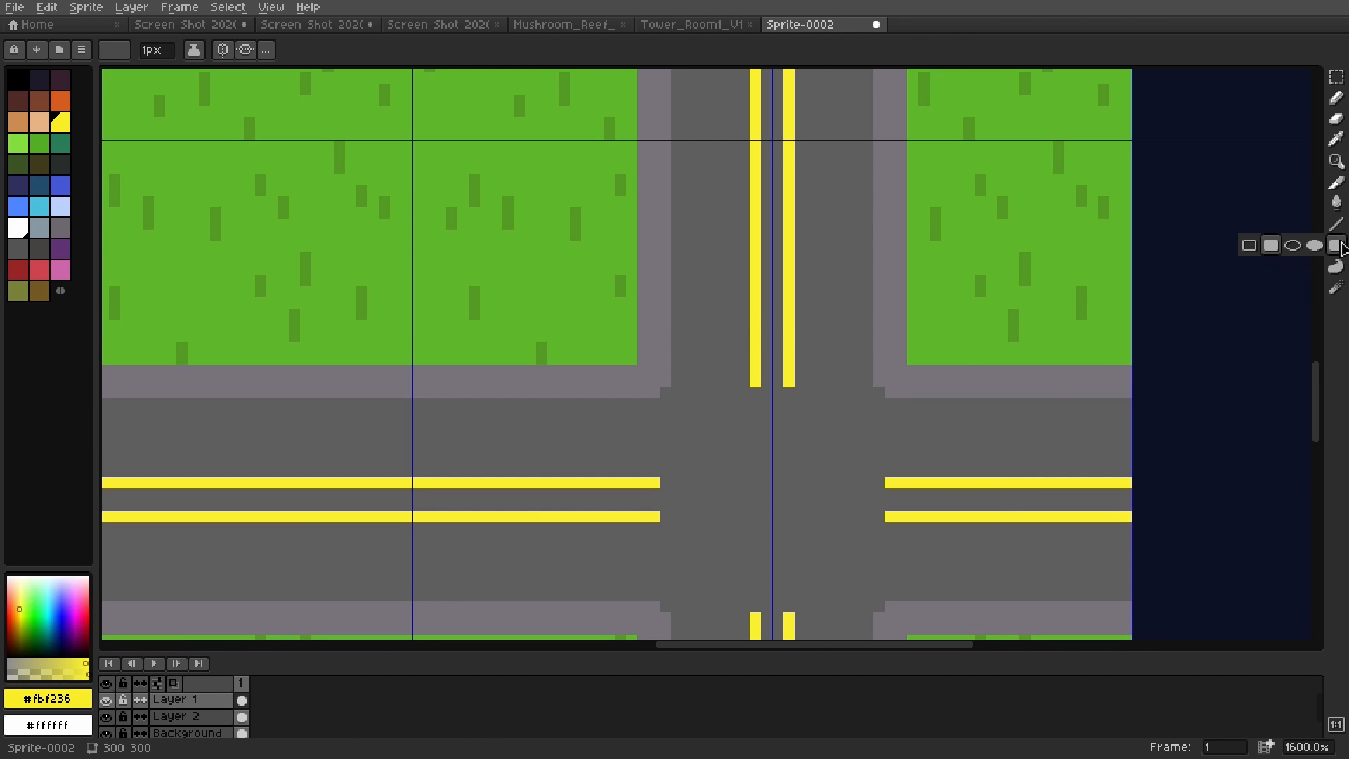
{"action": "left_click_drag", "start_coordinate": [890, 417], "coordinate": [914, 589]}
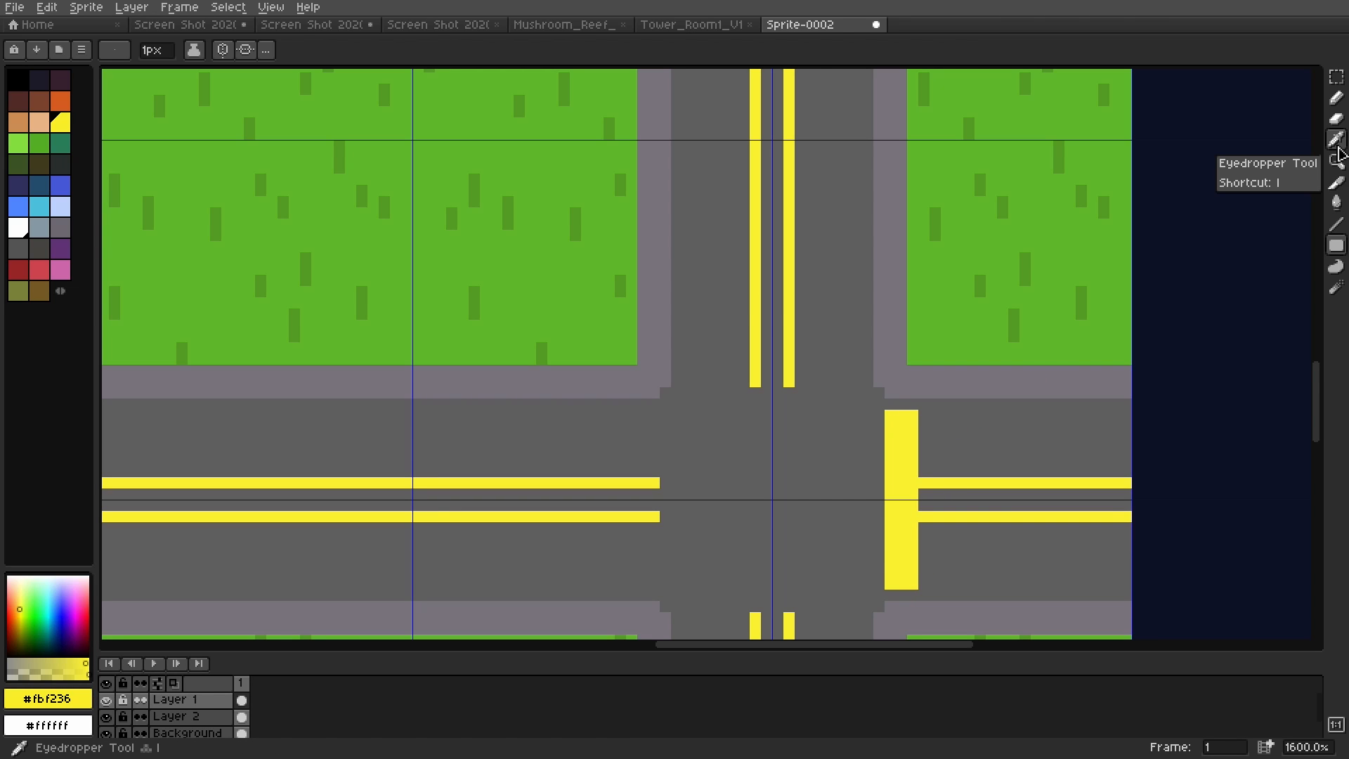
{"action": "left_click", "coordinate": [19, 234]}
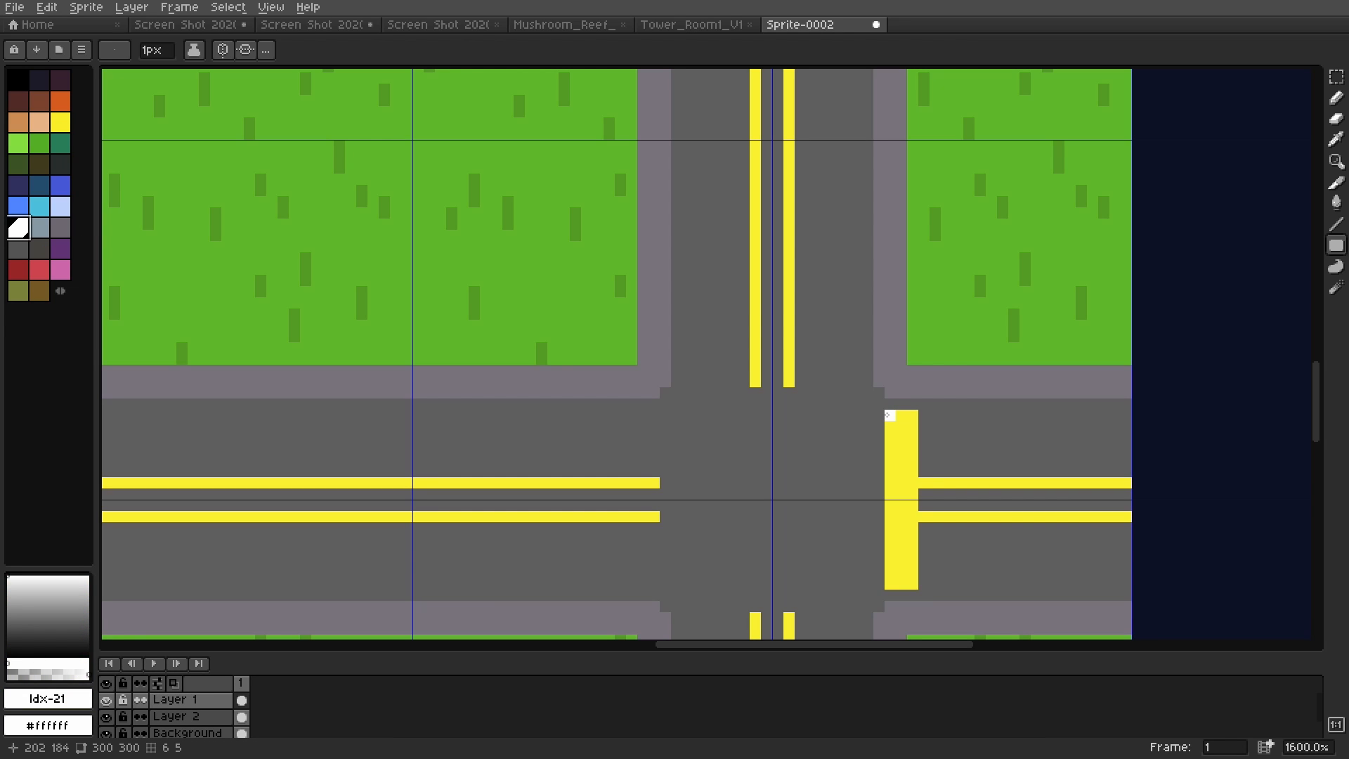
{"action": "left_click_drag", "start_coordinate": [890, 415], "coordinate": [913, 583]}
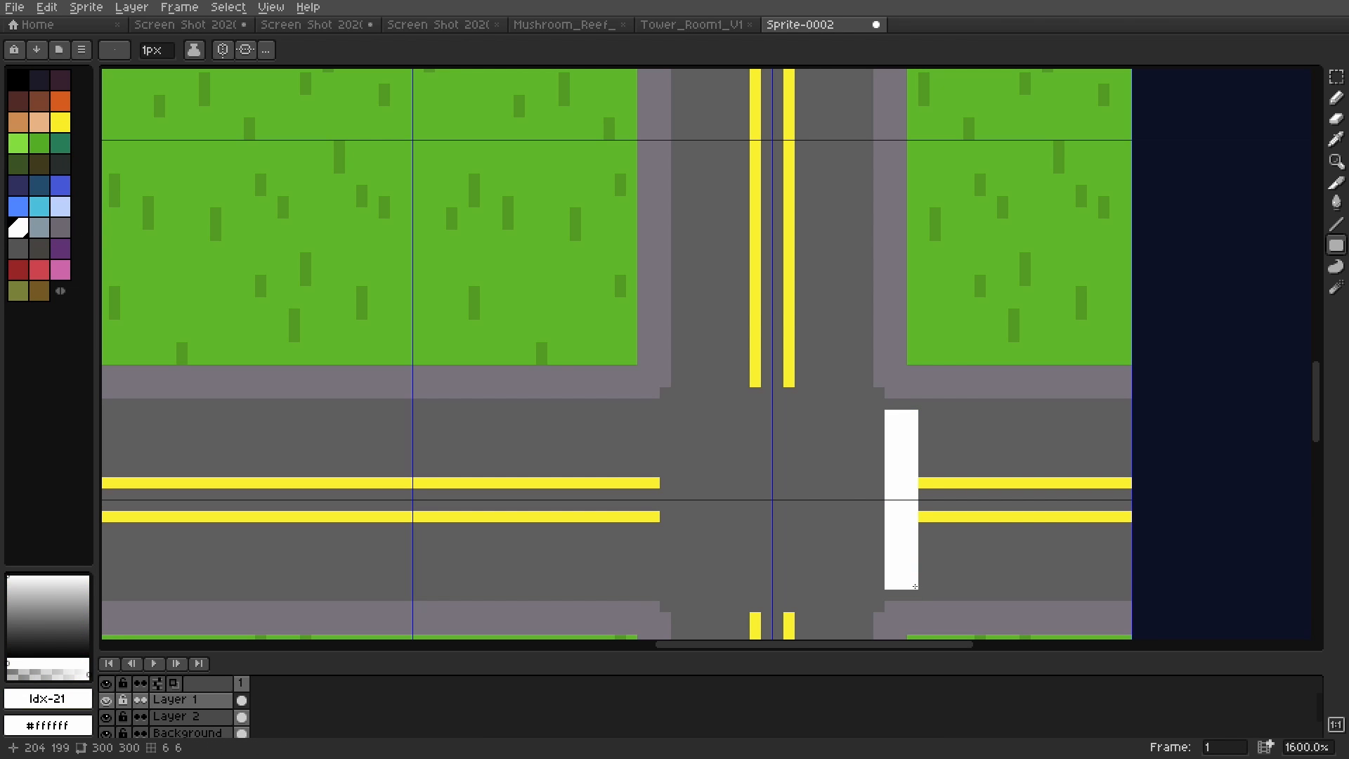
{"action": "left_click_drag", "start_coordinate": [857, 393], "coordinate": [692, 357]}
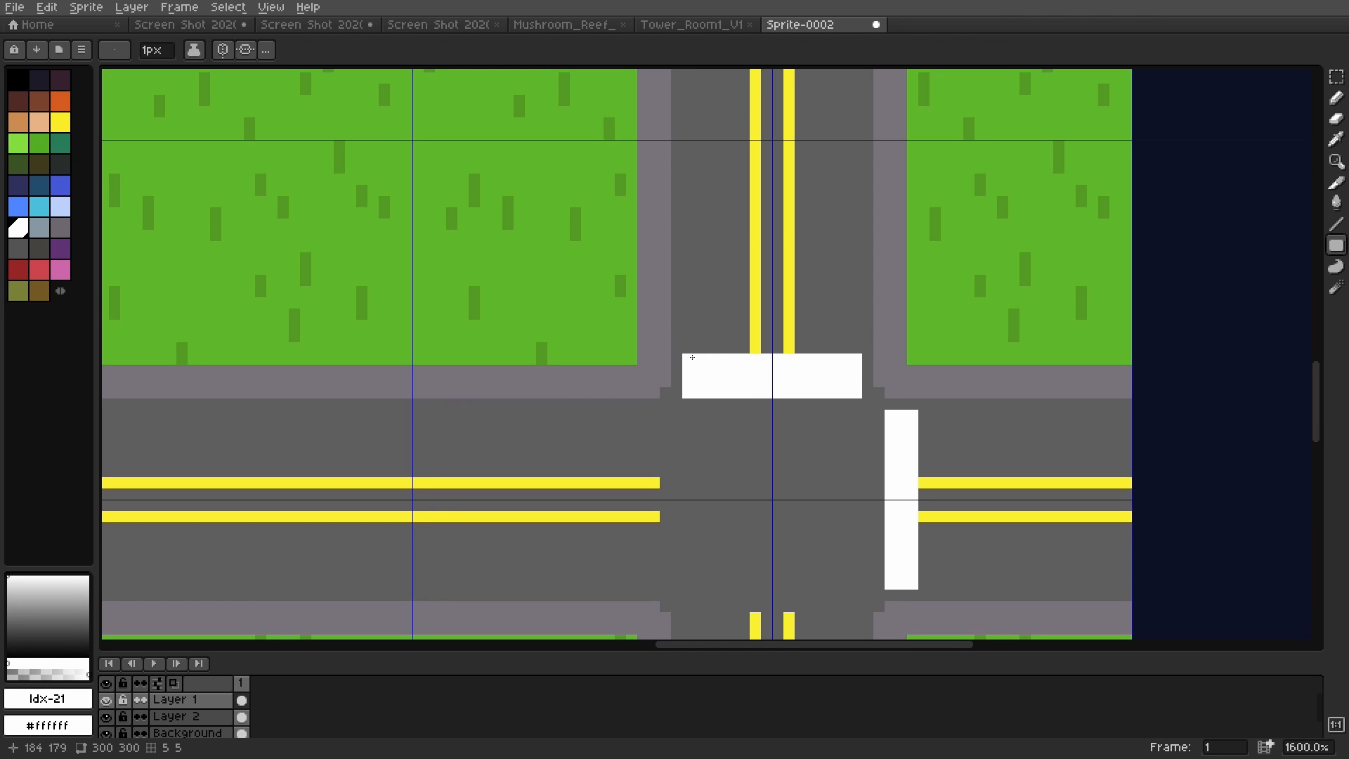
{"action": "key", "text": "ctrl+z"}
{"action": "key", "text": "ctrl+z"}
{"action": "key", "text": "ctrl+z"}
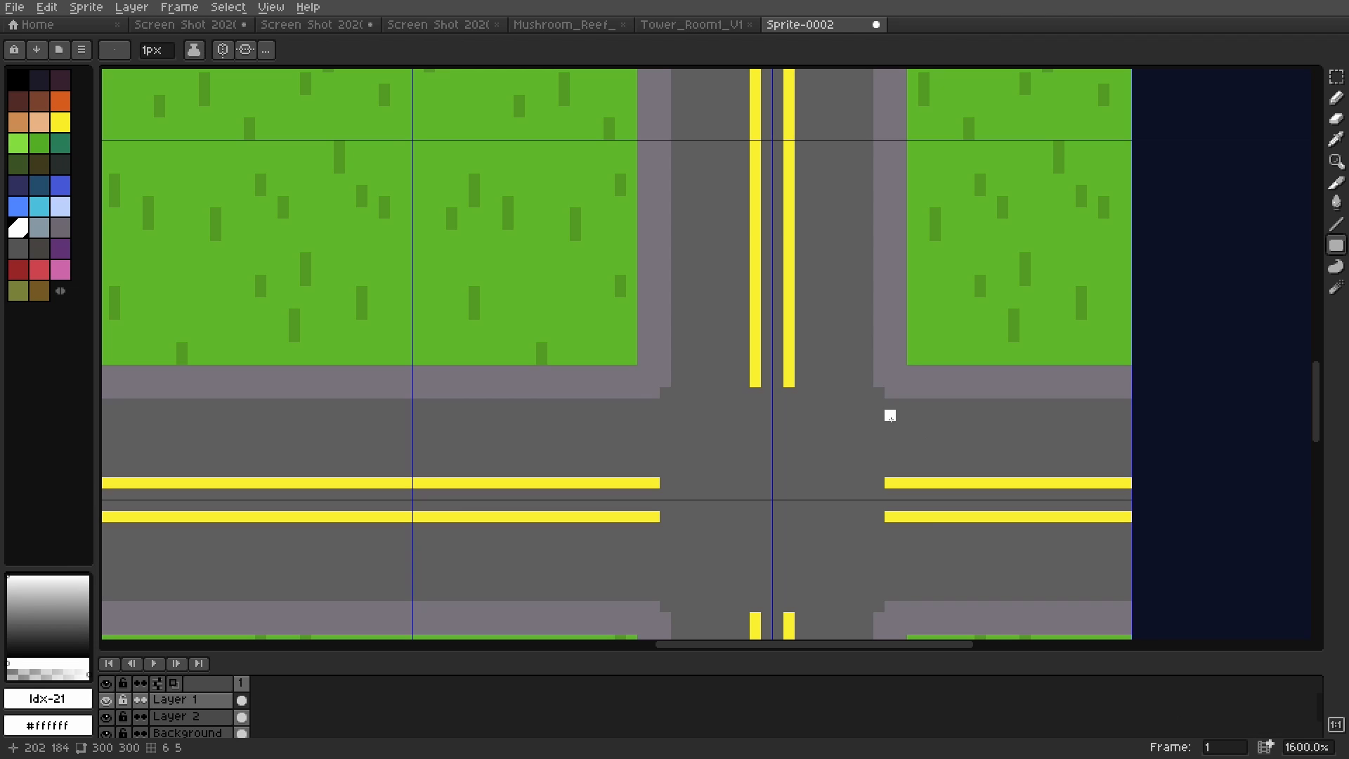
Draw a white stop bar, 3 px thick and 8 px long, across the incoming lane of each of the crossing's four arms.
{"action": "left_click_drag", "start_coordinate": [891, 416], "coordinate": [908, 485]}
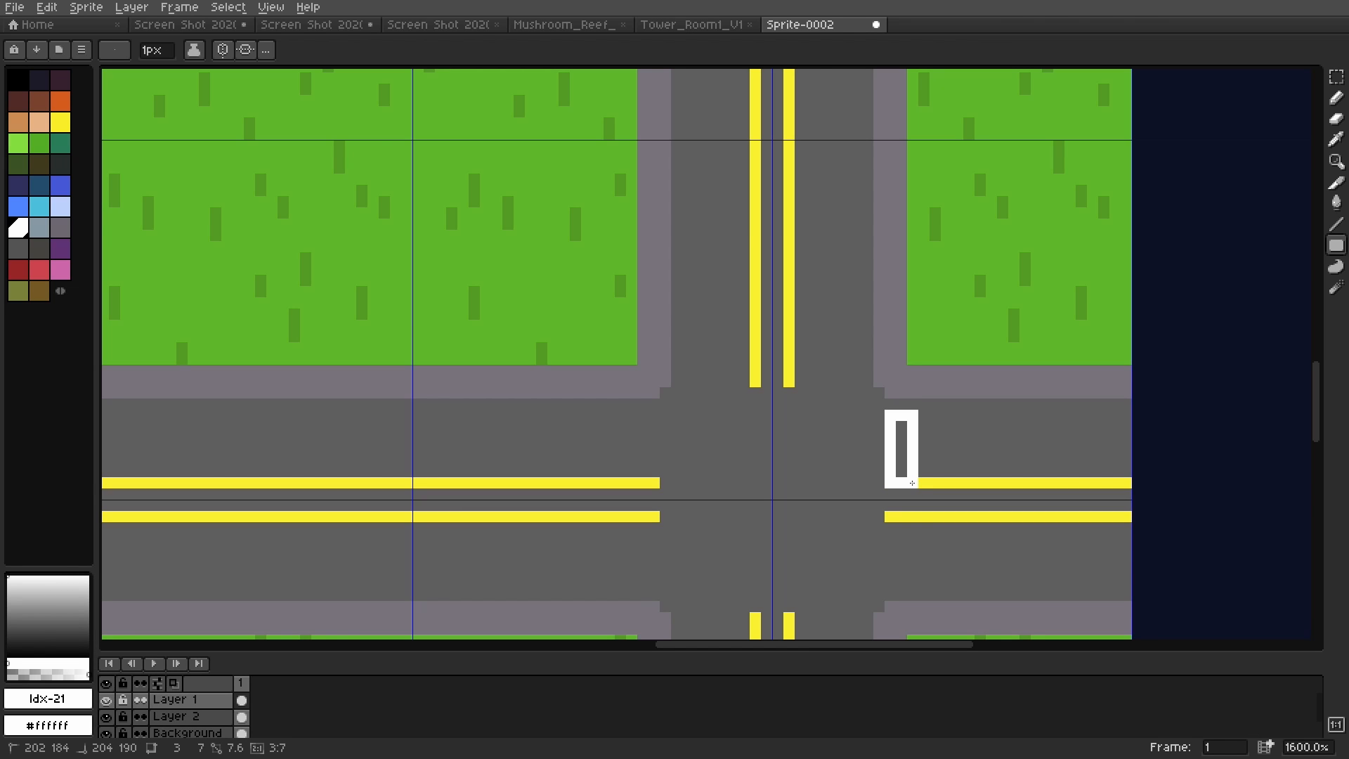
{"action": "left_click_drag", "start_coordinate": [908, 488], "coordinate": [912, 415]}
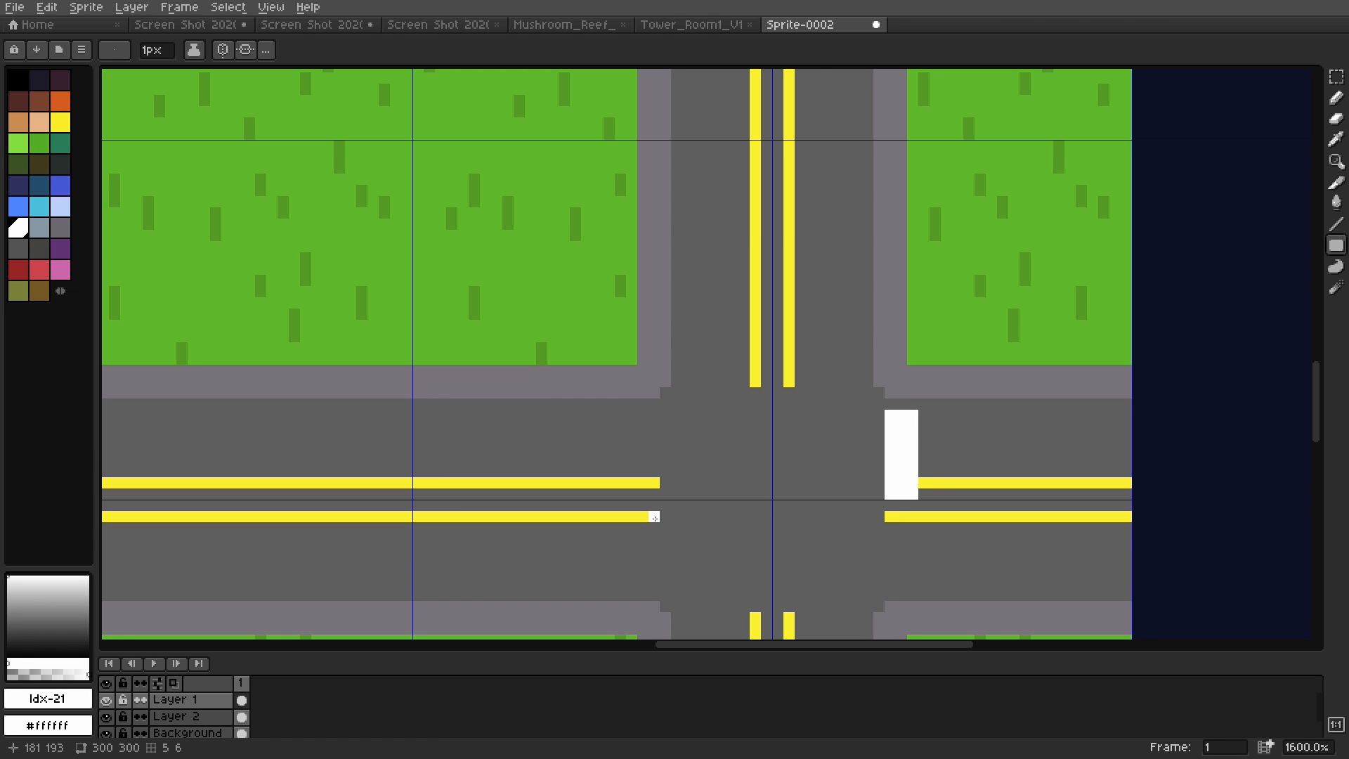
{"action": "left_click_drag", "start_coordinate": [654, 517], "coordinate": [629, 583]}
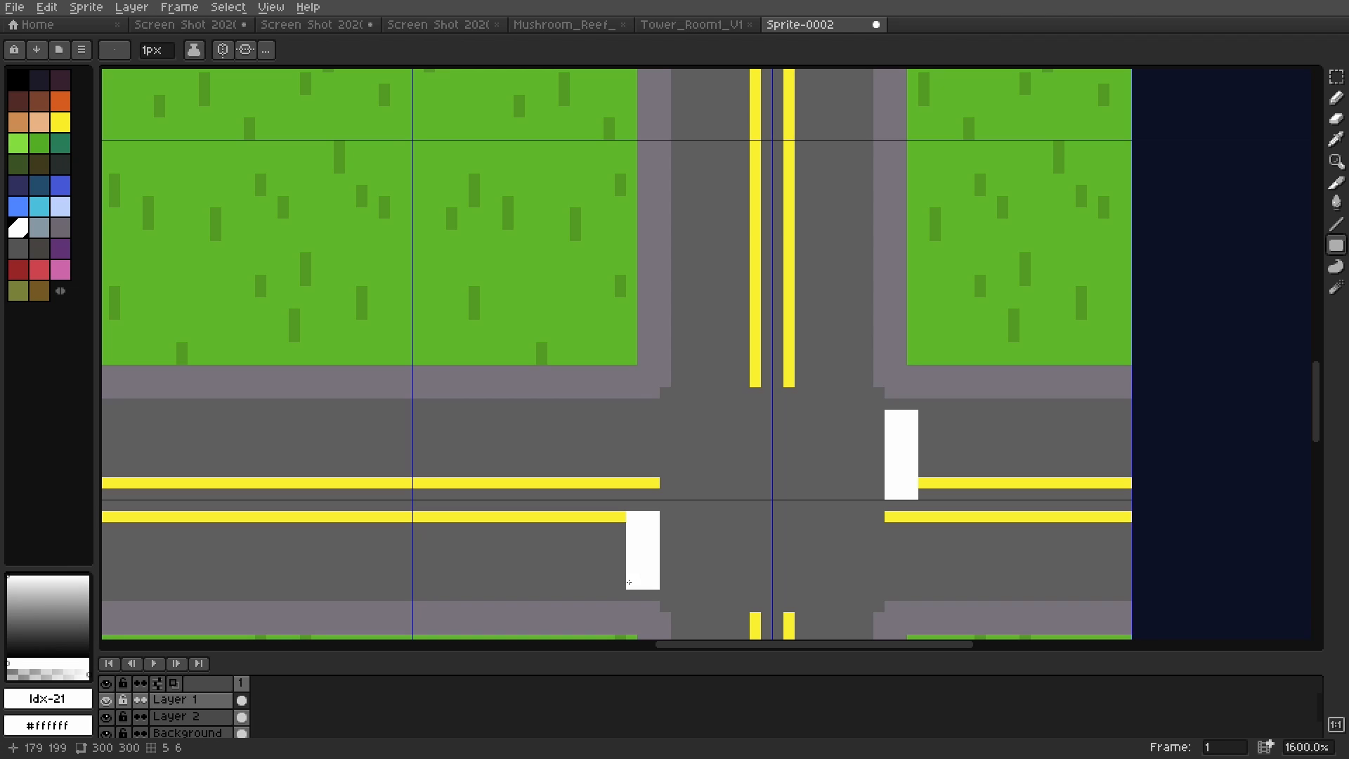
{"action": "scroll", "coordinate": [788, 525], "scroll_direction": "down", "scroll_amount": 3}
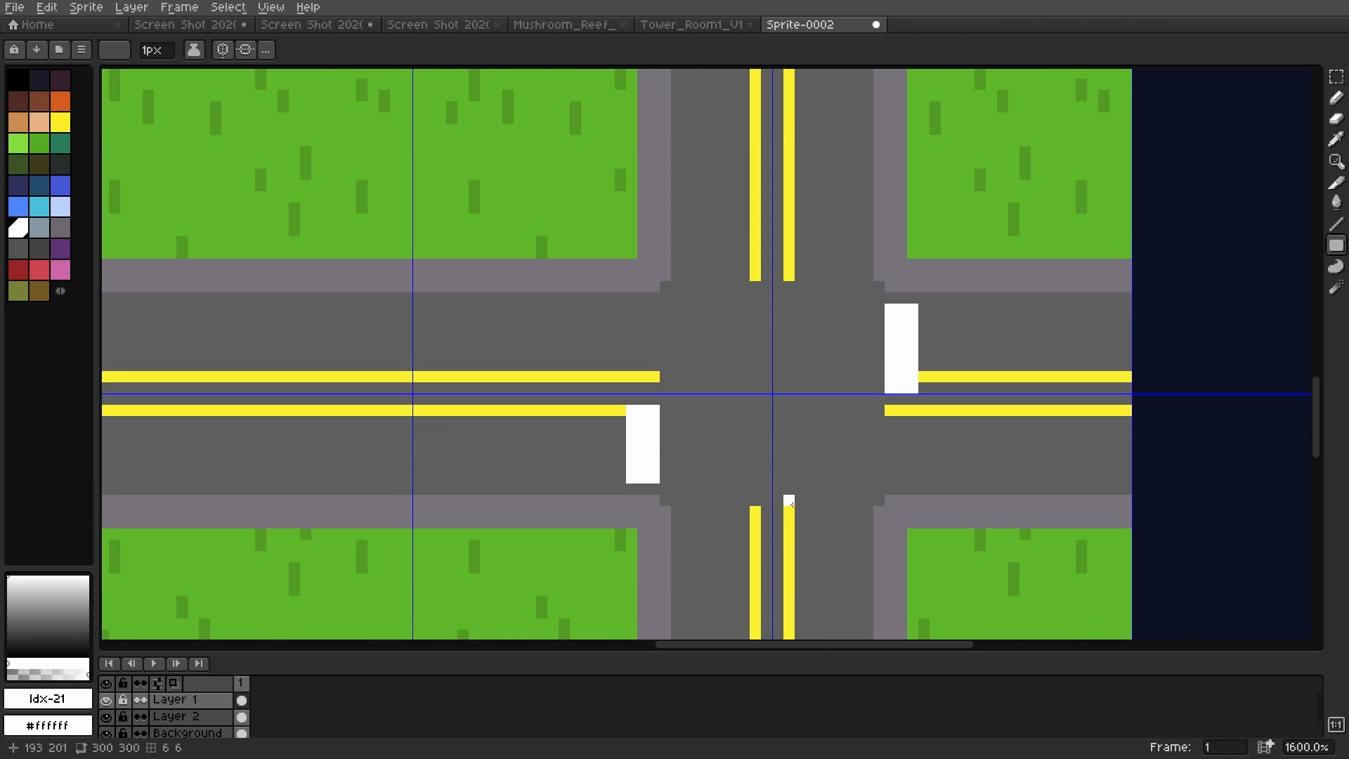
{"action": "left_click_drag", "start_coordinate": [789, 511], "coordinate": [857, 534]}
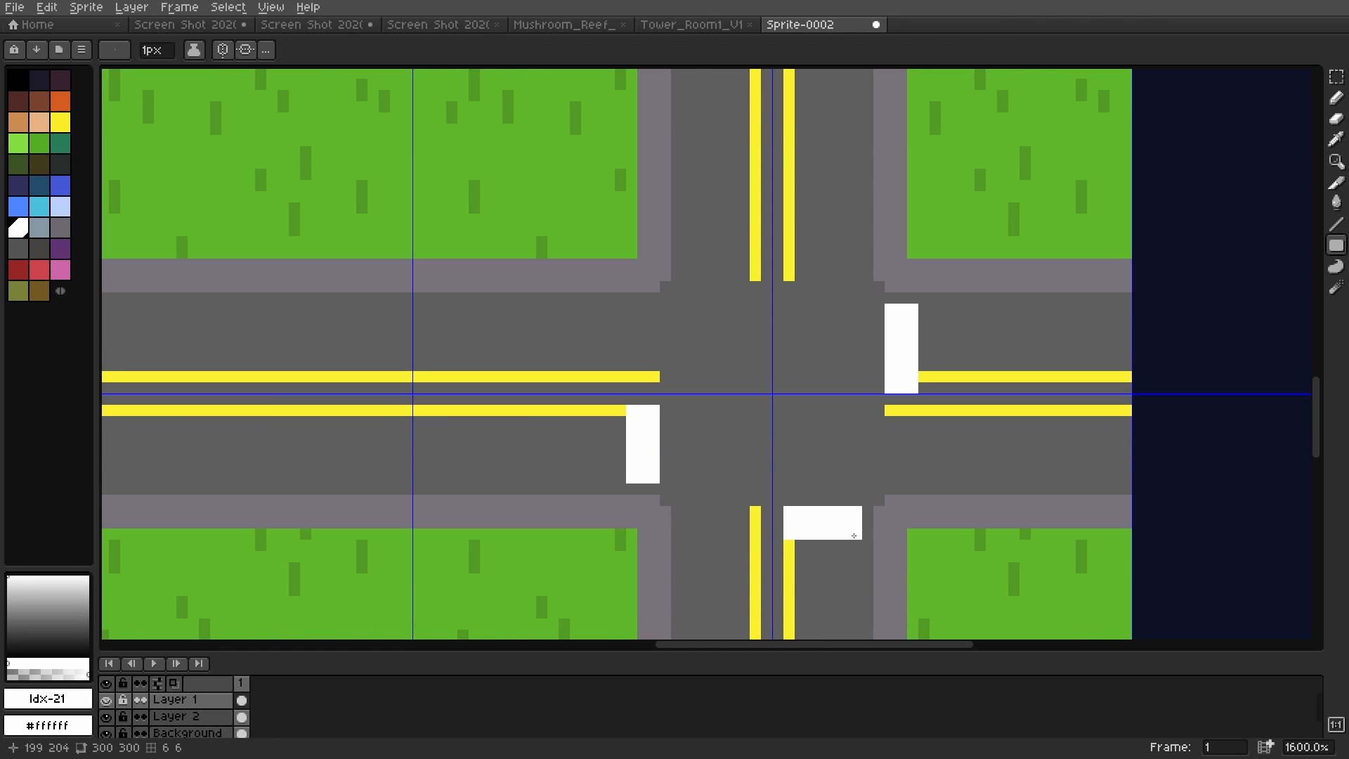
{"action": "left_click_drag", "start_coordinate": [760, 278], "coordinate": [690, 256]}
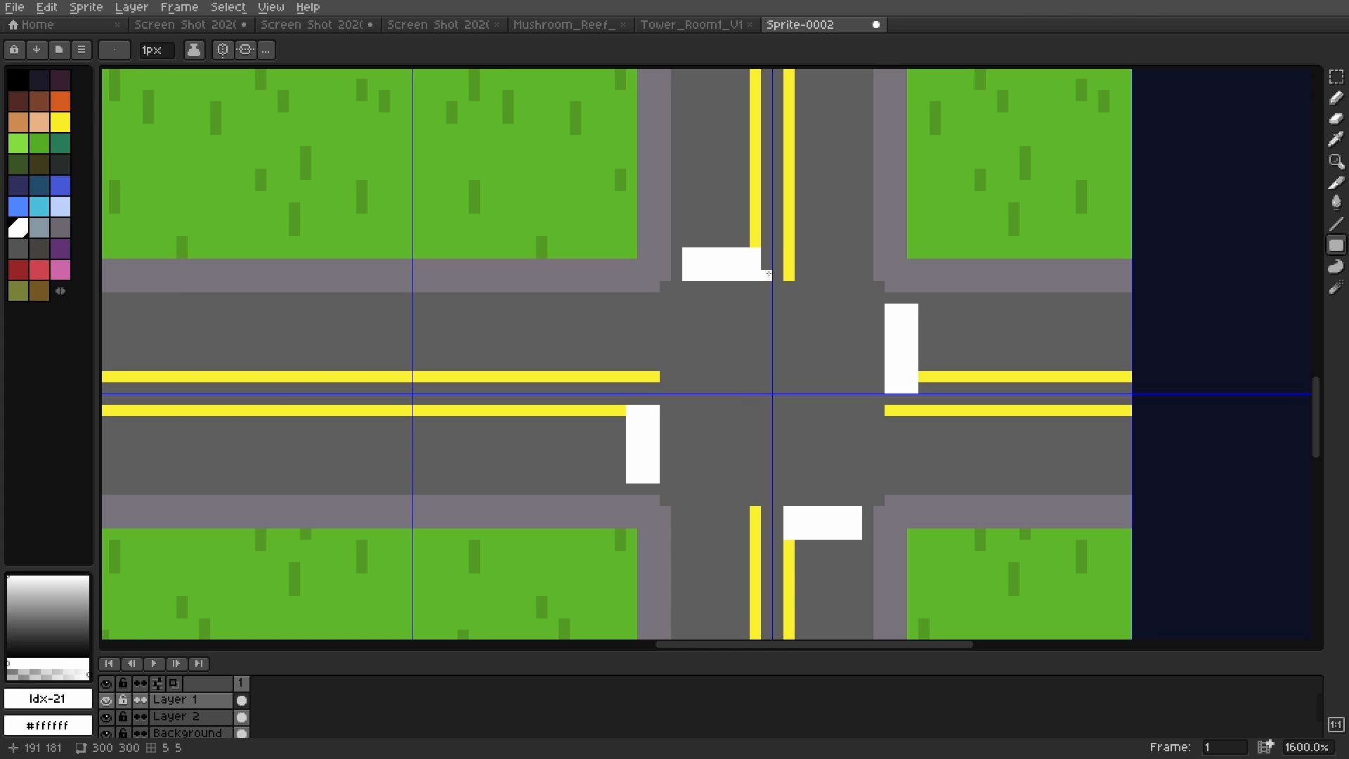
{"action": "left_click_drag", "start_coordinate": [769, 274], "coordinate": [767, 253]}
{"action": "left_click_drag", "start_coordinate": [779, 534], "coordinate": [779, 517]}
{"action": "left_click_drag", "start_coordinate": [654, 399], "coordinate": [632, 399]}
Sample the dark red #ac3232 from the roof of the house above the grass as the drawing colour.
{"action": "scroll", "coordinate": [811, 377], "scroll_direction": "down", "scroll_amount": 4}
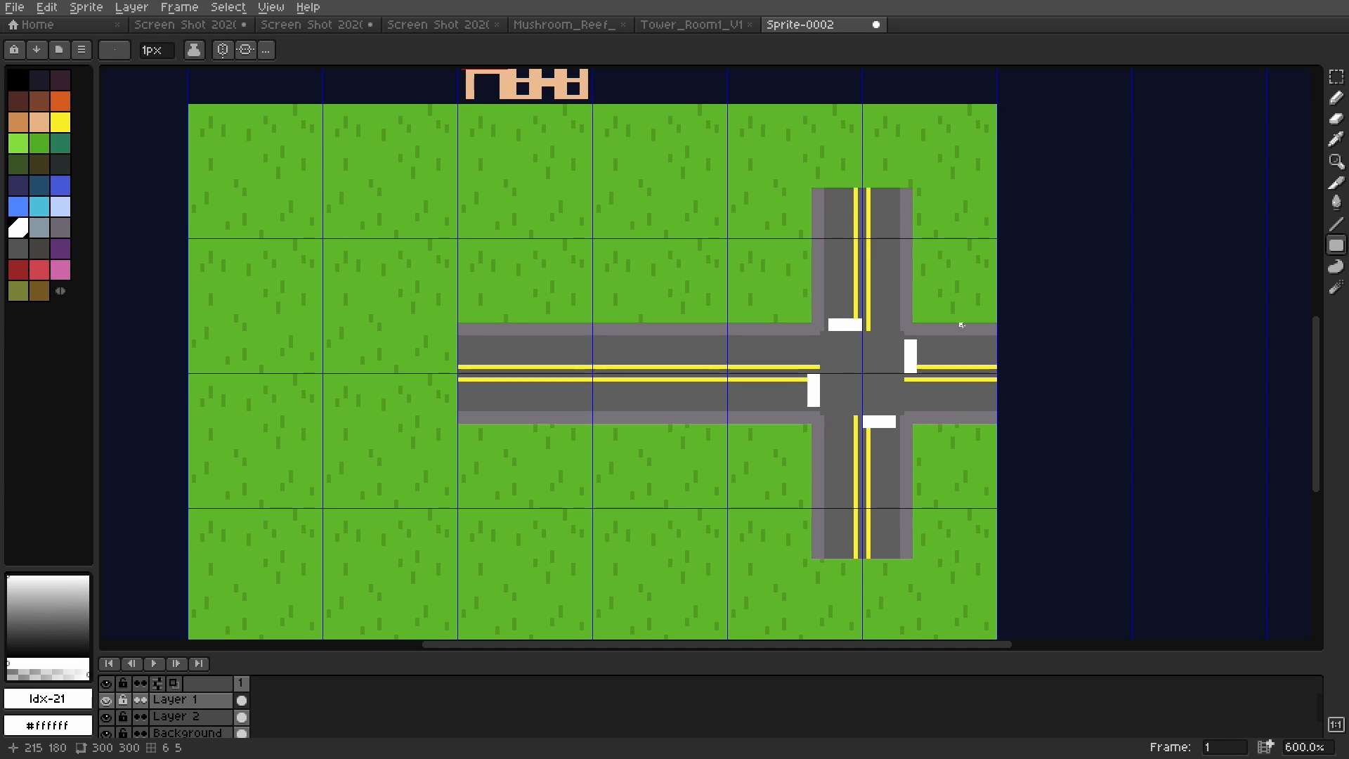
{"action": "scroll", "coordinate": [778, 311], "scroll_direction": "up", "scroll_amount": 2}
{"action": "scroll", "coordinate": [777, 311], "scroll_direction": "up", "scroll_amount": 5}
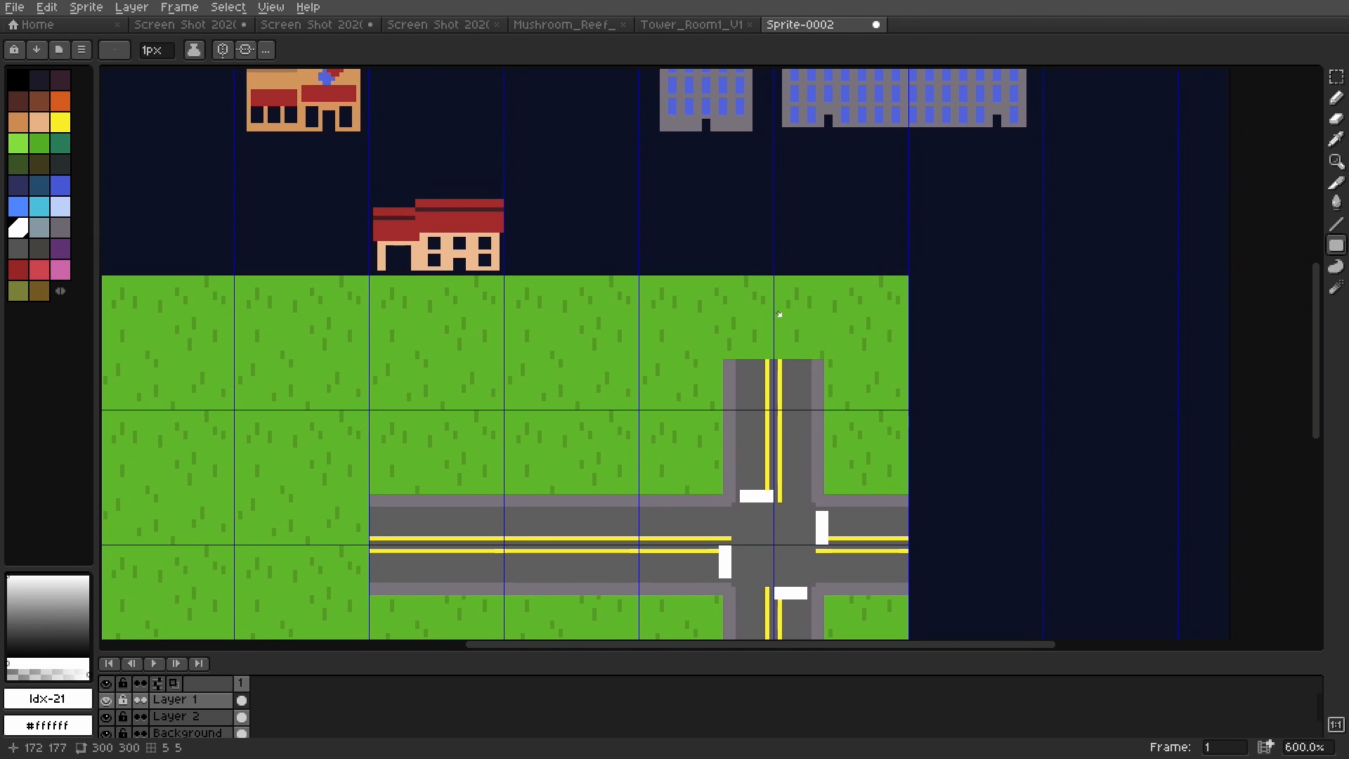
{"action": "left_click", "coordinate": [1336, 141]}
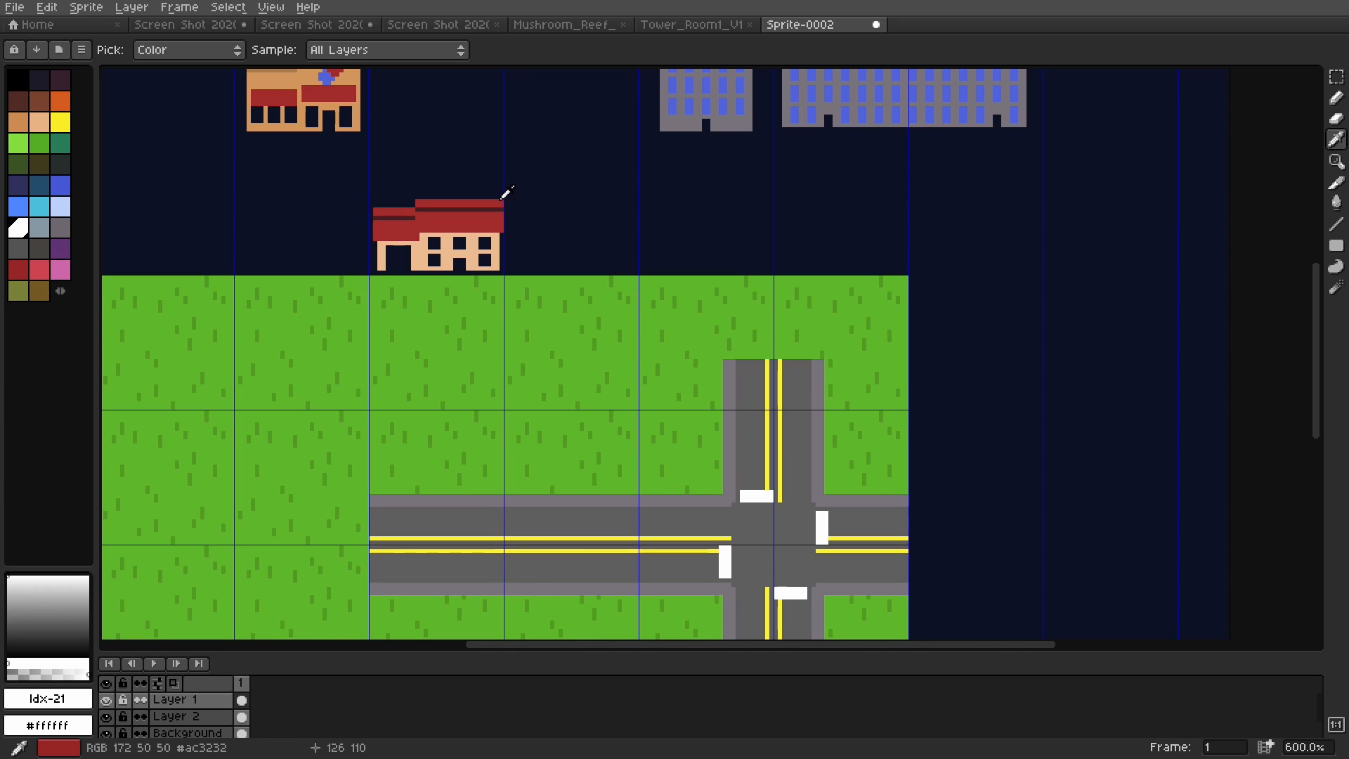
{"action": "left_click", "coordinate": [489, 224]}
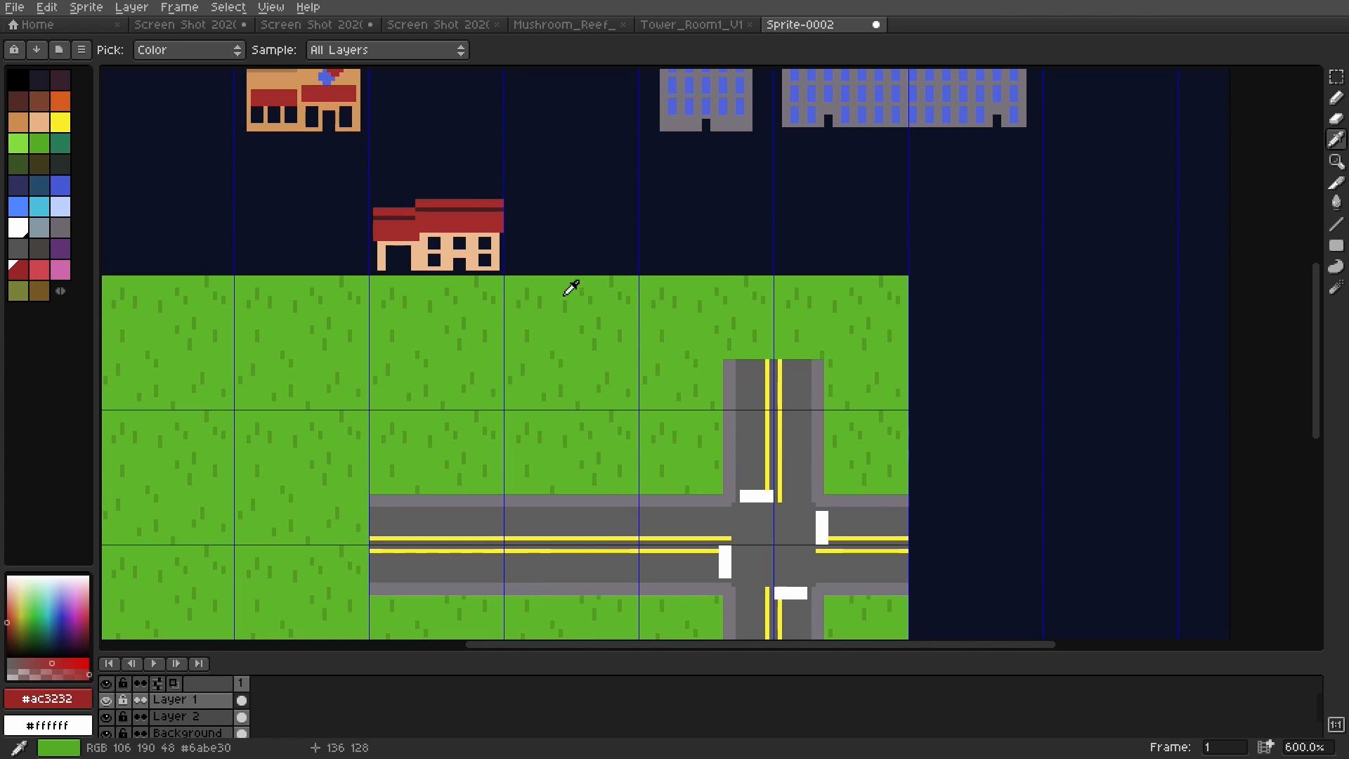
Create a new layer above Layer 1 and select its empty cel for drawing.
{"action": "scroll", "coordinate": [604, 320], "scroll_direction": "down", "scroll_amount": 3}
{"action": "scroll", "coordinate": [604, 320], "scroll_direction": "left", "scroll_amount": 2}
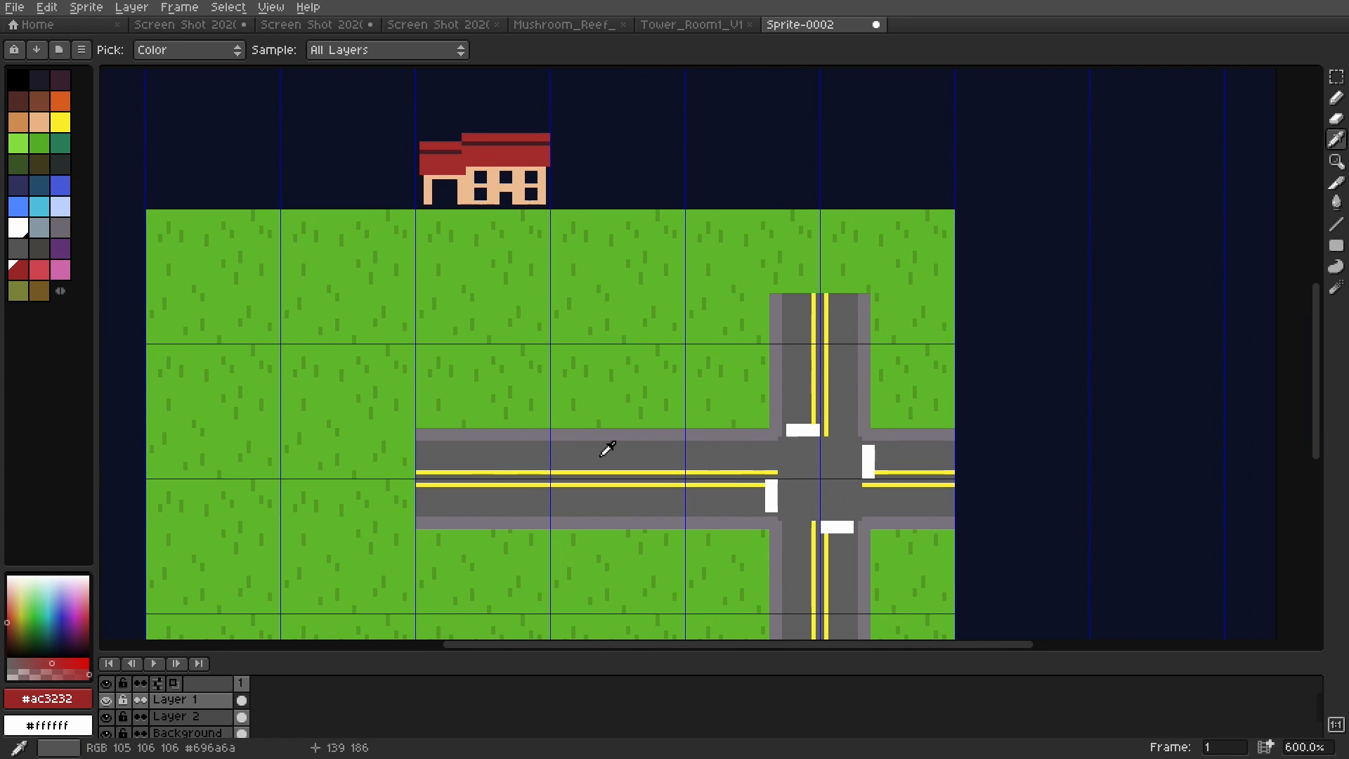
{"action": "scroll", "coordinate": [607, 450], "scroll_direction": "up", "scroll_amount": 1}
{"action": "scroll", "coordinate": [608, 450], "scroll_direction": "down", "scroll_amount": 3}
{"action": "scroll", "coordinate": [607, 450], "scroll_direction": "left", "scroll_amount": 4}
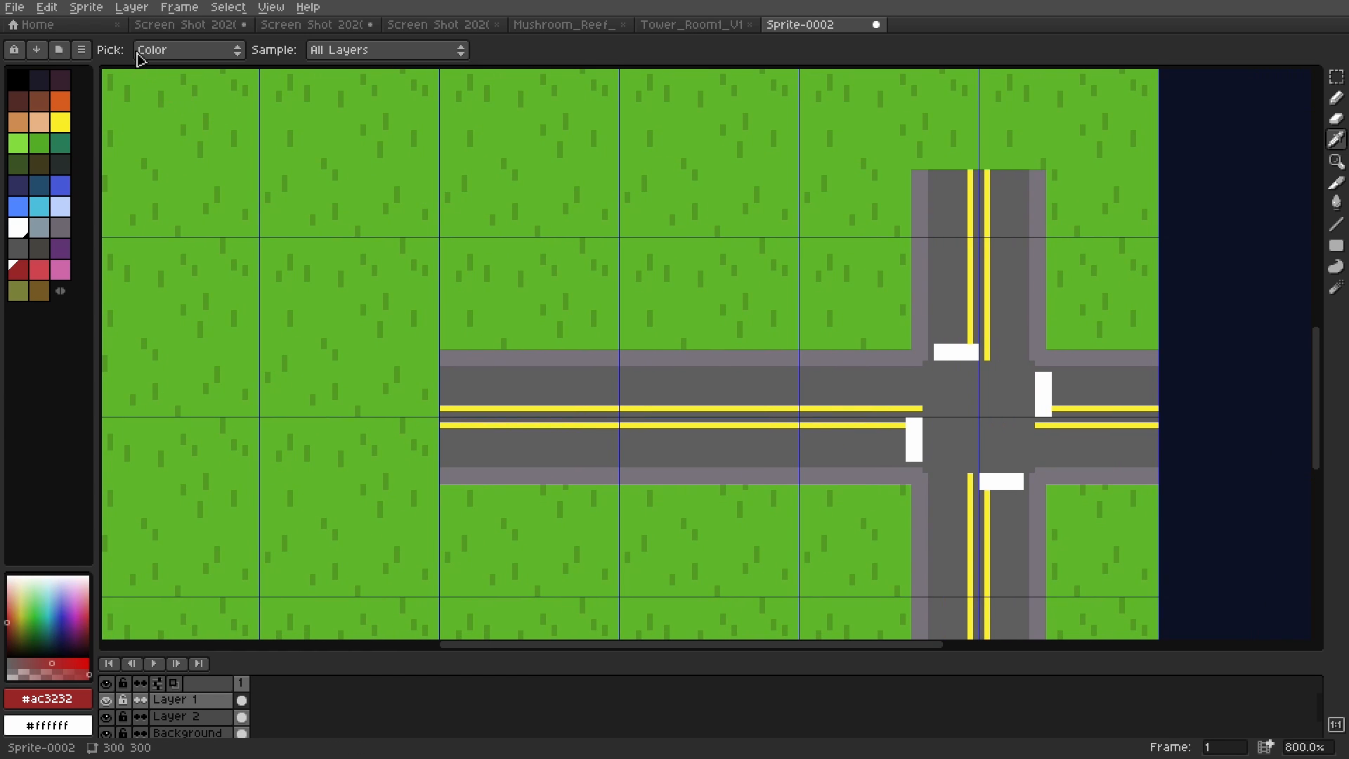
{"action": "left_click", "coordinate": [133, 9]}
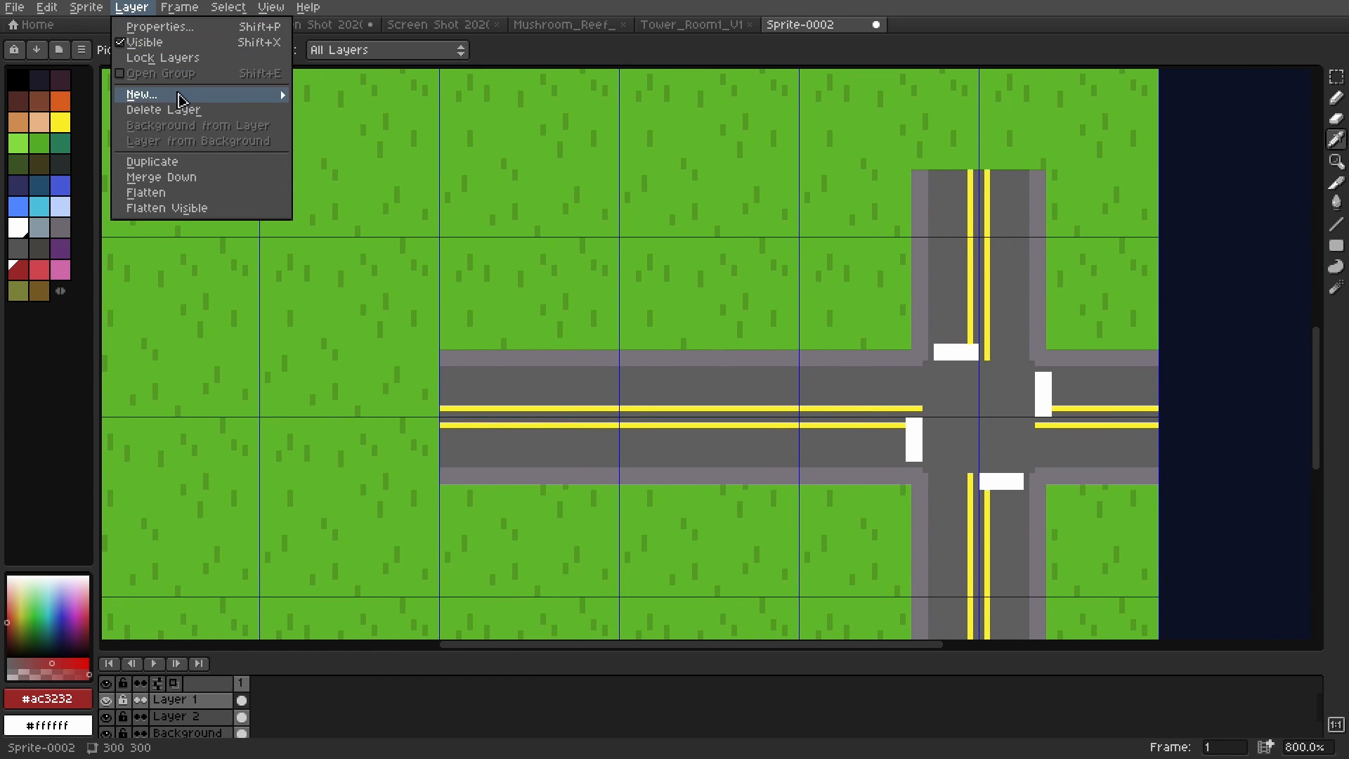
{"action": "mouse_move", "coordinate": [181, 100]}
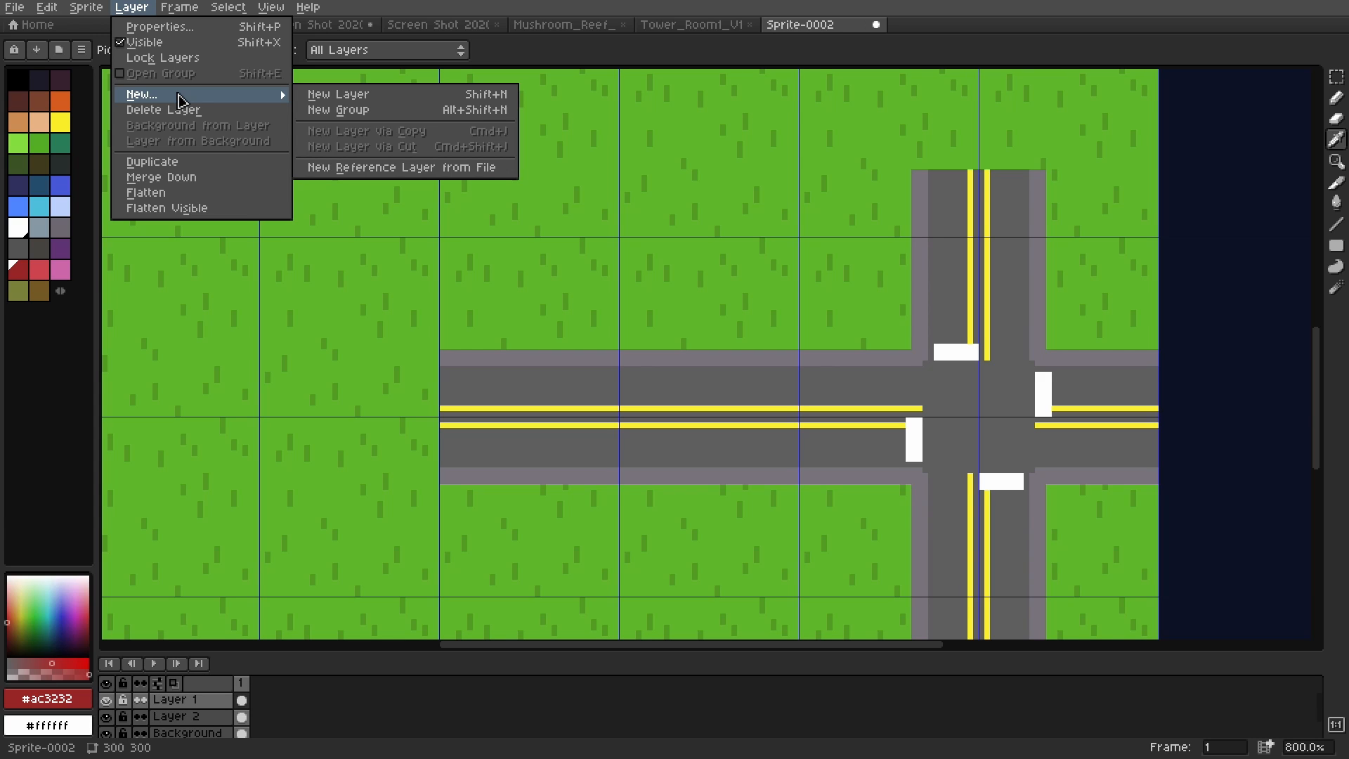
{"action": "left_click", "coordinate": [356, 97]}
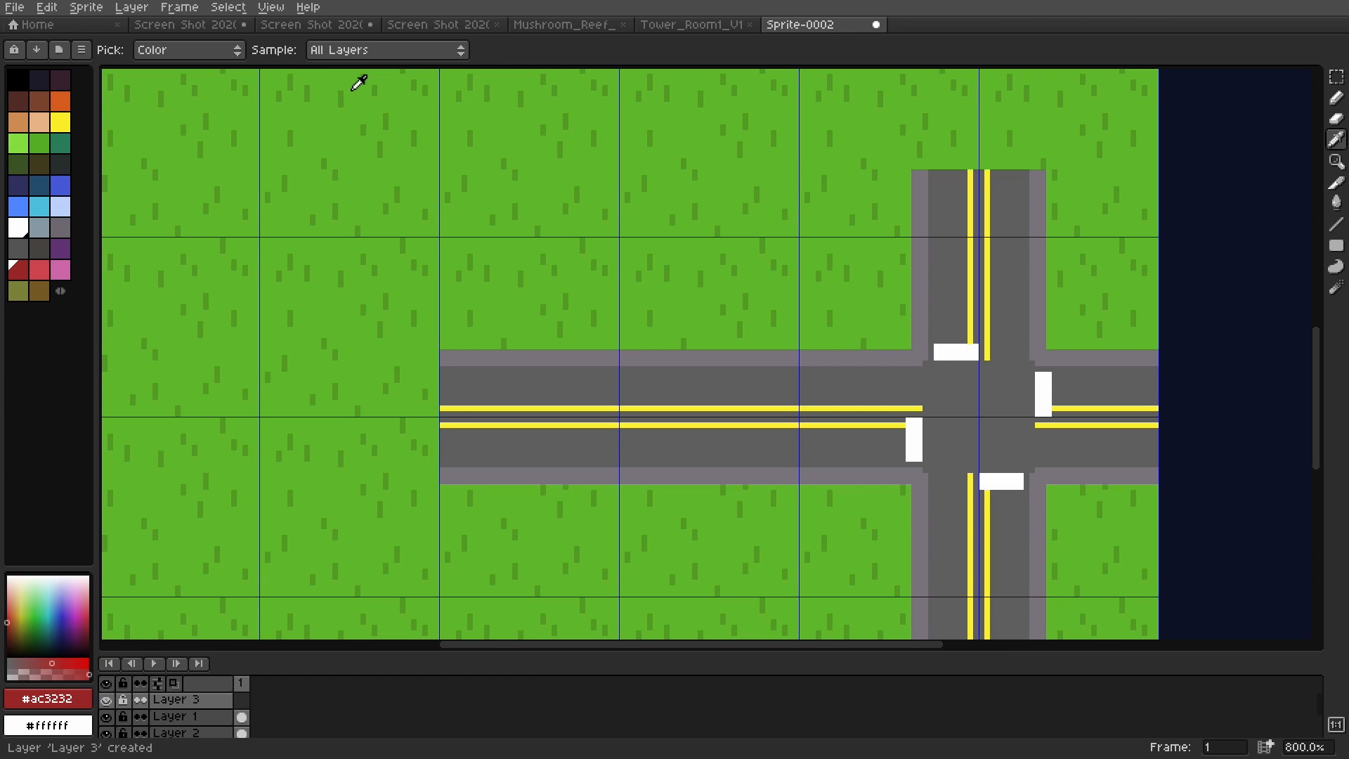
{"action": "left_click", "coordinate": [241, 699]}
Draw a filled dark red rectangle about 7 by 4 px in the upper lane of the horizontal road, west of the crossing.
{"action": "scroll", "coordinate": [667, 480], "scroll_direction": "up", "scroll_amount": 2}
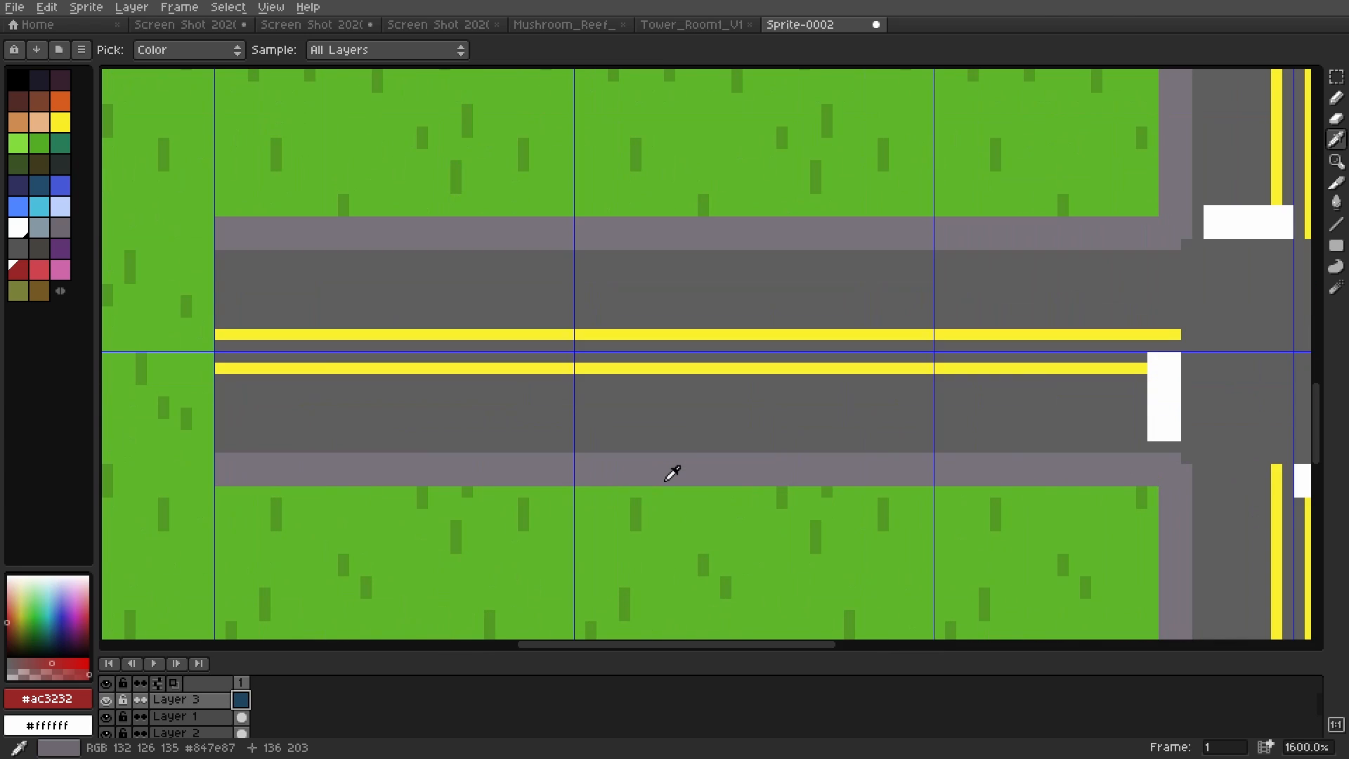
{"action": "scroll", "coordinate": [676, 474], "scroll_direction": "up", "scroll_amount": 3}
{"action": "left_click", "coordinate": [1337, 245]}
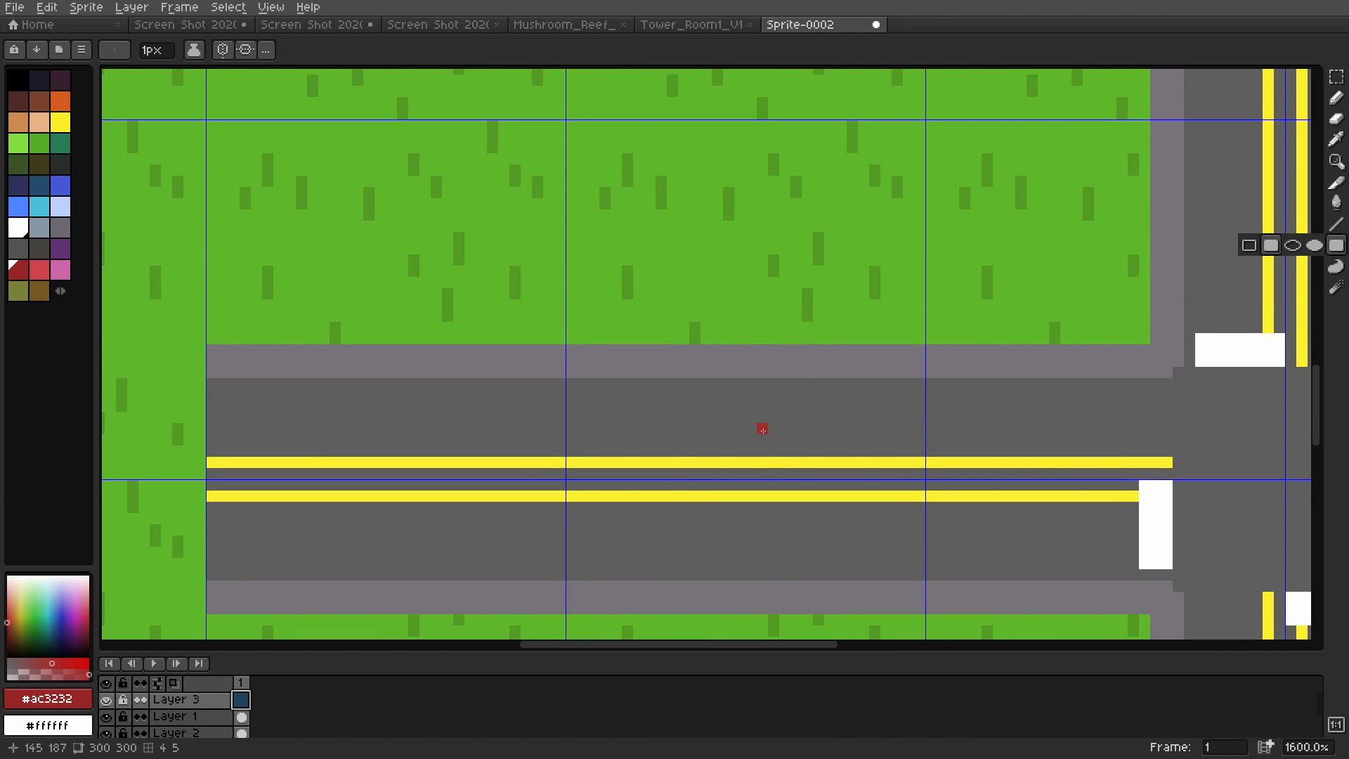
{"action": "left_click_drag", "start_coordinate": [819, 429], "coordinate": [749, 392]}
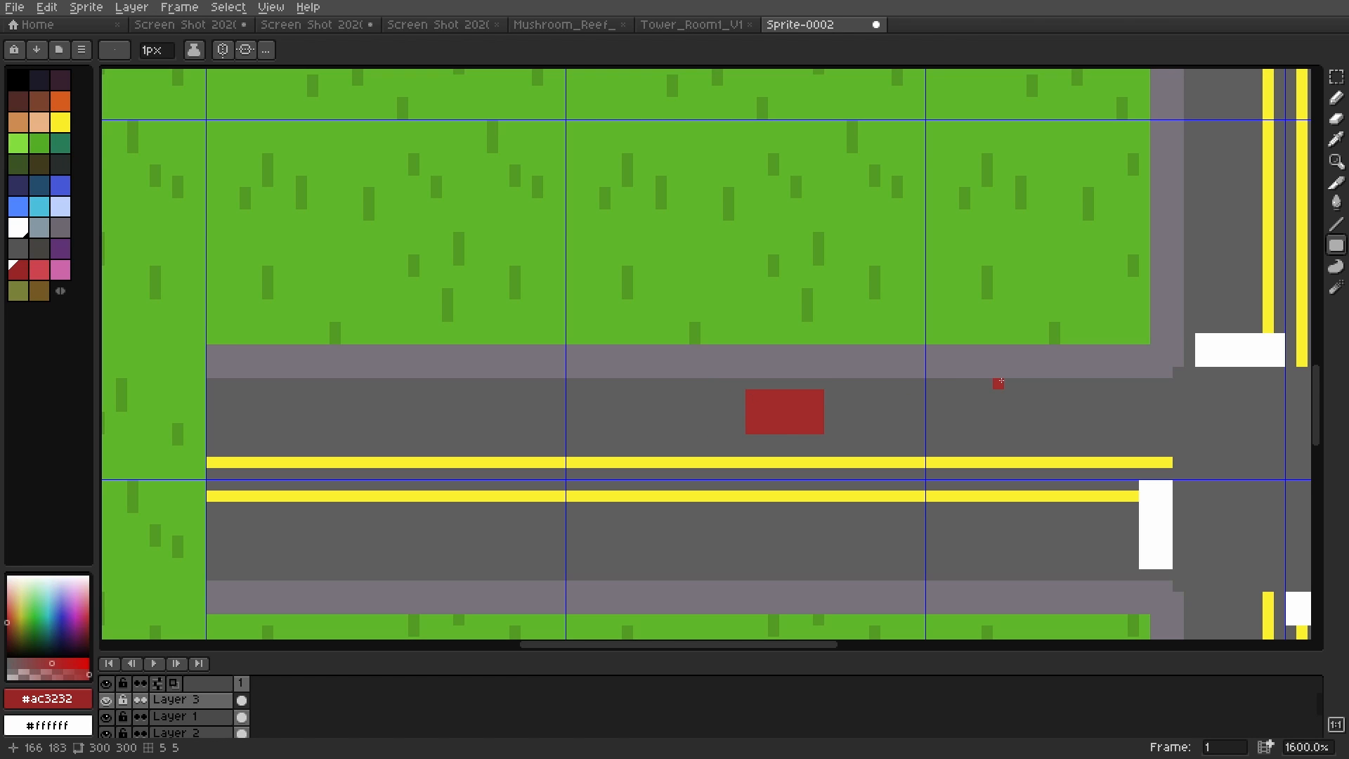
Select the red rectangle and move it up 2 px so it overlaps the edge of the upper sidewalk.
{"action": "key", "text": "m"}
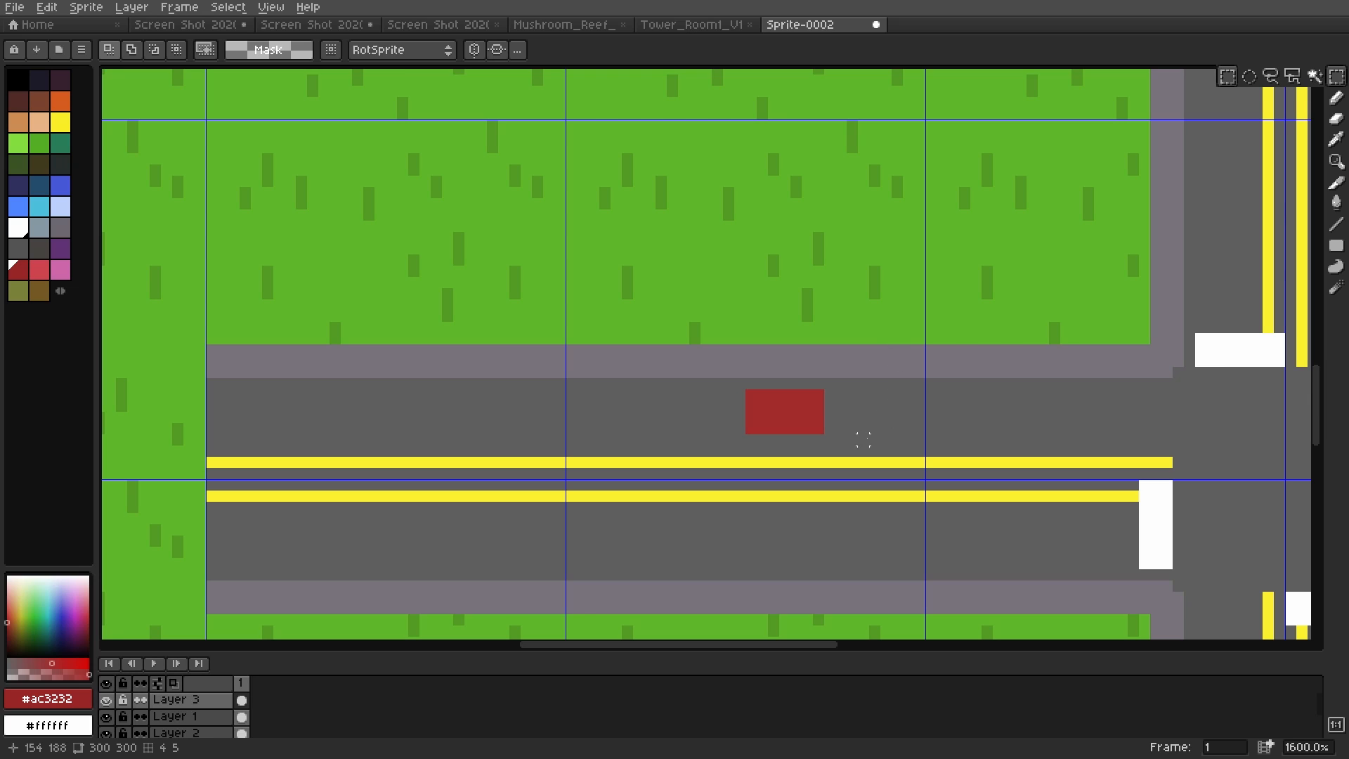
{"action": "left_click_drag", "start_coordinate": [863, 440], "coordinate": [739, 349]}
{"action": "left_click_drag", "start_coordinate": [795, 410], "coordinate": [797, 387]}
{"action": "left_click", "coordinate": [1033, 361]}
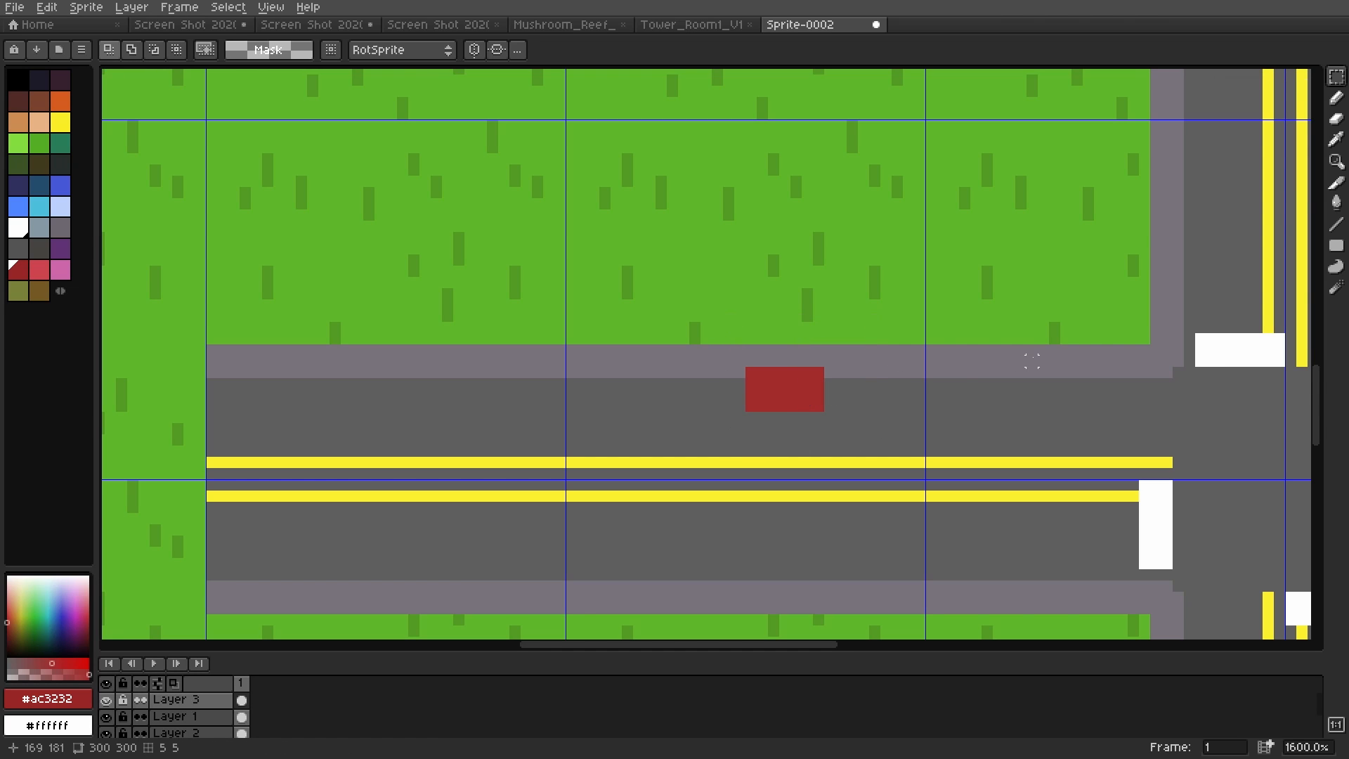
{"action": "scroll", "coordinate": [806, 442], "scroll_direction": "up", "scroll_amount": 2}
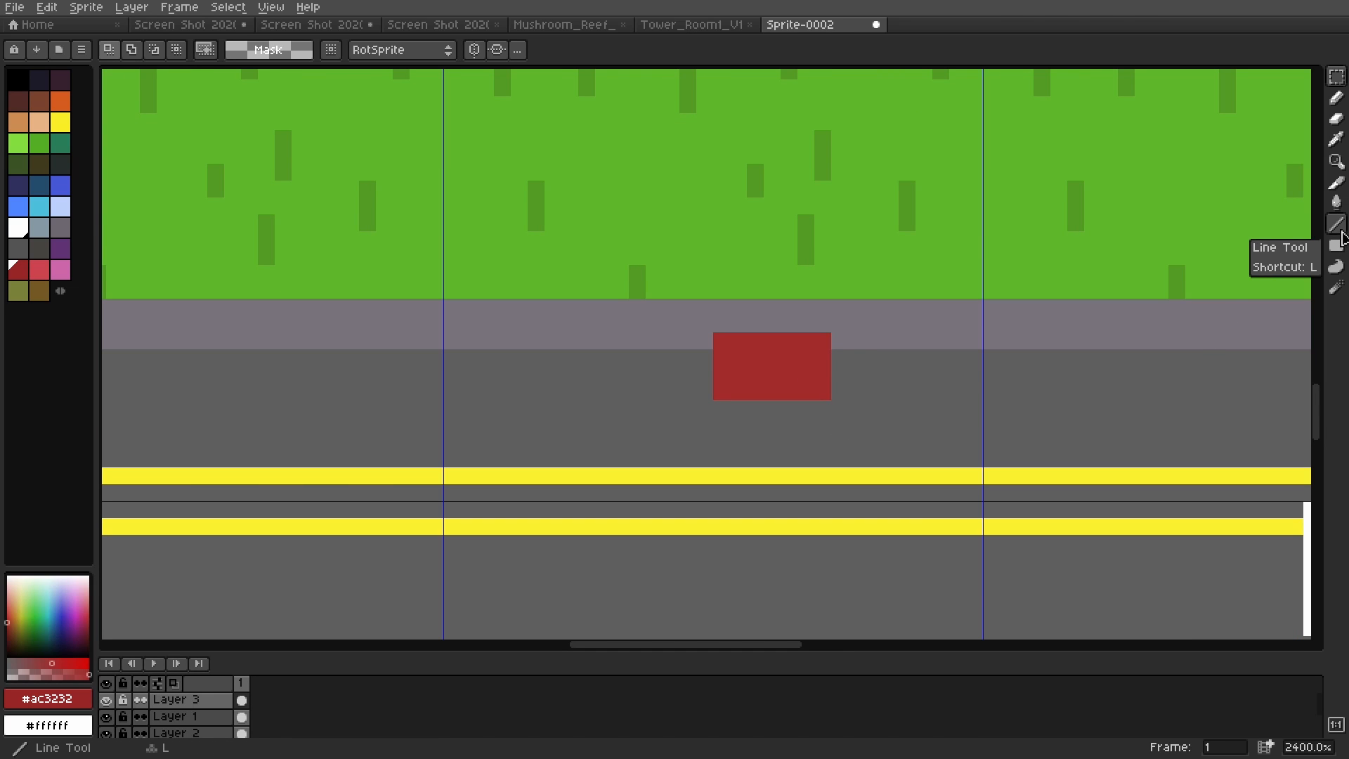
Draw 1 px dark red lines around the red rectangle to outline the car's windshield, side window and rear window below the roof.
{"action": "left_click", "coordinate": [1337, 225]}
{"action": "left_click_drag", "start_coordinate": [856, 426], "coordinate": [834, 405]}
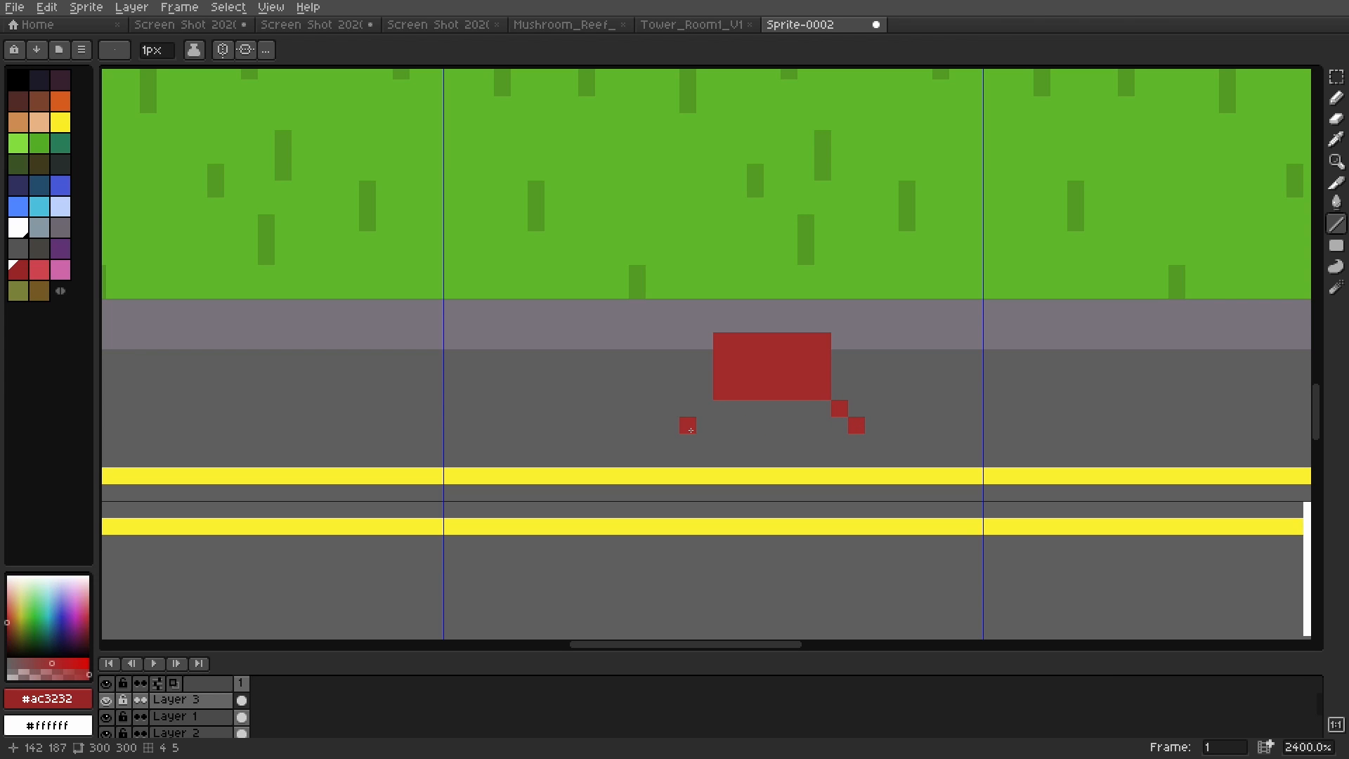
{"action": "mouse_move", "coordinate": [691, 432]}
{"action": "left_mouse_down"}
{"action": "mouse_move", "coordinate": [724, 397]}
{"action": "mouse_move", "coordinate": [713, 417]}
{"action": "mouse_move", "coordinate": [726, 409]}
{"action": "left_mouse_up"}
{"action": "mouse_move", "coordinate": [857, 442]}
{"action": "left_mouse_down"}
{"action": "mouse_move", "coordinate": [691, 443]}
{"action": "mouse_move", "coordinate": [673, 367]}
{"action": "mouse_move", "coordinate": [704, 341]}
{"action": "left_mouse_up"}
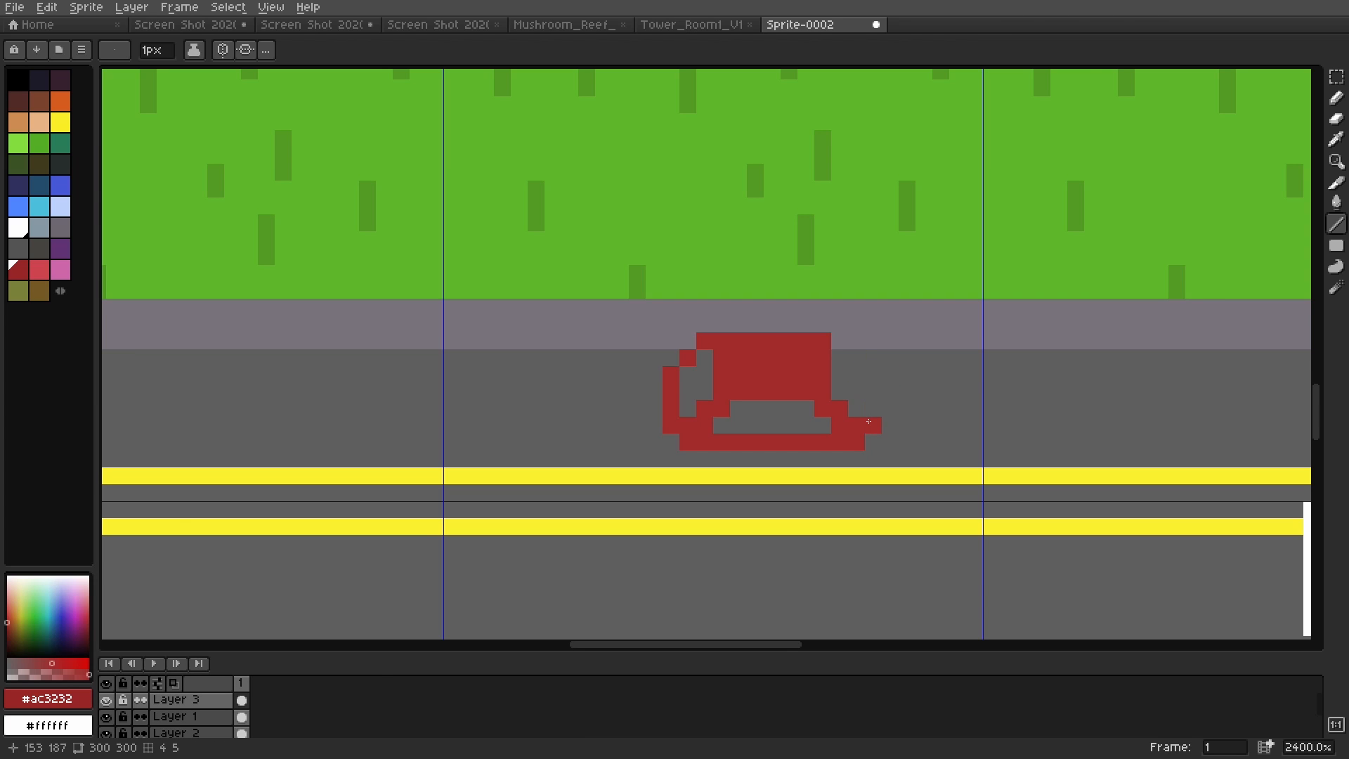
{"action": "mouse_move", "coordinate": [868, 421]}
{"action": "left_mouse_down"}
{"action": "mouse_move", "coordinate": [869, 357]}
{"action": "mouse_move", "coordinate": [870, 374]}
{"action": "mouse_move", "coordinate": [841, 343]}
{"action": "left_mouse_up"}
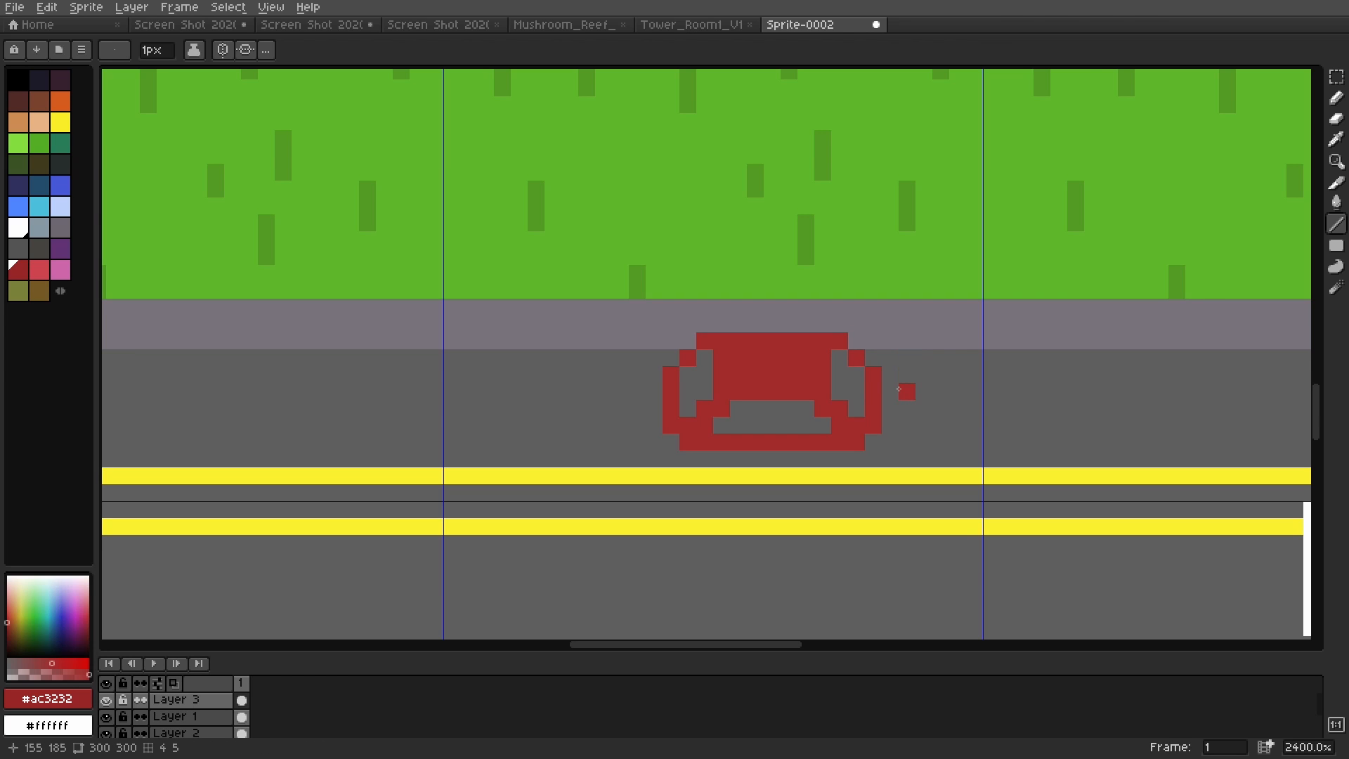
Outline box-shaped body sections on the car's east and west ends and fill both with the same dark red.
{"action": "left_click_drag", "start_coordinate": [889, 444], "coordinate": [942, 443]}
{"action": "mouse_move", "coordinate": [942, 443]}
{"action": "left_mouse_down"}
{"action": "mouse_move", "coordinate": [942, 373]}
{"action": "mouse_move", "coordinate": [892, 378]}
{"action": "left_mouse_up"}
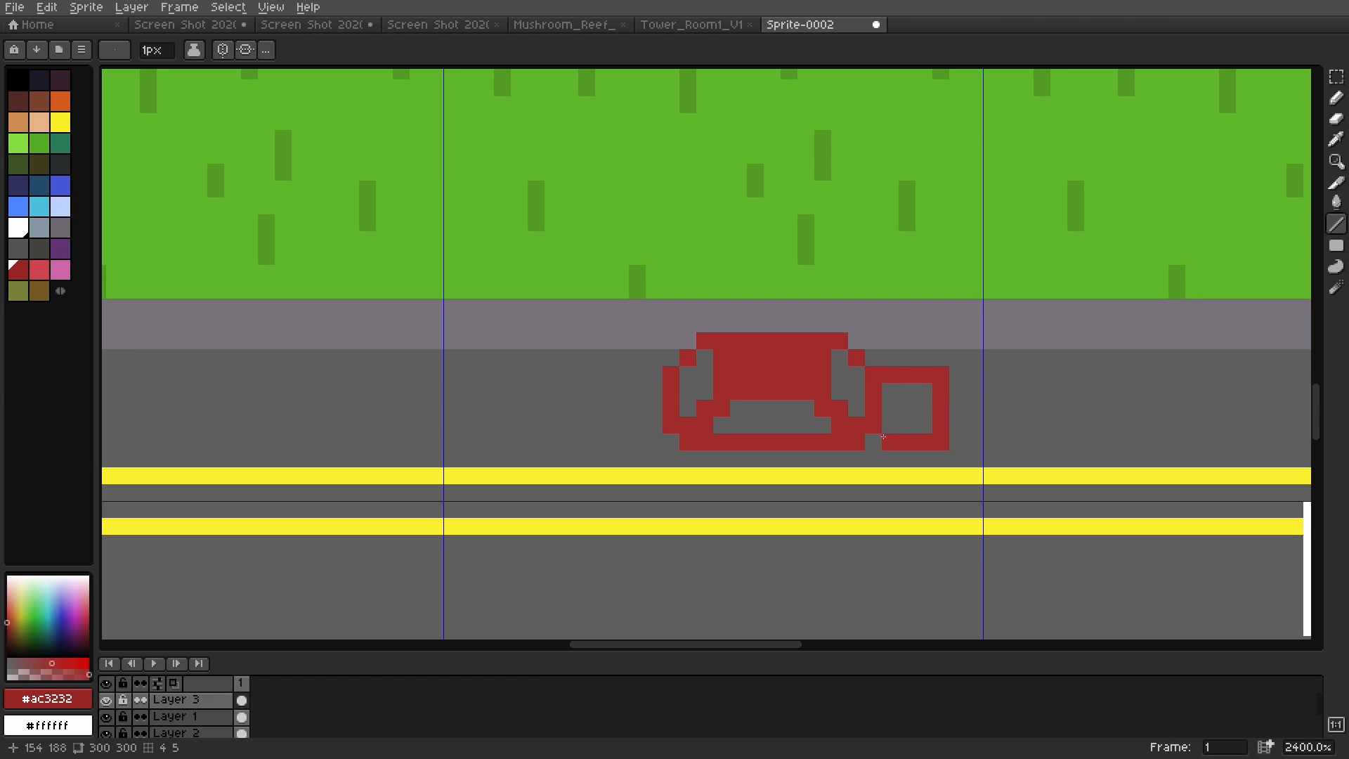
{"action": "left_click", "coordinate": [873, 443]}
{"action": "left_click_drag", "start_coordinate": [671, 436], "coordinate": [656, 375]}
{"action": "left_click", "coordinate": [1337, 202]}
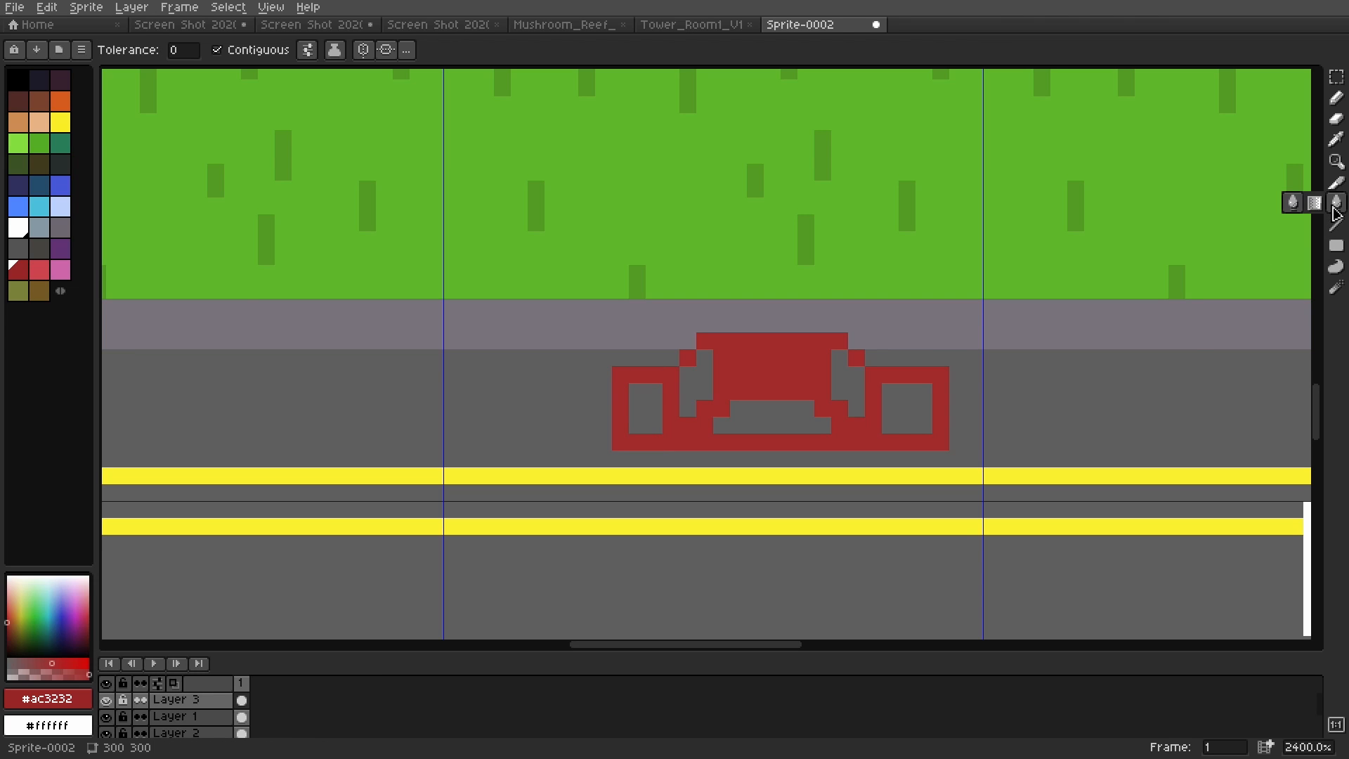
{"action": "left_click", "coordinate": [908, 408]}
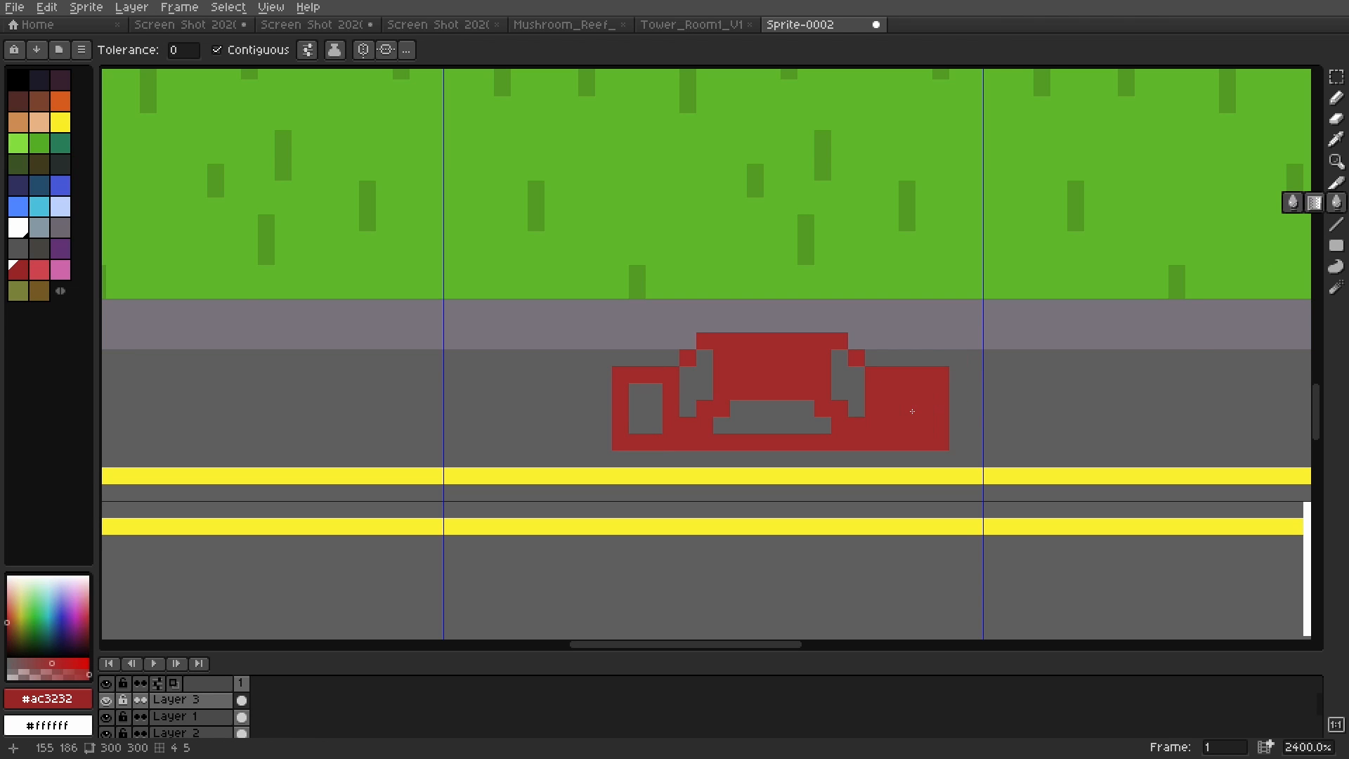
{"action": "left_click", "coordinate": [653, 408]}
Select the whole car and move it up 2 px, then deselect it.
{"action": "left_click", "coordinate": [1337, 75]}
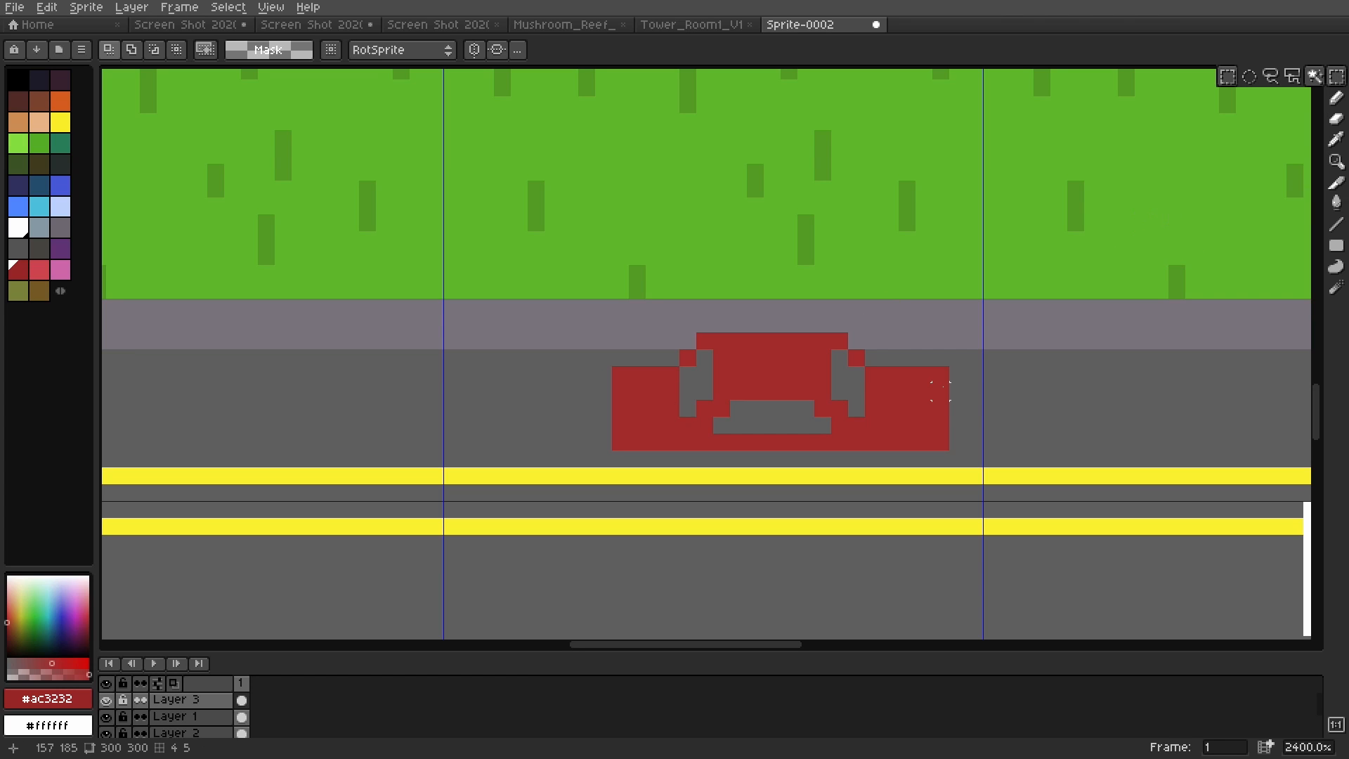
{"action": "left_click_drag", "start_coordinate": [999, 450], "coordinate": [511, 248]}
{"action": "left_click_drag", "start_coordinate": [632, 336], "coordinate": [630, 303]}
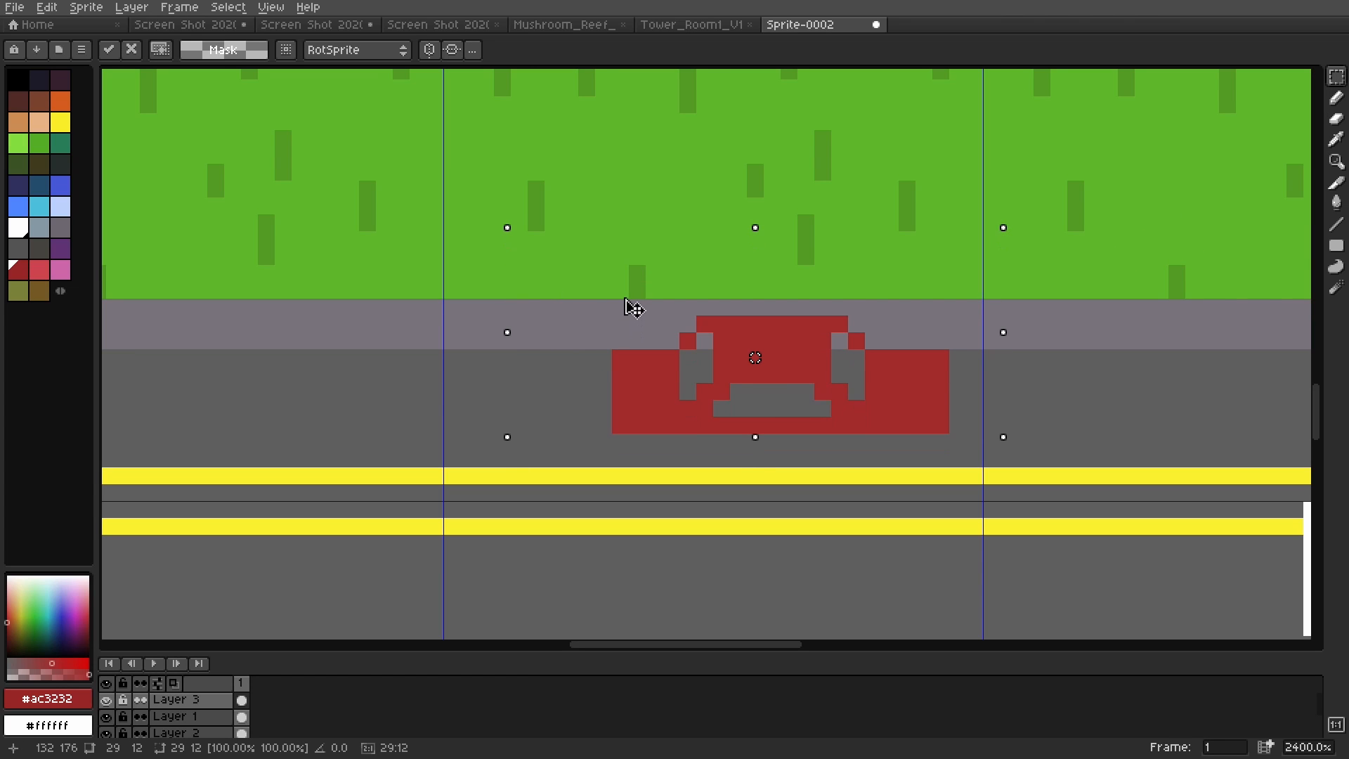
{"action": "left_click", "coordinate": [1059, 407]}
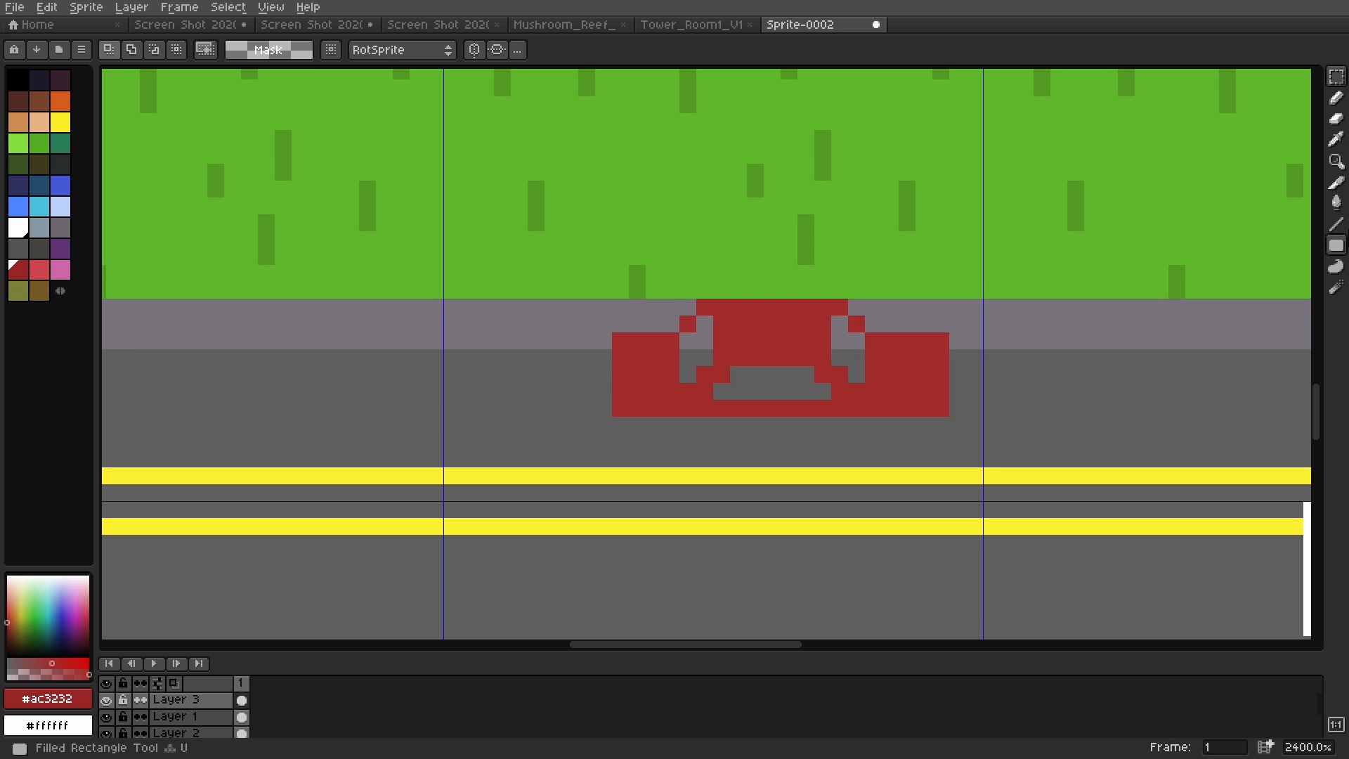
Darken the drawing red to HSV 0°, 70, 55 and draw a filled 20 by 2 px strip along the car's lower edge.
{"action": "left_click", "coordinate": [1336, 246]}
{"action": "left_click", "coordinate": [1005, 344]}
{"action": "key", "text": "ctrl+z"}
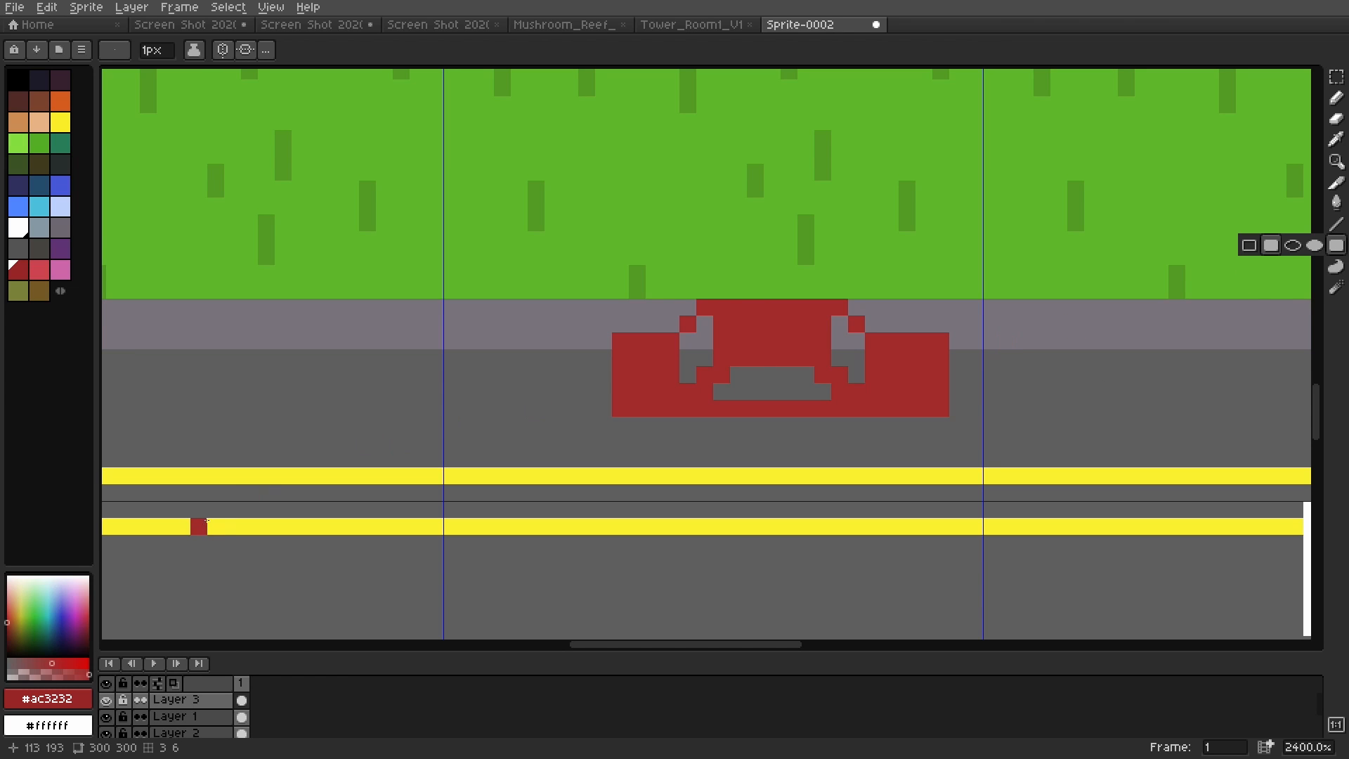
{"action": "left_click", "coordinate": [48, 698]}
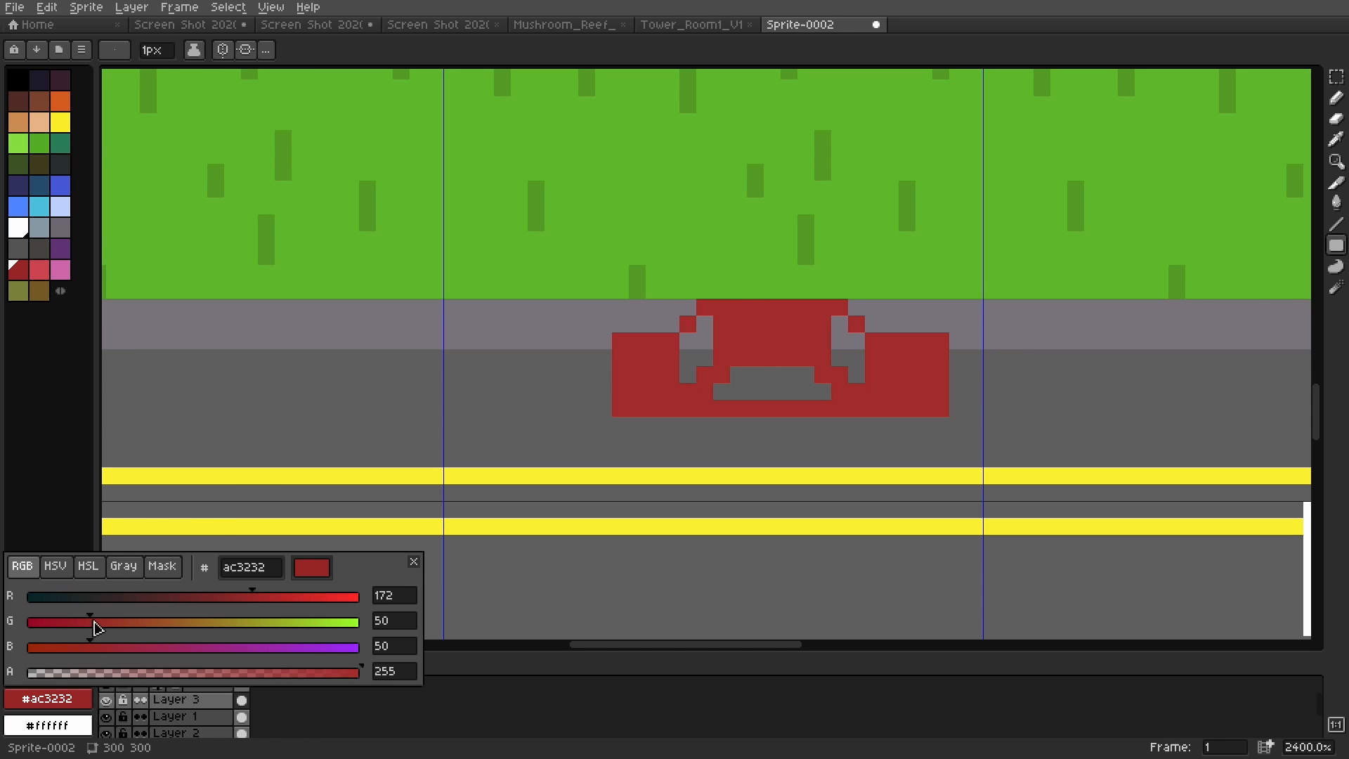
{"action": "left_click", "coordinate": [55, 567]}
{"action": "left_click", "coordinate": [240, 654]}
{"action": "left_click_drag", "start_coordinate": [237, 649], "coordinate": [211, 648]}
{"action": "left_click_drag", "start_coordinate": [616, 426], "coordinate": [945, 436]}
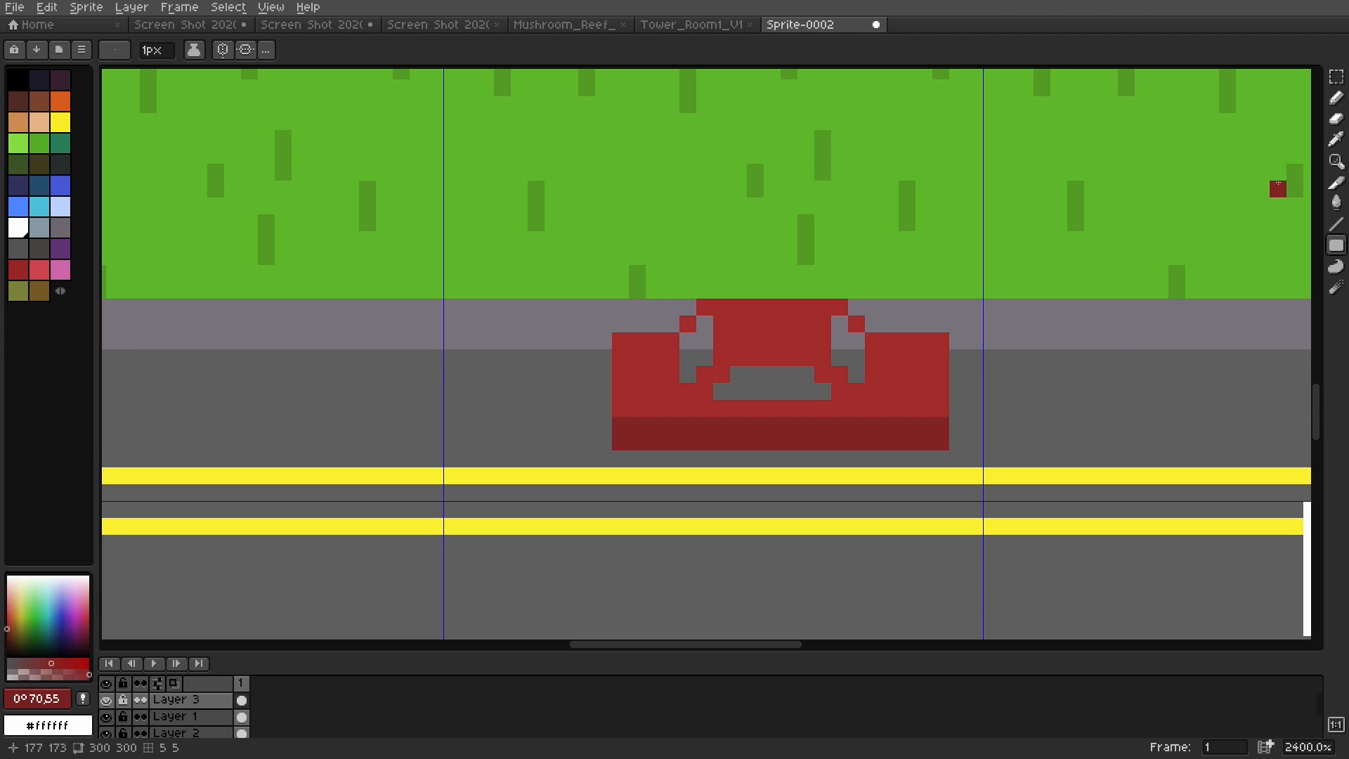
Erase one pixel at each of the four outer corners of the car body to round it.
{"action": "left_click", "coordinate": [1337, 119]}
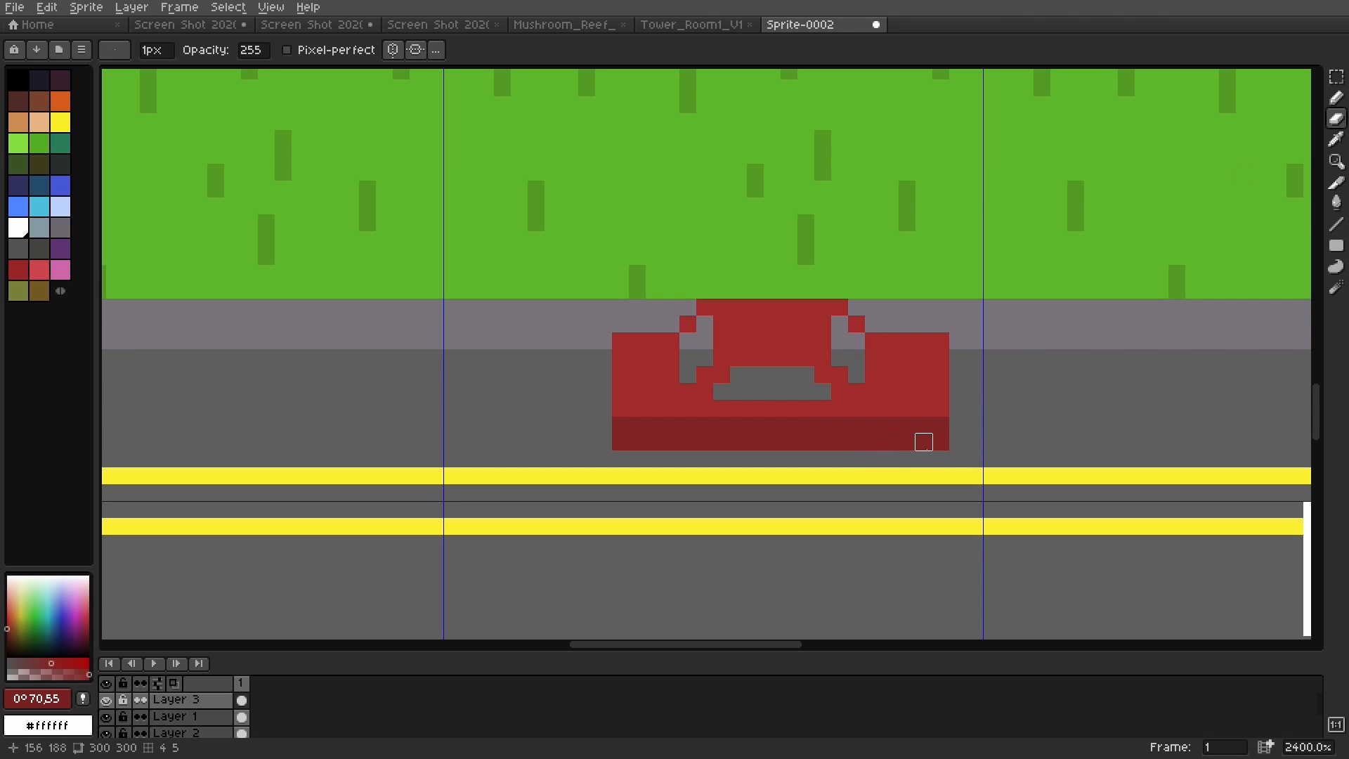
{"action": "left_click", "coordinate": [941, 442]}
{"action": "left_click", "coordinate": [621, 442]}
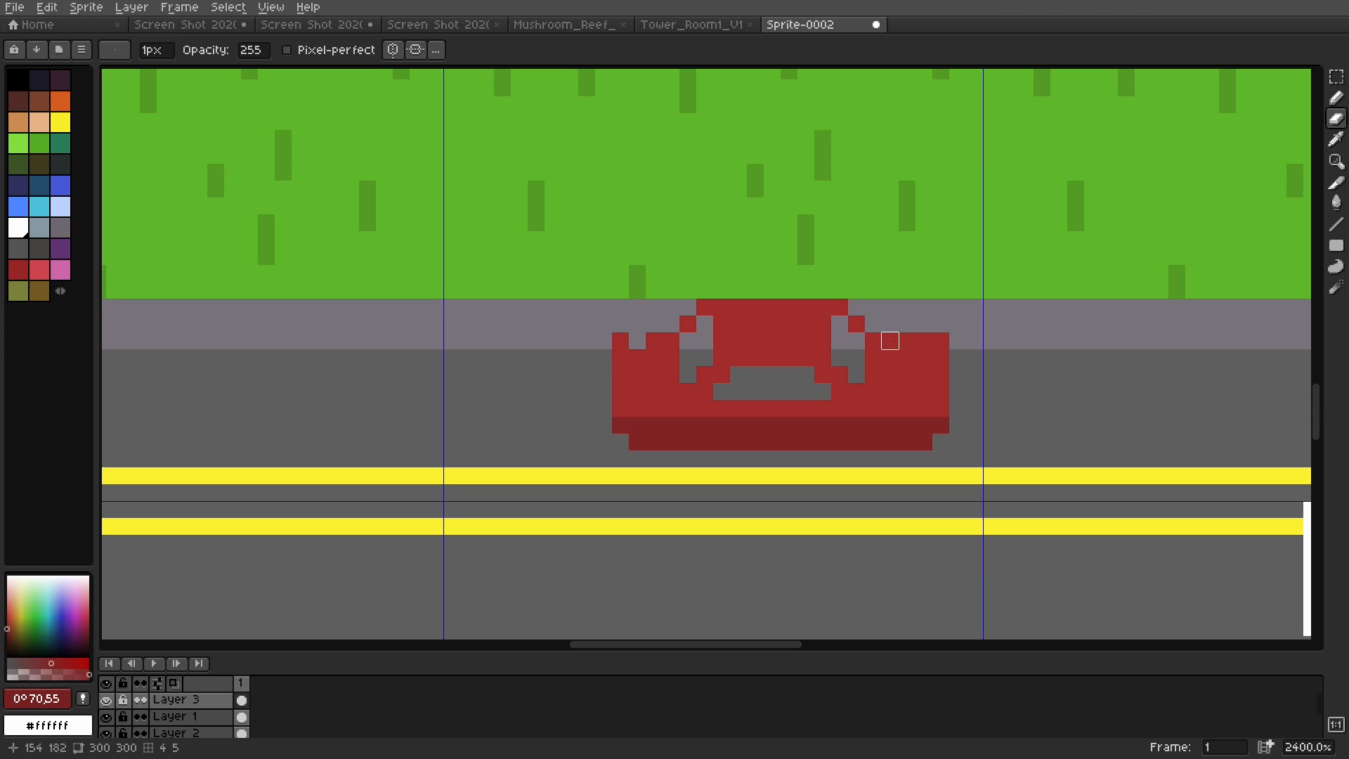
{"action": "key", "text": "ctrl+z"}
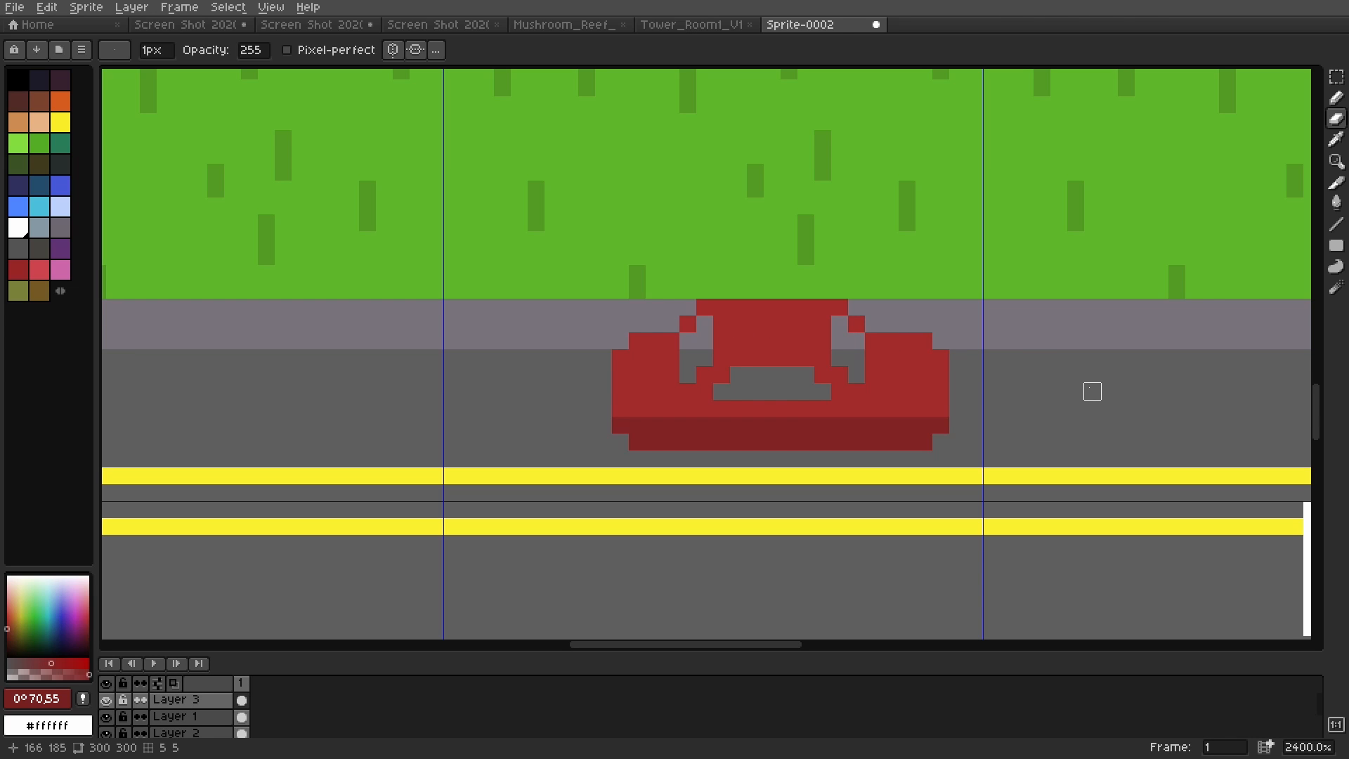
Erase two wheel openings, each 4 px wide and 1 px high, from the car's lowest pixel row.
{"action": "left_click_drag", "start_coordinate": [890, 441], "coordinate": [873, 442]}
{"action": "left_click_drag", "start_coordinate": [687, 441], "coordinate": [669, 442]}
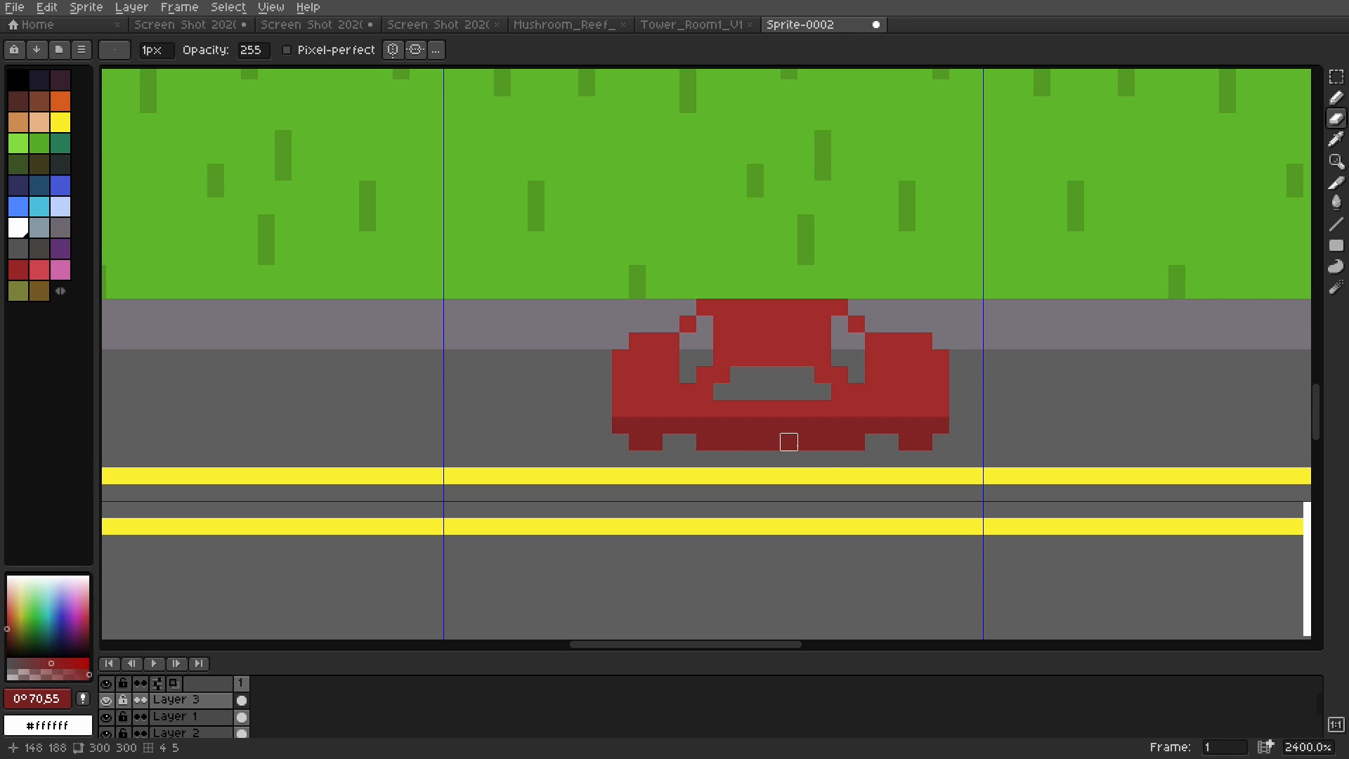
{"action": "left_click", "coordinate": [907, 441]}
{"action": "left_click_drag", "start_coordinate": [705, 441], "coordinate": [653, 441]}
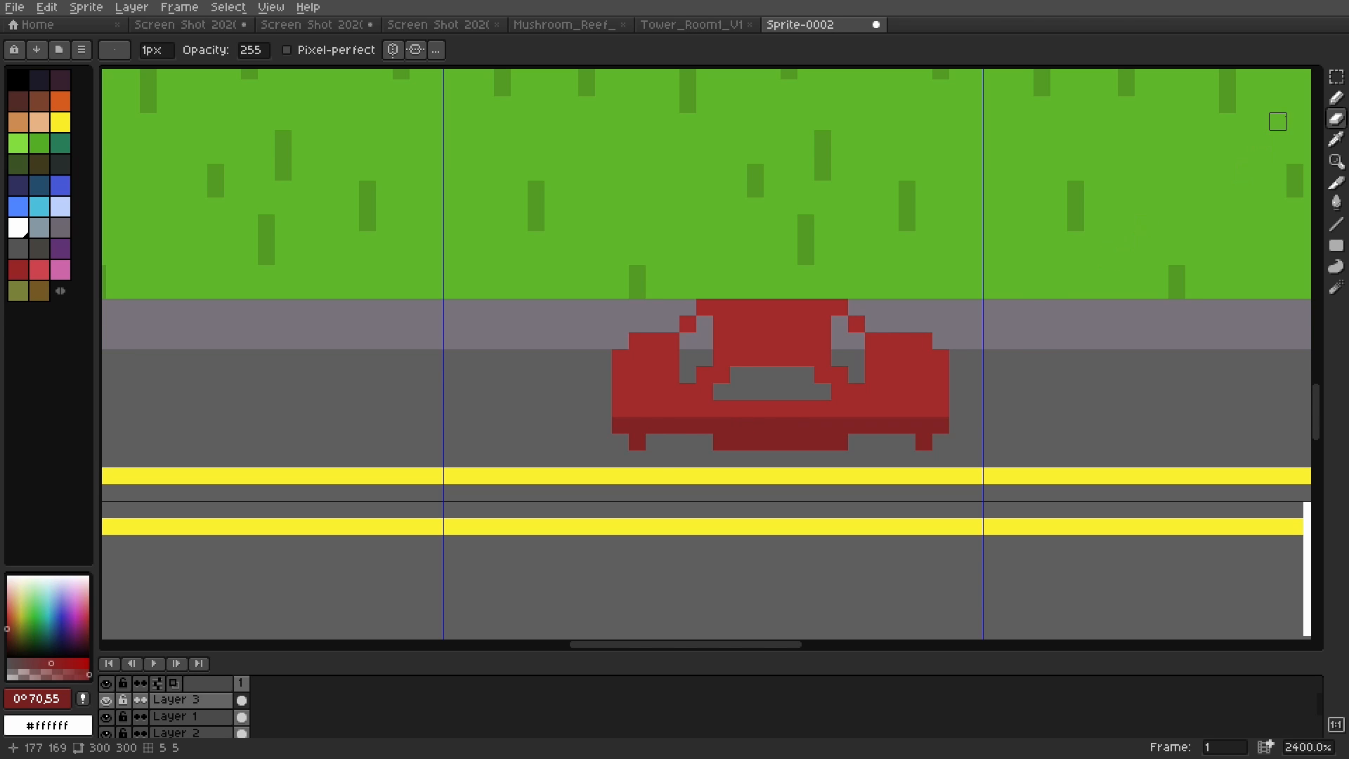
Select the whole car and move it up 1 px, then deselect it.
{"action": "key", "text": "m"}
{"action": "left_click_drag", "start_coordinate": [1008, 458], "coordinate": [527, 264]}
{"action": "left_click_drag", "start_coordinate": [600, 309], "coordinate": [599, 298]}
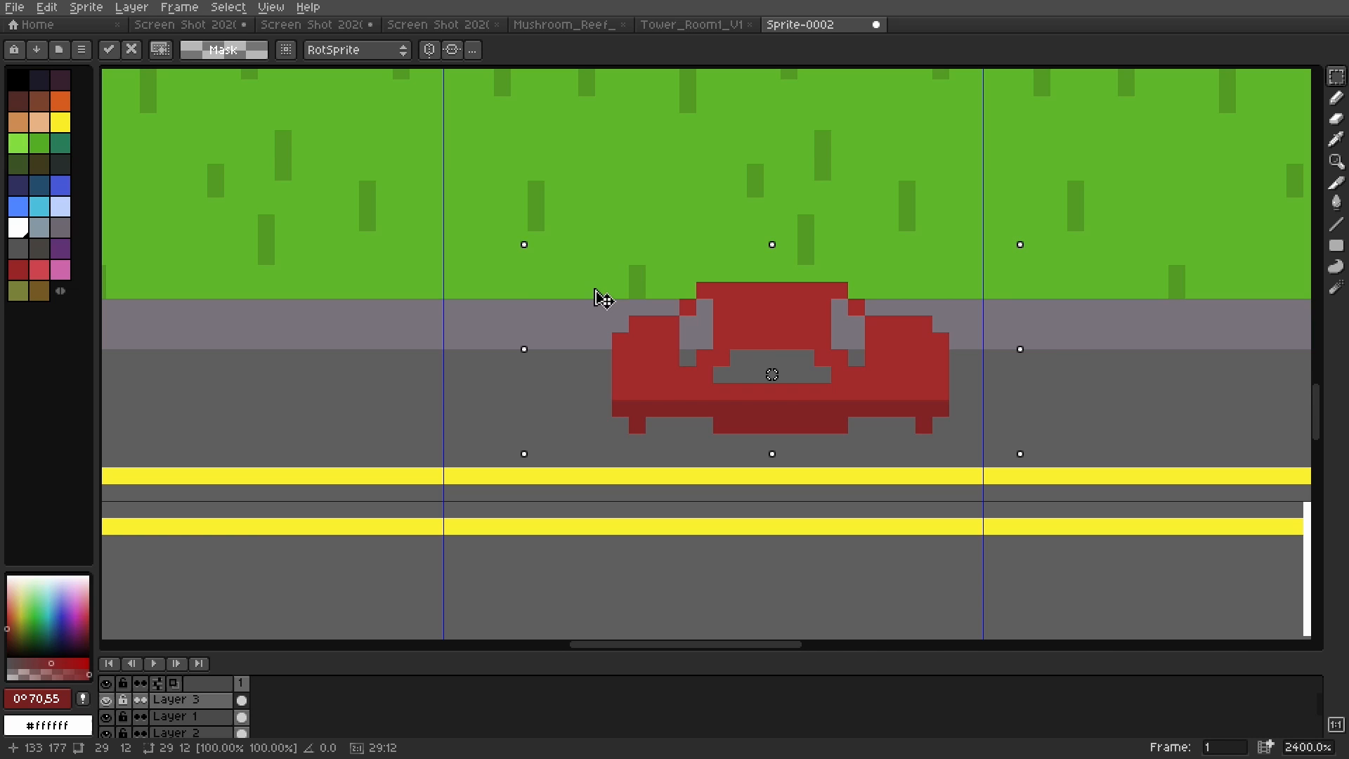
{"action": "left_click", "coordinate": [1059, 323]}
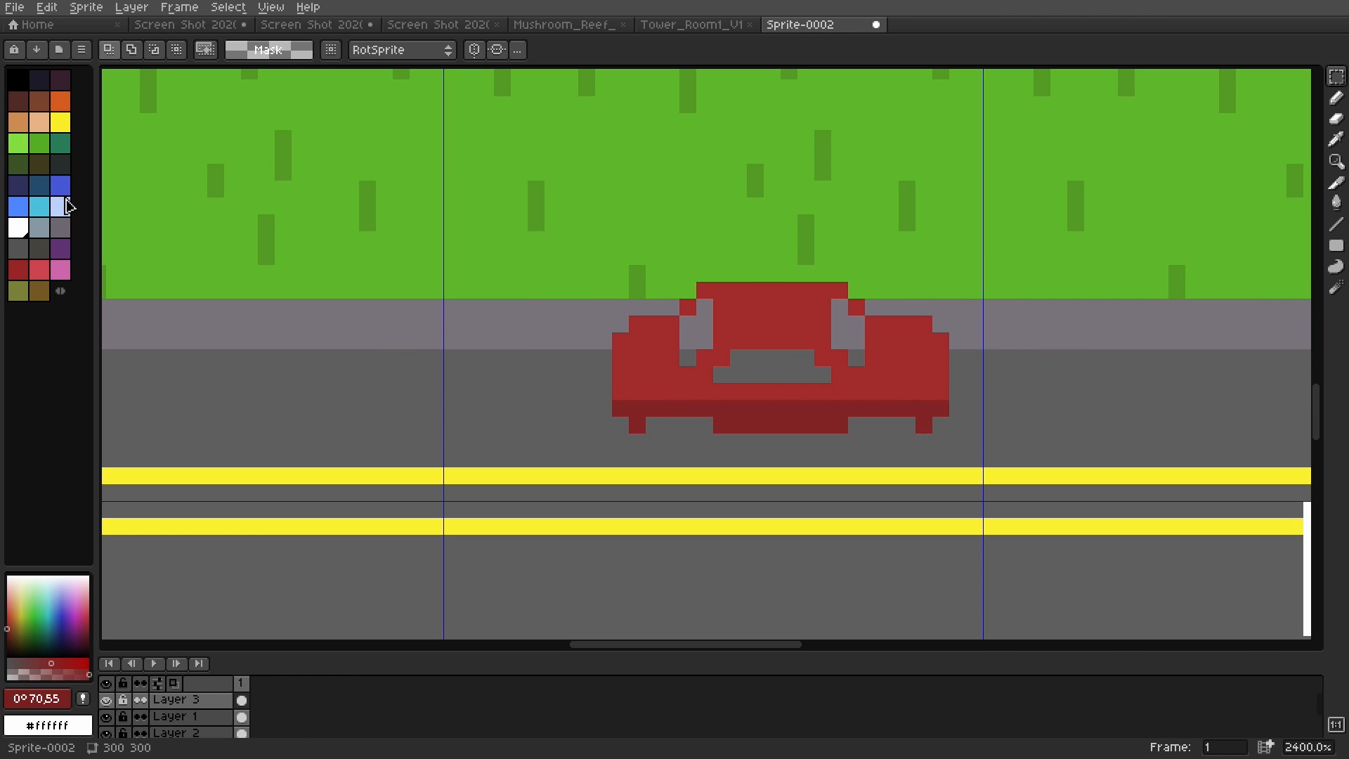
Draw two 2 by 2 px dark grey wheels in the car's wheel openings with the Filled Ellipse tool, using palette colour 25.
{"action": "left_click", "coordinate": [39, 248]}
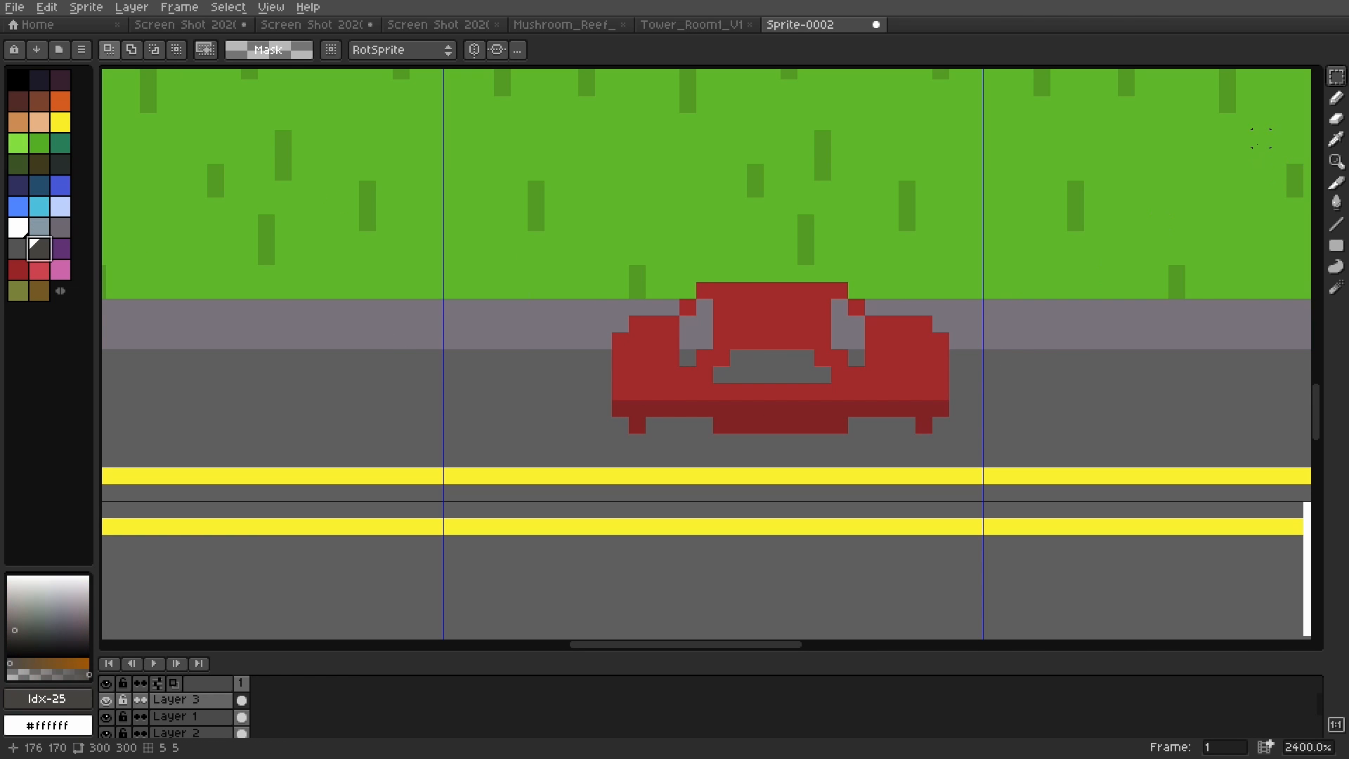
{"action": "left_click", "coordinate": [1336, 246]}
{"action": "left_click", "coordinate": [1317, 245]}
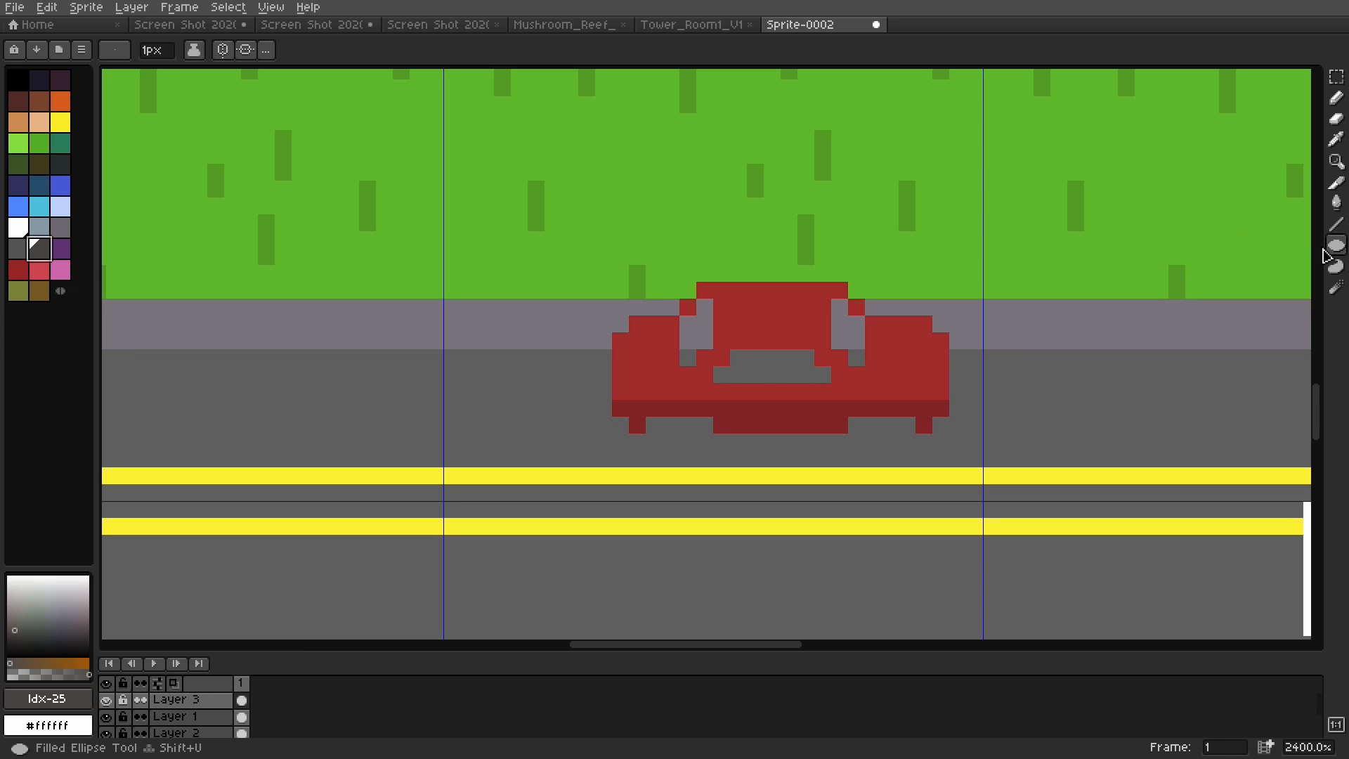
{"action": "left_click", "coordinate": [890, 440]}
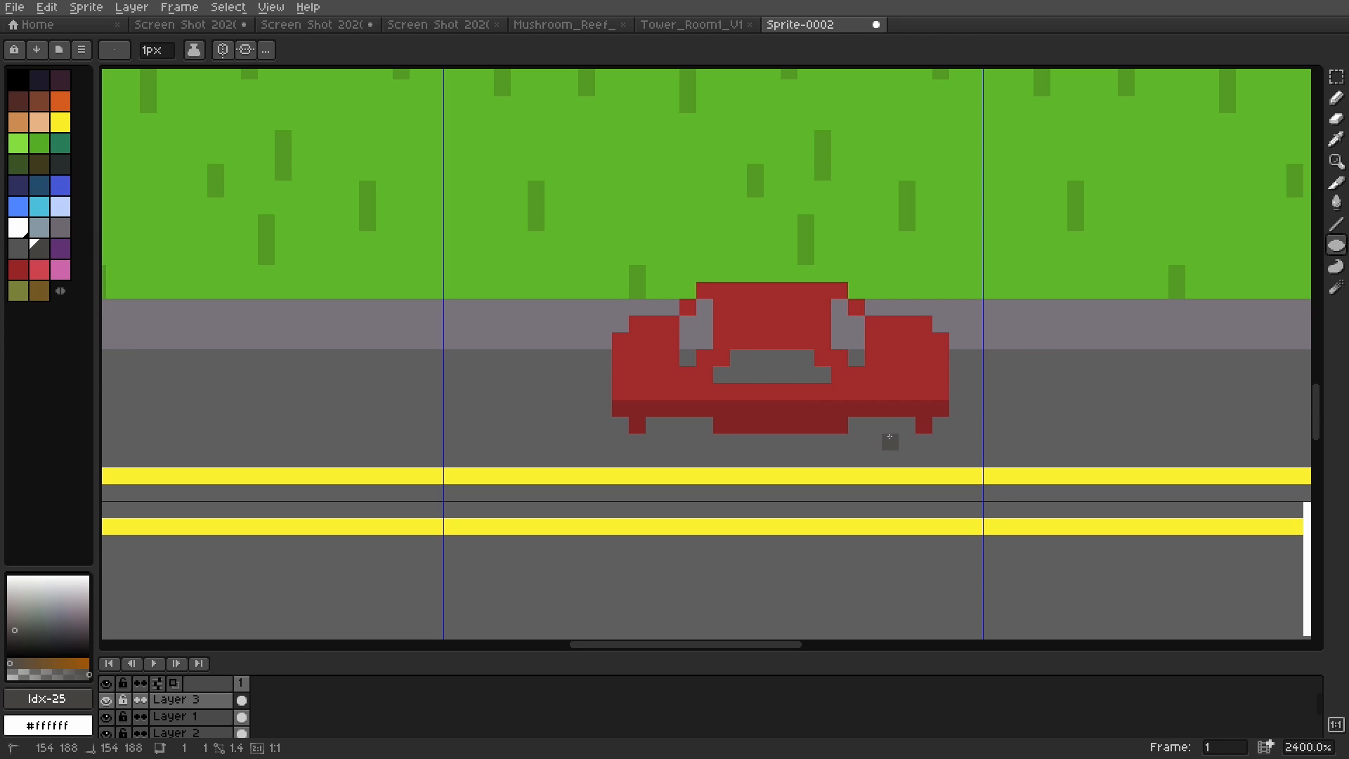
{"action": "left_click_drag", "start_coordinate": [890, 438], "coordinate": [879, 426]}
{"action": "left_click", "coordinate": [718, 443]}
{"action": "mouse_move", "coordinate": [690, 442]}
{"action": "left_mouse_down"}
{"action": "mouse_move", "coordinate": [672, 441]}
{"action": "mouse_move", "coordinate": [688, 431]}
{"action": "left_mouse_up"}
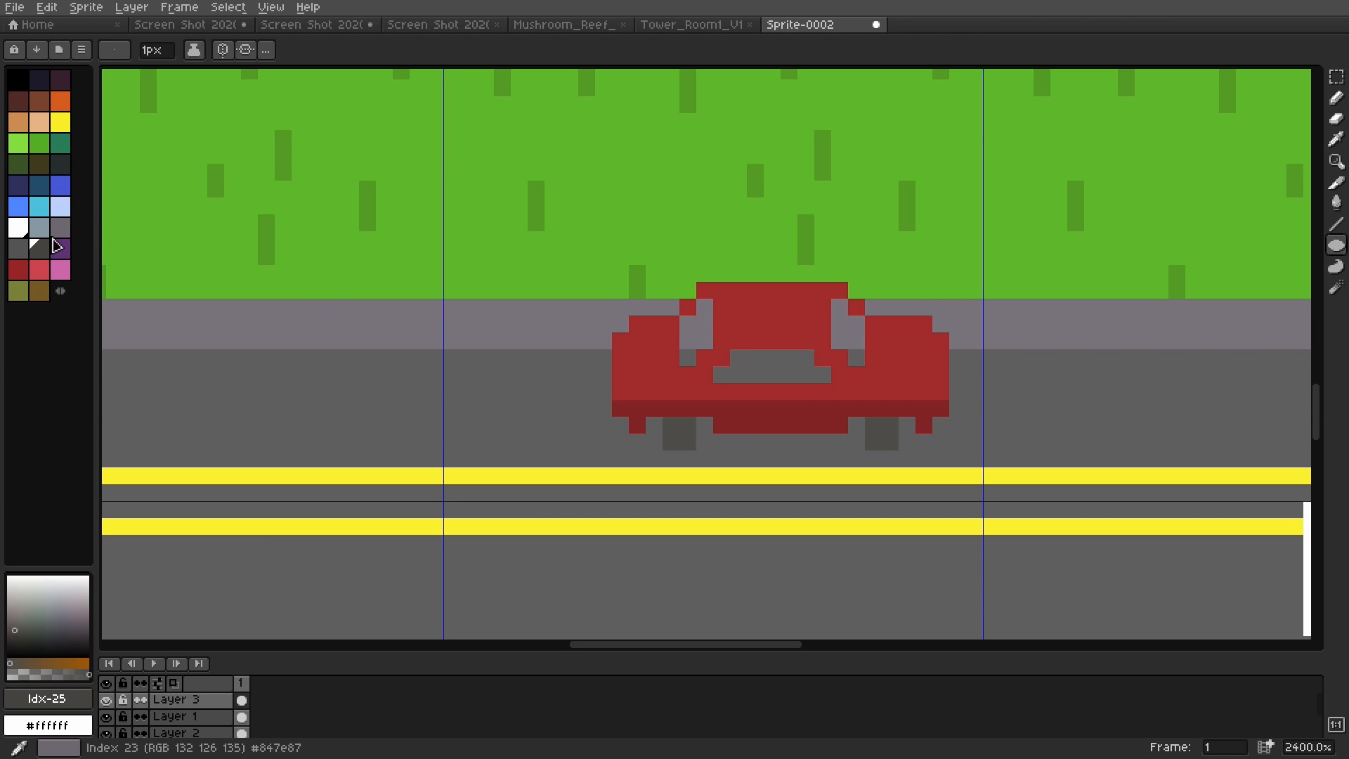
Add two single-pixel white headlights on the car's east end and two orange #df7126 tail lights on its west end.
{"action": "left_click", "coordinate": [18, 227]}
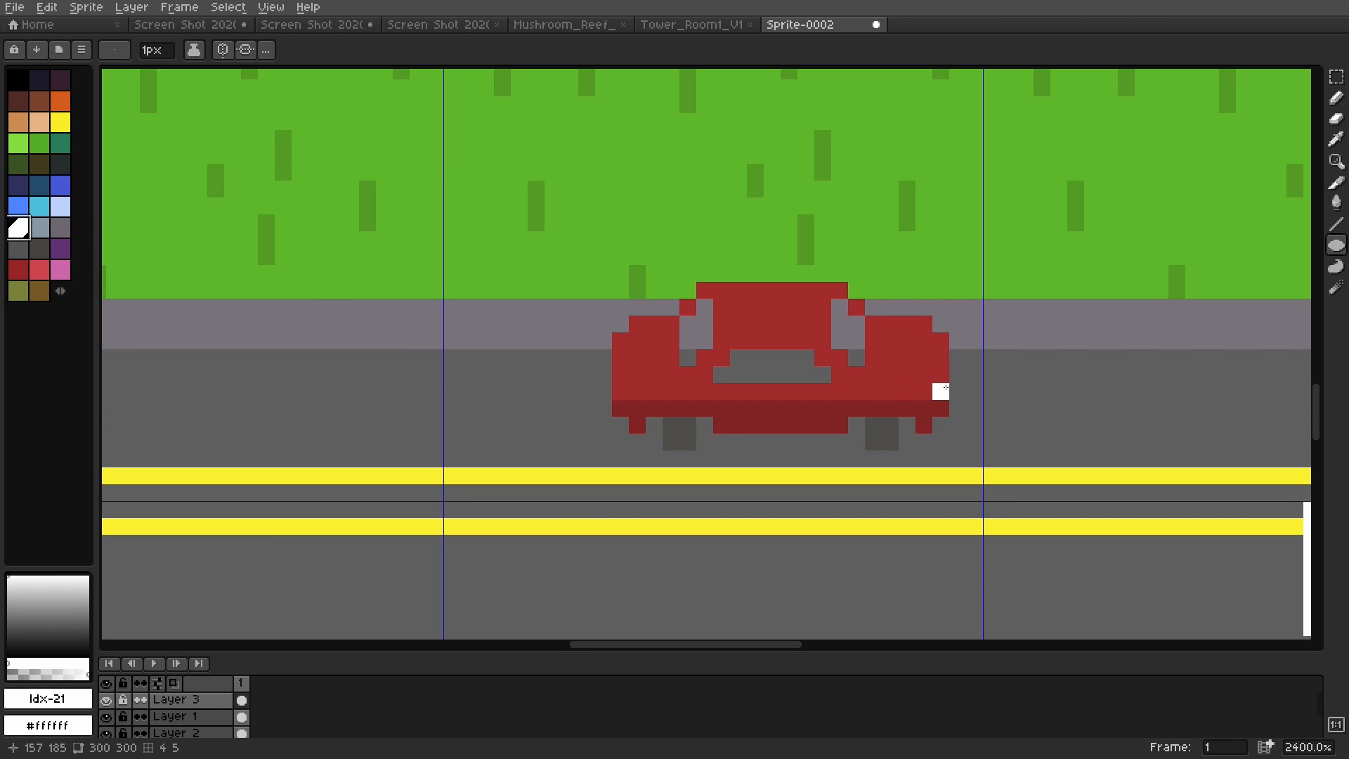
{"action": "left_click", "coordinate": [943, 391]}
{"action": "left_click", "coordinate": [942, 340]}
{"action": "left_click", "coordinate": [69, 102]}
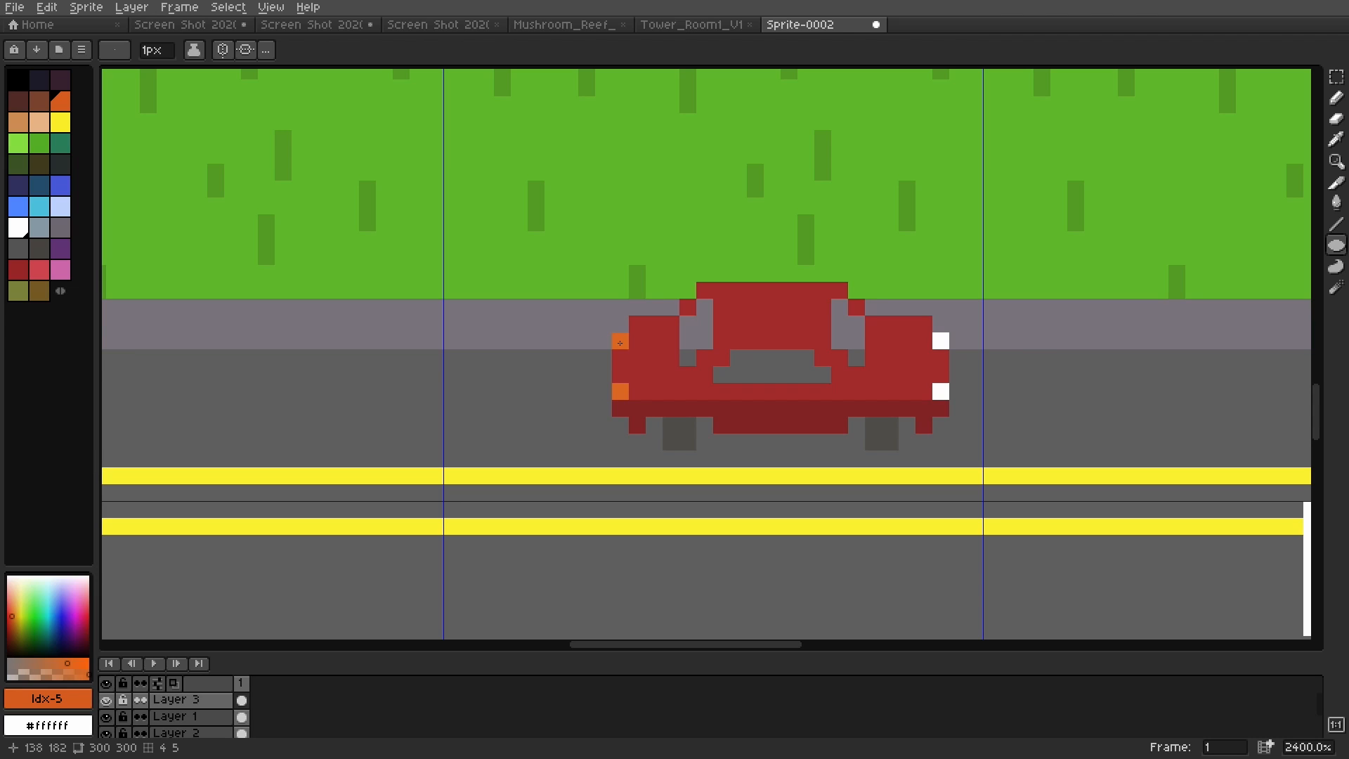
Sample the blue #5b6ee1 from the windows of the tall grey building as the drawing colour.
{"action": "scroll", "coordinate": [620, 342], "scroll_direction": "down", "scroll_amount": 6}
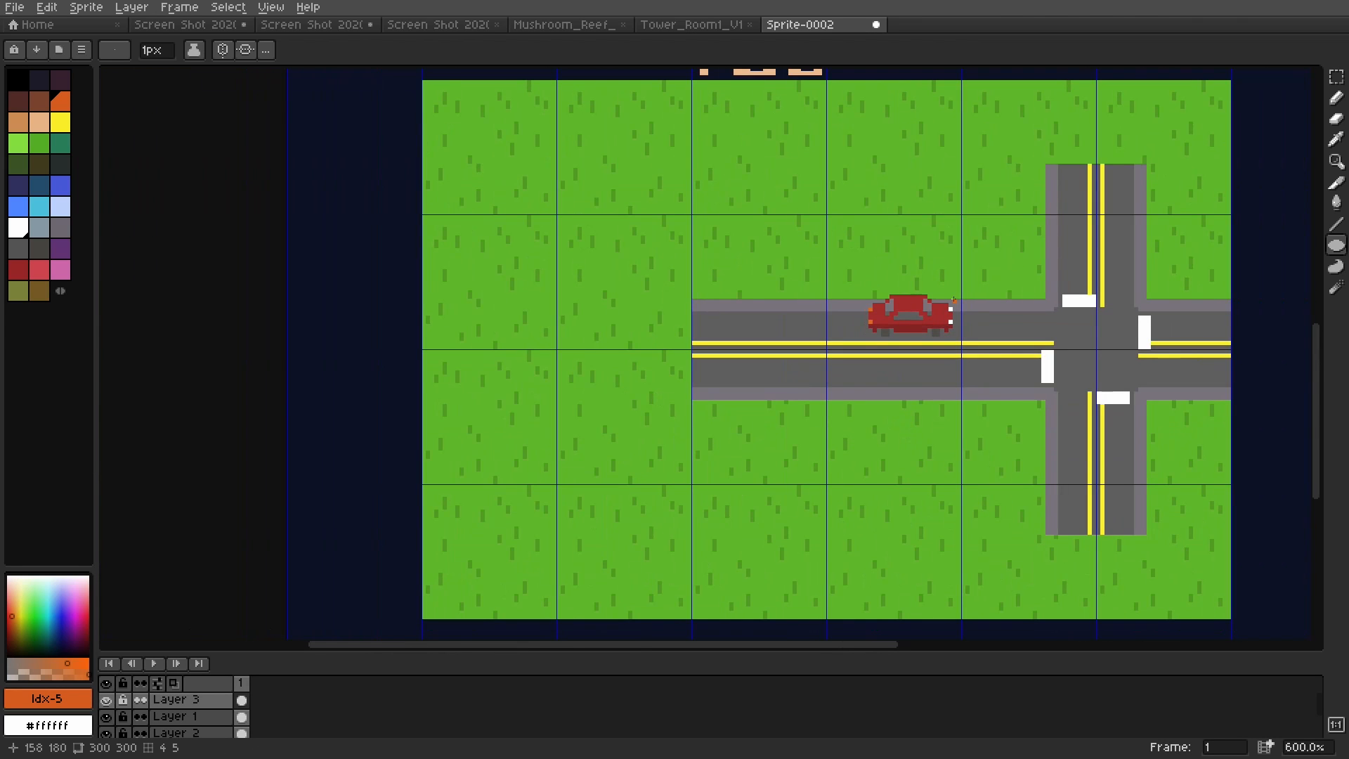
{"action": "scroll", "coordinate": [993, 280], "scroll_direction": "up", "scroll_amount": 2}
{"action": "scroll", "coordinate": [1129, 253], "scroll_direction": "up", "scroll_amount": 5}
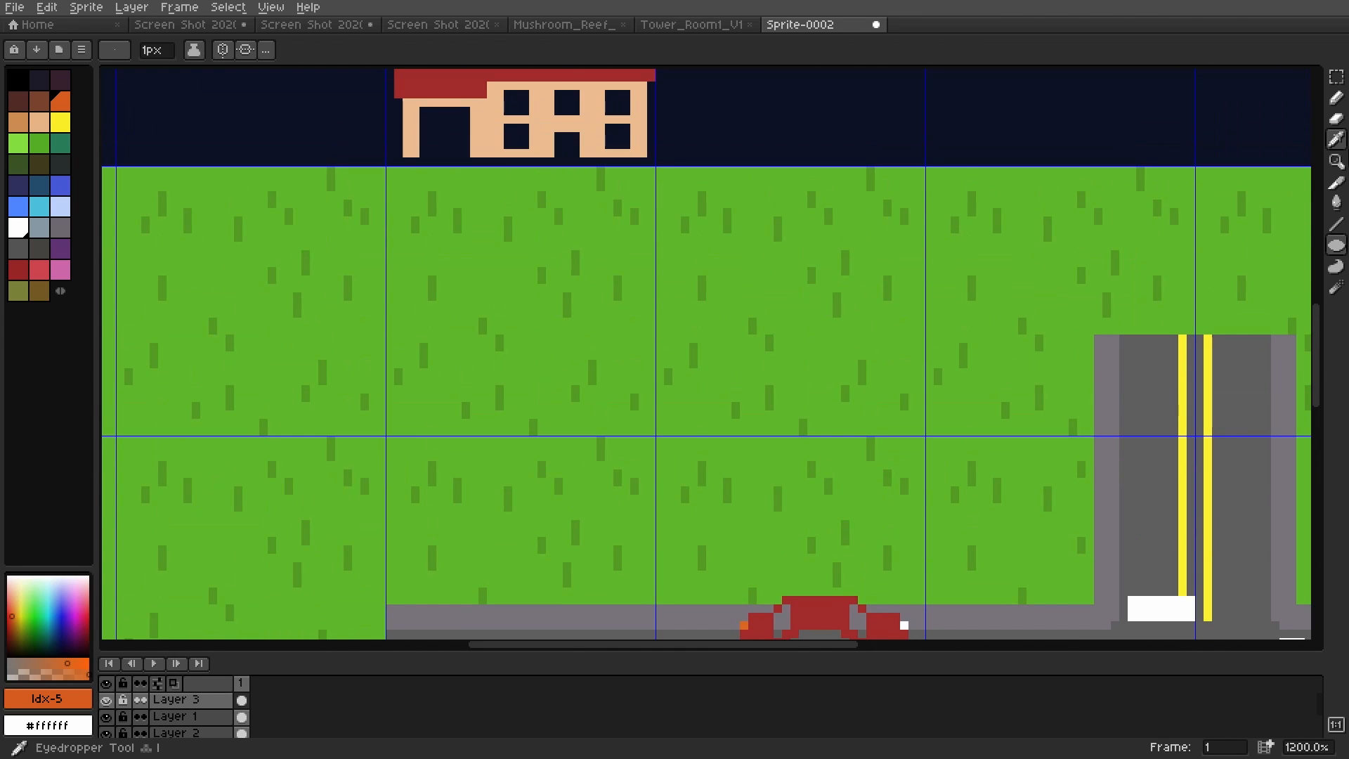
{"action": "left_click", "coordinate": [1336, 139]}
{"action": "scroll", "coordinate": [832, 229], "scroll_direction": "up", "scroll_amount": 6}
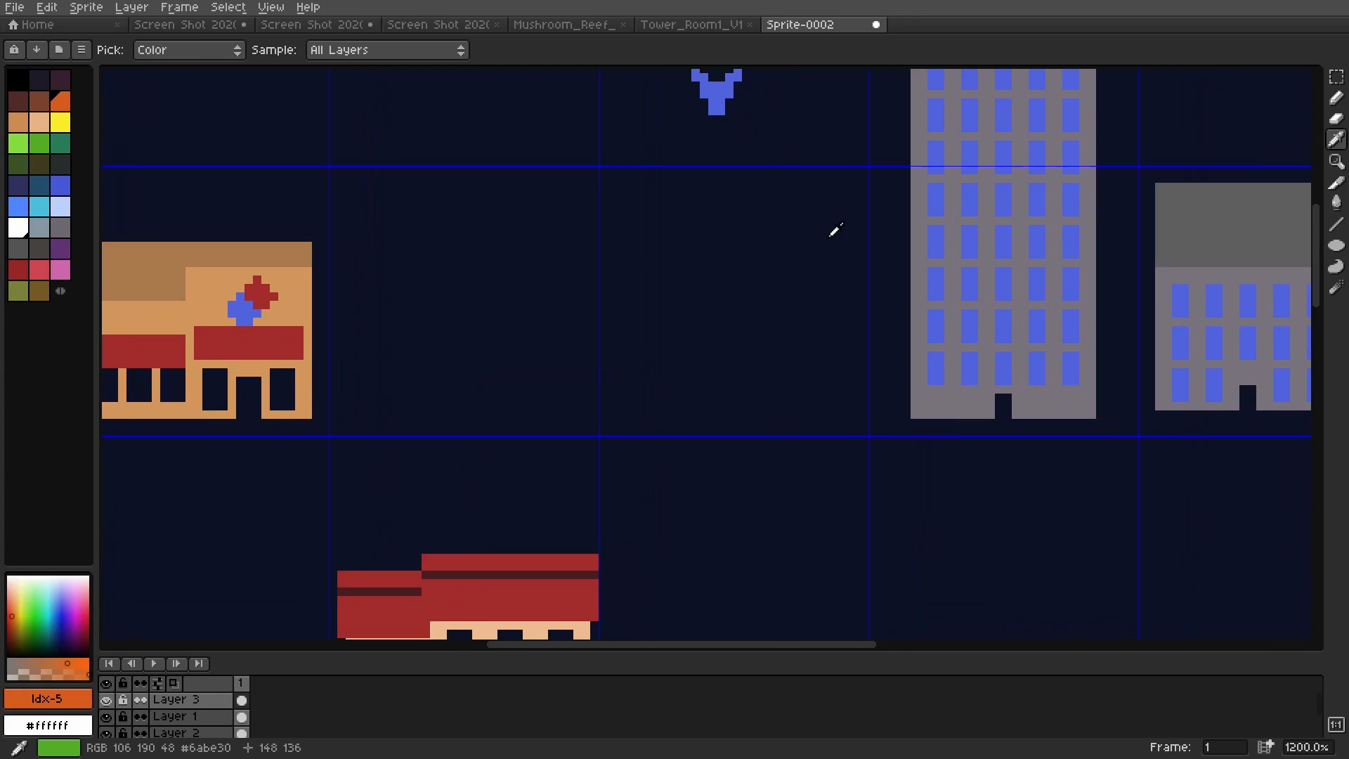
{"action": "left_click", "coordinate": [940, 267]}
{"action": "scroll", "coordinate": [958, 431], "scroll_direction": "down", "scroll_amount": 8}
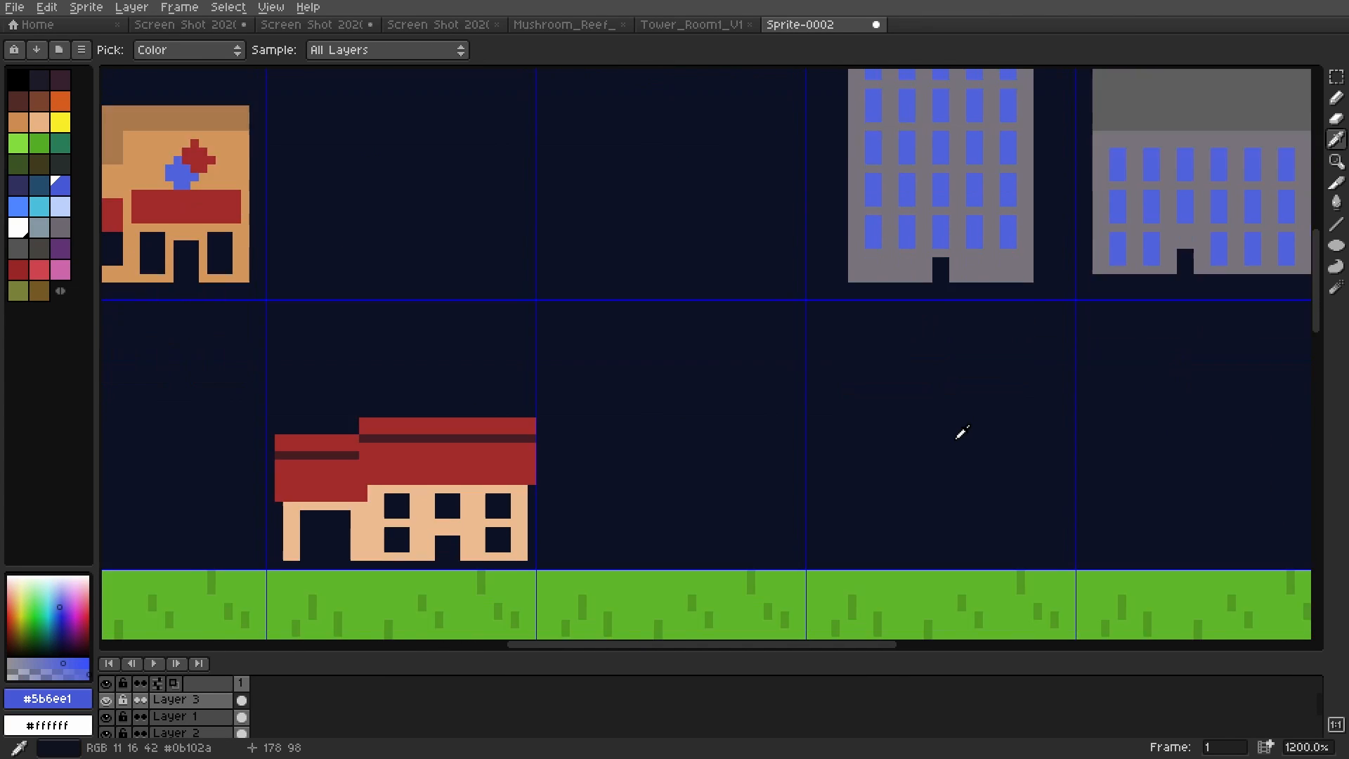
{"action": "scroll", "coordinate": [918, 452], "scroll_direction": "down", "scroll_amount": 2}
{"action": "scroll", "coordinate": [910, 458], "scroll_direction": "up", "scroll_amount": 4}
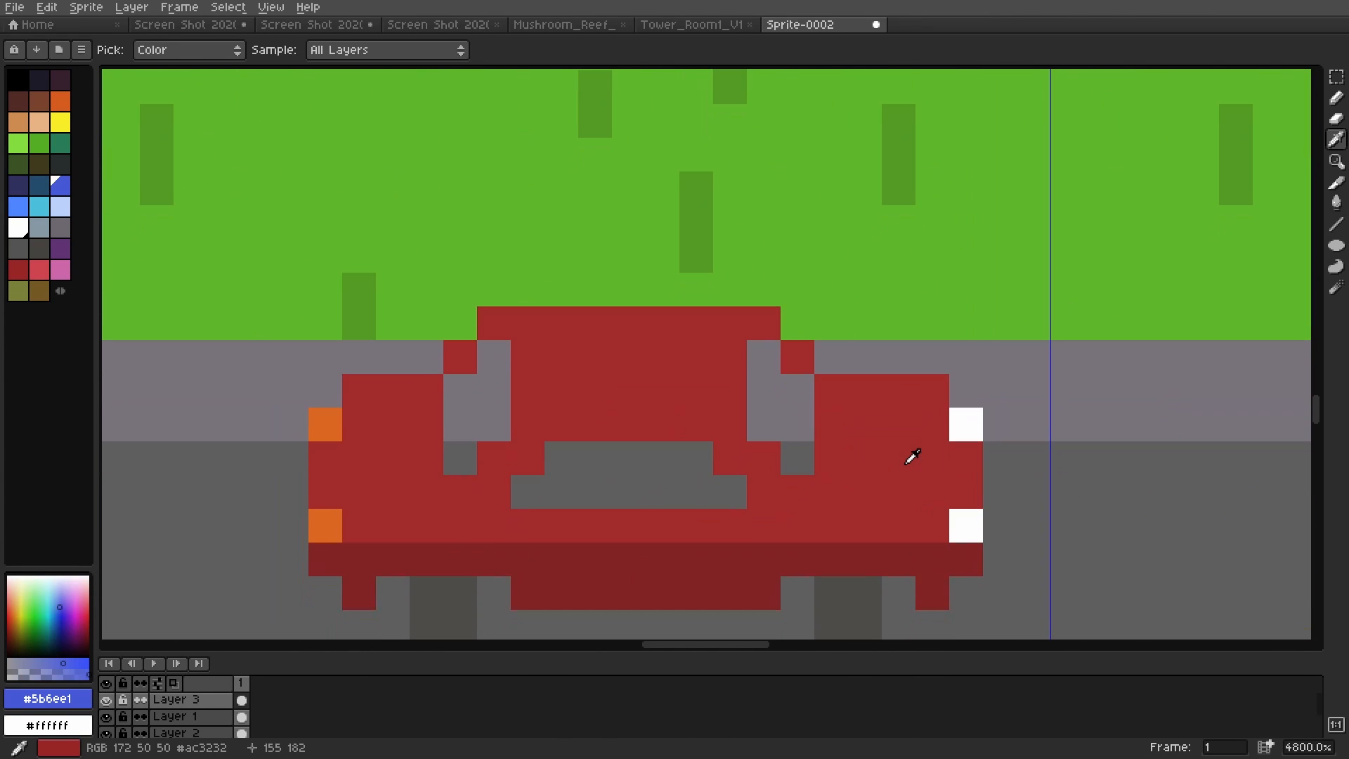
Fill the car's windshield, side window and rear window with the blue using the Paint Bucket.
{"action": "left_click", "coordinate": [1336, 203]}
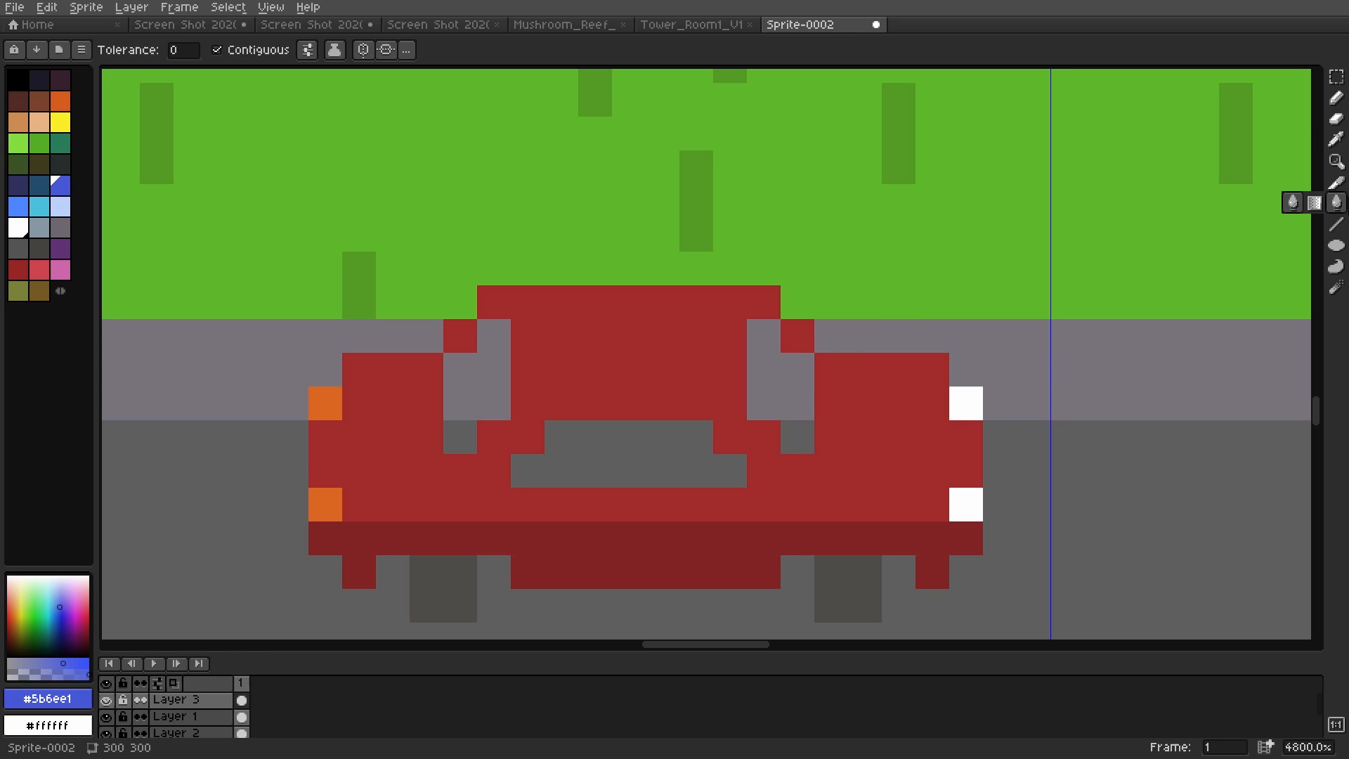
{"action": "left_click", "coordinate": [799, 395]}
{"action": "left_click", "coordinate": [626, 457]}
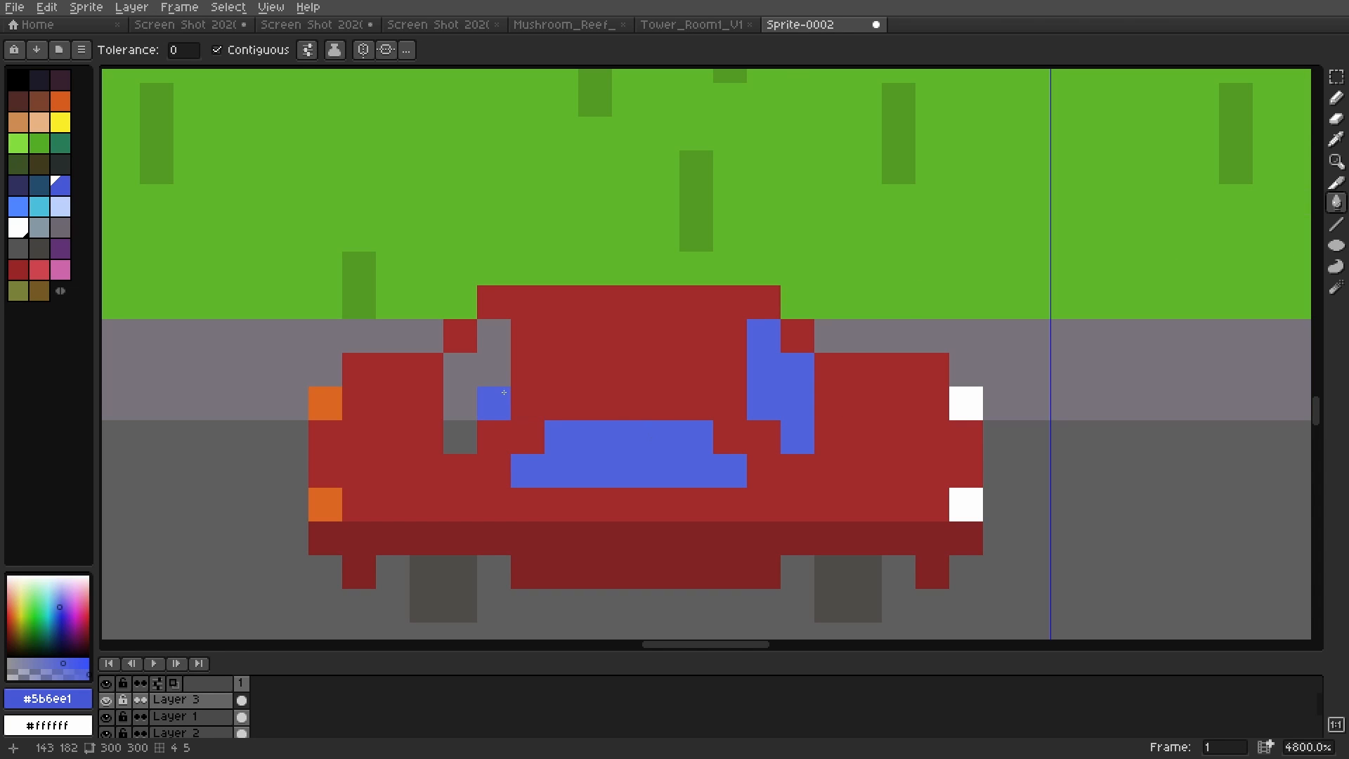
{"action": "left_click", "coordinate": [495, 394]}
{"action": "scroll", "coordinate": [499, 388], "scroll_direction": "down", "scroll_amount": 6}
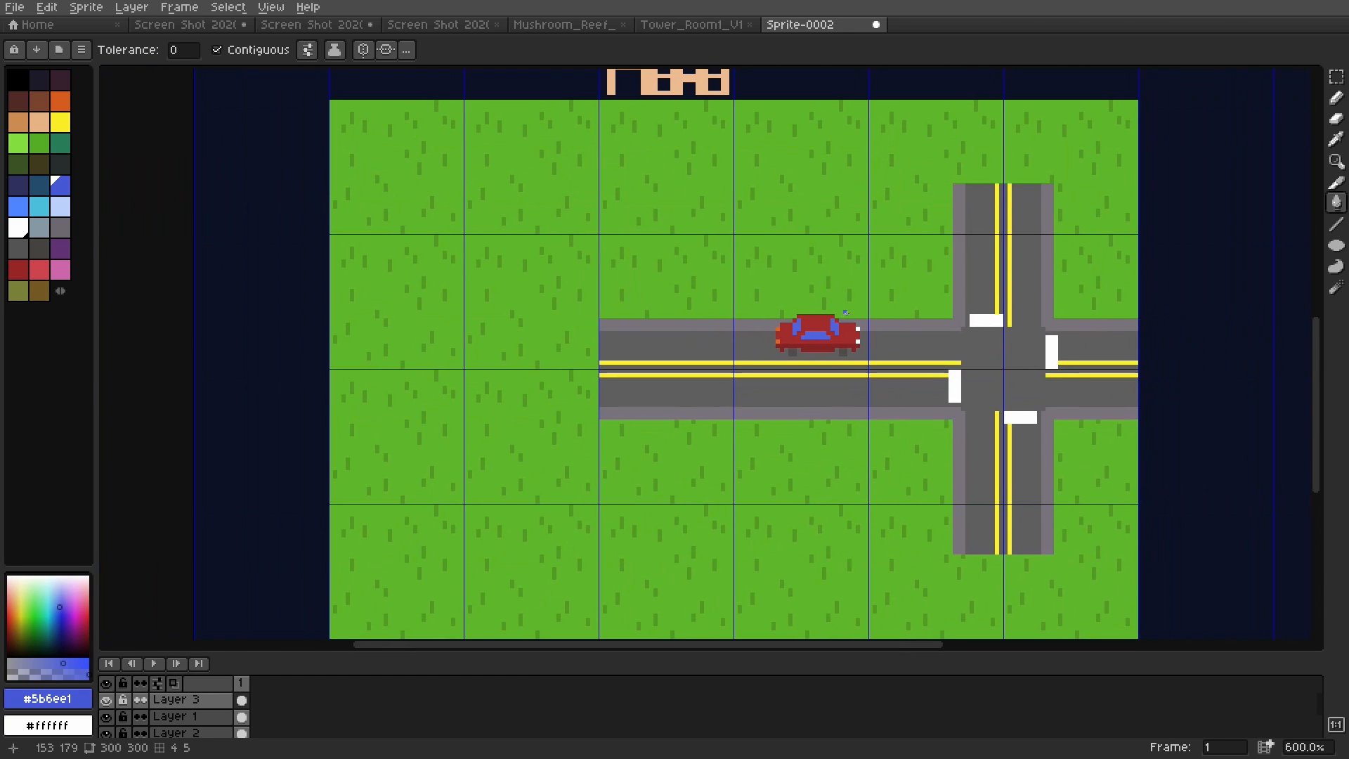
{"action": "scroll", "coordinate": [848, 311], "scroll_direction": "up", "scroll_amount": 4}
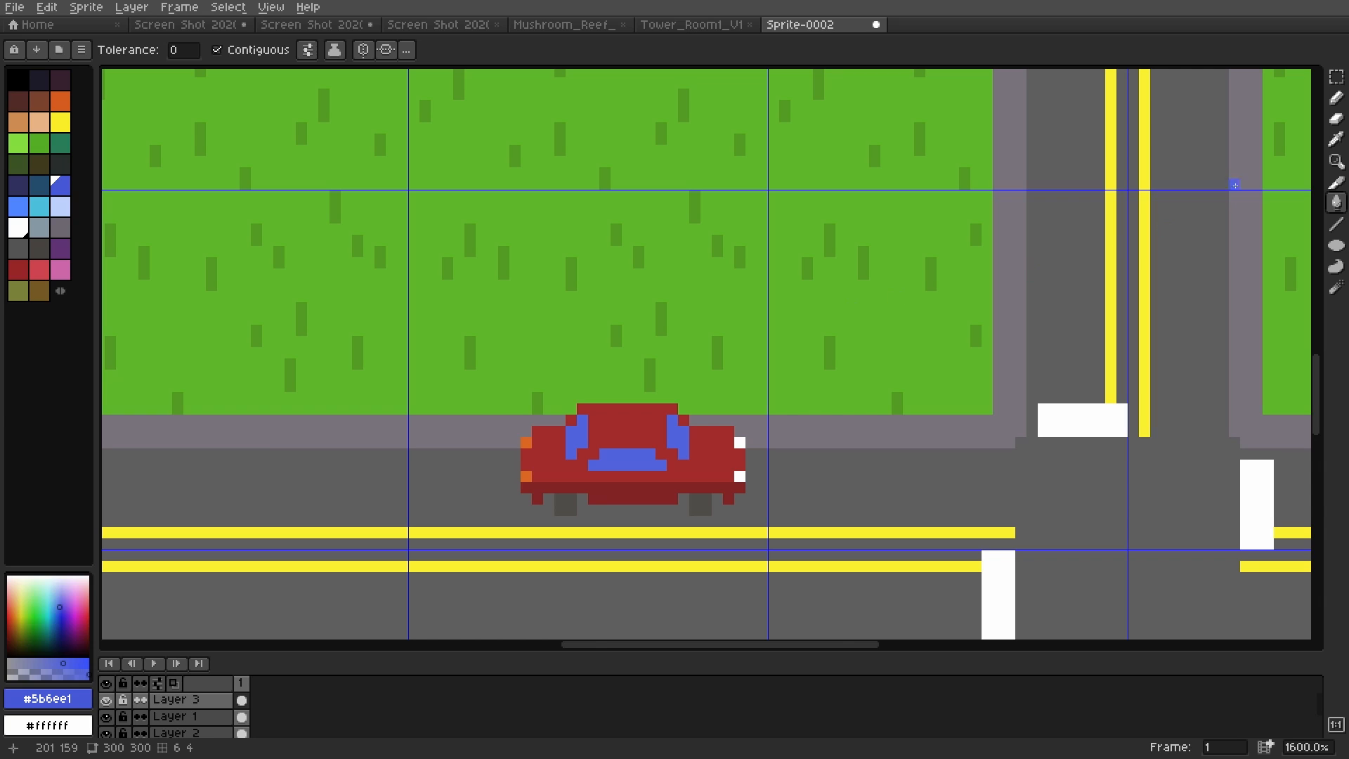
Duplicate the red car with its headlights and wheels, flip the copy horizontally, and place it across the vertical road north of the intersection.
{"action": "left_click", "coordinate": [1337, 76]}
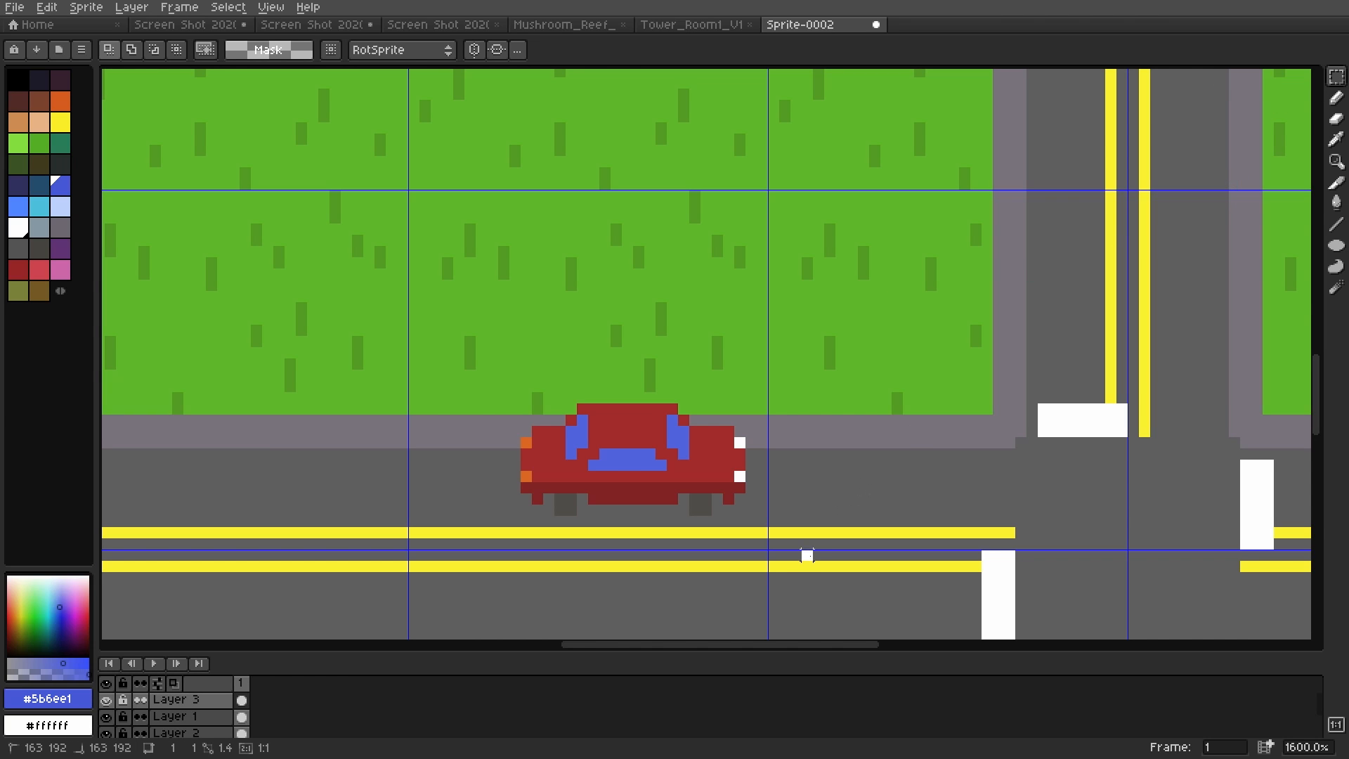
{"action": "left_click_drag", "start_coordinate": [808, 555], "coordinate": [439, 332]}
{"action": "left_click_drag", "start_coordinate": [613, 439], "coordinate": [615, 263]}
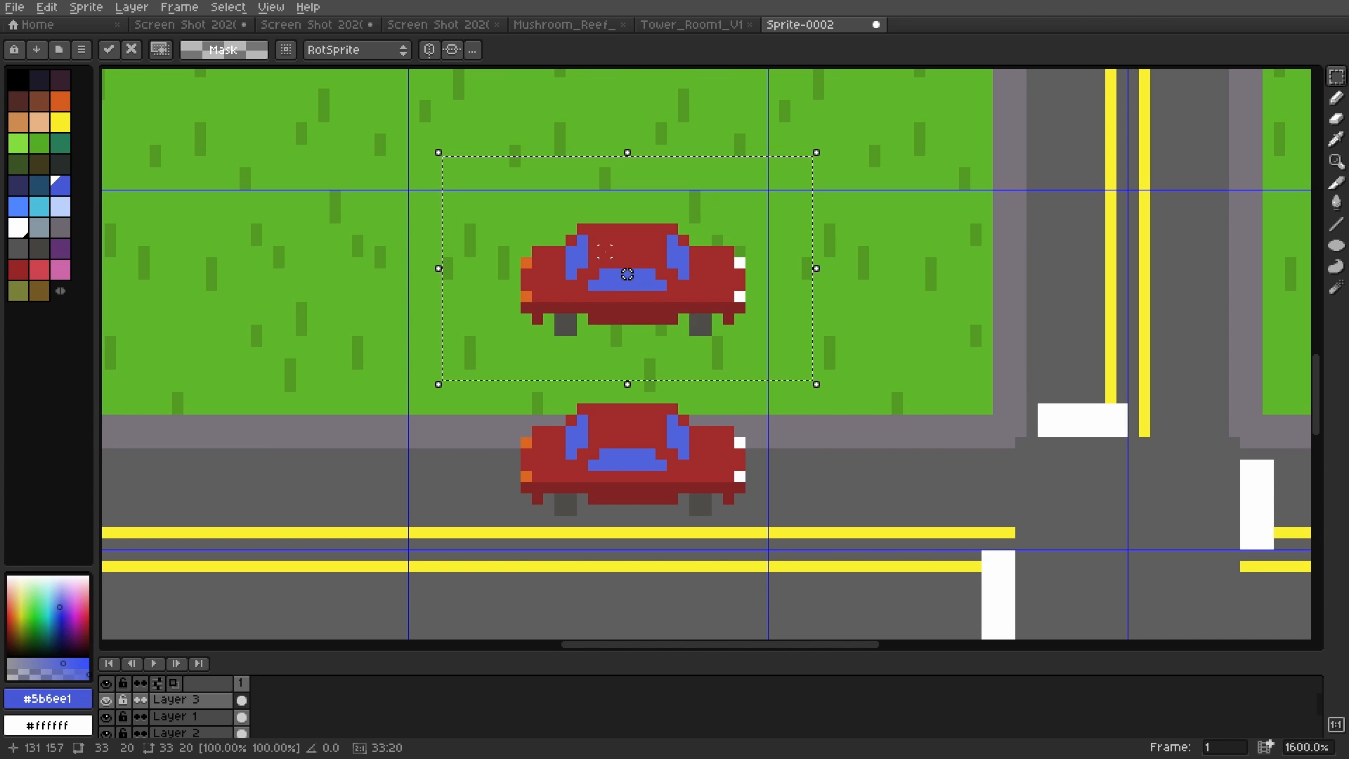
{"action": "key", "text": "shift+h"}
{"action": "left_click_drag", "start_coordinate": [615, 264], "coordinate": [901, 239]}
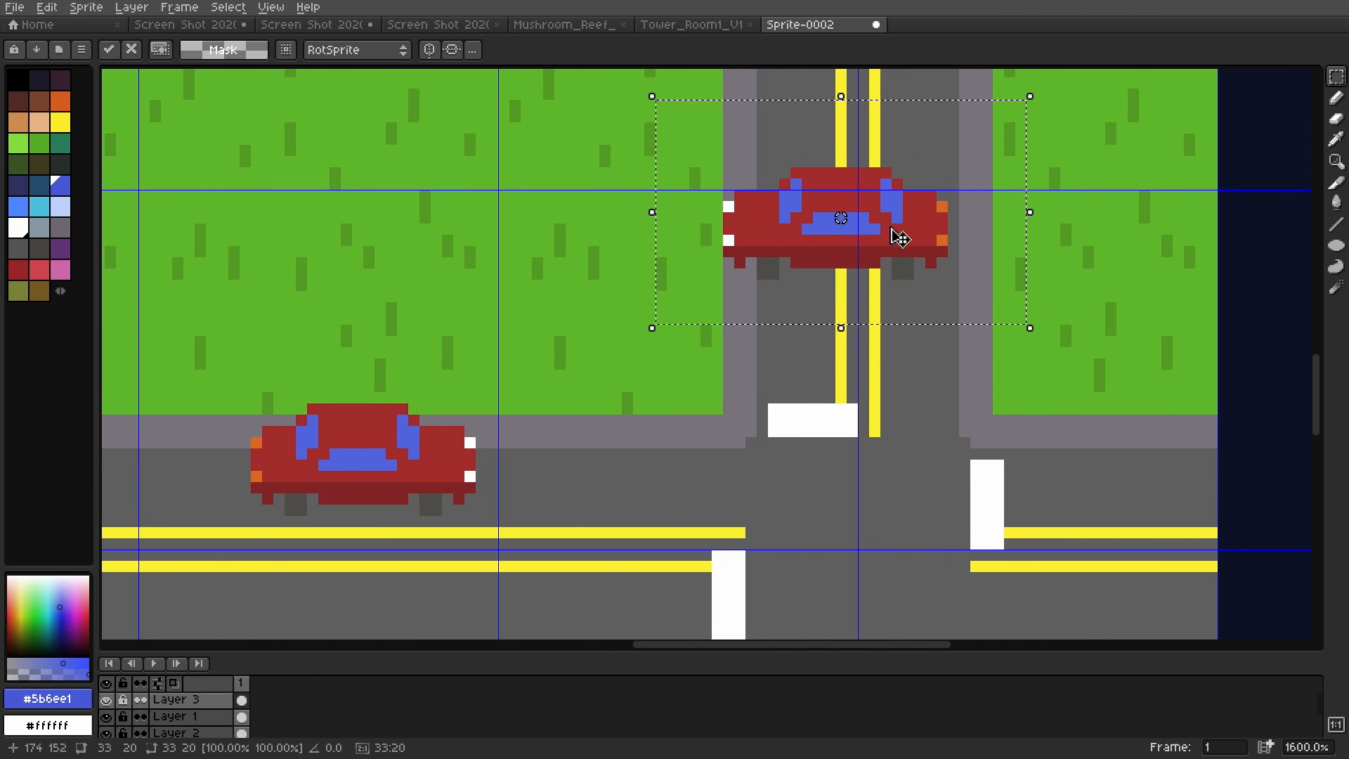
{"action": "left_click", "coordinate": [1211, 283]}
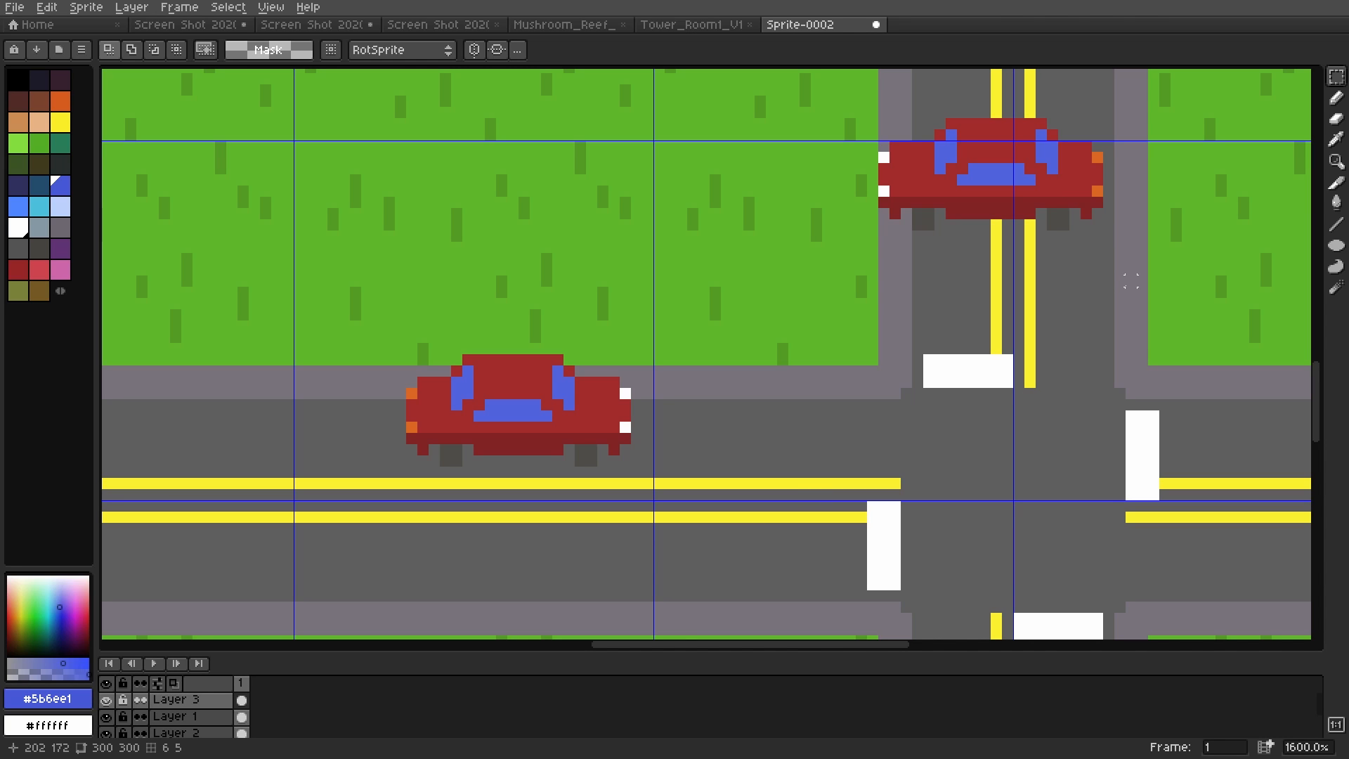
Sample the red #ac3232 from the flipped car's body as the drawing colour.
{"action": "mouse_move", "coordinate": [963, 259]}
{"action": "left_mouse_down"}
{"action": "mouse_move", "coordinate": [1054, 374]}
{"action": "mouse_move", "coordinate": [1210, 367]}
{"action": "left_mouse_up"}
{"action": "left_click", "coordinate": [1337, 139]}
{"action": "left_click", "coordinate": [1239, 235]}
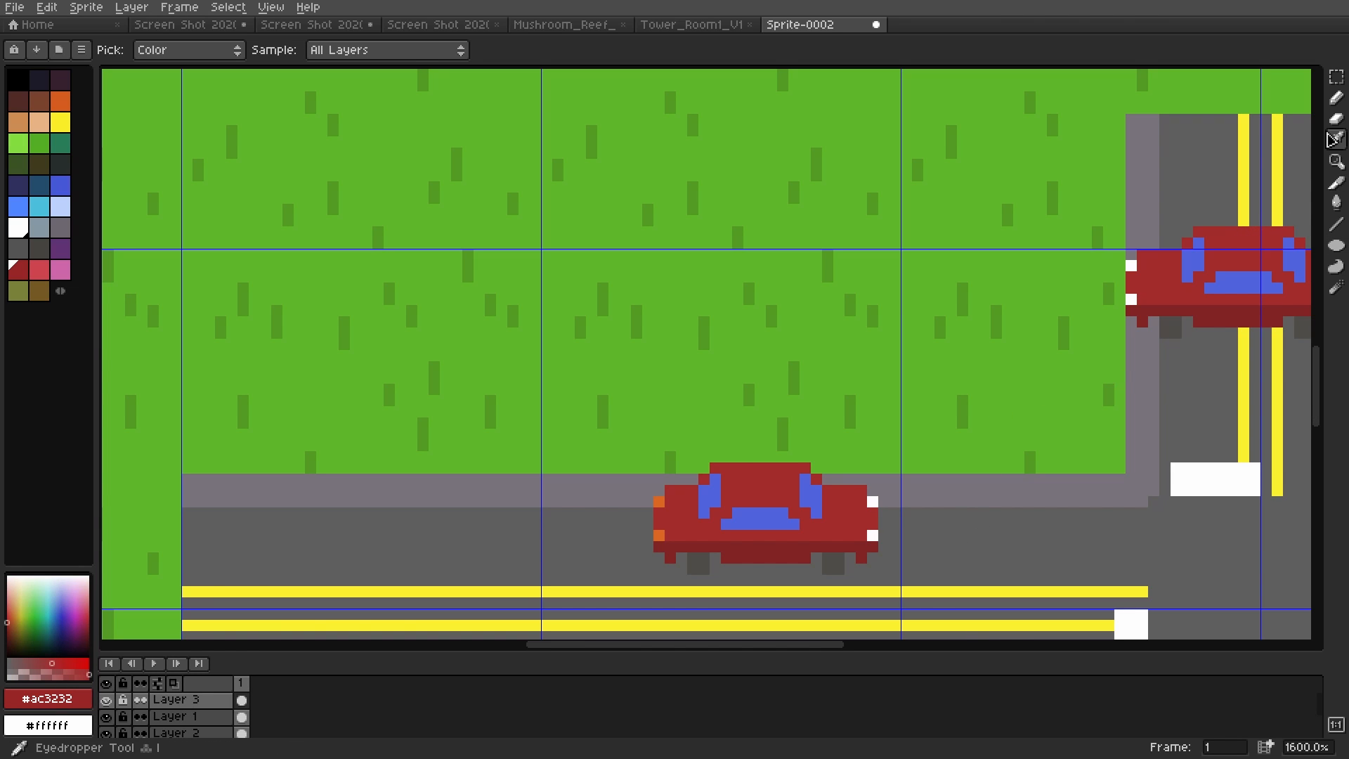
Copy the original car onto the grass to its northwest and rotate the copy 90° clockwise.
{"action": "left_click", "coordinate": [1337, 77]}
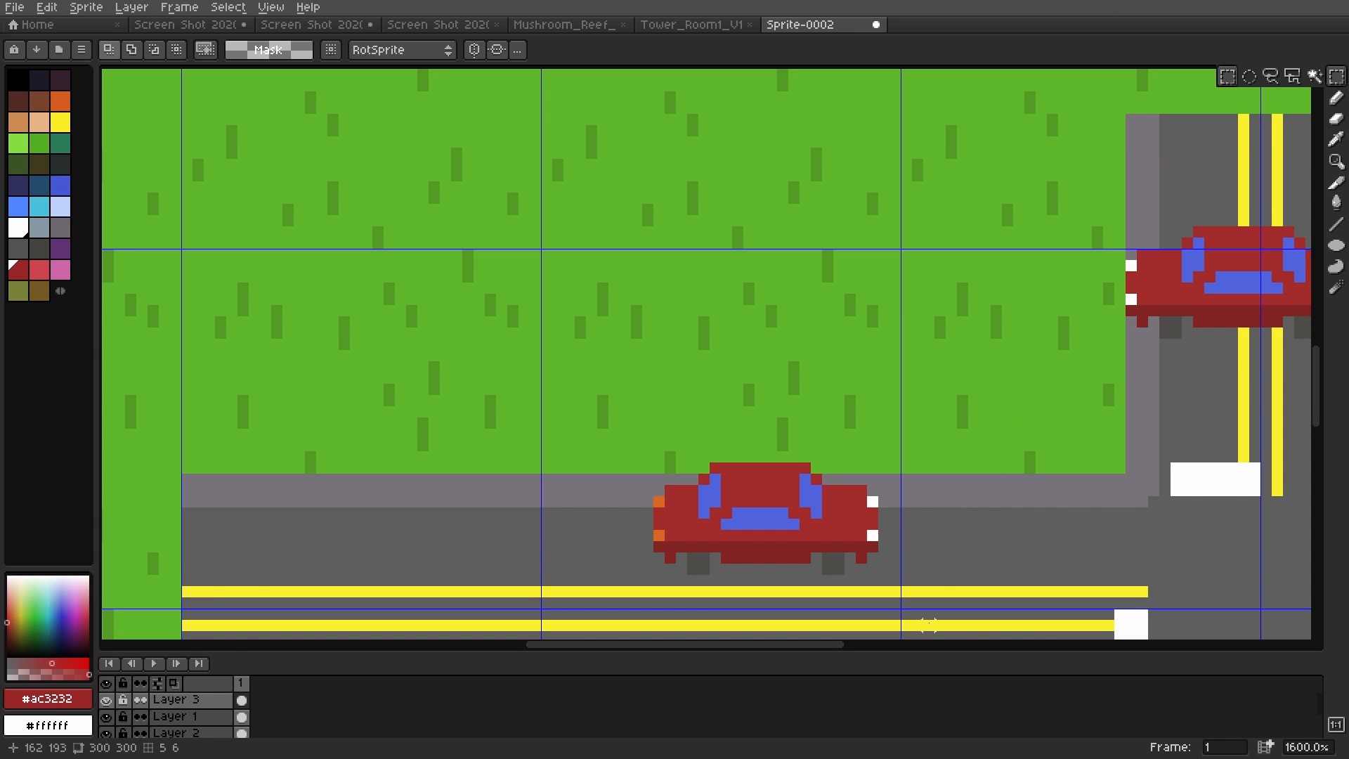
{"action": "scroll", "coordinate": [928, 625], "scroll_direction": "down", "scroll_amount": 2}
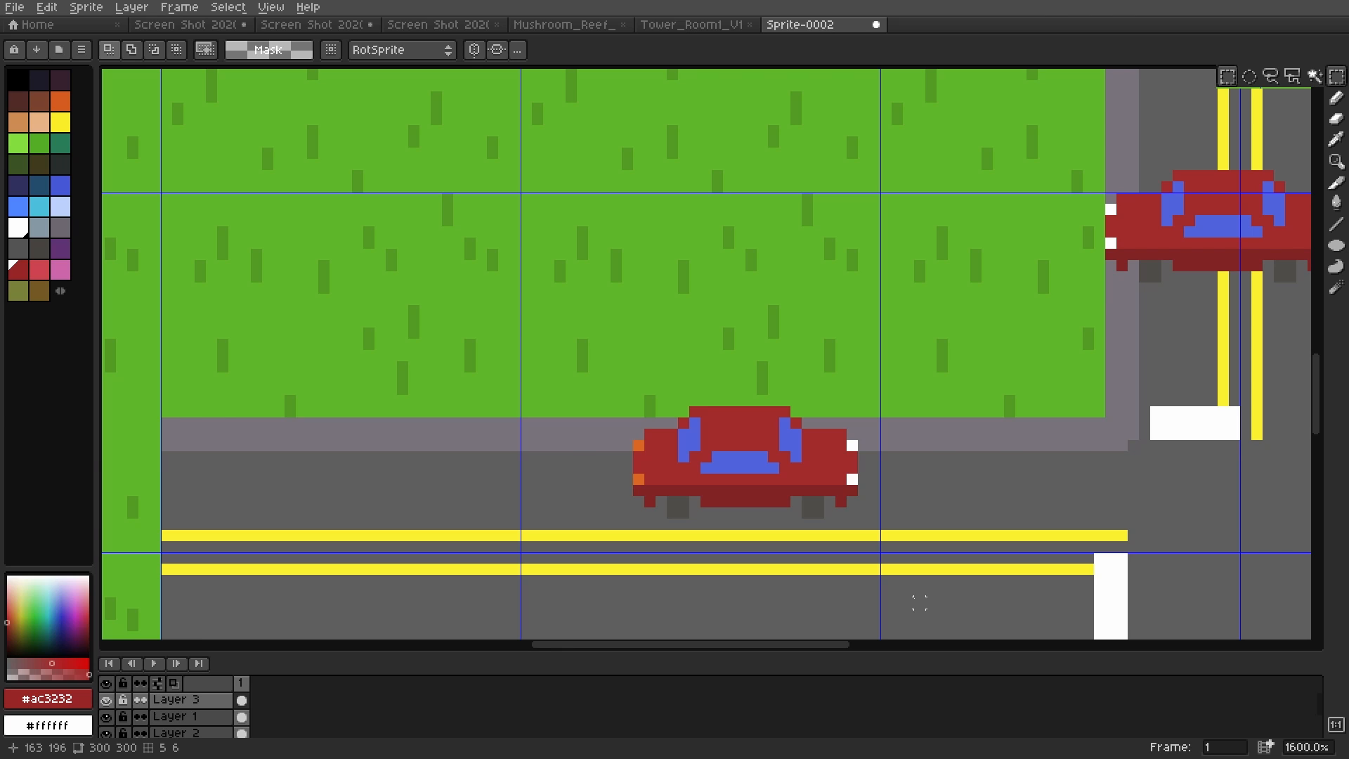
{"action": "left_click_drag", "start_coordinate": [887, 582], "coordinate": [541, 350]}
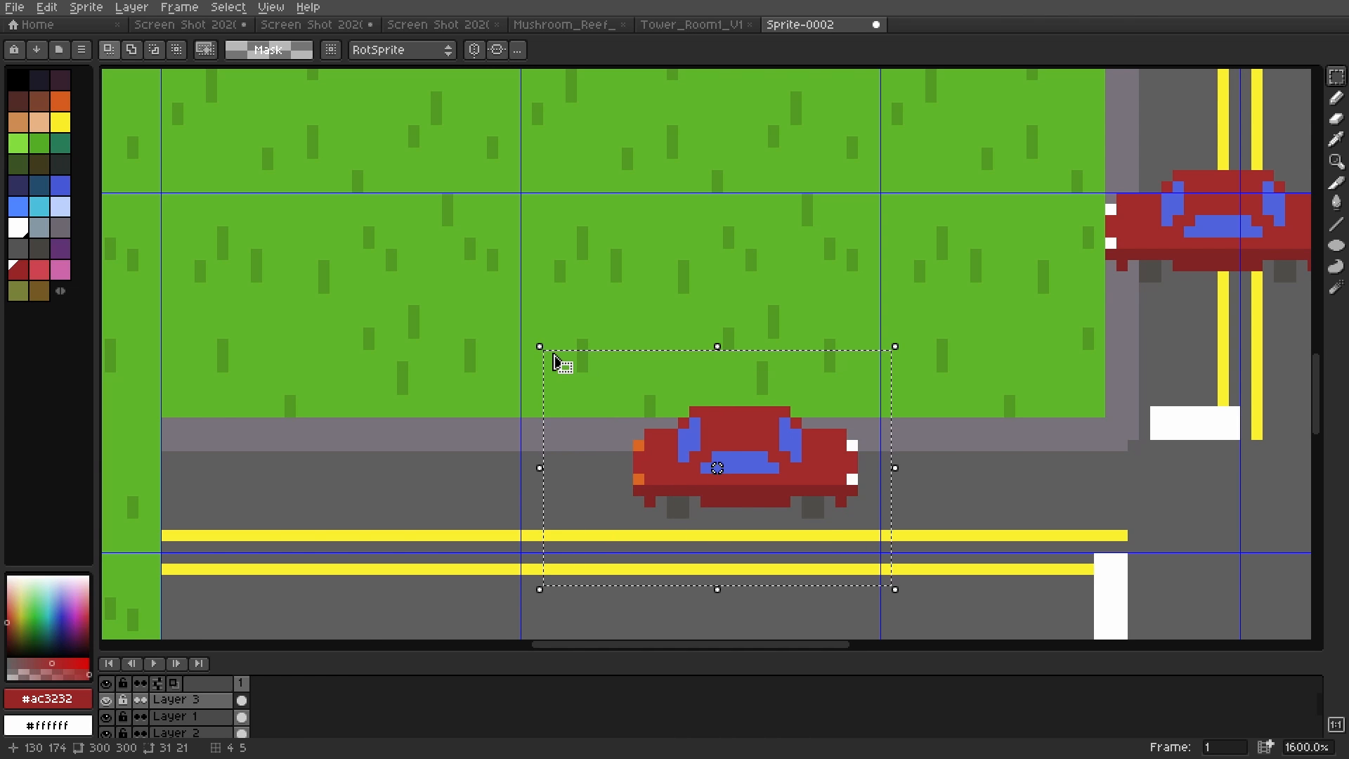
{"action": "left_click_drag", "start_coordinate": [652, 404], "coordinate": [393, 145]}
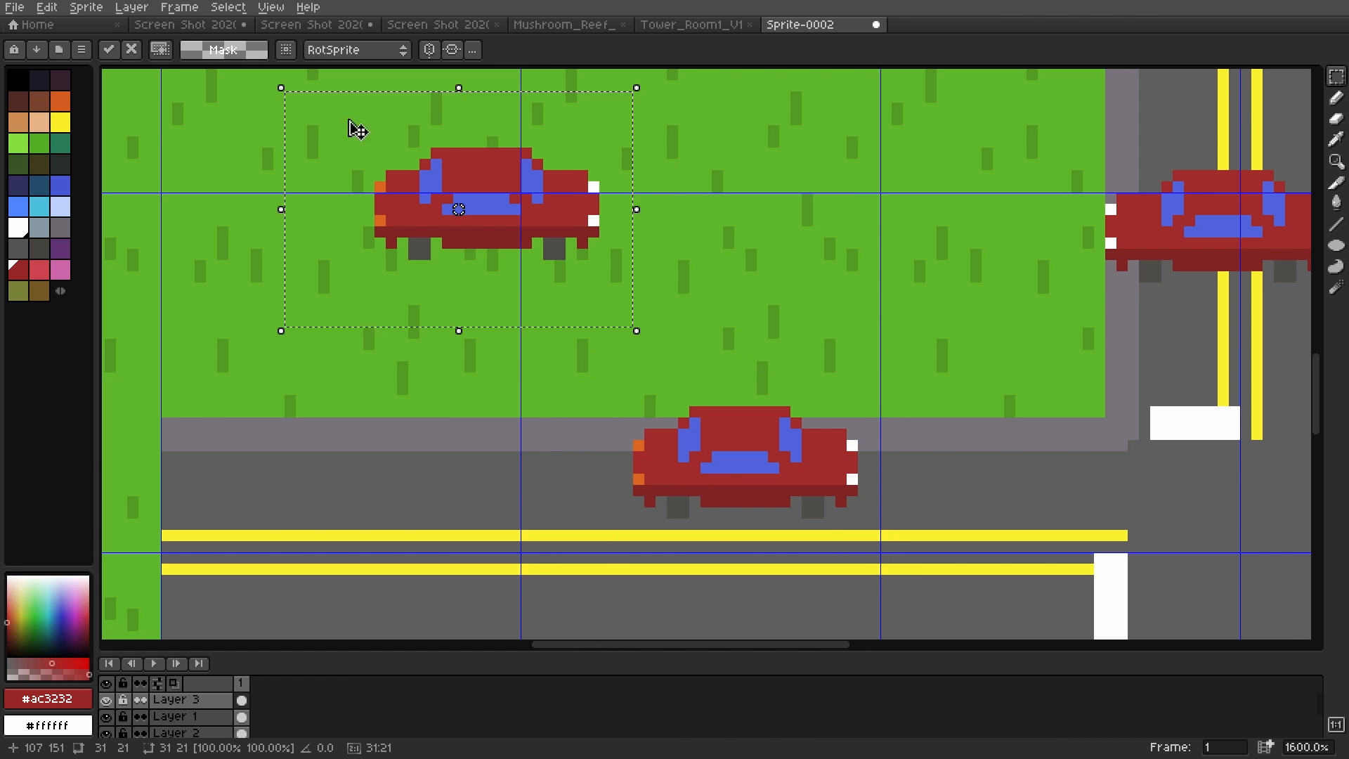
{"action": "left_click", "coordinate": [46, 7]}
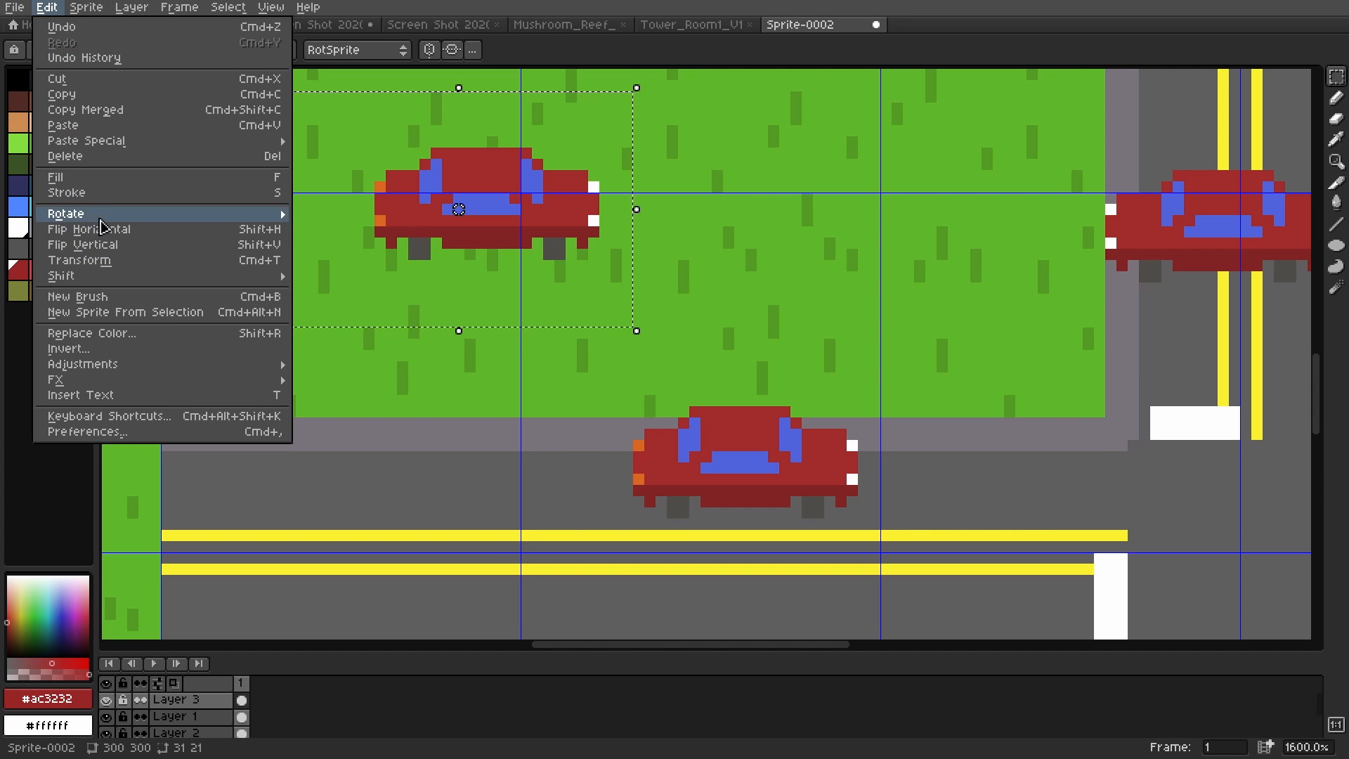
{"action": "mouse_move", "coordinate": [116, 218]}
{"action": "left_click", "coordinate": [319, 230]}
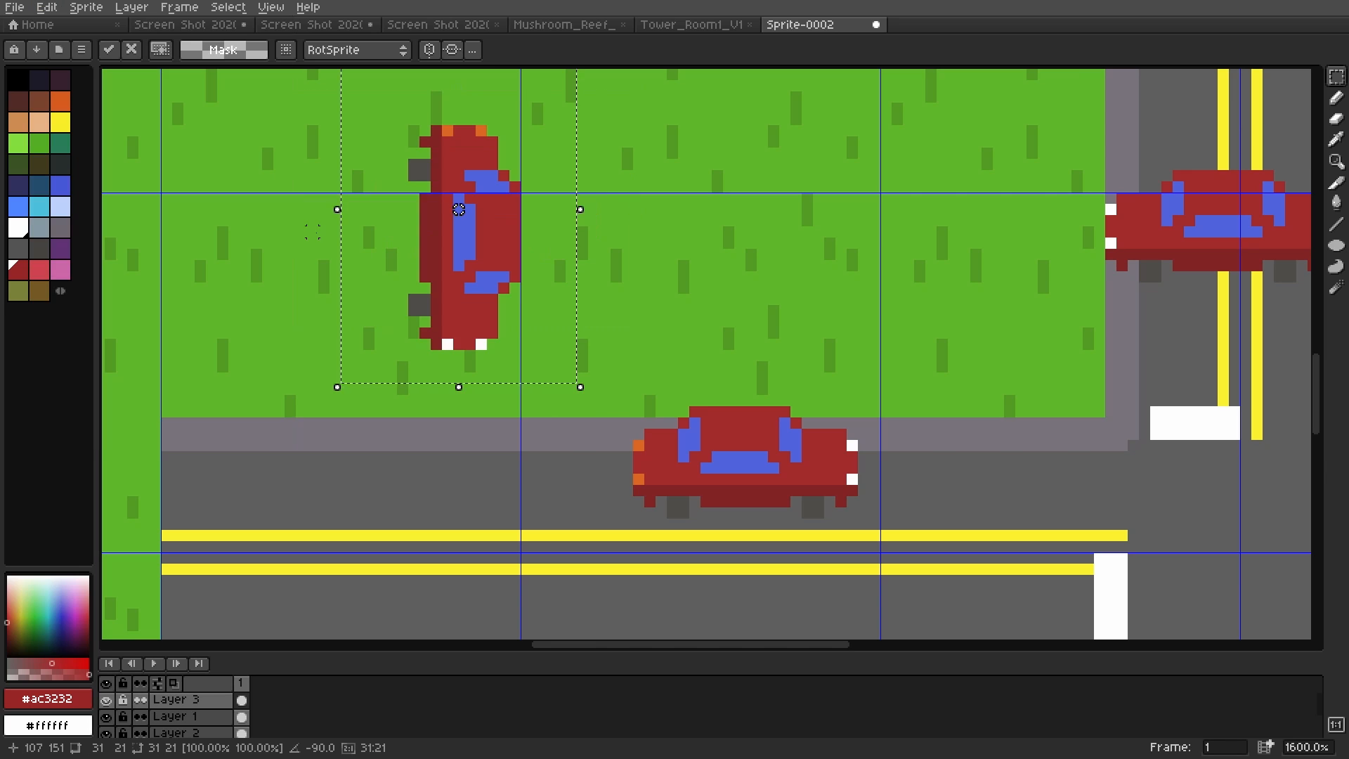
{"action": "left_click", "coordinate": [706, 299]}
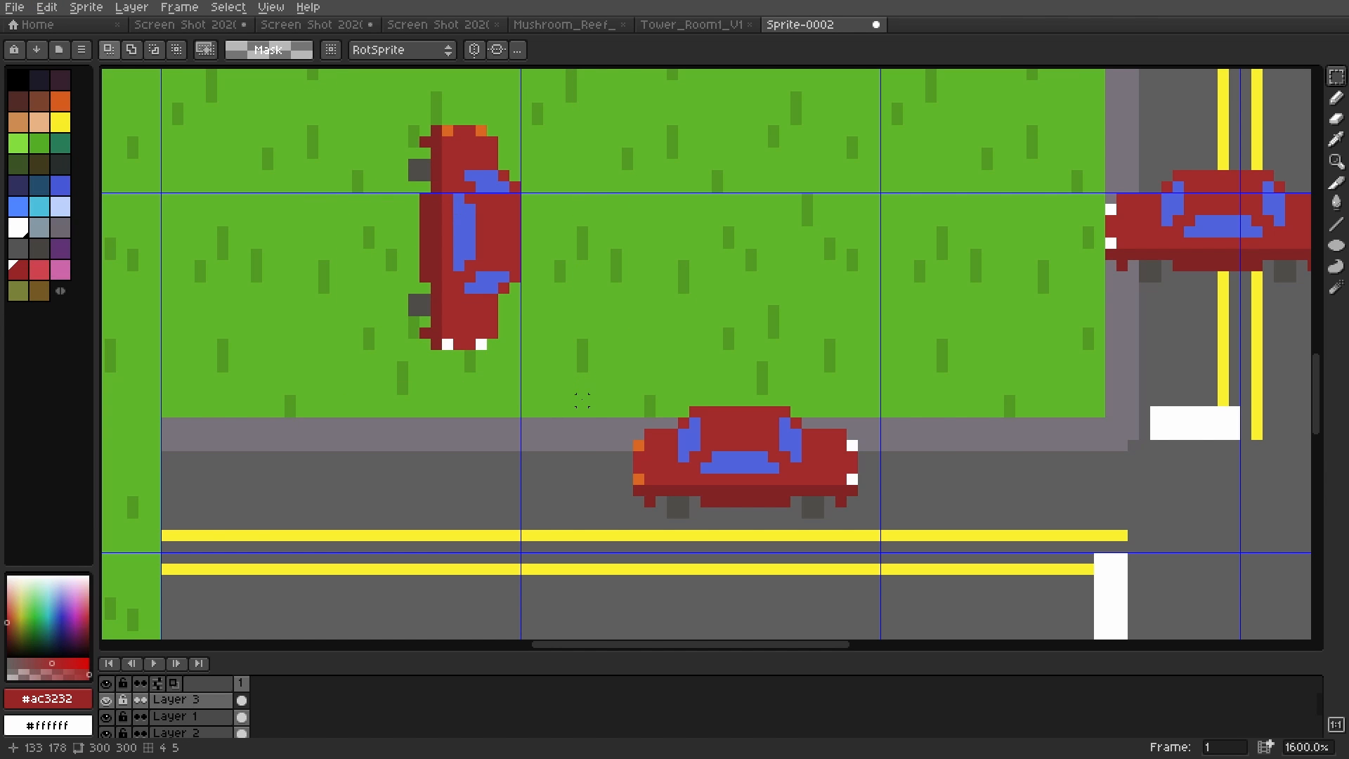
Move the rotated car off the grass and down onto the west end of the horizontal road.
{"action": "left_click_drag", "start_coordinate": [572, 446], "coordinate": [358, 93]}
{"action": "left_click_drag", "start_coordinate": [423, 149], "coordinate": [255, 207]}
{"action": "left_click", "coordinate": [469, 235]}
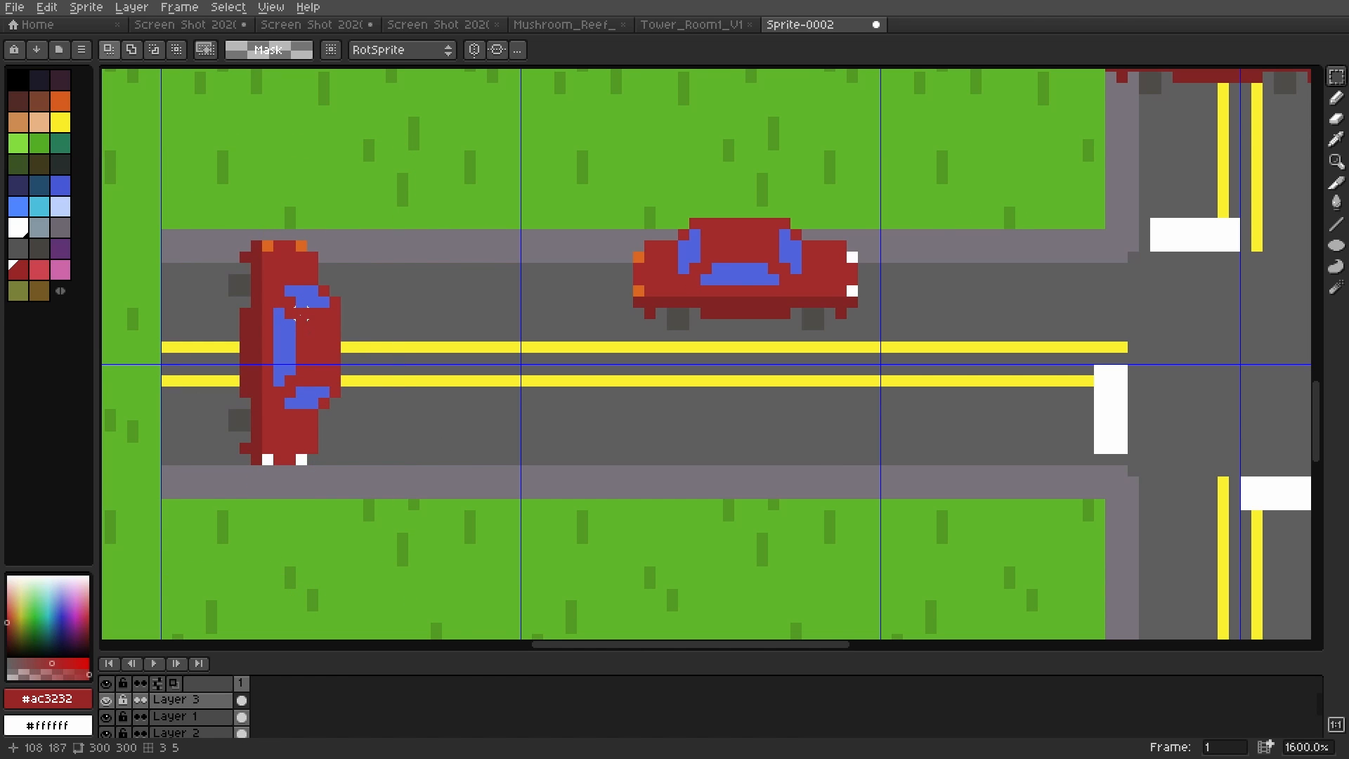
Copy three red body pieces from the rotated car onto the road east of it: 4 by 7 px in the middle, 2 by 4 above, 2 by 5 below.
{"action": "left_click_drag", "start_coordinate": [301, 313], "coordinate": [504, 390]}
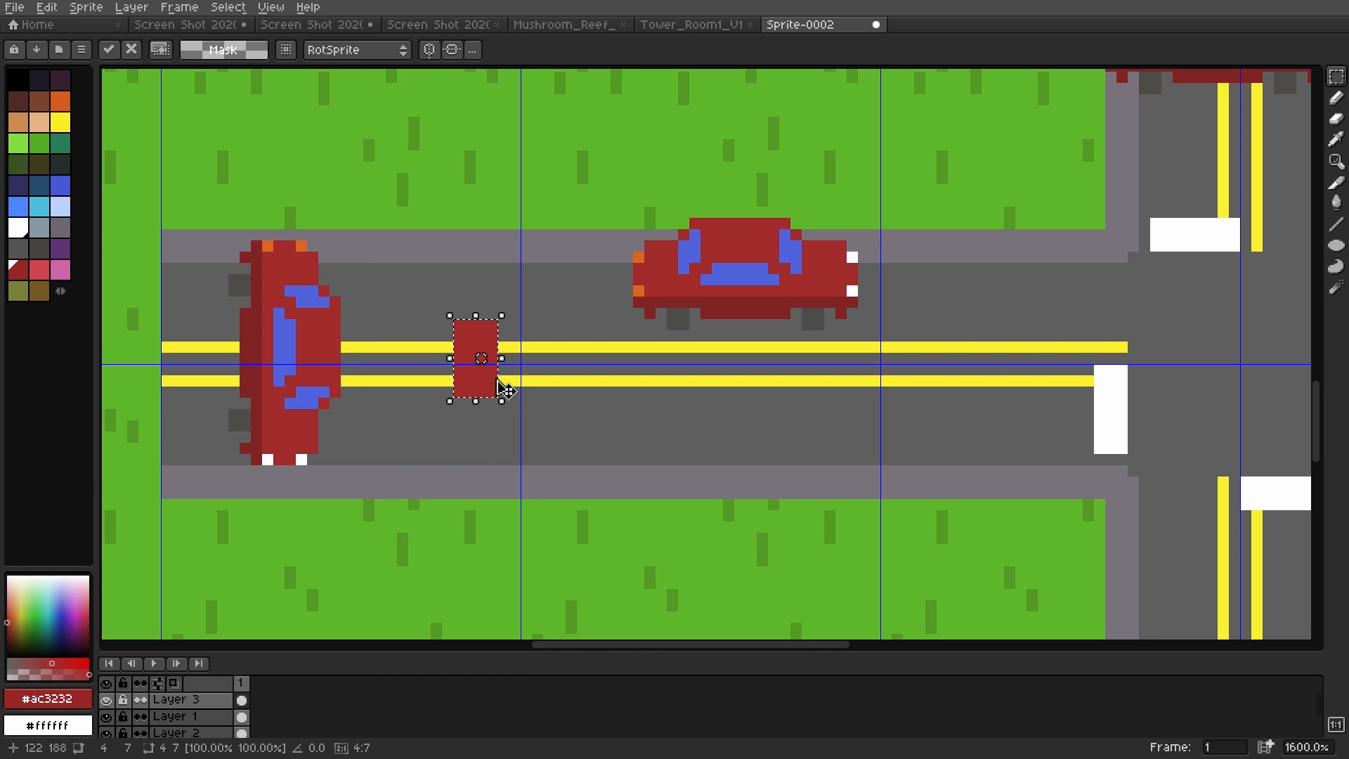
{"action": "key", "text": "ctrl+d"}
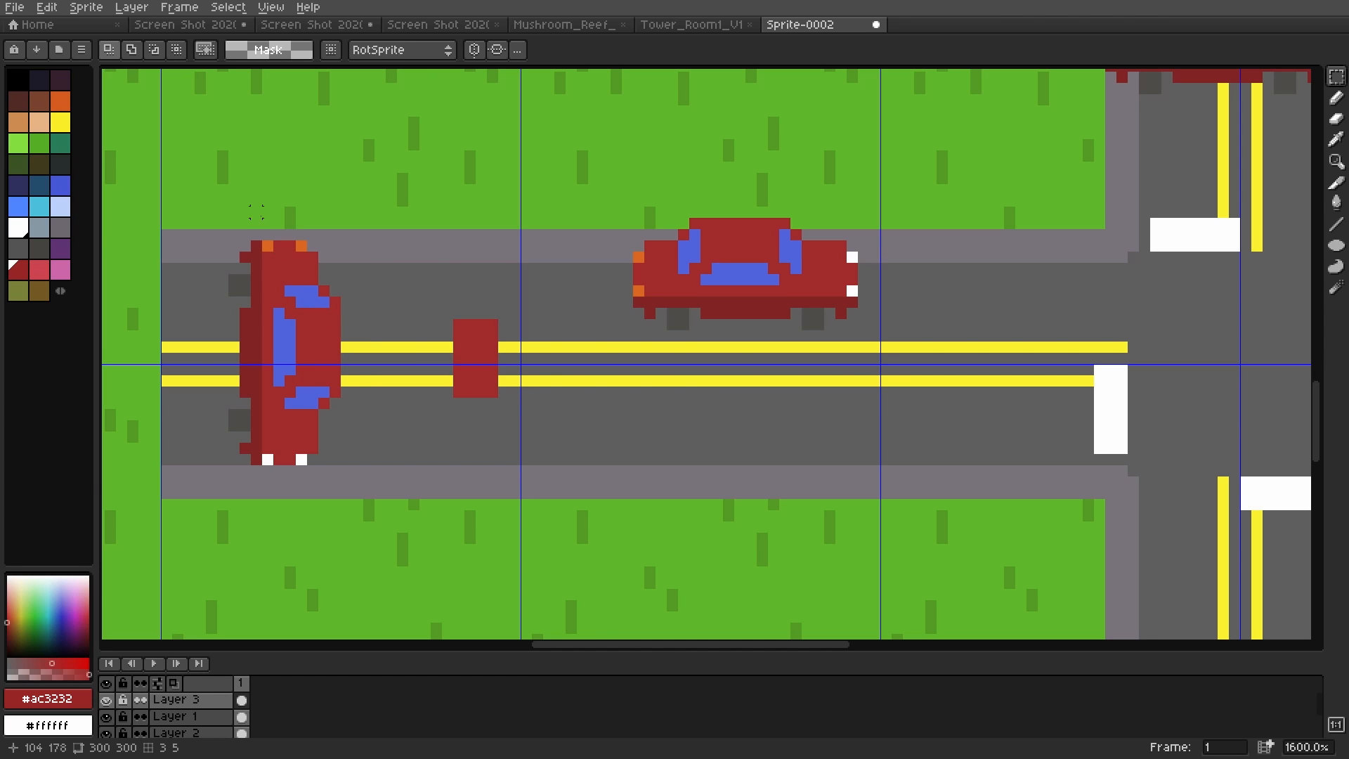
{"action": "left_click_drag", "start_coordinate": [280, 246], "coordinate": [483, 296]}
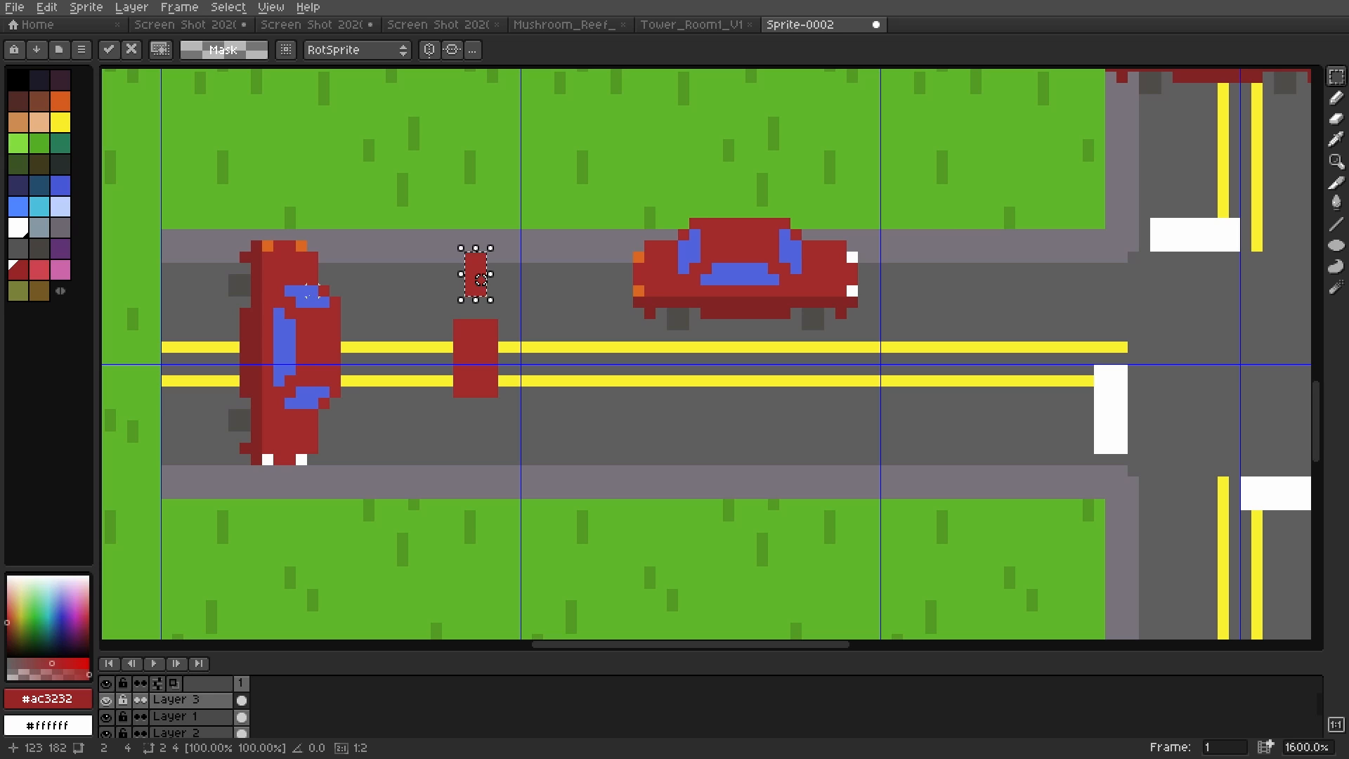
{"action": "left_click", "coordinate": [414, 359]}
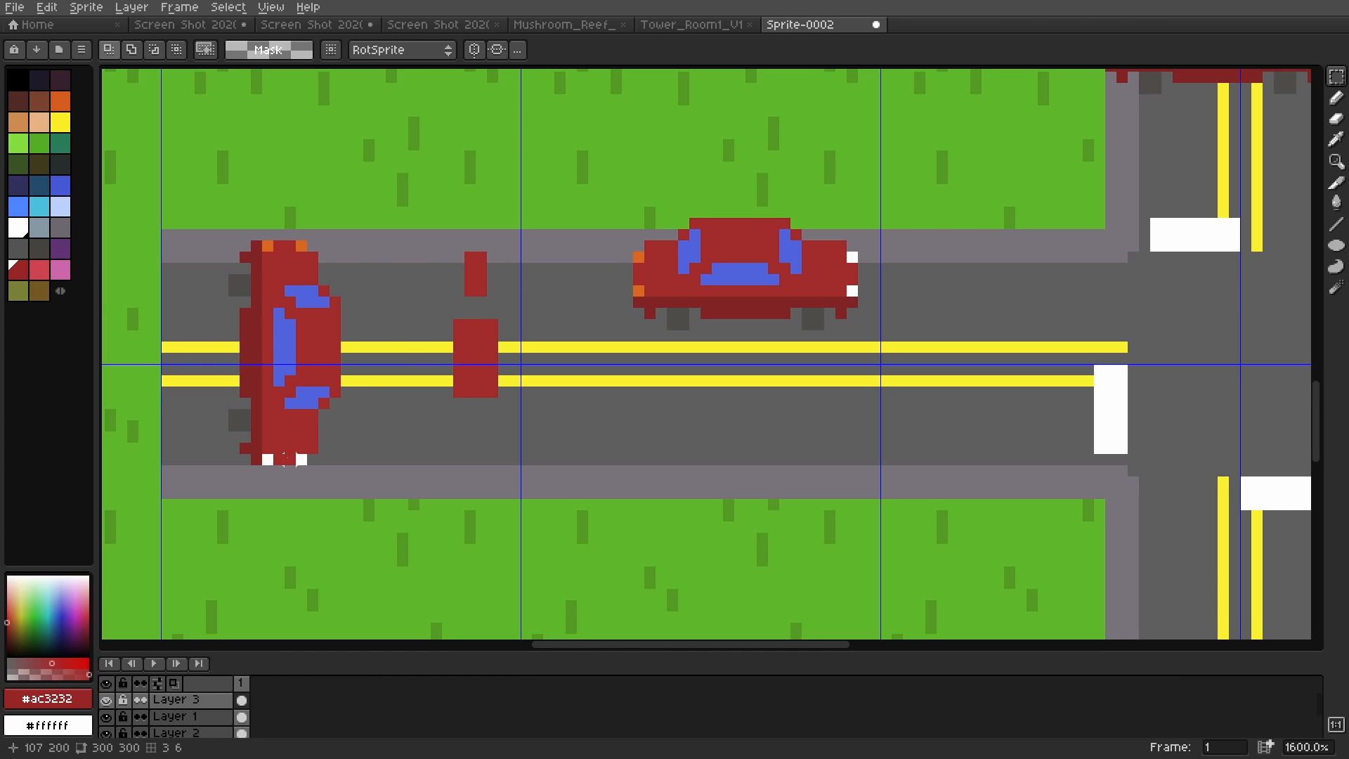
{"action": "left_click_drag", "start_coordinate": [300, 468], "coordinate": [490, 437]}
{"action": "left_click", "coordinate": [593, 426]}
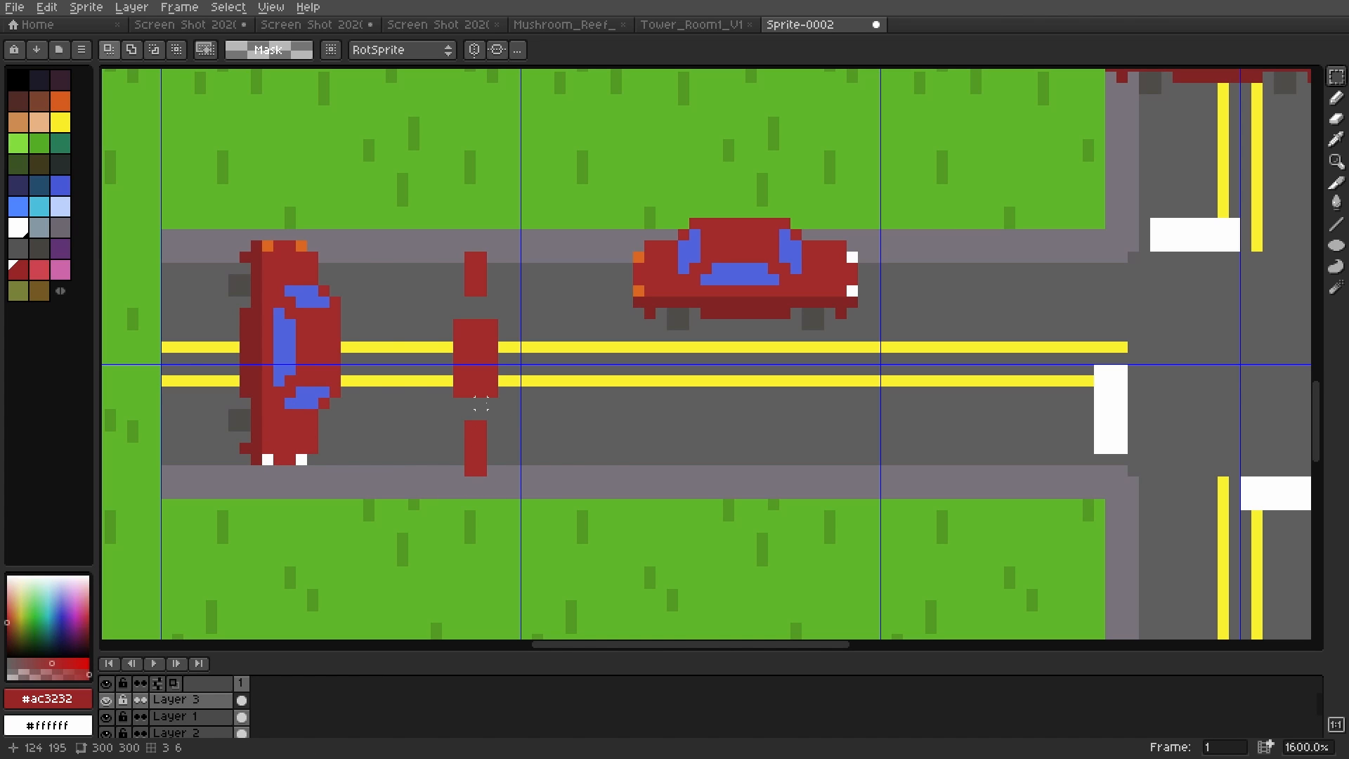
Stretch the copied red blocks westward, making the middle one 6 px wide and the upper and lower ones 4 px wide.
{"action": "left_click_drag", "start_coordinate": [703, 209], "coordinate": [853, 325]}
{"action": "left_click", "coordinate": [908, 314]}
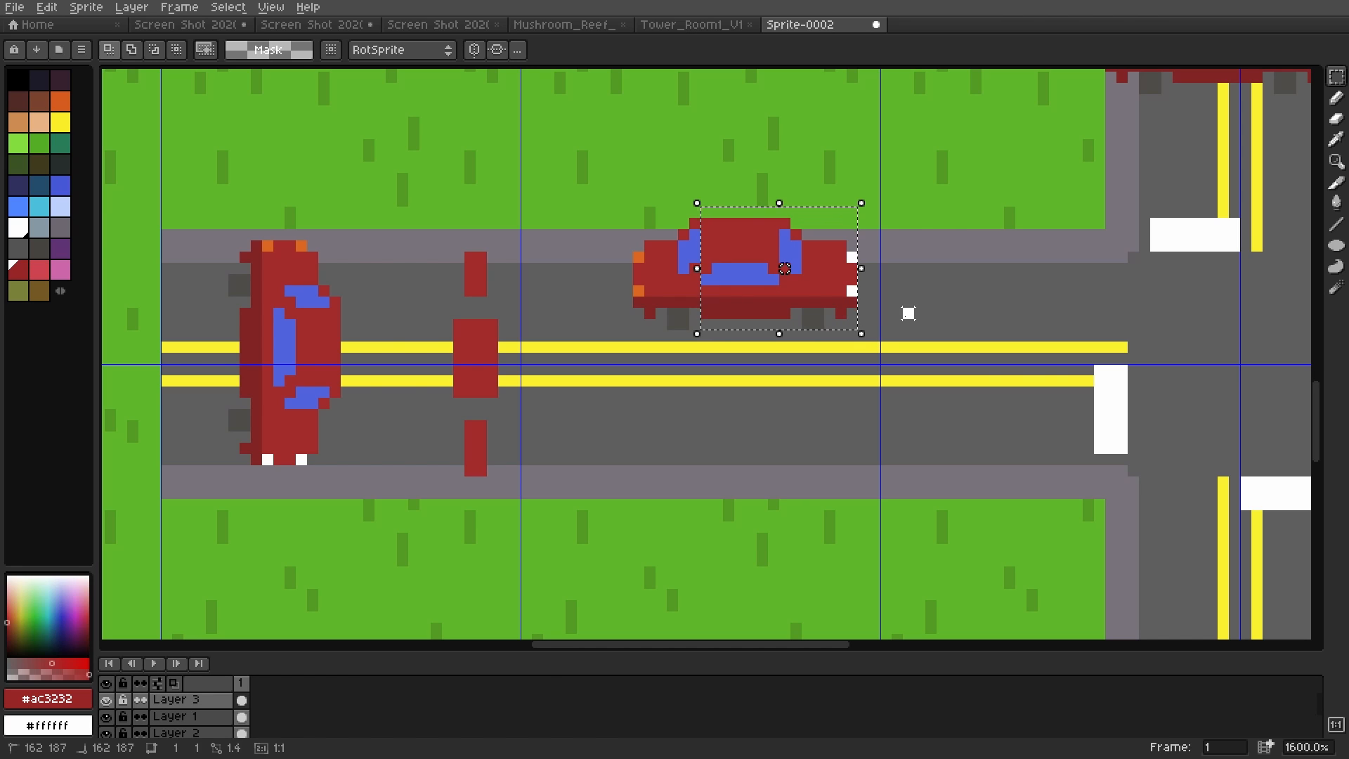
{"action": "left_click_drag", "start_coordinate": [501, 317], "coordinate": [428, 359]}
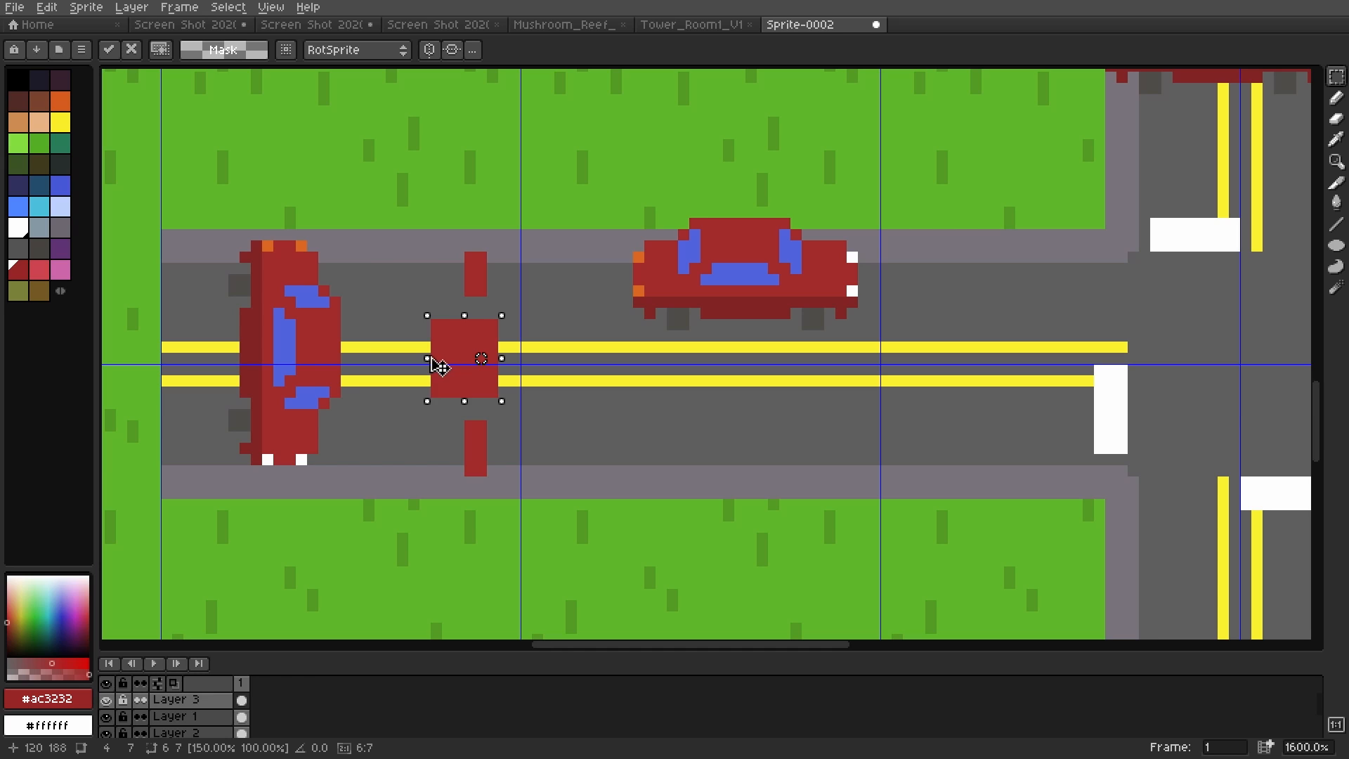
{"action": "left_click_drag", "start_coordinate": [481, 291], "coordinate": [436, 268]}
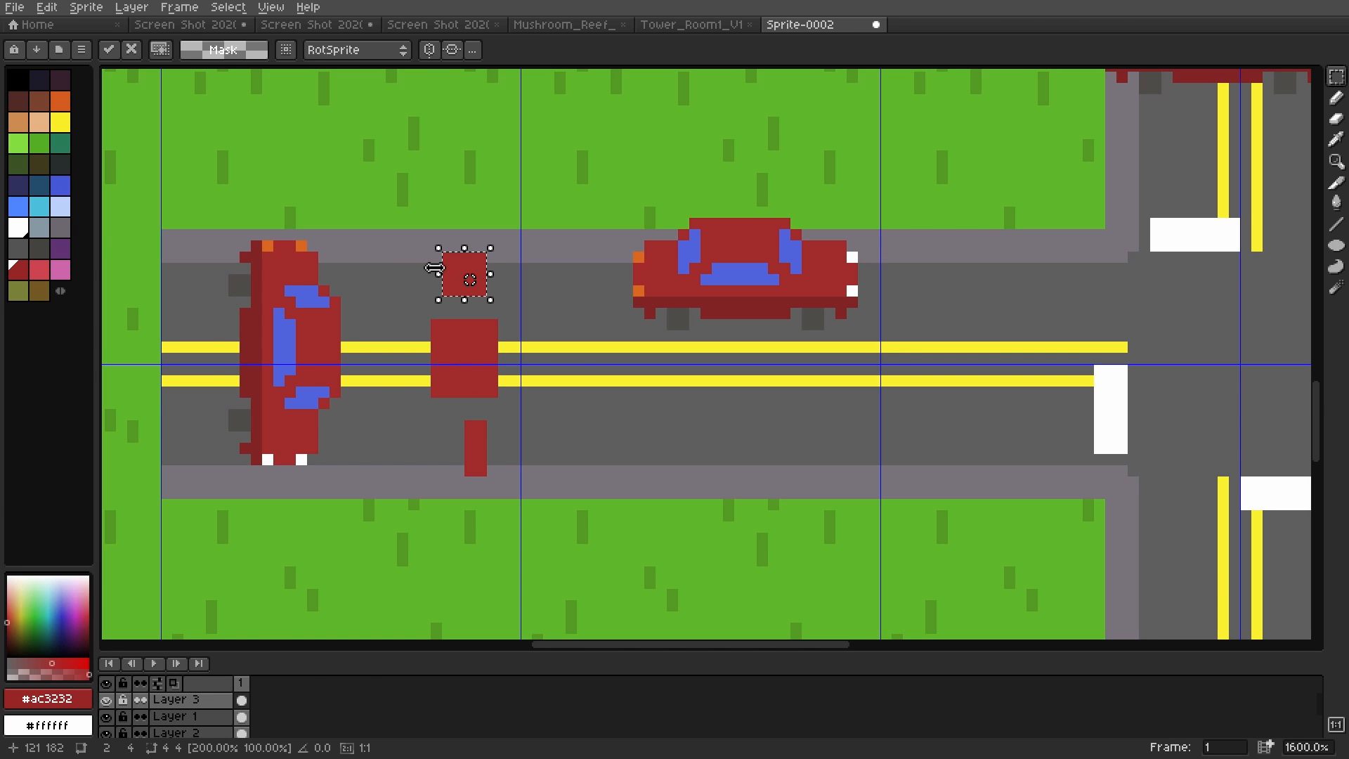
{"action": "left_click_drag", "start_coordinate": [480, 426], "coordinate": [441, 449]}
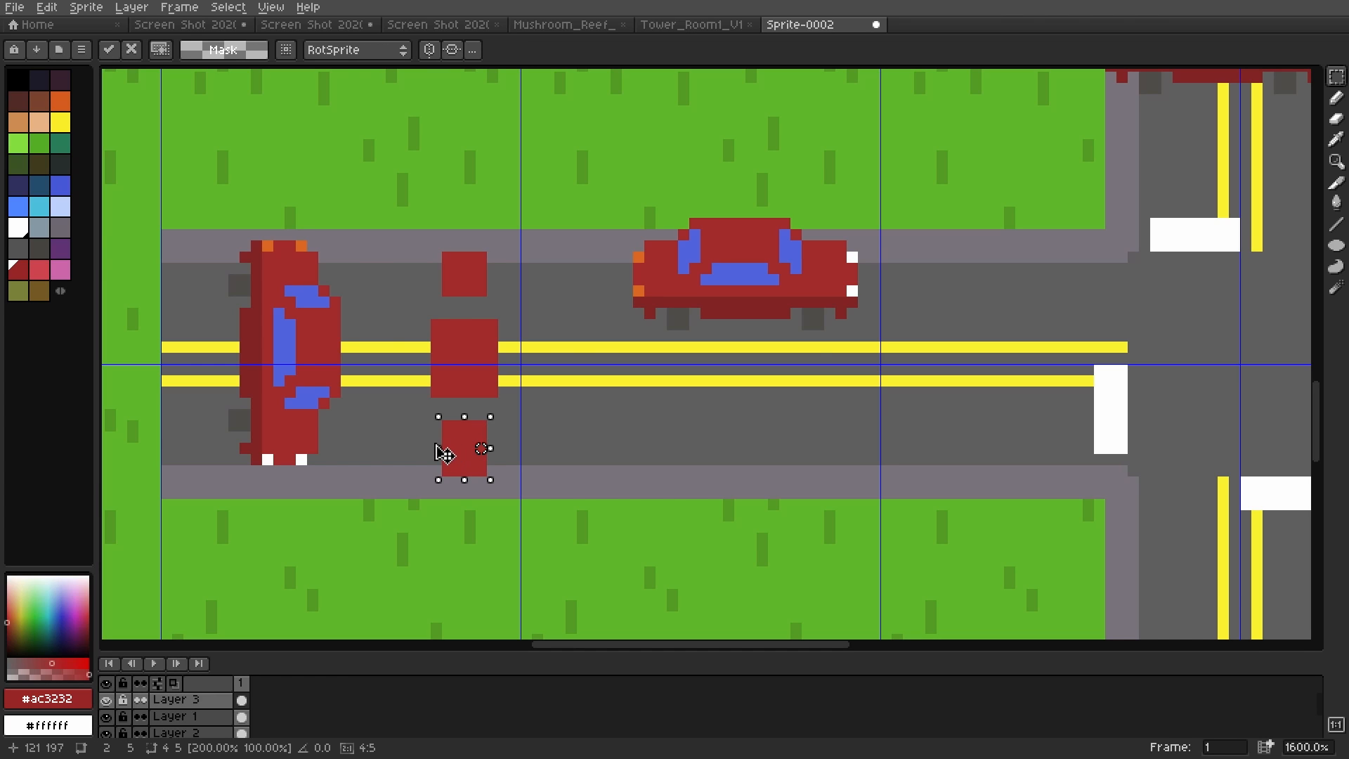
{"action": "left_click", "coordinate": [593, 404]}
Sample the blue #5b6ee1 from the original car's side window and activate the Line tool.
{"action": "left_click", "coordinate": [1336, 140]}
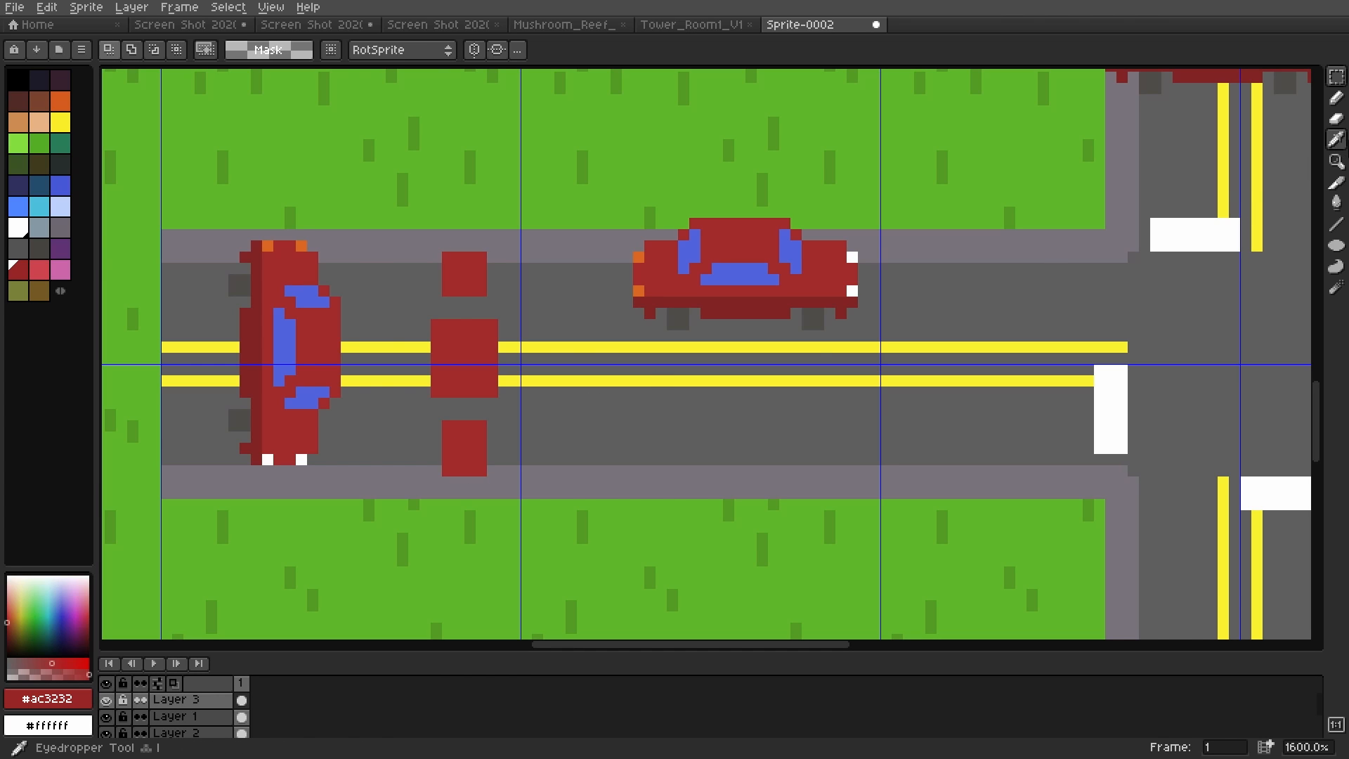
{"action": "left_click", "coordinate": [759, 273]}
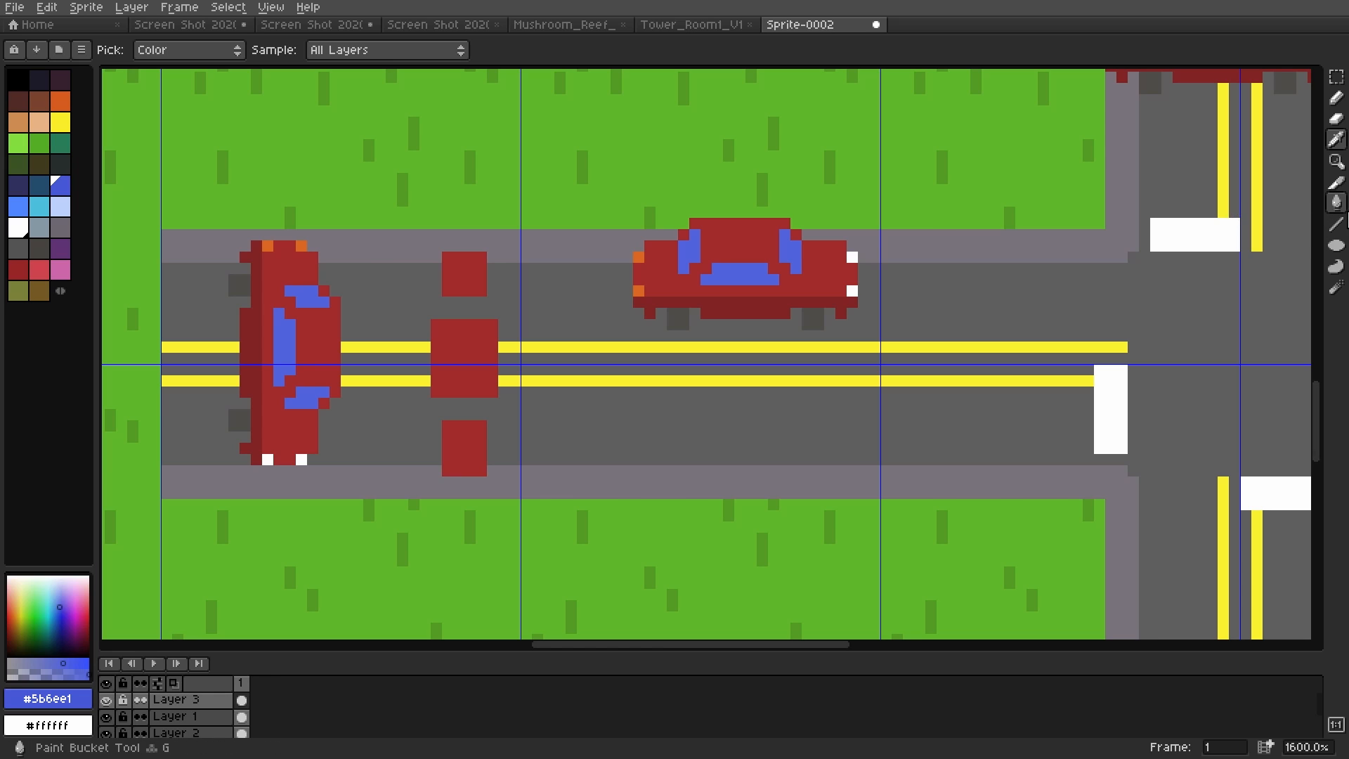
{"action": "left_click", "coordinate": [1336, 224]}
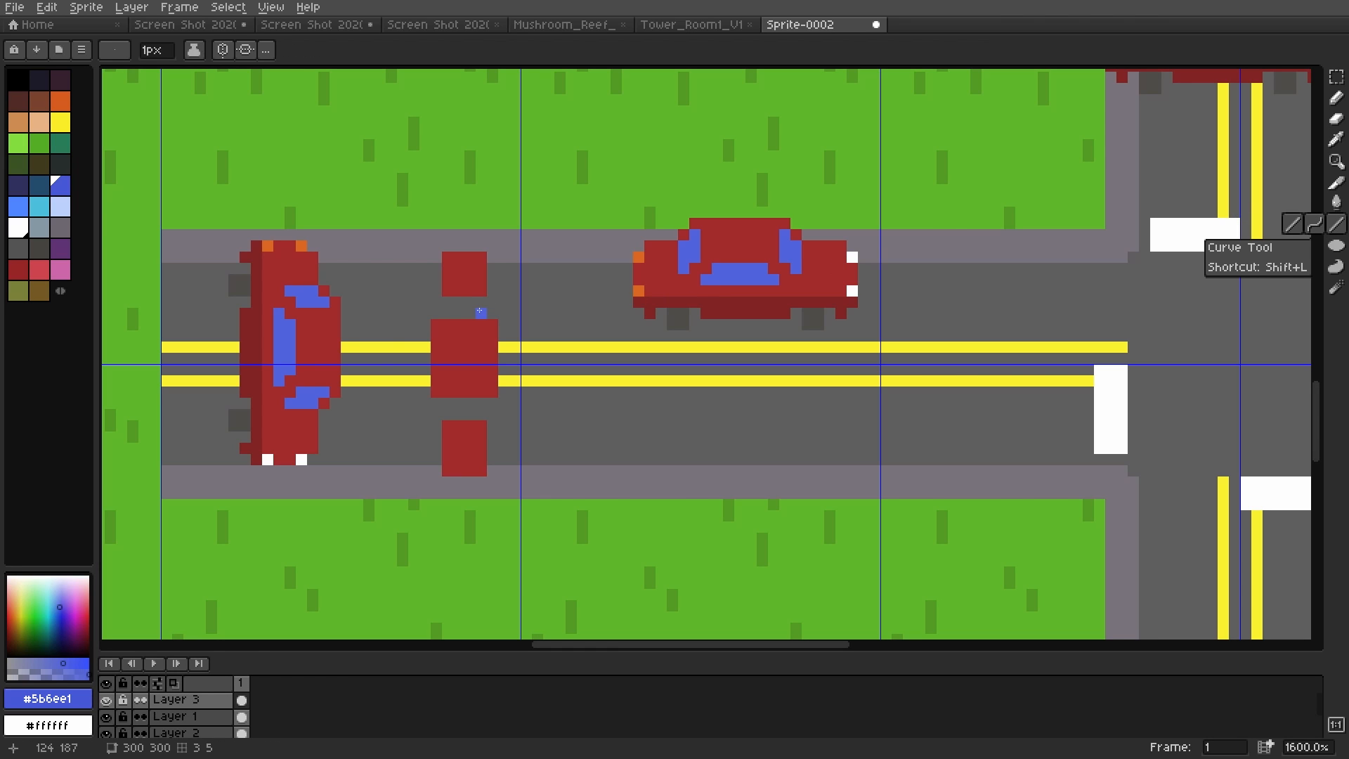
Try to move the upper and lower red blocks toward the middle block to close the gaps.
{"action": "key", "text": "m"}
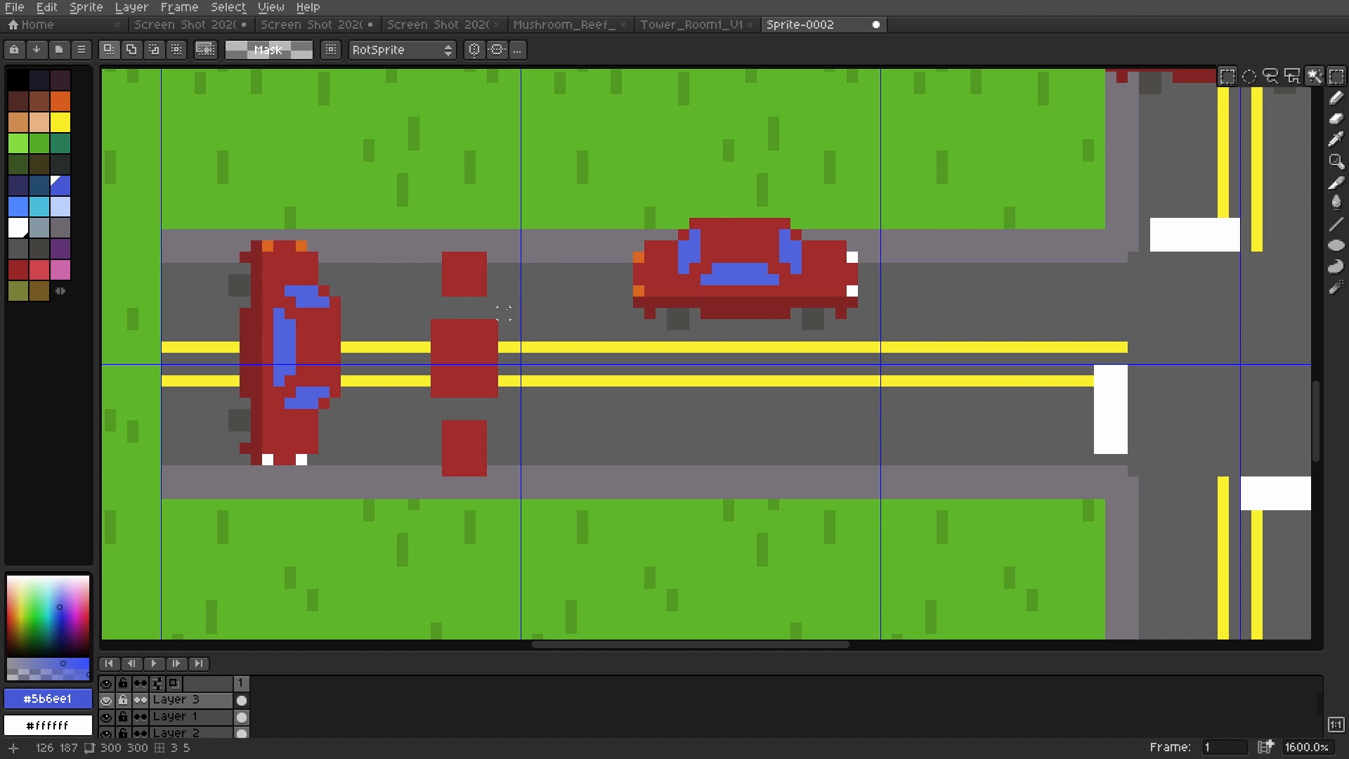
{"action": "mouse_move", "coordinate": [503, 312]}
{"action": "left_mouse_down"}
{"action": "mouse_move", "coordinate": [397, 217]}
{"action": "mouse_move", "coordinate": [471, 238]}
{"action": "mouse_move", "coordinate": [467, 274]}
{"action": "mouse_move", "coordinate": [476, 223]}
{"action": "mouse_move", "coordinate": [476, 245]}
{"action": "left_mouse_up"}
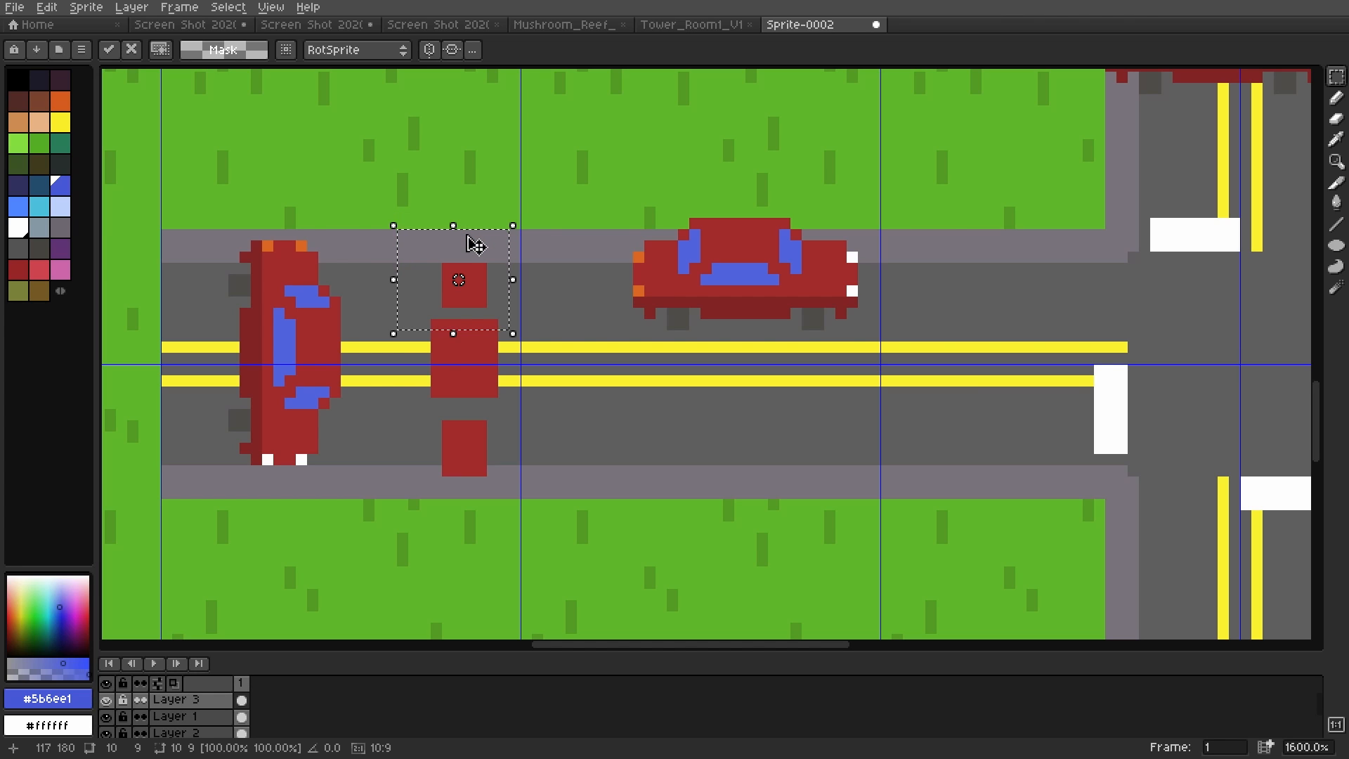
{"action": "left_click_drag", "start_coordinate": [478, 262], "coordinate": [476, 250]}
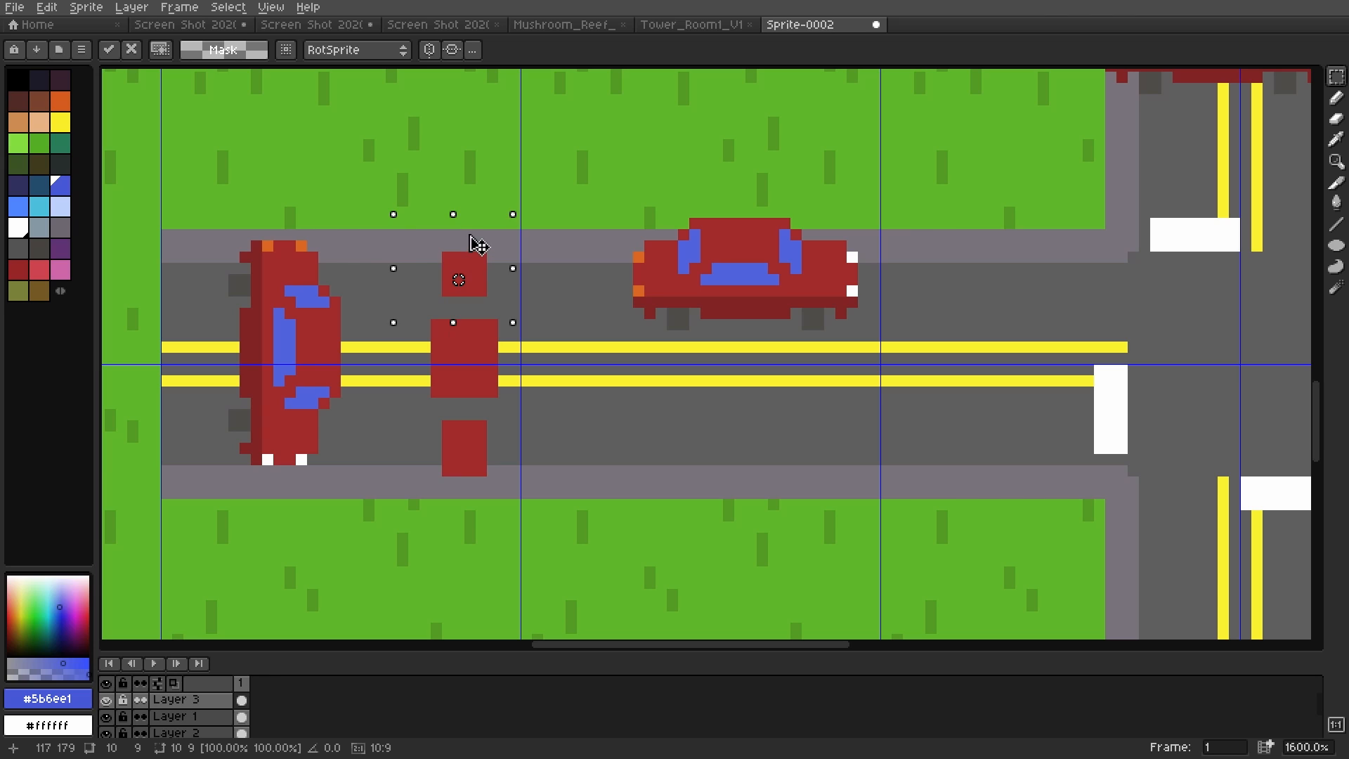
{"action": "left_click", "coordinate": [526, 302]}
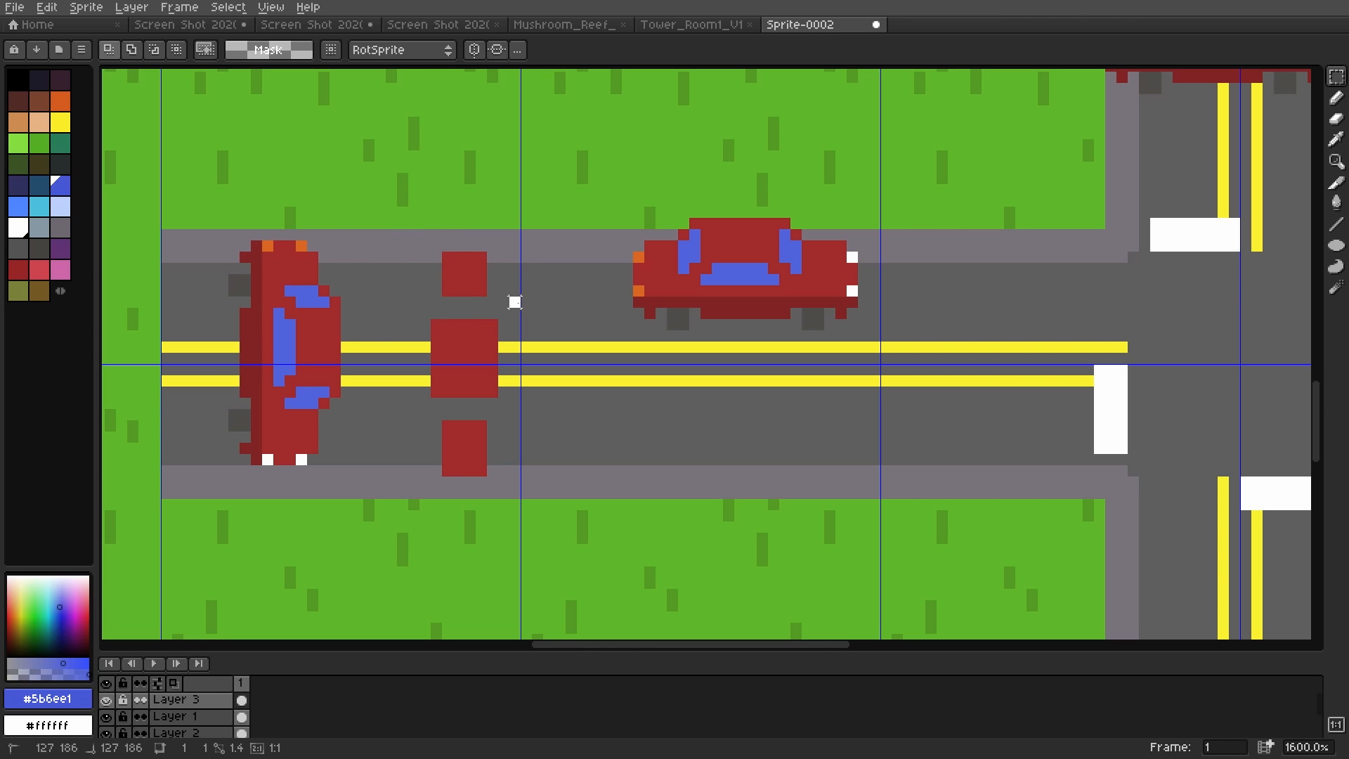
{"action": "mouse_move", "coordinate": [514, 301]}
{"action": "left_mouse_down"}
{"action": "mouse_move", "coordinate": [400, 211]}
{"action": "mouse_move", "coordinate": [448, 258]}
{"action": "left_mouse_up"}
{"action": "left_click", "coordinate": [494, 407]}
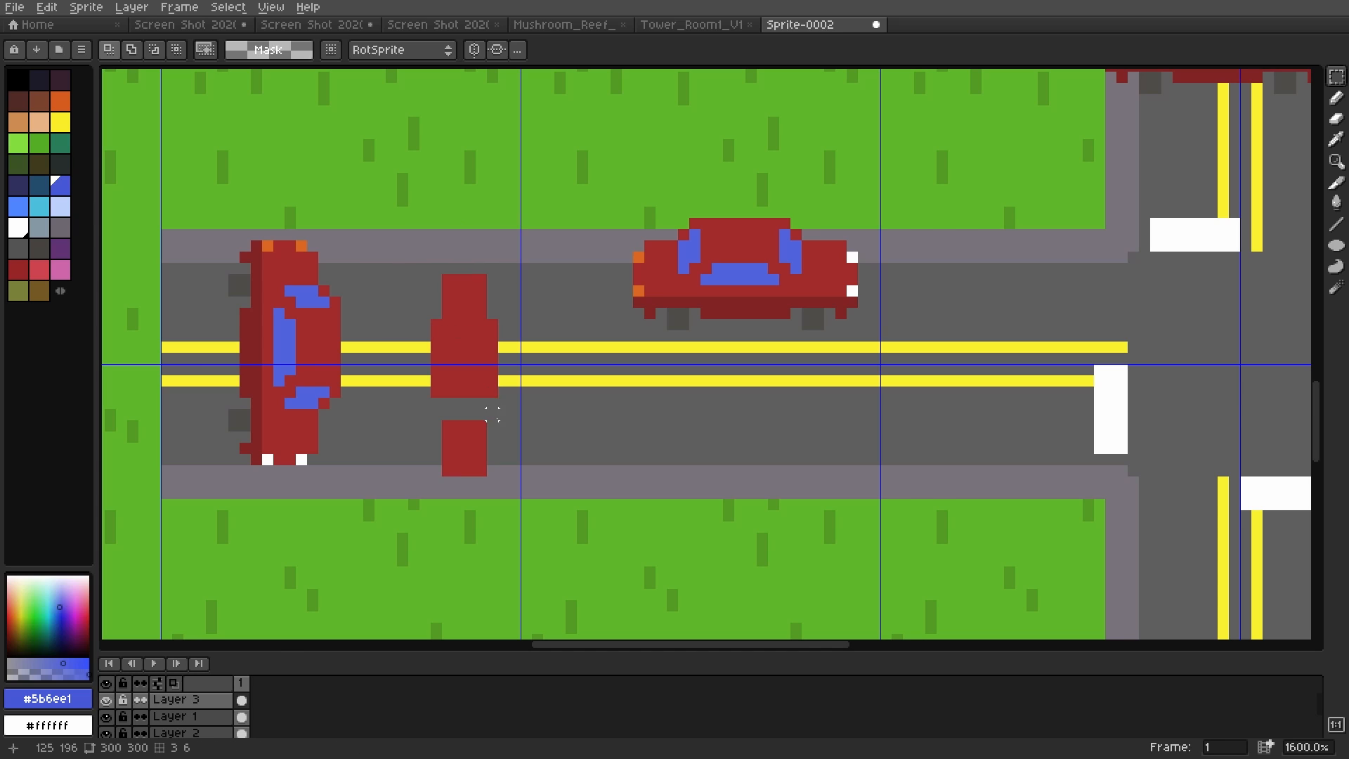
{"action": "left_click_drag", "start_coordinate": [415, 415], "coordinate": [520, 499]}
{"action": "left_click", "coordinate": [529, 517]}
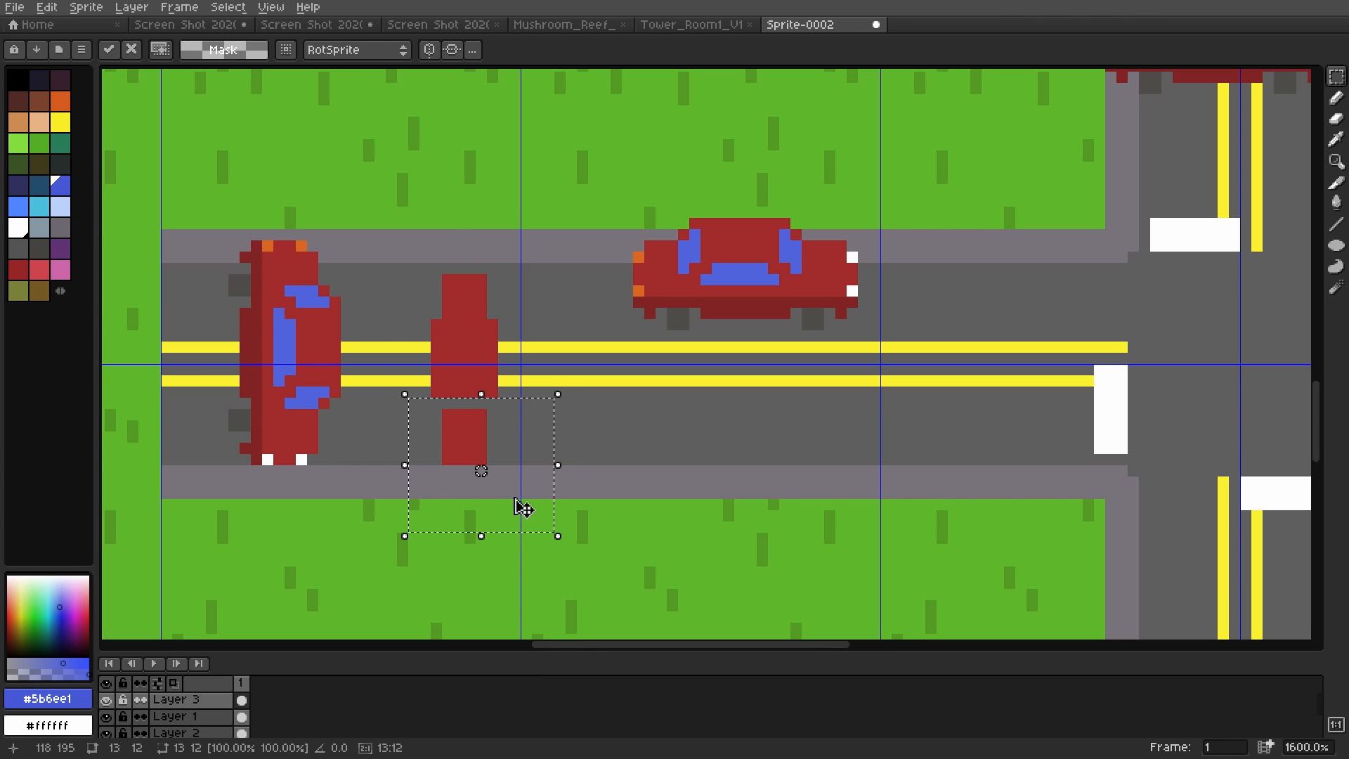
Undo the last moves of the upper and lower red blocks.
{"action": "key", "text": "ctrl+z"}
{"action": "key", "text": "ctrl+z"}
{"action": "key", "text": "ctrl+z"}
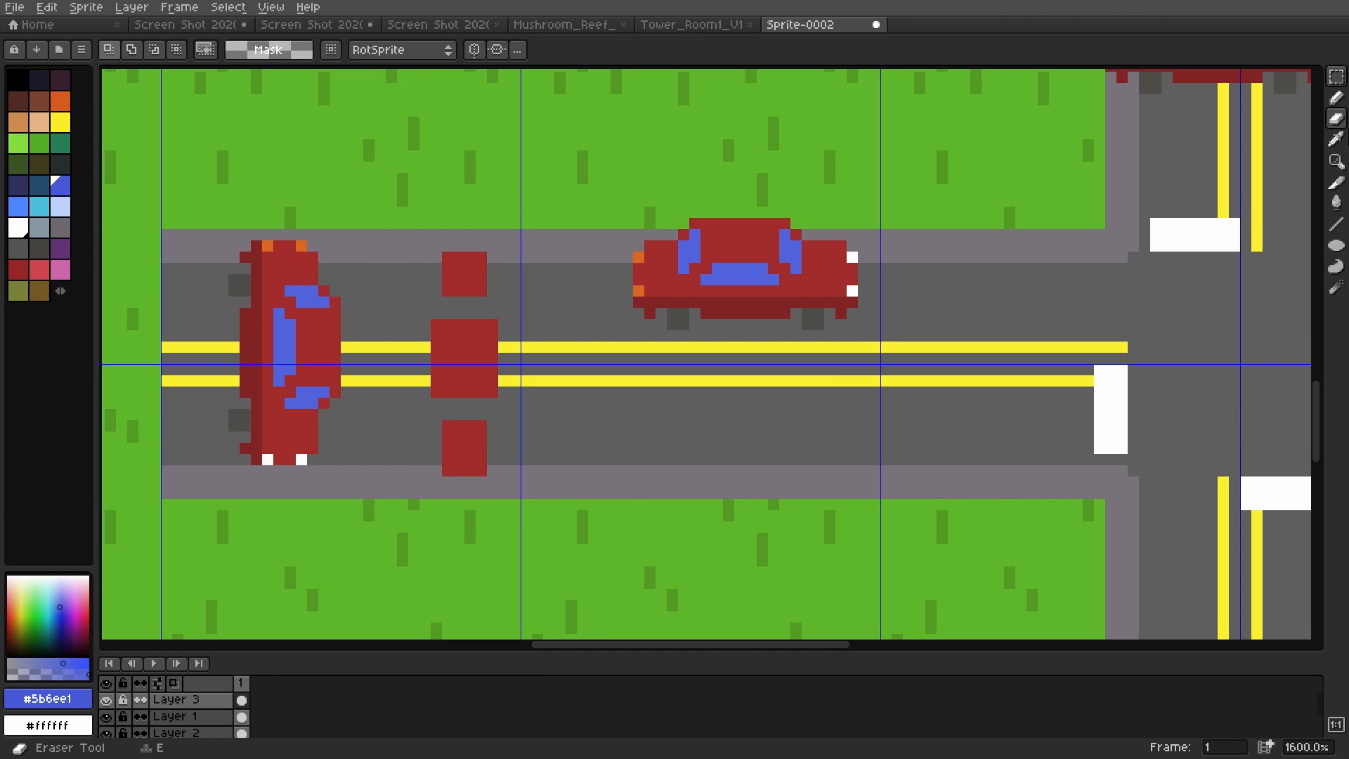
Draw a blue #5b6ee1 windshield band, 6 px wide and 2 px tall, between the middle and lower red blocks with the Line tool.
{"action": "left_click", "coordinate": [1337, 140]}
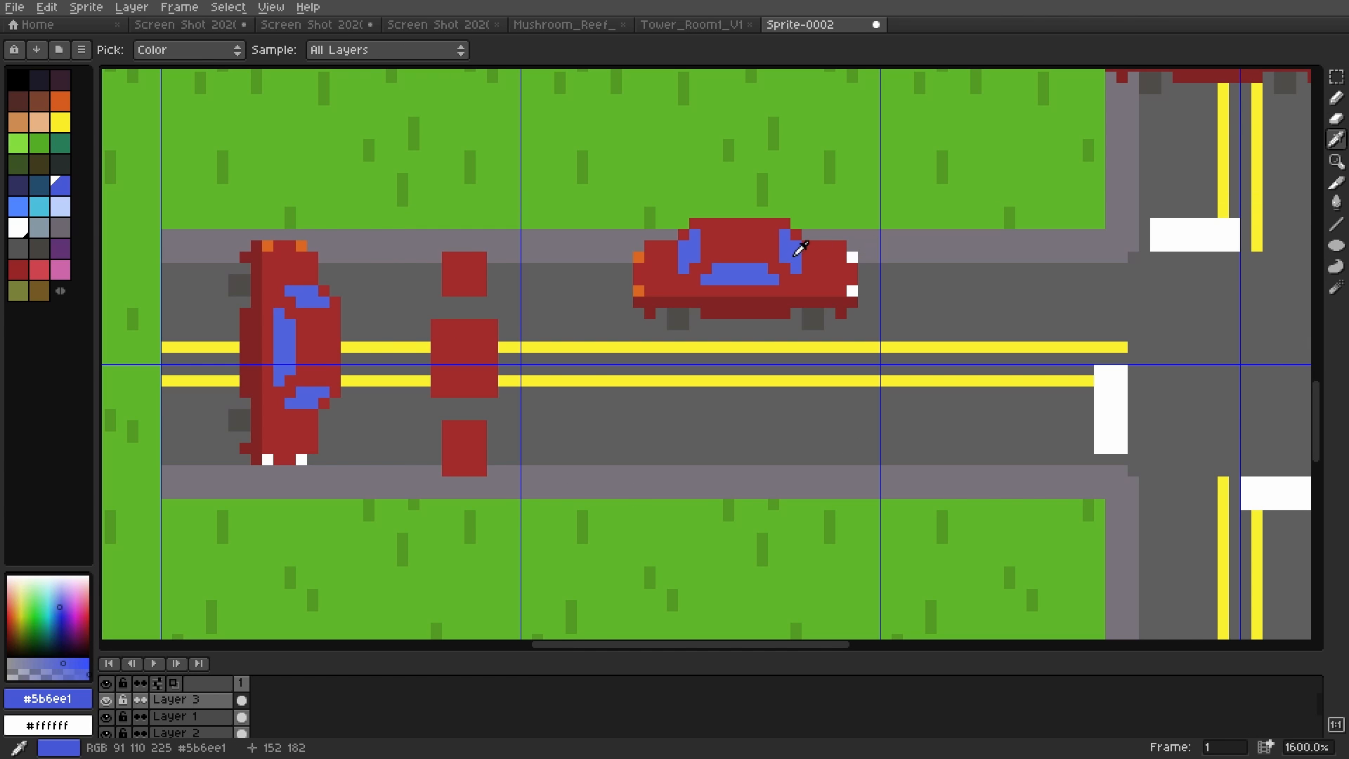
{"action": "left_click", "coordinate": [1337, 224]}
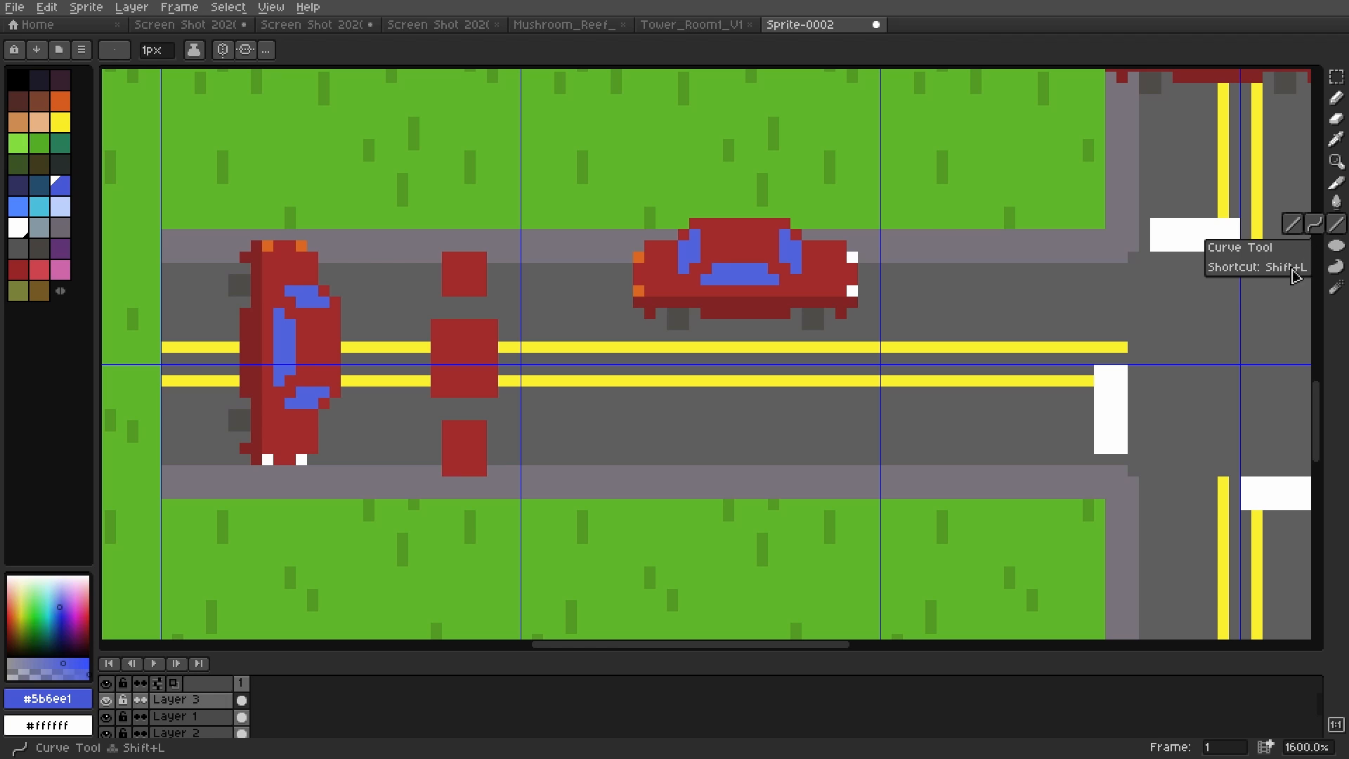
{"action": "left_click_drag", "start_coordinate": [482, 406], "coordinate": [447, 406]}
{"action": "left_click", "coordinate": [483, 424]}
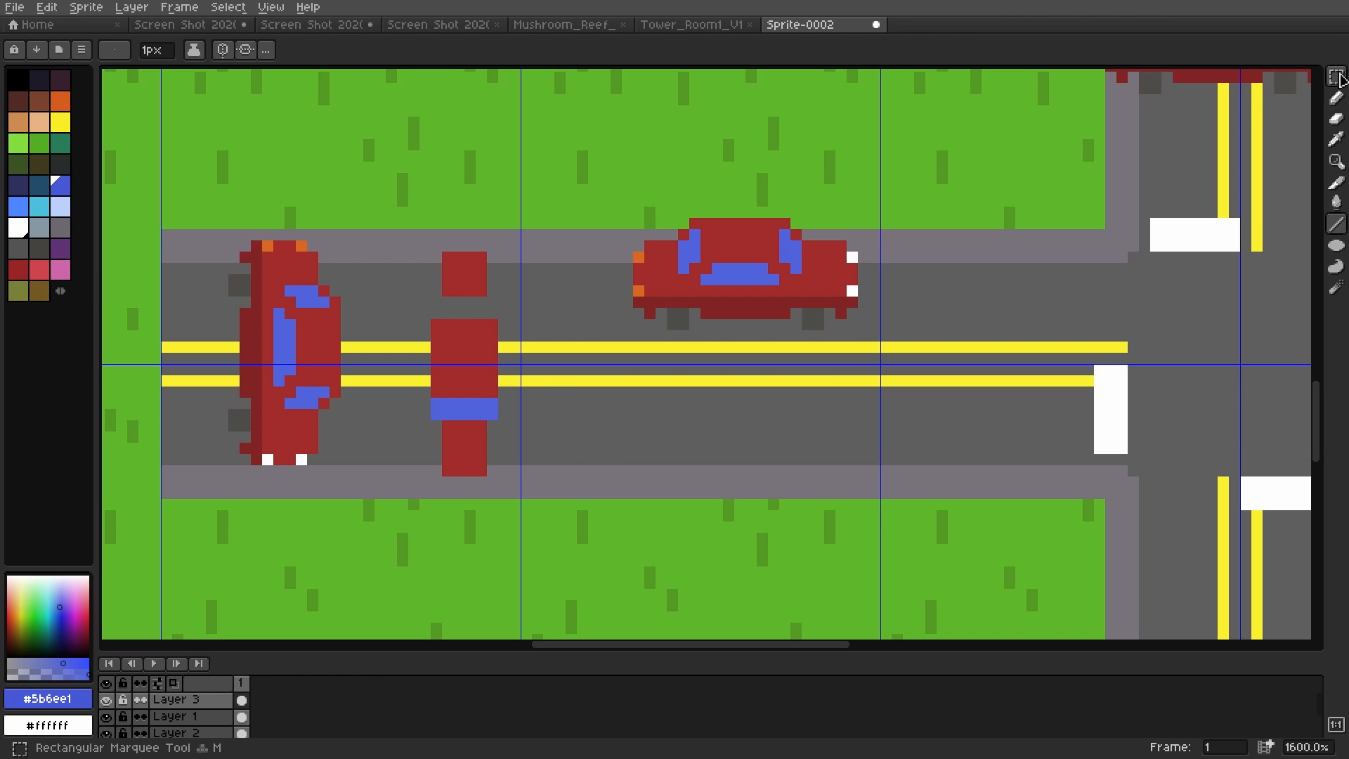
Select the upper red block and move it down against the middle block to close the gap.
{"action": "left_click", "coordinate": [1336, 76]}
{"action": "left_click_drag", "start_coordinate": [492, 313], "coordinate": [459, 302]}
{"action": "key", "text": "ctrl+d"}
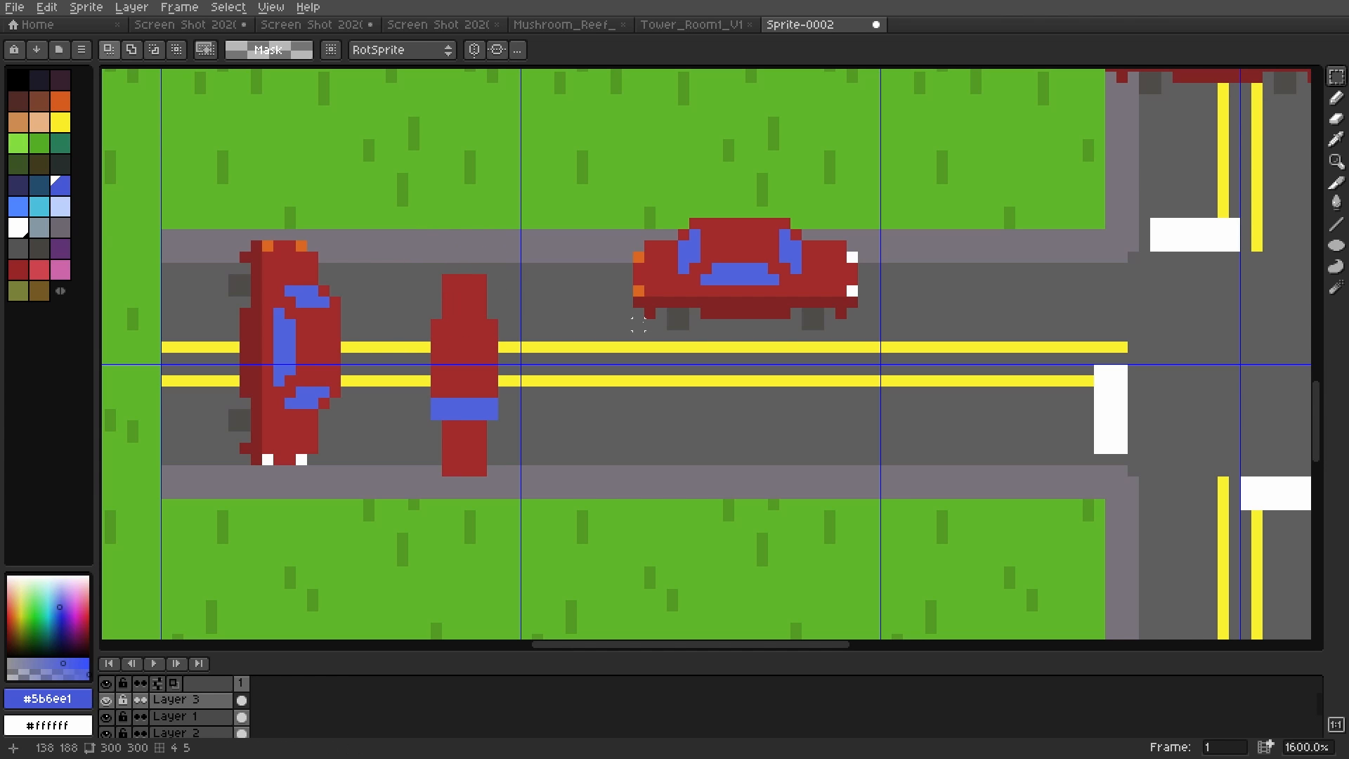
Widen the upper and lower red blocks to the 6 px body width, shifting the windshield band and lower block up 1 px.
{"action": "left_click_drag", "start_coordinate": [391, 370], "coordinate": [481, 437]}
{"action": "key", "text": "ctrl+d"}
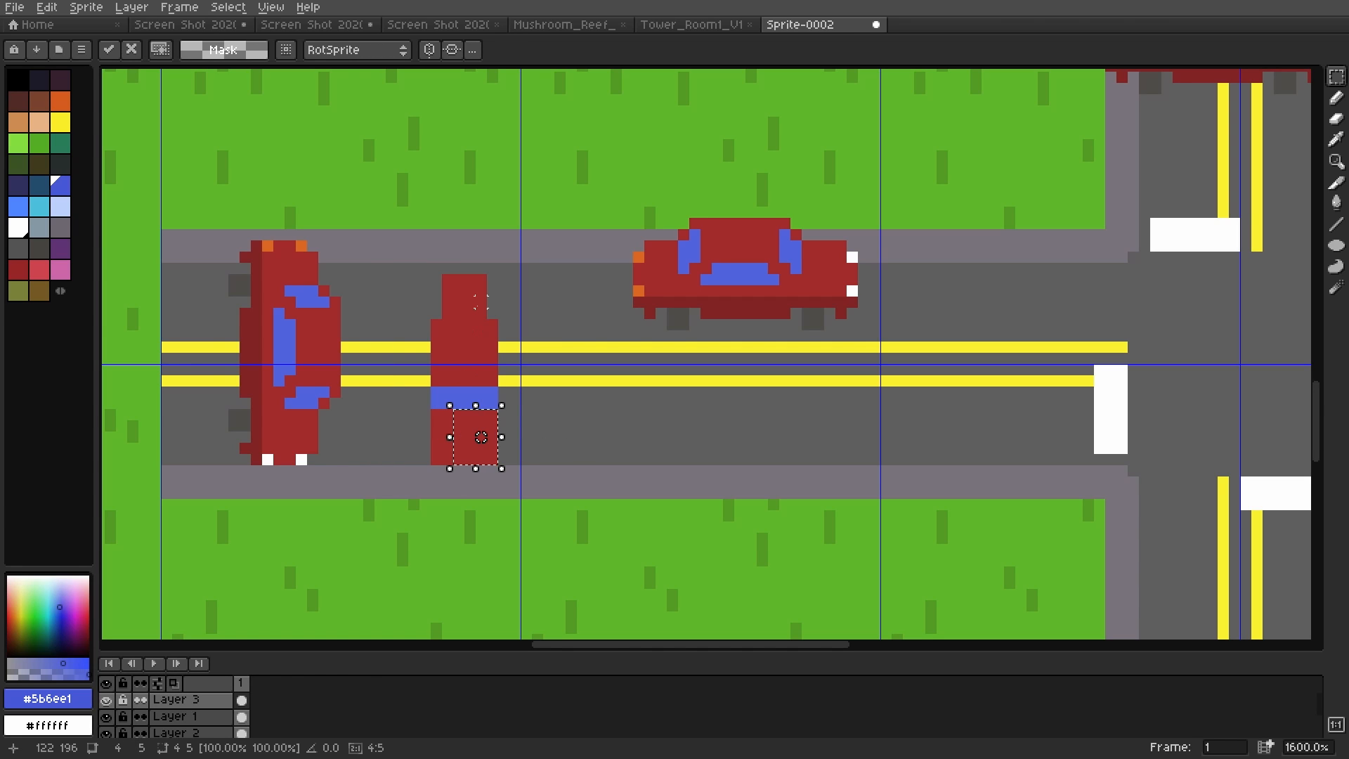
{"action": "key", "text": "ctrl+d"}
{"action": "mouse_move", "coordinate": [487, 319]}
{"action": "left_mouse_down"}
{"action": "mouse_move", "coordinate": [443, 275]}
{"action": "mouse_move", "coordinate": [463, 295]}
{"action": "mouse_move", "coordinate": [392, 257]}
{"action": "left_mouse_up"}
{"action": "key", "text": "ctrl+d"}
{"action": "key", "text": "Delete"}
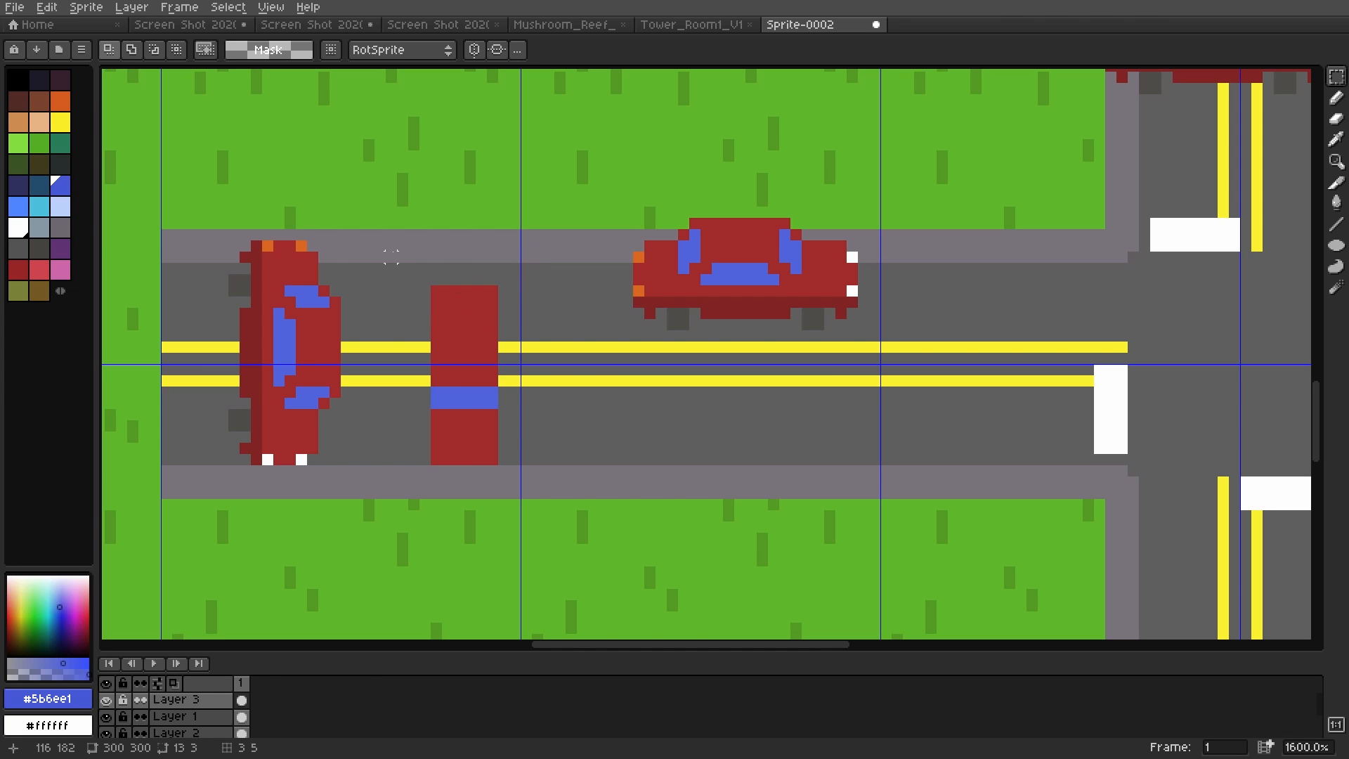
Delete the single corner pixels at all four corners of the new car body to round its ends.
{"action": "left_click_drag", "start_coordinate": [492, 290], "coordinate": [538, 292]}
{"action": "key", "text": "Delete"}
{"action": "left_click_drag", "start_coordinate": [436, 291], "coordinate": [410, 294]}
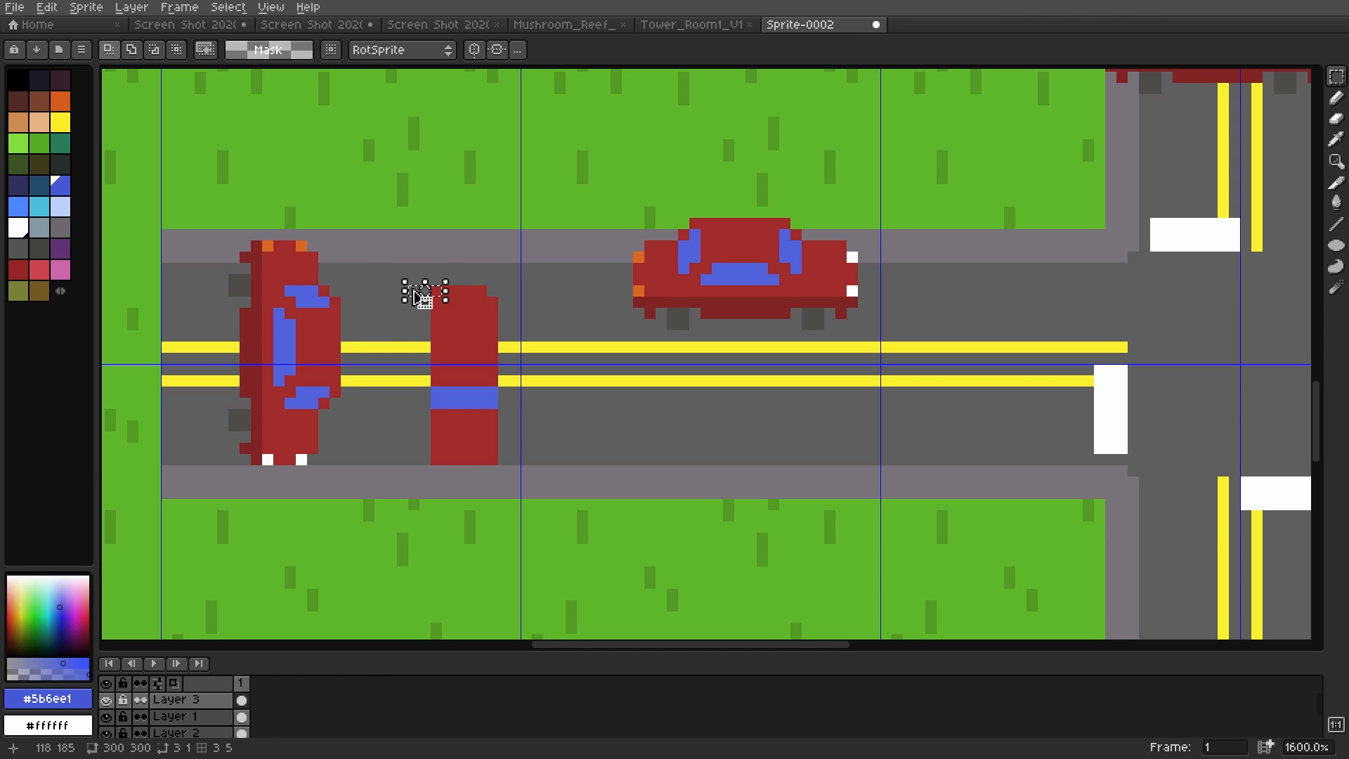
{"action": "key", "text": "Delete"}
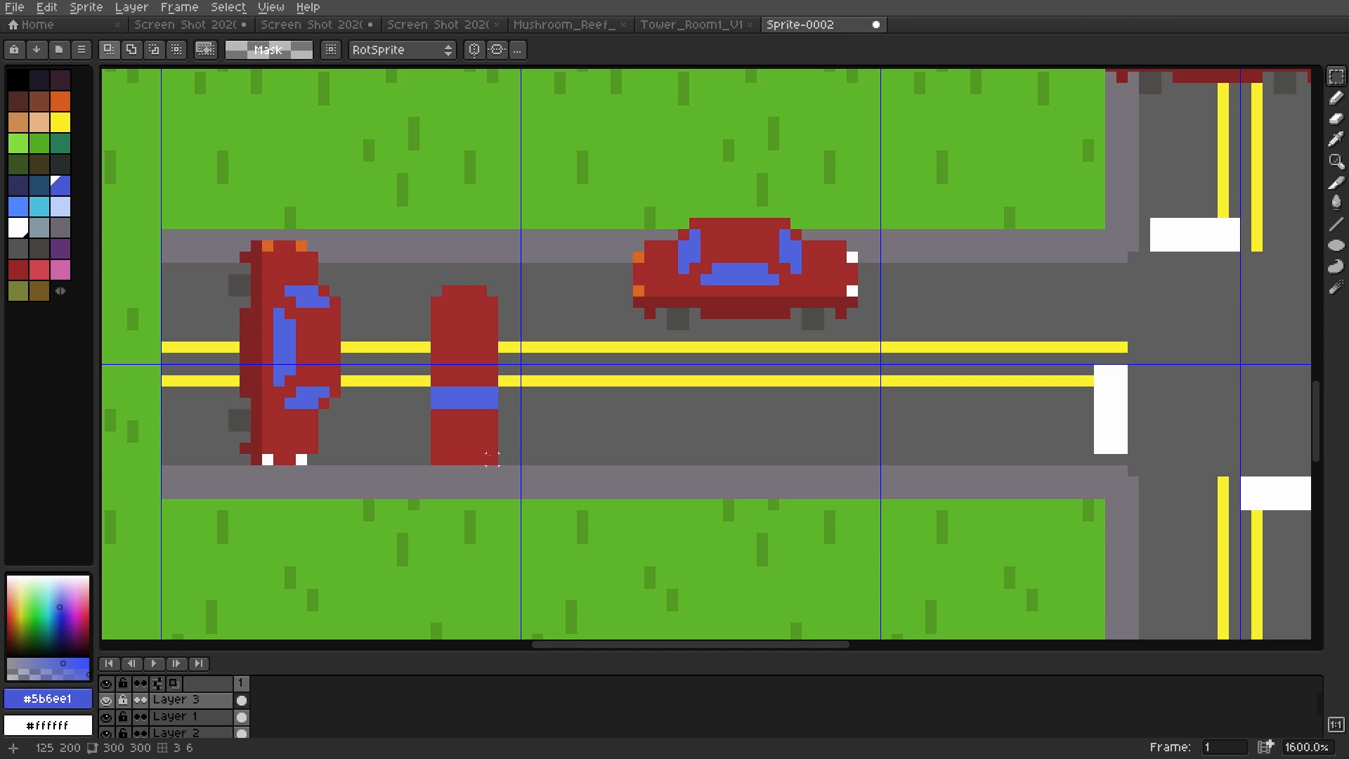
{"action": "left_click_drag", "start_coordinate": [492, 459], "coordinate": [521, 467]}
{"action": "left_click_drag", "start_coordinate": [424, 460], "coordinate": [436, 459]}
{"action": "key", "text": "Delete"}
Sample the dark red #8c2a2a from the original car and draw a 2 px tall bumper below the new car, filling its lower corner pixels.
{"action": "left_click", "coordinate": [1338, 141]}
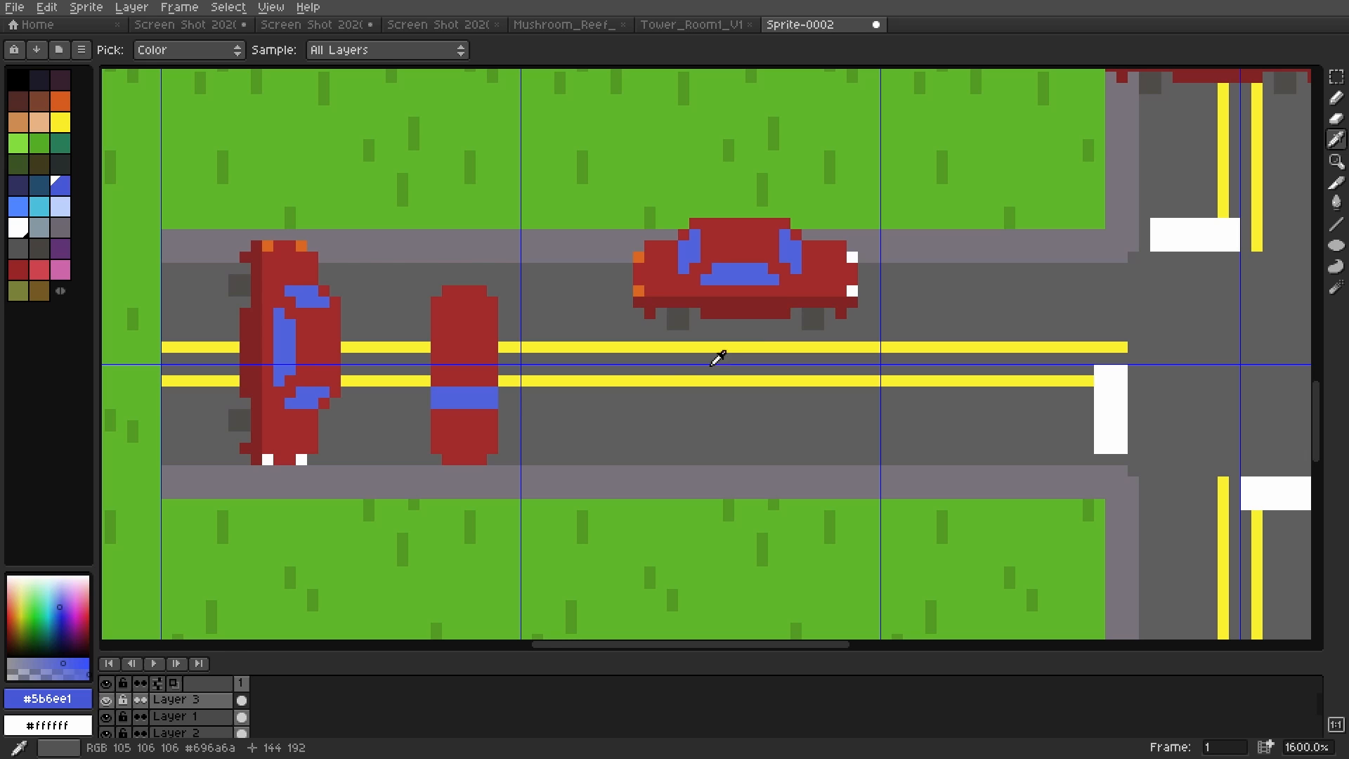
{"action": "left_click", "coordinate": [765, 301]}
{"action": "key", "text": "l"}
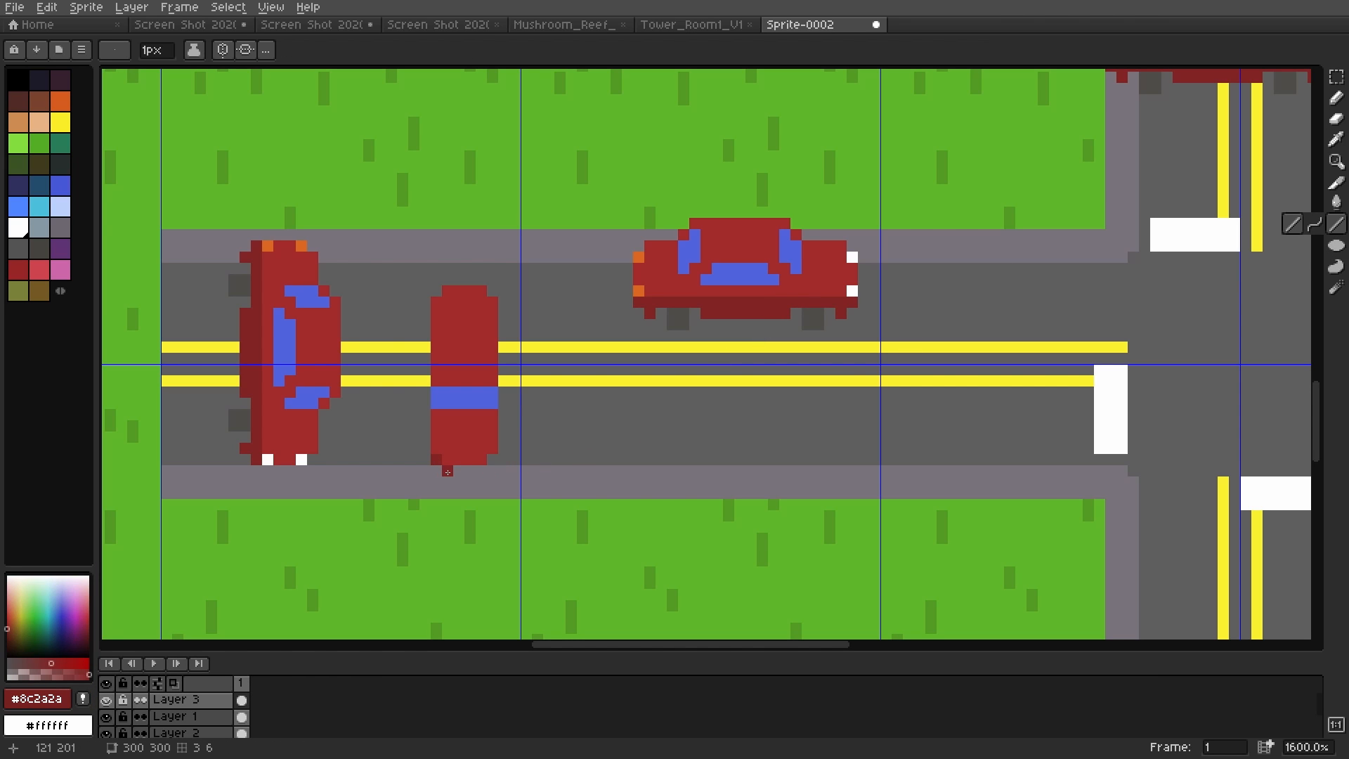
{"action": "mouse_move", "coordinate": [448, 472]}
{"action": "left_mouse_down"}
{"action": "mouse_move", "coordinate": [479, 469]}
{"action": "mouse_move", "coordinate": [447, 483]}
{"action": "left_mouse_up"}
{"action": "left_click", "coordinate": [439, 471]}
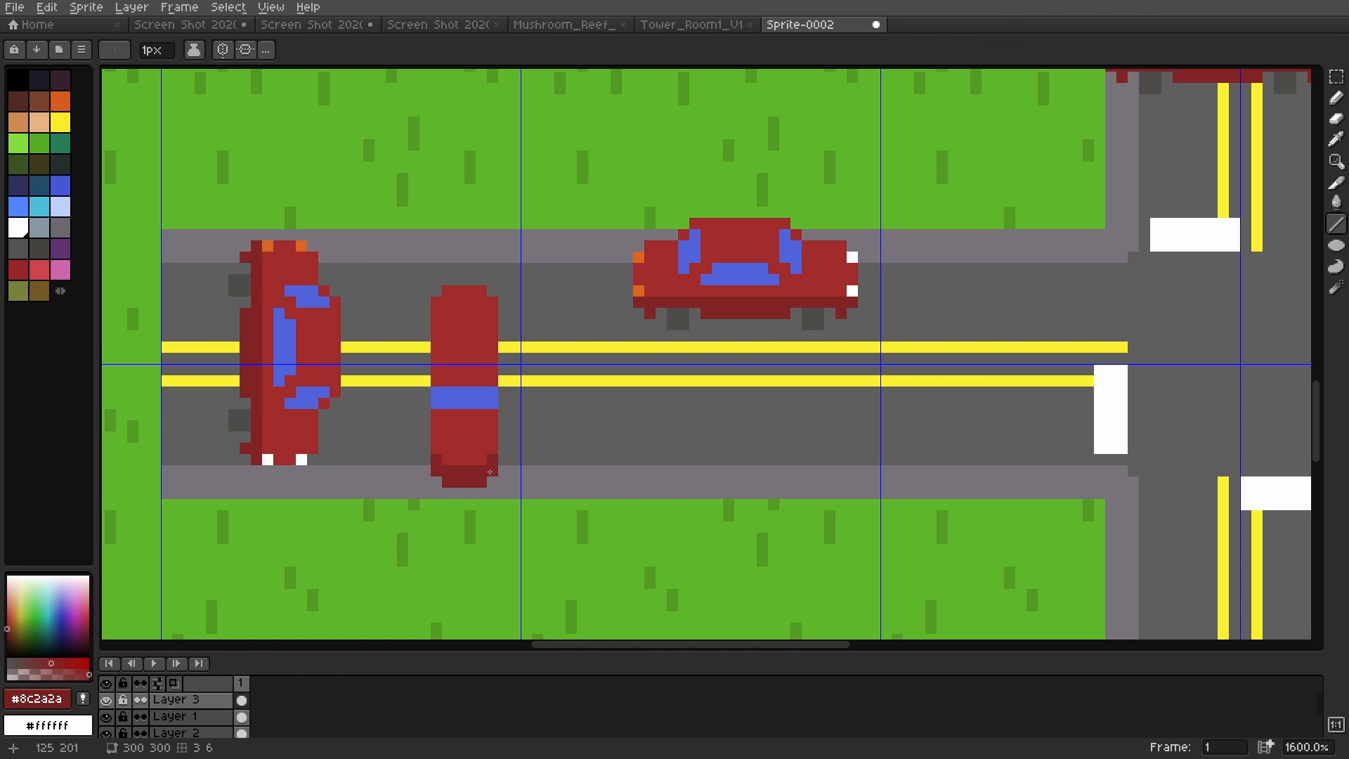
Sample white #ffffff from the original car's headlight and place one-pixel headlights at both lower corners of the new car's front.
{"action": "key", "text": "i"}
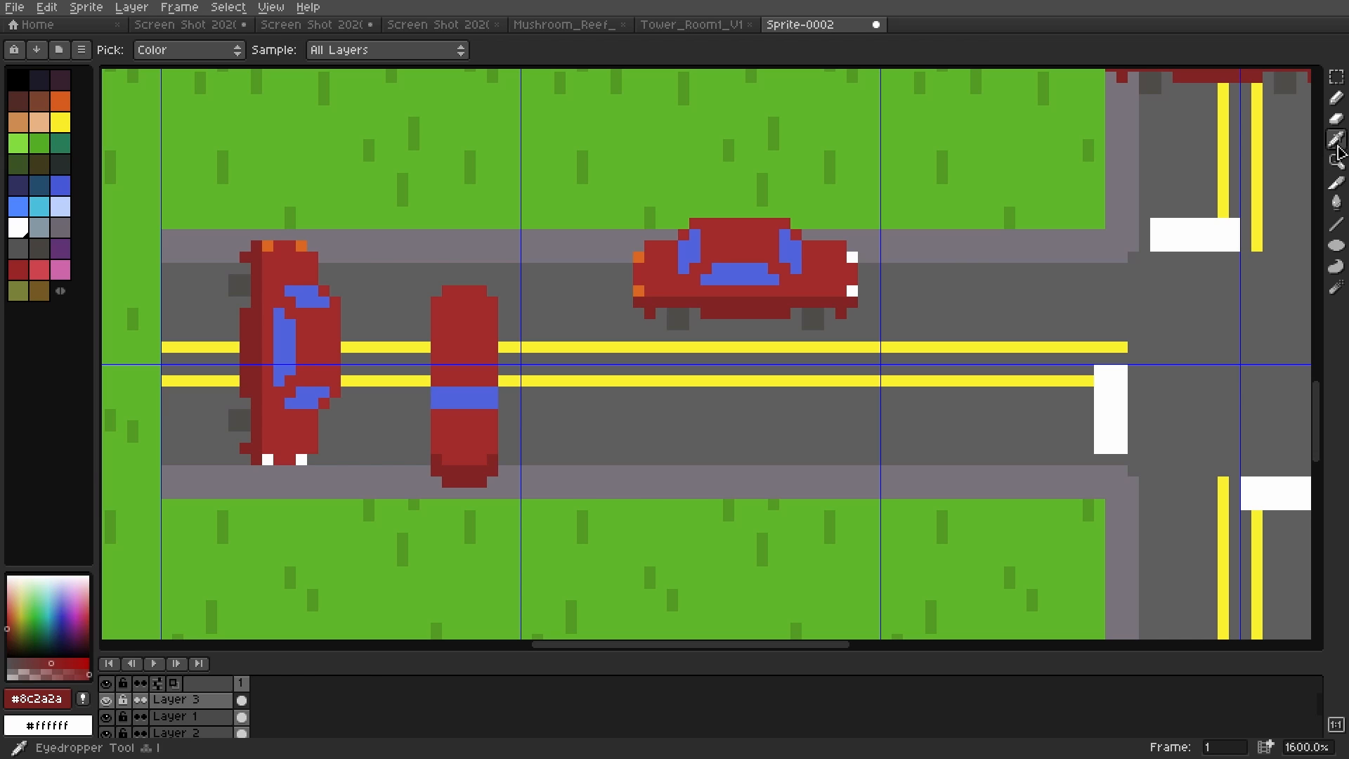
{"action": "left_click", "coordinate": [858, 257]}
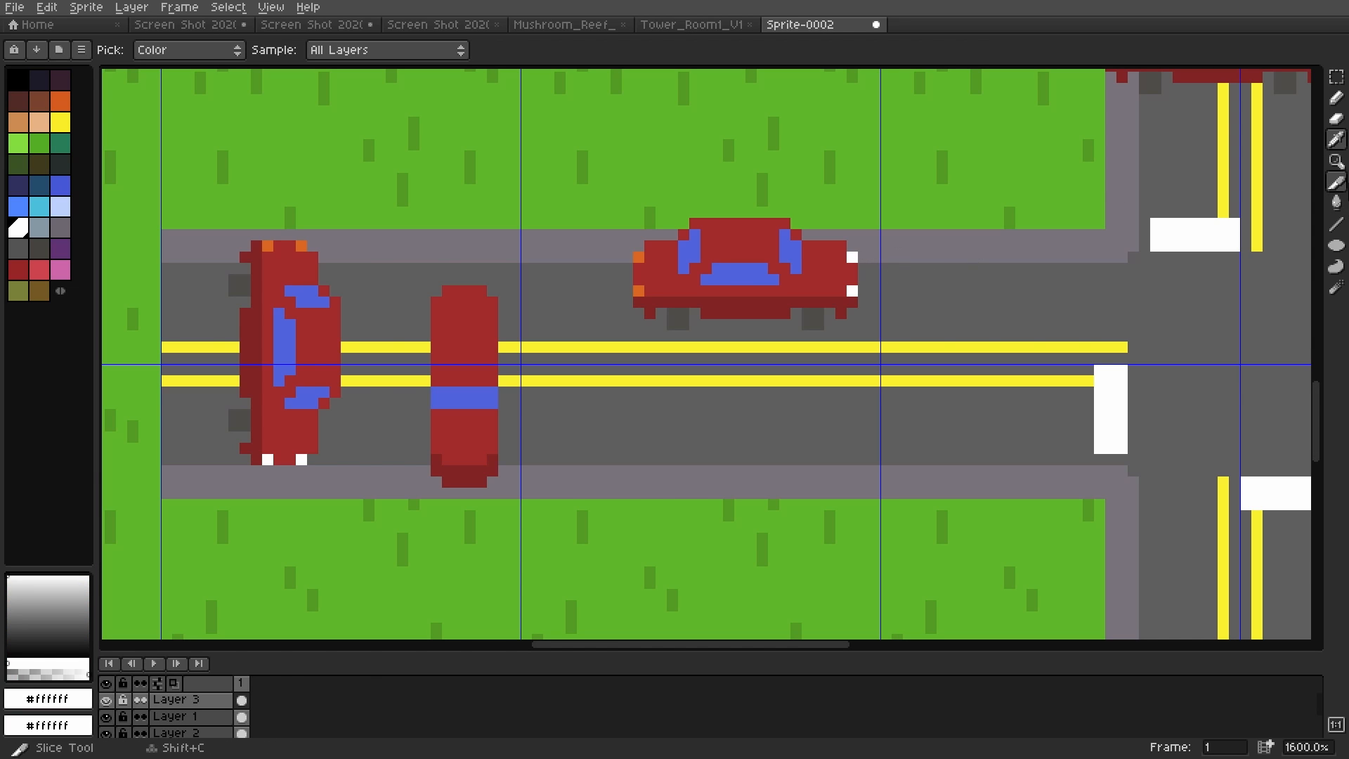
{"action": "key", "text": "shift+l"}
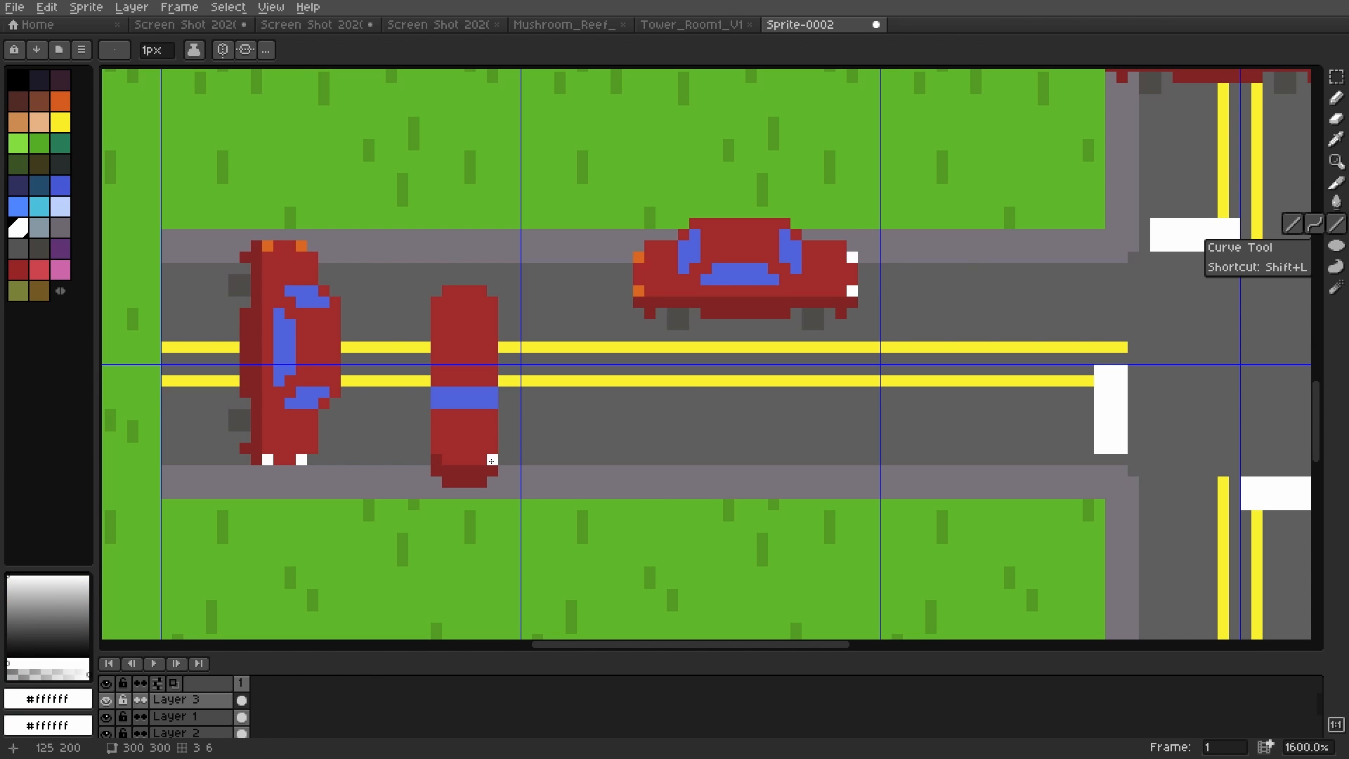
{"action": "left_click", "coordinate": [438, 461]}
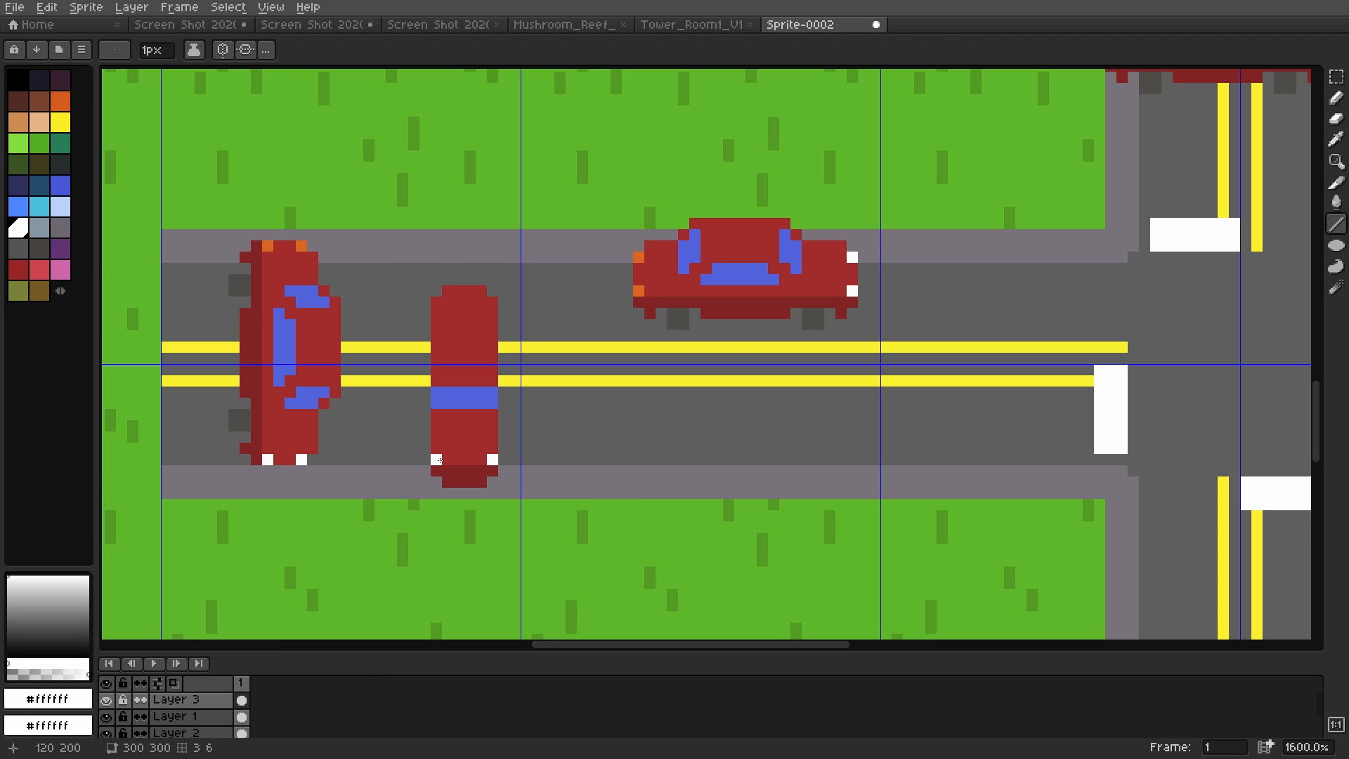
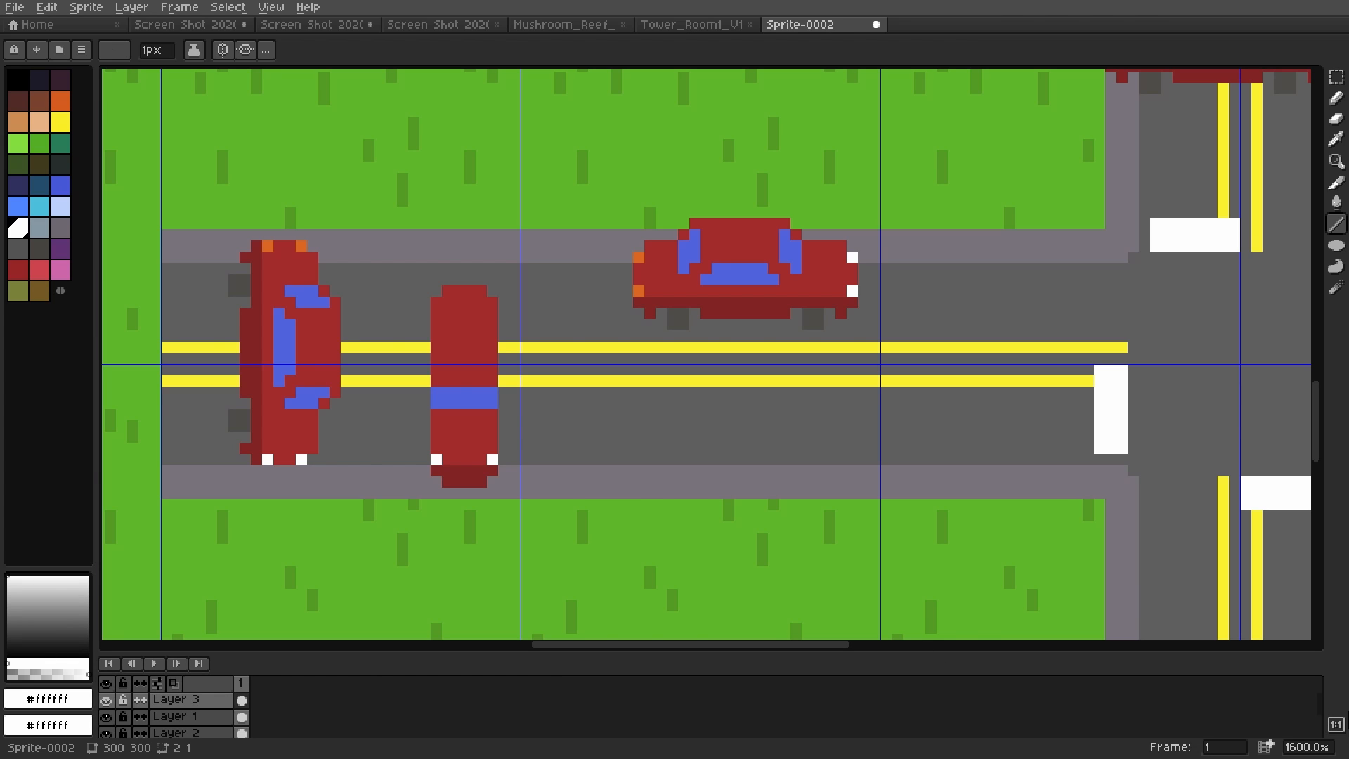
Switch to the browser and search Google Images for "domino's delivery car".
{"action": "key", "text": "ctrl+Left"}
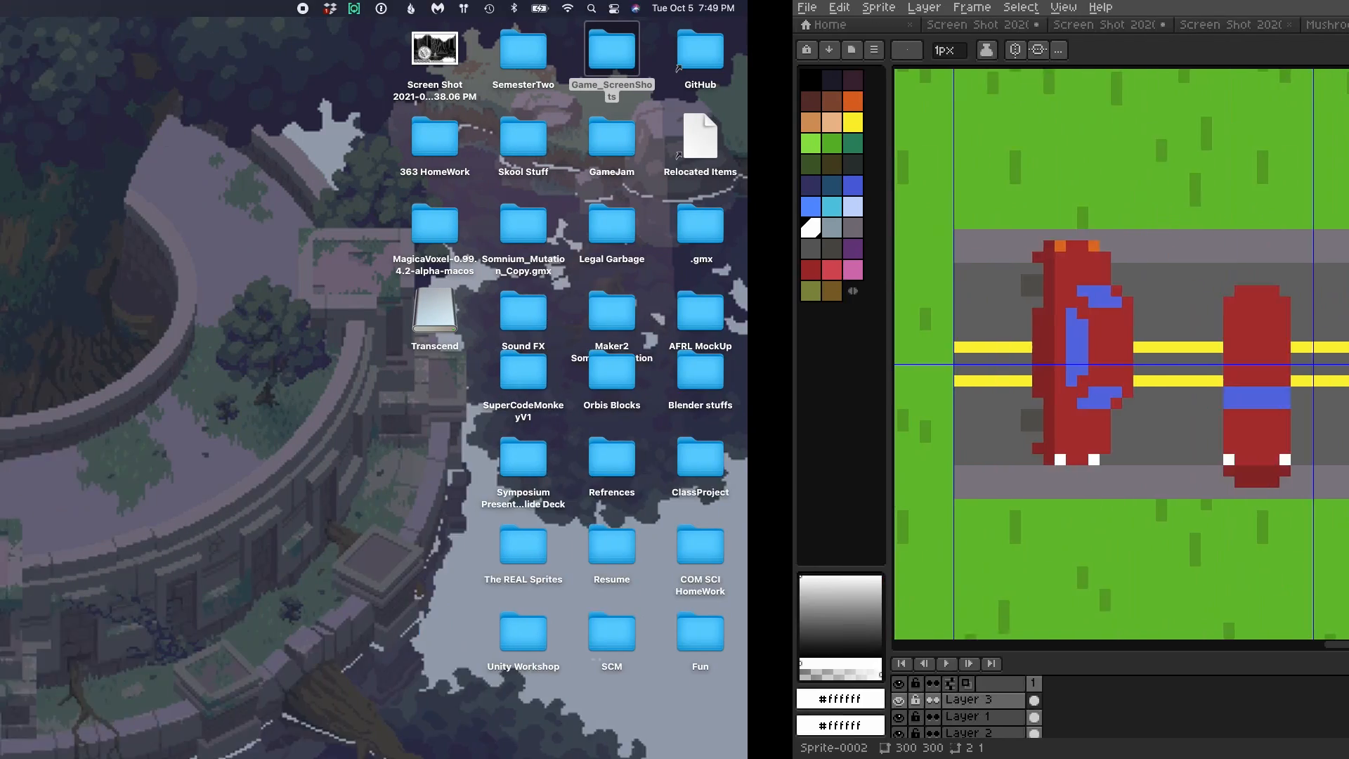
{"action": "key", "text": "ctrl+Right"}
{"action": "key", "text": "ctrl+Right"}
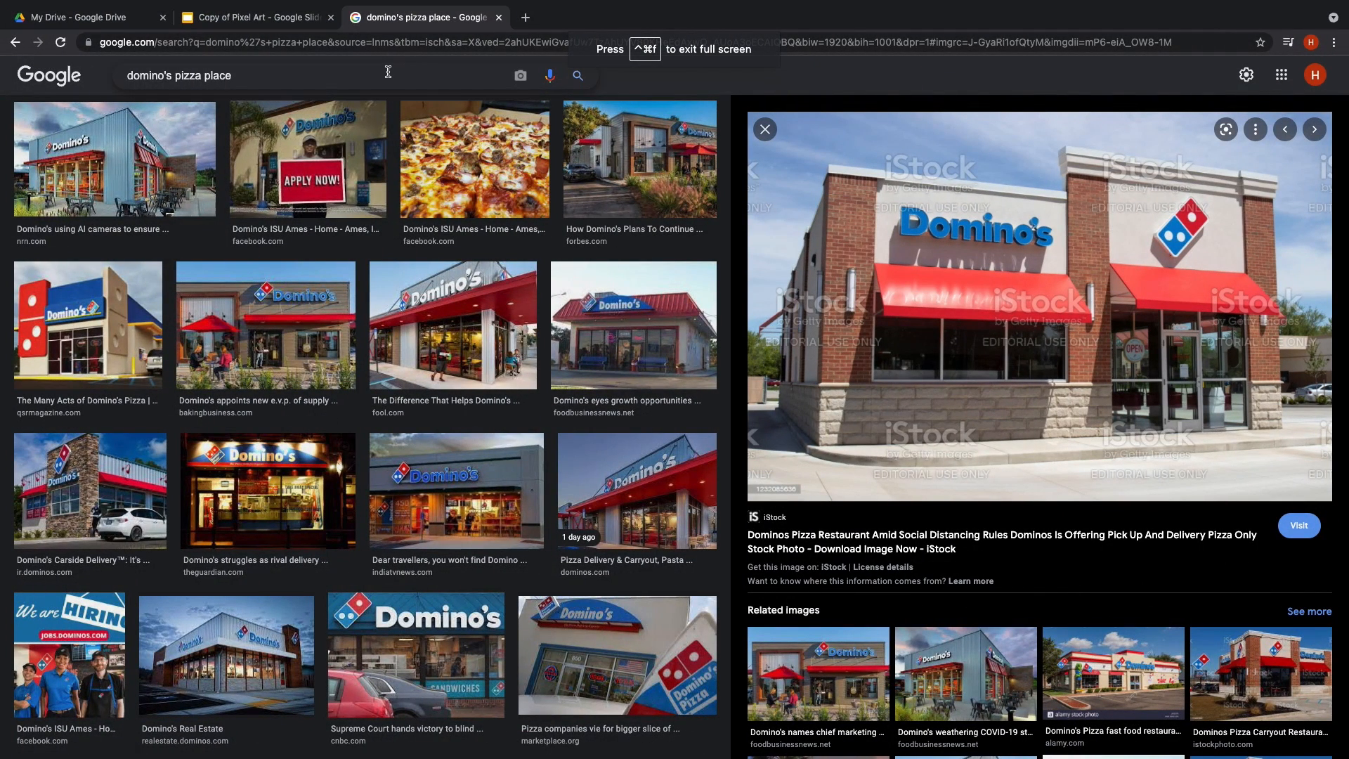
{"action": "left_click", "coordinate": [388, 71]}
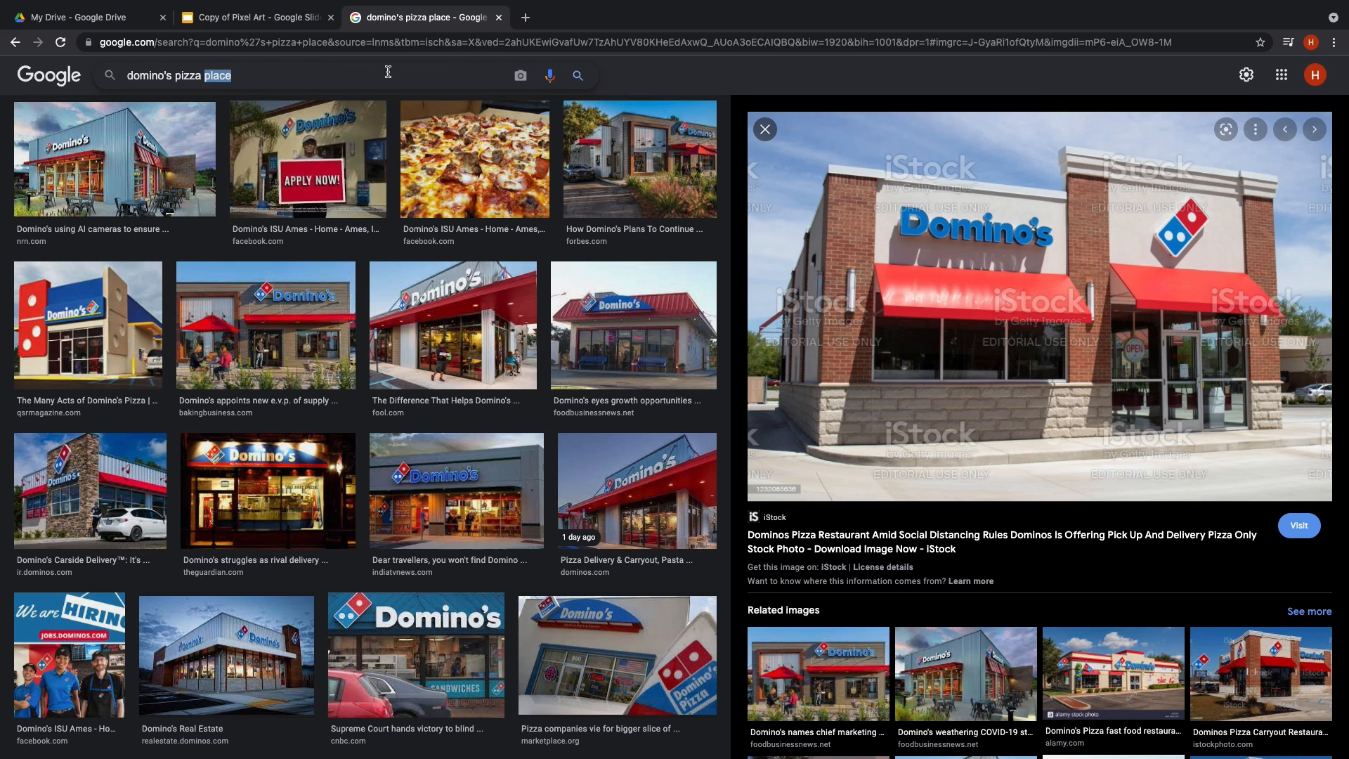
{"action": "key", "text": "BackSpace"}
{"action": "key", "text": "BackSpace"}
{"action": "key", "text": "BackSpace"}
{"action": "key", "text": "BackSpace"}
{"action": "key", "text": "BackSpace"}
{"action": "key", "text": "BackSpace"}
{"action": "key", "text": "BackSpace"}
{"action": "type", "text": "de"}
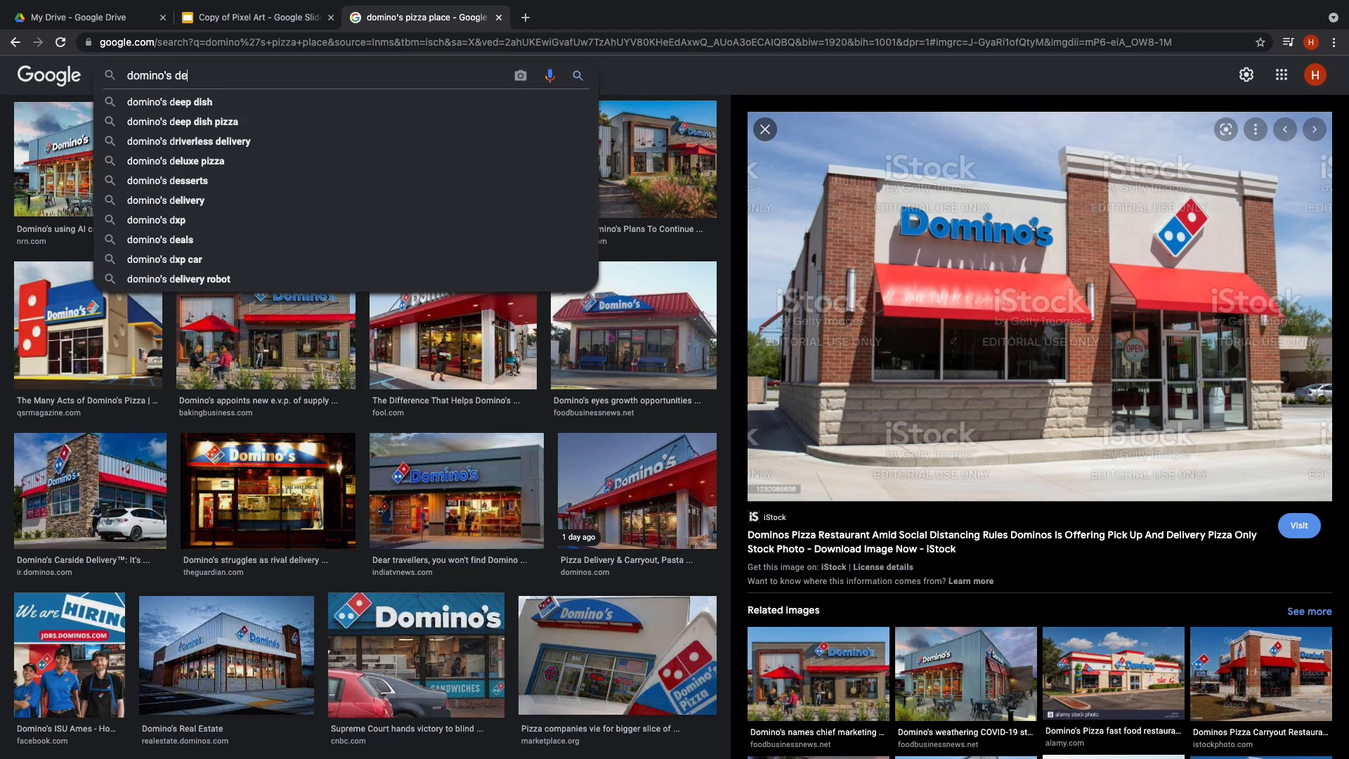
{"action": "type", "text": "livery "}
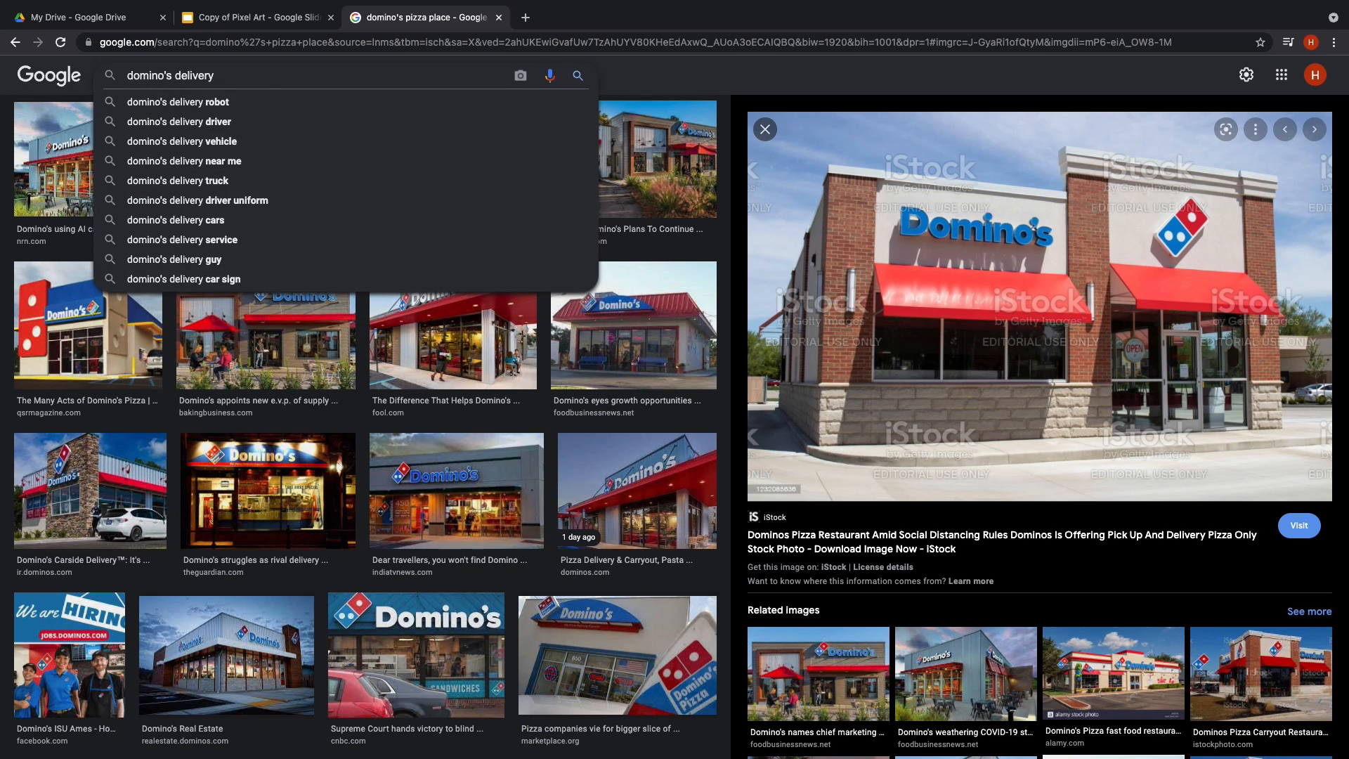
{"action": "type", "text": "car"}
{"action": "key", "text": "Return"}
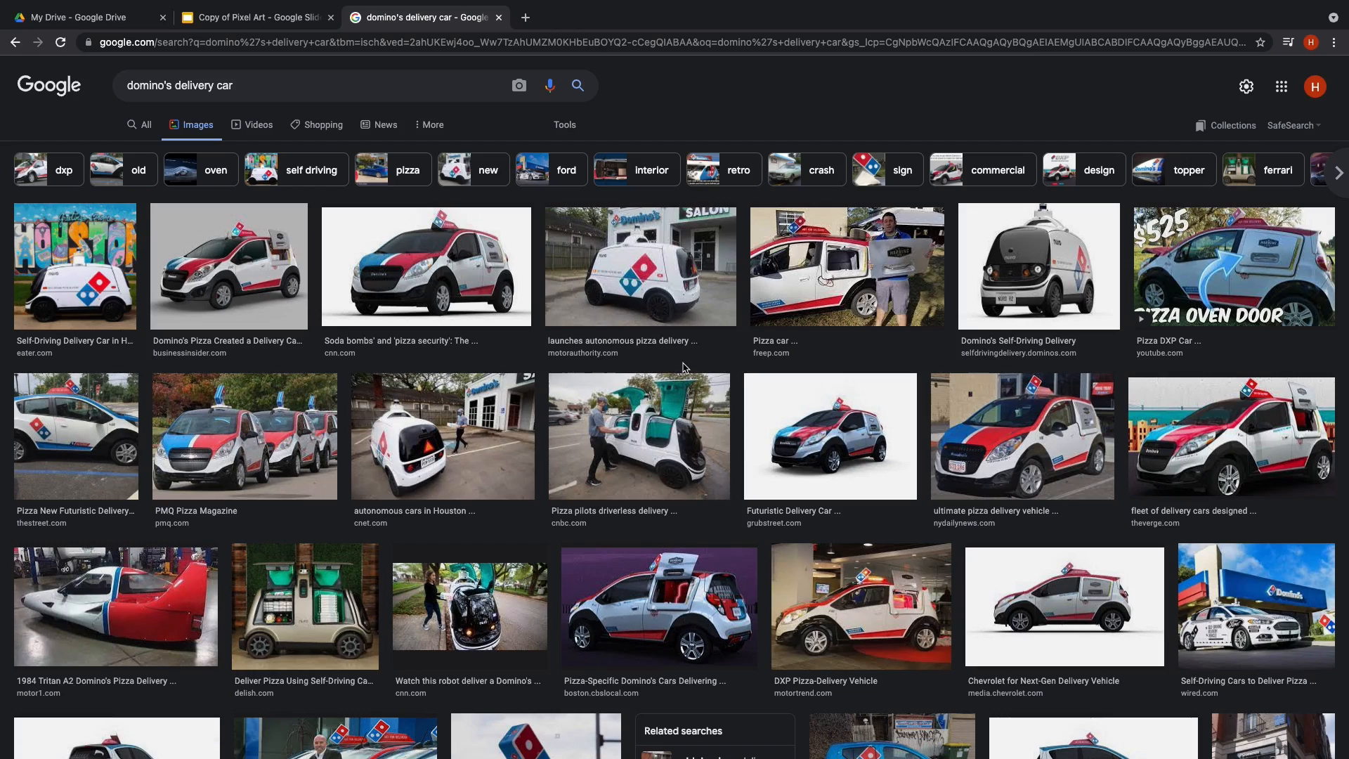
Examine the Domino's delivery car image results for a suitable car body reference.
{"action": "scroll", "coordinate": [870, 453], "scroll_direction": "down", "scroll_amount": 8}
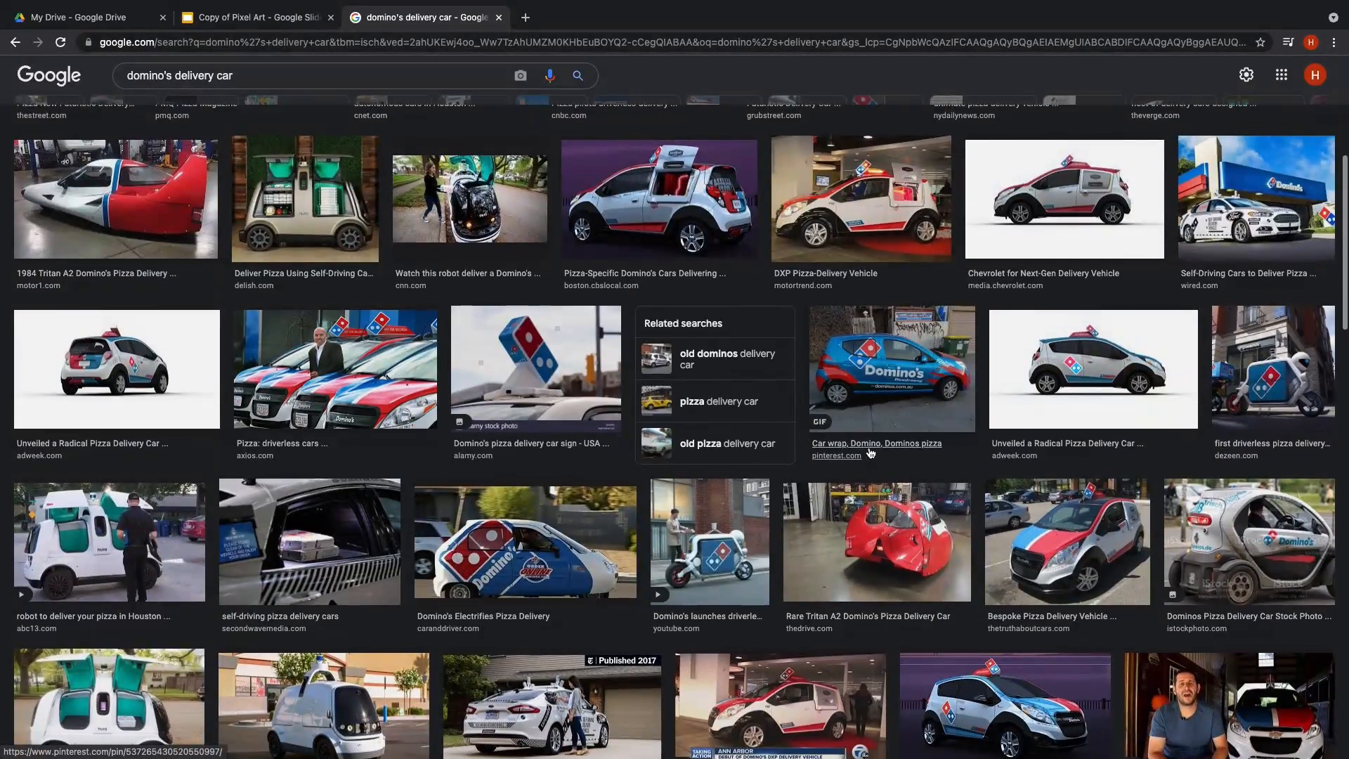
{"action": "scroll", "coordinate": [870, 454], "scroll_direction": "down", "scroll_amount": 6}
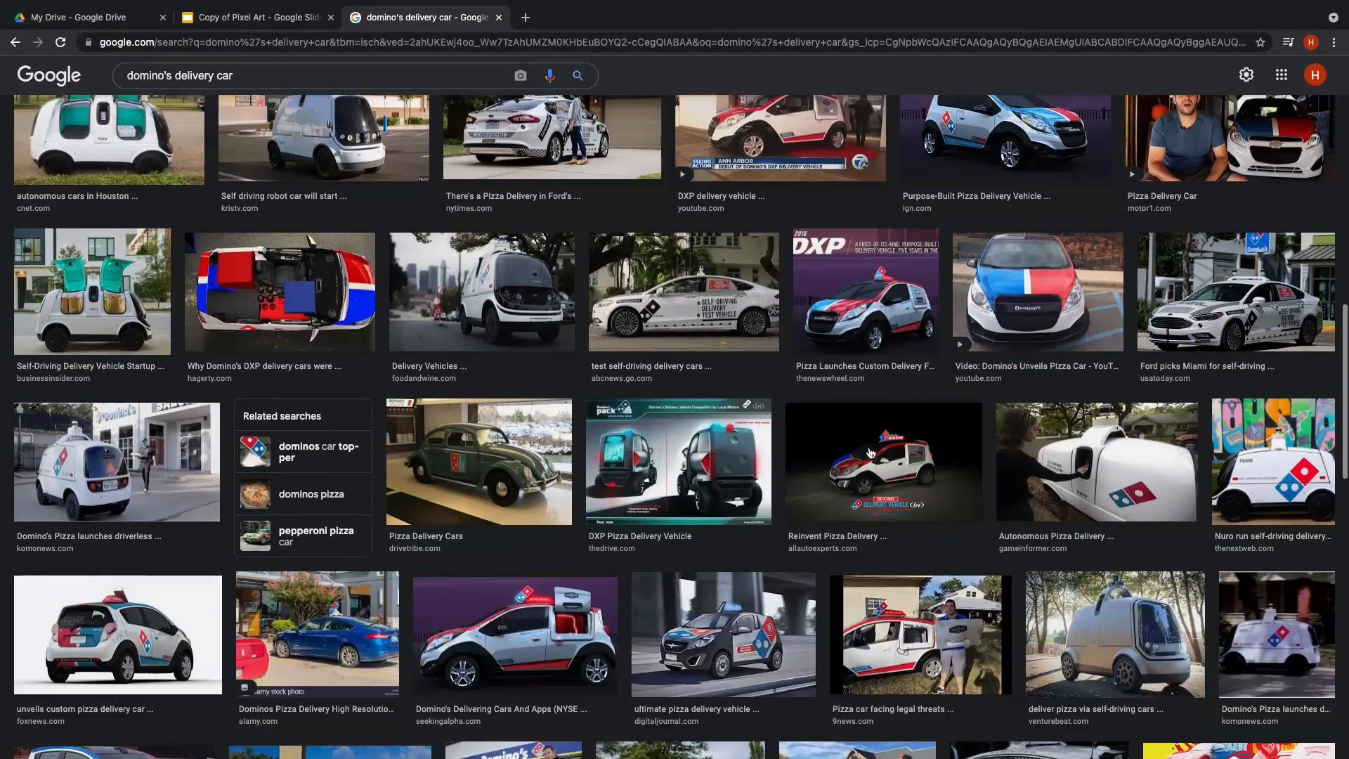
{"action": "scroll", "coordinate": [870, 453], "scroll_direction": "down", "scroll_amount": 1}
{"action": "scroll", "coordinate": [870, 454], "scroll_direction": "down", "scroll_amount": 2}
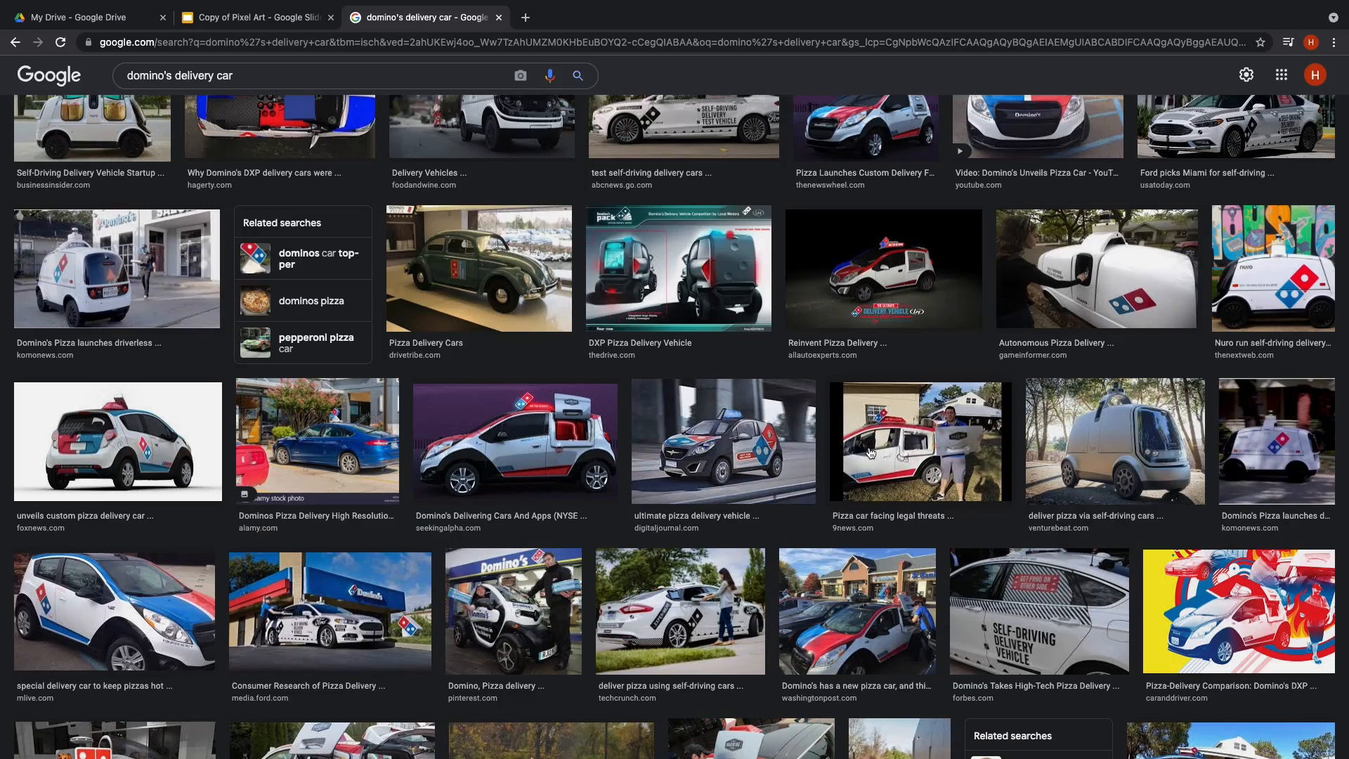
{"action": "scroll", "coordinate": [870, 454], "scroll_direction": "down", "scroll_amount": 1}
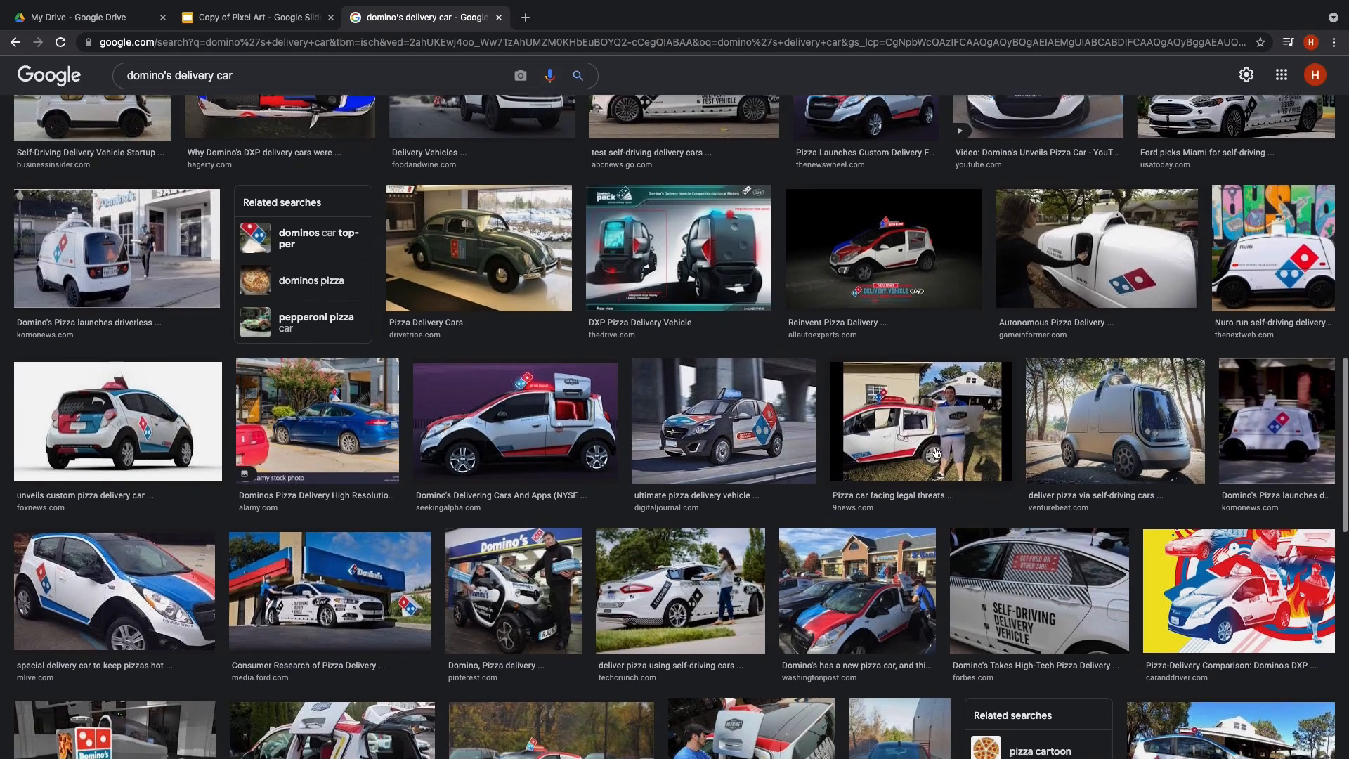
{"action": "scroll", "coordinate": [875, 491], "scroll_direction": "down", "scroll_amount": 4}
{"action": "scroll", "coordinate": [875, 491], "scroll_direction": "down", "scroll_amount": 1}
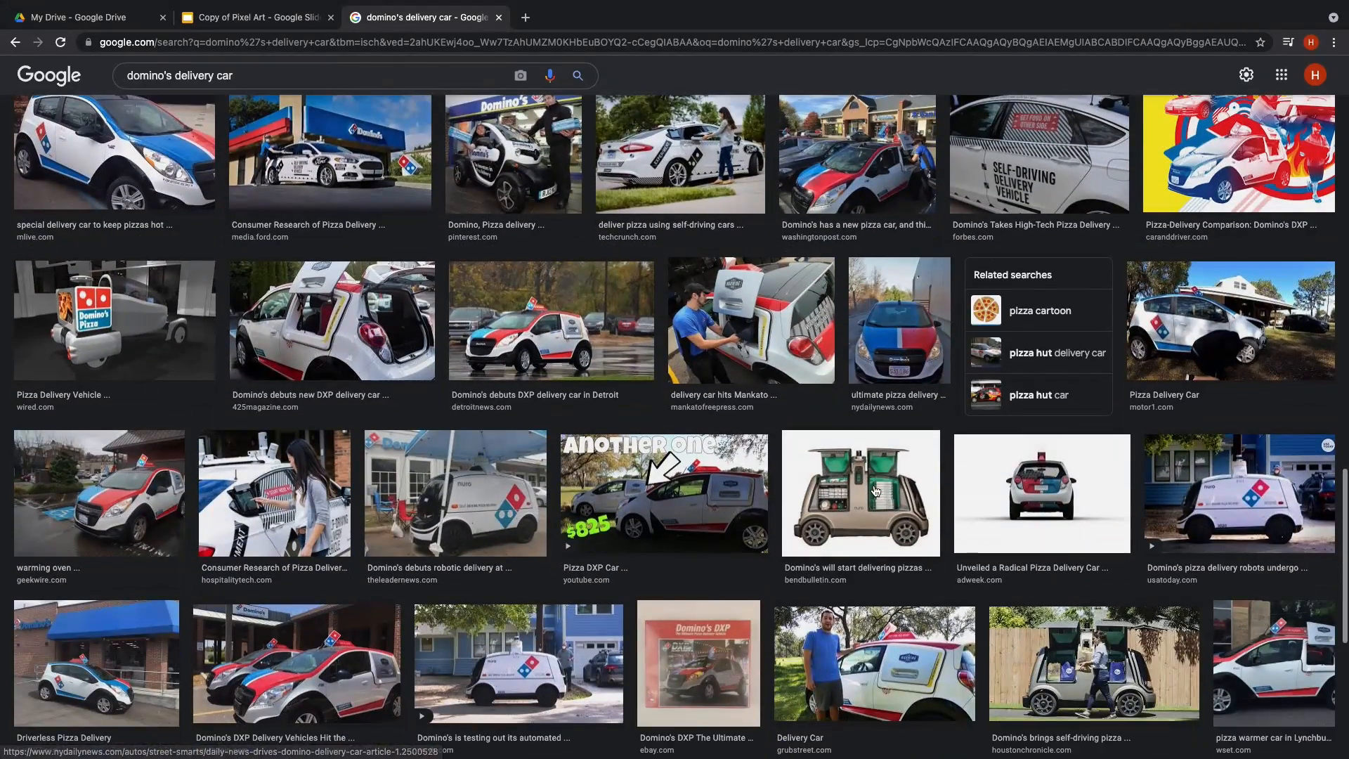
{"action": "scroll", "coordinate": [804, 518], "scroll_direction": "down", "scroll_amount": 6}
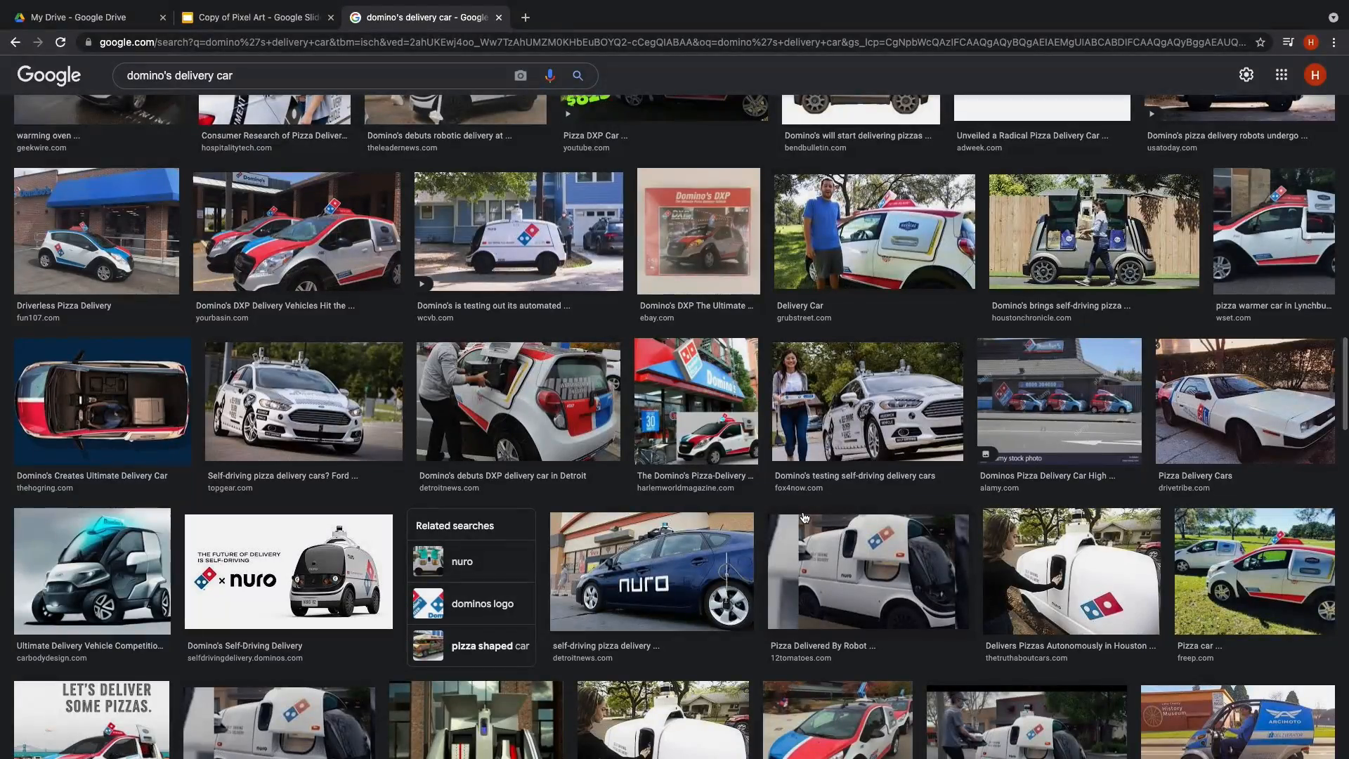
{"action": "scroll", "coordinate": [696, 497], "scroll_direction": "down", "scroll_amount": 6}
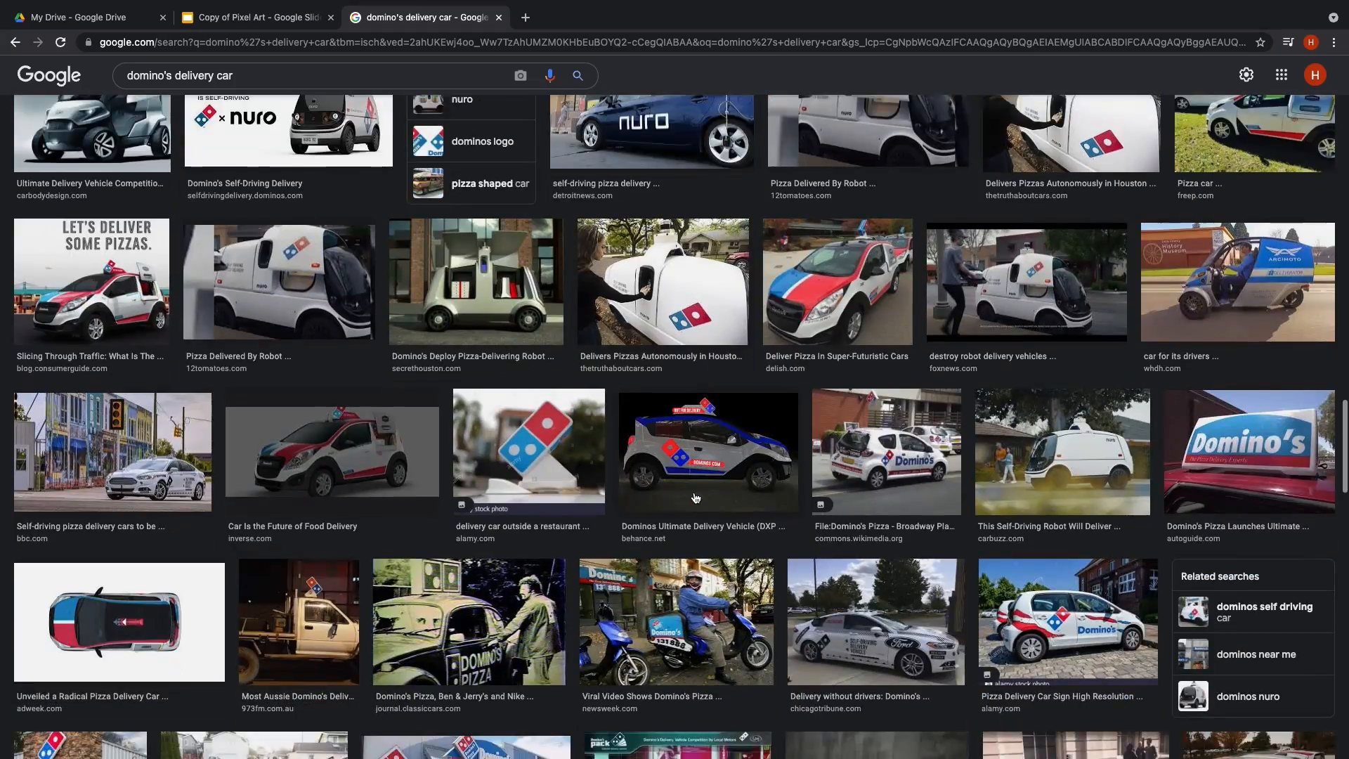
{"action": "scroll", "coordinate": [696, 498], "scroll_direction": "up", "scroll_amount": 18}
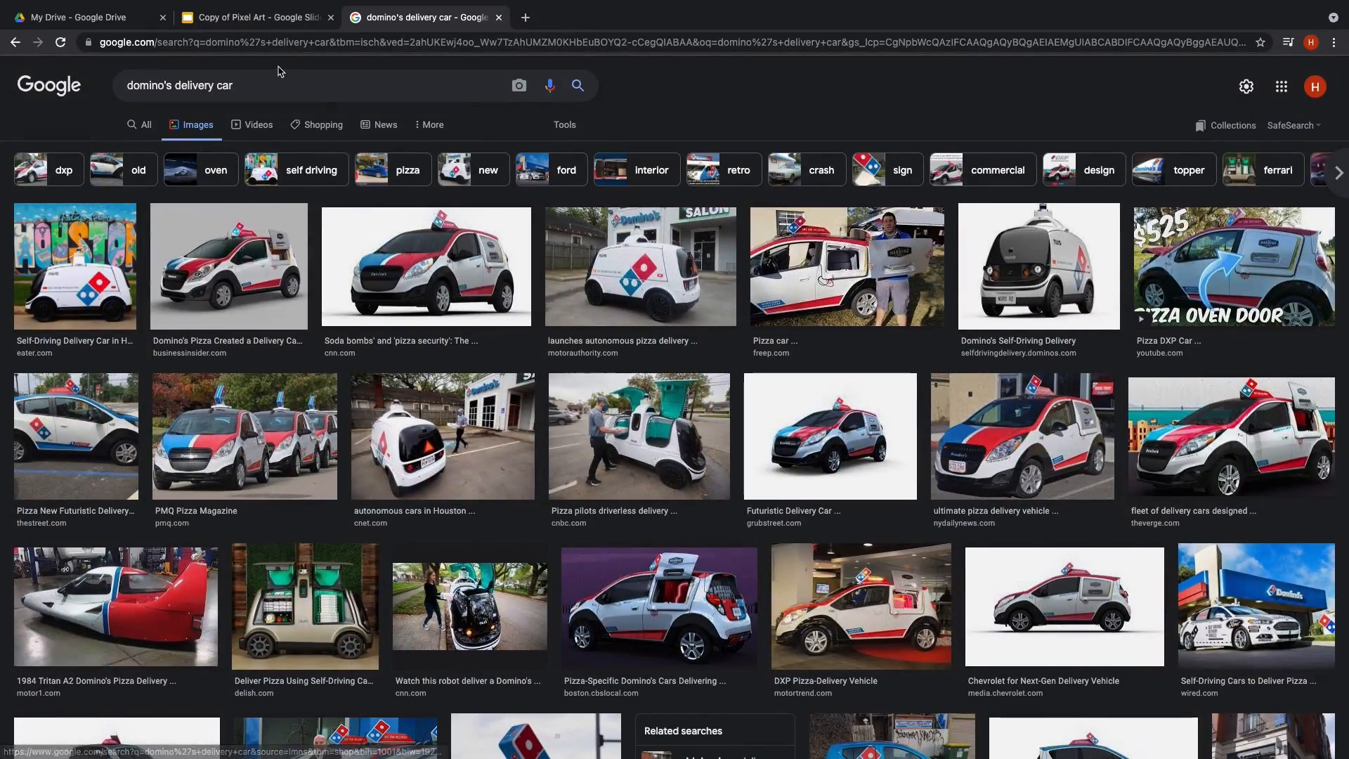
Refine the image search to "domino's delivery car crumby".
{"action": "left_click", "coordinate": [273, 81]}
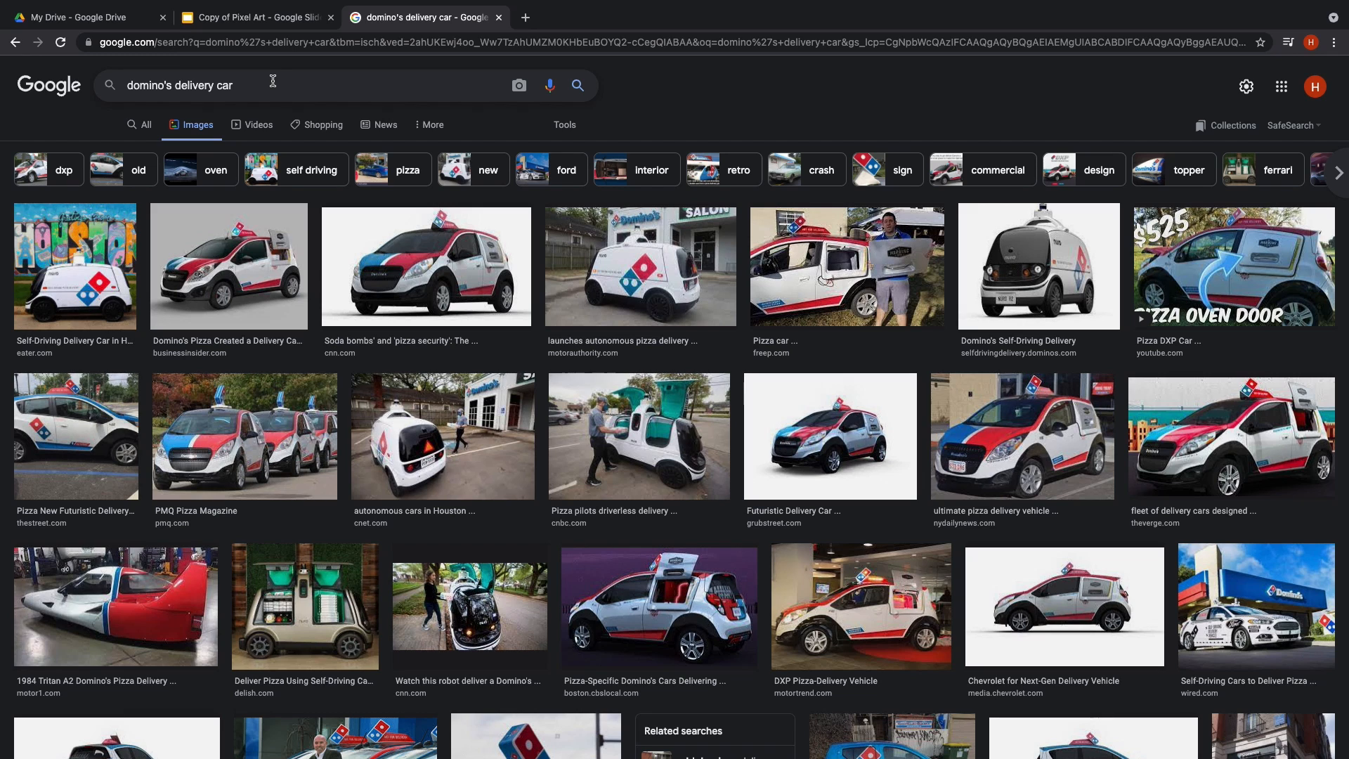
{"action": "type", "text": "crumby"}
{"action": "key", "text": "Return"}
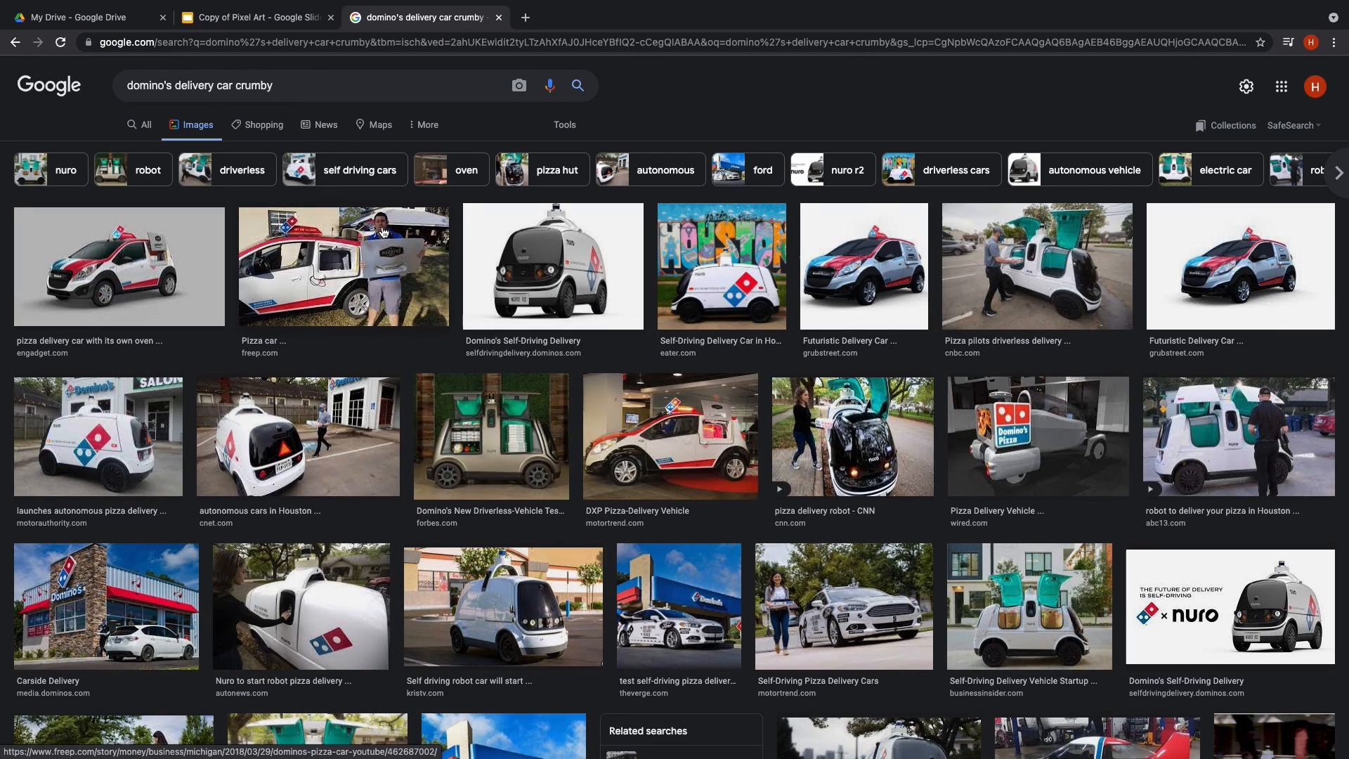
Replace "crumby" with "crapy" in the image search and look through the new results.
{"action": "double_click", "coordinate": [259, 88]}
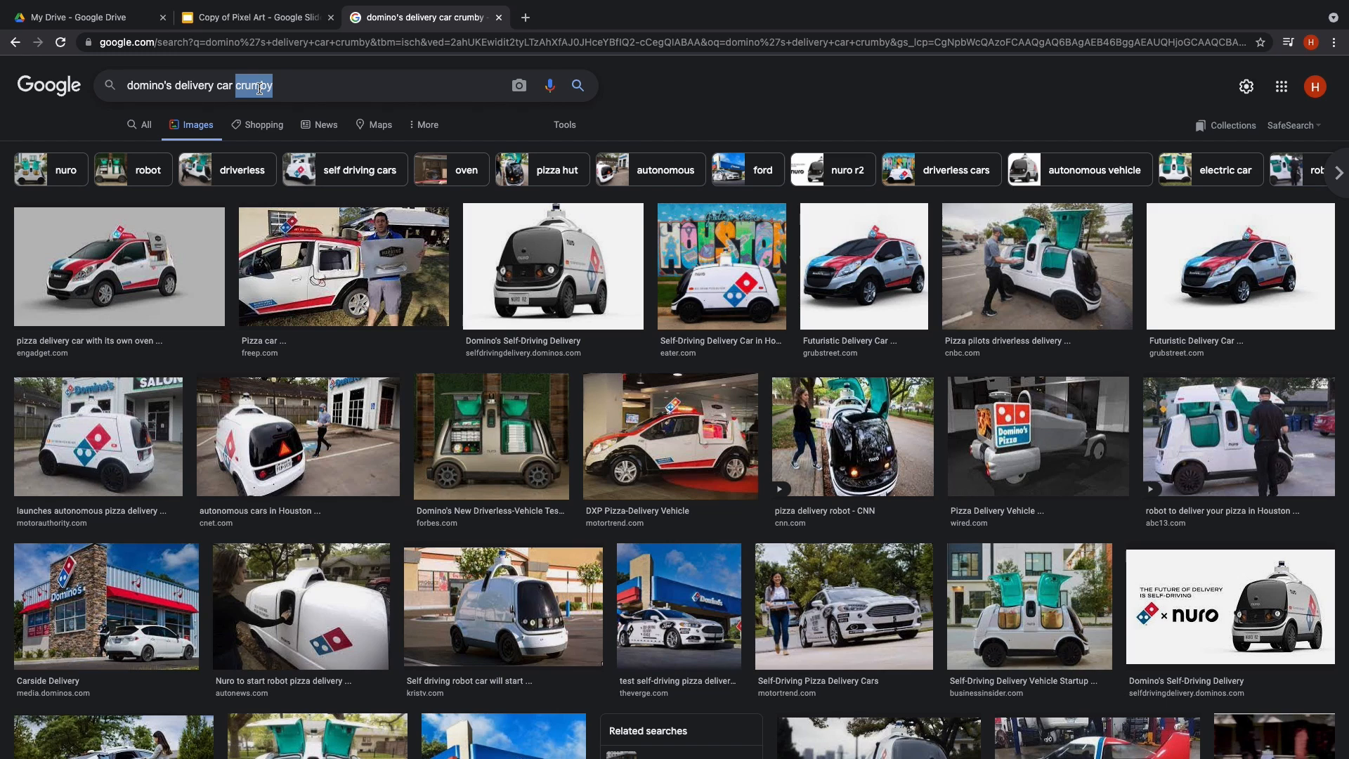
{"action": "type", "text": "crapy"}
{"action": "key", "text": "Return"}
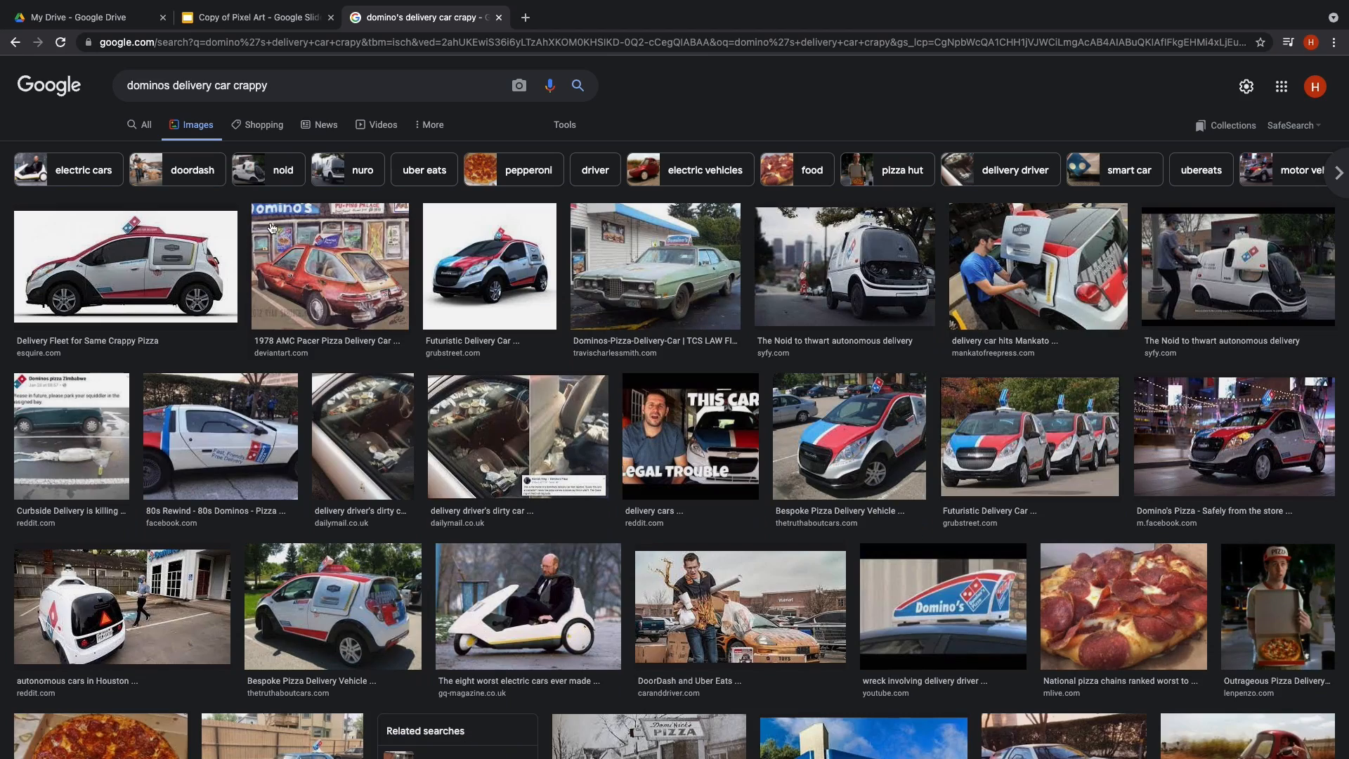
{"action": "scroll", "coordinate": [485, 499], "scroll_direction": "down", "scroll_amount": 7}
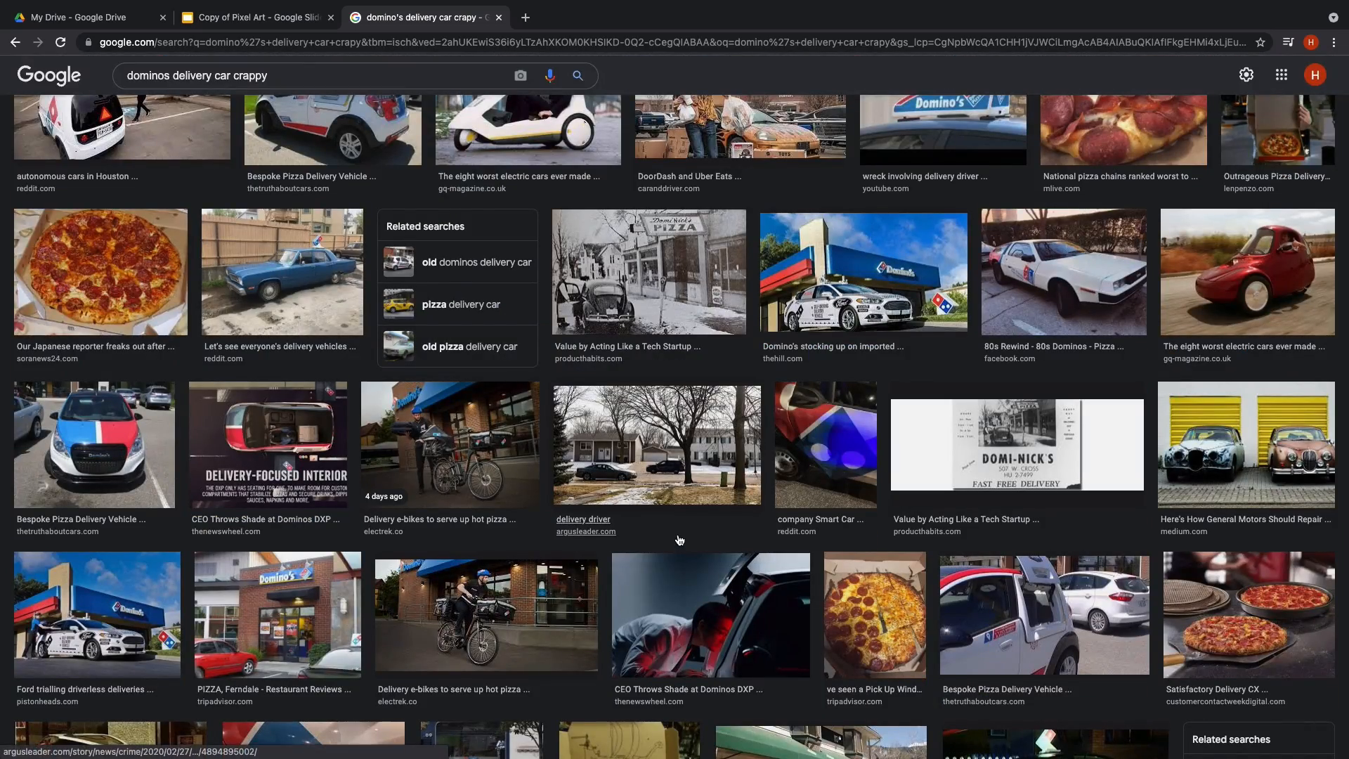
{"action": "scroll", "coordinate": [678, 542], "scroll_direction": "down", "scroll_amount": 1}
{"action": "scroll", "coordinate": [675, 590], "scroll_direction": "up", "scroll_amount": 8}
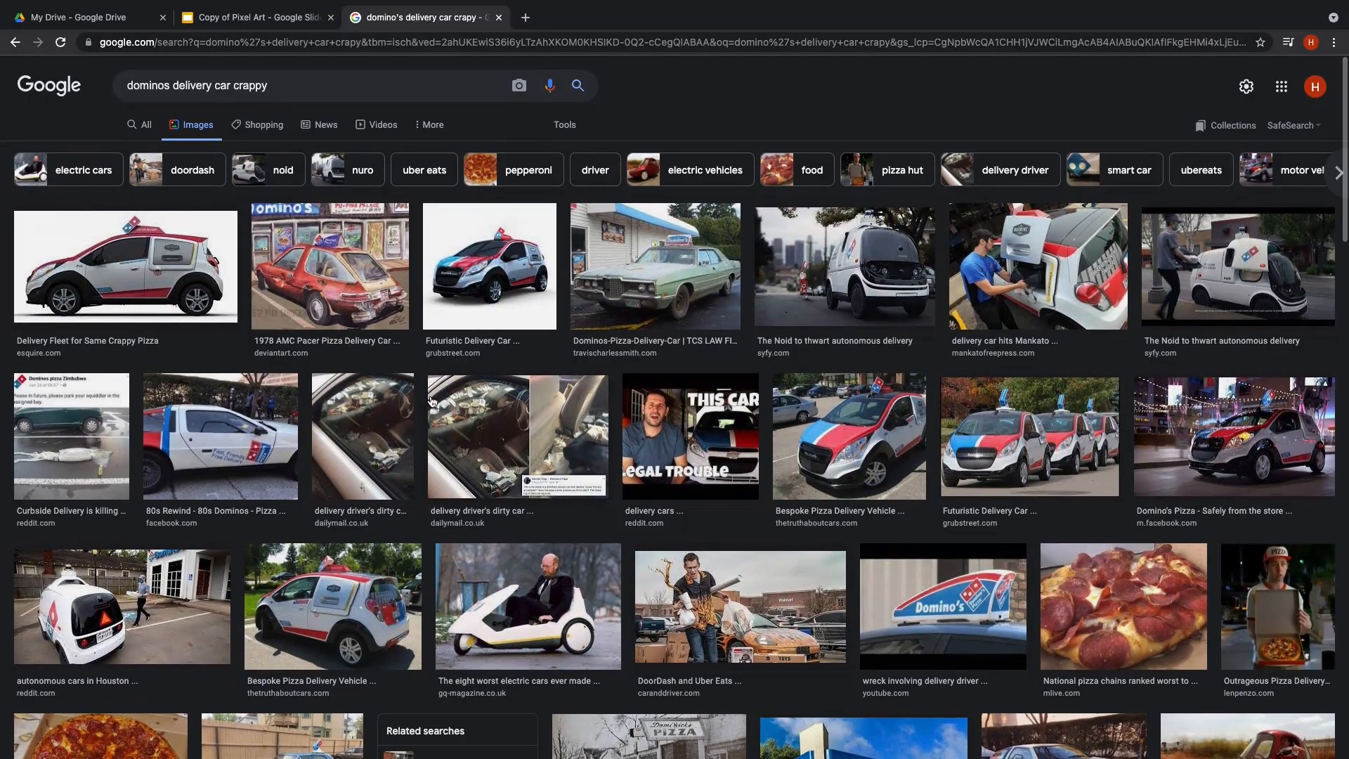
Open the 1978 AMC Pacer pizza delivery car painting, then its related 1978 AMC Pacer Wagon drawing.
{"action": "left_click", "coordinate": [358, 287]}
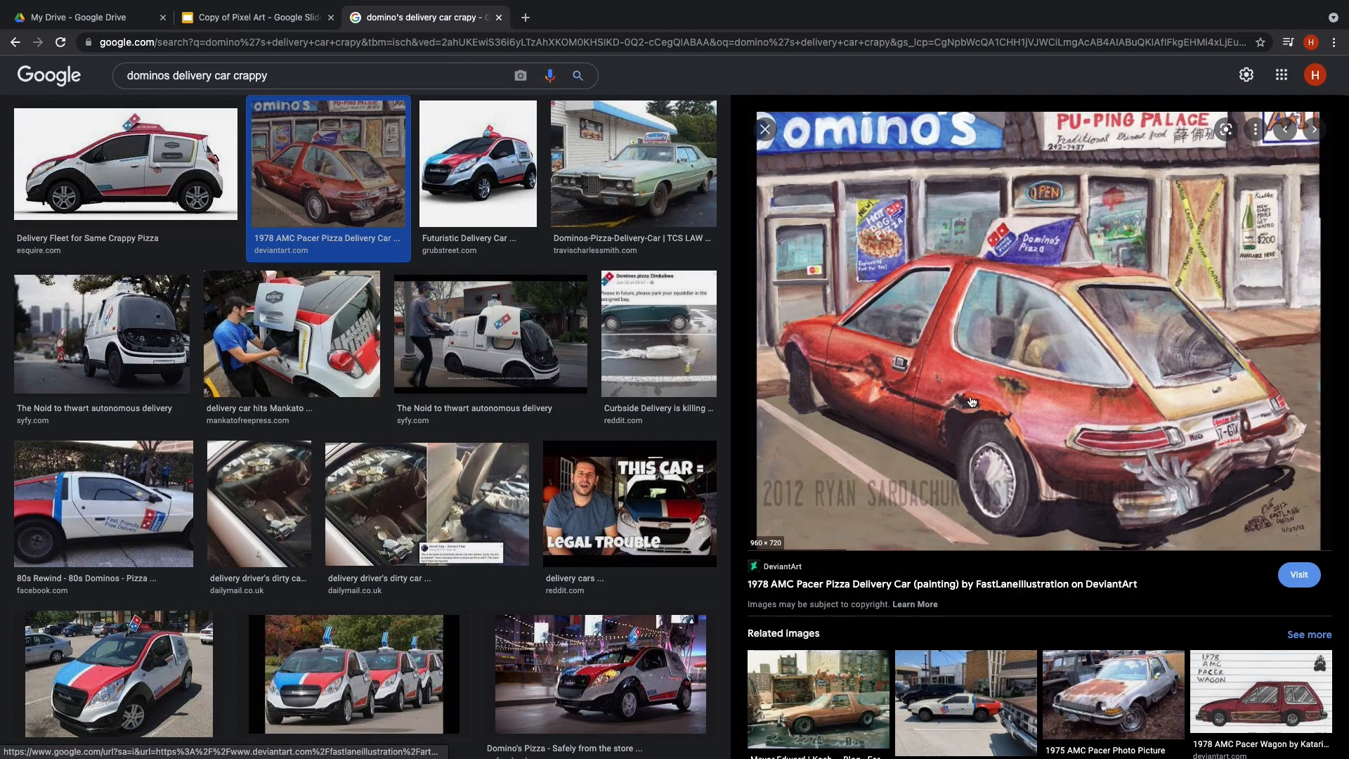
{"action": "scroll", "coordinate": [1040, 492], "scroll_direction": "down", "scroll_amount": 1}
{"action": "left_click", "coordinate": [1217, 631]}
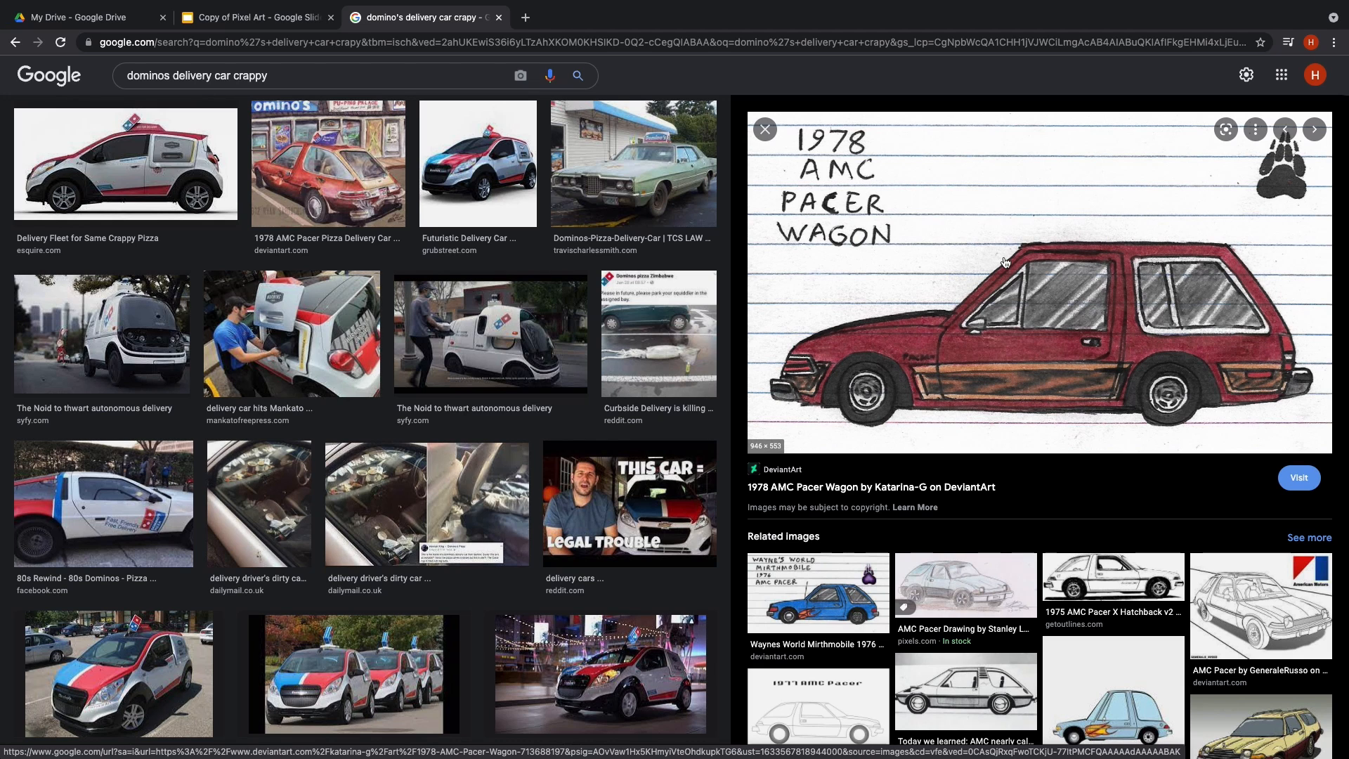
Compare the Pacer Wagon drawing's proportions with the side-view car in Aseprite, switching between the browser and the sprite.
{"action": "key", "text": "ctrl+Right"}
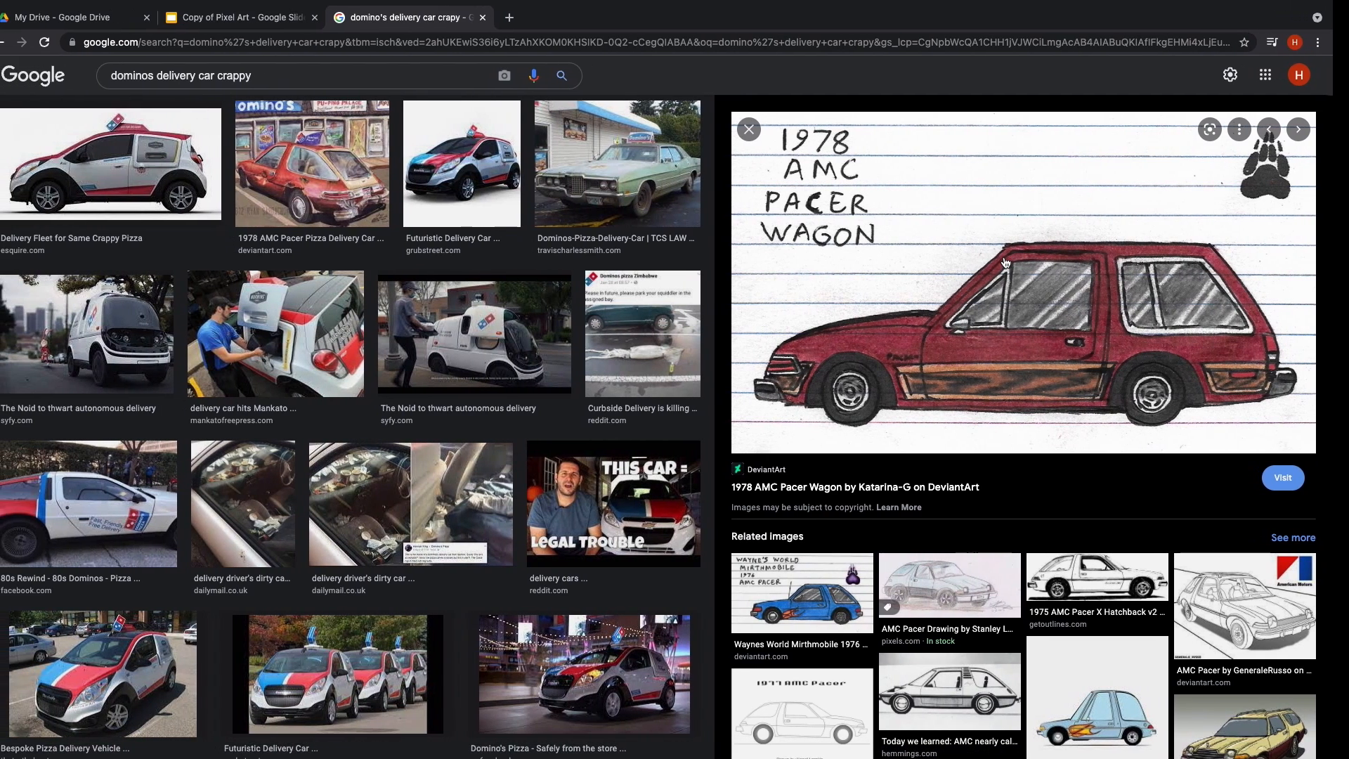
{"action": "key", "text": "ctrl+Left"}
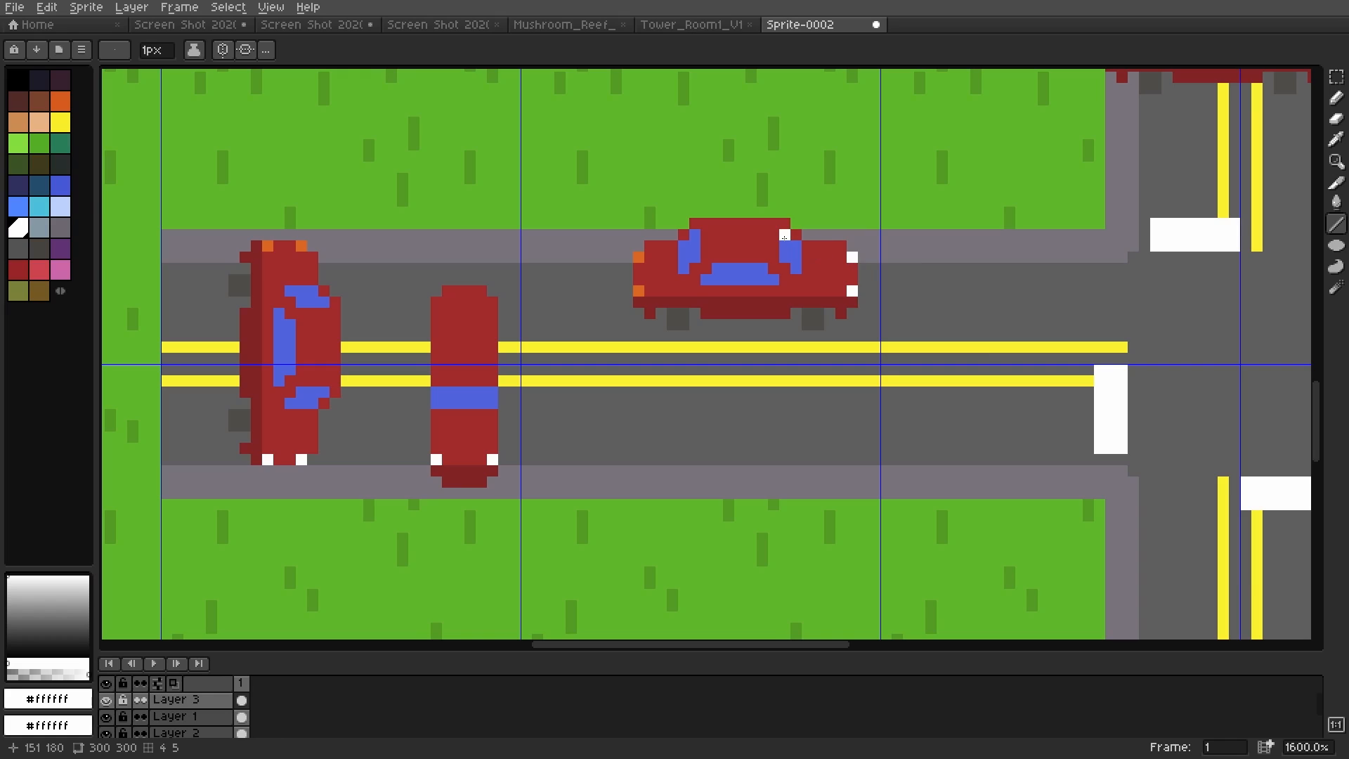
{"action": "key", "text": "ctrl+Right"}
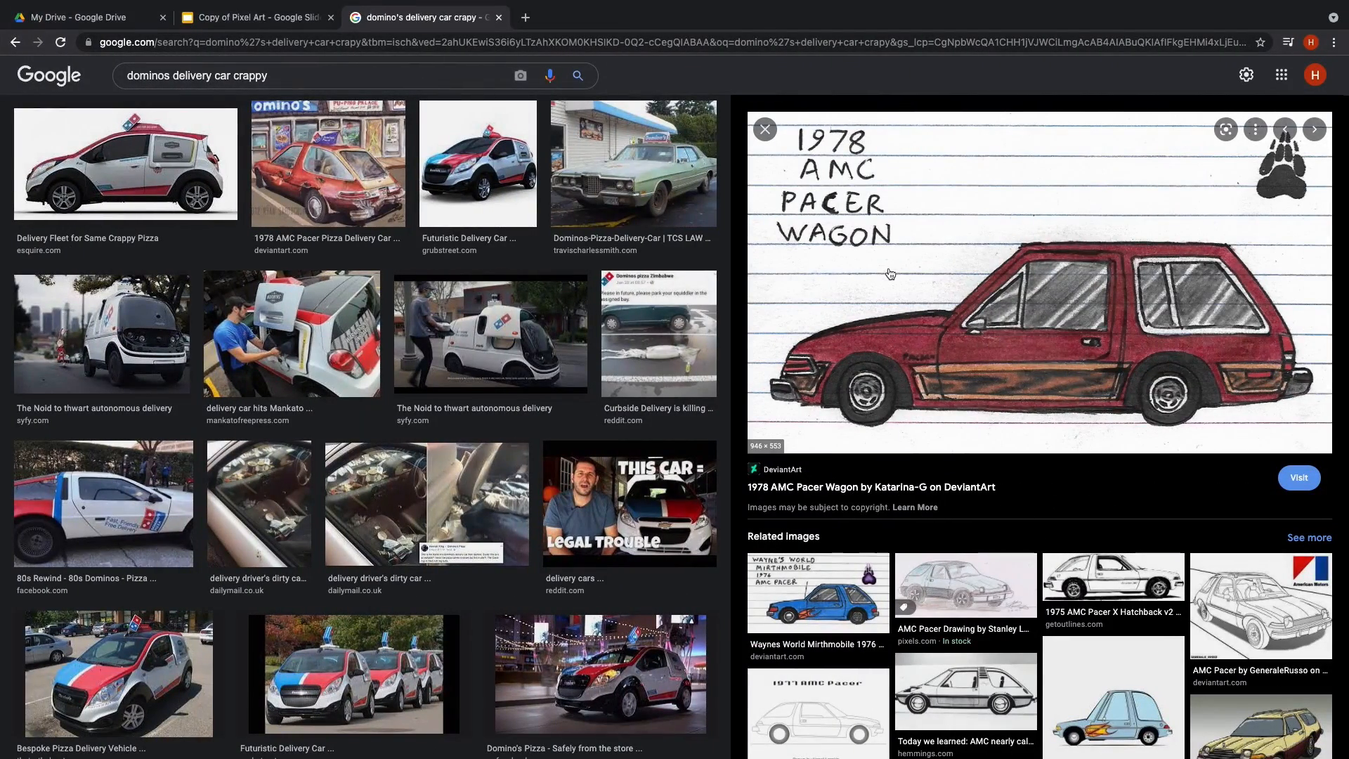
{"action": "key", "text": "ctrl+Left"}
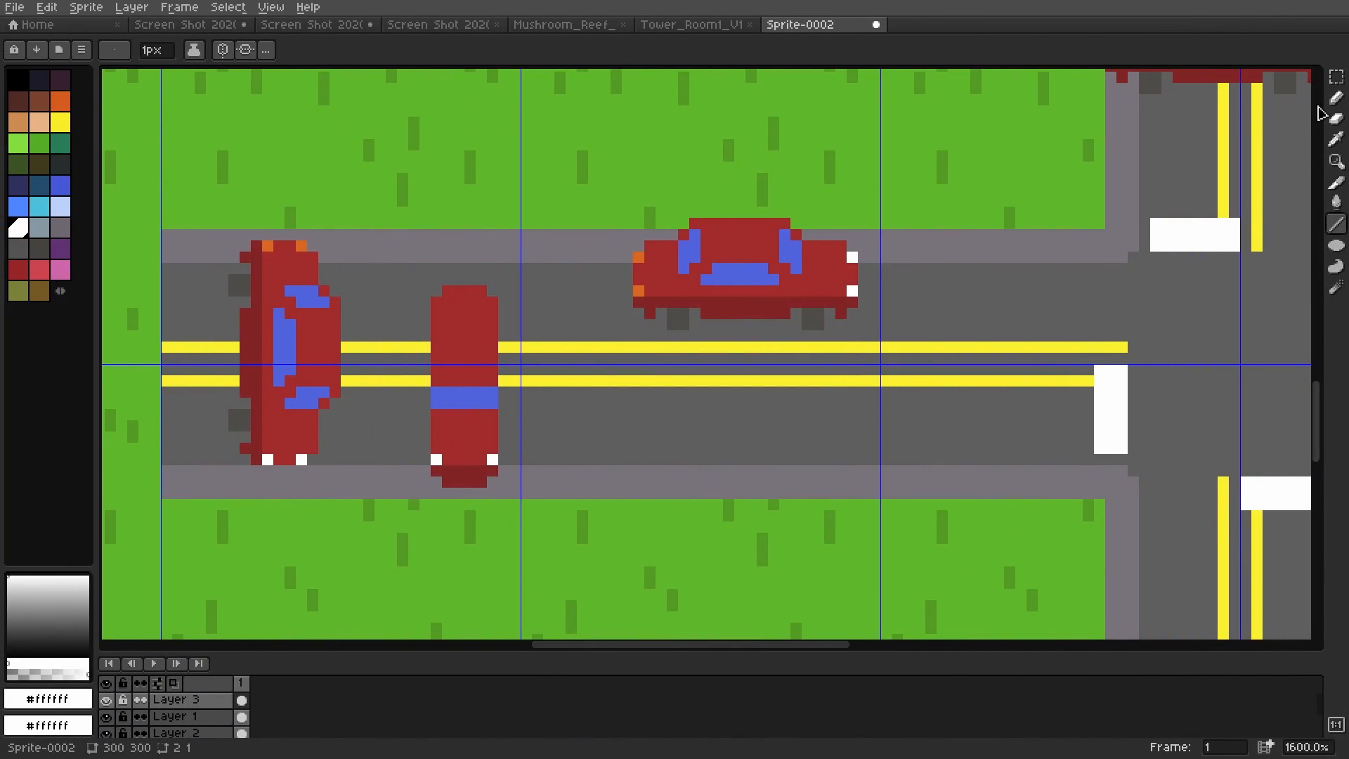
{"action": "key", "text": "ctrl+Right"}
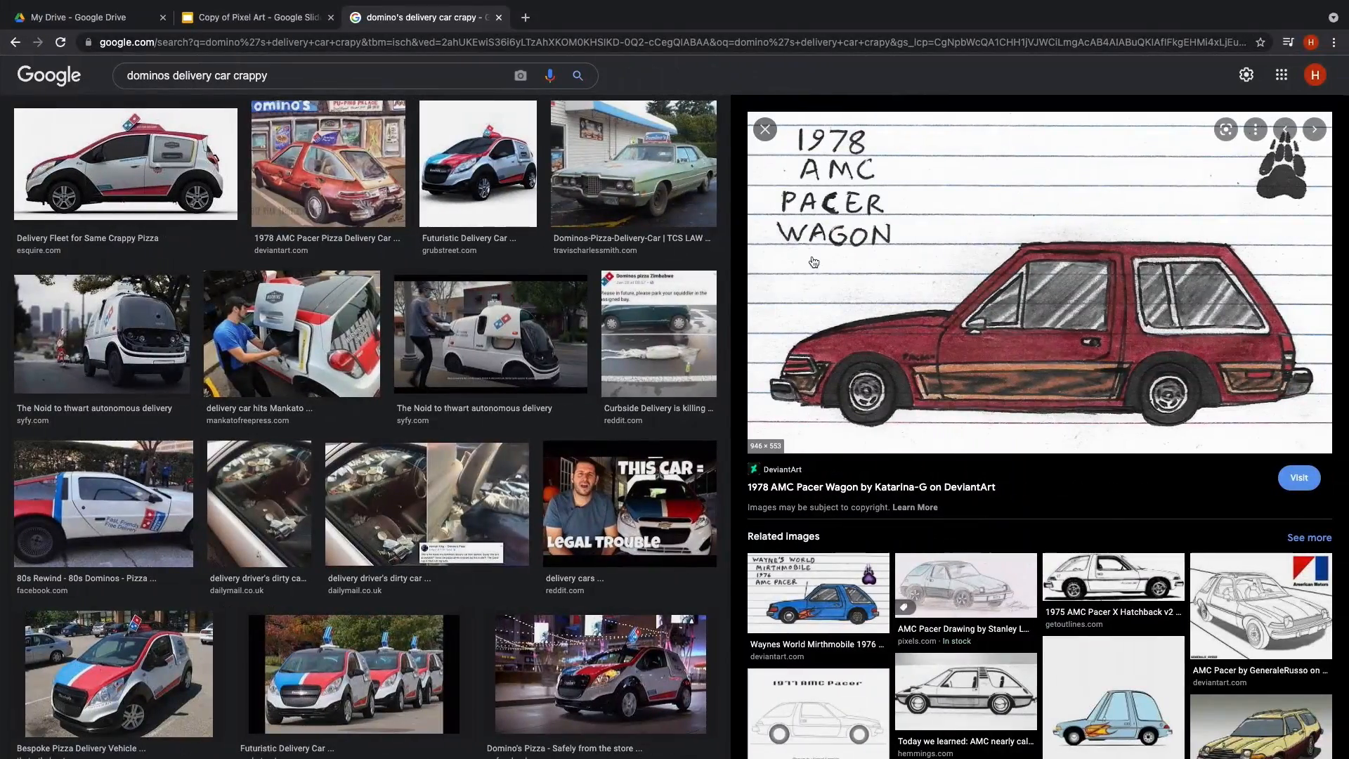
{"action": "key", "text": "ctrl+Left"}
{"action": "left_click_drag", "start_coordinate": [726, 299], "coordinate": [664, 214]}
{"action": "key", "text": "ctrl+Right"}
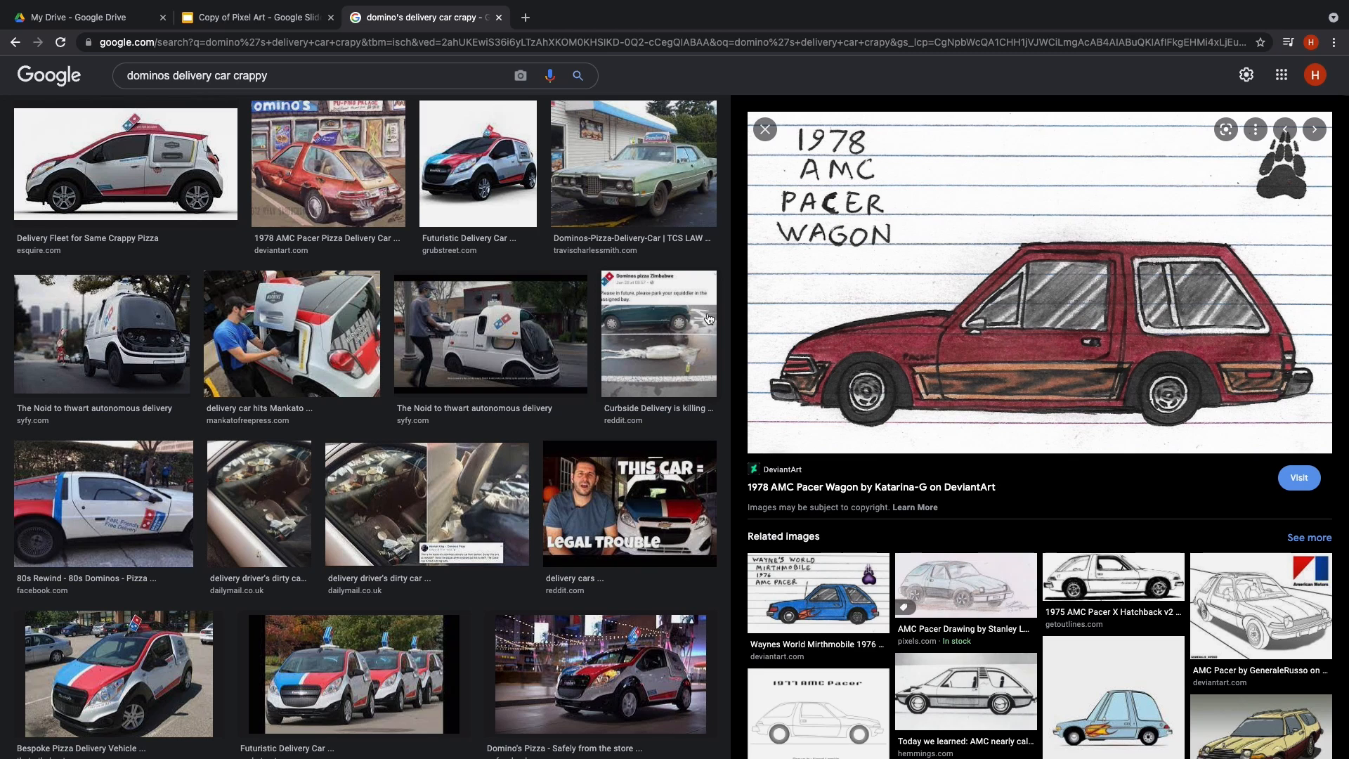
{"action": "key", "text": "ctrl+Left"}
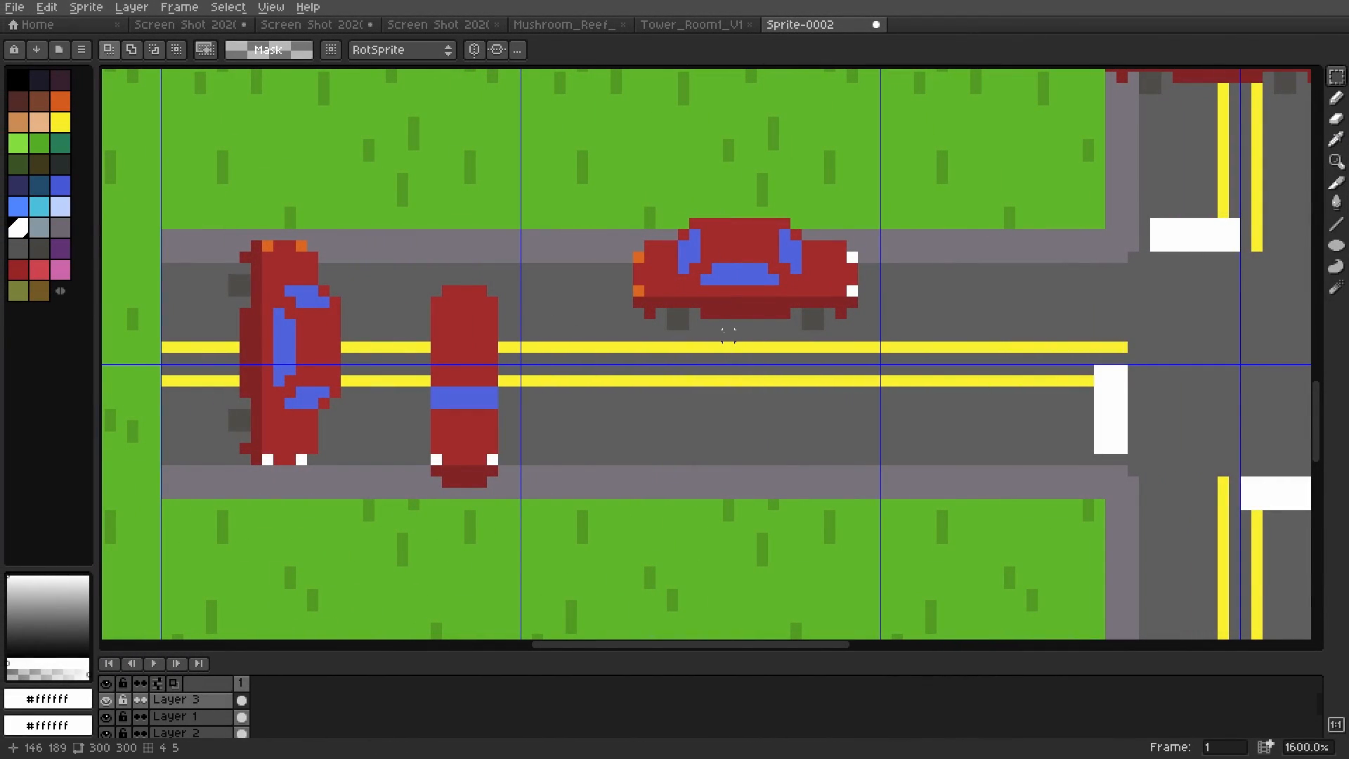
Lengthen the side-view car's hood by shifting its headlight end and front wheel 1 px forward, filling the gaps in the body and trim.
{"action": "left_click_drag", "start_coordinate": [785, 335], "coordinate": [855, 311]}
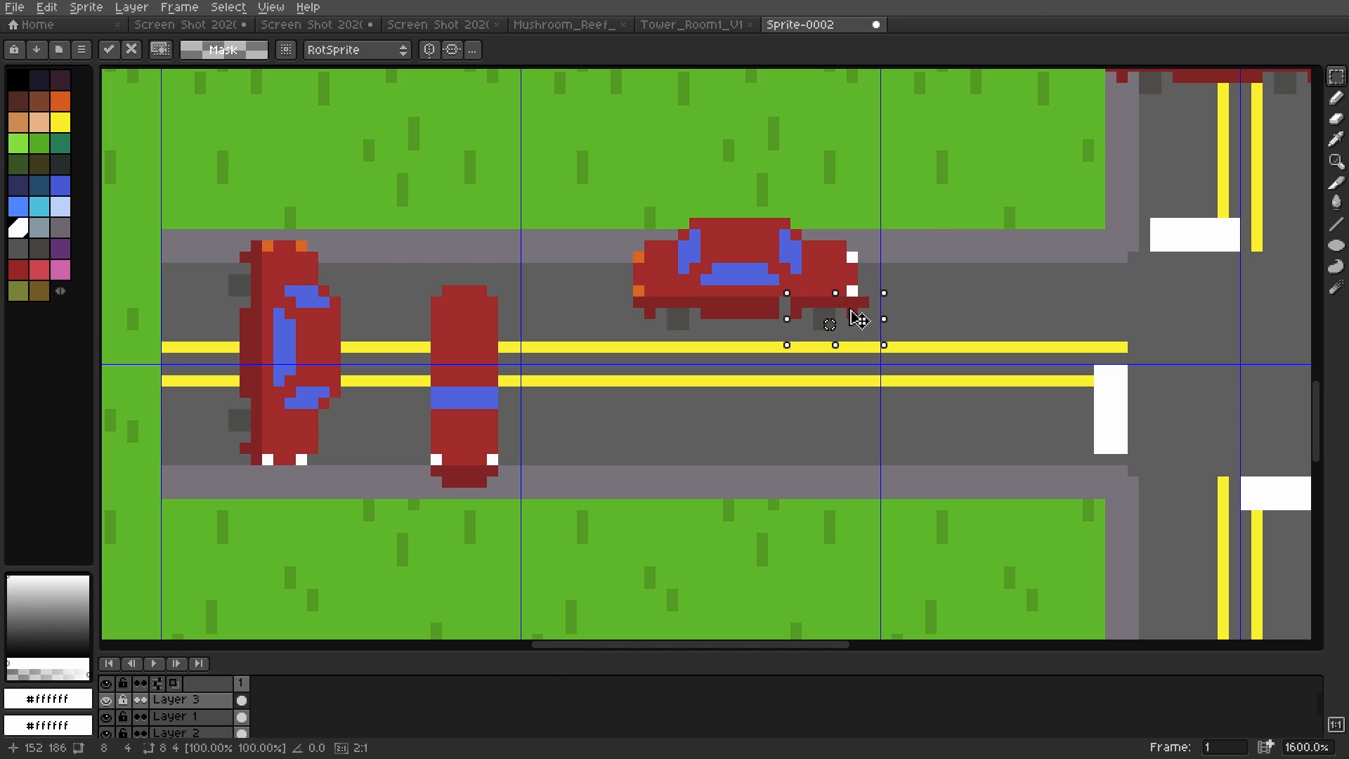
{"action": "mouse_move", "coordinate": [773, 302]}
{"action": "left_mouse_down"}
{"action": "mouse_move", "coordinate": [774, 325]}
{"action": "mouse_move", "coordinate": [796, 314]}
{"action": "left_mouse_up"}
{"action": "left_click", "coordinate": [870, 296]}
{"action": "left_click_drag", "start_coordinate": [883, 300], "coordinate": [822, 289]}
{"action": "left_click", "coordinate": [806, 234]}
{"action": "left_click", "coordinate": [831, 235]}
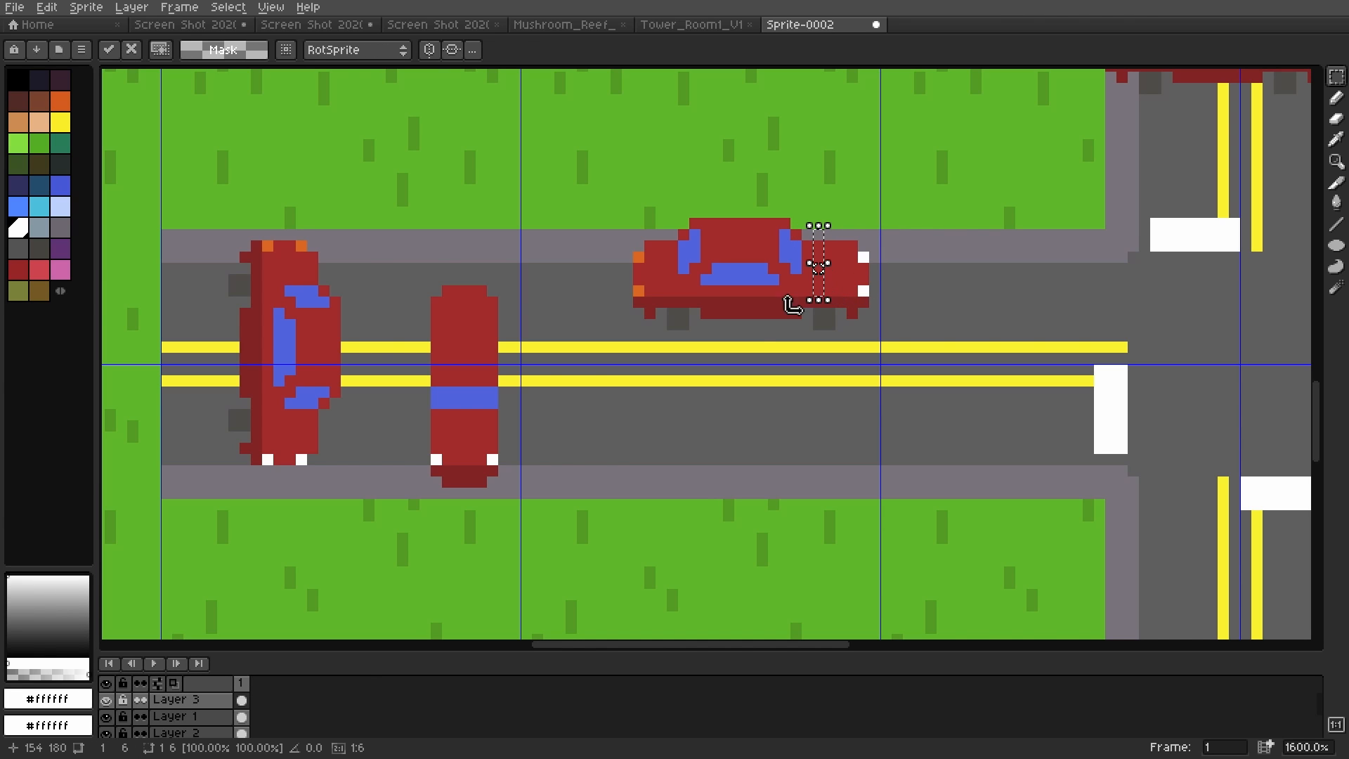
Widen the side-view car's cabin by moving its rear half 1 px toward the taillights and filling the gap in the roof and window.
{"action": "left_click", "coordinate": [752, 336]}
{"action": "mouse_move", "coordinate": [729, 292]}
{"action": "left_mouse_down"}
{"action": "mouse_move", "coordinate": [681, 219]}
{"action": "mouse_move", "coordinate": [710, 251]}
{"action": "left_mouse_up"}
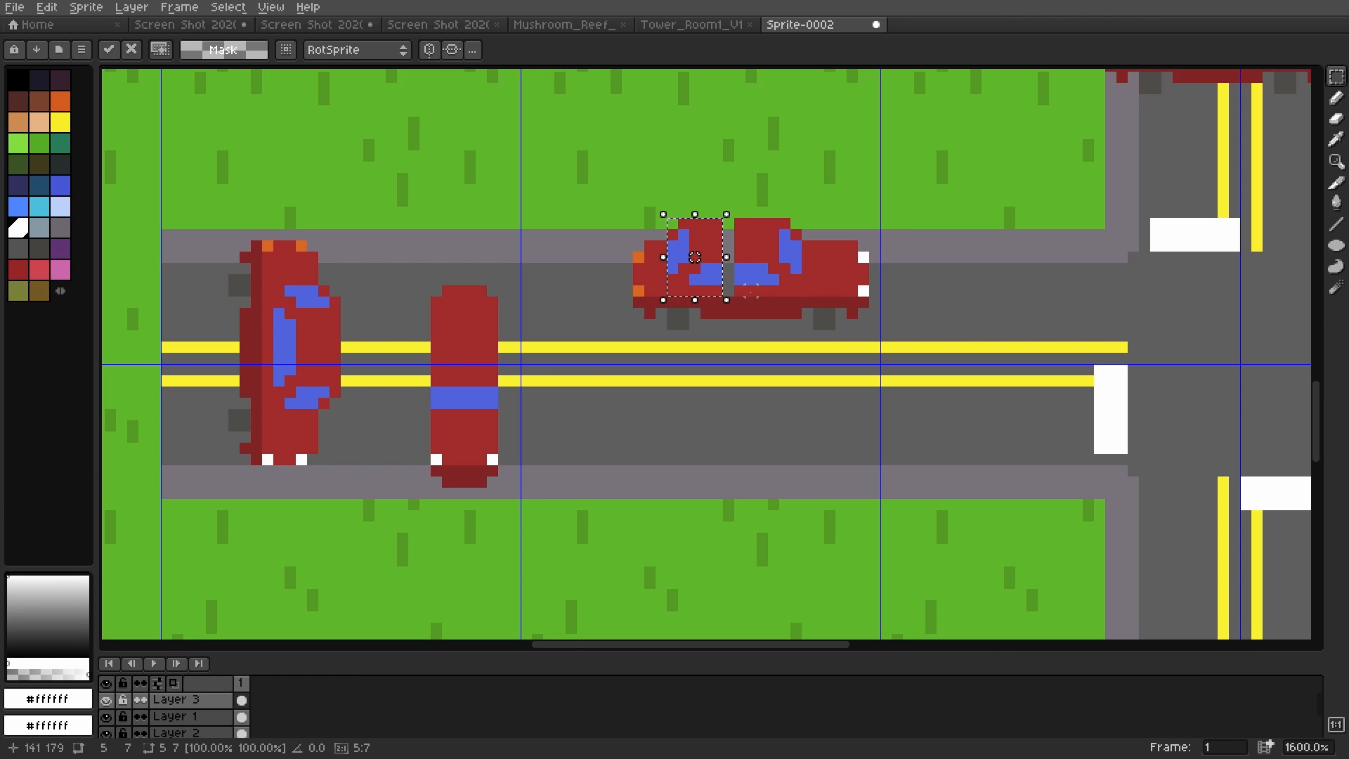
{"action": "mouse_move", "coordinate": [751, 291]}
{"action": "left_mouse_down"}
{"action": "mouse_move", "coordinate": [751, 223]}
{"action": "mouse_move", "coordinate": [718, 266]}
{"action": "left_mouse_up"}
{"action": "left_click", "coordinate": [661, 302]}
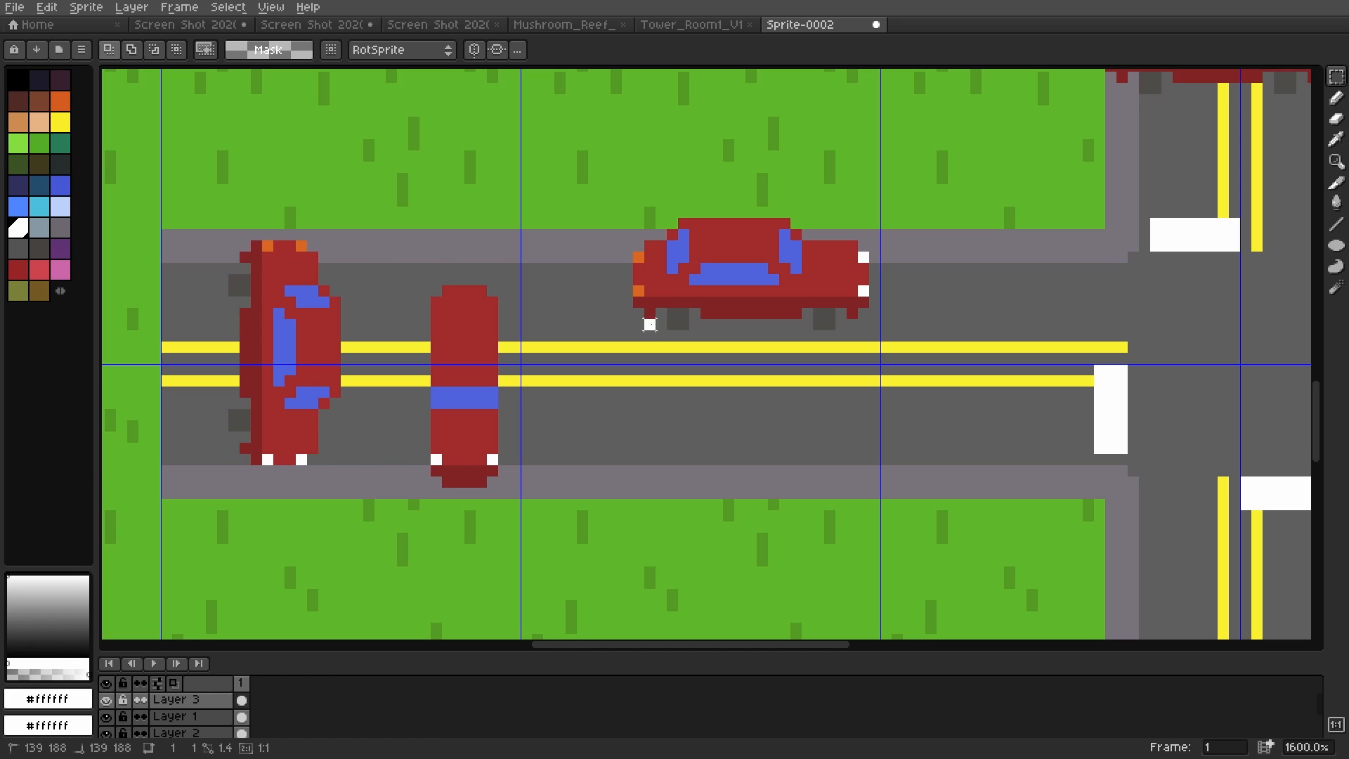
Shorten the side-view car's trunk by moving the taillight end 1 px forward, and shift the rear wheel 1 px forward to match.
{"action": "mouse_move", "coordinate": [655, 328]}
{"action": "left_mouse_down"}
{"action": "mouse_move", "coordinate": [610, 207]}
{"action": "mouse_move", "coordinate": [654, 248]}
{"action": "left_mouse_up"}
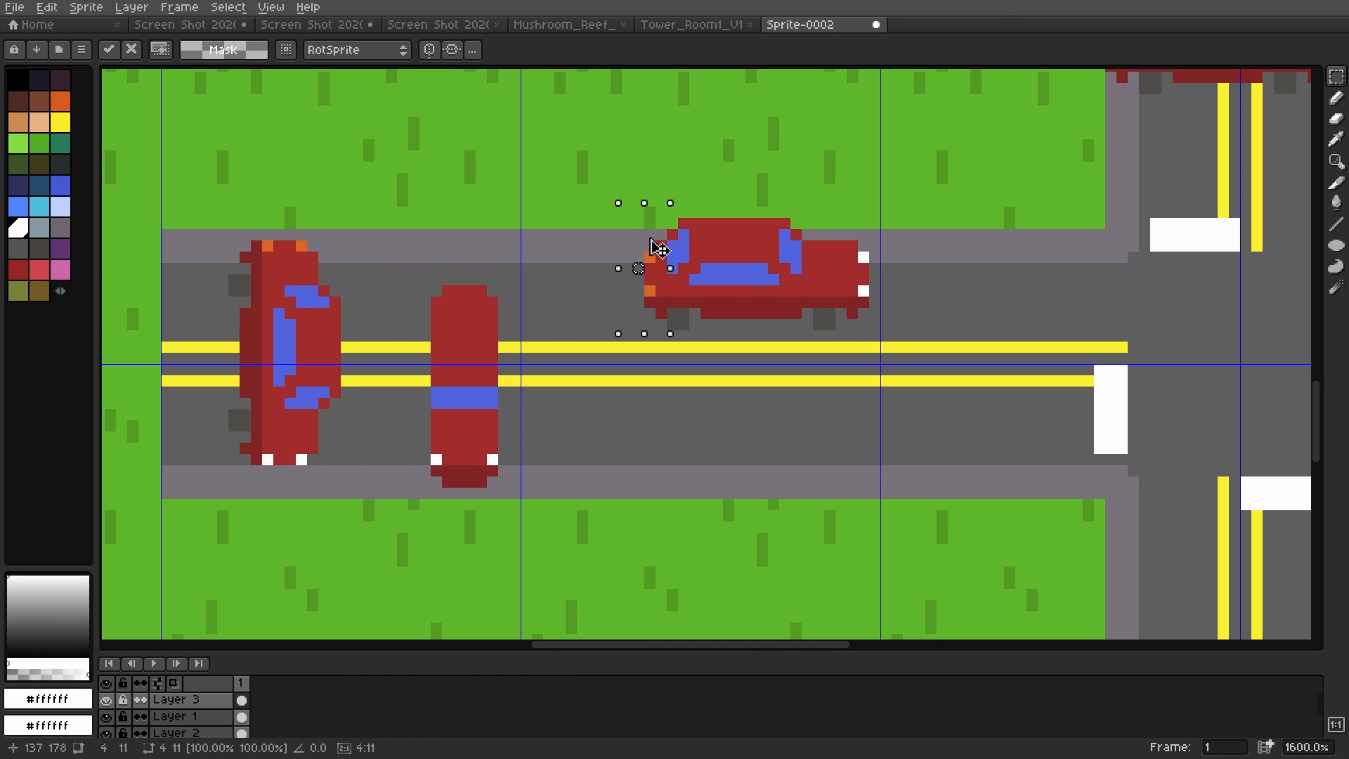
{"action": "left_click", "coordinate": [718, 323]}
{"action": "mouse_move", "coordinate": [707, 336]}
{"action": "left_mouse_down"}
{"action": "mouse_move", "coordinate": [673, 318]}
{"action": "mouse_move", "coordinate": [694, 324]}
{"action": "left_mouse_up"}
{"action": "left_click", "coordinate": [830, 347]}
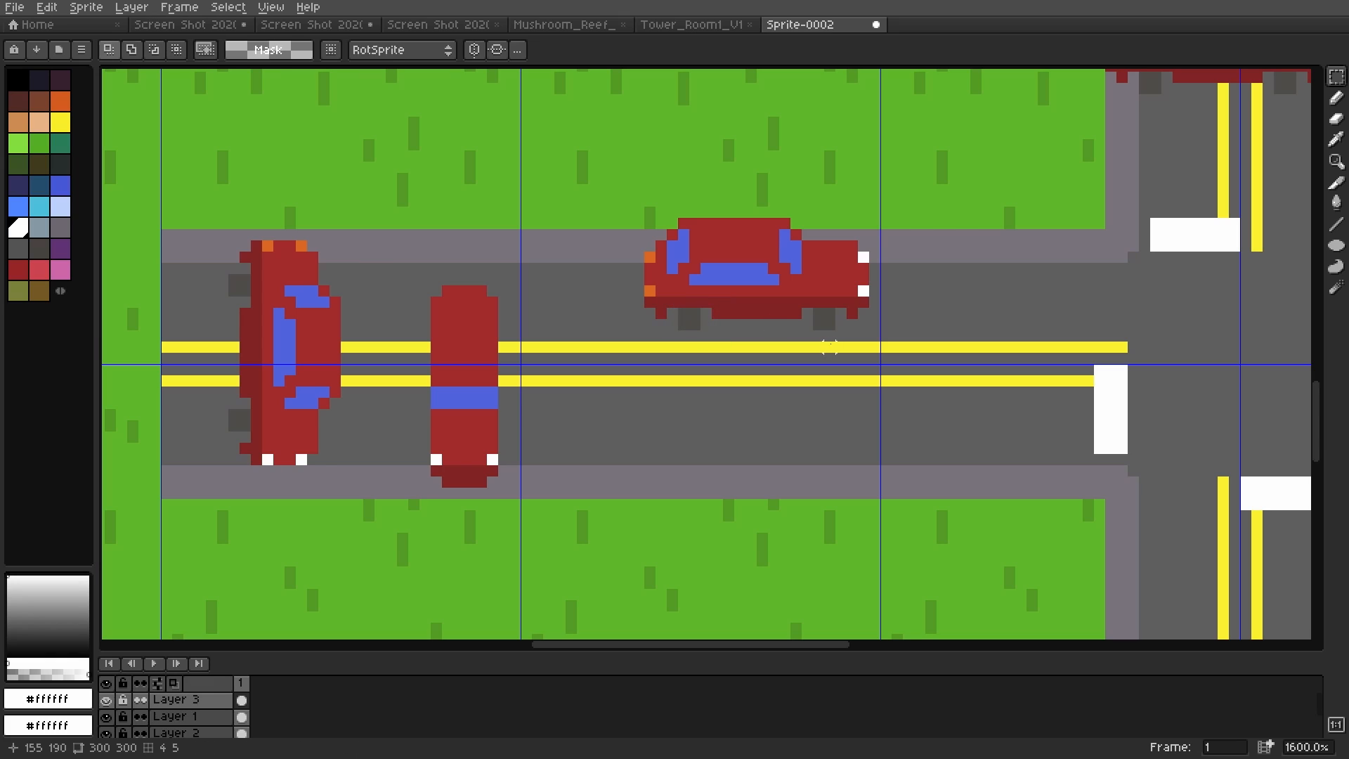
Check the Pacer Wagon reference and shorten the front-view car by moving its rear end 2 px toward the windshield.
{"action": "key", "text": "ctrl+Right"}
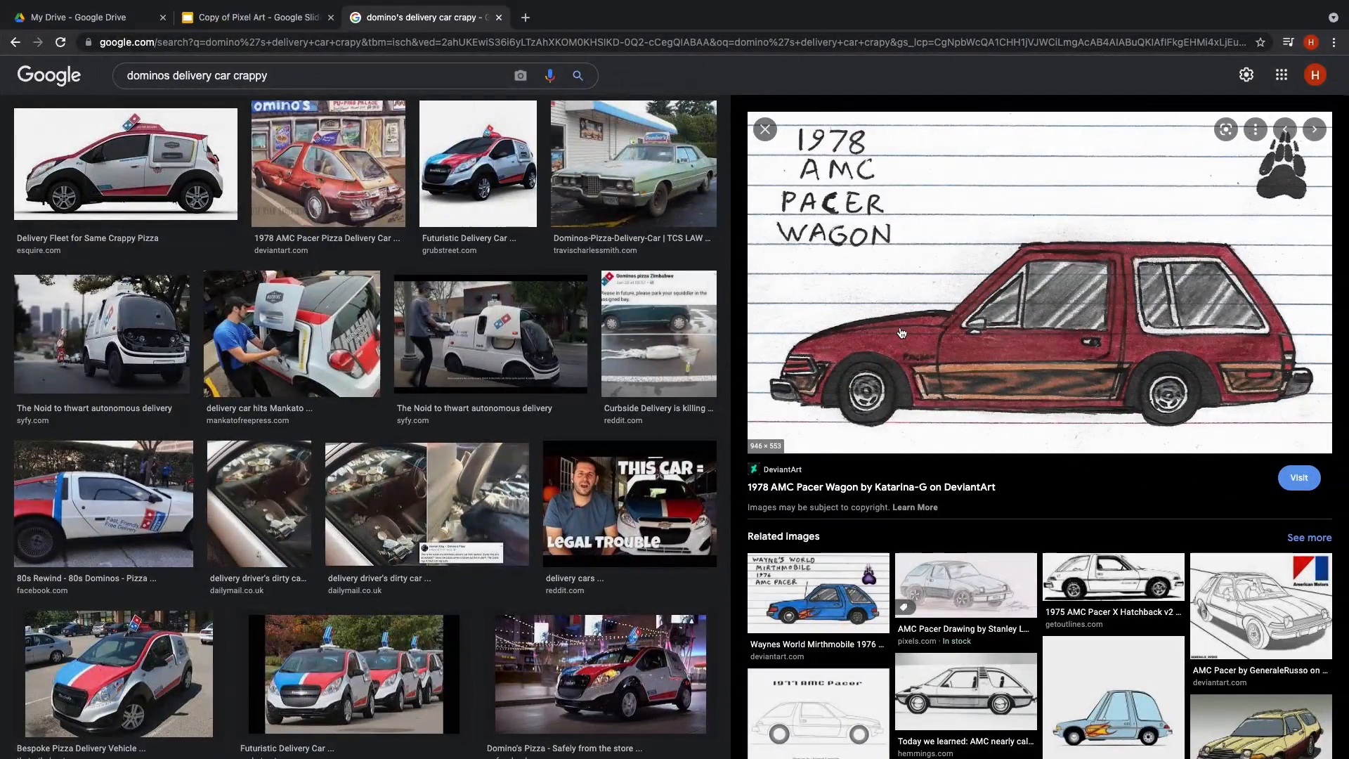
{"action": "key", "text": "ctrl+Left"}
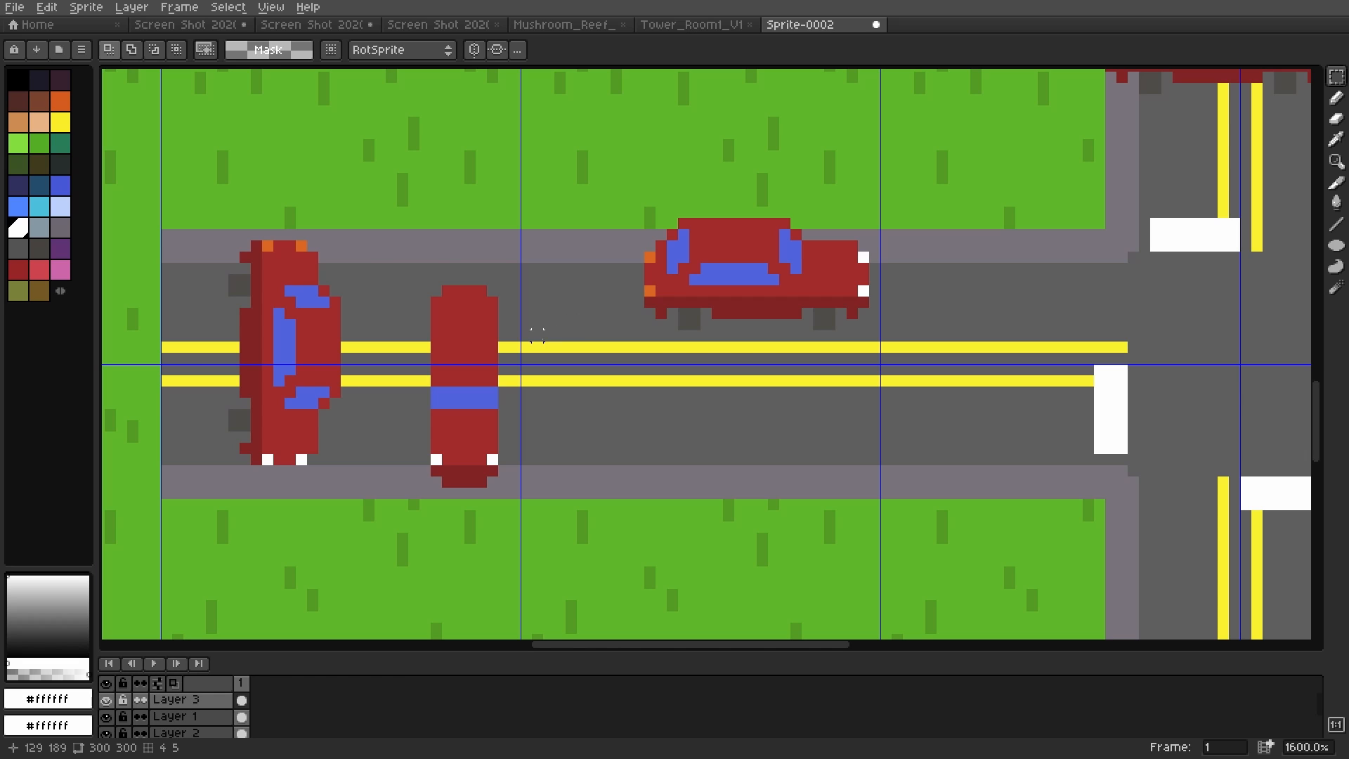
{"action": "left_click_drag", "start_coordinate": [514, 324], "coordinate": [408, 261]}
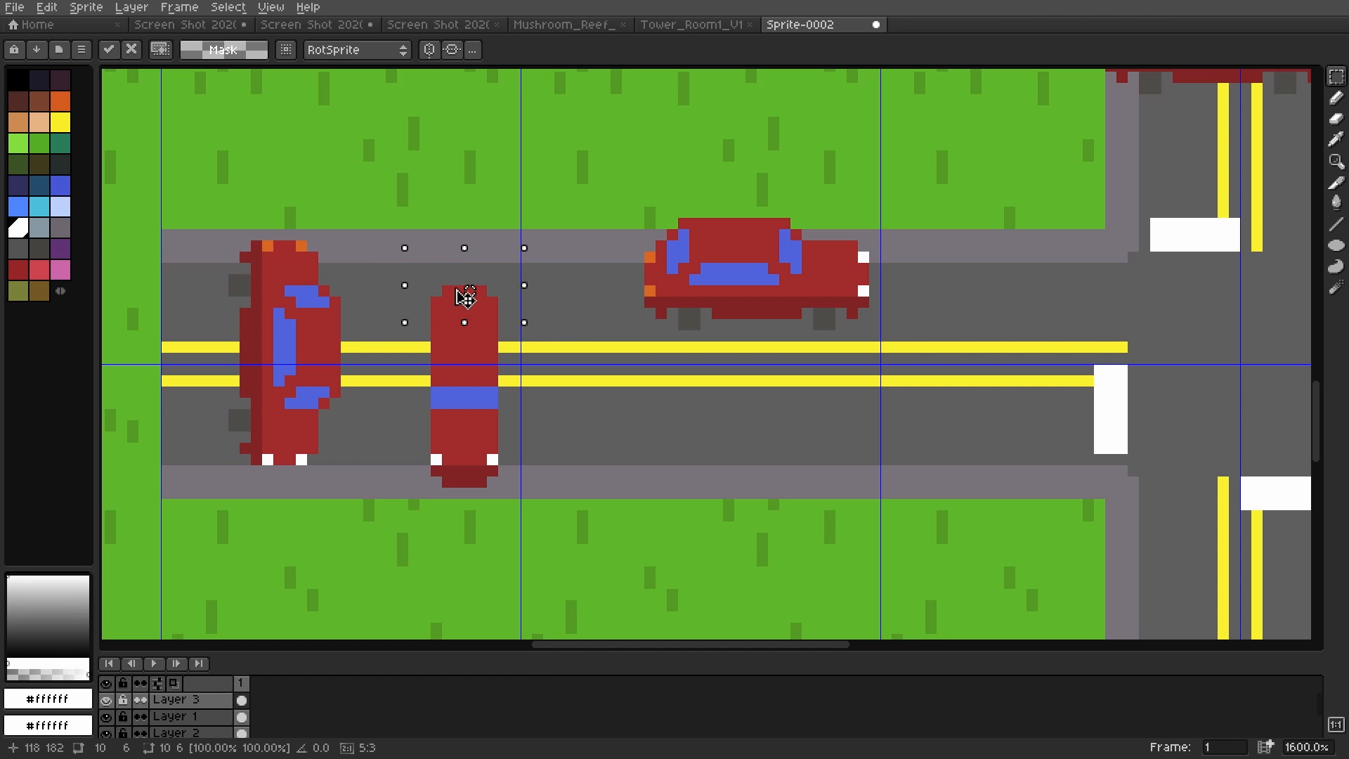
{"action": "left_click", "coordinate": [604, 380]}
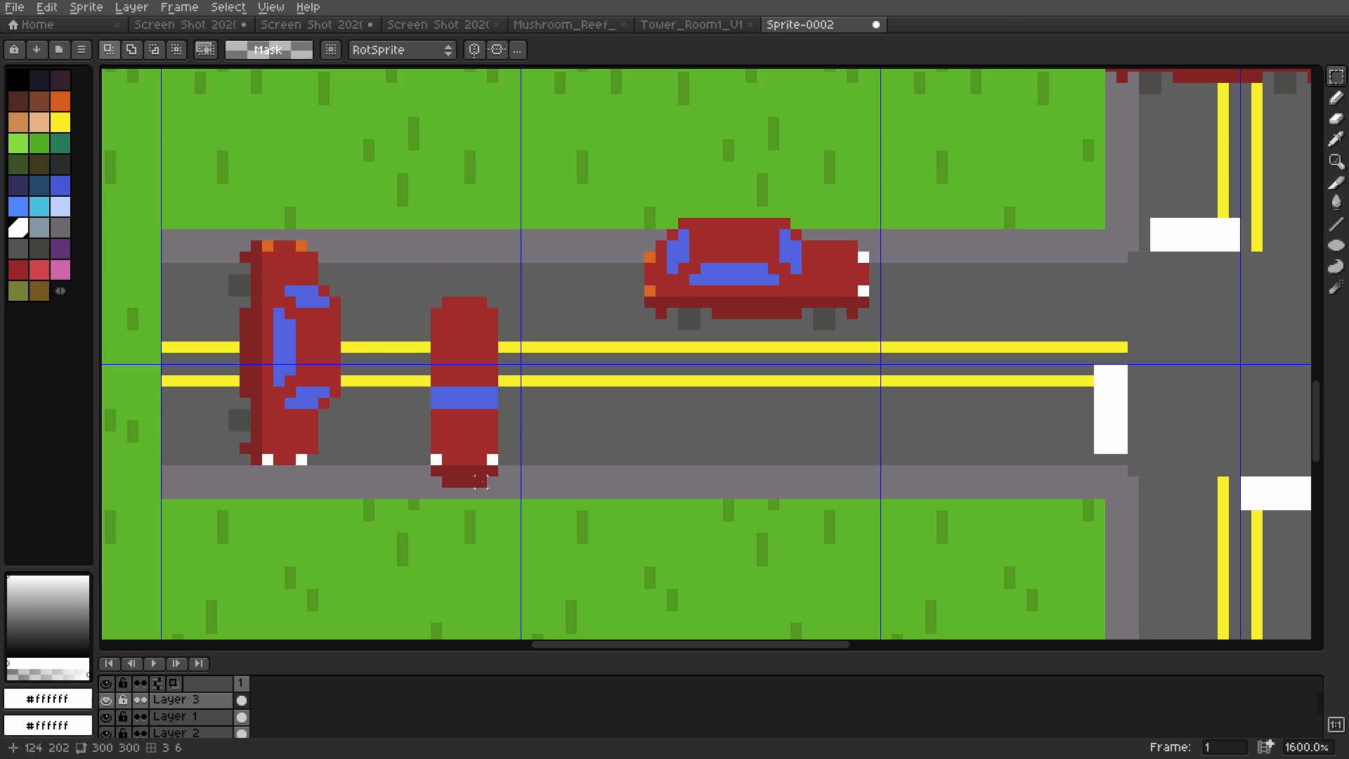
{"action": "left_click", "coordinate": [1337, 139]}
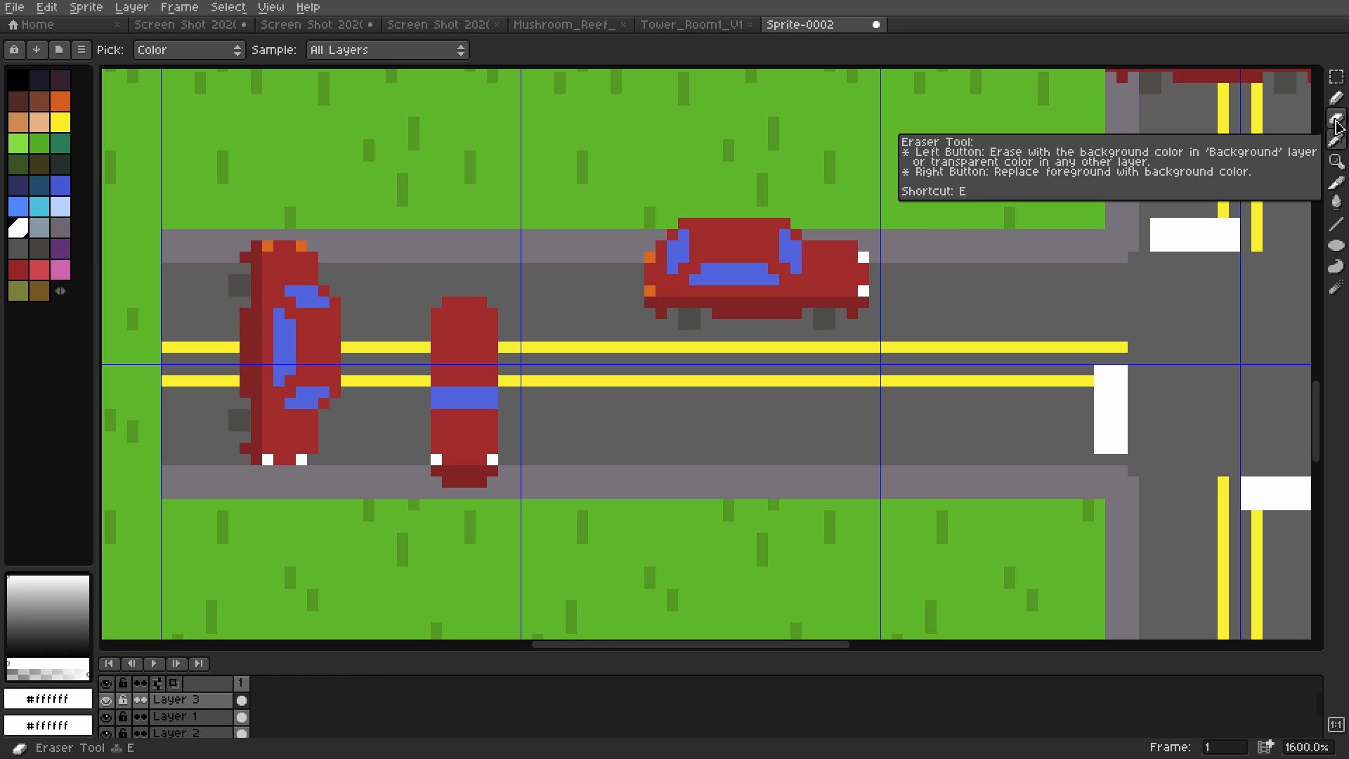
{"action": "left_click", "coordinate": [1337, 76]}
{"action": "left_click", "coordinate": [1315, 76]}
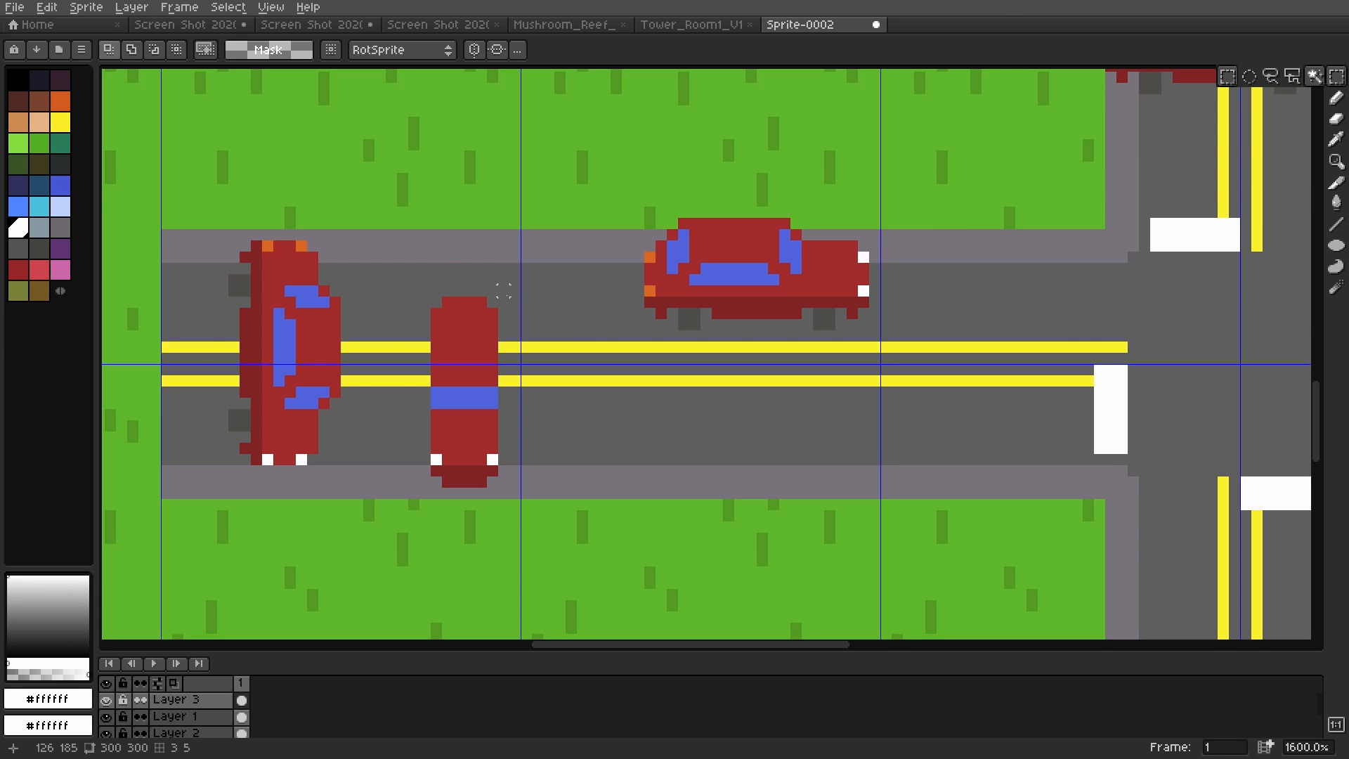
{"action": "left_click_drag", "start_coordinate": [512, 321], "coordinate": [394, 249]}
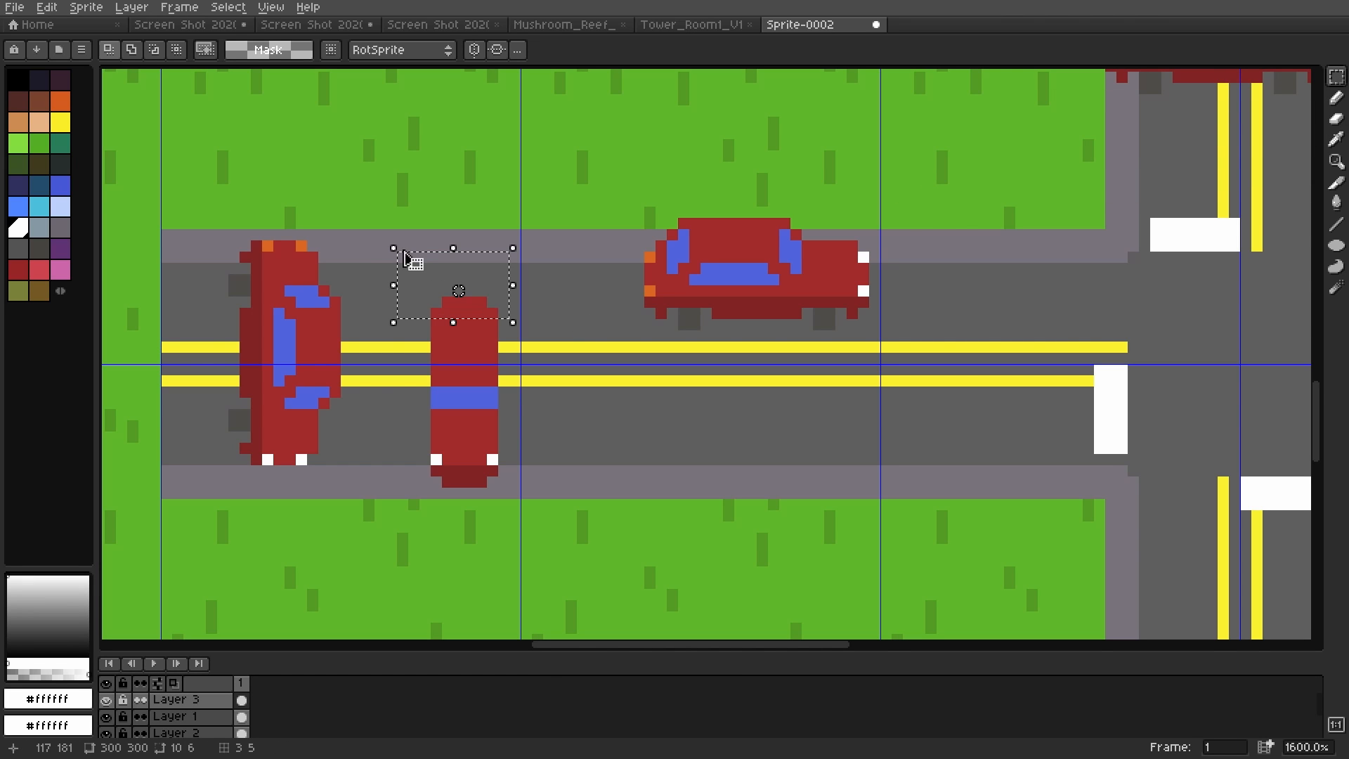
{"action": "key", "text": "Down"}
Move the front-view car next to the headlight end of the side-view car on the horizontal road.
{"action": "left_click_drag", "start_coordinate": [550, 562], "coordinate": [403, 301]}
{"action": "left_click_drag", "start_coordinate": [453, 380], "coordinate": [933, 244]}
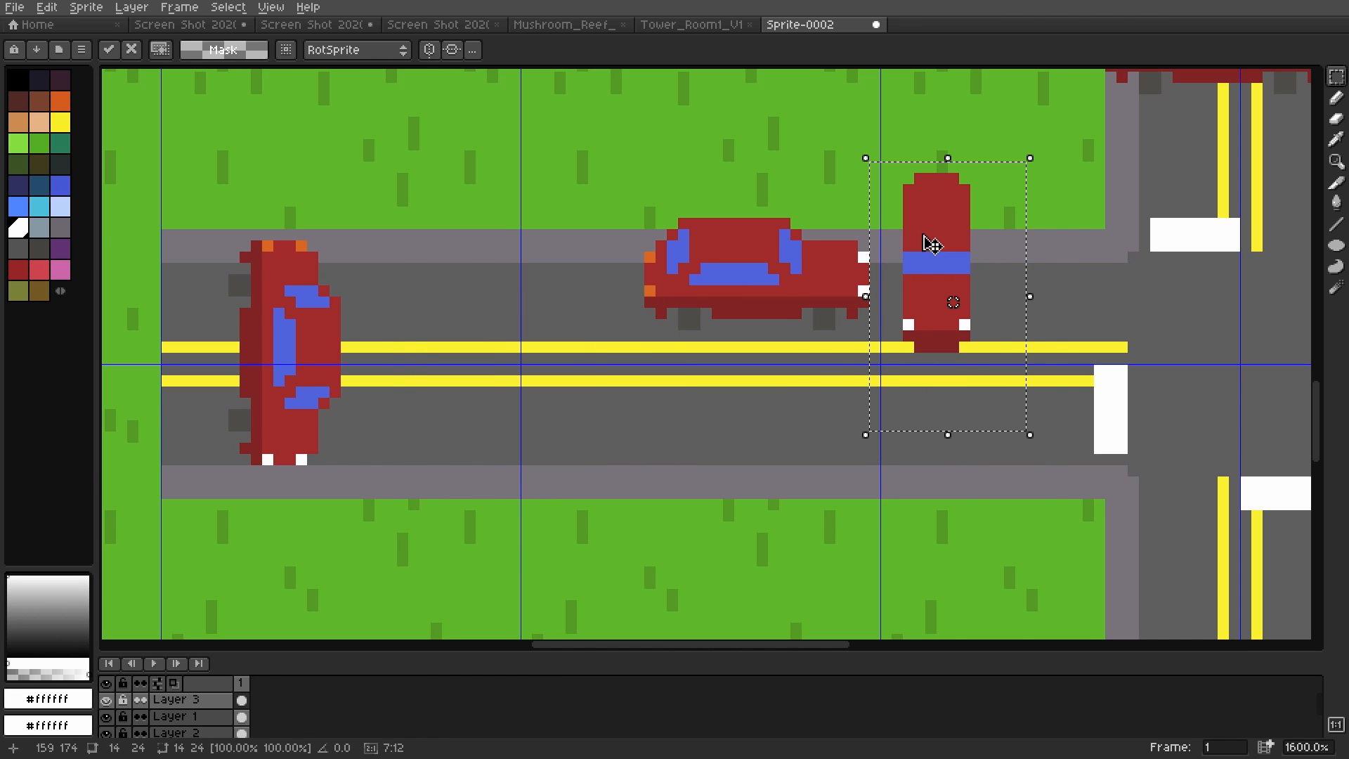
{"action": "key", "text": "ctrl+d"}
Narrow the front-view car's blue windshield by 1 px on each side, painting over it with the body red #ac3232.
{"action": "key", "text": "l"}
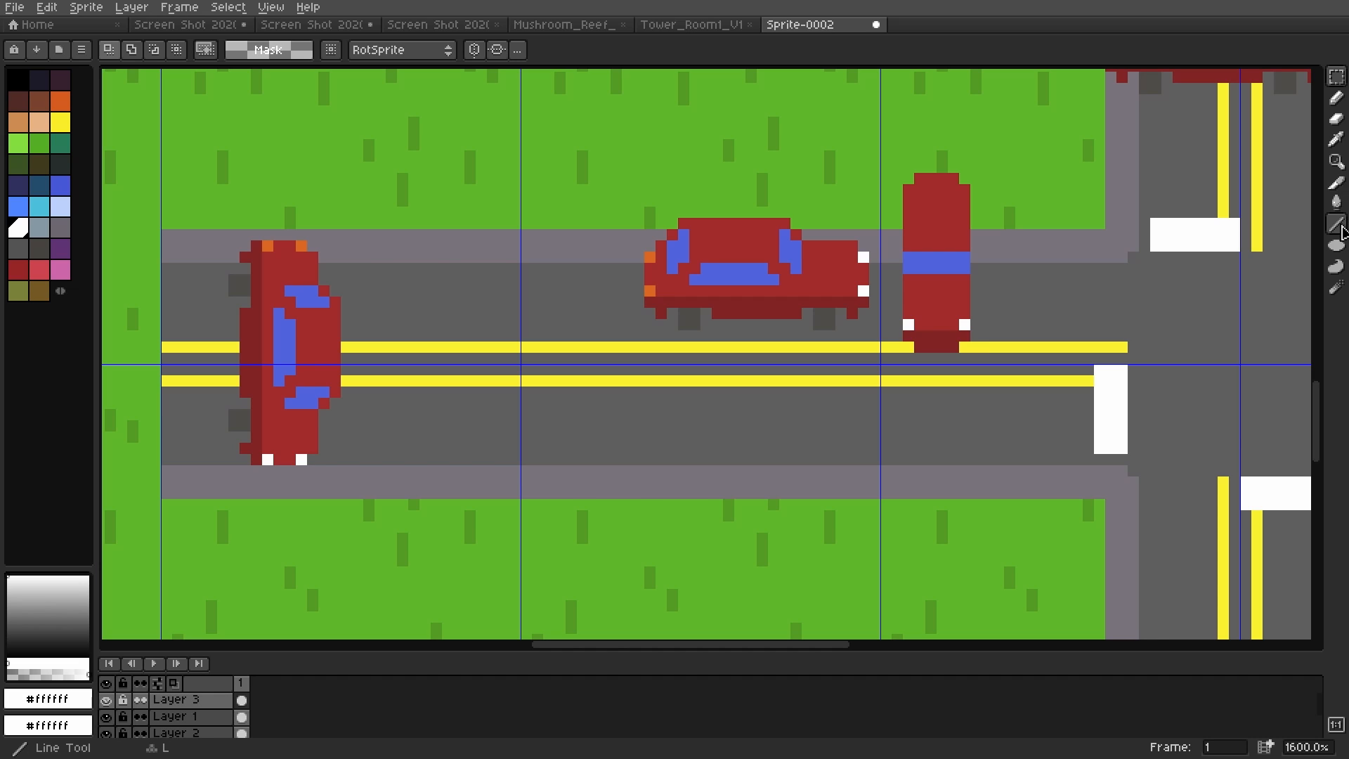
{"action": "left_click", "coordinate": [1337, 139]}
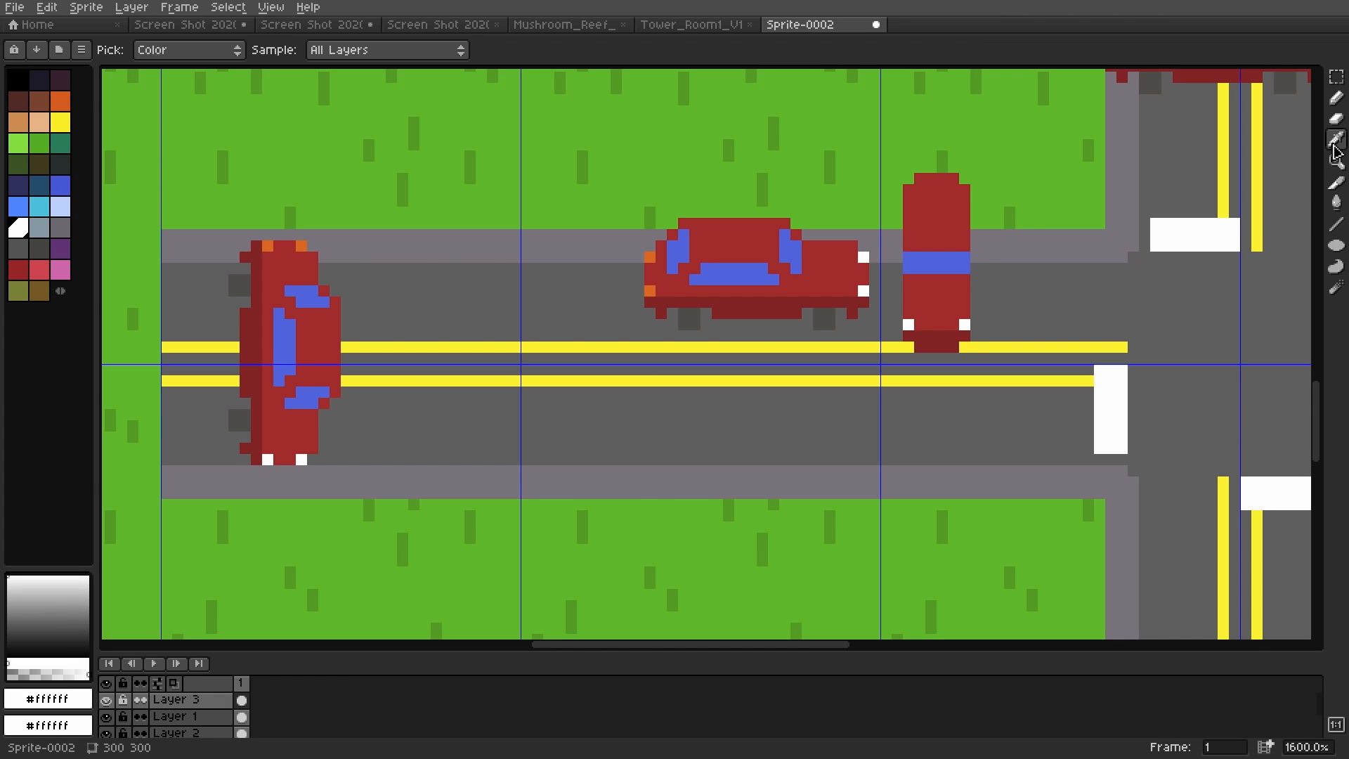
{"action": "left_click", "coordinate": [936, 204]}
{"action": "left_click", "coordinate": [1343, 225]}
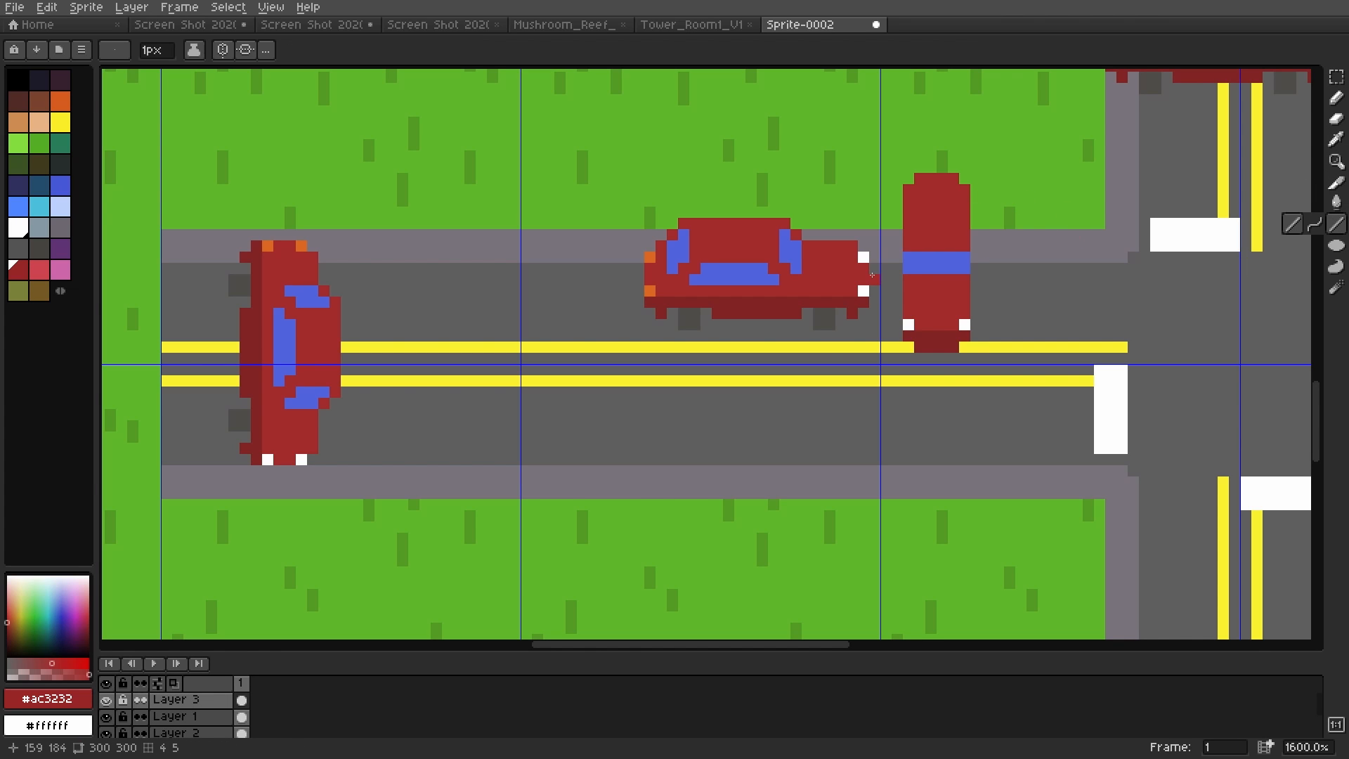
{"action": "left_click", "coordinate": [909, 269]}
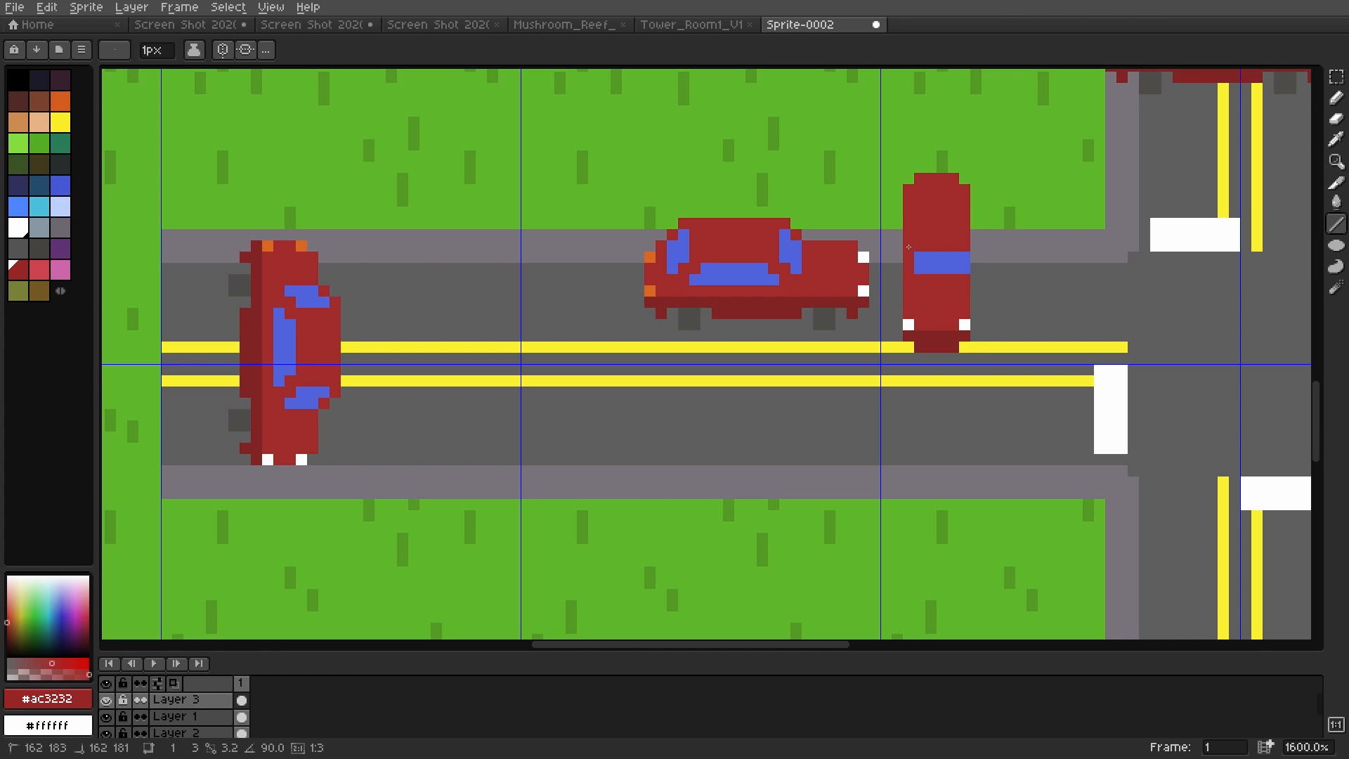
{"action": "left_click", "coordinate": [965, 269]}
Shorten the front-view car's rear end by another 1 px and widen its body by 1 px, filling the gap down the middle.
{"action": "left_click", "coordinate": [1337, 76]}
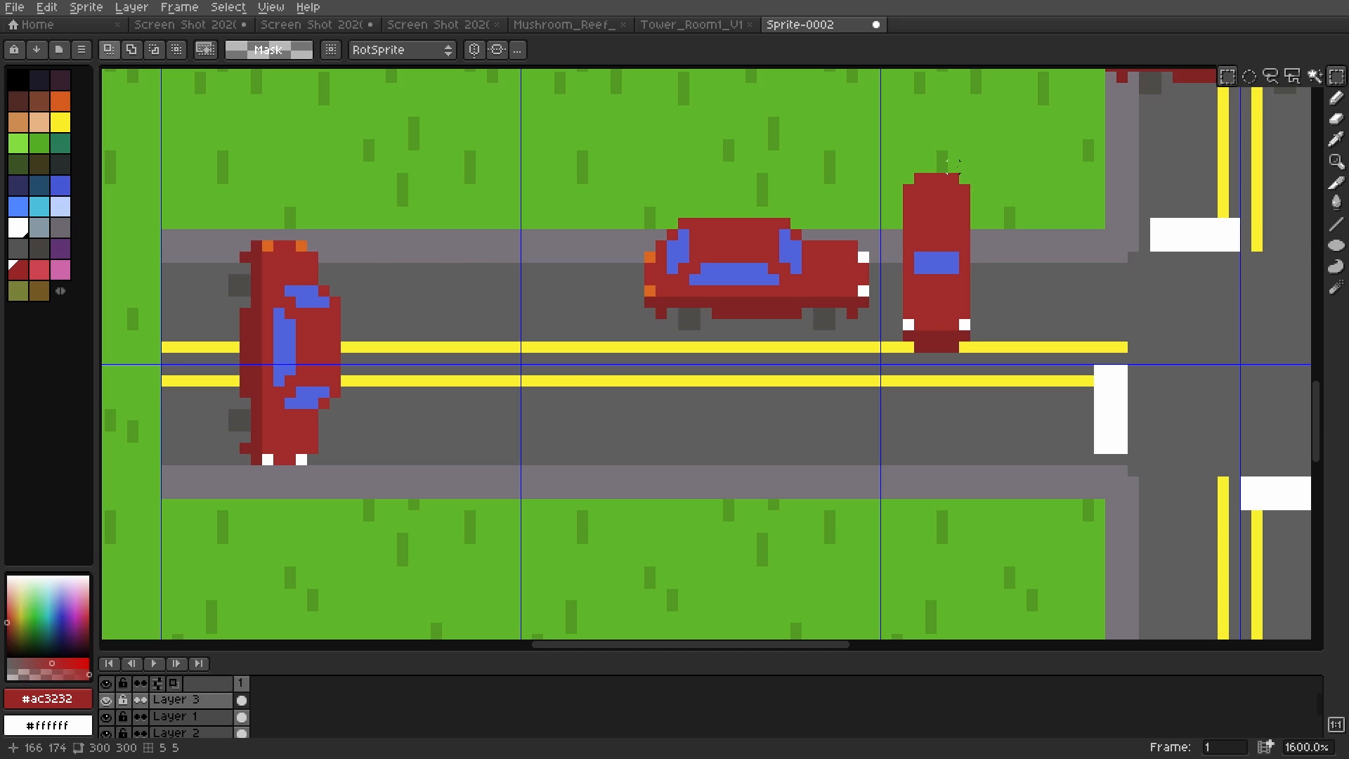
{"action": "mouse_move", "coordinate": [988, 212]}
{"action": "left_mouse_down"}
{"action": "mouse_move", "coordinate": [896, 145]}
{"action": "mouse_move", "coordinate": [911, 178]}
{"action": "left_mouse_up"}
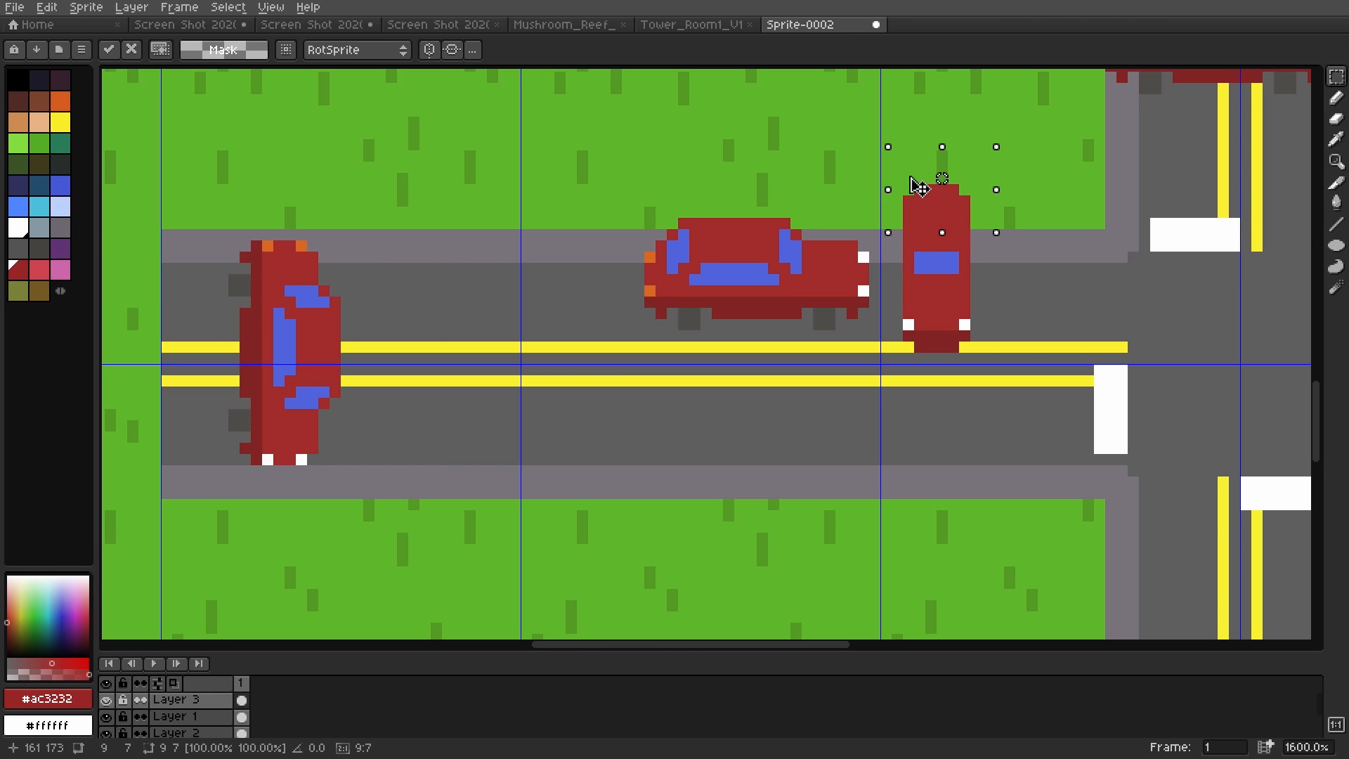
{"action": "left_click_drag", "start_coordinate": [923, 389], "coordinate": [1007, 192]}
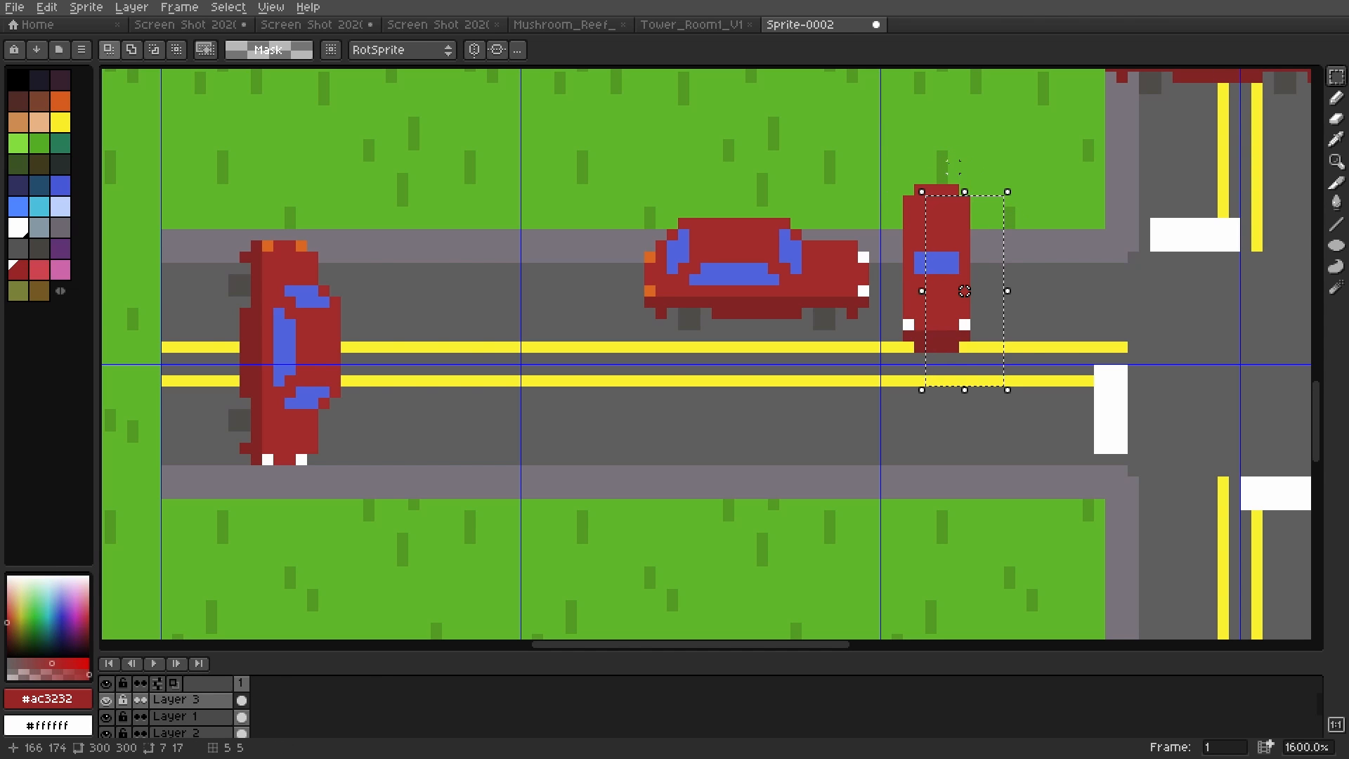
{"action": "left_click_drag", "start_coordinate": [977, 258], "coordinate": [1042, 388]}
{"action": "left_click_drag", "start_coordinate": [998, 342], "coordinate": [1007, 343]}
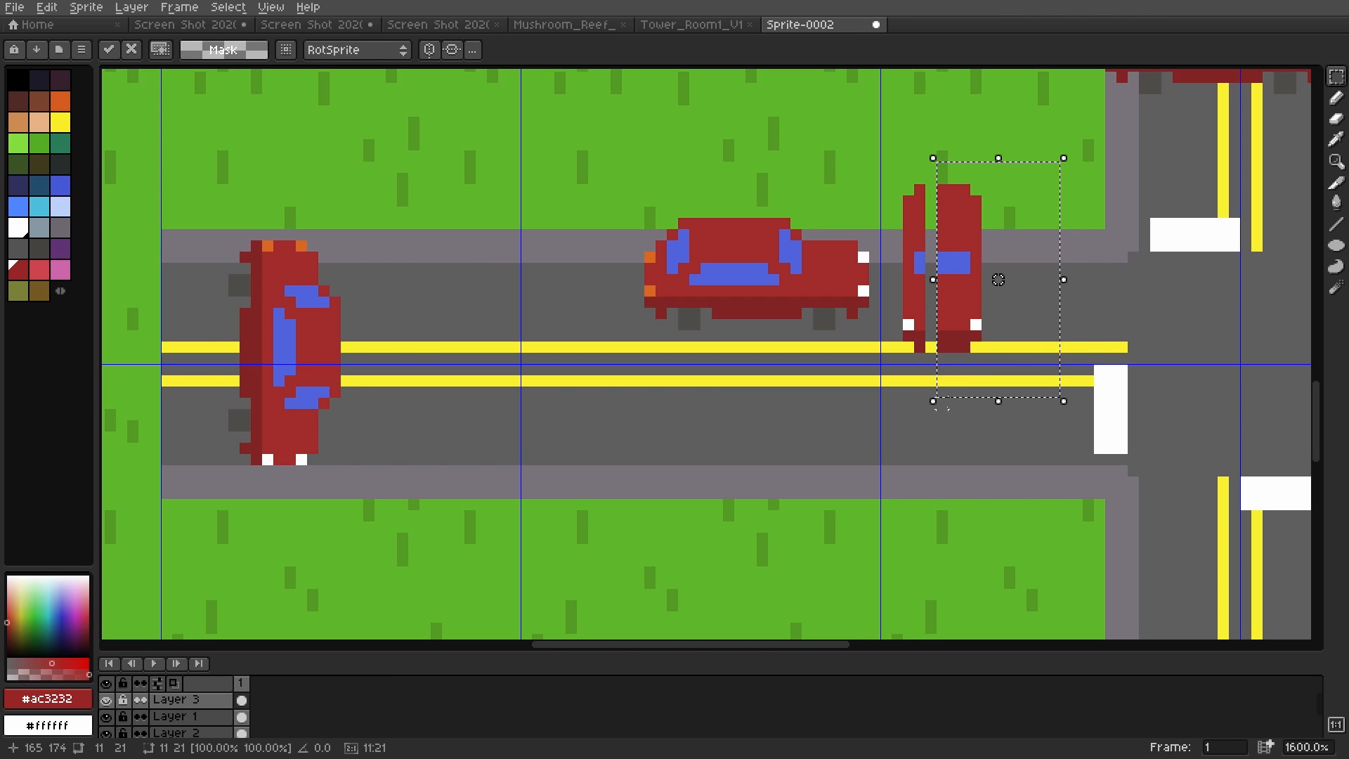
{"action": "left_click", "coordinate": [943, 425]}
{"action": "left_click_drag", "start_coordinate": [942, 425], "coordinate": [943, 148]}
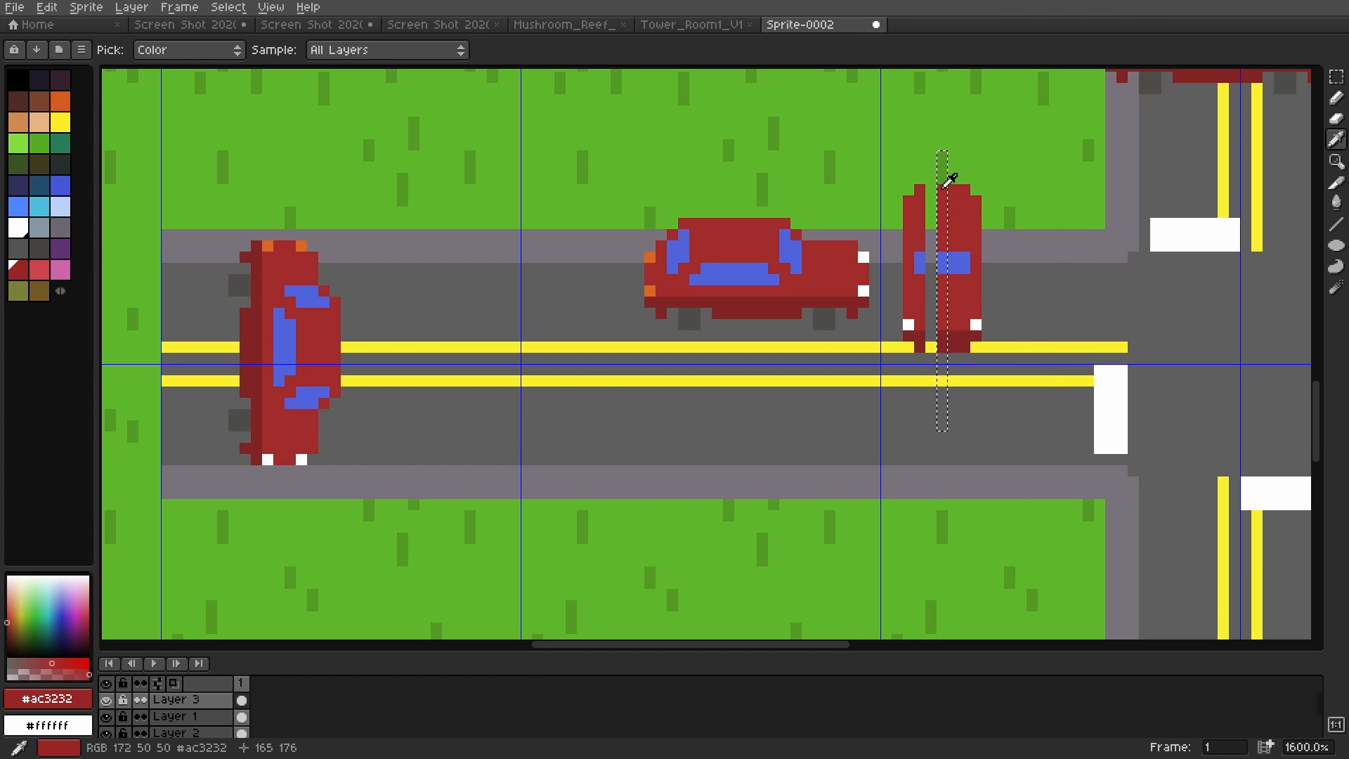
{"action": "left_click_drag", "start_coordinate": [949, 199], "coordinate": [936, 198]}
{"action": "left_click", "coordinate": [987, 360]}
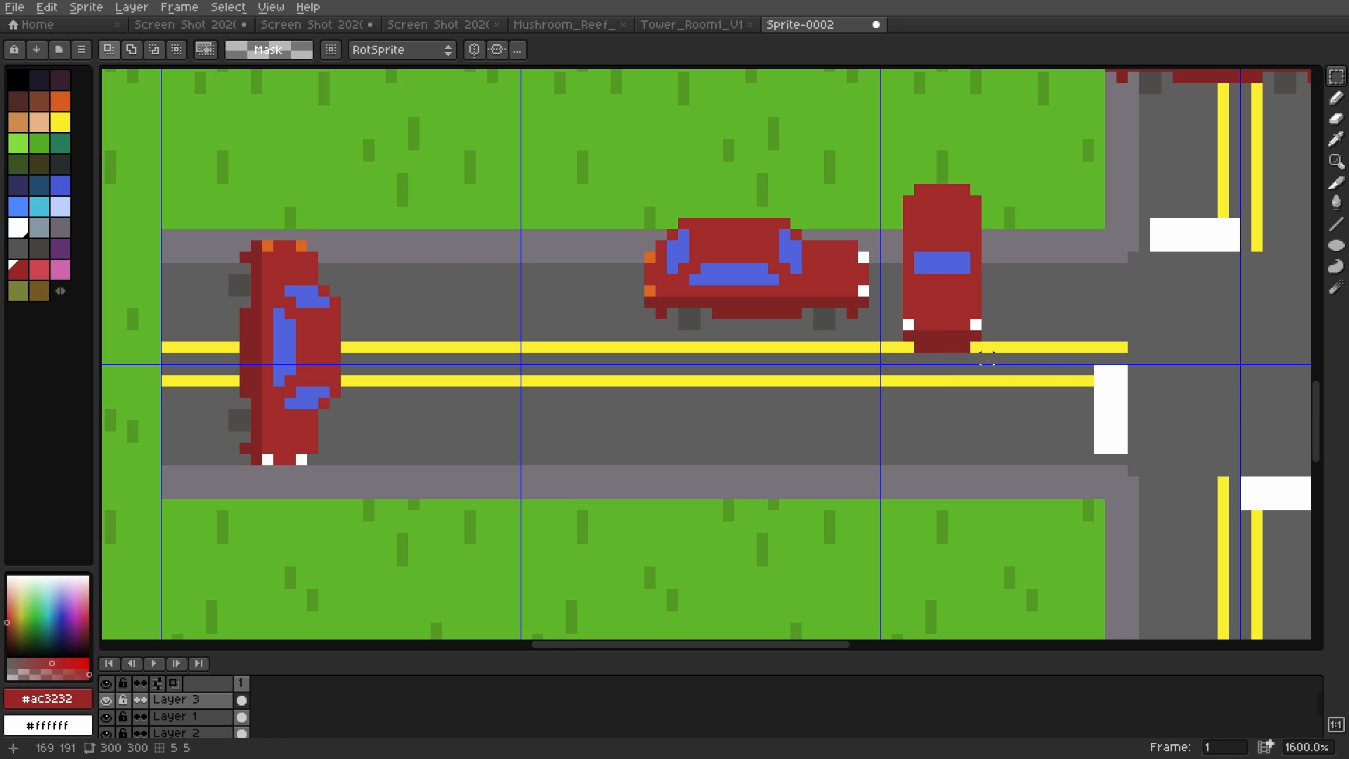
Delete the lower row of the front-view car's dark red bumper and shift the car slightly away from the side-view car.
{"action": "left_click_drag", "start_coordinate": [986, 359], "coordinate": [898, 347]}
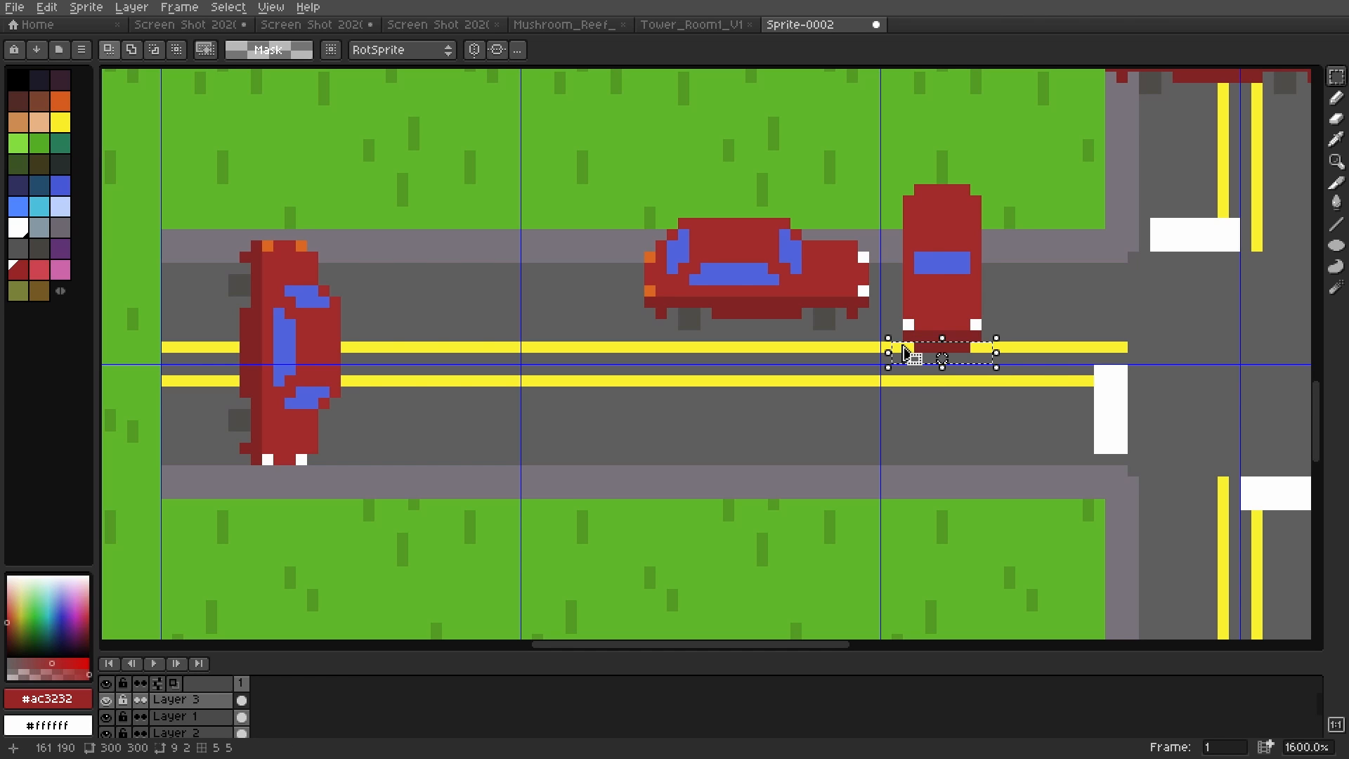
{"action": "key", "text": "Delete"}
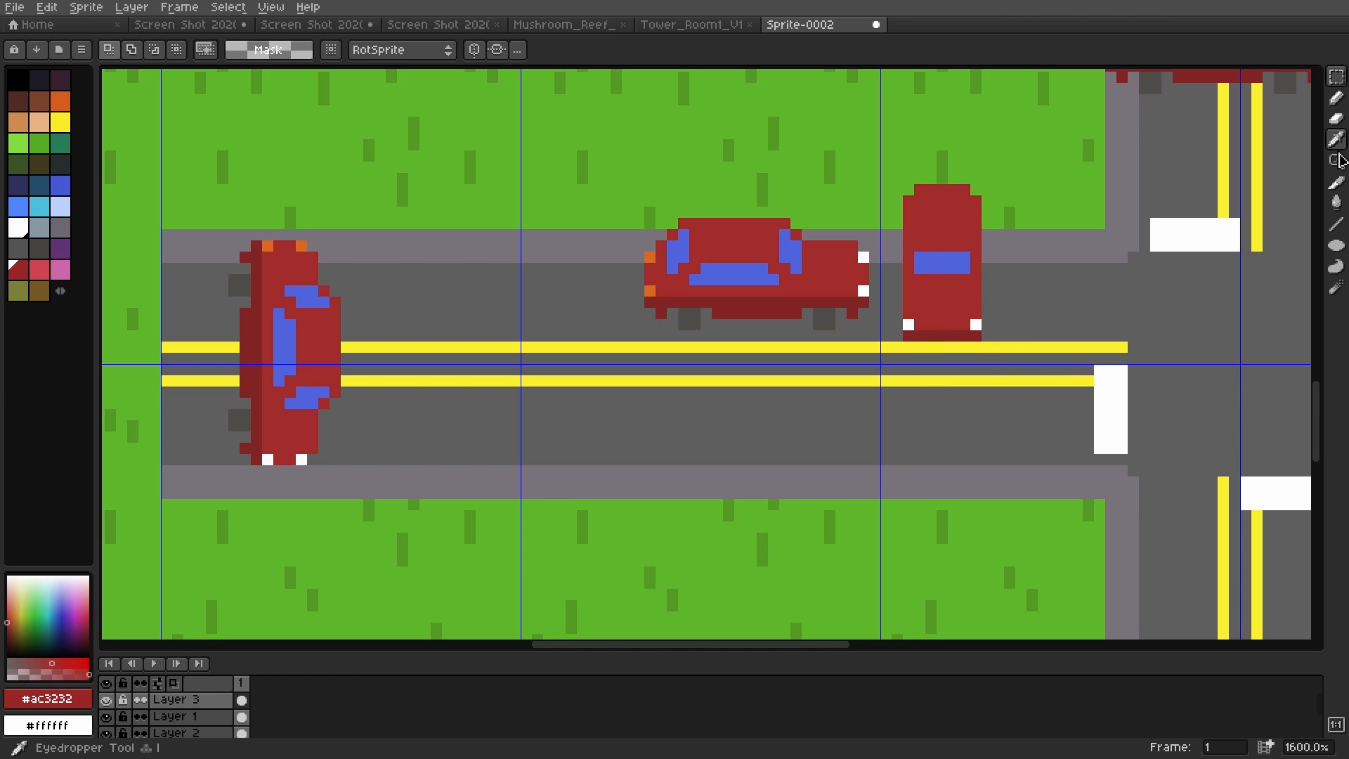
{"action": "left_click", "coordinate": [1337, 118]}
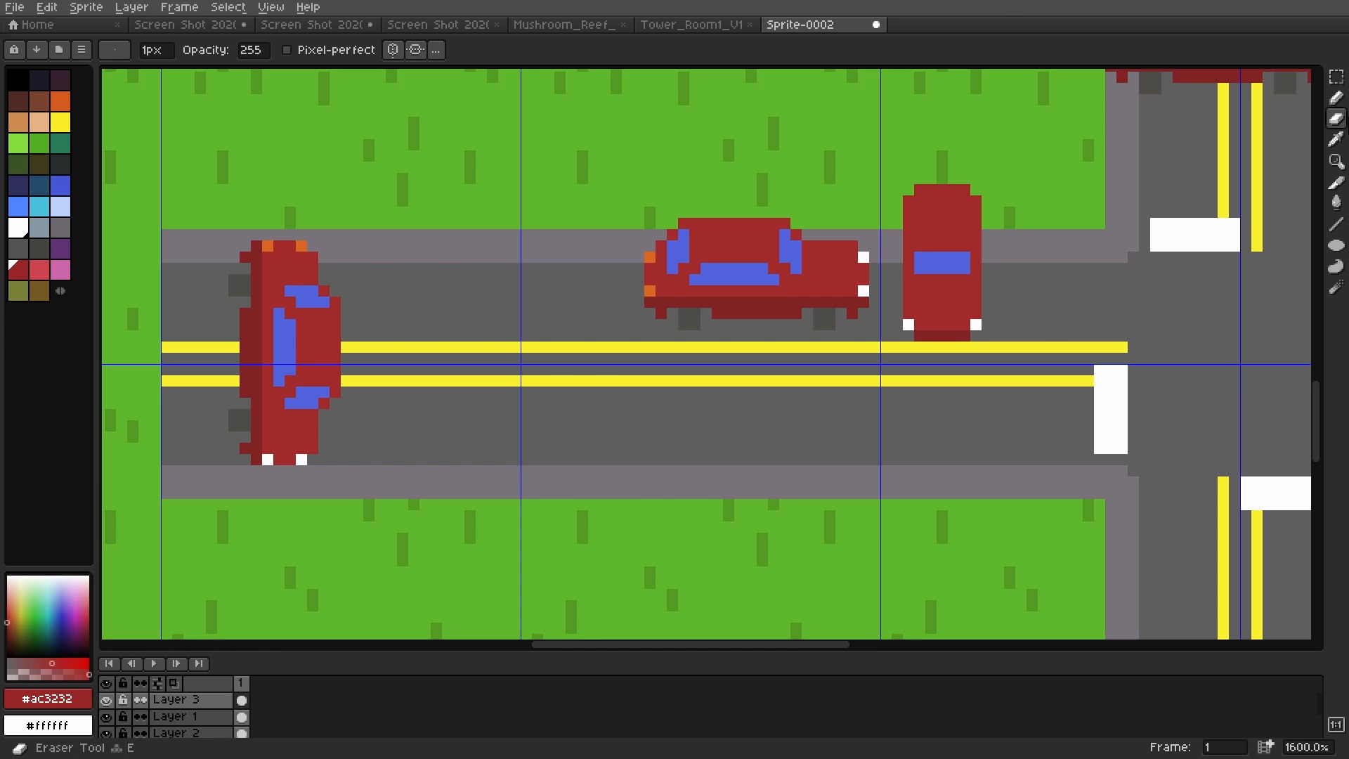
{"action": "left_click", "coordinate": [1337, 76]}
{"action": "left_click_drag", "start_coordinate": [1078, 415], "coordinate": [891, 144]}
{"action": "left_click_drag", "start_coordinate": [940, 187], "coordinate": [956, 162]}
Delete the old side-view car on the vertical road and the rotated car near the horizontal road's end.
{"action": "scroll", "coordinate": [956, 163], "scroll_direction": "down", "scroll_amount": 2}
{"action": "scroll", "coordinate": [956, 163], "scroll_direction": "right", "scroll_amount": 3}
{"action": "scroll", "coordinate": [955, 164], "scroll_direction": "up", "scroll_amount": 2}
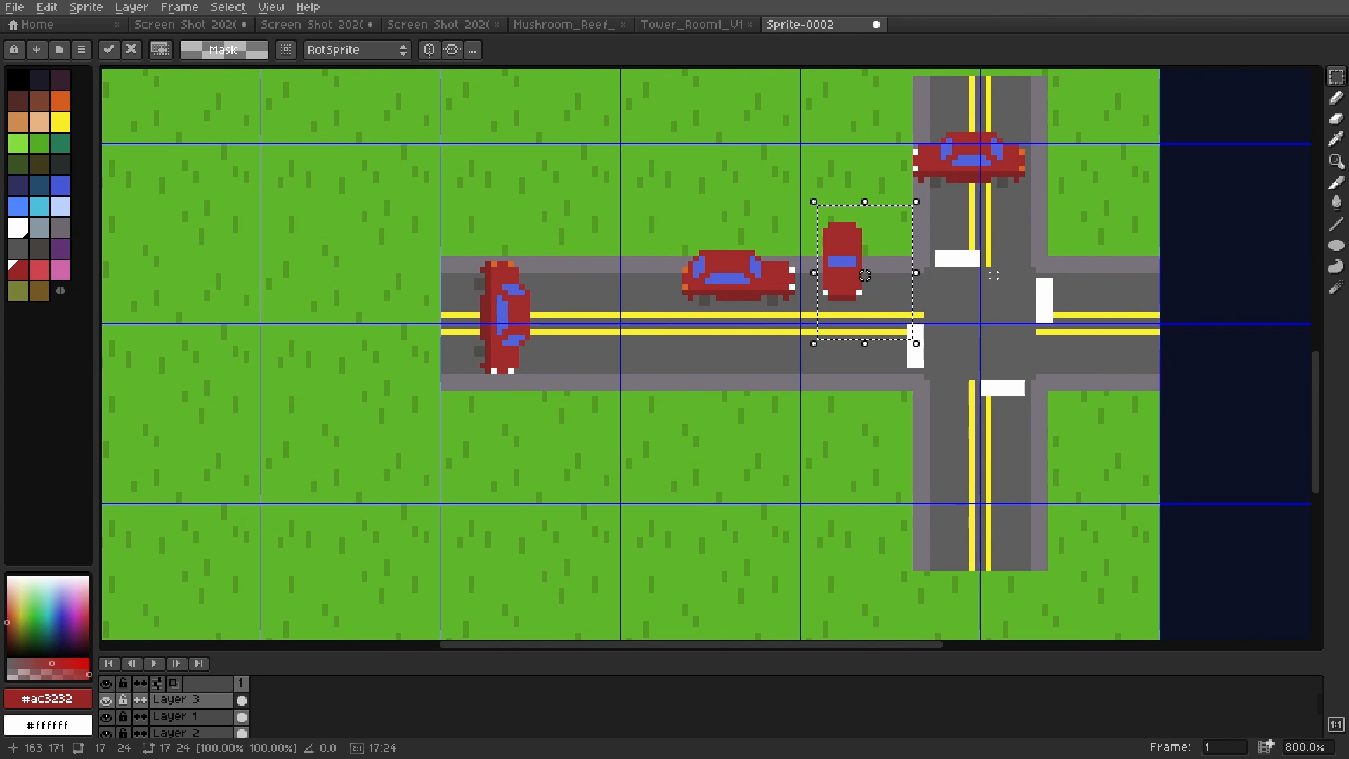
{"action": "left_click_drag", "start_coordinate": [1059, 211], "coordinate": [869, 92]}
{"action": "key", "text": "Delete"}
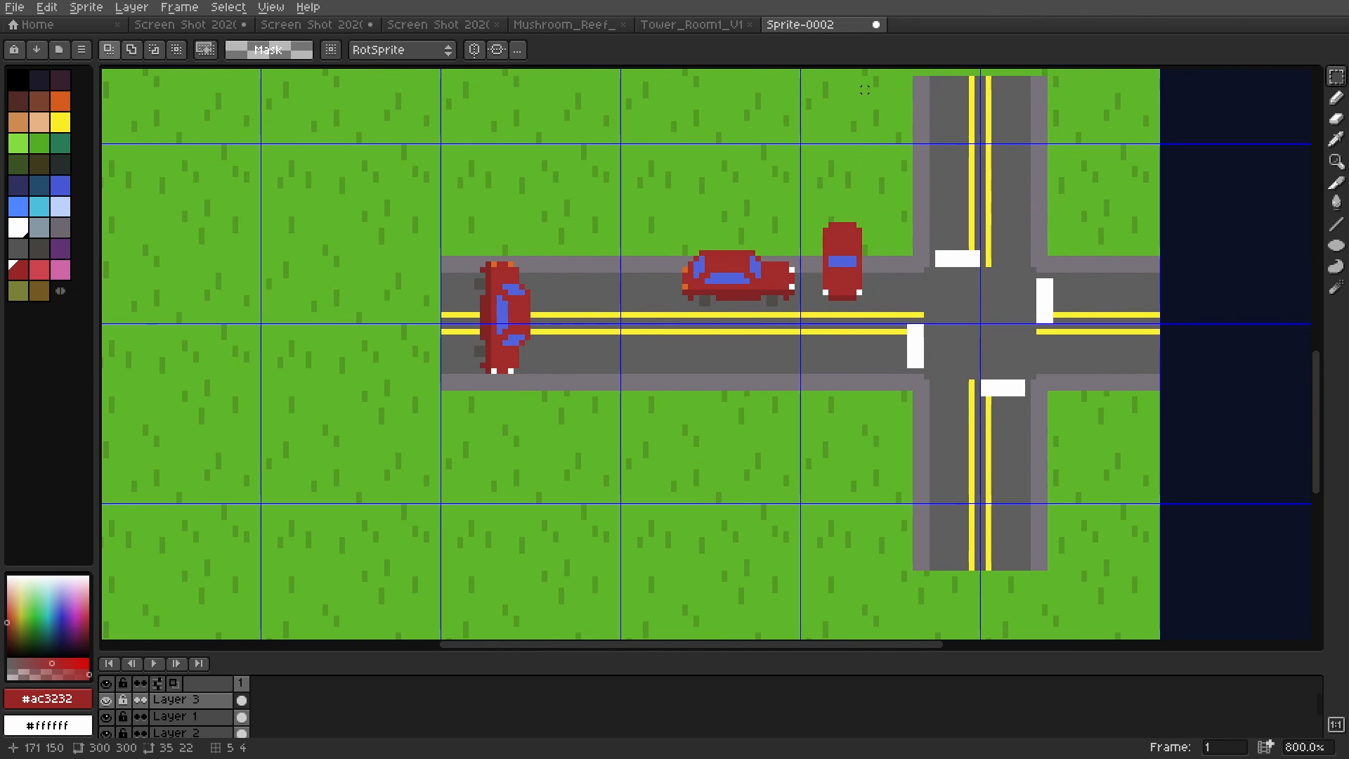
{"action": "left_click_drag", "start_coordinate": [584, 460], "coordinate": [395, 222]}
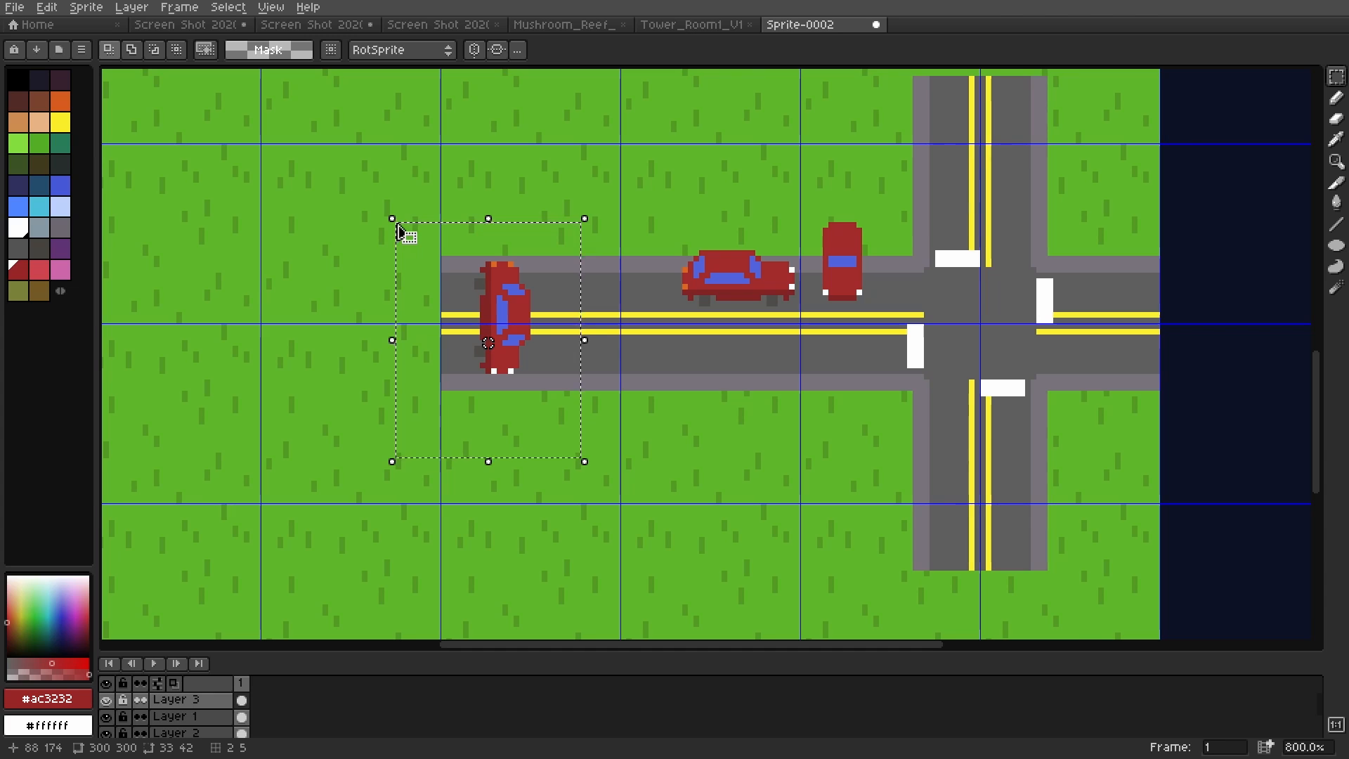
{"action": "key", "text": "Delete"}
Duplicate the side-view car, flip the copy horizontally and place it over the intersection.
{"action": "left_click_drag", "start_coordinate": [804, 315], "coordinate": [974, 235]}
{"action": "key", "text": "ctrl+c"}
{"action": "key", "text": "ctrl+v"}
{"action": "key", "text": "shift+h"}
{"action": "left_click", "coordinate": [809, 307]}
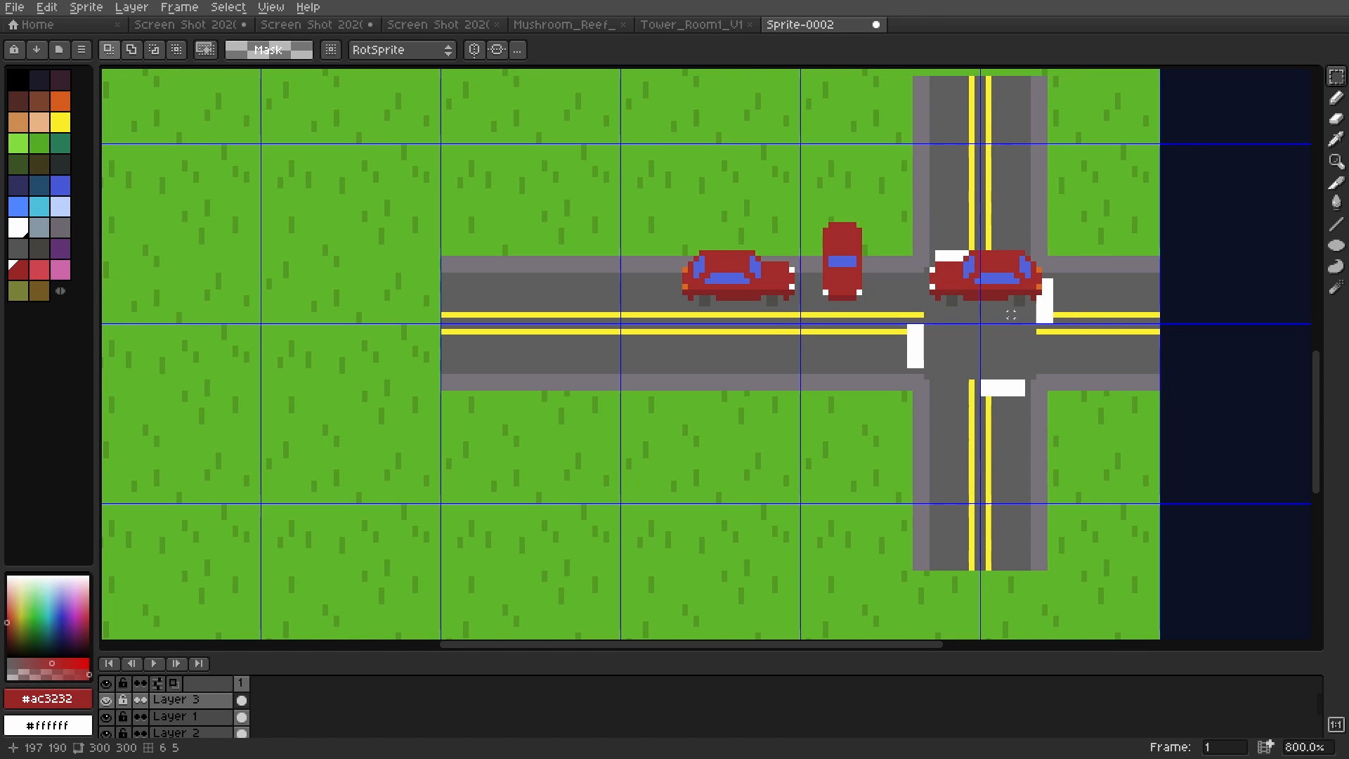
Try to make a rear-view car from a vertically flipped copy of the front-view car, and undo it.
{"action": "scroll", "coordinate": [1079, 287], "scroll_direction": "up", "scroll_amount": 2}
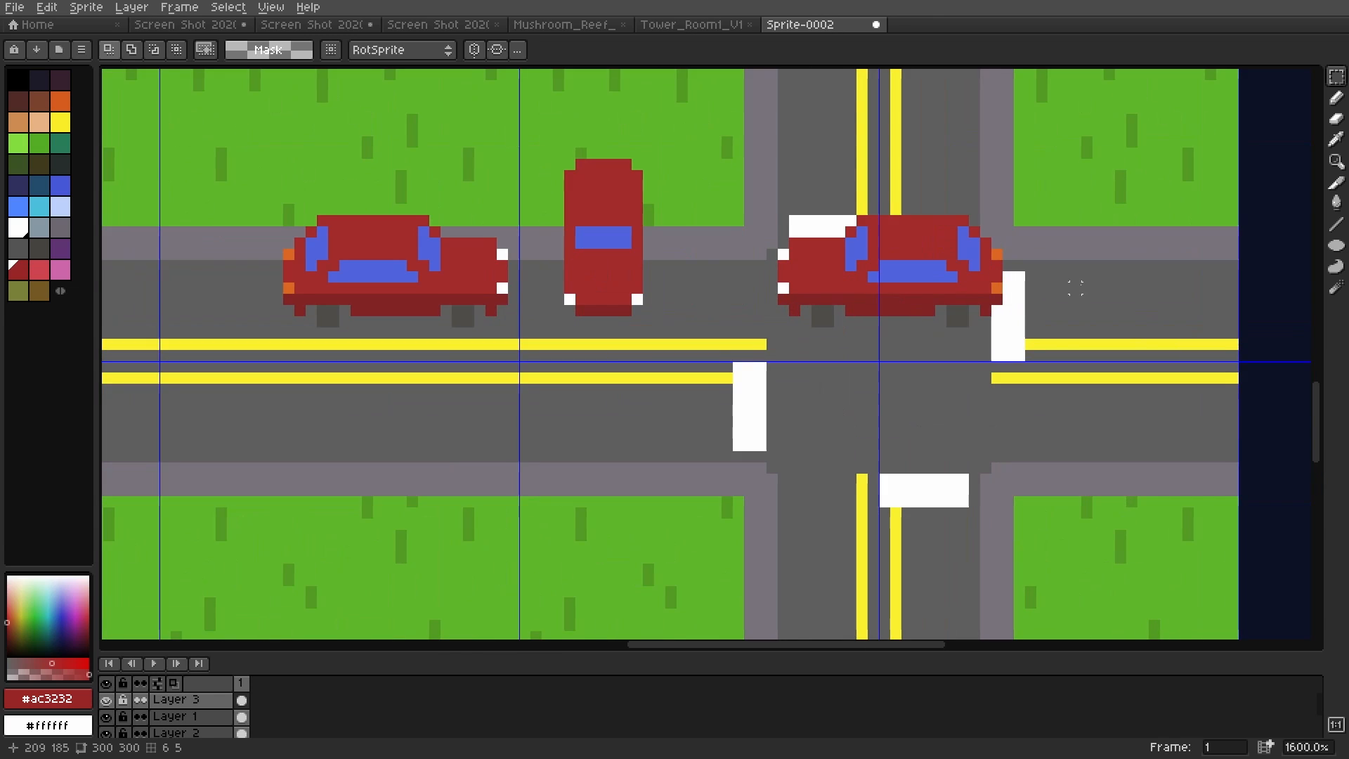
{"action": "left_click_drag", "start_coordinate": [780, 417], "coordinate": [605, 130]}
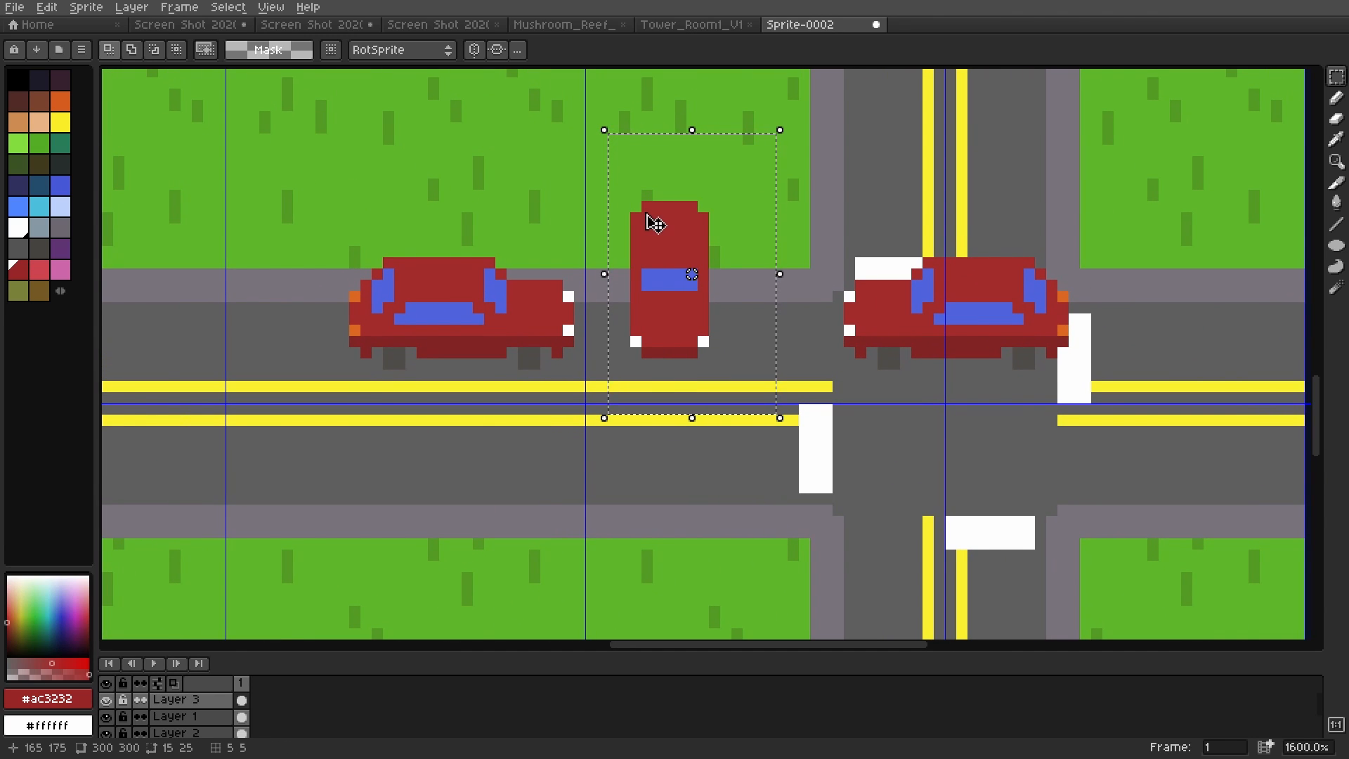
{"action": "left_click_drag", "start_coordinate": [736, 235], "coordinate": [811, 482]}
{"action": "key", "text": "shift+v"}
{"action": "left_click", "coordinate": [940, 466]}
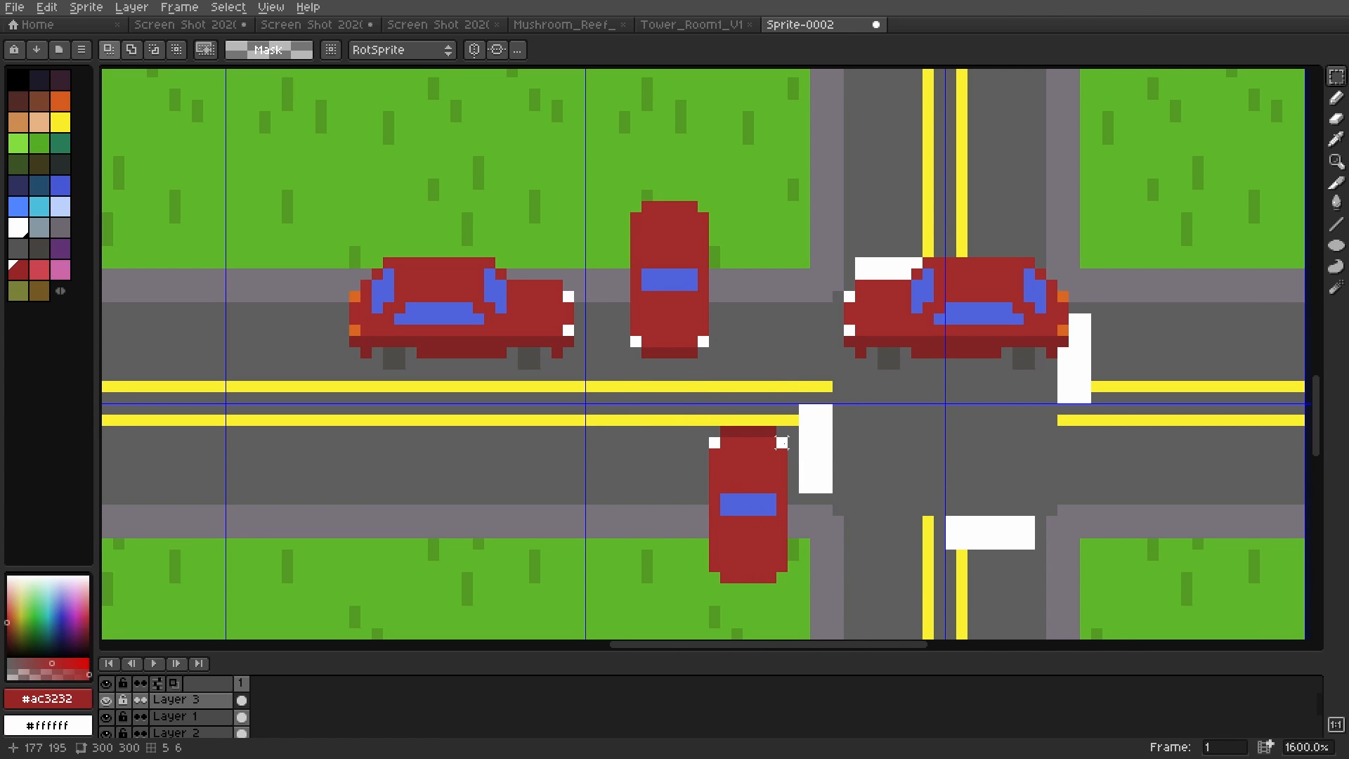
{"action": "key", "text": "ctrl+z"}
{"action": "key", "text": "ctrl+z"}
{"action": "key", "text": "ctrl+z"}
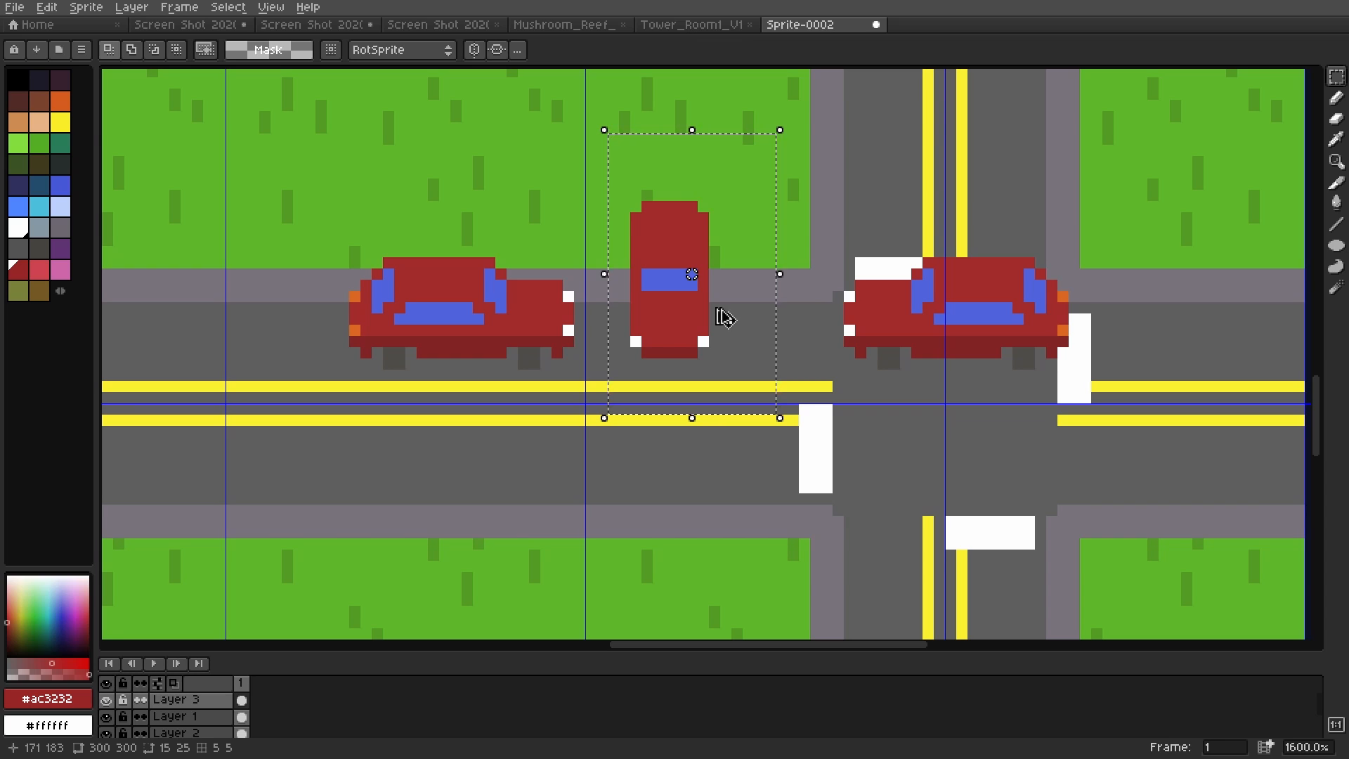
Place an unflipped copy of the front-view car below the horizontal road and recolor its white headlights orange #df7126.
{"action": "left_click_drag", "start_coordinate": [724, 318], "coordinate": [774, 482]}
{"action": "left_click", "coordinate": [872, 501]}
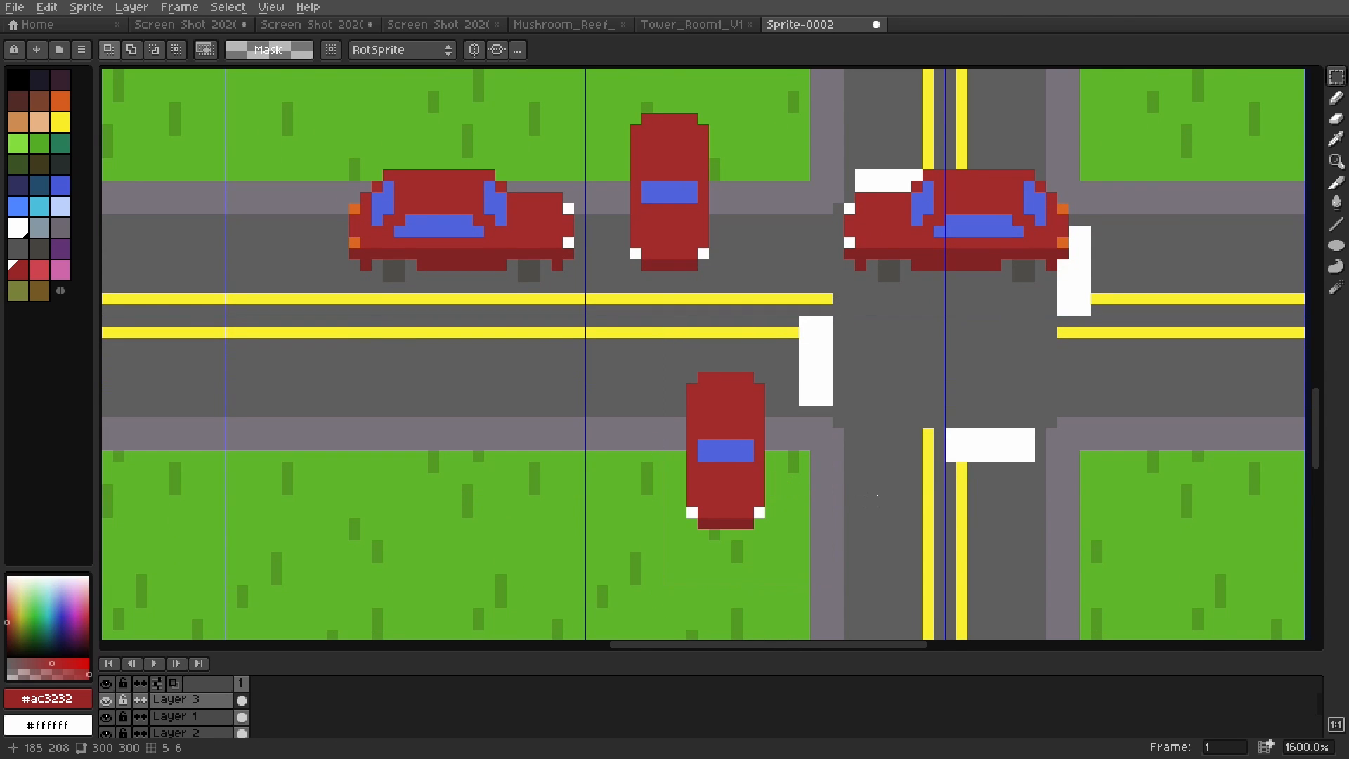
{"action": "left_click", "coordinate": [1337, 139]}
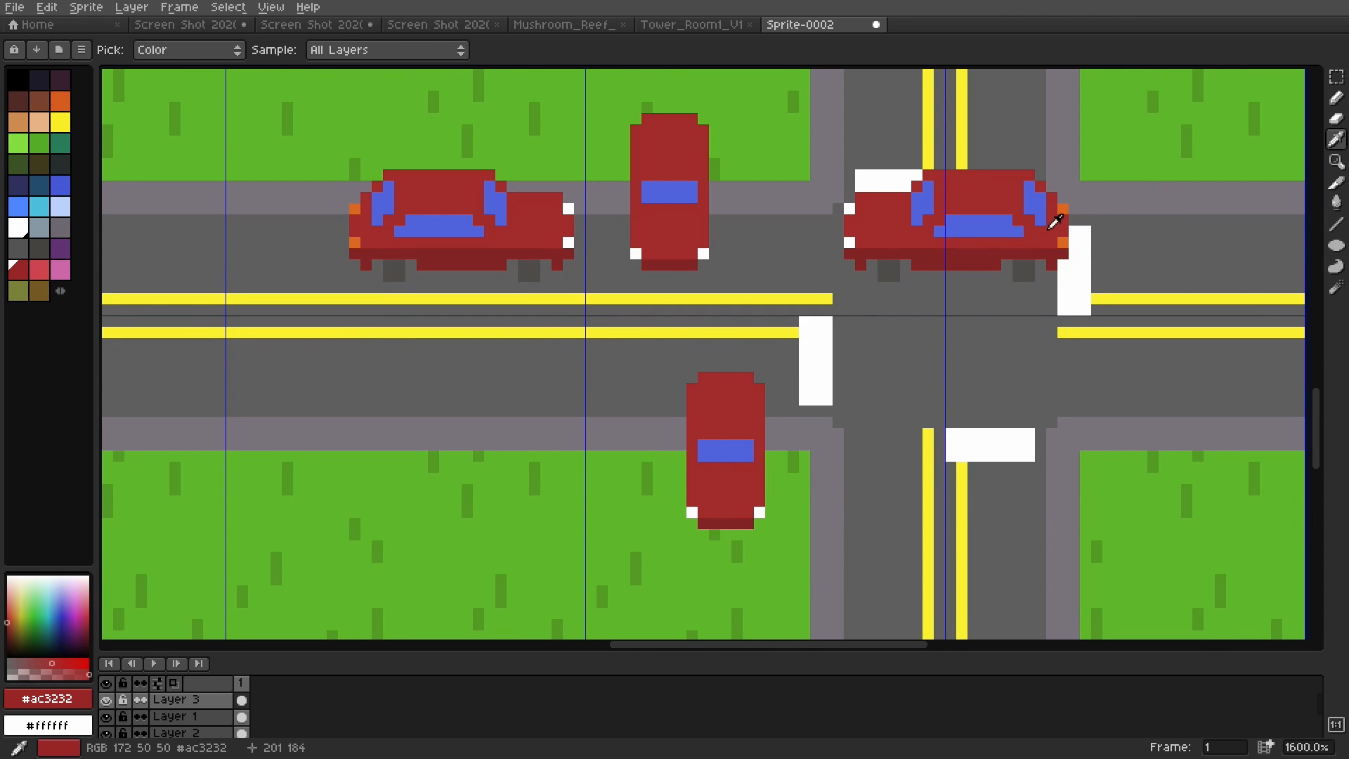
{"action": "left_click", "coordinate": [1064, 208]}
{"action": "left_click", "coordinate": [1337, 203]}
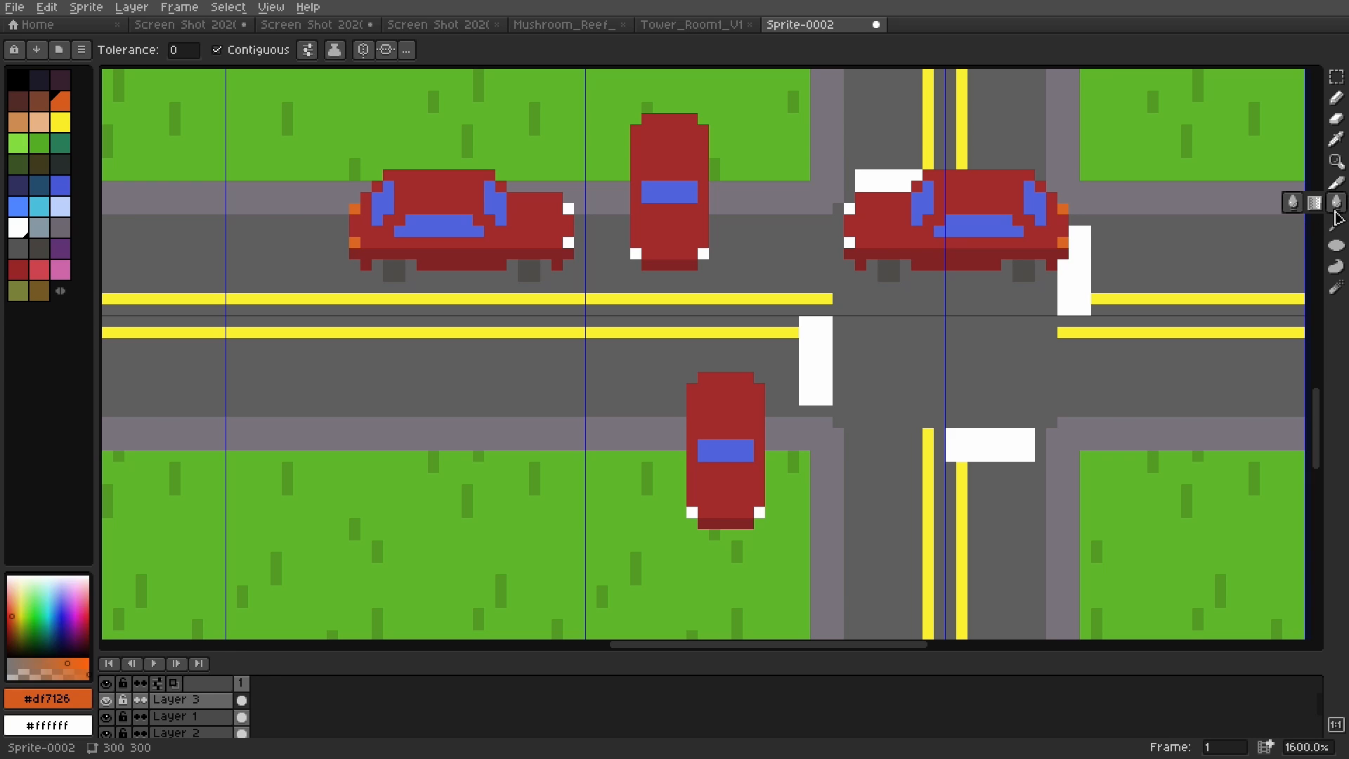
{"action": "left_click", "coordinate": [1336, 223]}
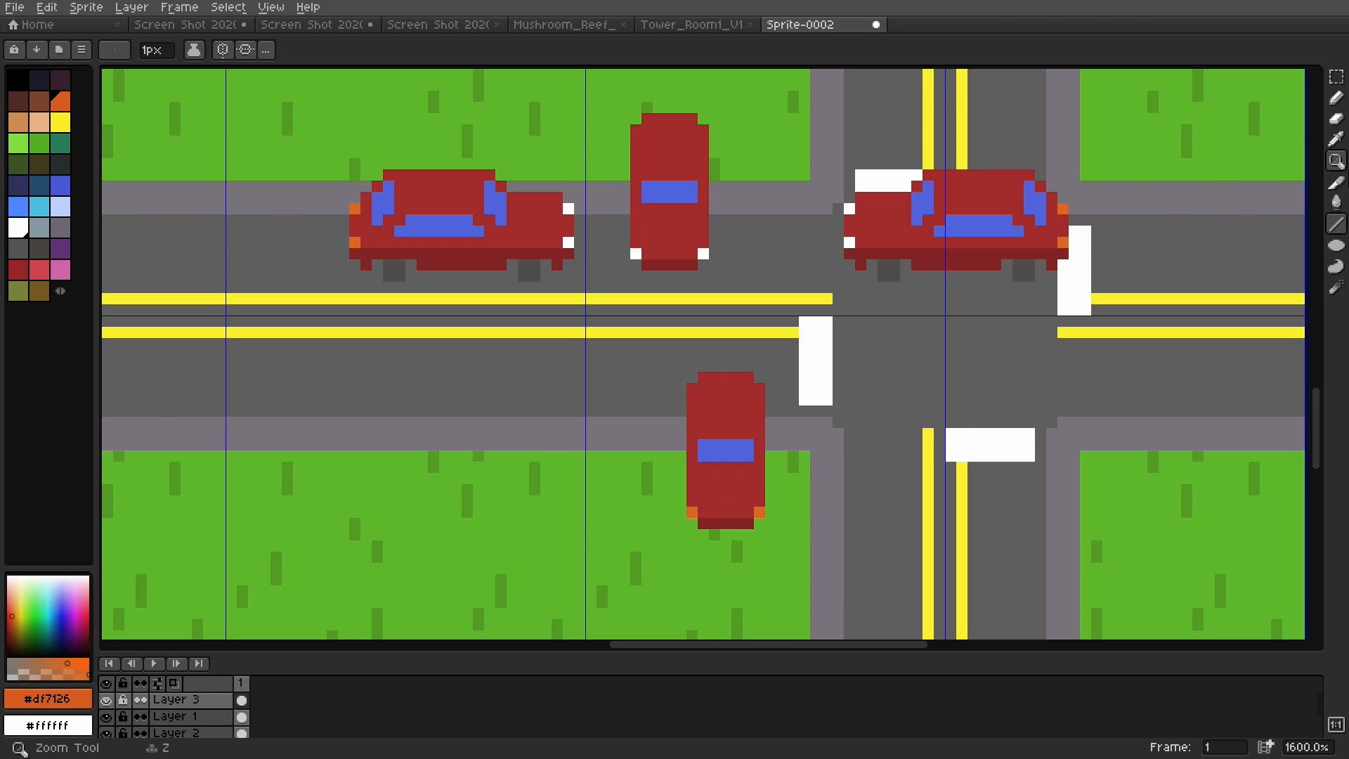
Move the rear-view car's blue window lower, closer to its orange taillights.
{"action": "left_click", "coordinate": [1337, 76]}
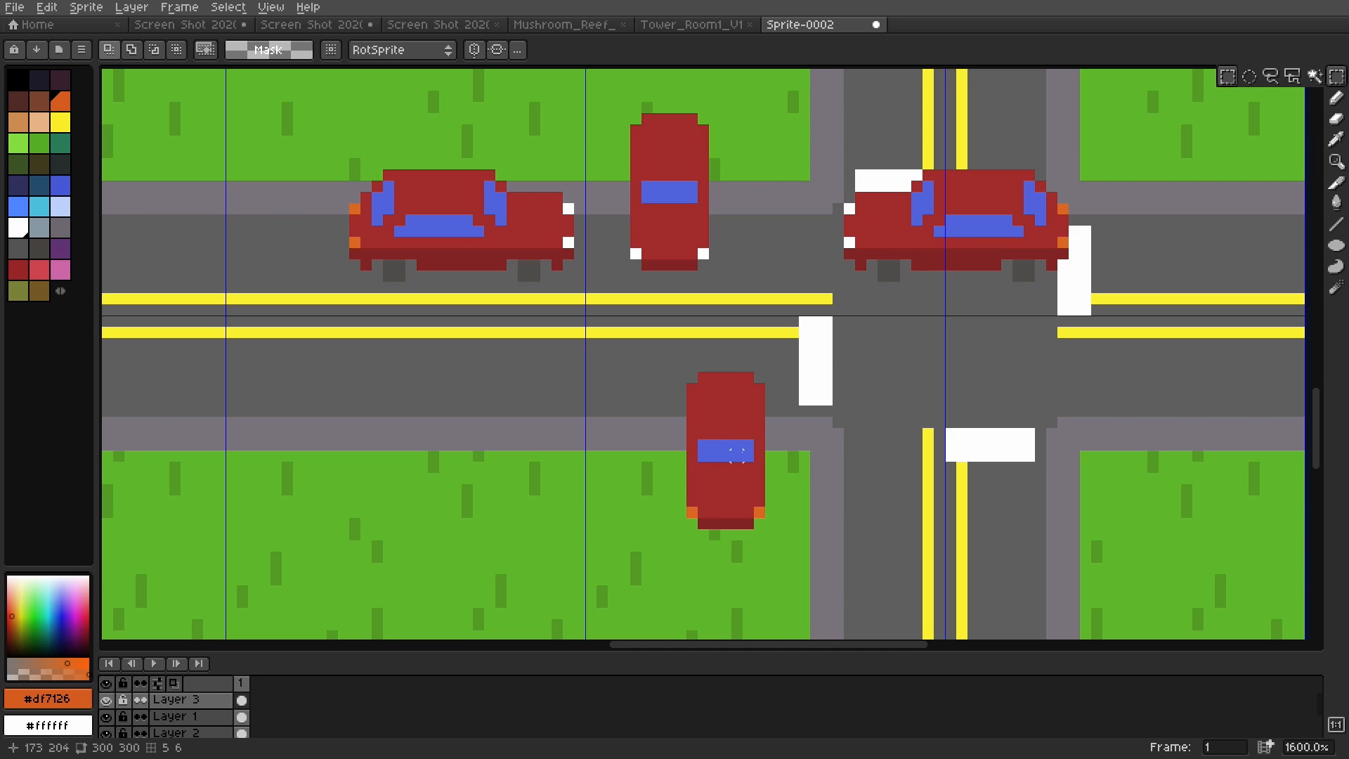
{"action": "left_click_drag", "start_coordinate": [751, 442], "coordinate": [699, 495]}
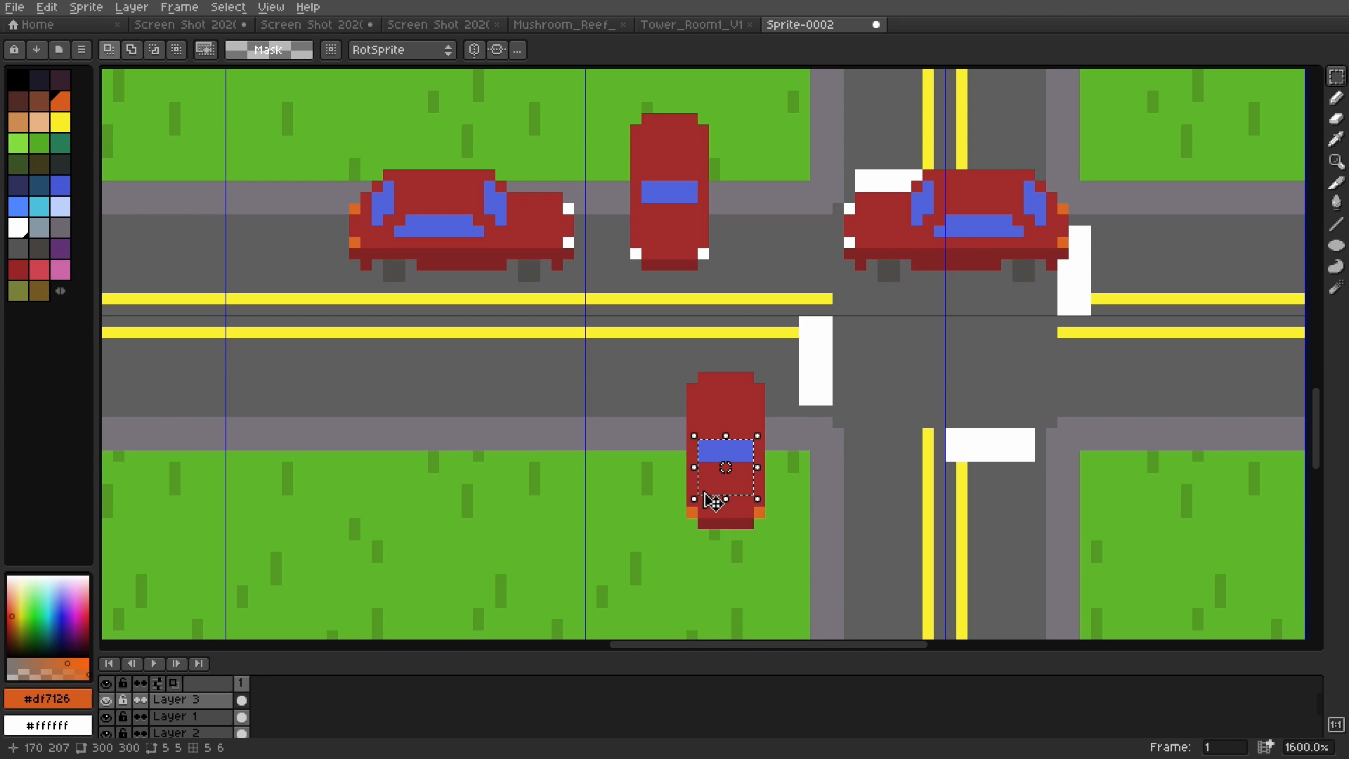
{"action": "left_click", "coordinate": [872, 480]}
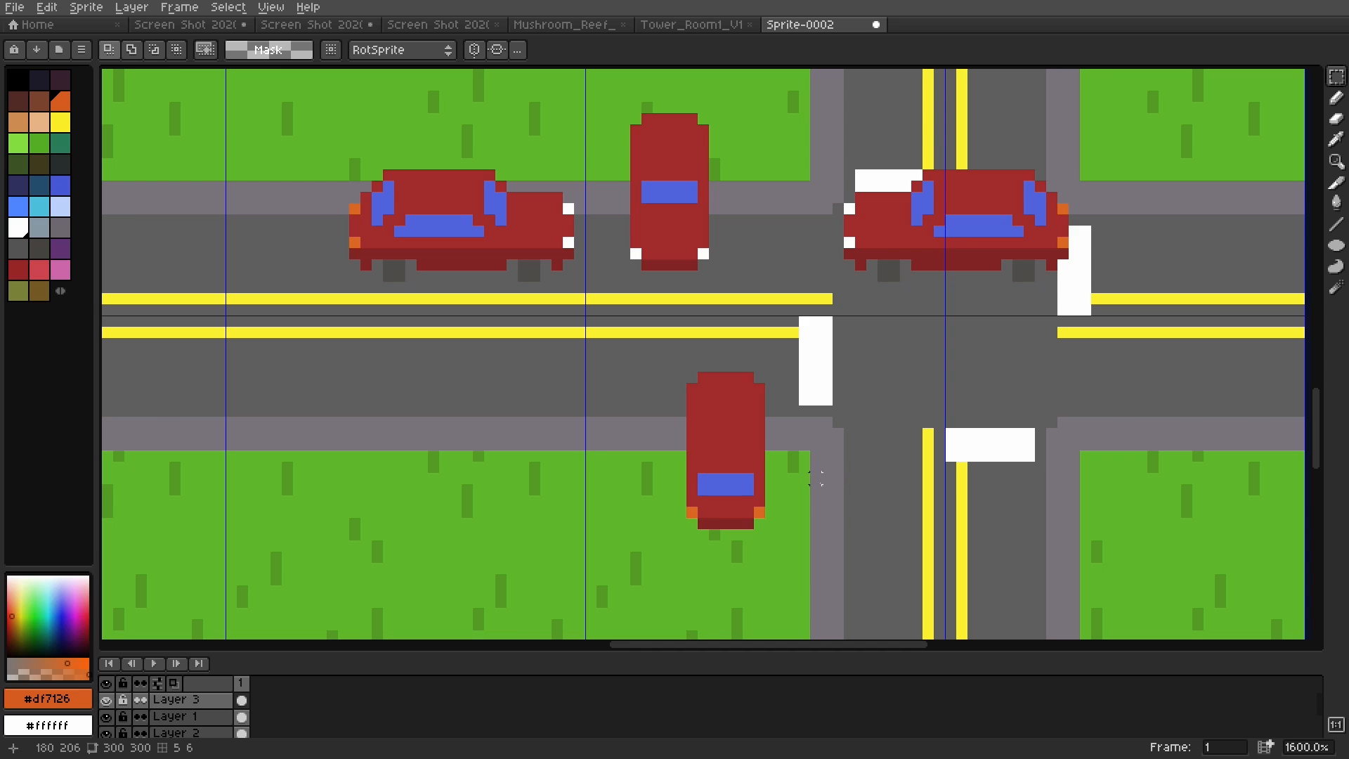
{"action": "left_click_drag", "start_coordinate": [747, 485], "coordinate": [726, 467]}
{"action": "left_click", "coordinate": [861, 457]}
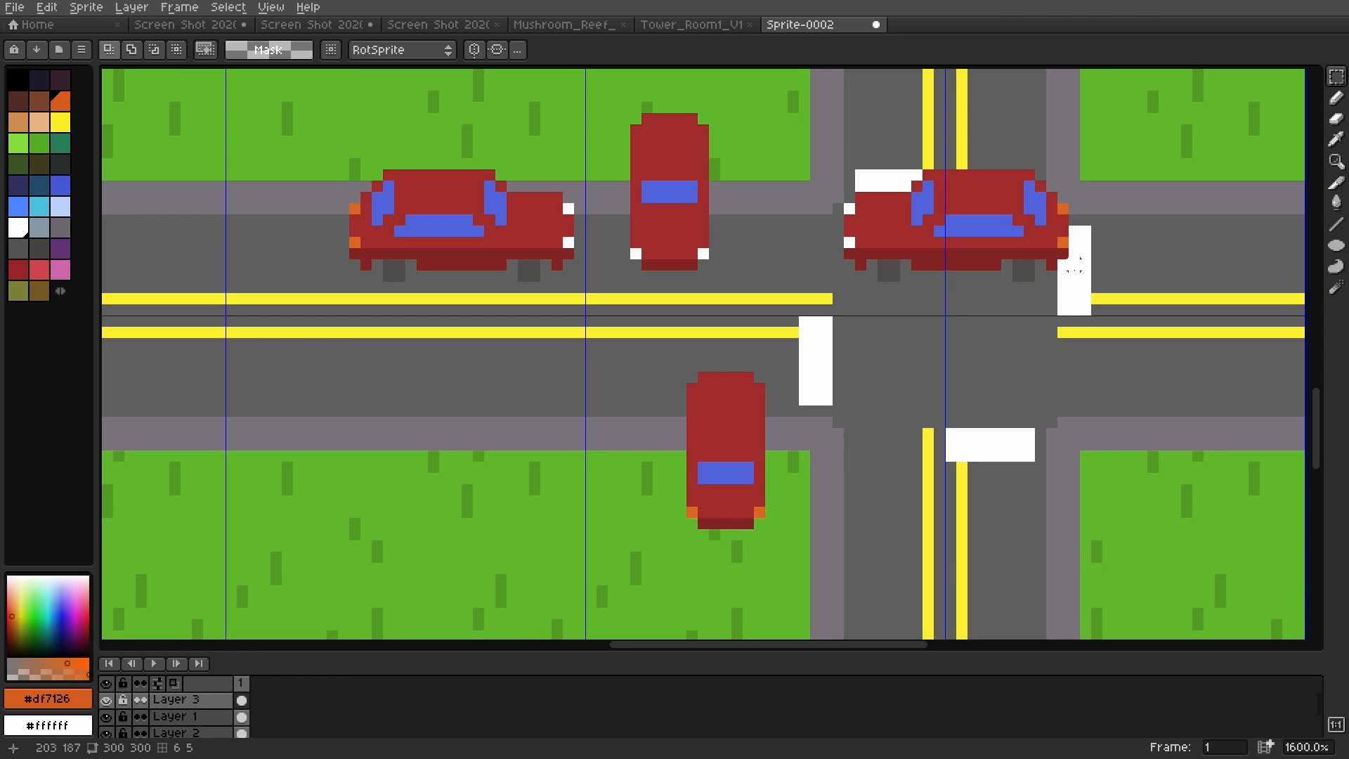
{"action": "key", "text": "ctrl+Right"}
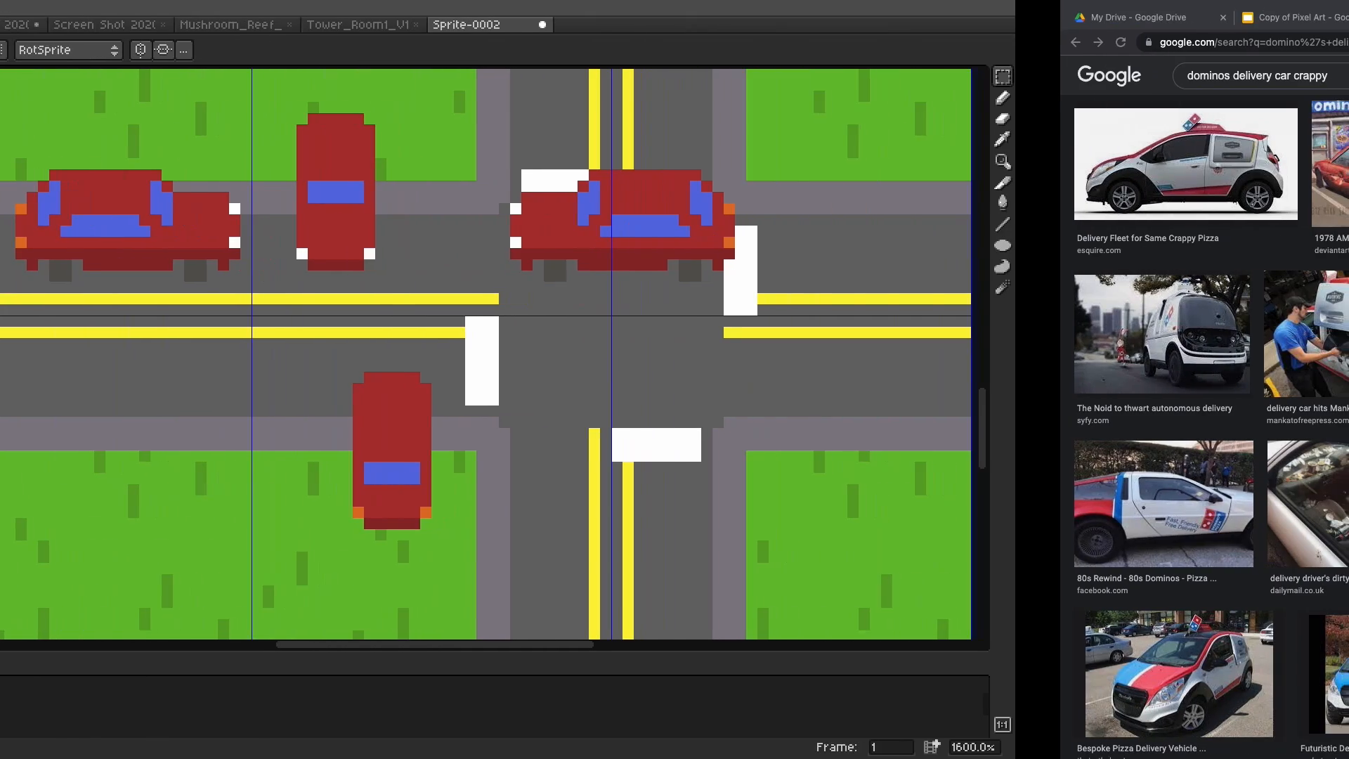
{"action": "key", "text": "ctrl+Left"}
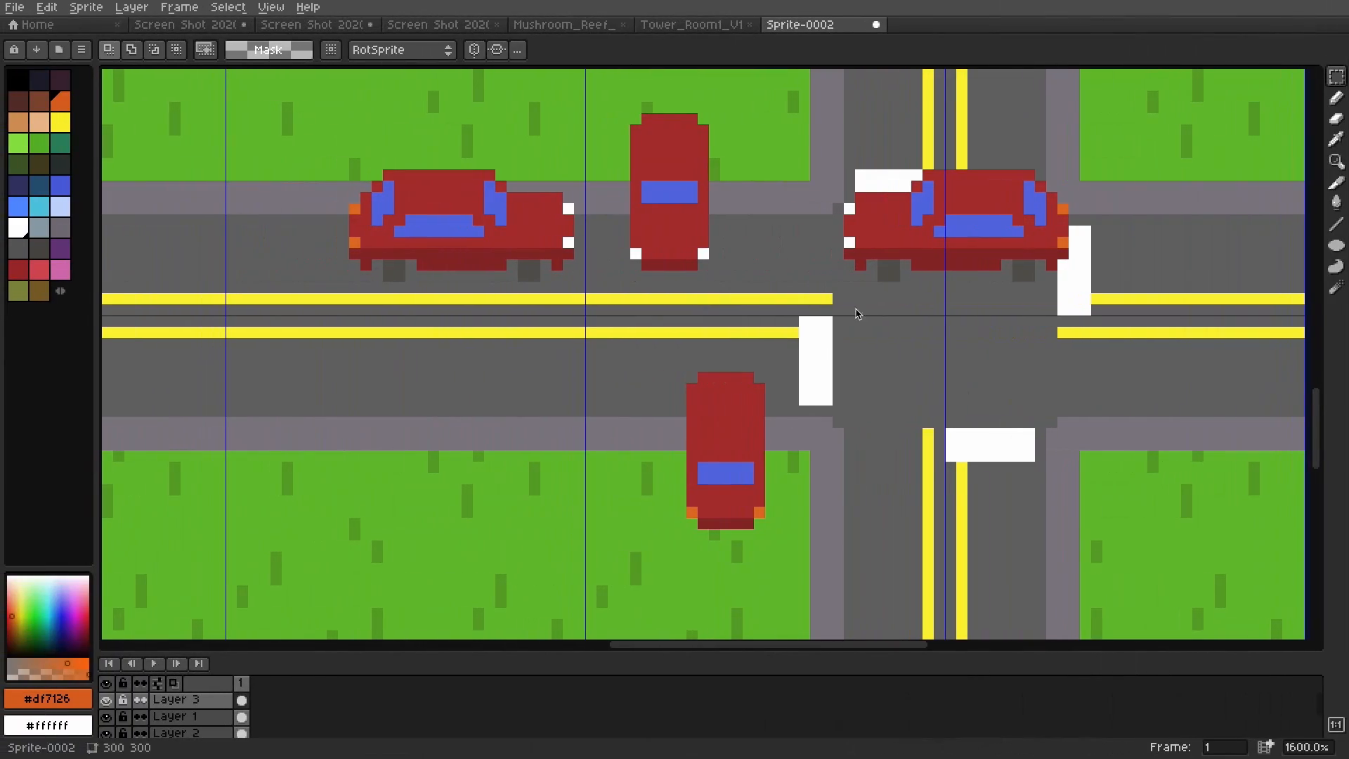
{"action": "left_click", "coordinate": [1336, 140]}
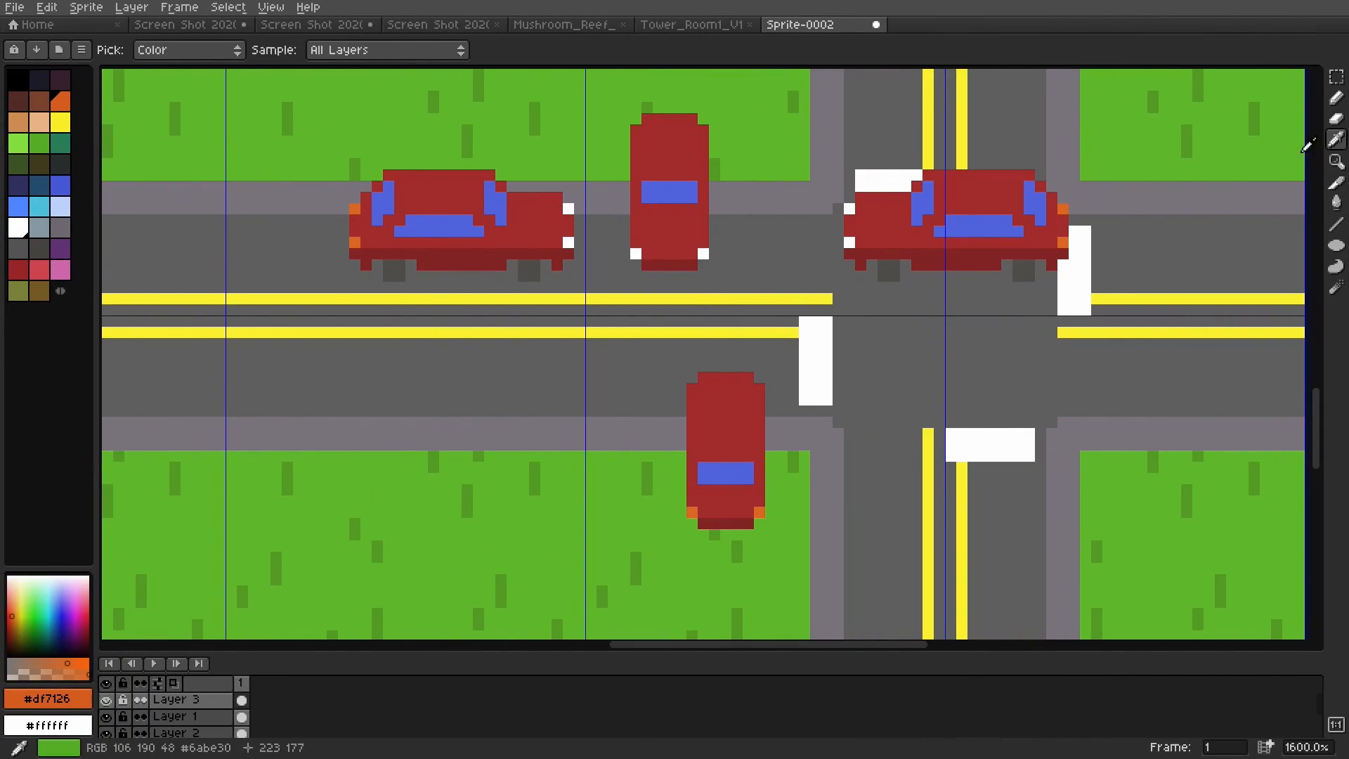
{"action": "left_click", "coordinate": [1121, 298]}
{"action": "left_click", "coordinate": [1336, 98]}
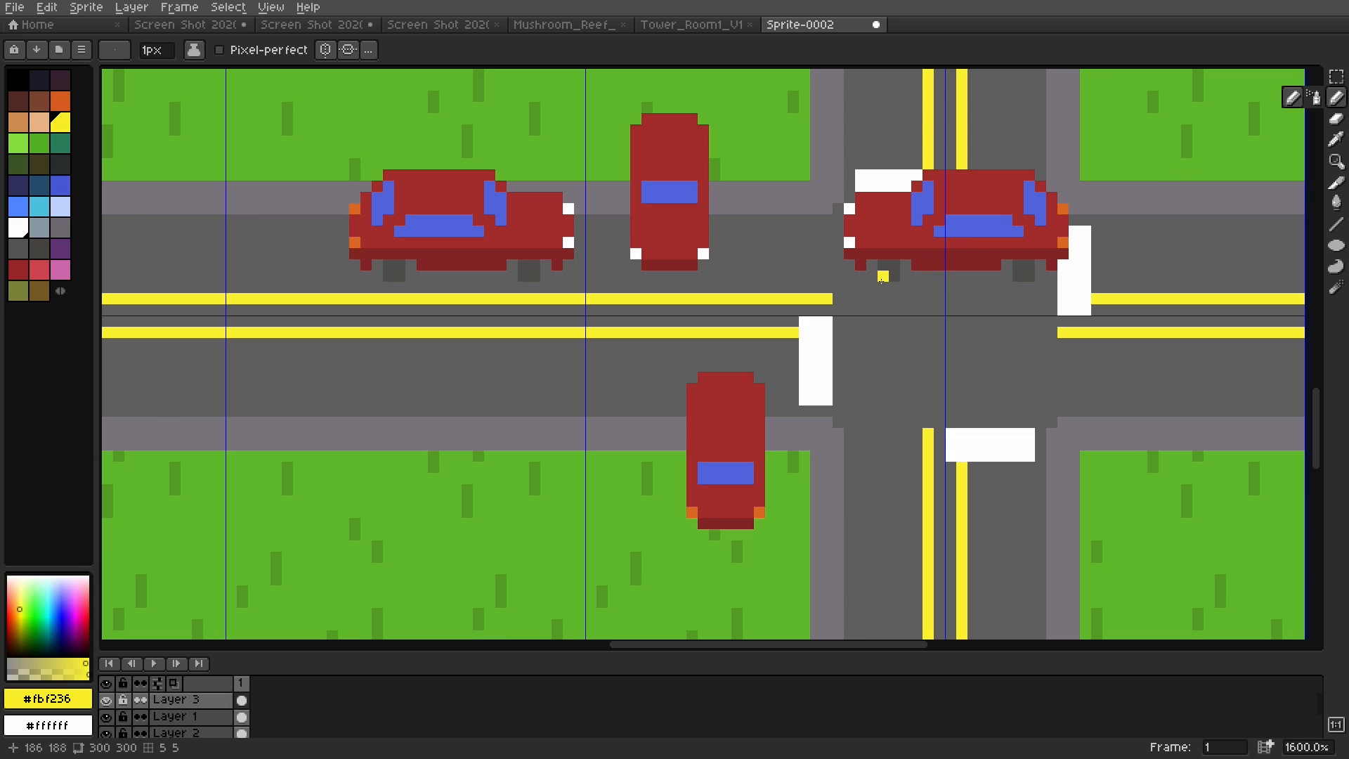
{"action": "left_click_drag", "start_coordinate": [883, 310], "coordinate": [782, 389]}
{"action": "left_click", "coordinate": [782, 321]}
{"action": "mouse_move", "coordinate": [785, 320]}
{"action": "left_mouse_down"}
{"action": "mouse_move", "coordinate": [775, 387]}
{"action": "mouse_move", "coordinate": [861, 387]}
{"action": "left_mouse_up"}
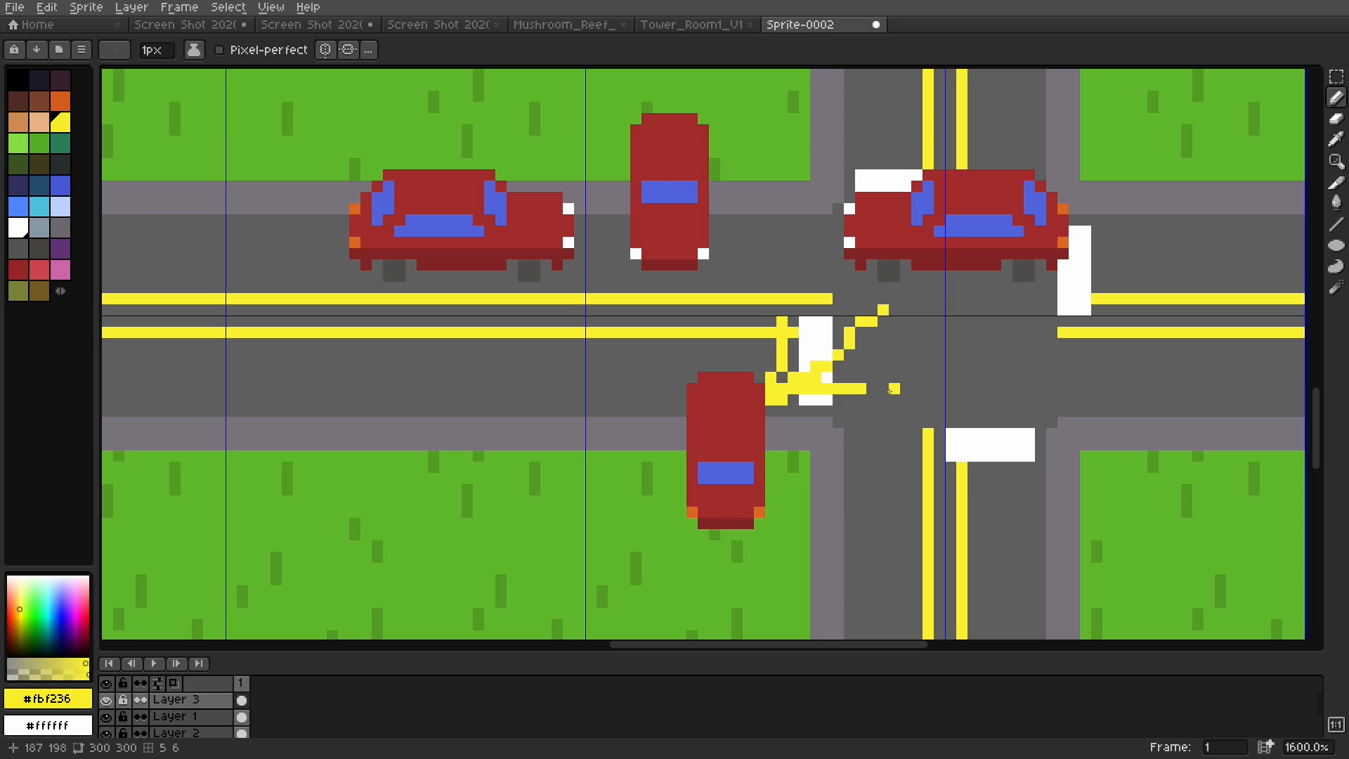
{"action": "key", "text": "ctrl+z"}
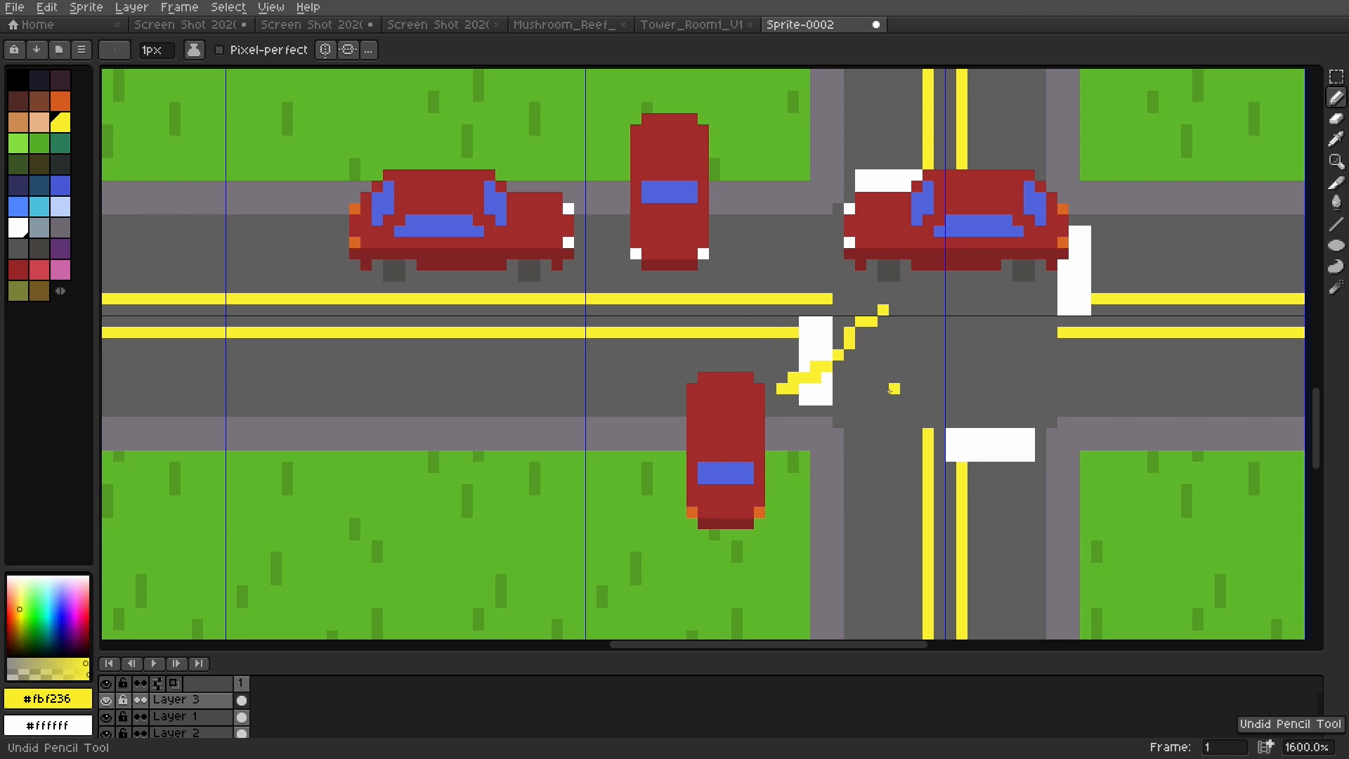
{"action": "key", "text": "ctrl+z"}
{"action": "key", "text": "ctrl+z"}
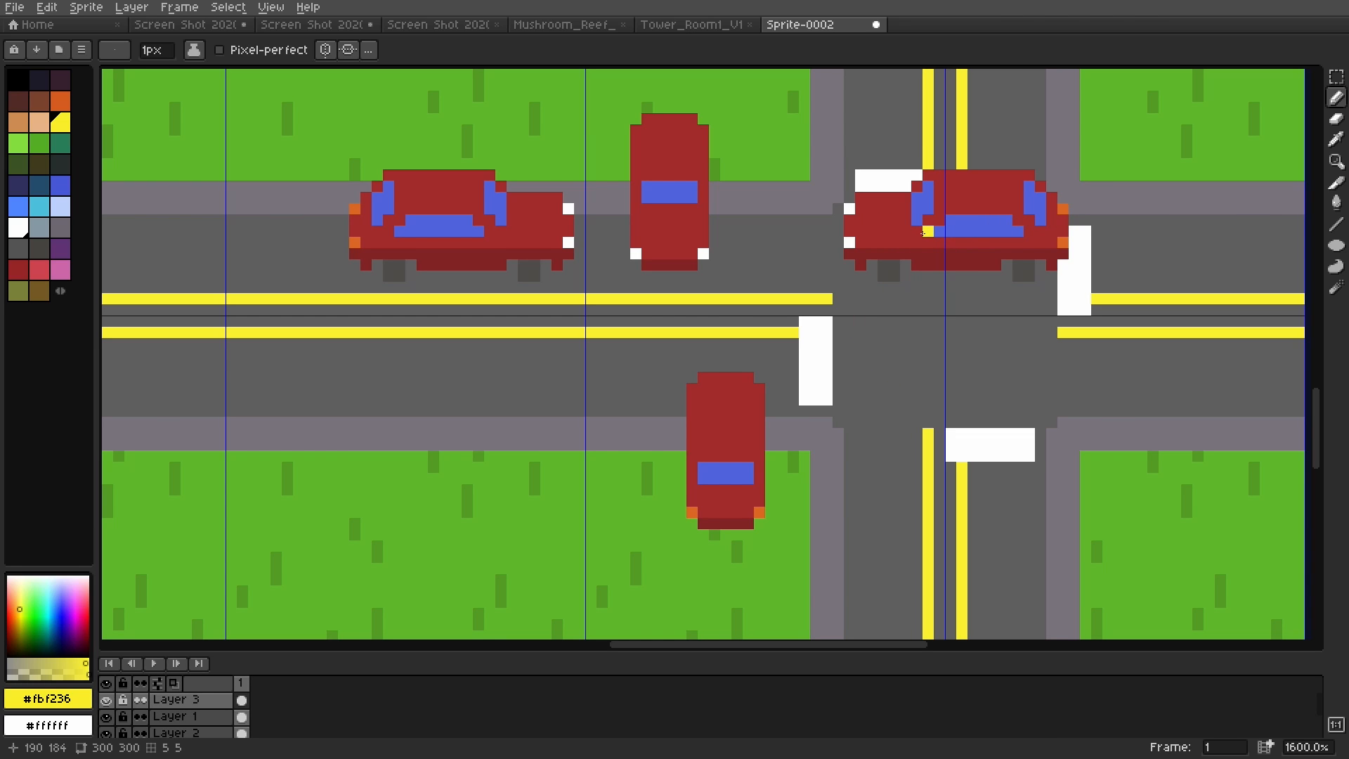
{"action": "left_click_drag", "start_coordinate": [920, 232], "coordinate": [946, 213]}
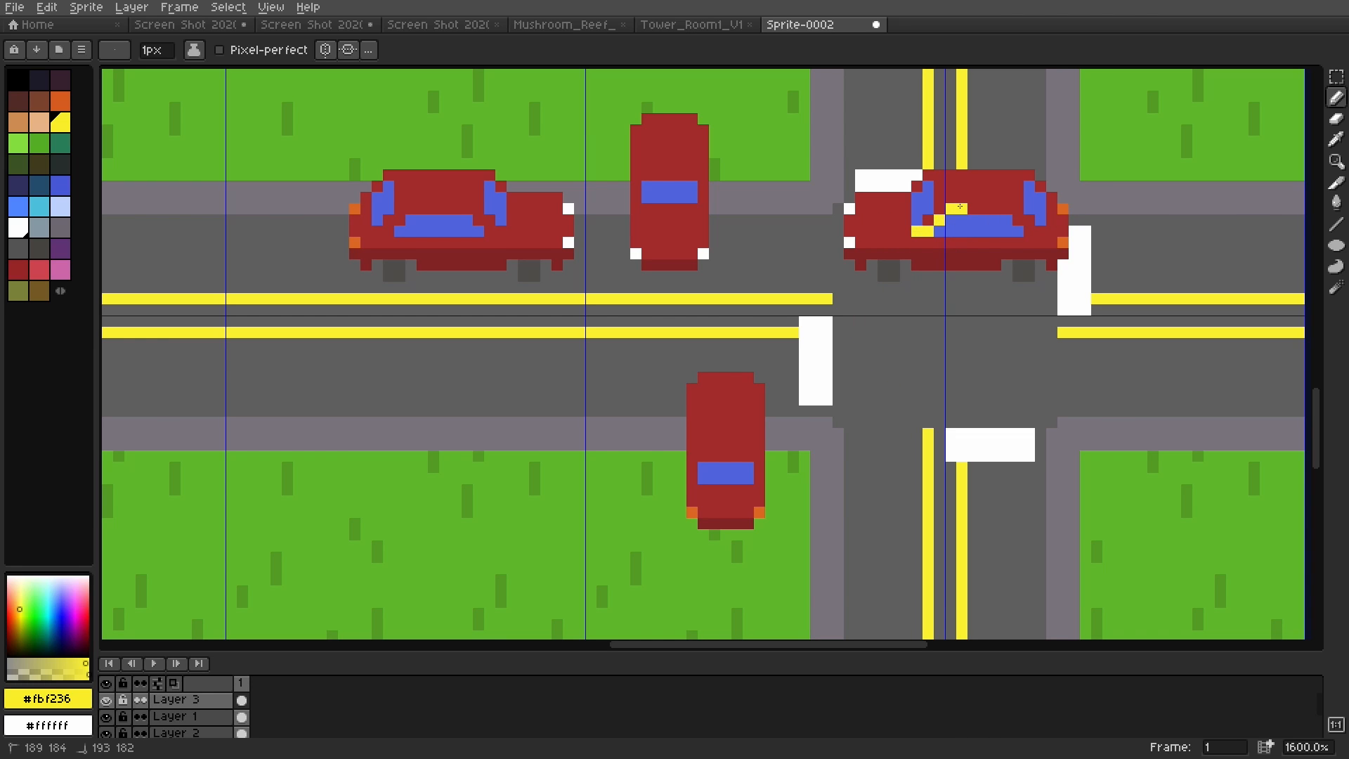
{"action": "key", "text": "ctrl+z"}
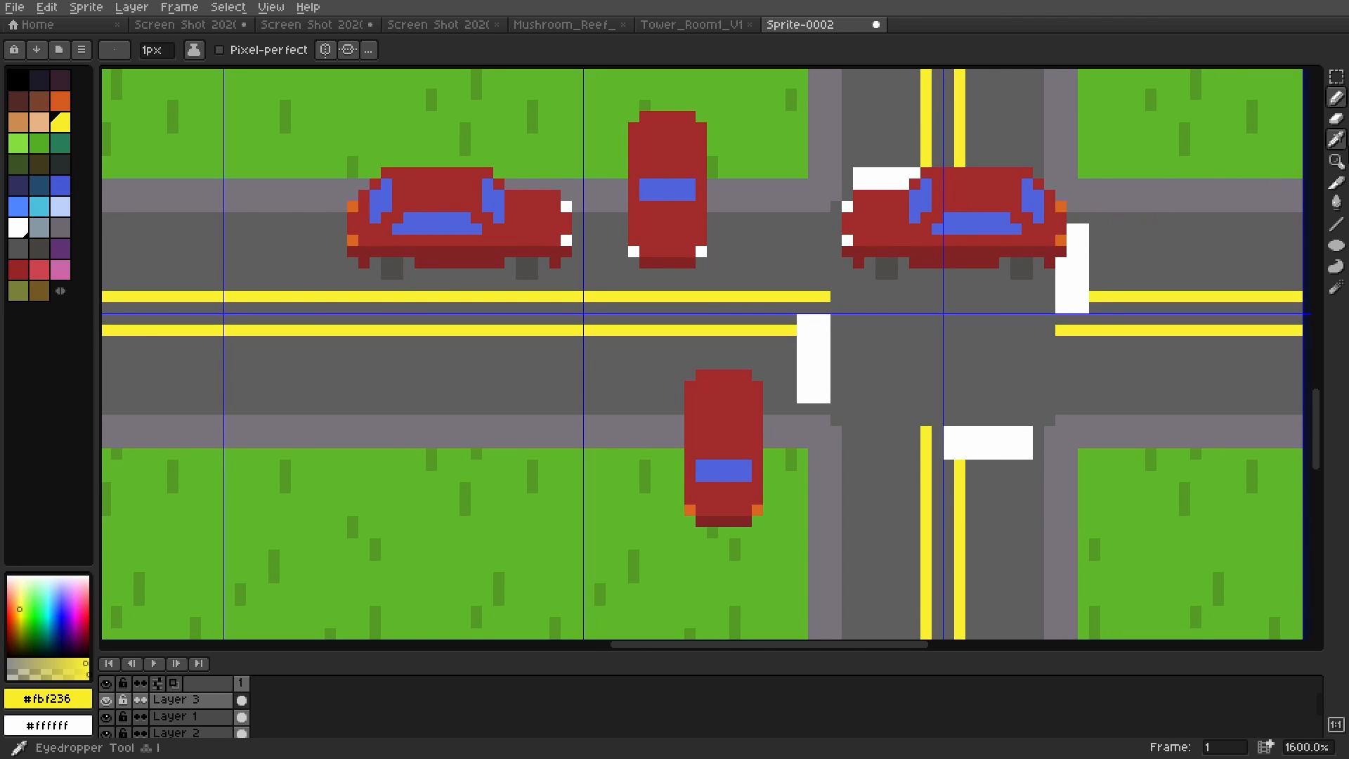
Shade the lower body of the car over the intersection and the line above its long window with dark red #8c2a2a.
{"action": "left_click", "coordinate": [1337, 139]}
{"action": "key", "text": "ctrl+Right"}
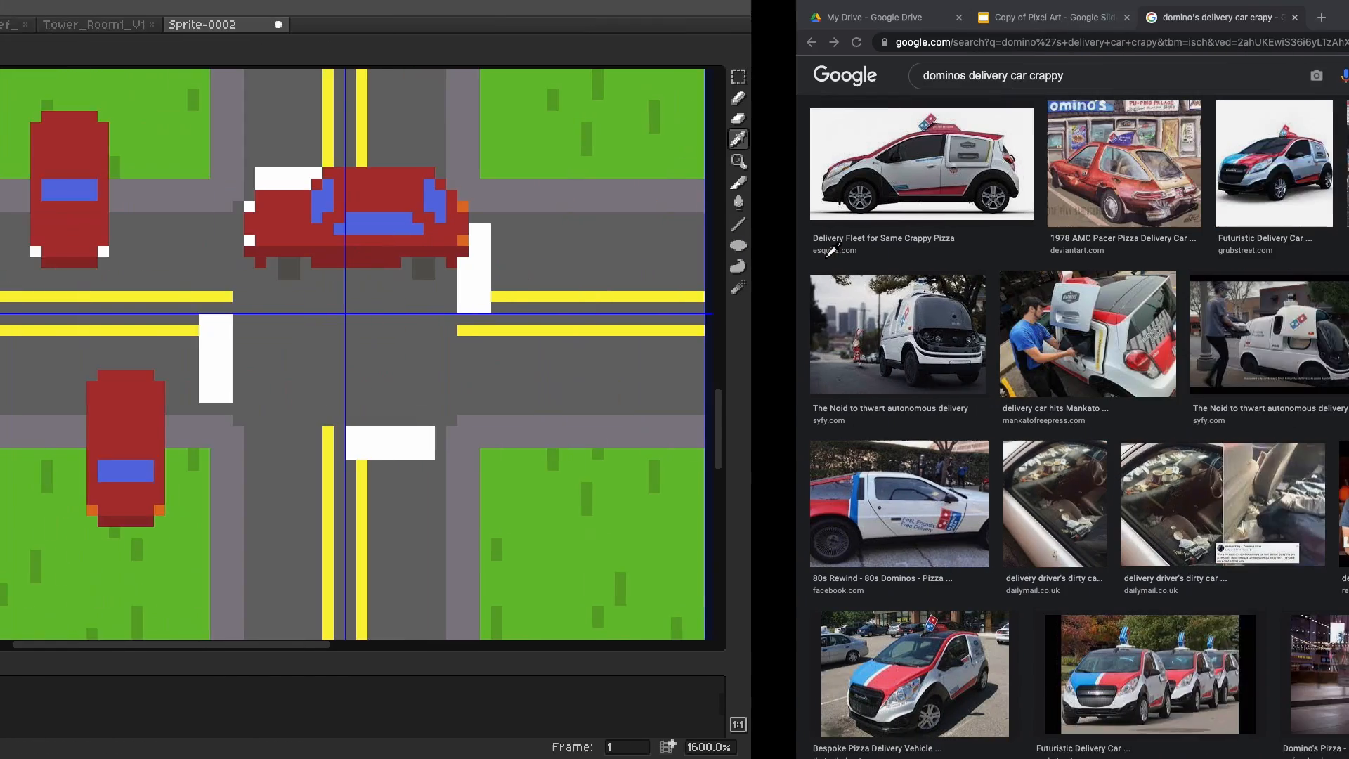
{"action": "key", "text": "ctrl+Left"}
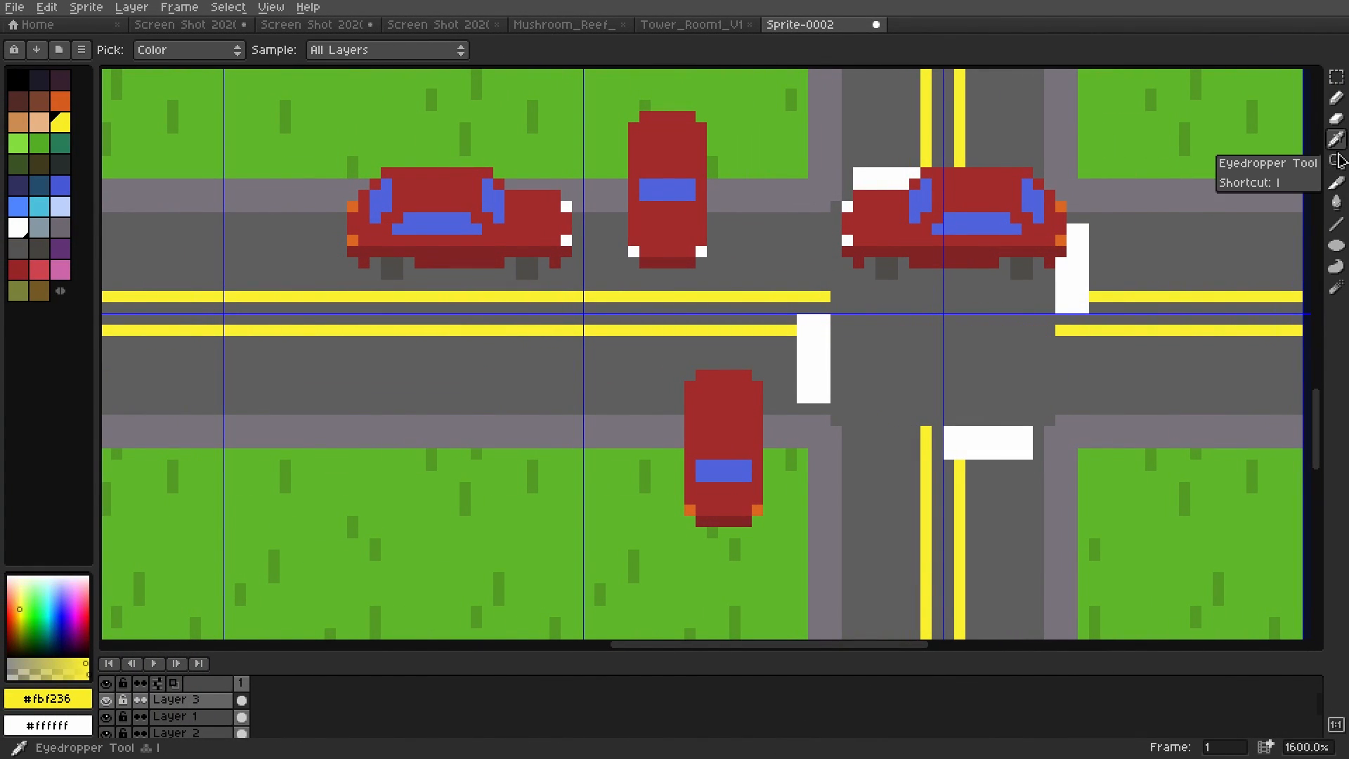
{"action": "left_click", "coordinate": [960, 252]}
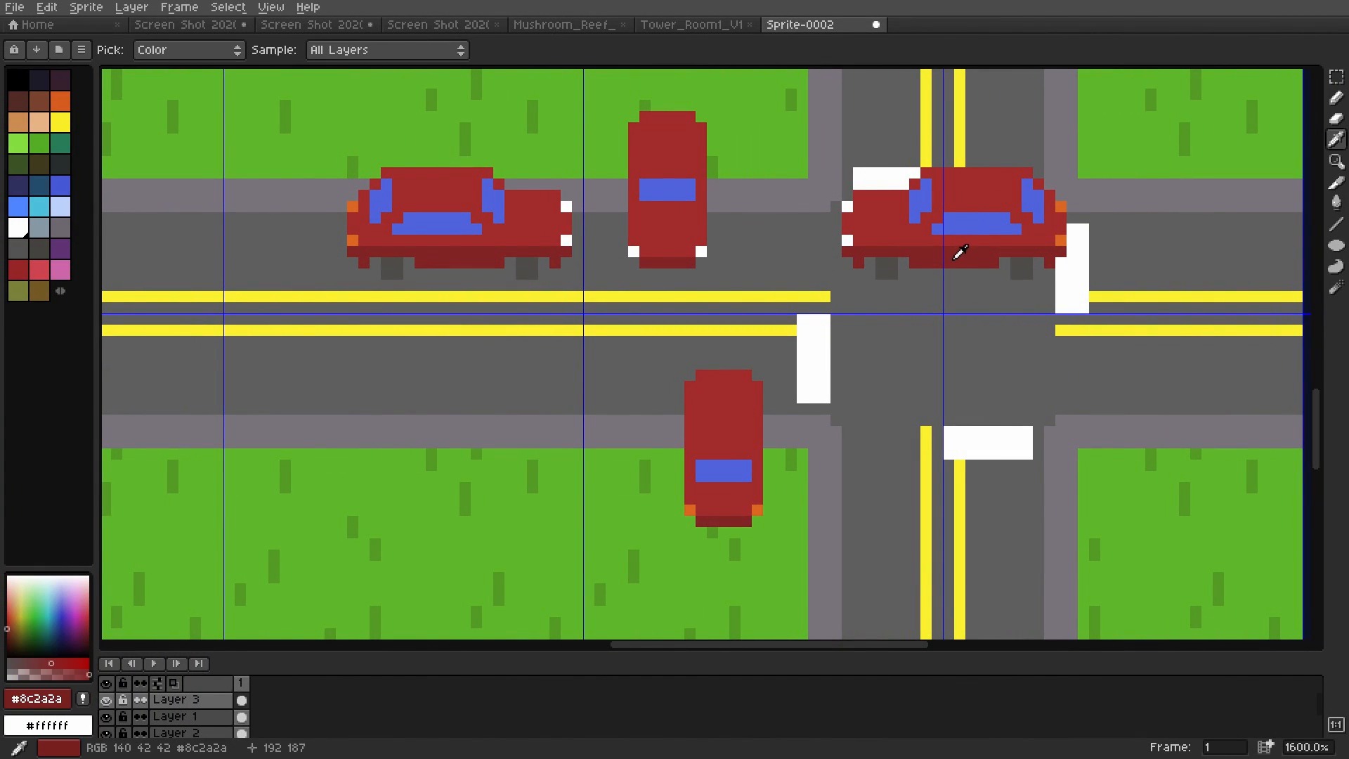
{"action": "left_click", "coordinate": [1337, 224]}
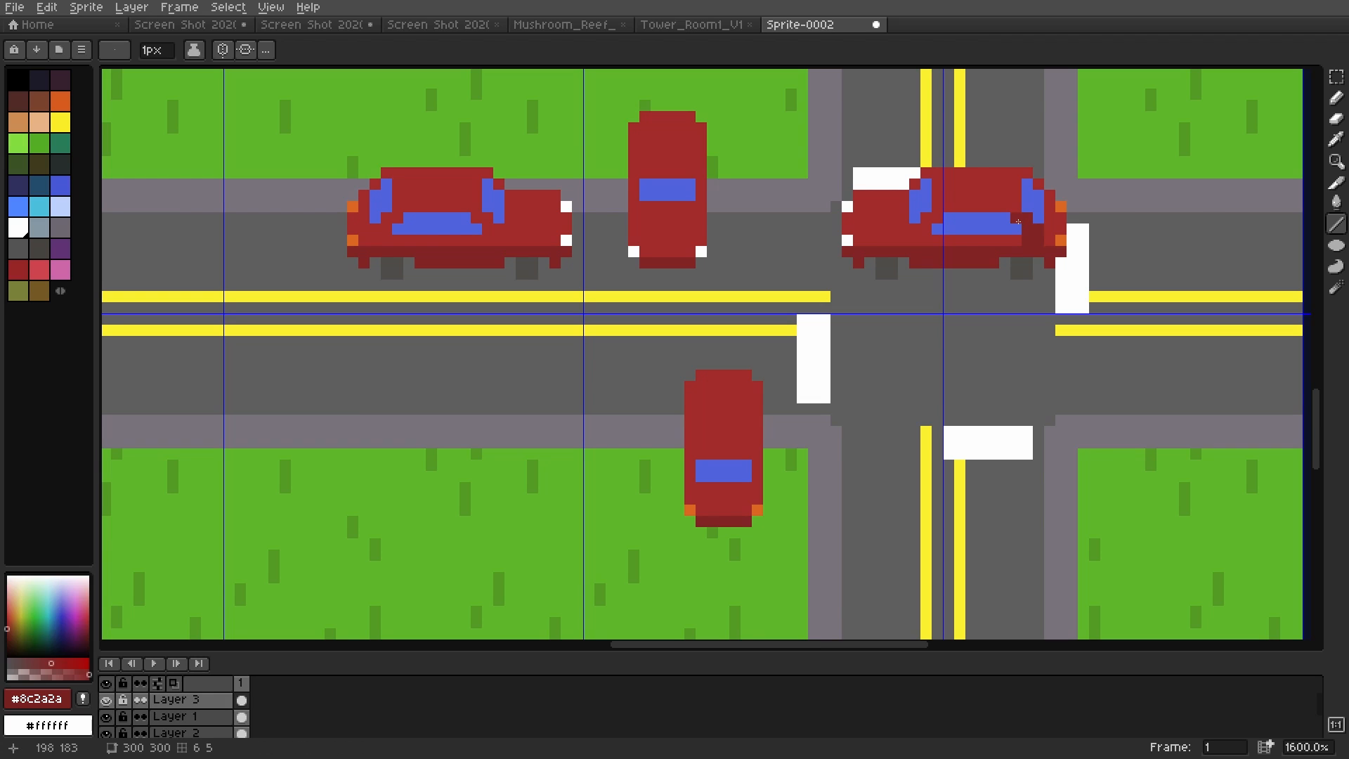
{"action": "left_click_drag", "start_coordinate": [1019, 242], "coordinate": [926, 240]}
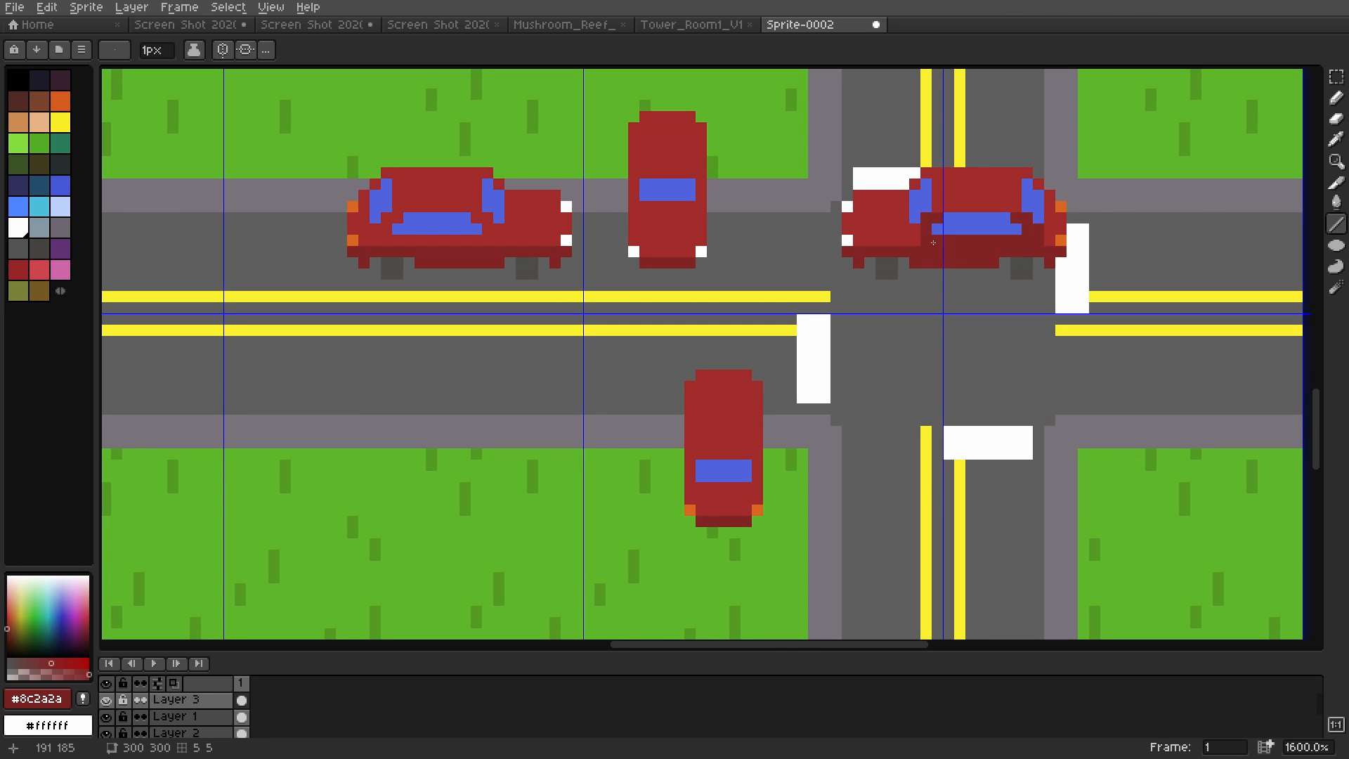
{"action": "left_click_drag", "start_coordinate": [907, 244], "coordinate": [861, 244]}
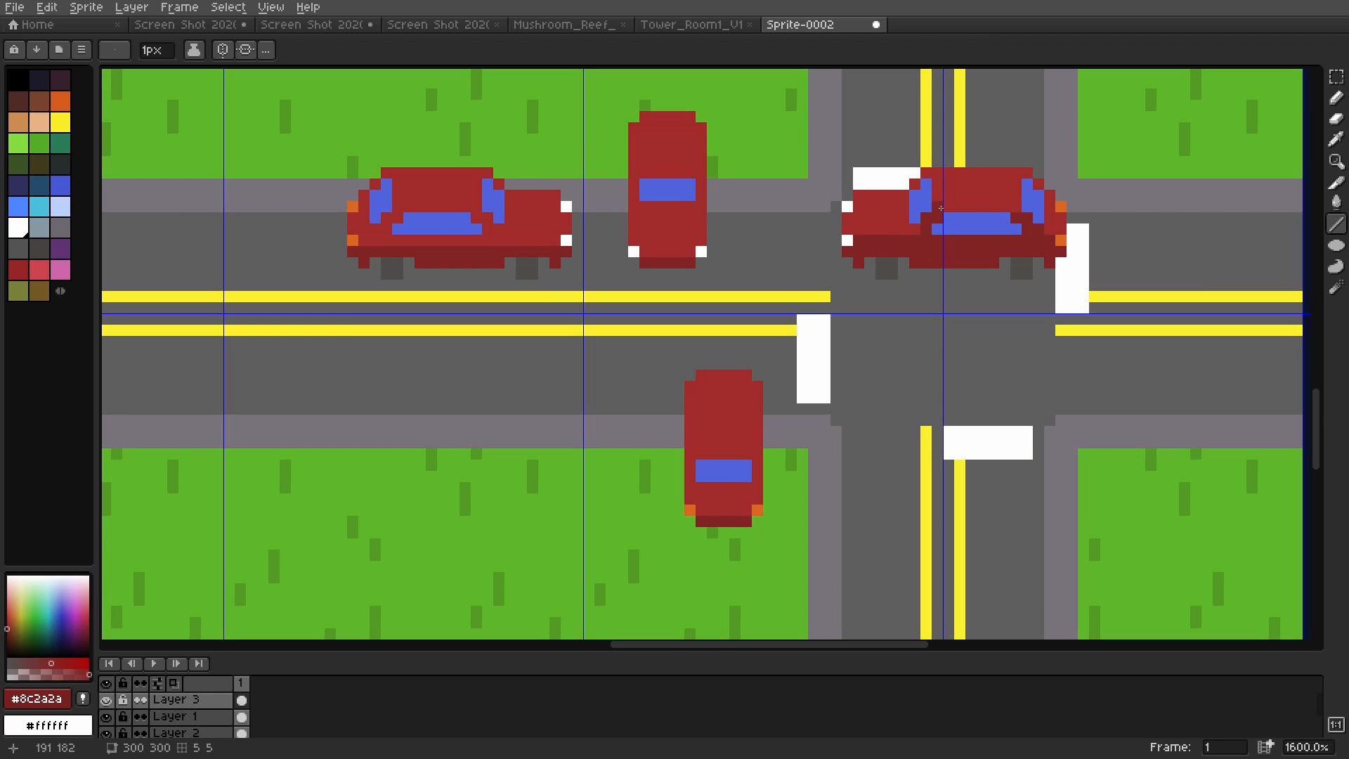
{"action": "left_click_drag", "start_coordinate": [941, 209], "coordinate": [1011, 210]}
Raise the roof of the car over the intersection with an extra row of red #ac3232.
{"action": "left_click", "coordinate": [1336, 140]}
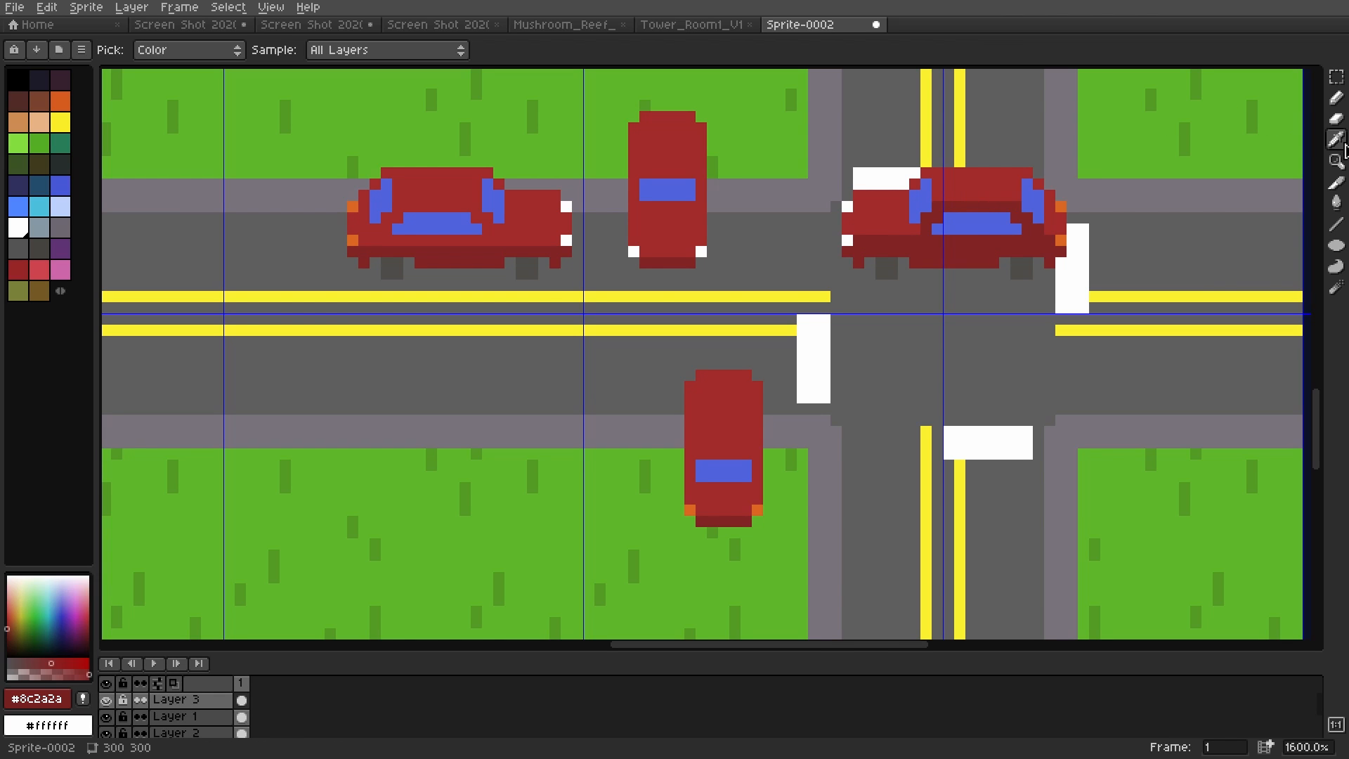
{"action": "left_click", "coordinate": [1040, 174]}
{"action": "left_click", "coordinate": [1338, 225]}
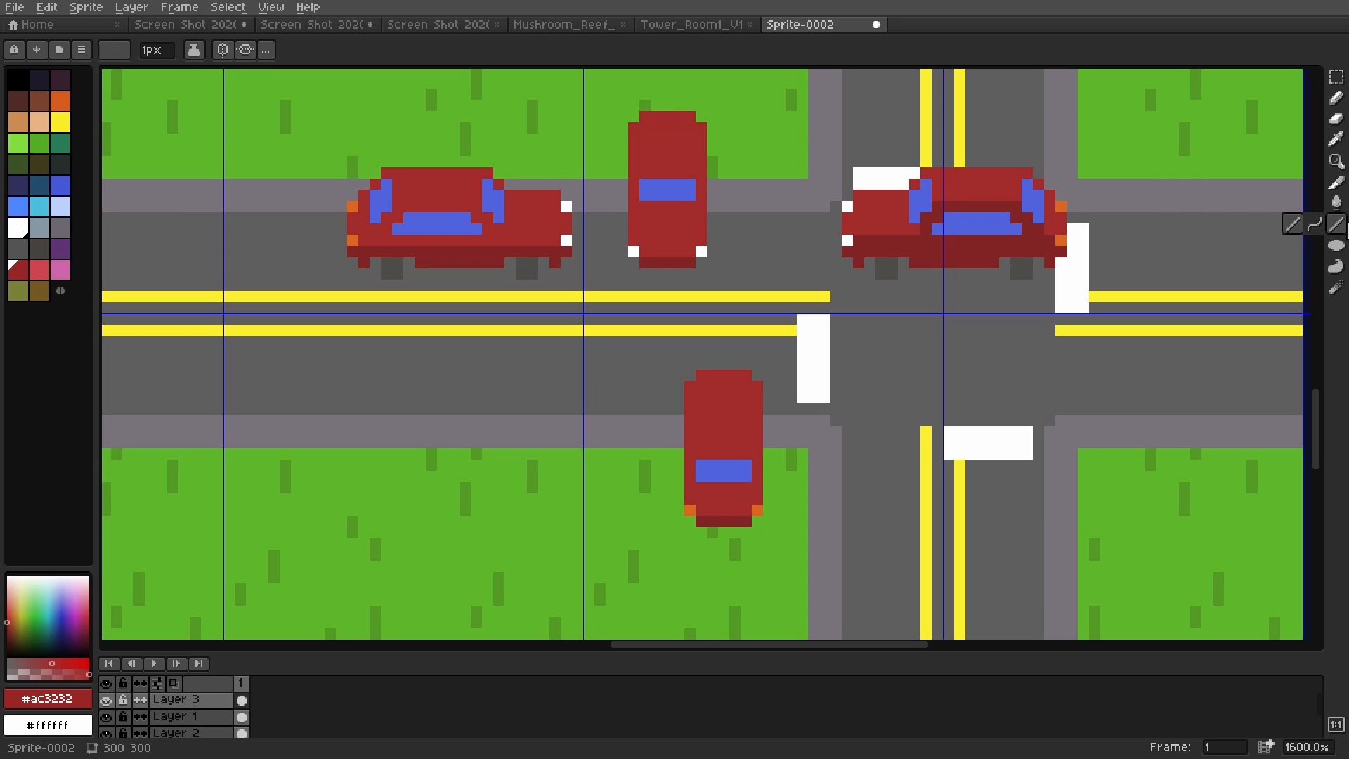
{"action": "left_click_drag", "start_coordinate": [1015, 159], "coordinate": [939, 162]}
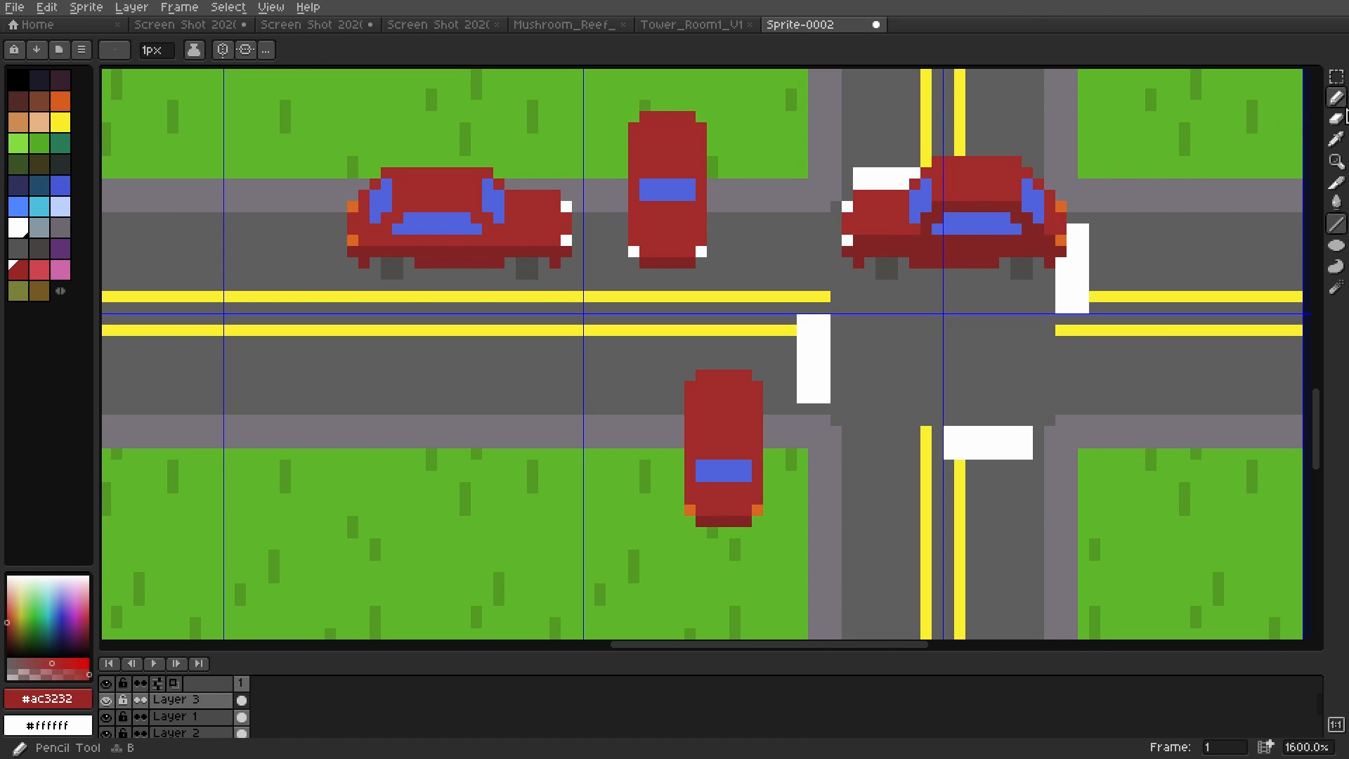
Move the left-facing car down toward the middle of the intersection and deselect it.
{"action": "left_click", "coordinate": [1338, 76]}
{"action": "left_click_drag", "start_coordinate": [1151, 307], "coordinate": [782, 107]}
{"action": "left_click_drag", "start_coordinate": [937, 219], "coordinate": [937, 287]}
{"action": "key", "text": "ctrl+d"}
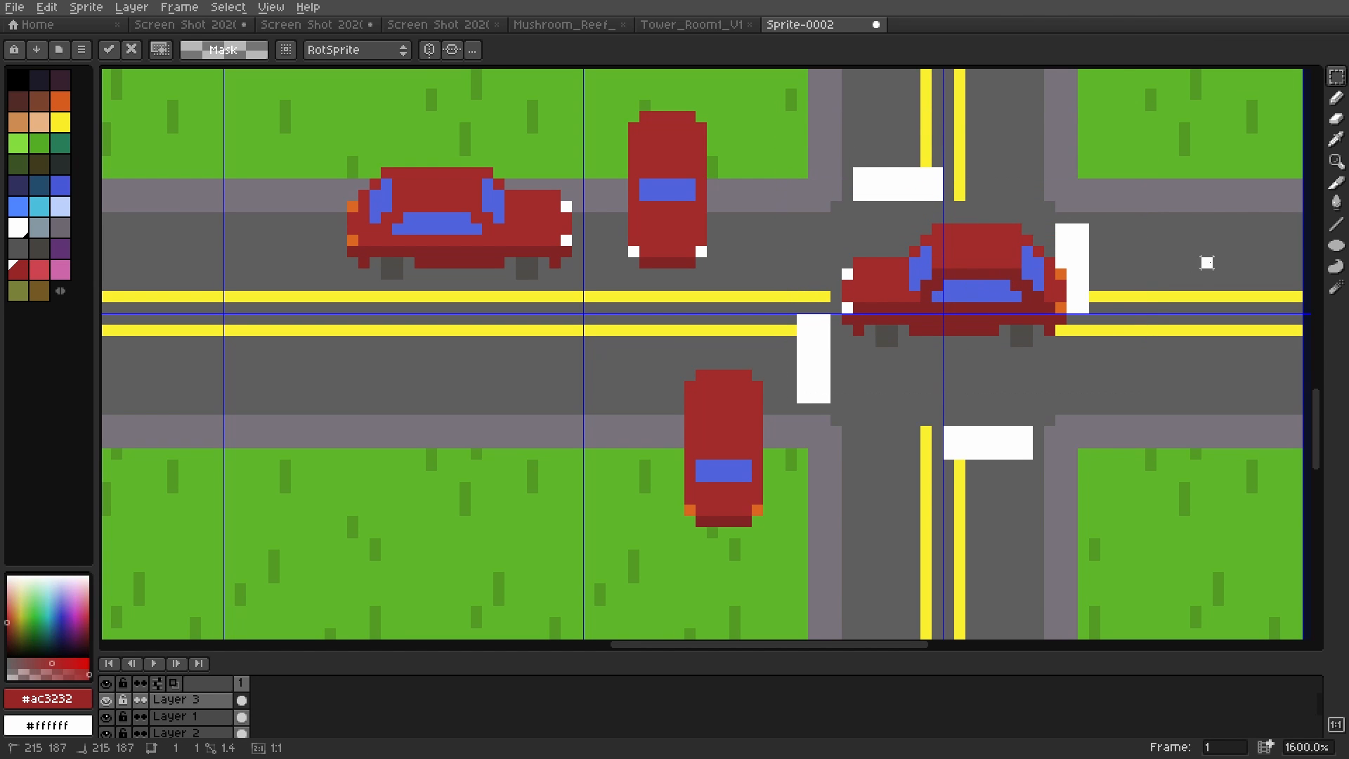
Sample the dark red #8c2a2a from the lower body of the car in the intersection.
{"action": "left_click", "coordinate": [1338, 118]}
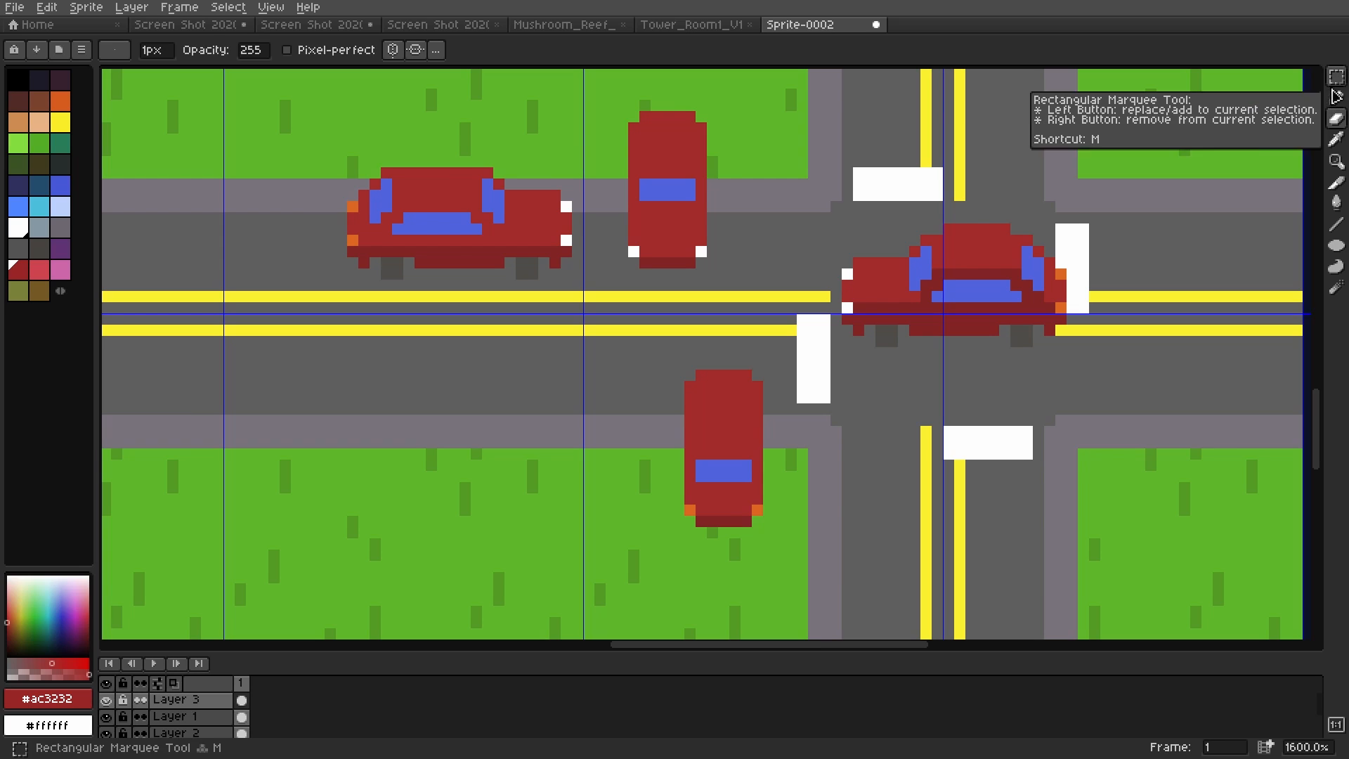
{"action": "left_click", "coordinate": [1337, 76]}
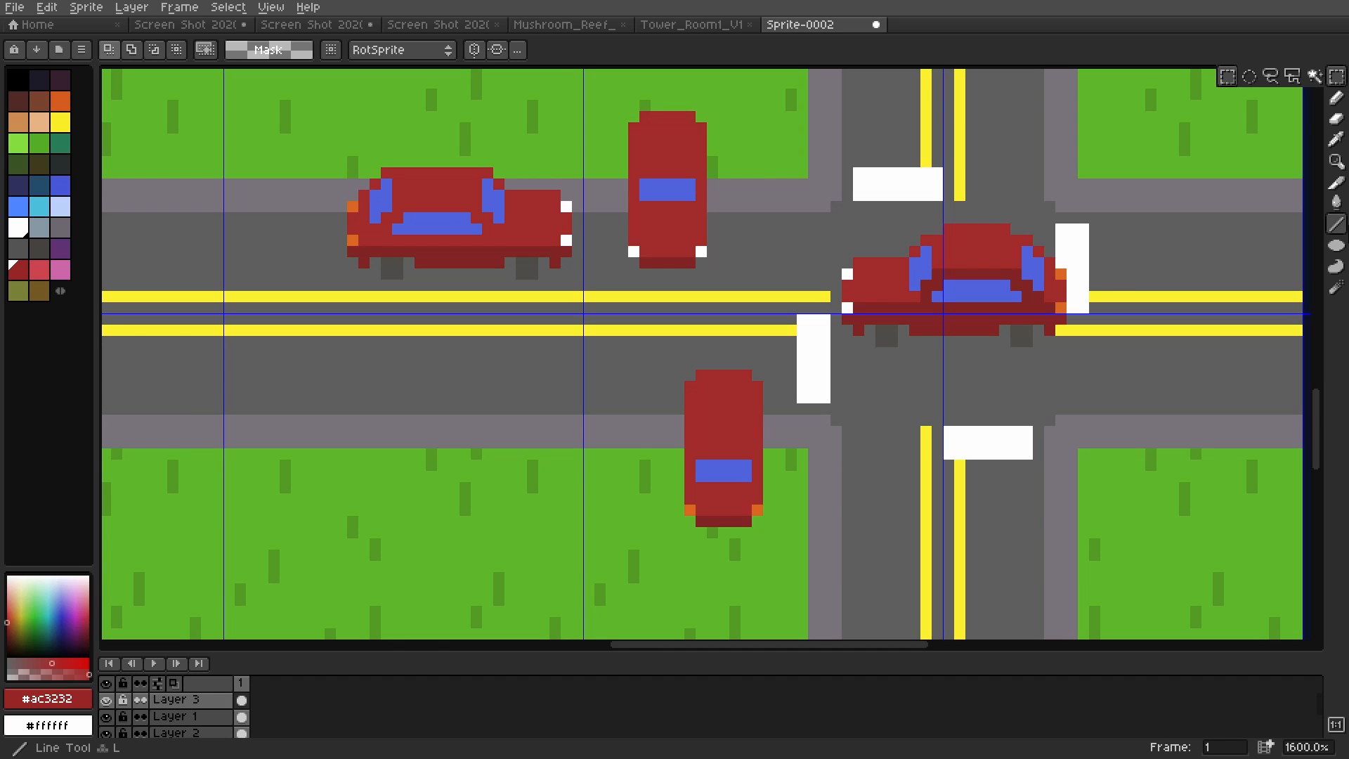
{"action": "left_click", "coordinate": [1338, 181]}
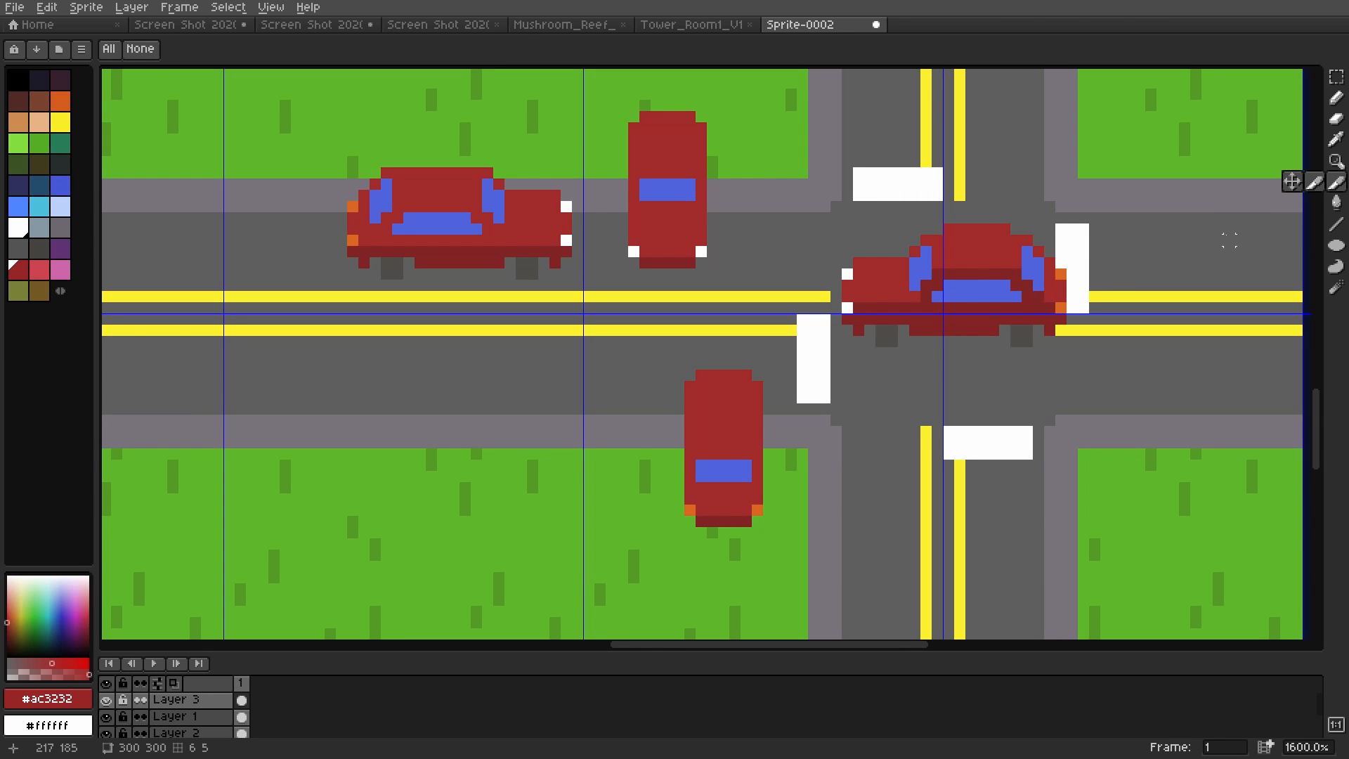
{"action": "left_click", "coordinate": [1337, 139]}
{"action": "left_click", "coordinate": [969, 326]}
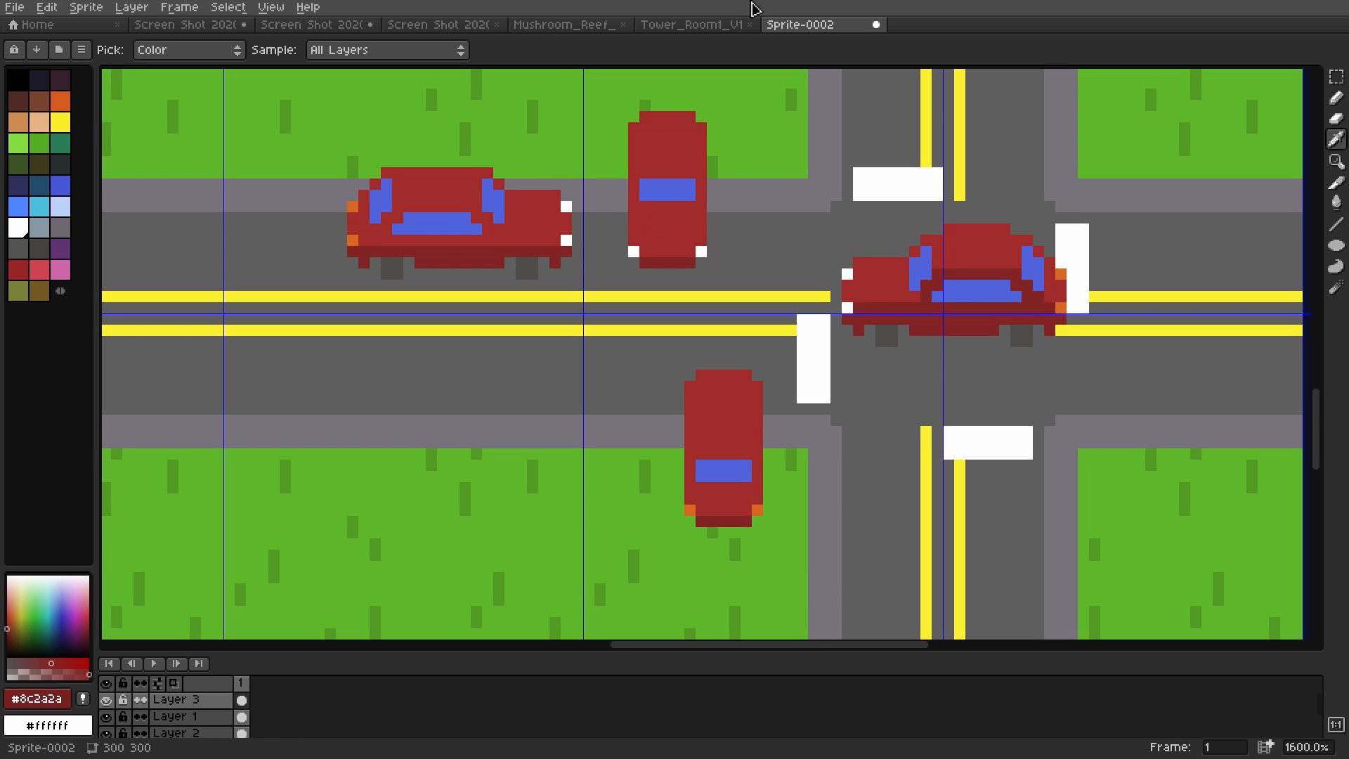
{"action": "left_click", "coordinate": [131, 9]}
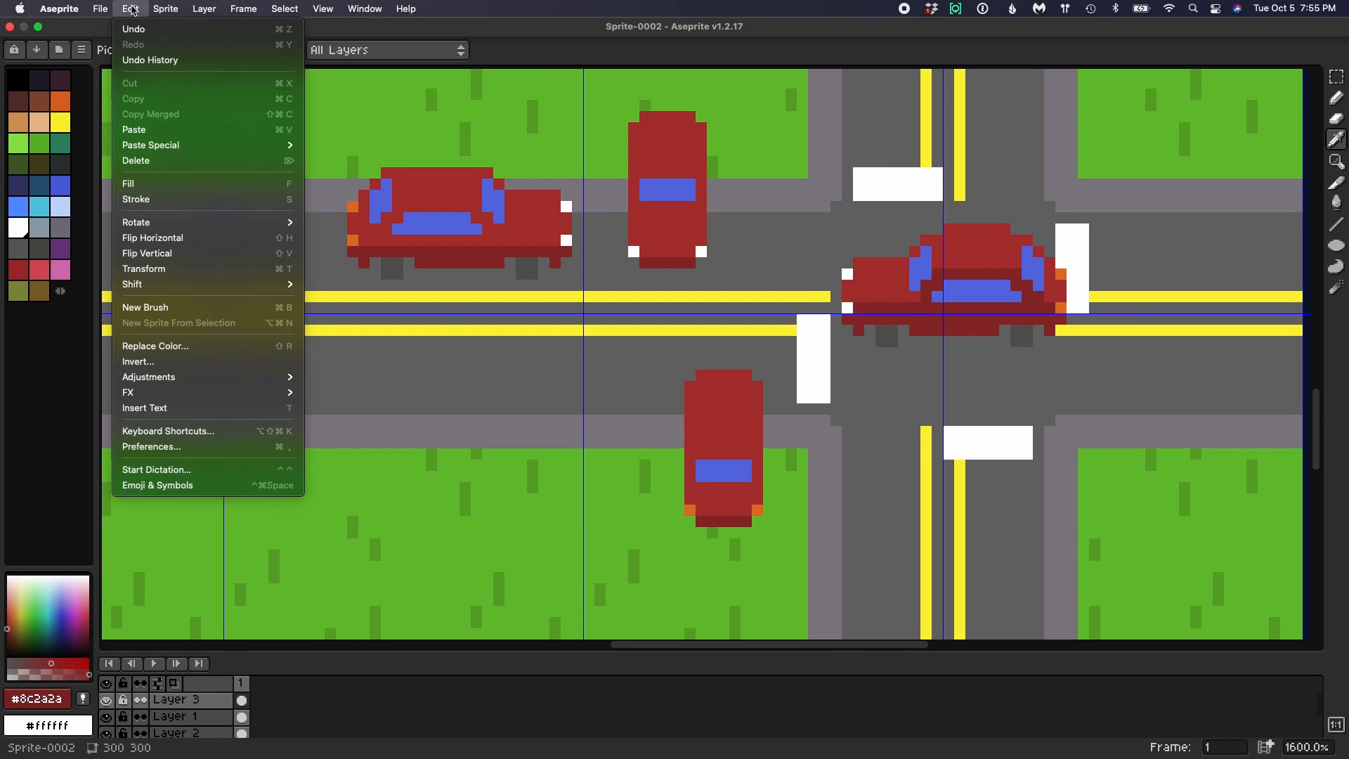
{"action": "left_click", "coordinate": [429, 340]}
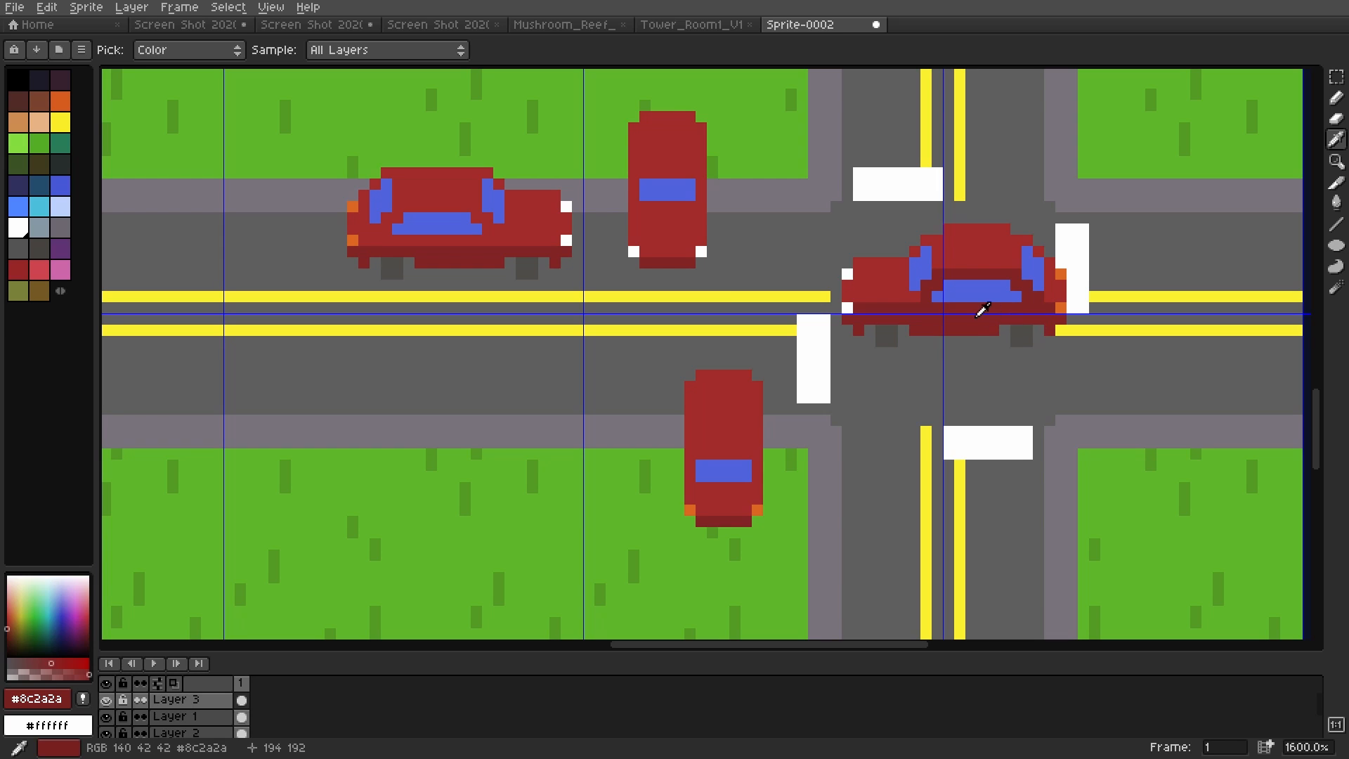
{"action": "left_click", "coordinate": [1336, 98]}
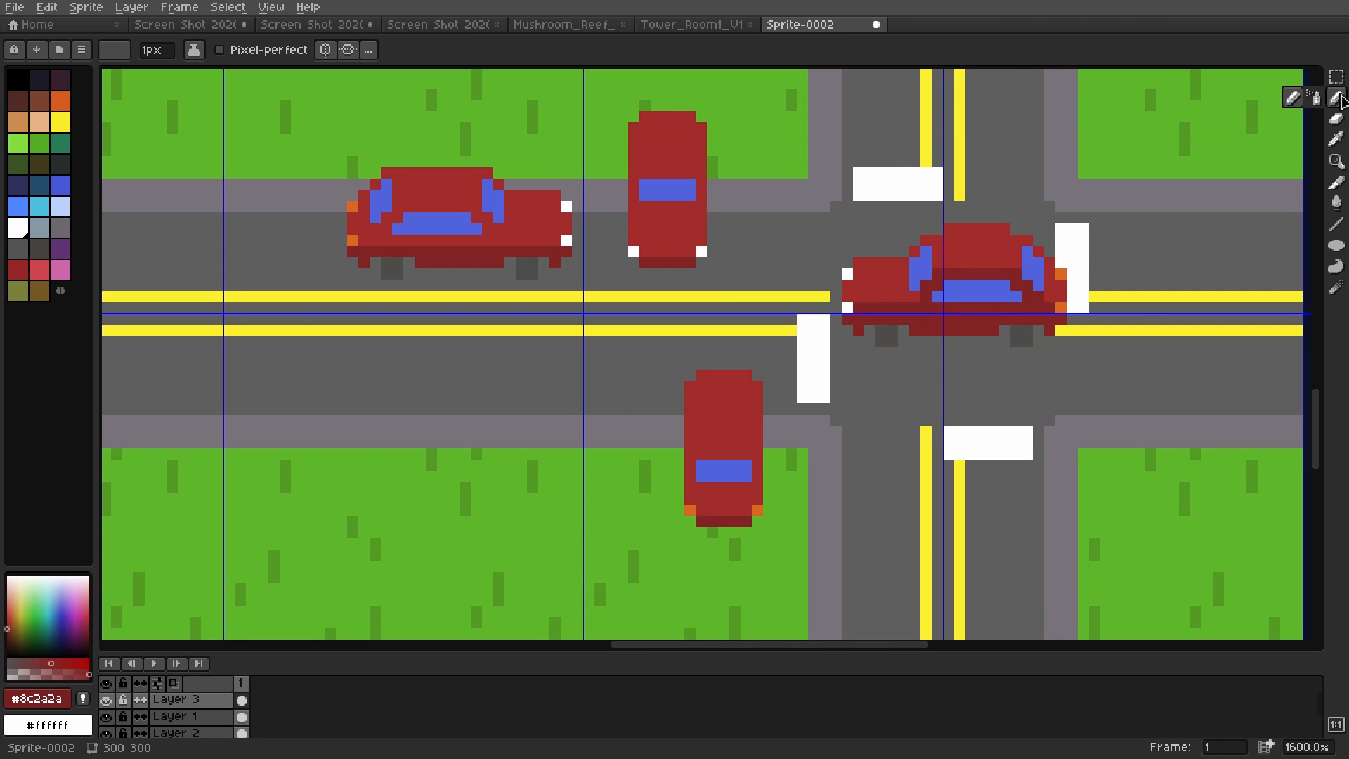
{"action": "left_click", "coordinate": [1173, 128]}
{"action": "mouse_move", "coordinate": [1173, 127]}
{"action": "left_mouse_down"}
{"action": "mouse_move", "coordinate": [1110, 160]}
{"action": "mouse_move", "coordinate": [1077, 148]}
{"action": "mouse_move", "coordinate": [1071, 124]}
{"action": "mouse_move", "coordinate": [1068, 189]}
{"action": "mouse_move", "coordinate": [1081, 200]}
{"action": "mouse_move", "coordinate": [1168, 191]}
{"action": "left_mouse_up"}
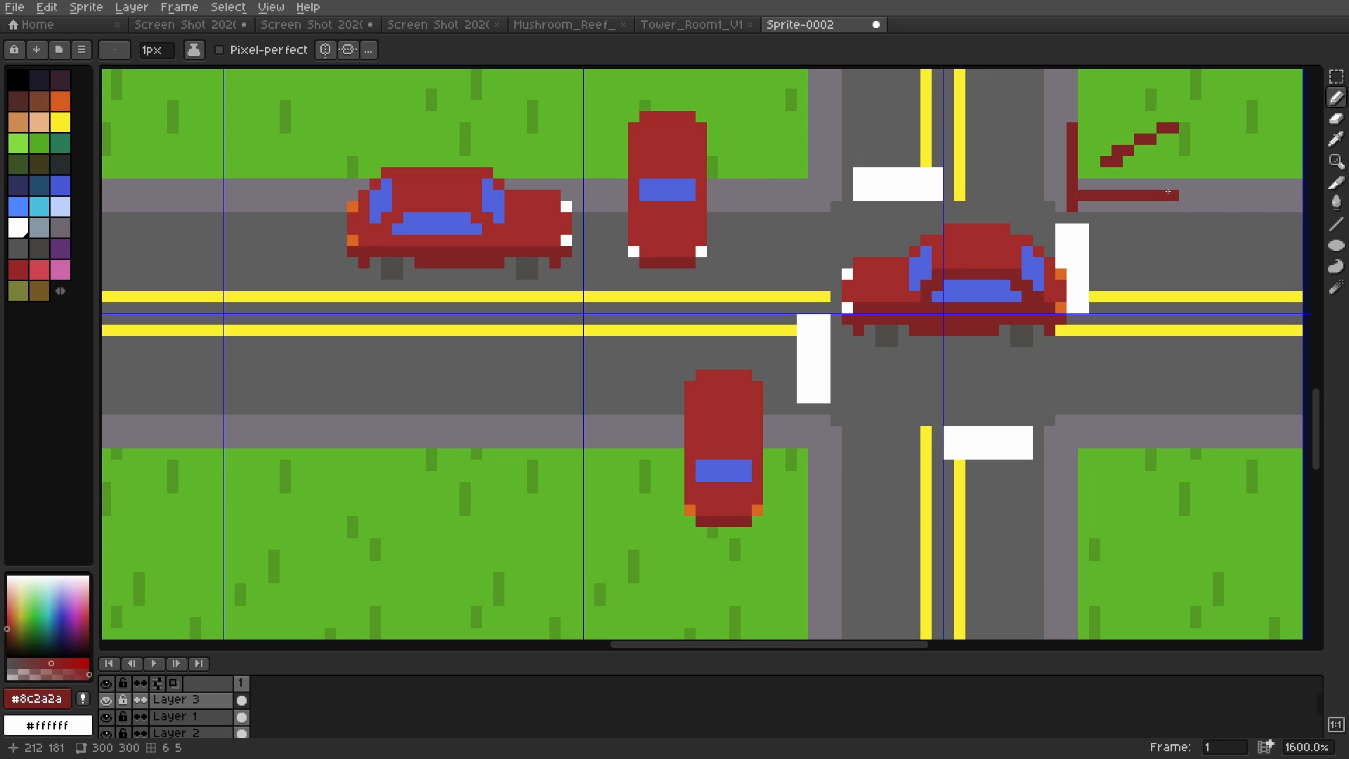
{"action": "key", "text": "ctrl+z"}
{"action": "key", "text": "ctrl+z"}
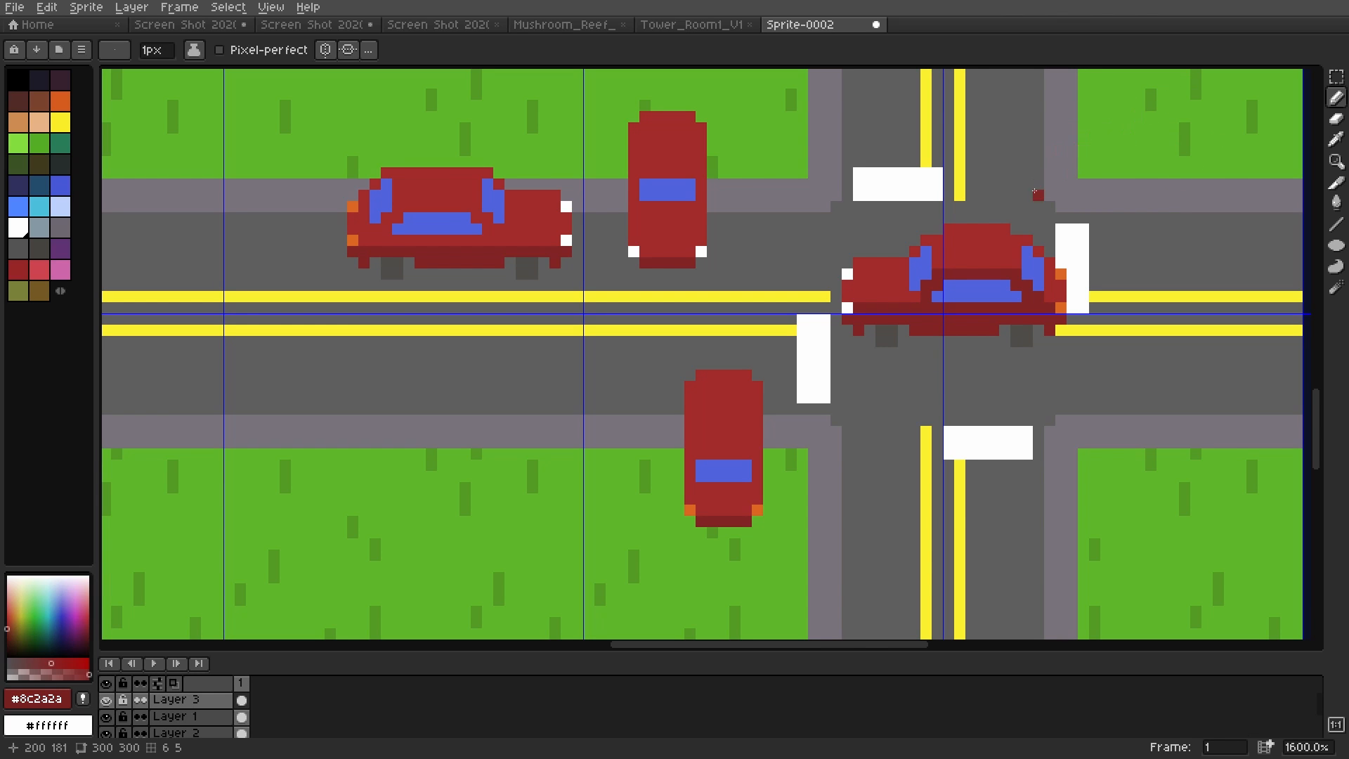
Shade both sides of the rear-view car's window with dark red #8c2a2a, and undo a trial stroke on its upper body.
{"action": "scroll", "coordinate": [1097, 204], "scroll_direction": "right", "scroll_amount": 2}
{"action": "scroll", "coordinate": [1098, 204], "scroll_direction": "up", "scroll_amount": 1}
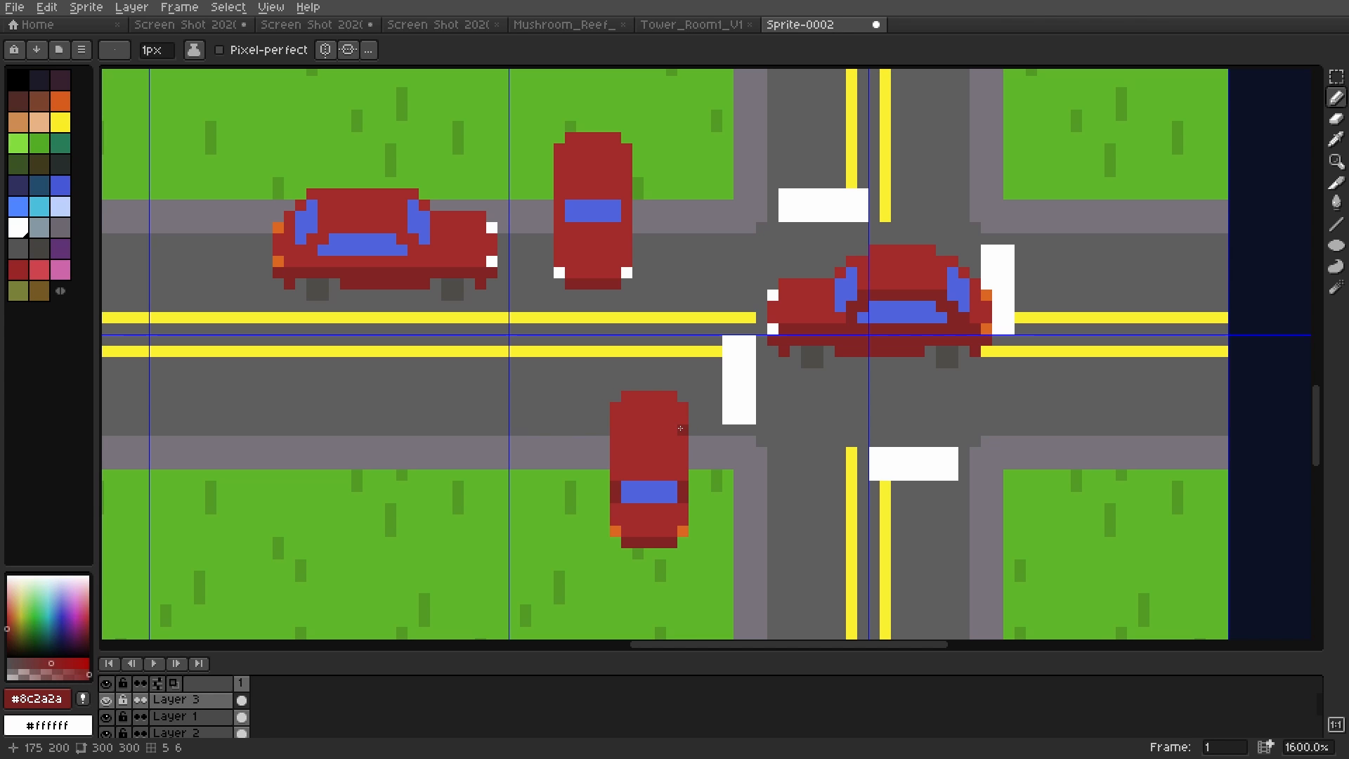
{"action": "mouse_move", "coordinate": [653, 415]}
{"action": "left_mouse_down"}
{"action": "mouse_move", "coordinate": [672, 419]}
{"action": "mouse_move", "coordinate": [629, 417]}
{"action": "left_mouse_up"}
{"action": "key", "text": "ctrl+z"}
{"action": "key", "text": "ctrl+z"}
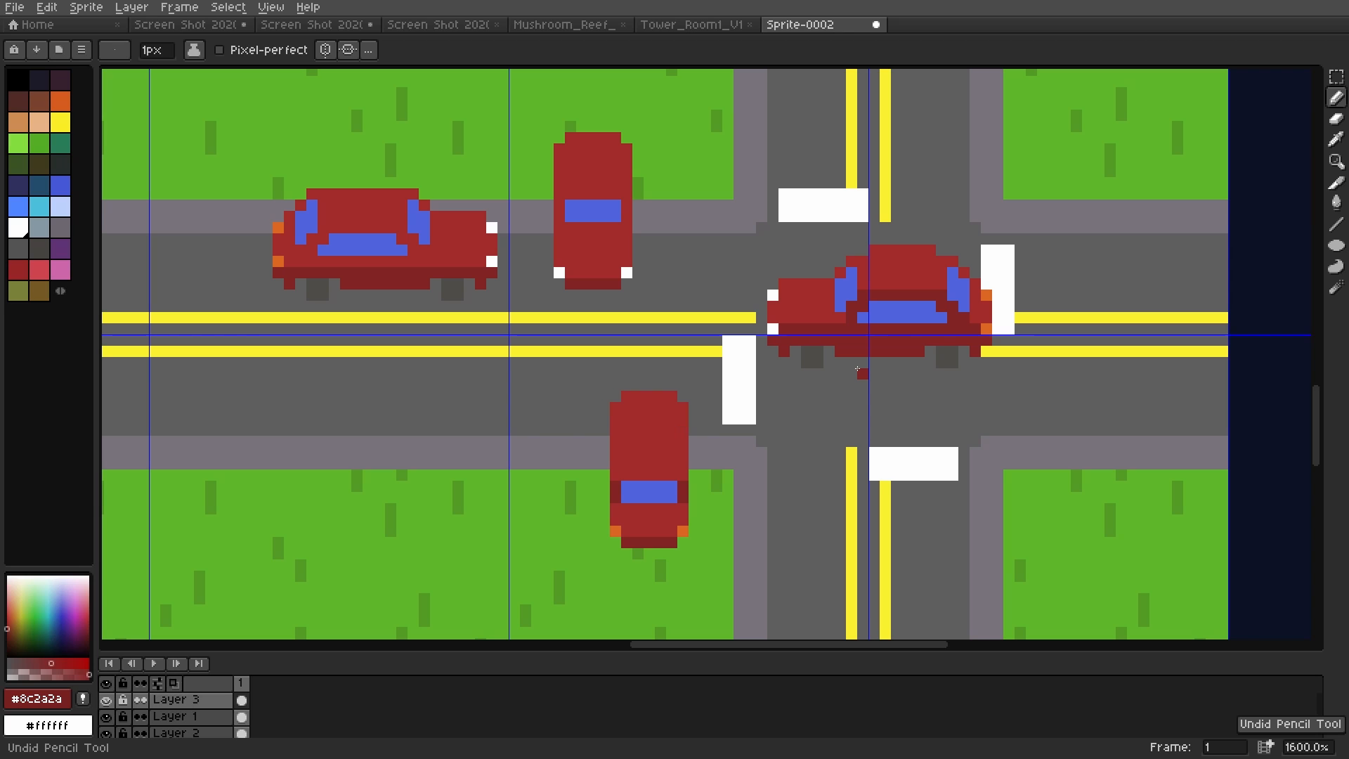
{"action": "scroll", "coordinate": [857, 369], "scroll_direction": "down", "scroll_amount": 2}
{"action": "scroll", "coordinate": [858, 369], "scroll_direction": "left", "scroll_amount": 2}
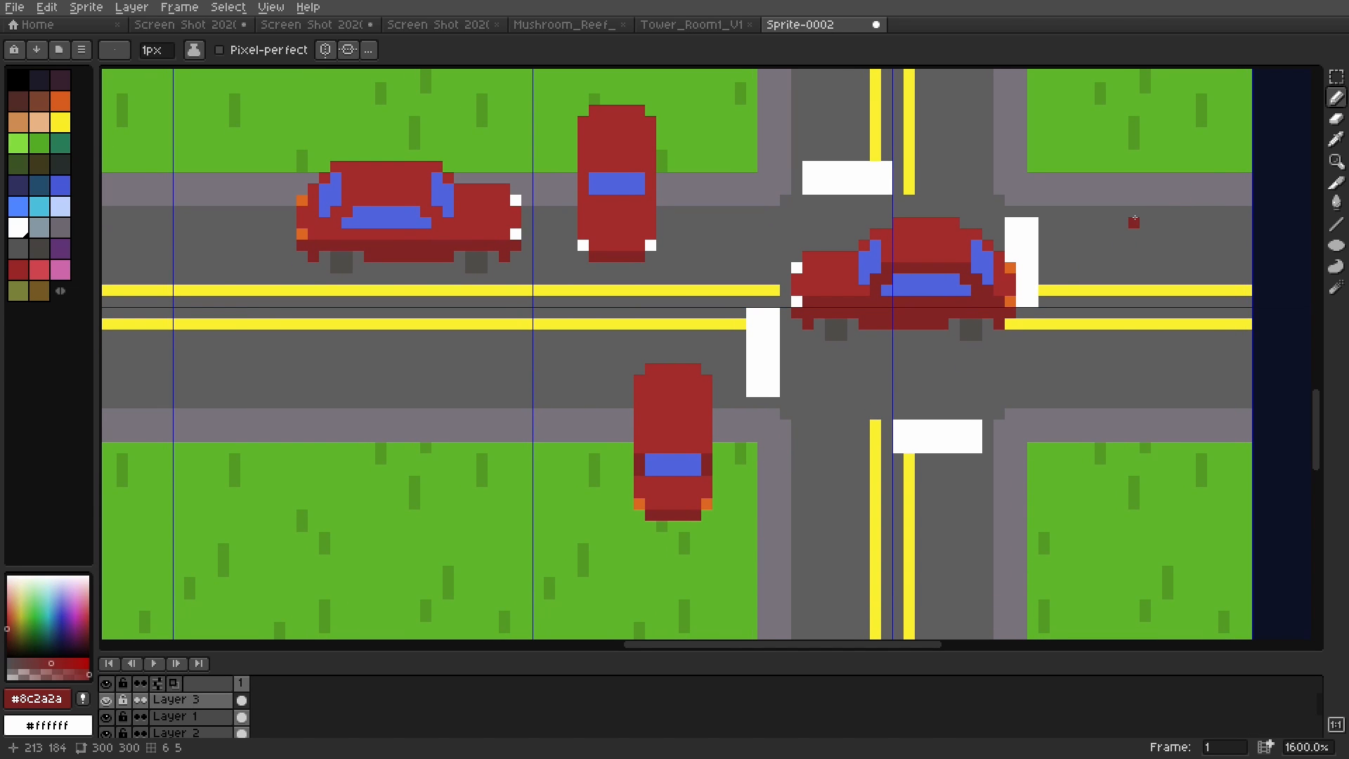
Cover the right-facing car on the left road with a horizontally flipped copy of the finished intersection car, and deselect it.
{"action": "left_click", "coordinate": [1337, 76]}
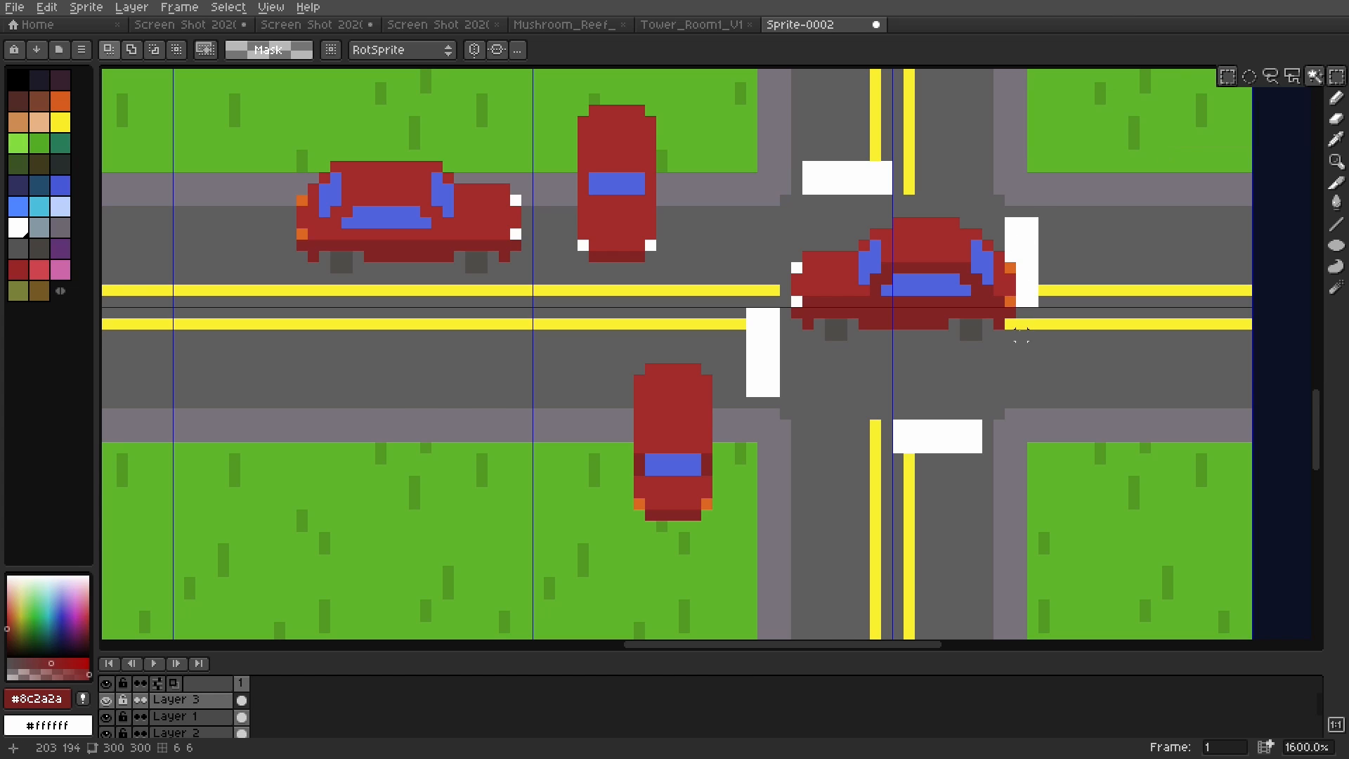
{"action": "left_click_drag", "start_coordinate": [1052, 364], "coordinate": [755, 180]}
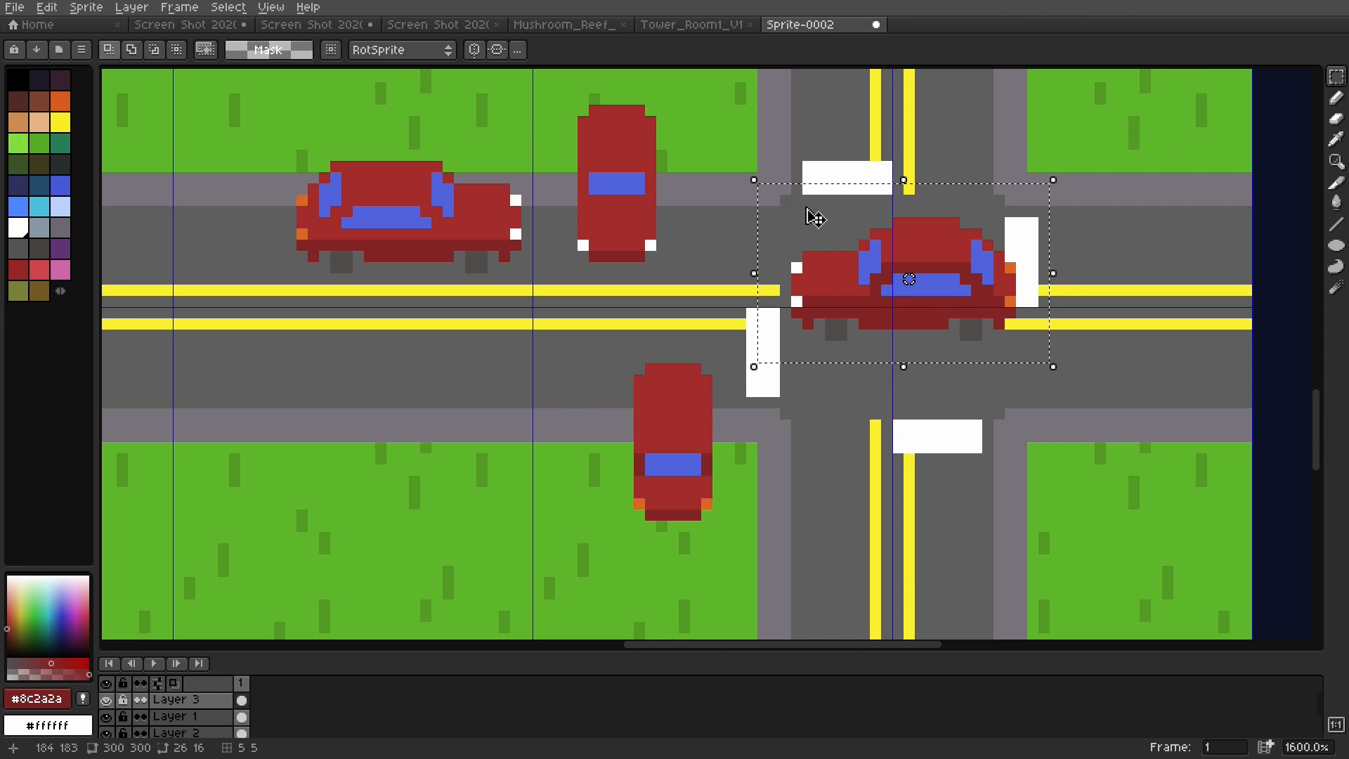
{"action": "left_click_drag", "start_coordinate": [848, 229], "coordinate": [386, 206]}
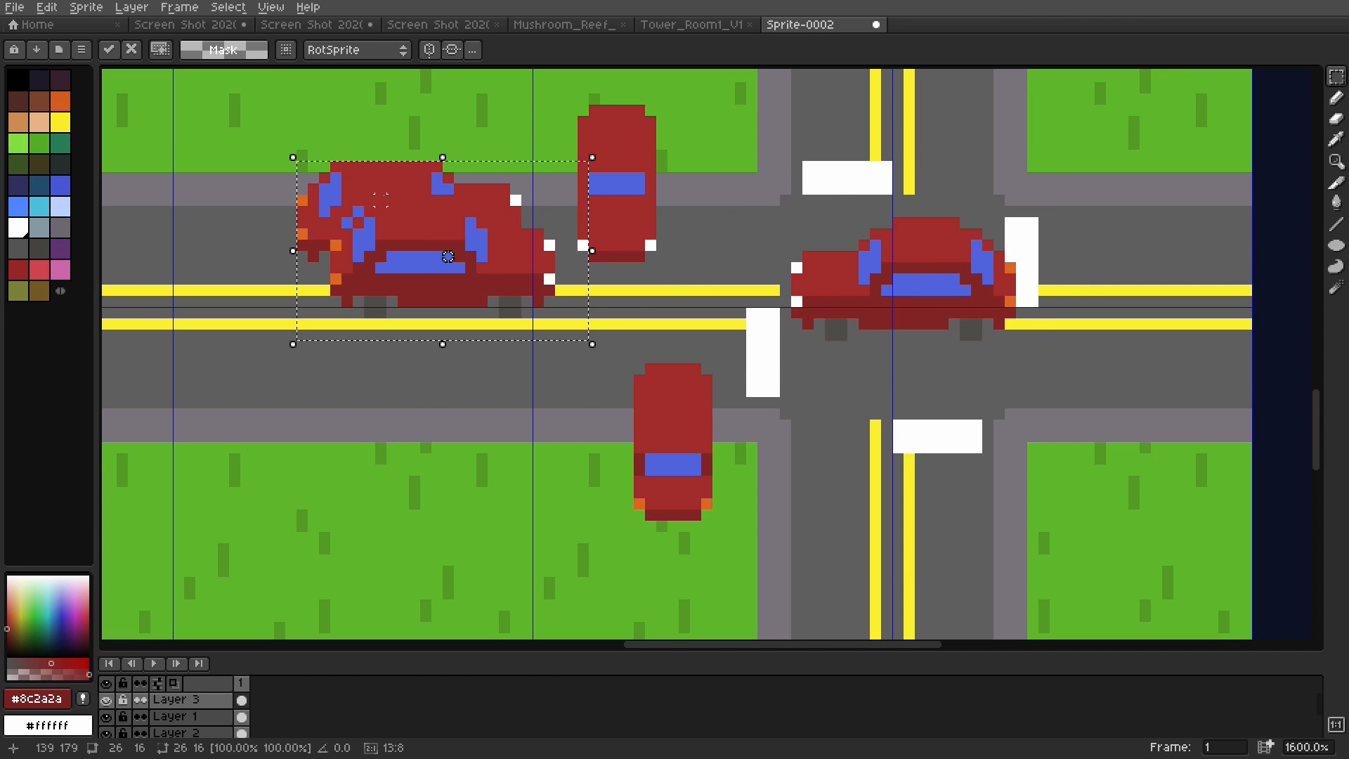
{"action": "left_click_drag", "start_coordinate": [447, 256], "coordinate": [415, 211]}
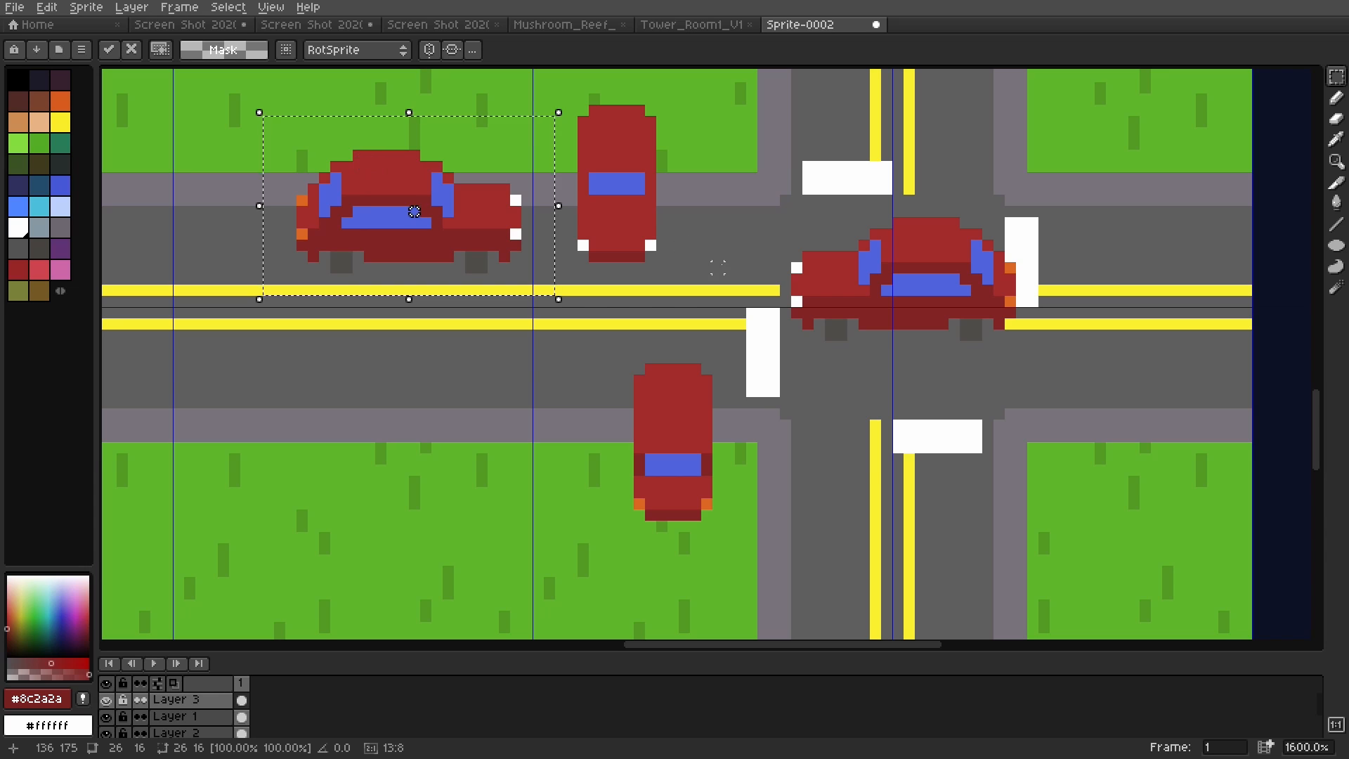
{"action": "left_click", "coordinate": [718, 268]}
{"action": "scroll", "coordinate": [718, 268], "scroll_direction": "up", "scroll_amount": 1}
{"action": "scroll", "coordinate": [718, 267], "scroll_direction": "right", "scroll_amount": 1}
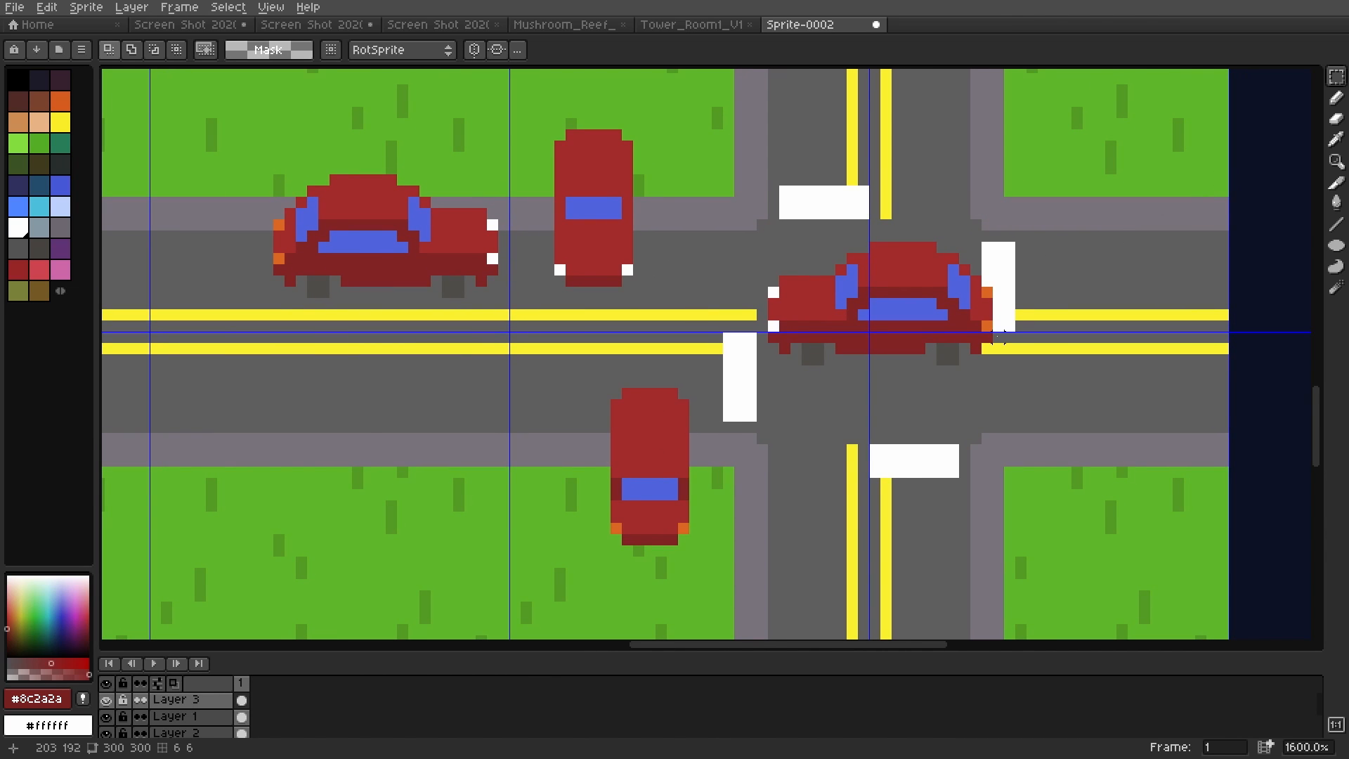
Sample the body red #ac3232 from the front-view car and darken it to an HSV value of 35.
{"action": "left_click", "coordinate": [1337, 139]}
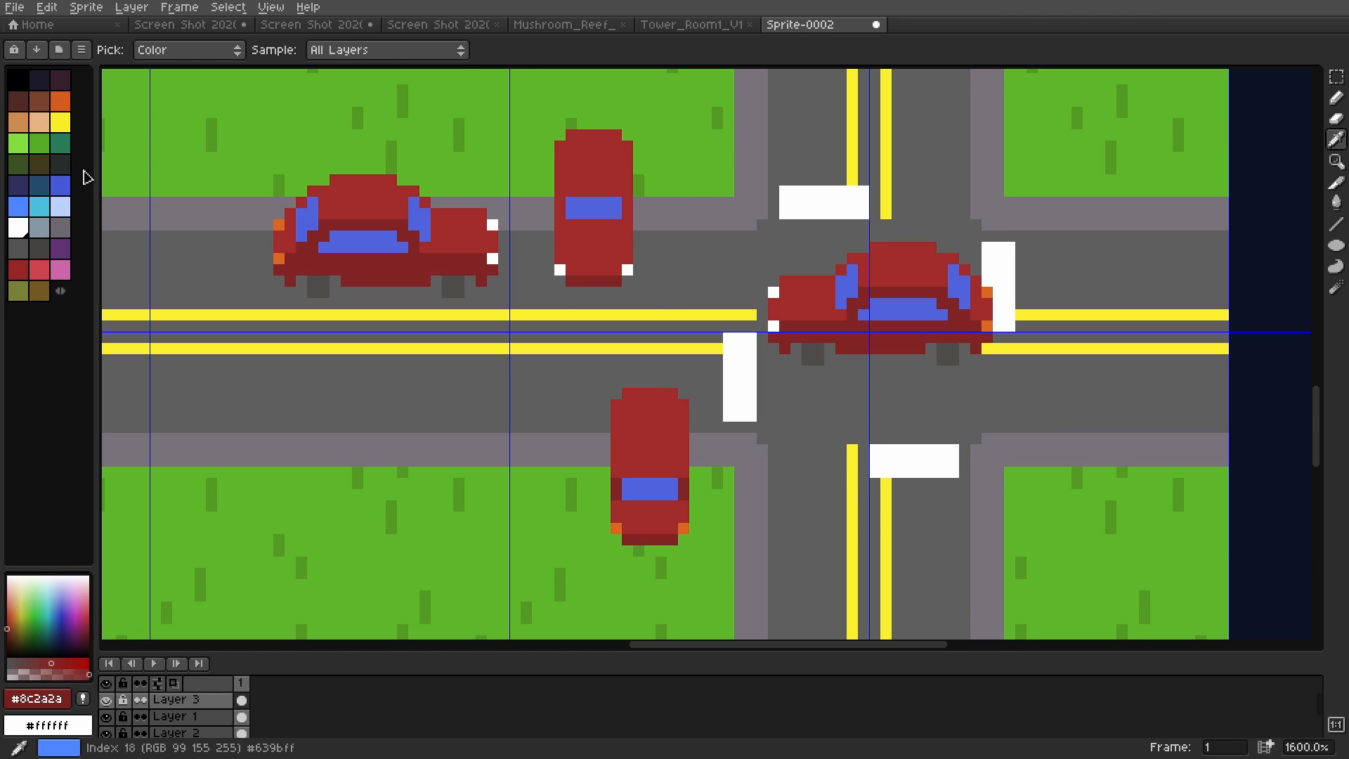
{"action": "left_click", "coordinate": [620, 258]}
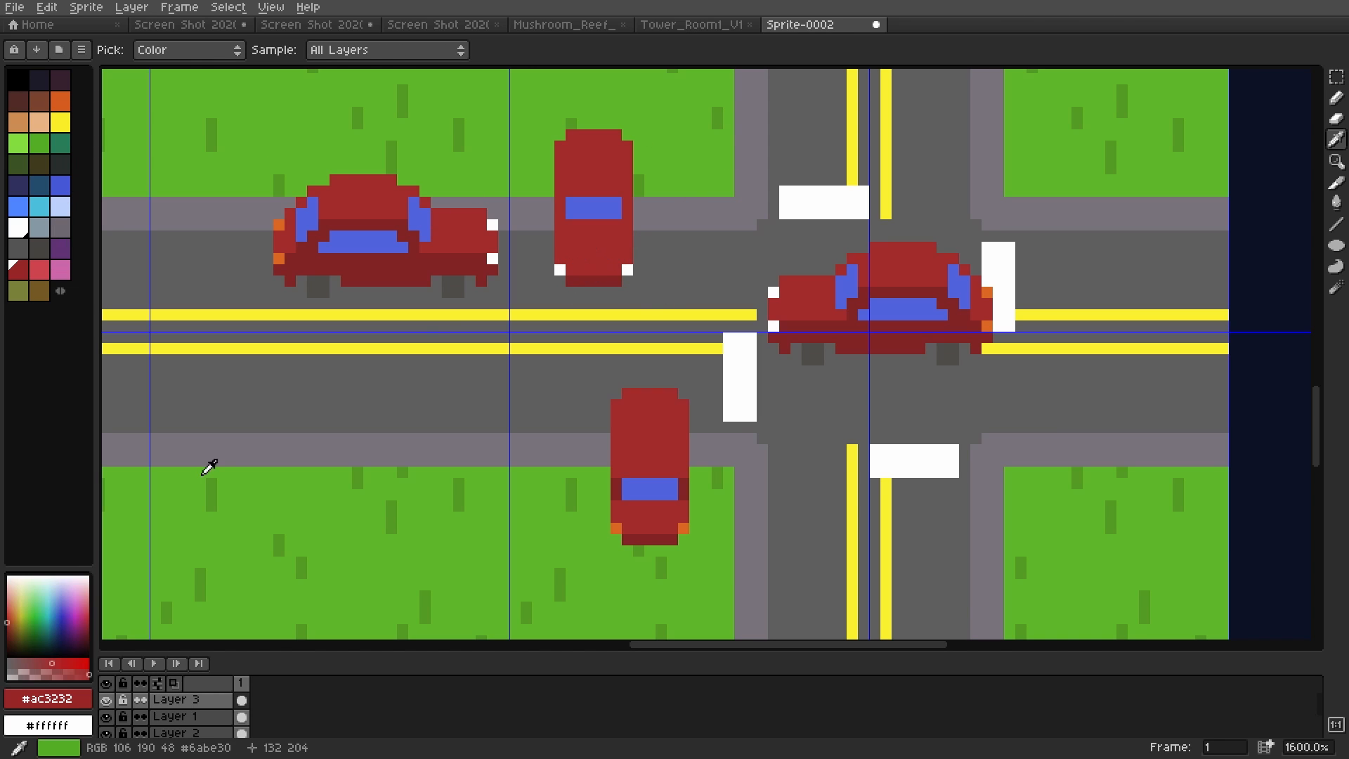
{"action": "left_click", "coordinate": [48, 699]}
{"action": "left_click", "coordinate": [55, 566]}
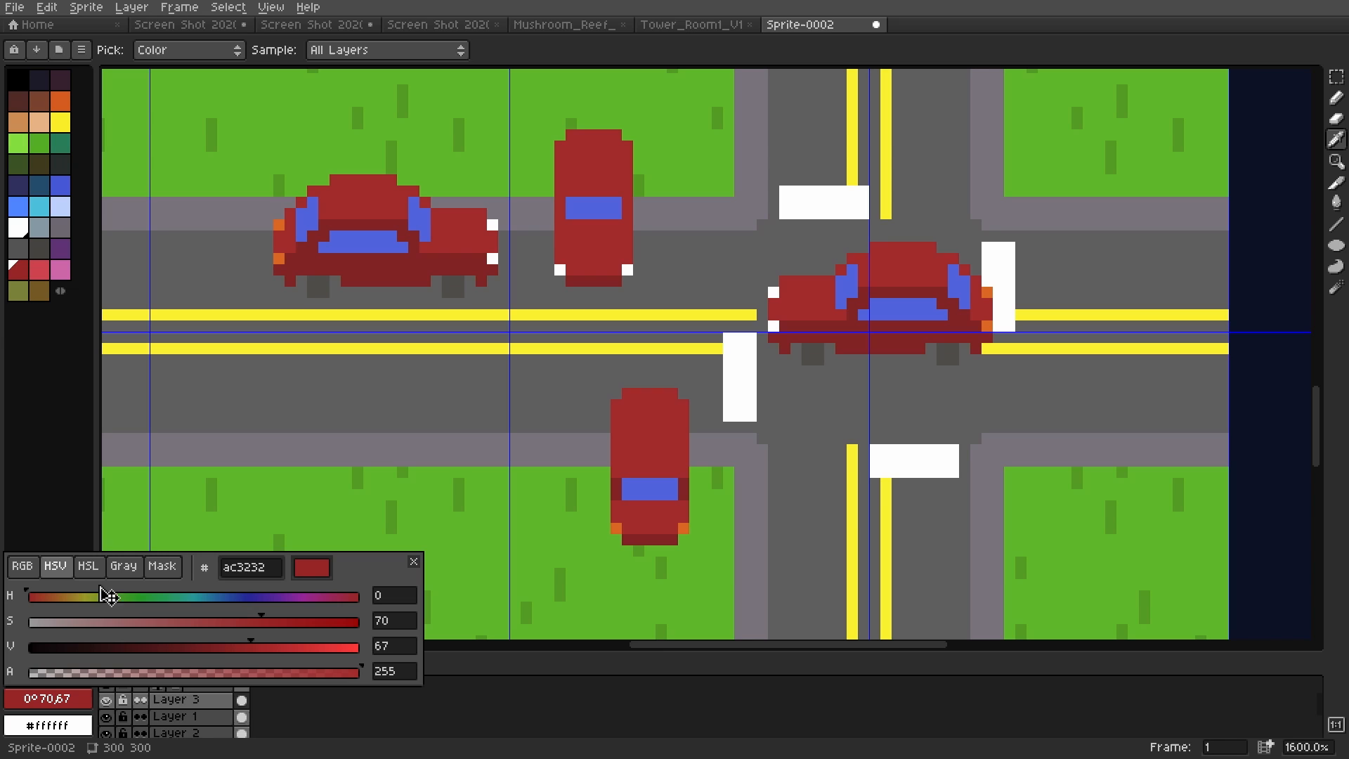
{"action": "left_click", "coordinate": [241, 647]}
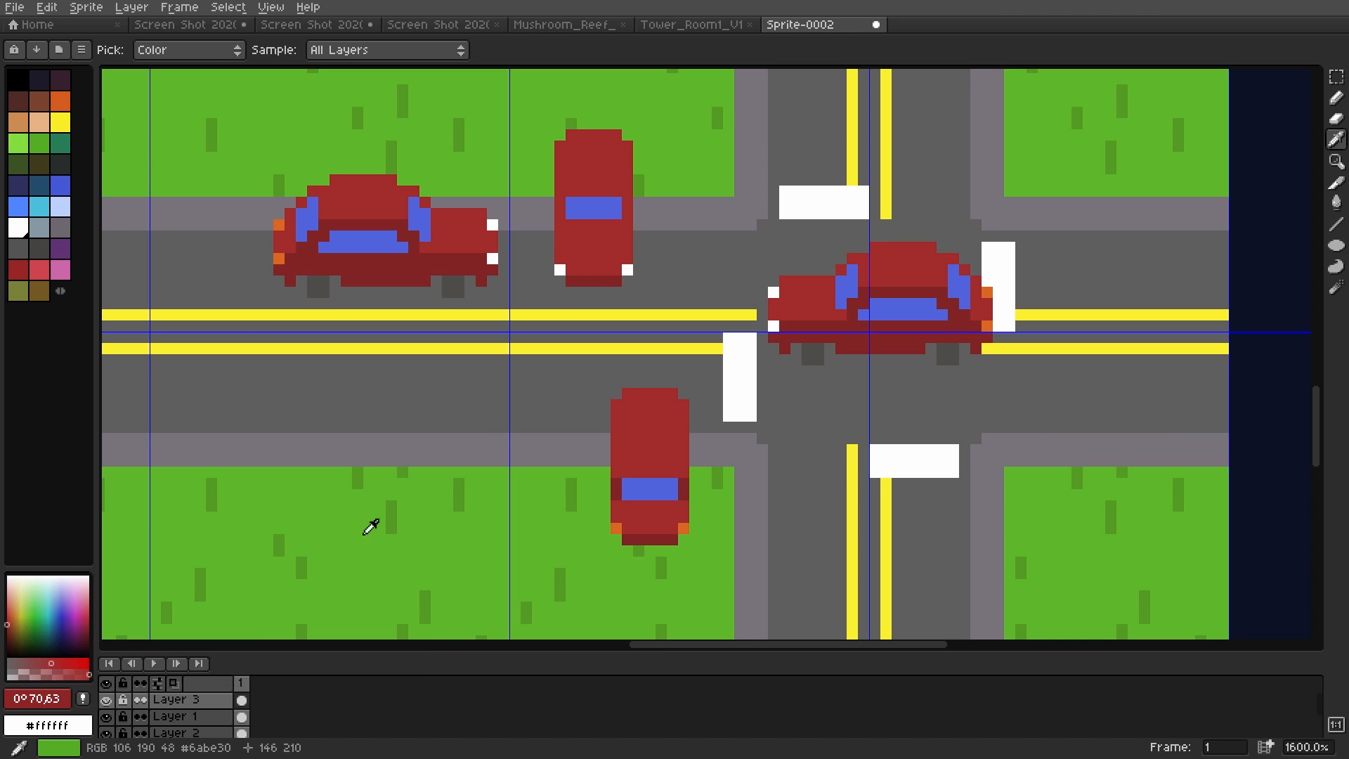
{"action": "left_click", "coordinate": [69, 690]}
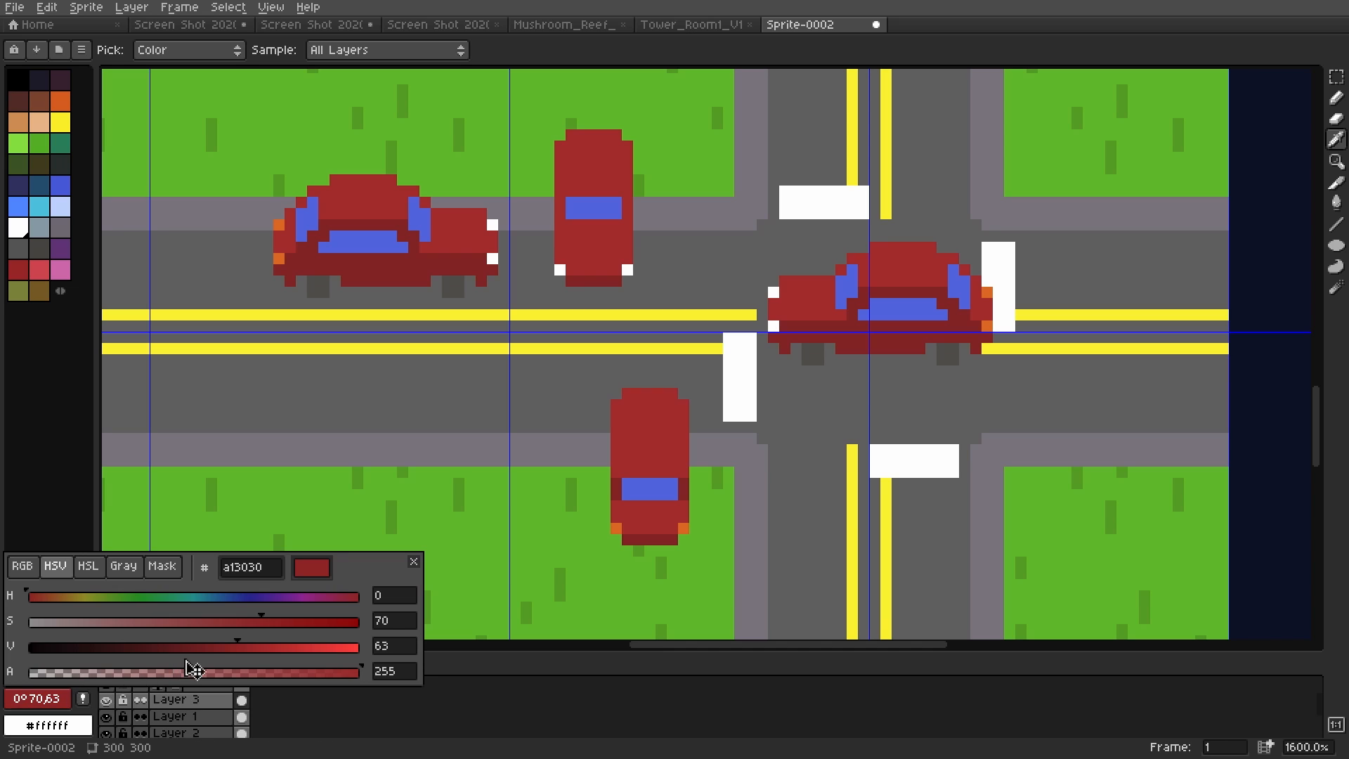
{"action": "left_click", "coordinate": [219, 649]}
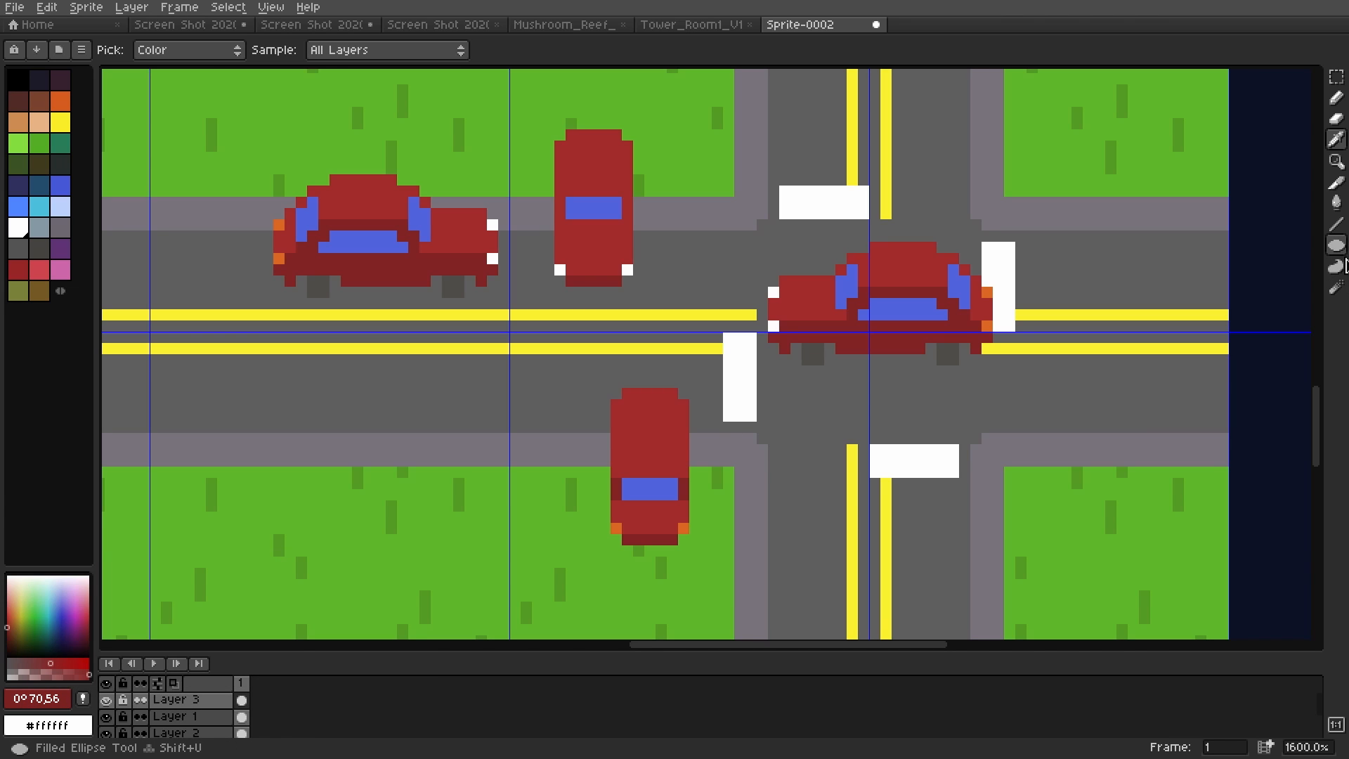
{"action": "left_click", "coordinate": [1342, 229]}
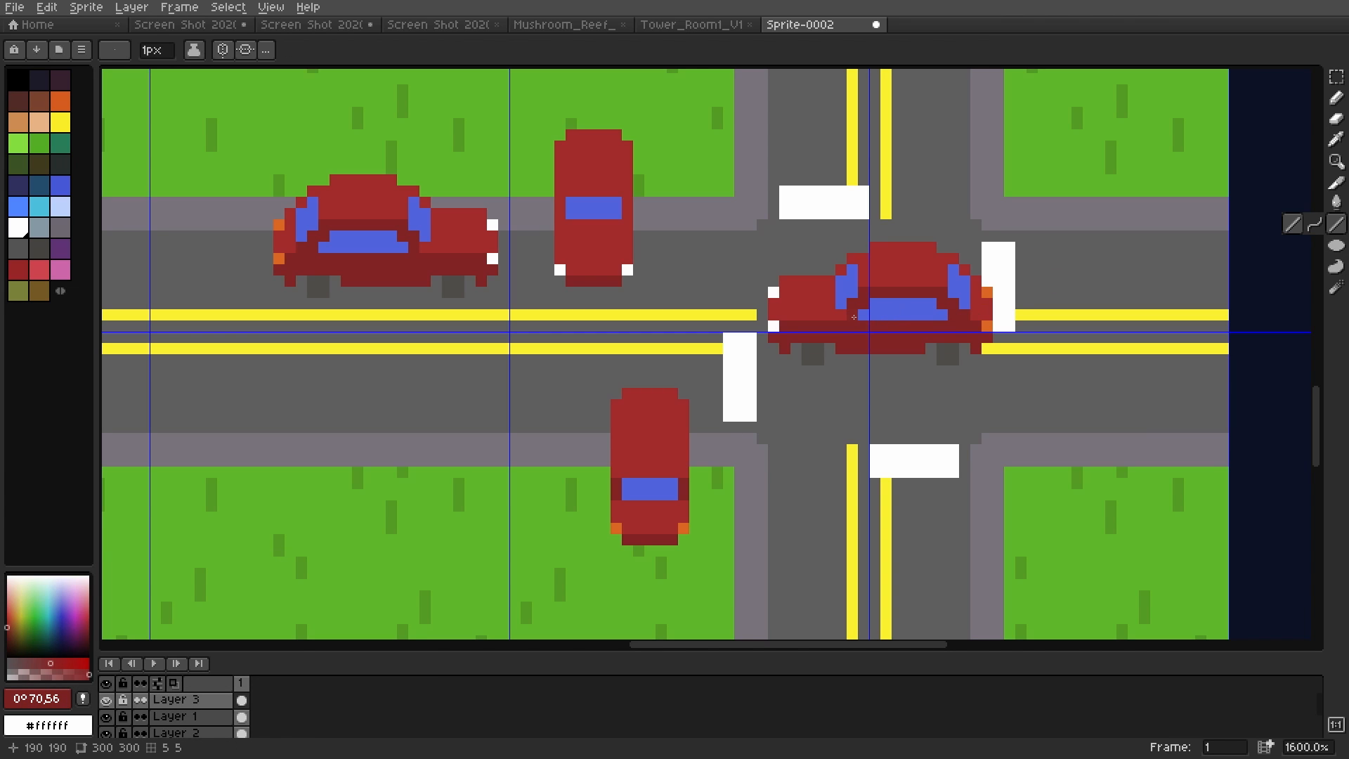
{"action": "left_click", "coordinate": [36, 698]}
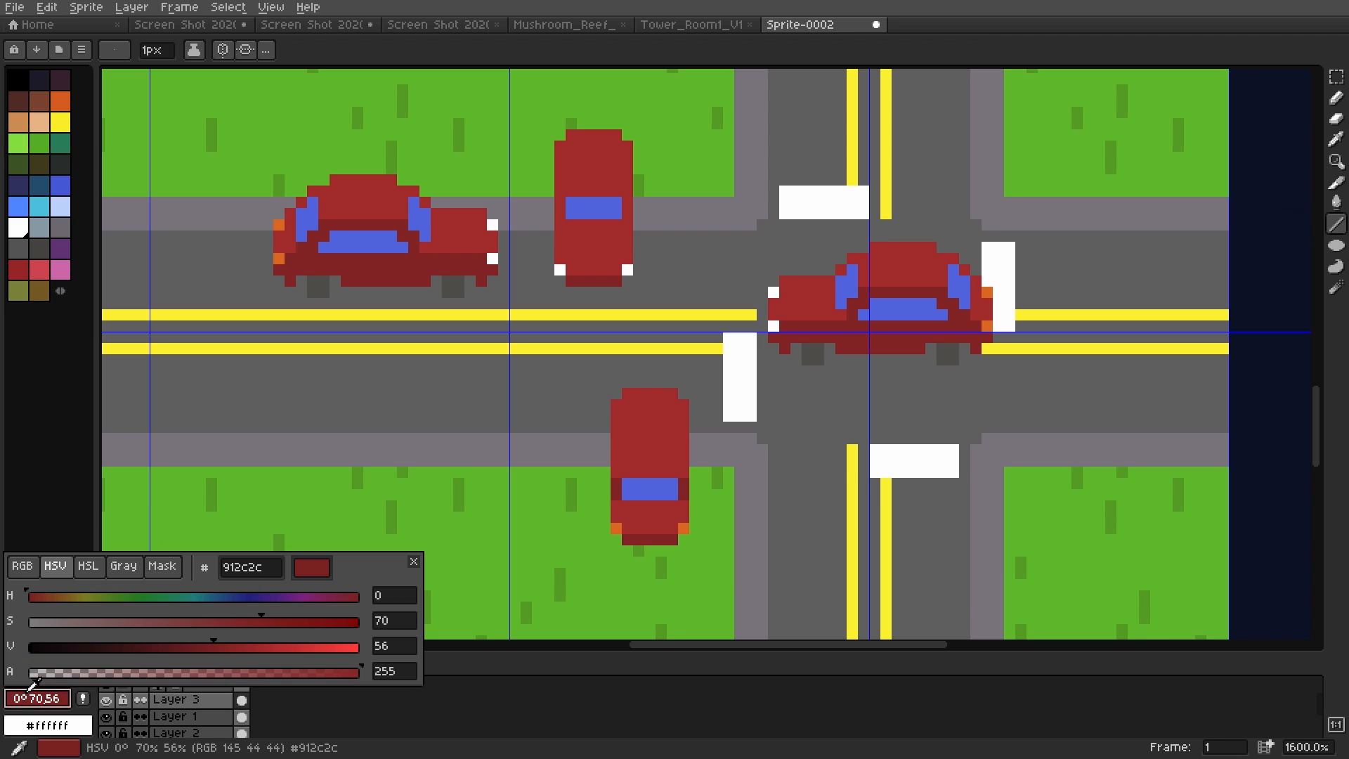
{"action": "left_click_drag", "start_coordinate": [208, 646], "coordinate": [181, 645]}
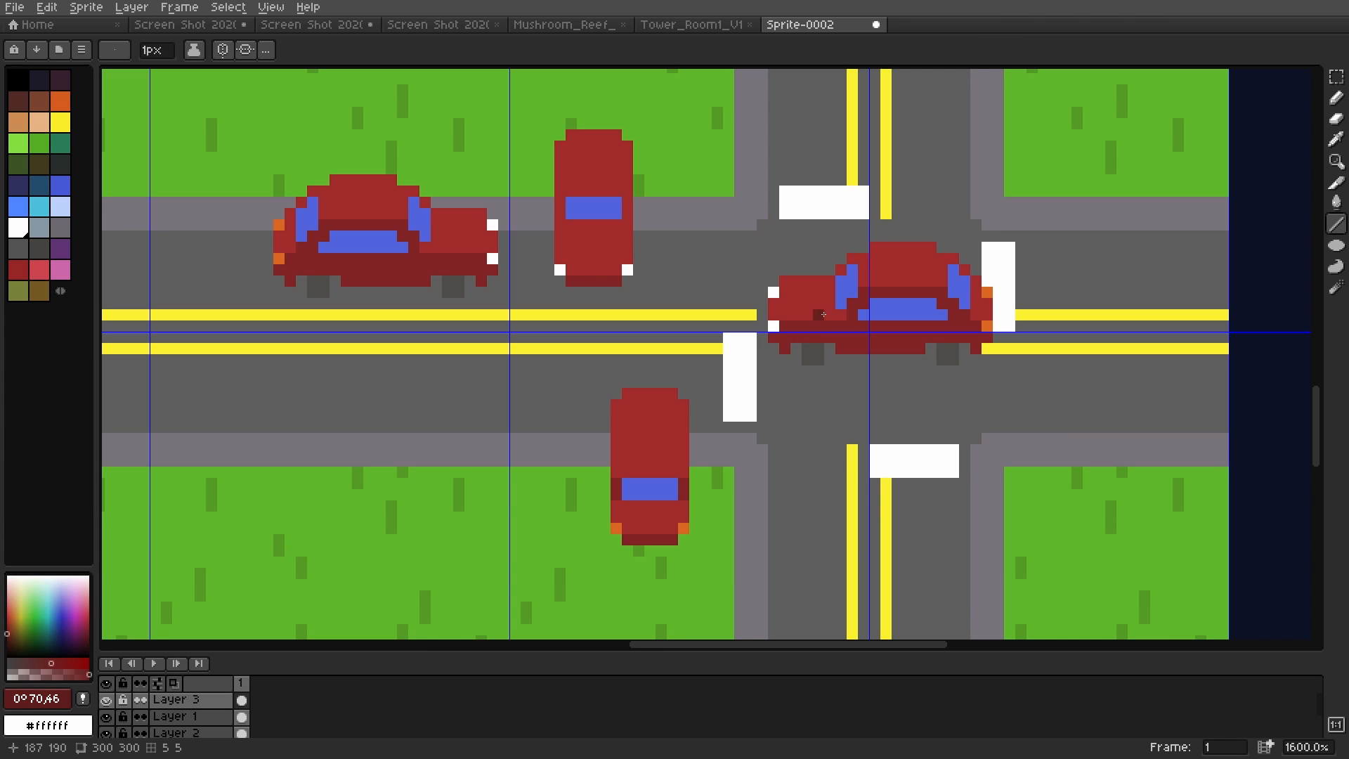
{"action": "left_click", "coordinate": [36, 698]}
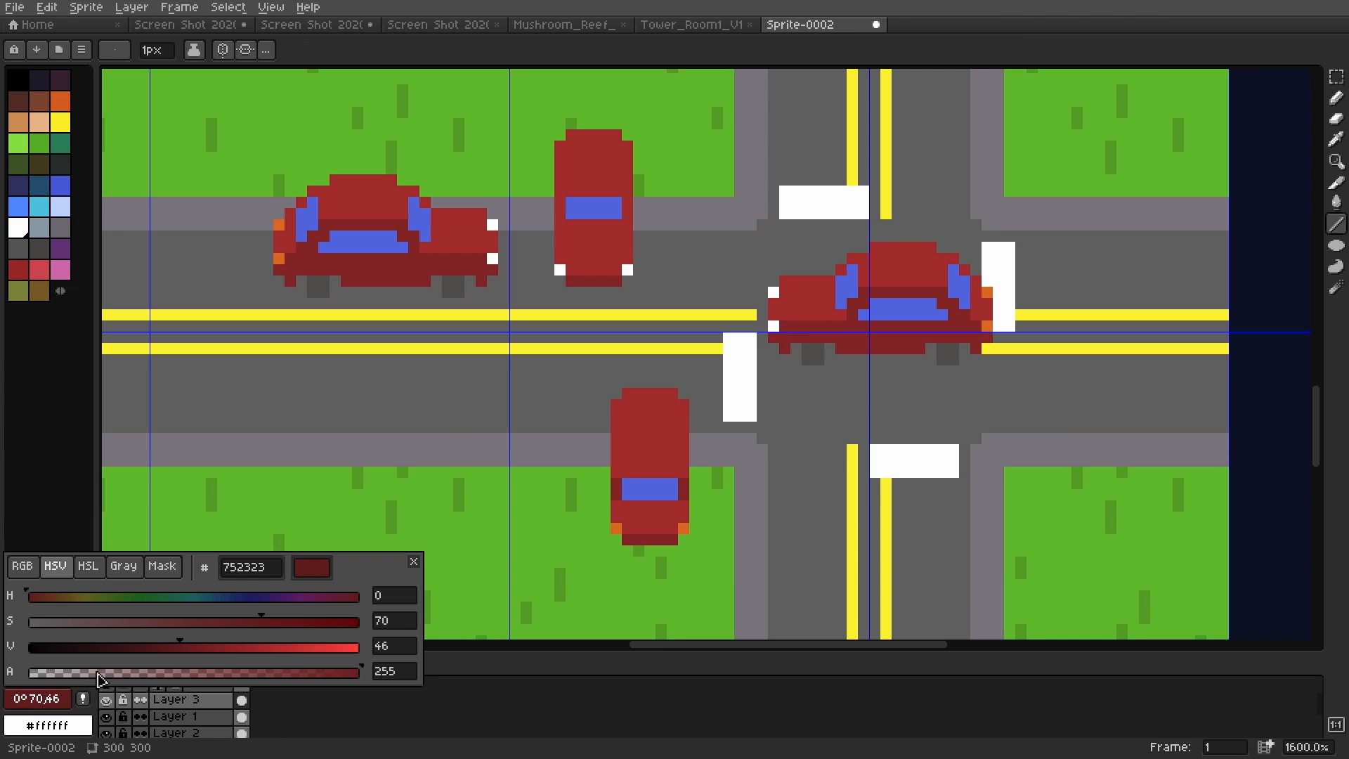
{"action": "left_click", "coordinate": [145, 654]}
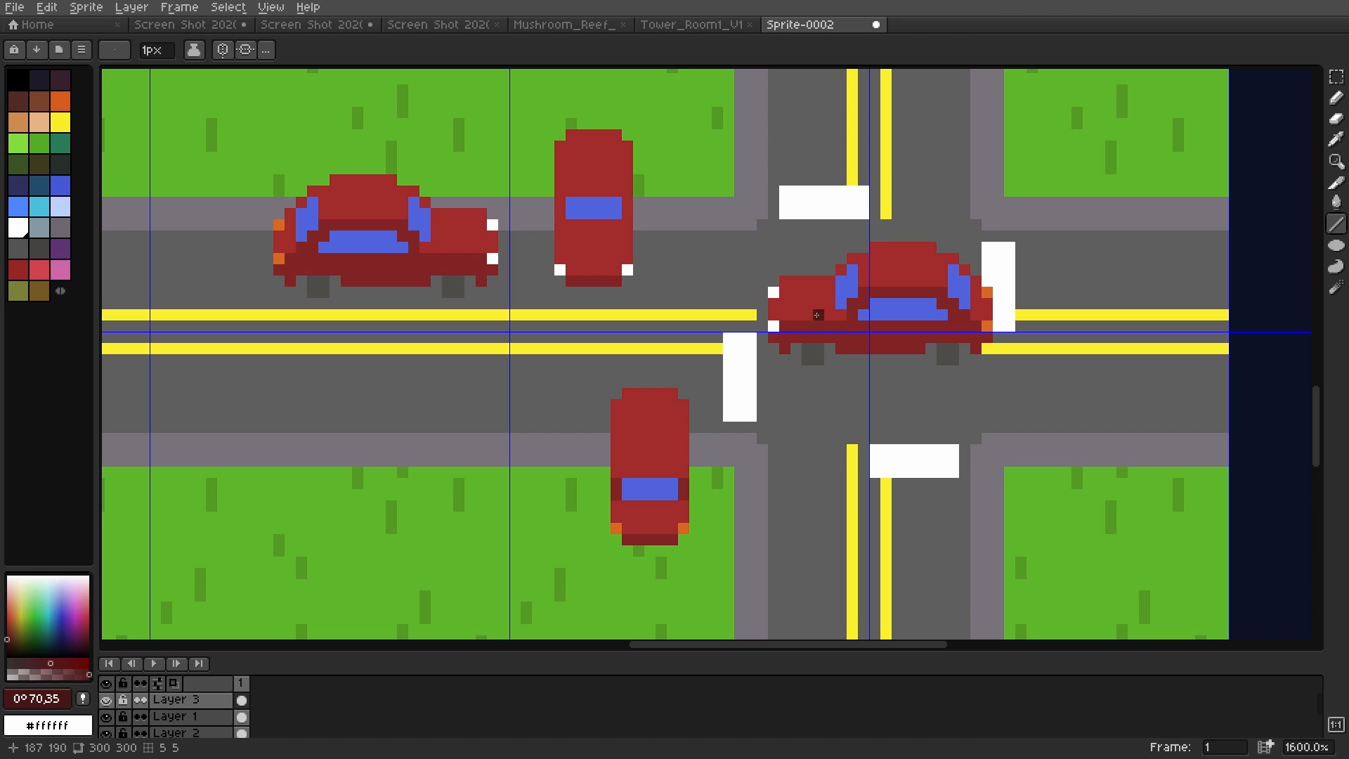
Shade the hoods of the intersection car, the rear-view car and the front-view car with the very dark red.
{"action": "mouse_move", "coordinate": [840, 314]}
{"action": "left_mouse_down"}
{"action": "mouse_move", "coordinate": [773, 314]}
{"action": "mouse_move", "coordinate": [831, 291]}
{"action": "mouse_move", "coordinate": [830, 280]}
{"action": "mouse_move", "coordinate": [789, 285]}
{"action": "mouse_move", "coordinate": [821, 289]}
{"action": "left_mouse_up"}
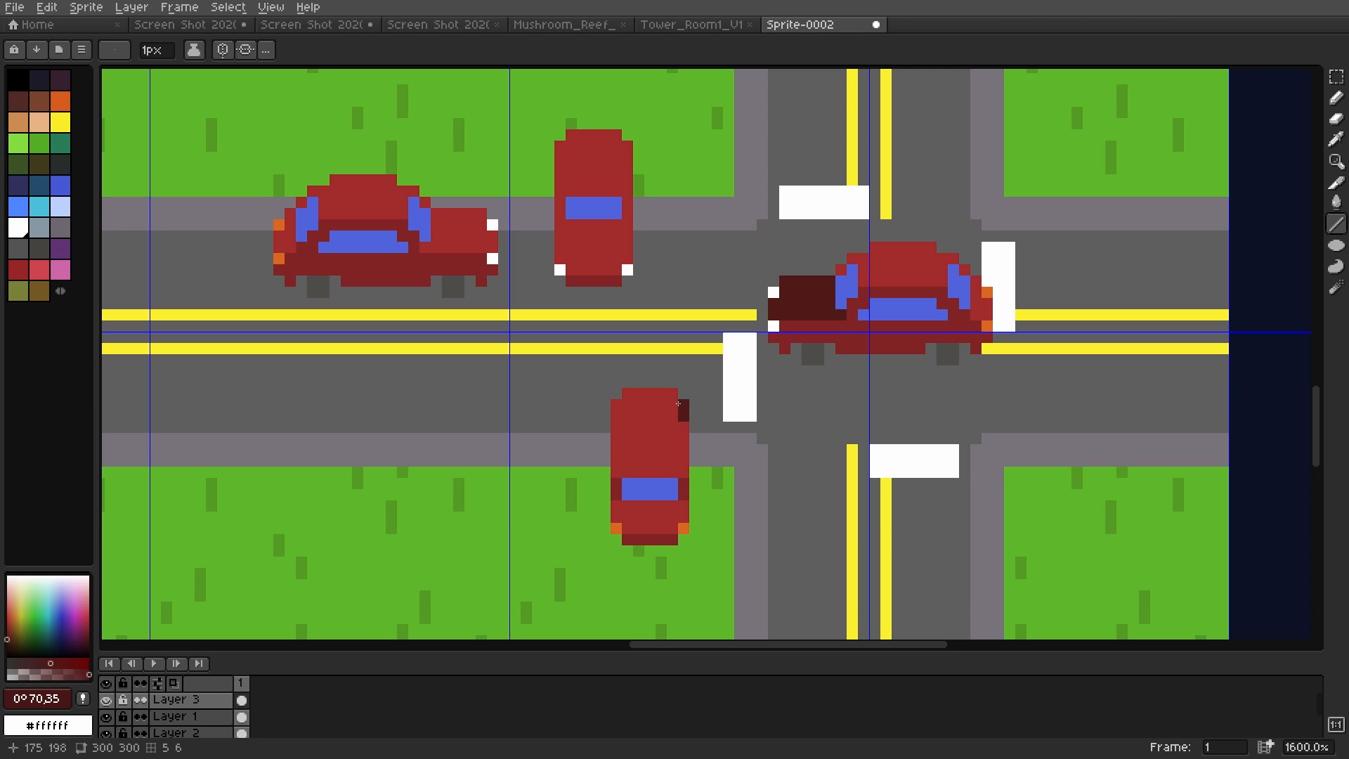
{"action": "mouse_move", "coordinate": [675, 405]}
{"action": "left_mouse_down"}
{"action": "mouse_move", "coordinate": [619, 401]}
{"action": "mouse_move", "coordinate": [668, 394]}
{"action": "left_mouse_up"}
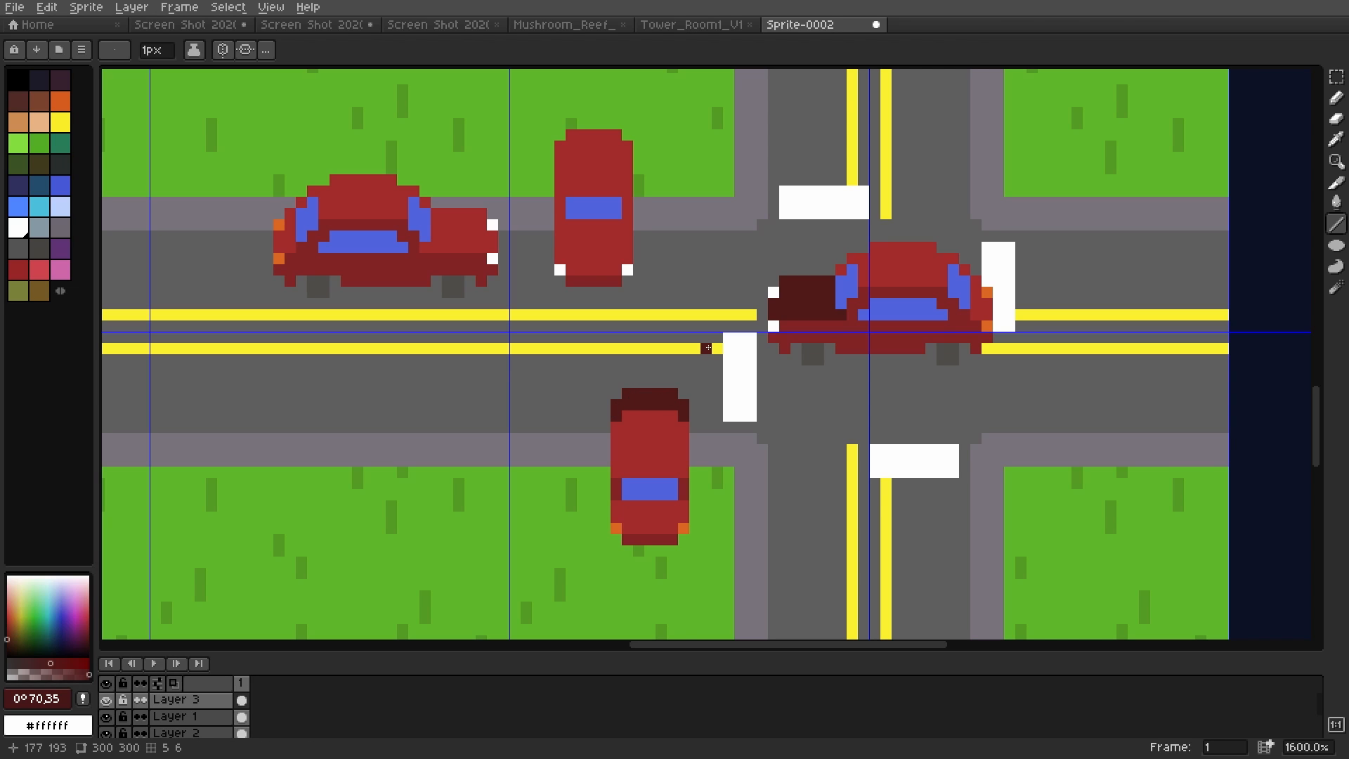
{"action": "left_click_drag", "start_coordinate": [567, 230], "coordinate": [624, 226]}
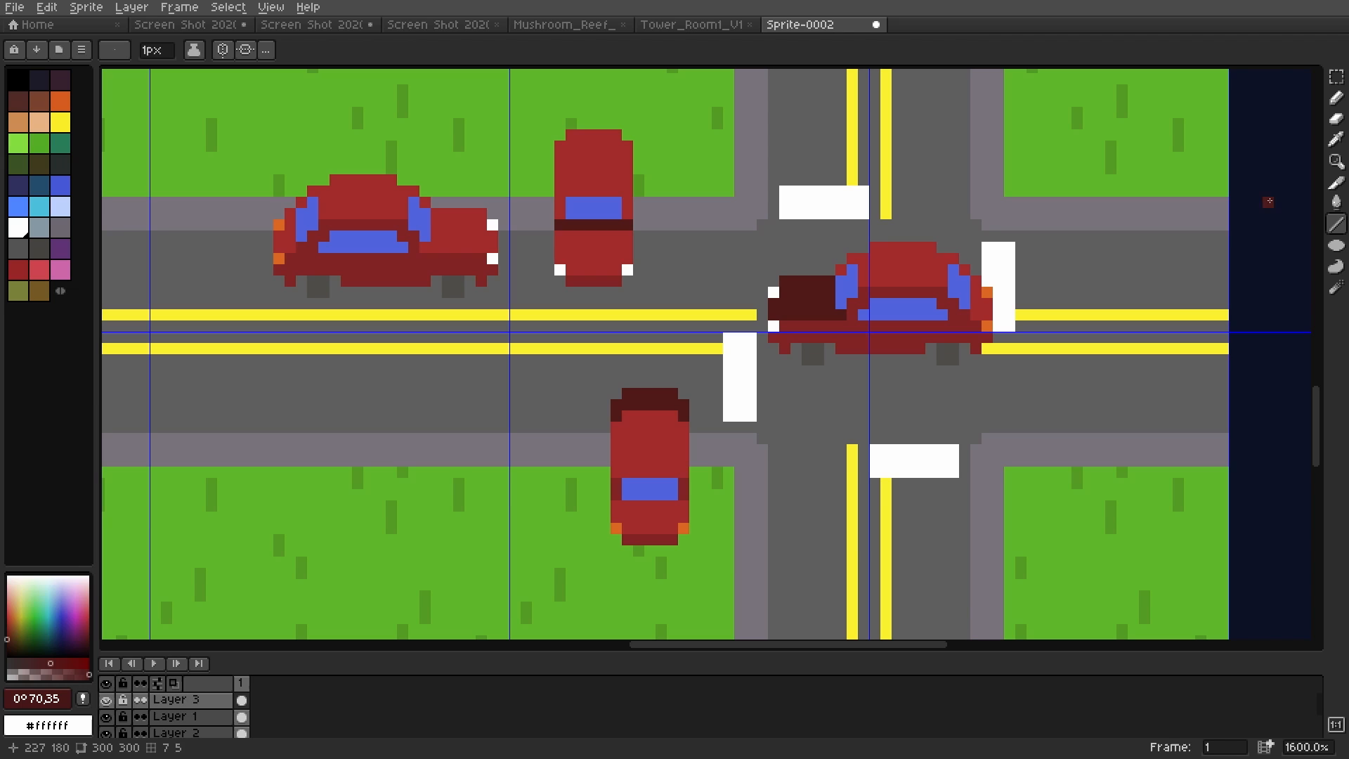
{"action": "left_click", "coordinate": [1337, 202]}
{"action": "left_click", "coordinate": [611, 255]}
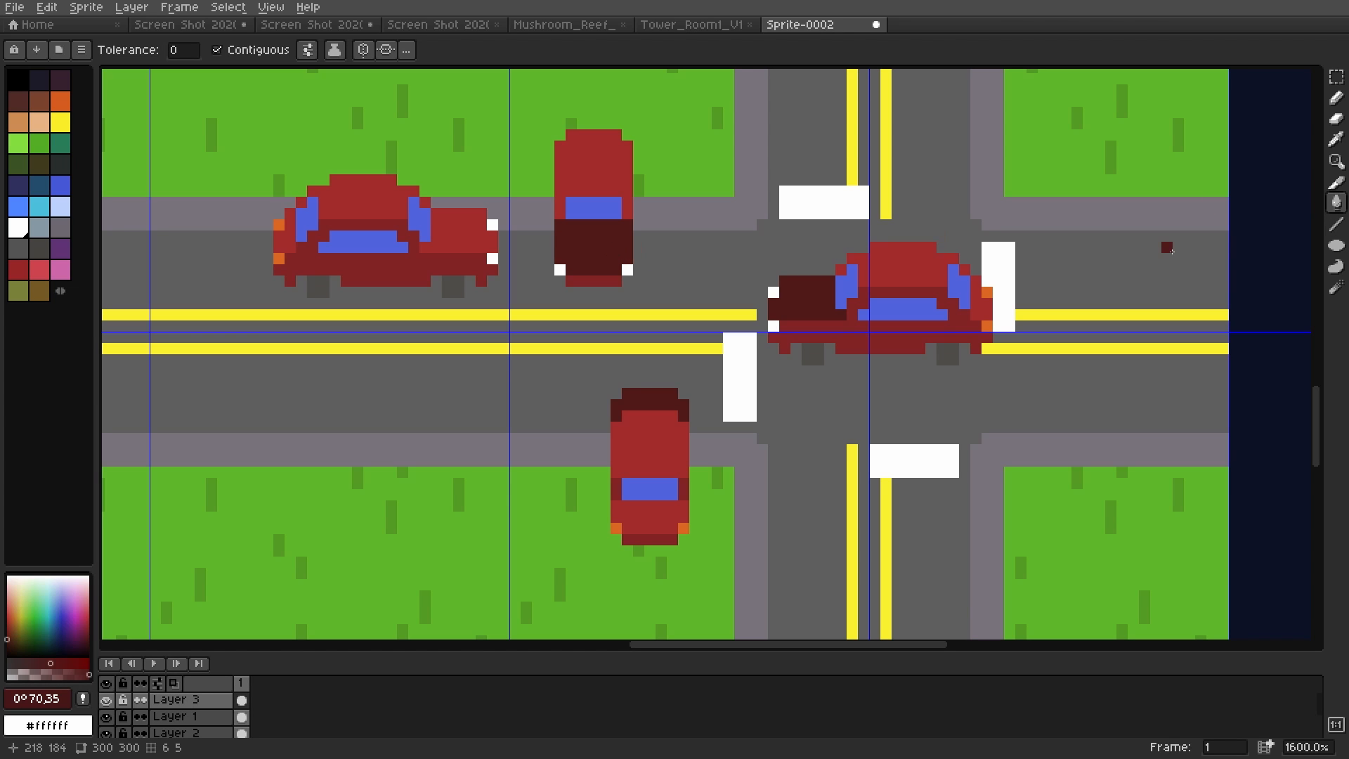
Sample dark red #8c2a2a from the intersection car and try it at the edge of the front-view car's window.
{"action": "left_click", "coordinate": [1337, 139]}
{"action": "left_click", "coordinate": [868, 326]}
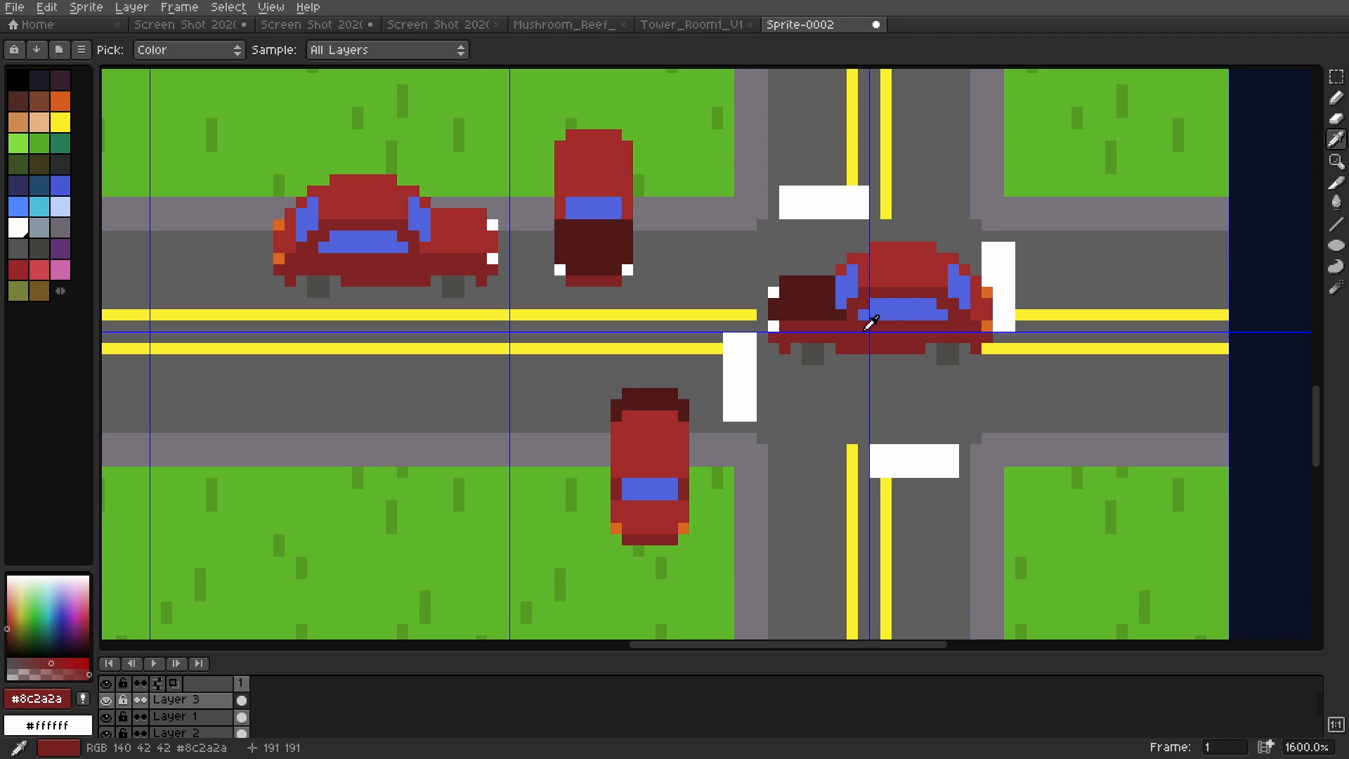
{"action": "left_click", "coordinate": [1337, 224]}
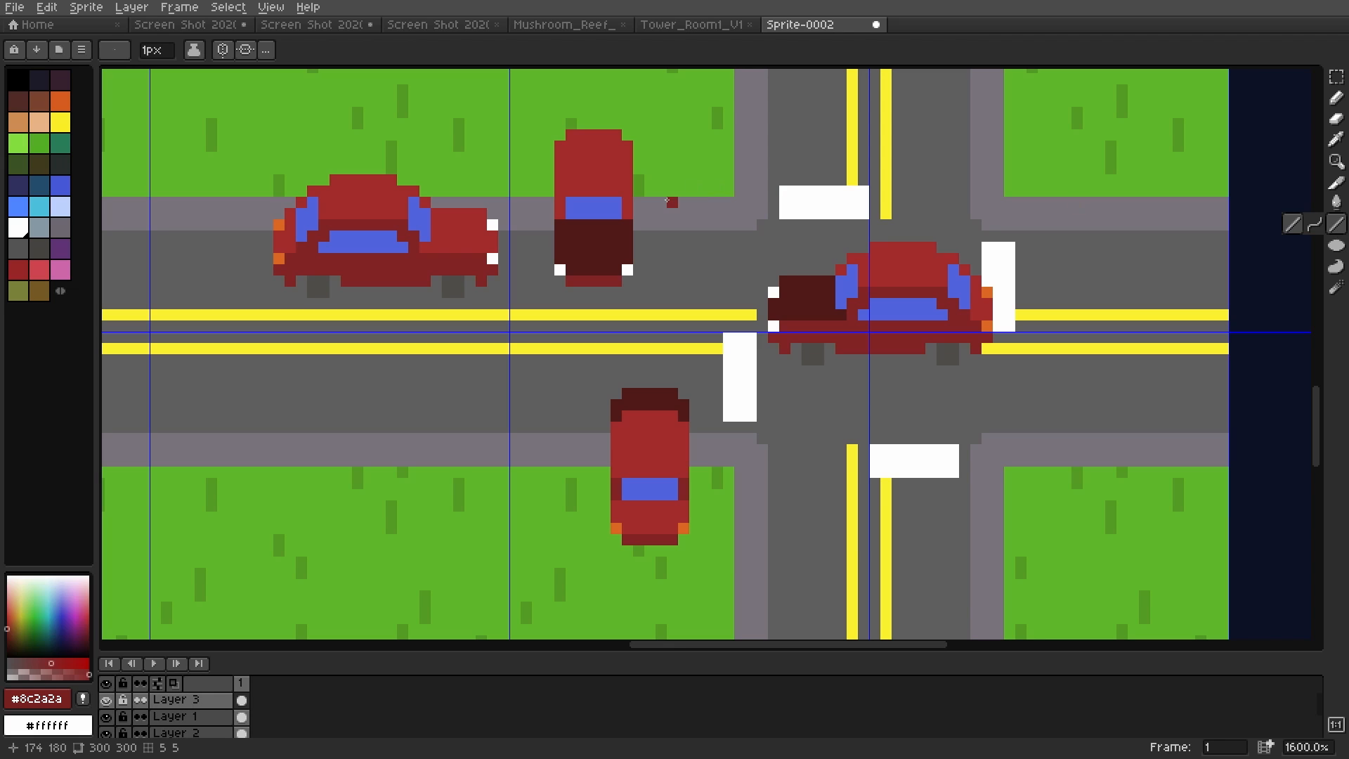
{"action": "left_click", "coordinate": [572, 211]}
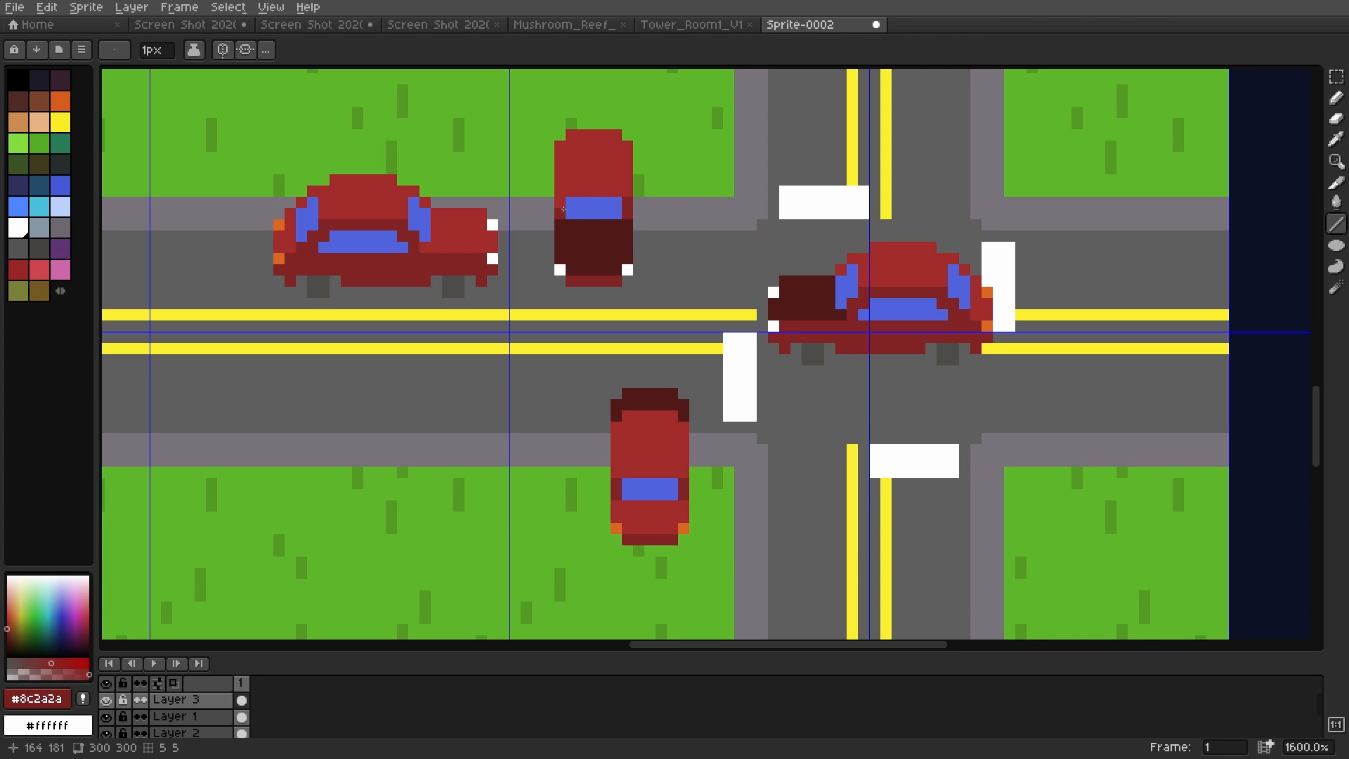
Sample the very dark red #591b1b from a shaded hood and cover the right-facing car's hood with it.
{"action": "left_click", "coordinate": [1336, 141]}
{"action": "left_click", "coordinate": [808, 292]}
{"action": "left_click", "coordinate": [1336, 223]}
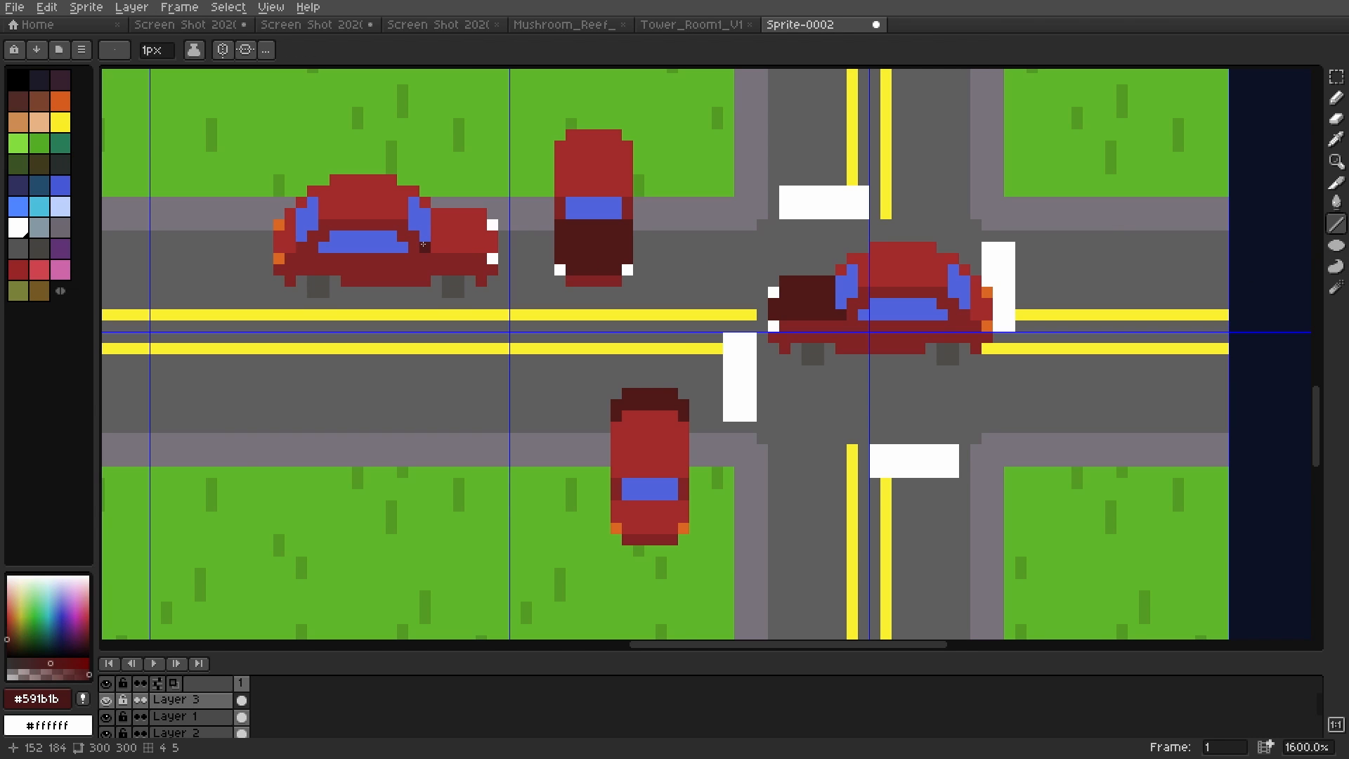
{"action": "mouse_move", "coordinate": [423, 244]}
{"action": "left_mouse_down"}
{"action": "mouse_move", "coordinate": [490, 245]}
{"action": "mouse_move", "coordinate": [439, 240]}
{"action": "mouse_move", "coordinate": [440, 219]}
{"action": "mouse_move", "coordinate": [479, 213]}
{"action": "mouse_move", "coordinate": [435, 213]}
{"action": "left_mouse_up"}
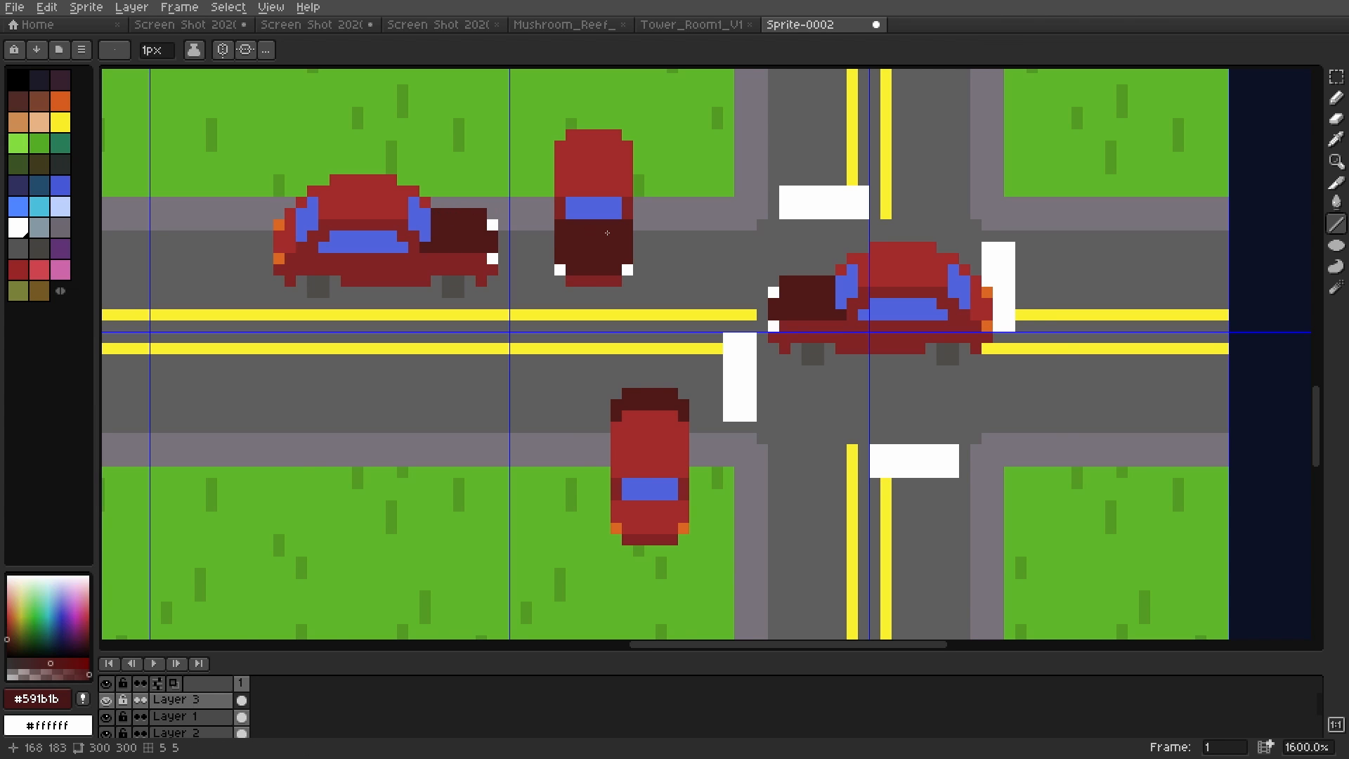
Extend the rear end of the front-view car upward by one pixel row and deselect it.
{"action": "scroll", "coordinate": [607, 233], "scroll_direction": "down", "scroll_amount": 3}
{"action": "scroll", "coordinate": [609, 234], "scroll_direction": "up", "scroll_amount": 2}
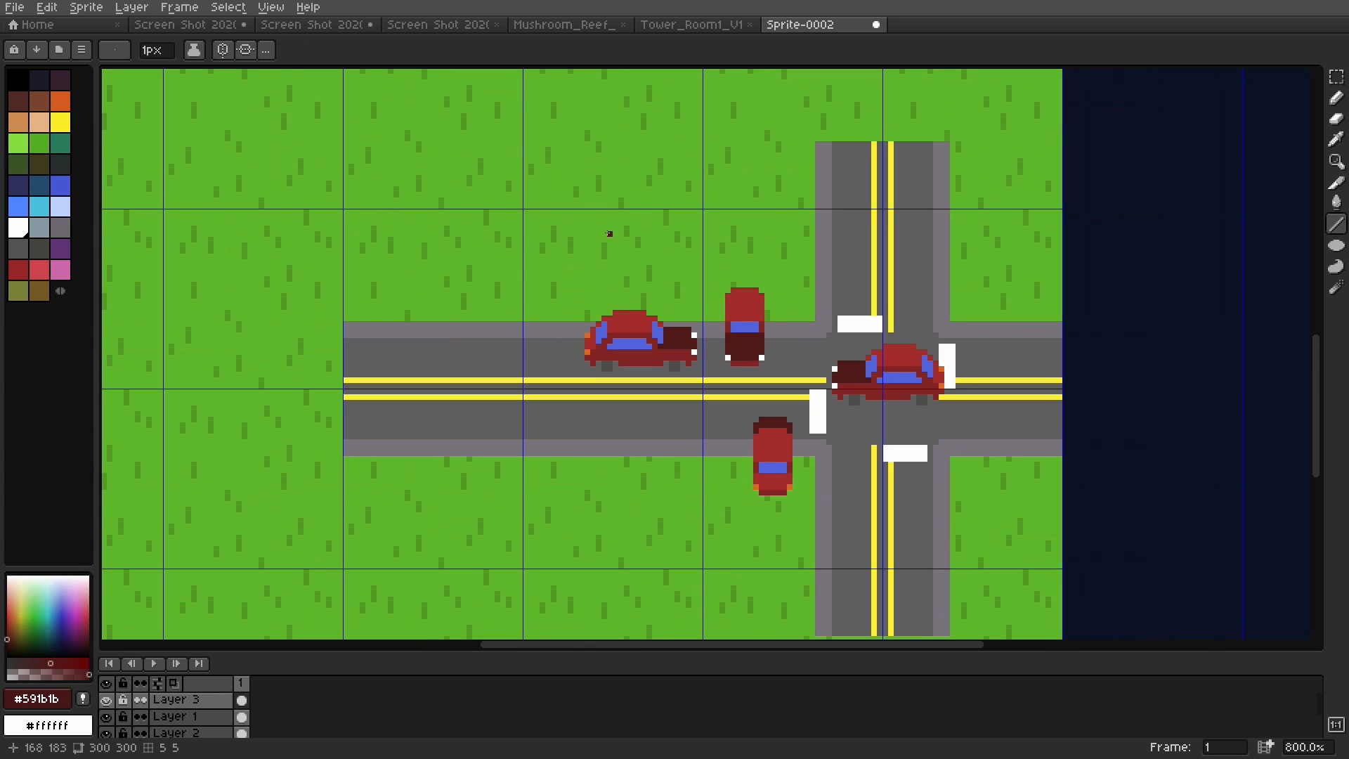
{"action": "scroll", "coordinate": [609, 234], "scroll_direction": "up", "scroll_amount": 2}
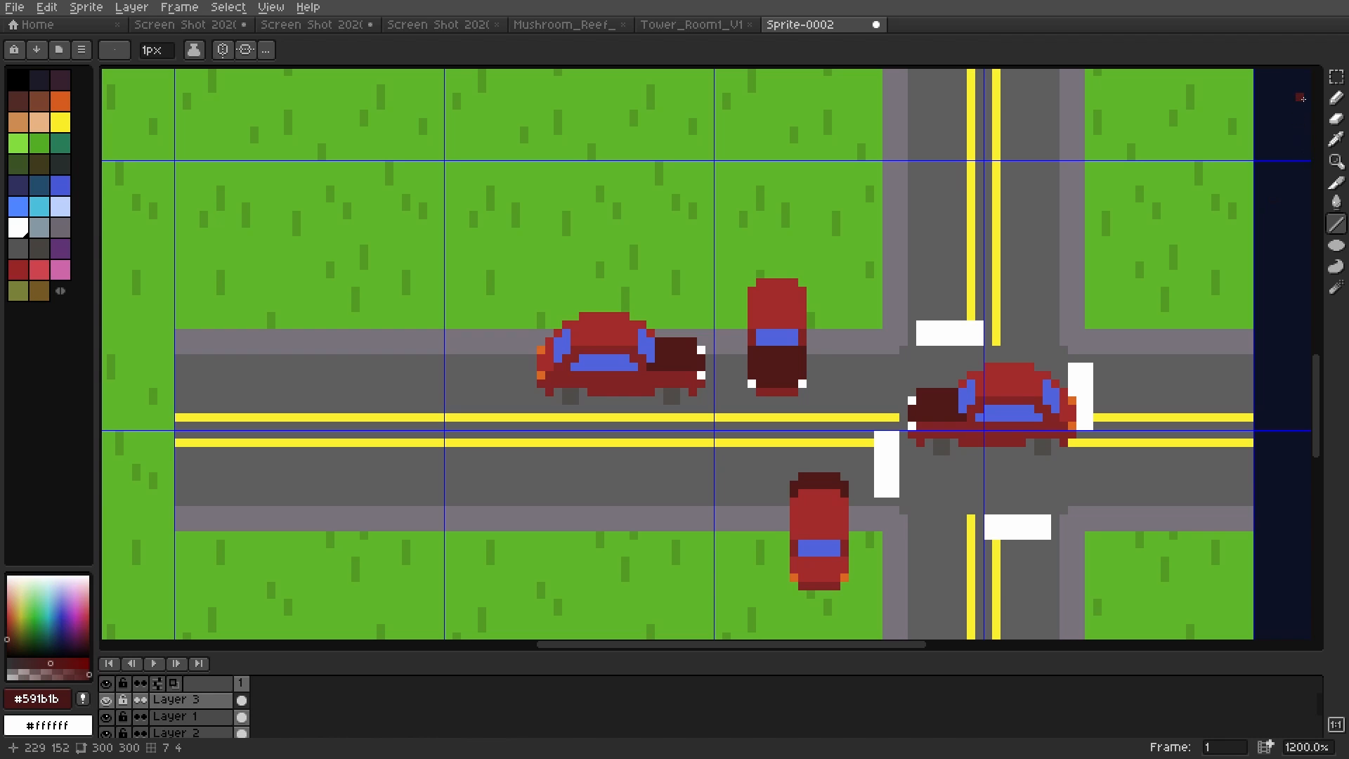
{"action": "key", "text": "m"}
{"action": "left_click_drag", "start_coordinate": [843, 307], "coordinate": [728, 242]}
{"action": "key", "text": "Up"}
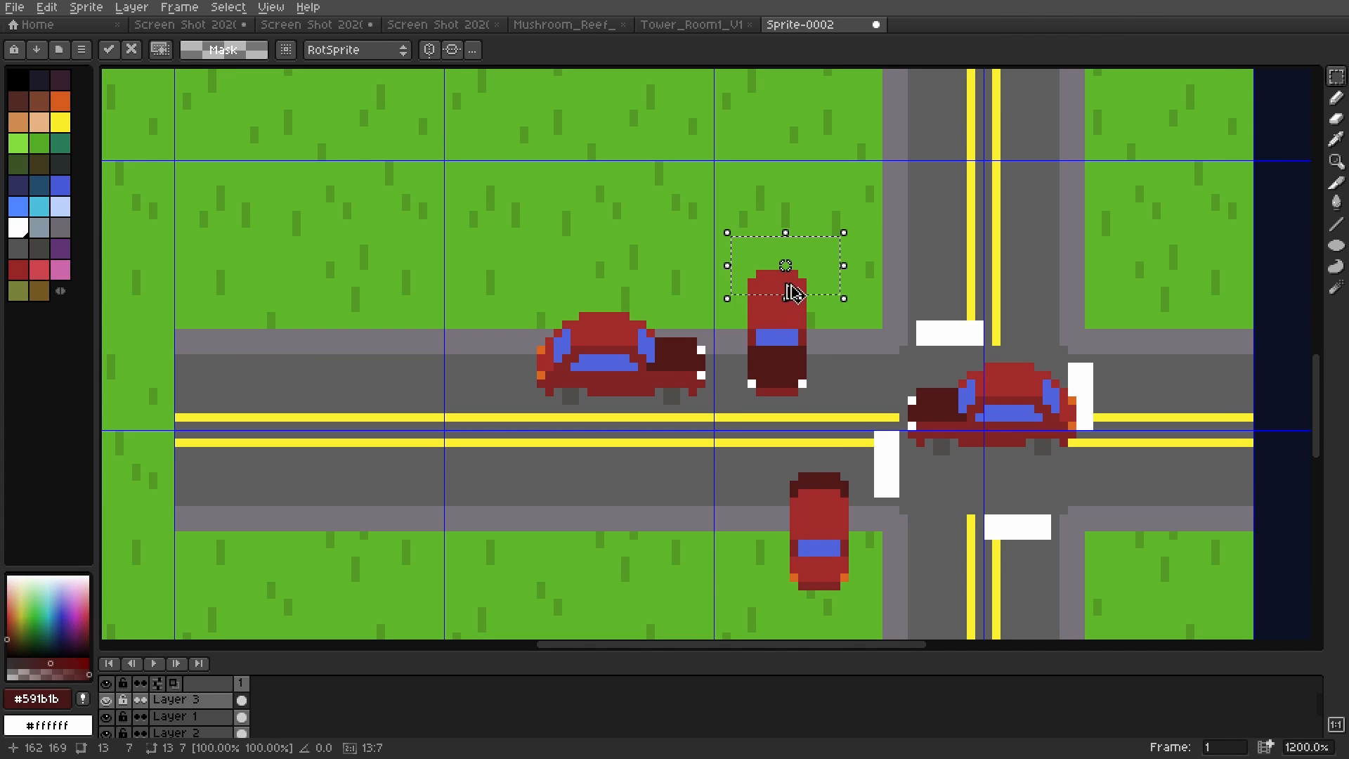
{"action": "scroll", "coordinate": [787, 286], "scroll_direction": "down", "scroll_amount": 3}
{"action": "left_click", "coordinate": [855, 350]}
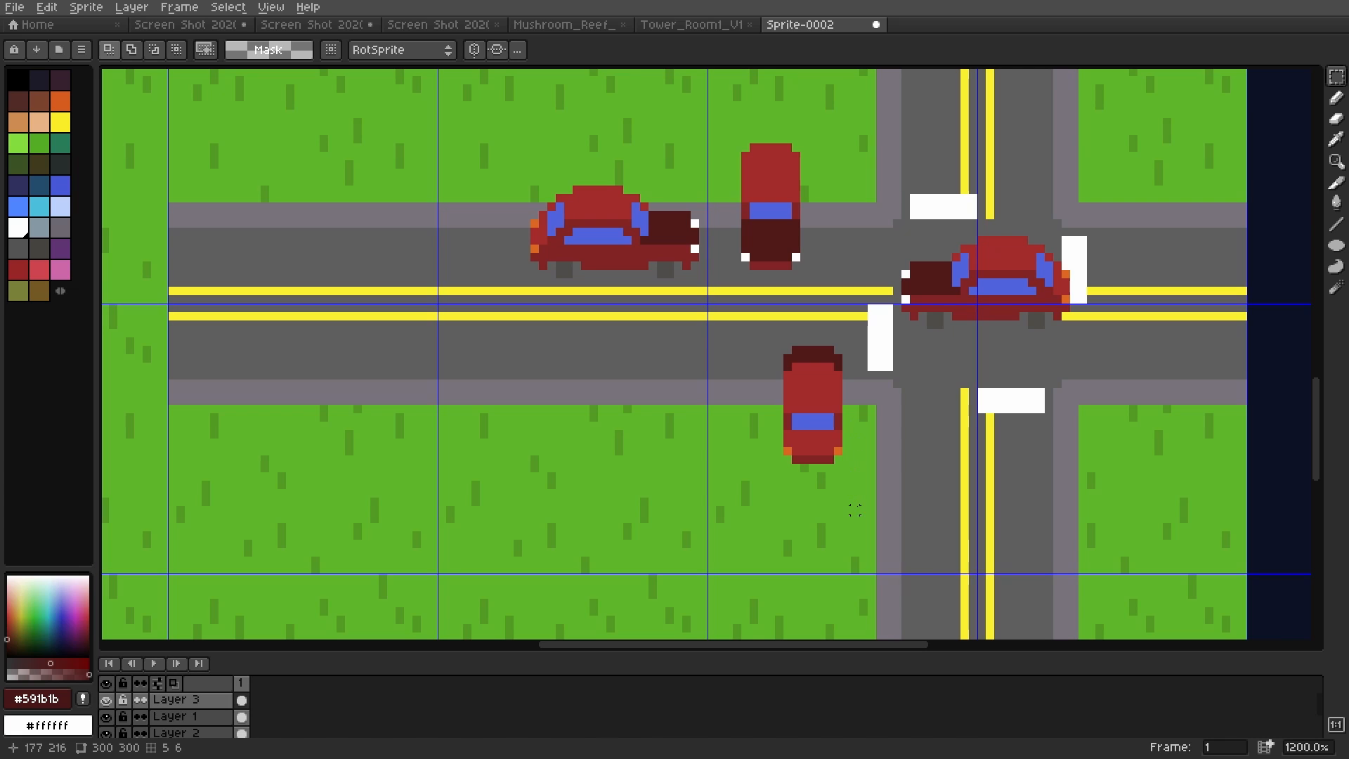
Place the rear-view car beside the front-view car to compare their lengths, and return it to the lower lane.
{"action": "left_click_drag", "start_coordinate": [855, 511], "coordinate": [747, 334]}
{"action": "left_click_drag", "start_coordinate": [804, 383], "coordinate": [838, 188]}
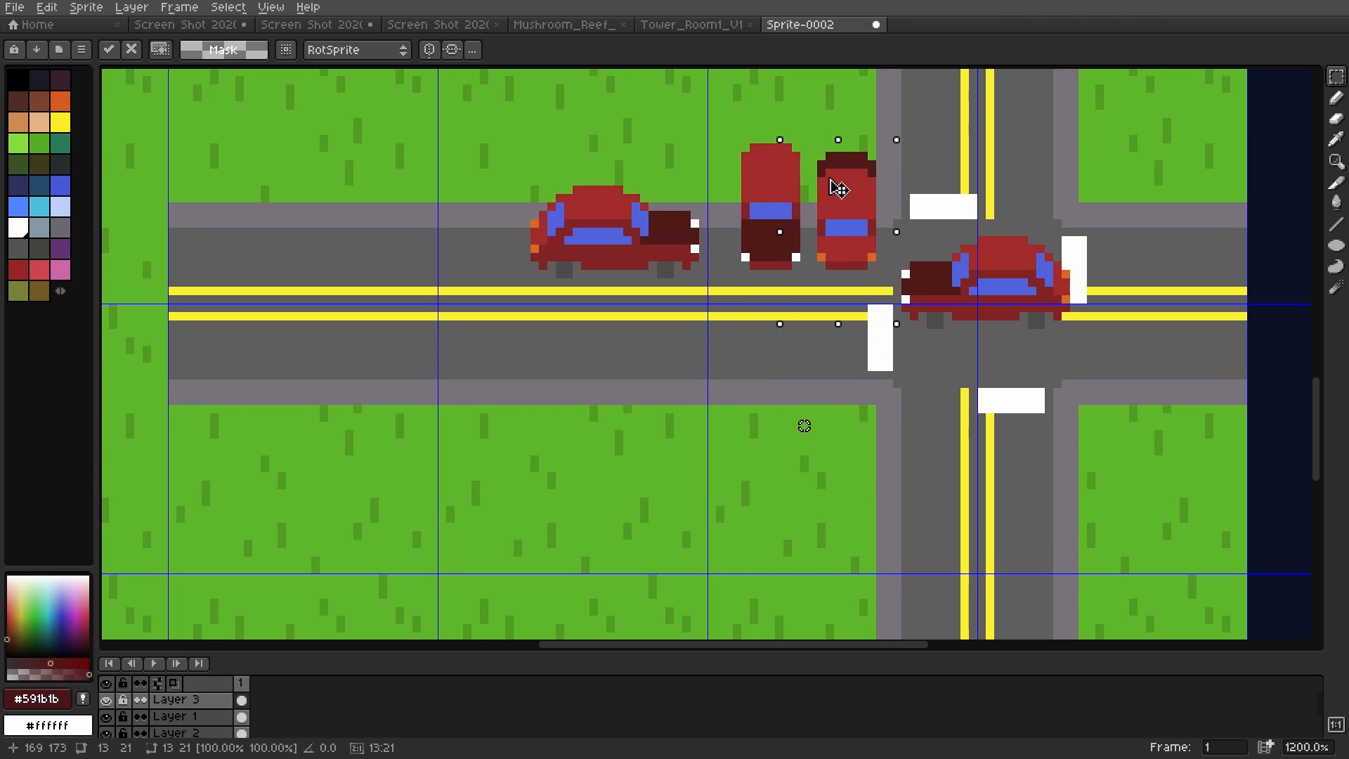
{"action": "left_click", "coordinate": [983, 231]}
{"action": "scroll", "coordinate": [983, 231], "scroll_direction": "down", "scroll_amount": 1}
{"action": "key", "text": "ctrl+z"}
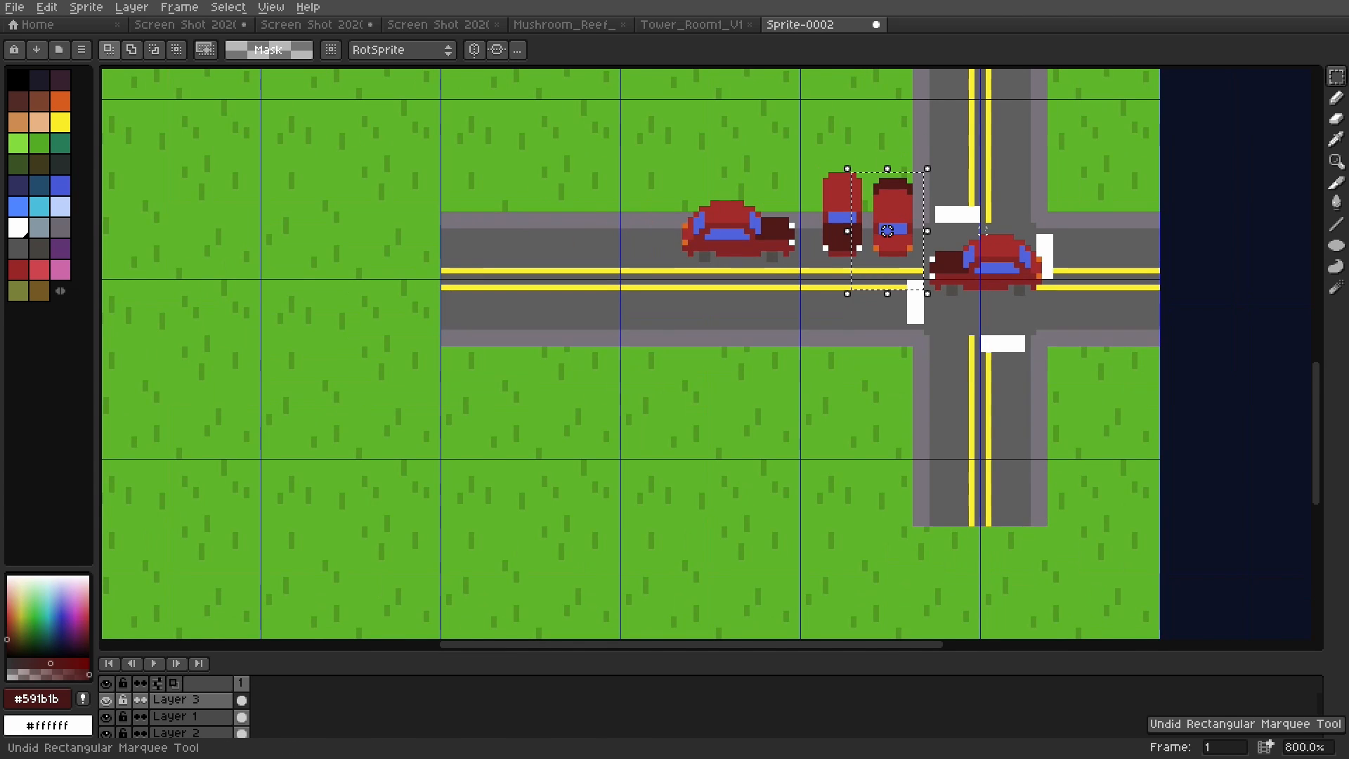
{"action": "left_click_drag", "start_coordinate": [887, 230], "coordinate": [864, 361]}
Move all four cars together to the left along the road, clear of the intersection, and deselect them.
{"action": "left_click_drag", "start_coordinate": [1121, 461], "coordinate": [563, 105]}
{"action": "left_click_drag", "start_coordinate": [808, 265], "coordinate": [574, 290]}
{"action": "left_click", "coordinate": [977, 432]}
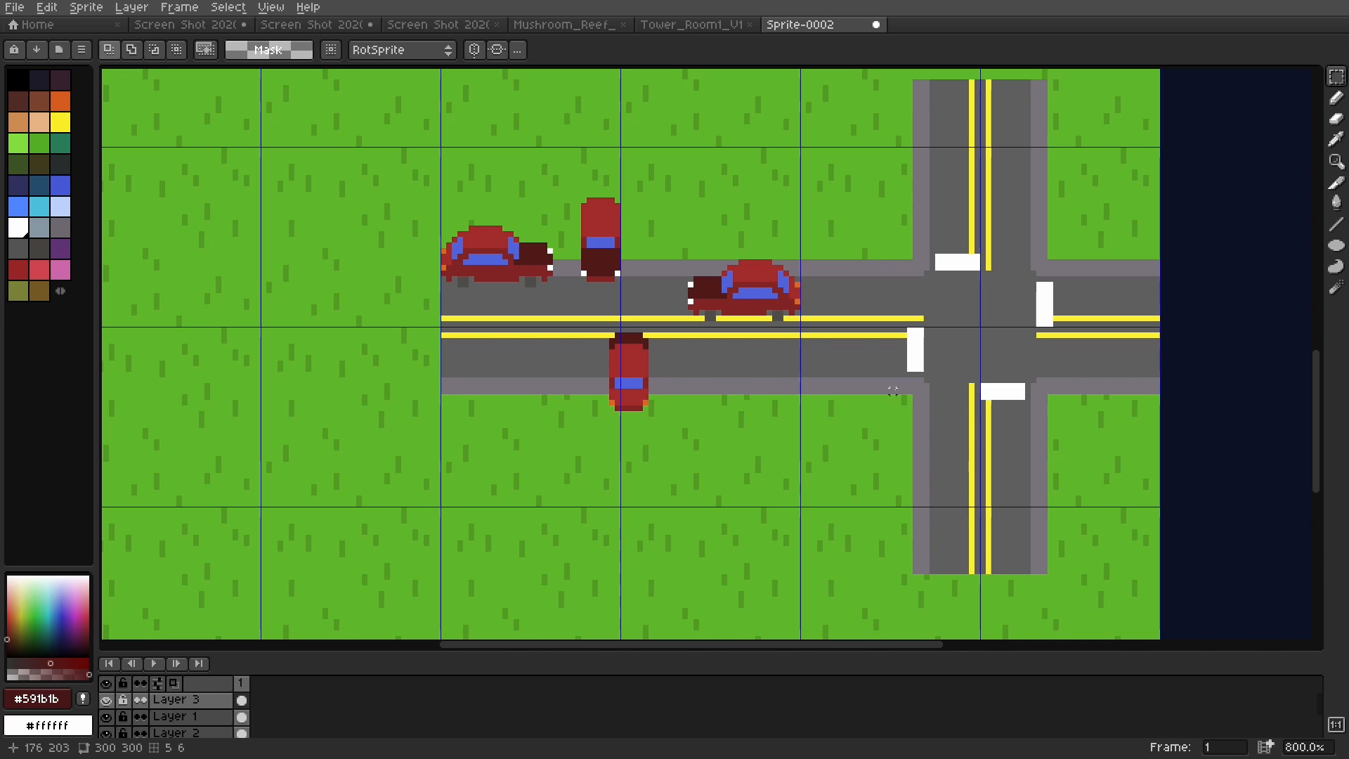
{"action": "scroll", "coordinate": [893, 391], "scroll_direction": "up", "scroll_amount": 3}
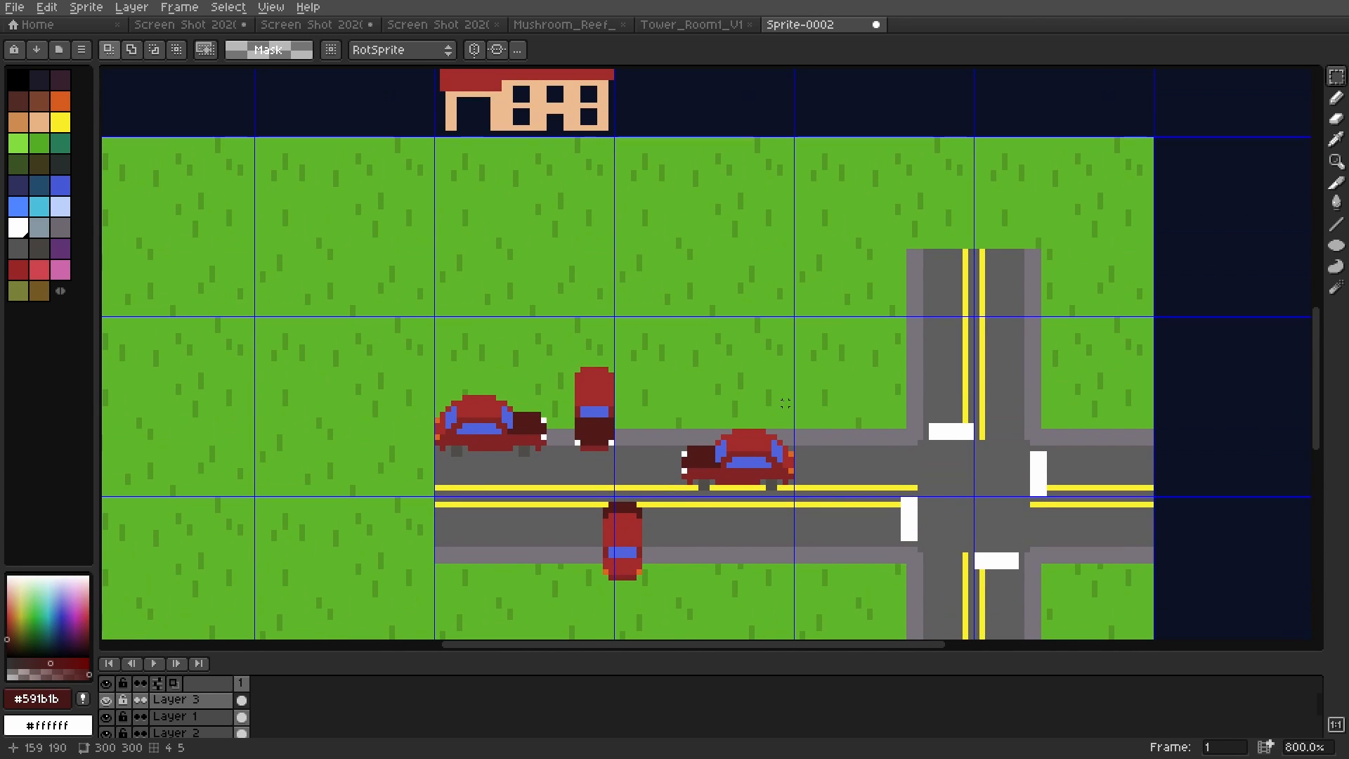
{"action": "scroll", "coordinate": [785, 402], "scroll_direction": "up", "scroll_amount": 6}
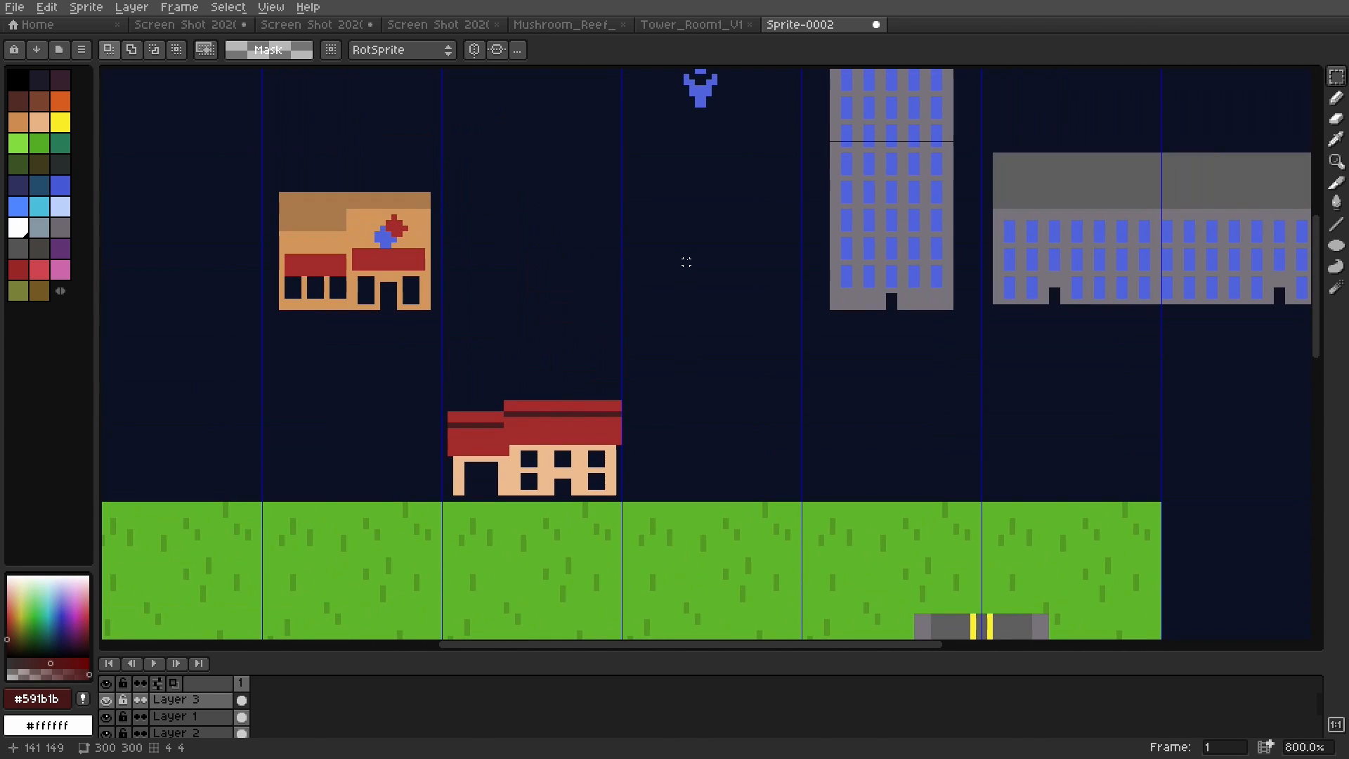
{"action": "scroll", "coordinate": [686, 262], "scroll_direction": "up", "scroll_amount": 2}
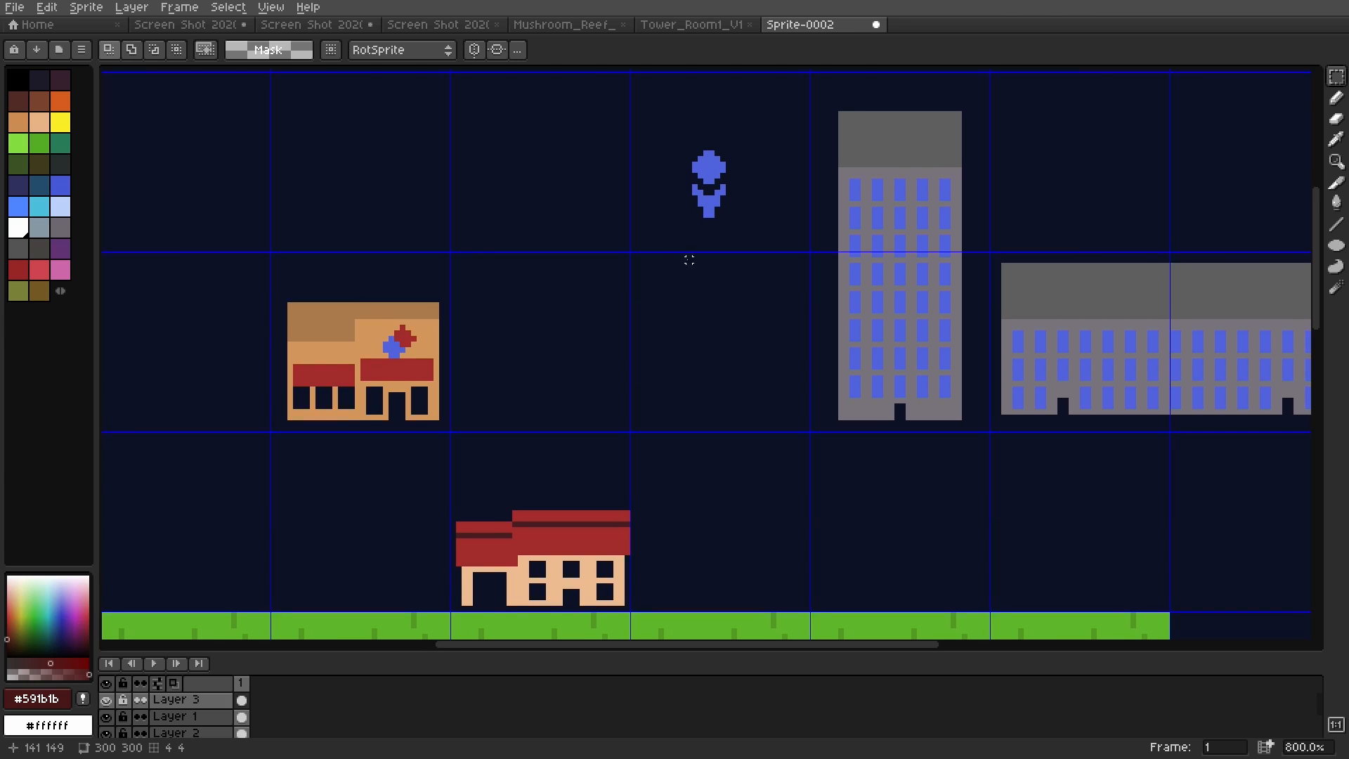
{"action": "scroll", "coordinate": [686, 262], "scroll_direction": "right", "scroll_amount": 2}
{"action": "left_click_drag", "start_coordinate": [542, 126], "coordinate": [597, 291]}
{"action": "left_click", "coordinate": [727, 311]}
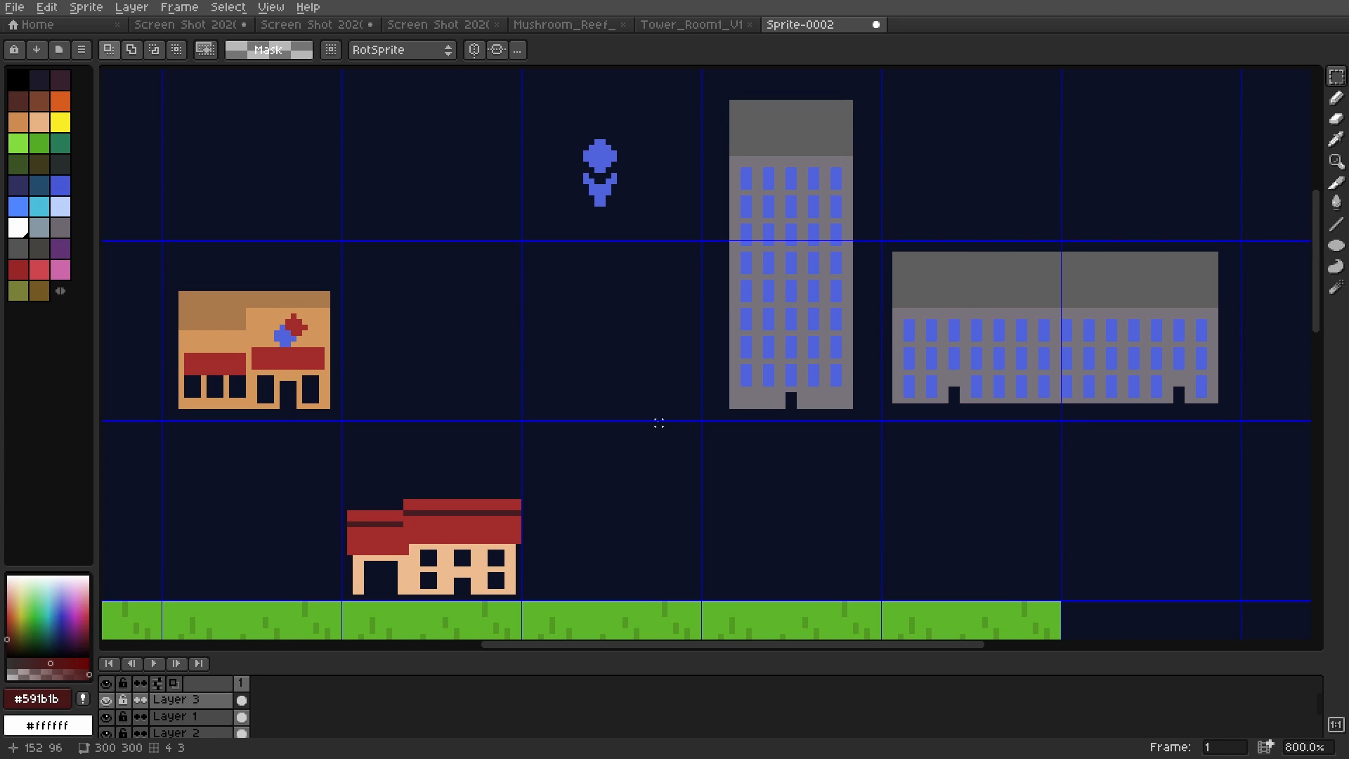
{"action": "scroll", "coordinate": [652, 513], "scroll_direction": "down", "scroll_amount": 5}
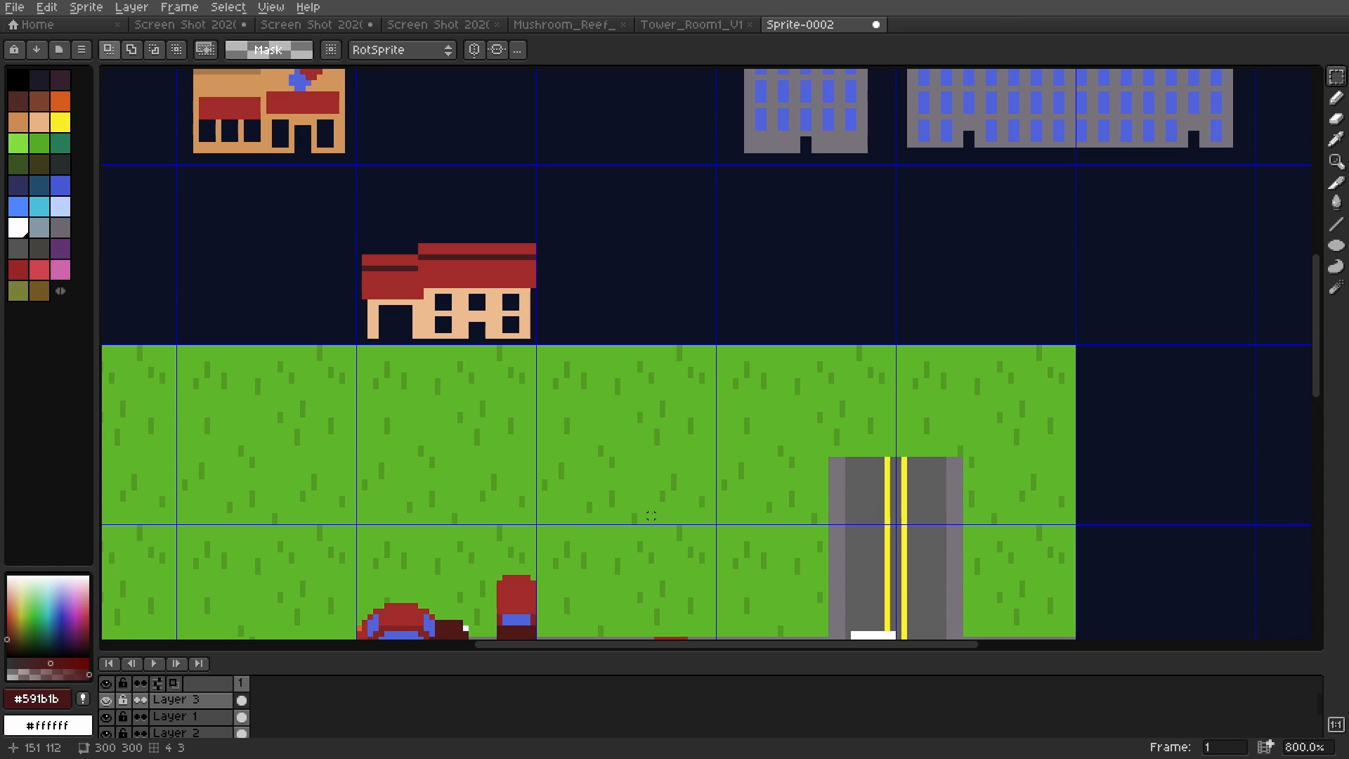
{"action": "scroll", "coordinate": [652, 515], "scroll_direction": "down", "scroll_amount": 3}
{"action": "scroll", "coordinate": [655, 516], "scroll_direction": "down", "scroll_amount": 1}
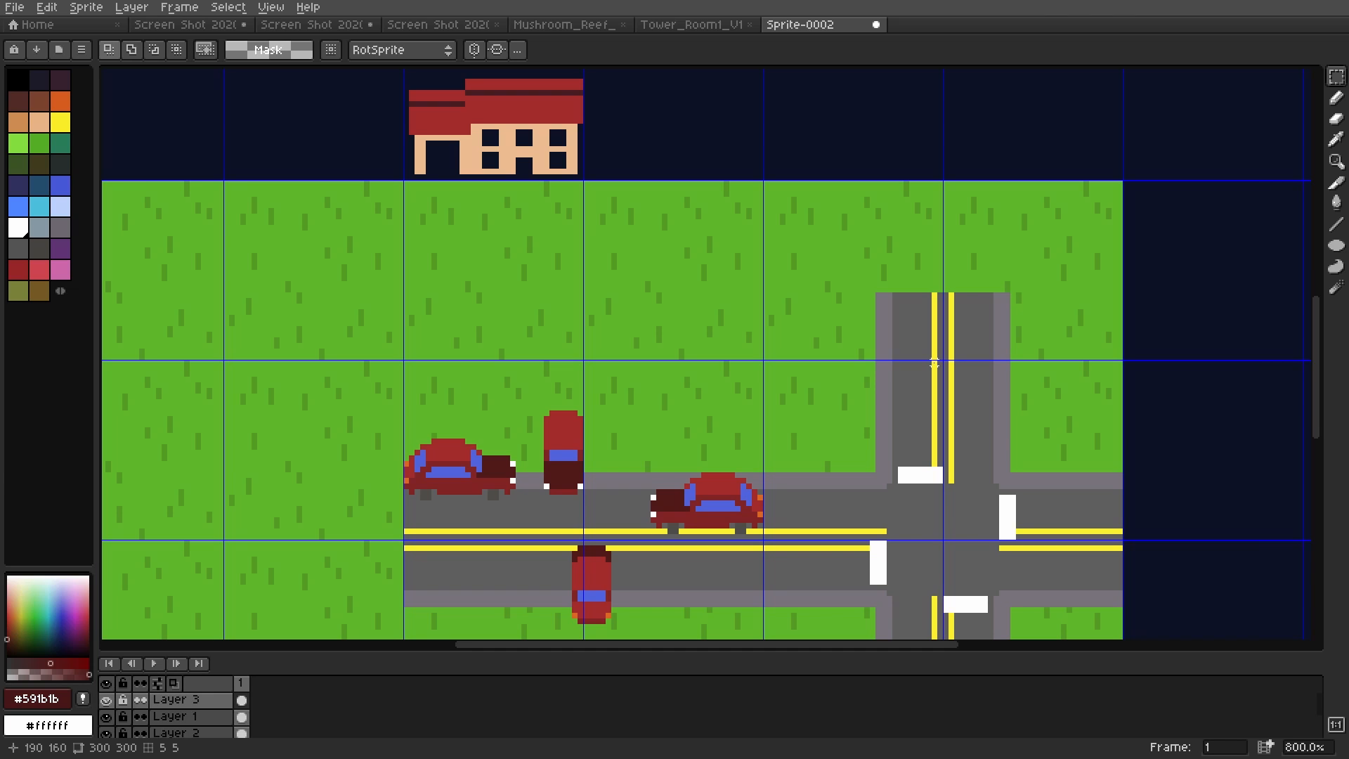
Paint a light blue #639bff blob beside the red-roofed house with a 10 px Pencil and add a white spot inside it.
{"action": "left_click", "coordinate": [1337, 292]}
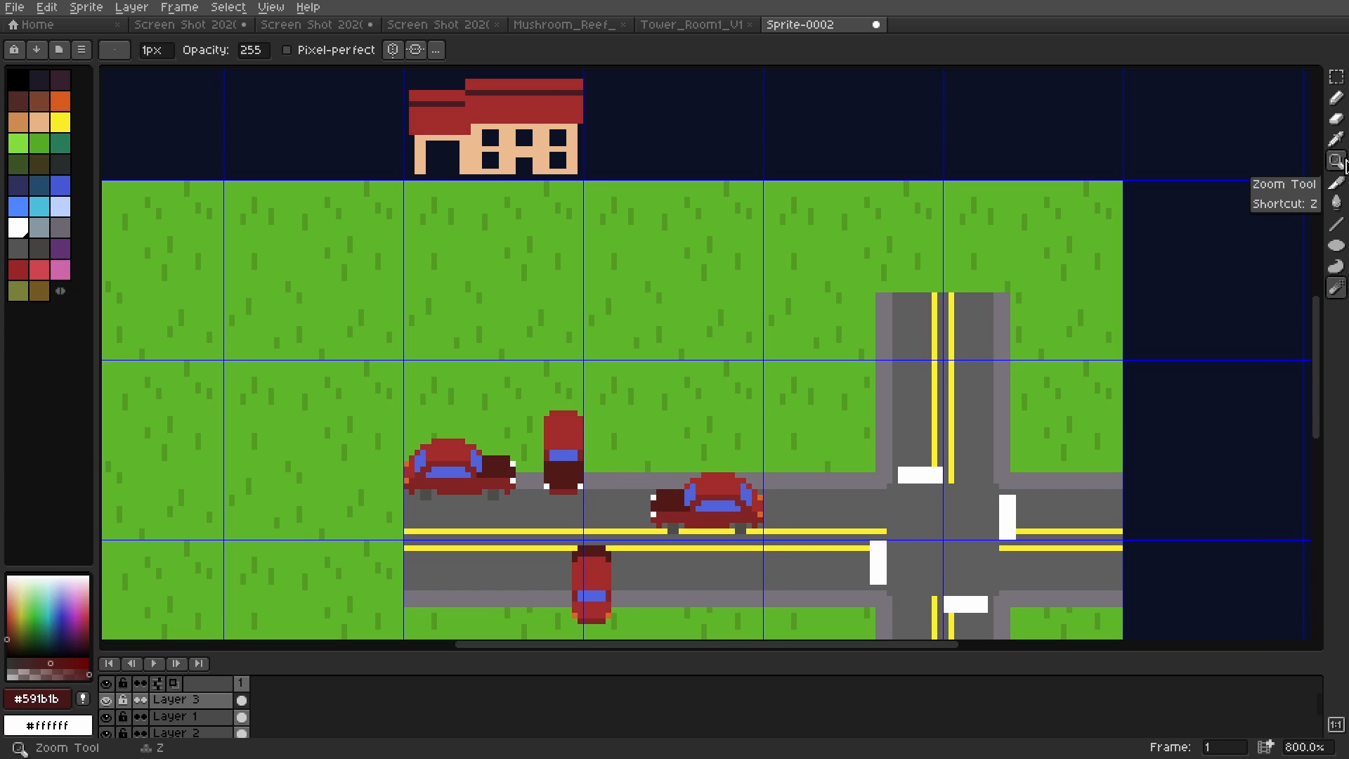
{"action": "left_click", "coordinate": [1338, 98]}
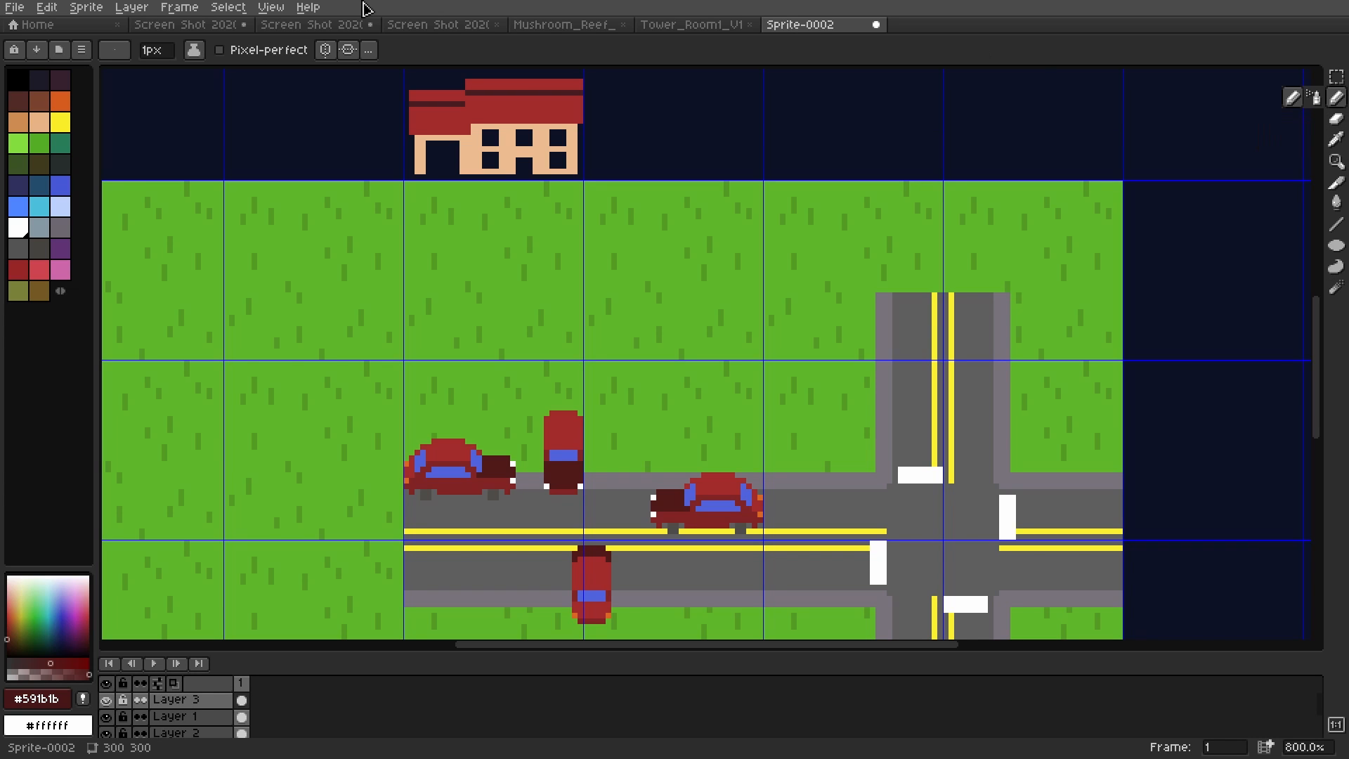
{"action": "left_click", "coordinate": [19, 206]}
{"action": "left_click", "coordinate": [165, 48]}
{"action": "left_click", "coordinate": [163, 72]}
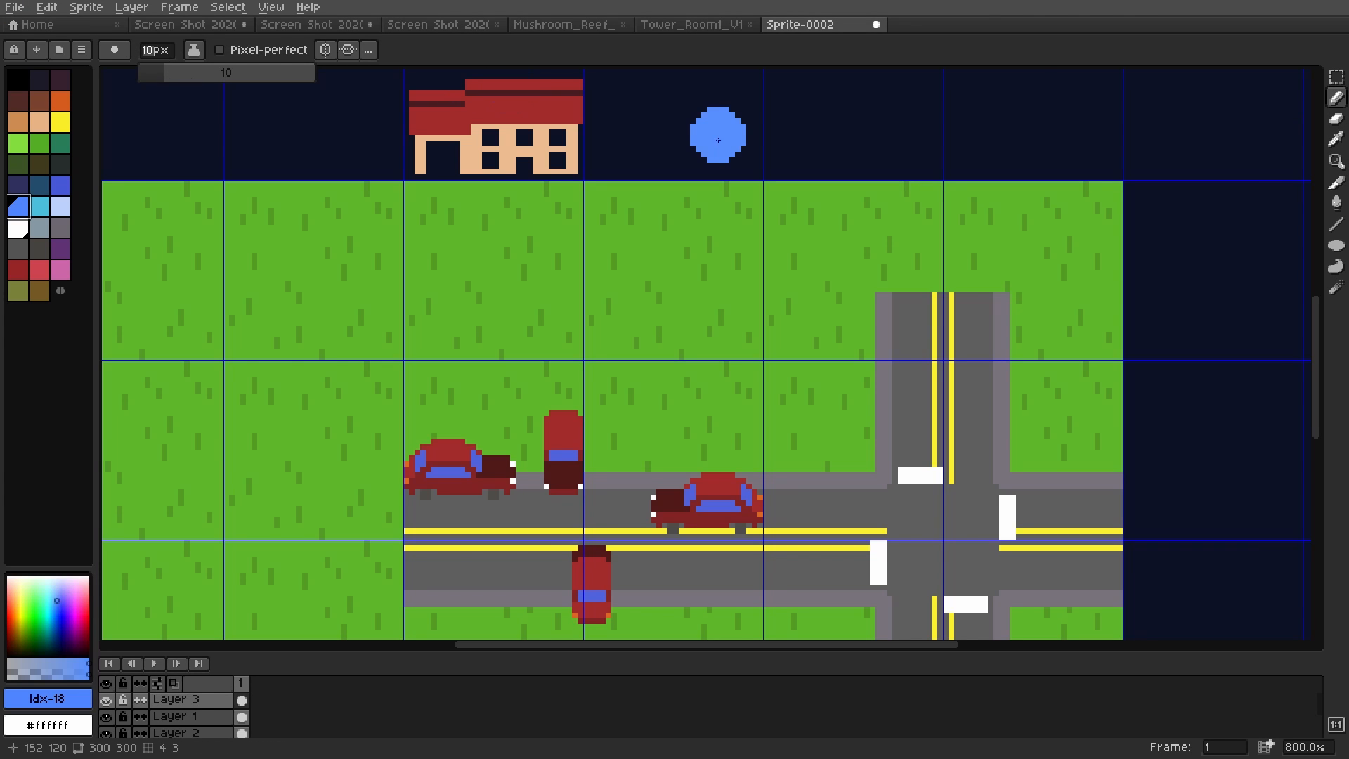
{"action": "mouse_move", "coordinate": [724, 141]}
{"action": "left_mouse_down"}
{"action": "mouse_move", "coordinate": [758, 134]}
{"action": "mouse_move", "coordinate": [751, 166]}
{"action": "mouse_move", "coordinate": [808, 148]}
{"action": "mouse_move", "coordinate": [703, 99]}
{"action": "left_mouse_up"}
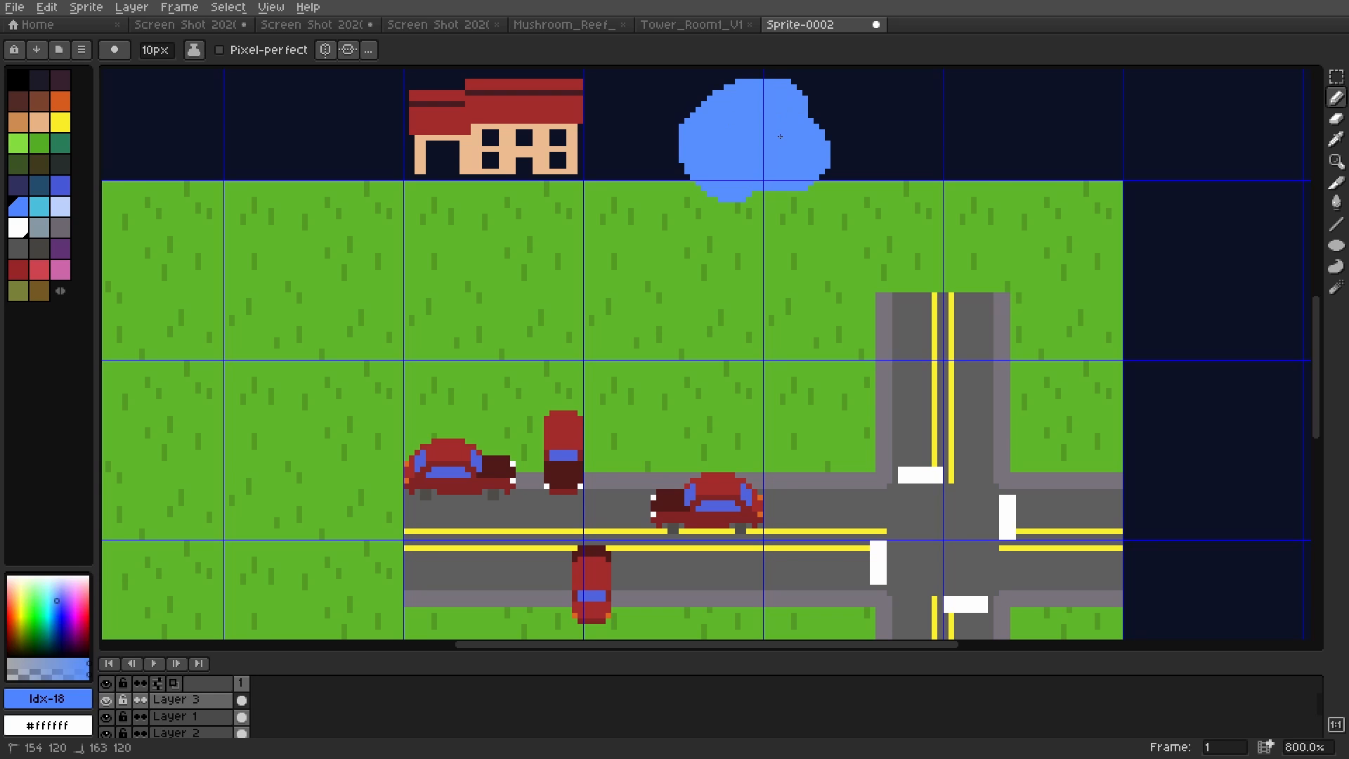
{"action": "left_click", "coordinate": [18, 227]}
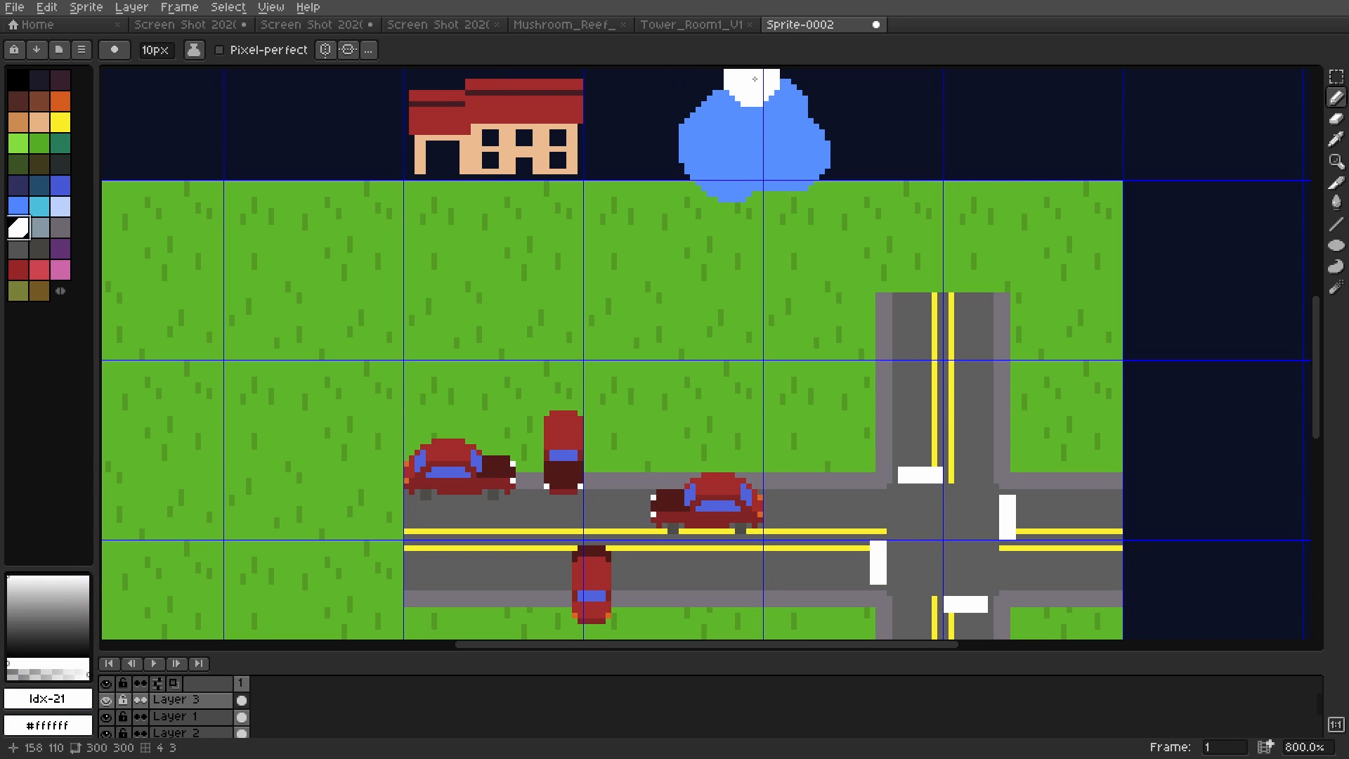
{"action": "left_click", "coordinate": [774, 130]}
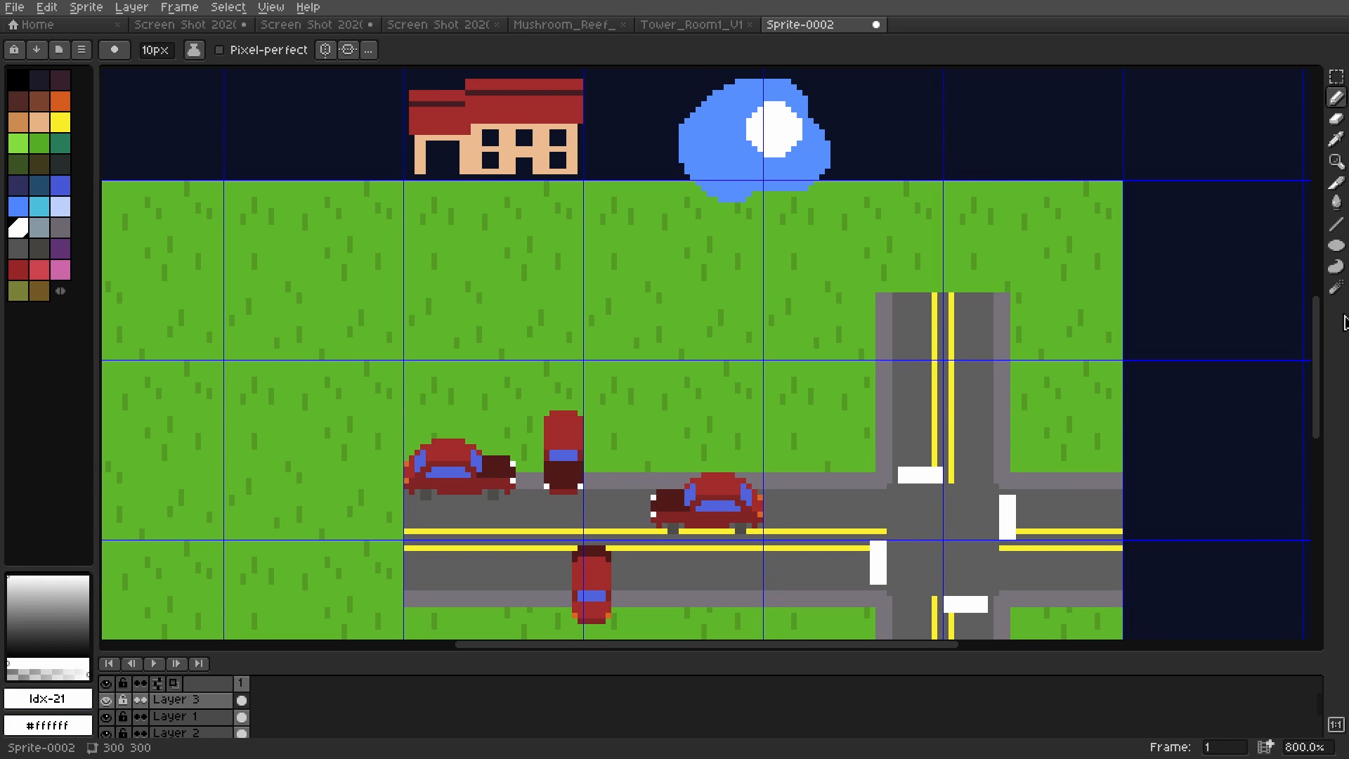
Try the Blur tool at 22 px over the white spot and undo the blurring.
{"action": "left_click", "coordinate": [1337, 288]}
{"action": "left_click", "coordinate": [155, 49]}
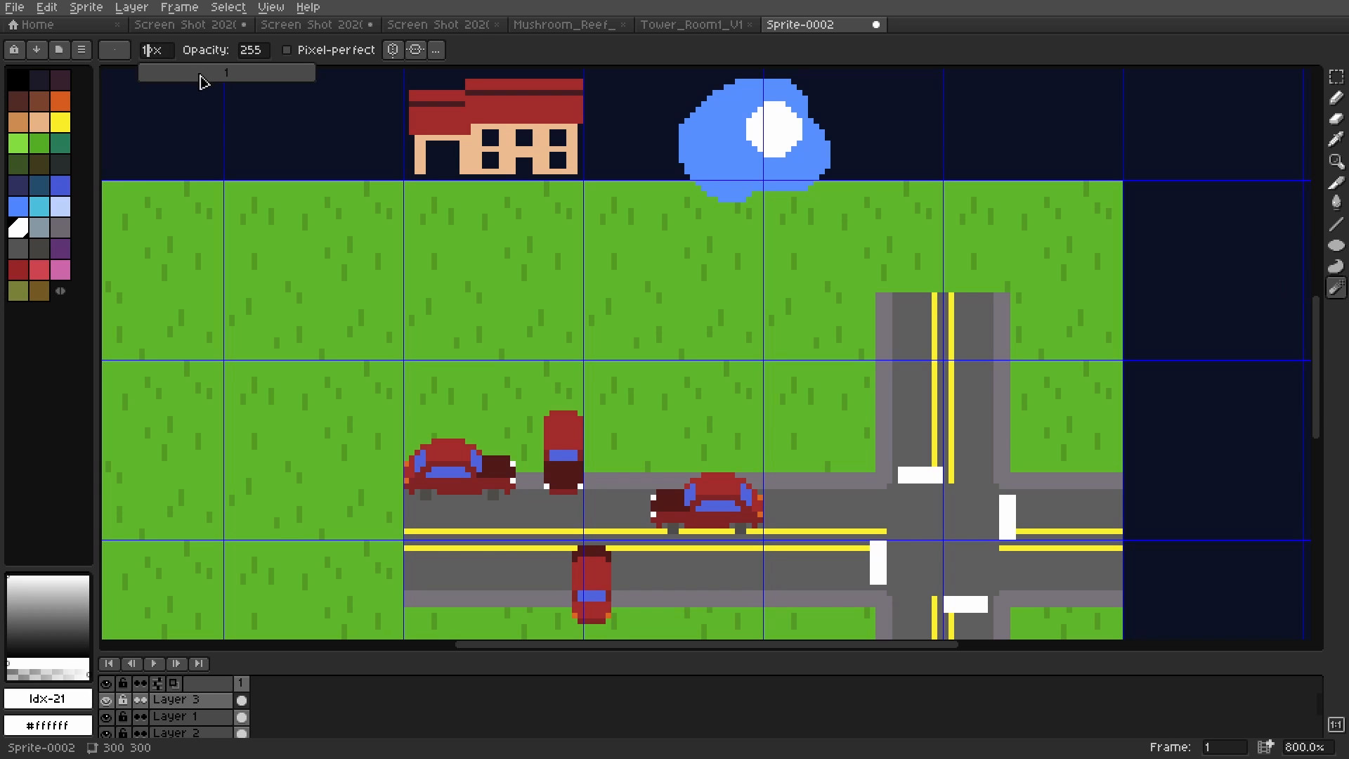
{"action": "left_click", "coordinate": [199, 73]}
{"action": "left_click_drag", "start_coordinate": [785, 141], "coordinate": [781, 135]}
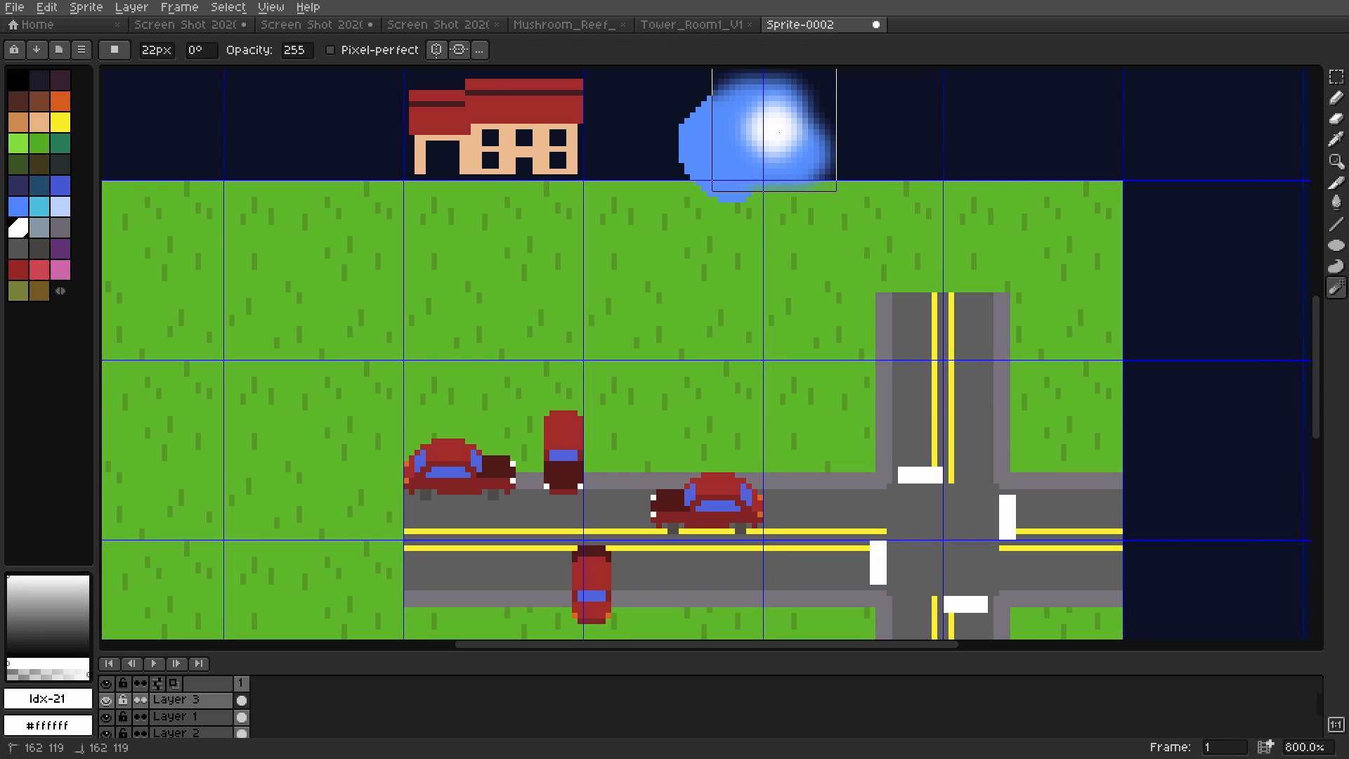
{"action": "key", "text": "ctrl+z"}
{"action": "key", "text": "ctrl+z"}
{"action": "key", "text": "ctrl+z"}
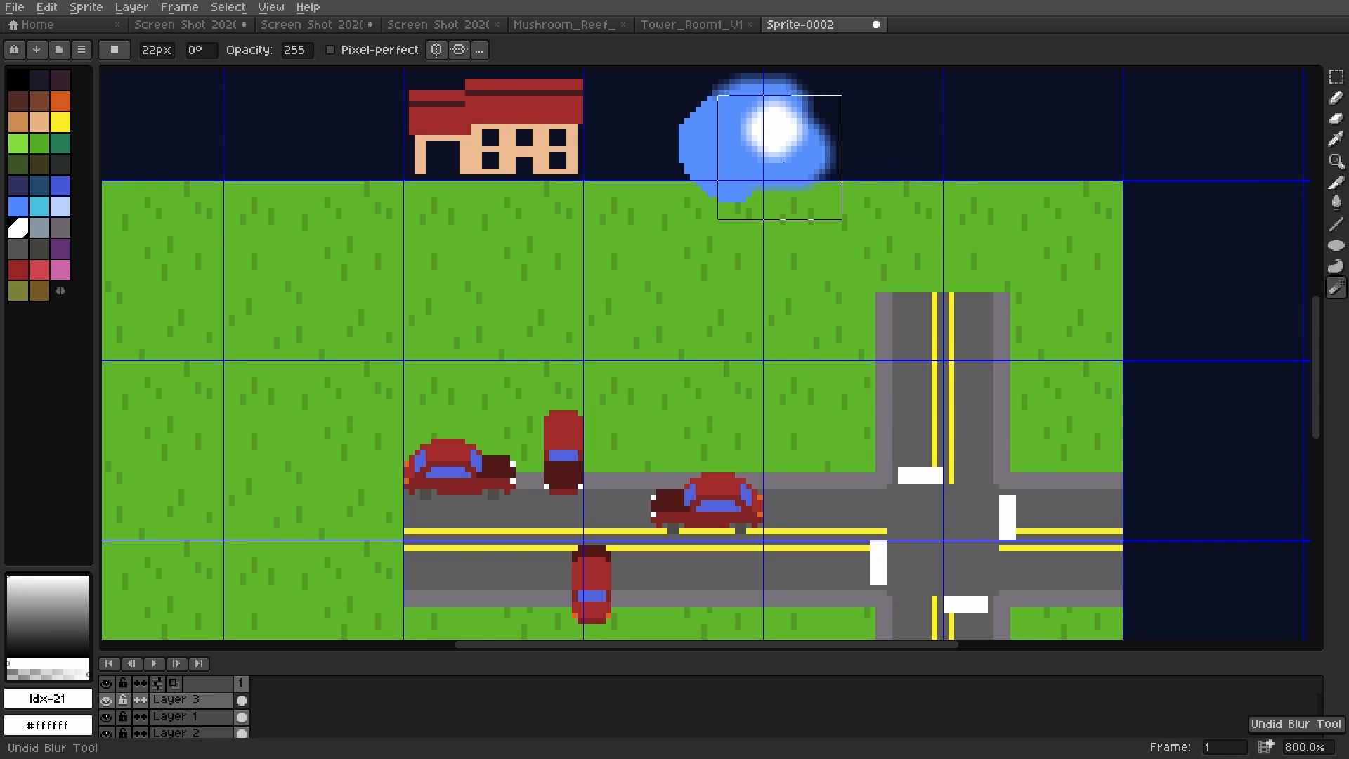
Reduce the Blur brush to 10 px and soften the white spot's edges into the surrounding blue.
{"action": "left_click", "coordinate": [154, 50]}
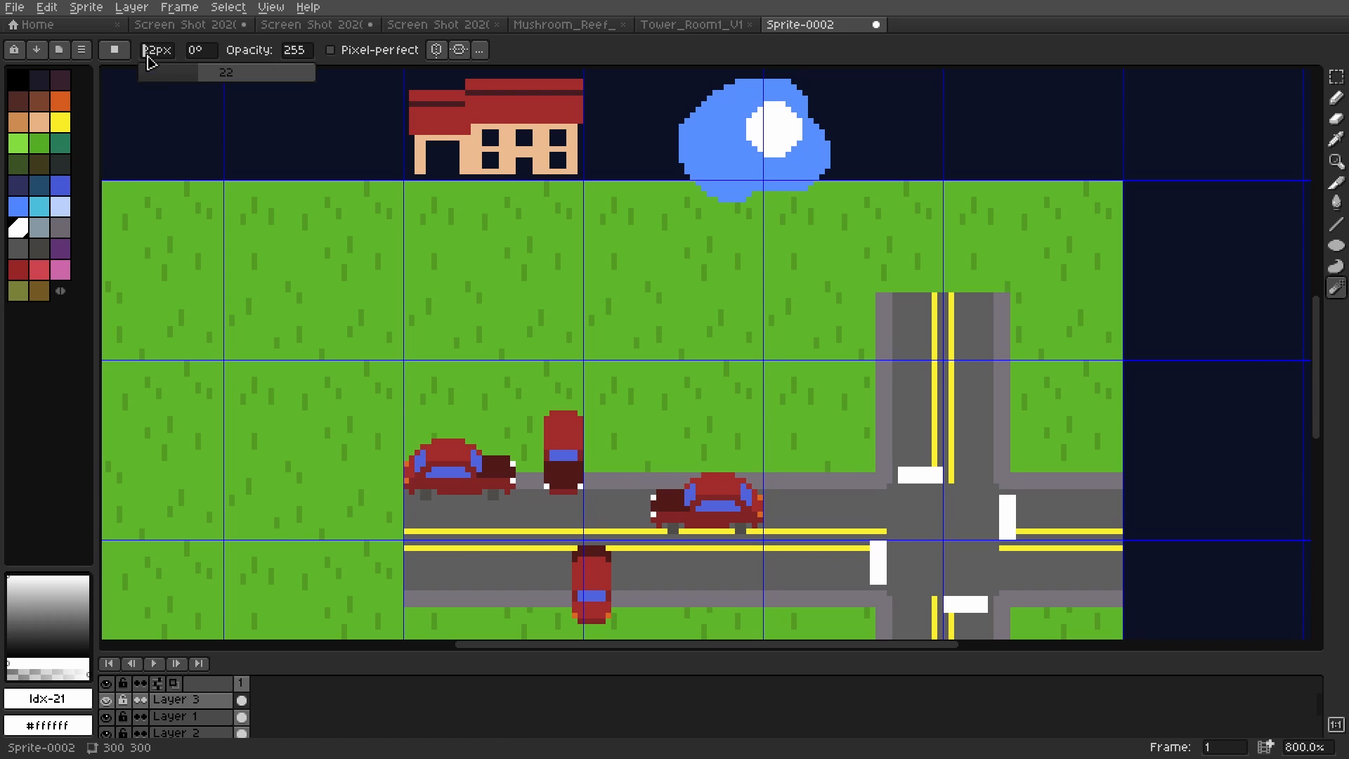
{"action": "left_click", "coordinate": [164, 73]}
{"action": "scroll", "coordinate": [926, 191], "scroll_direction": "up", "scroll_amount": 2}
{"action": "left_click_drag", "start_coordinate": [724, 302], "coordinate": [756, 383]}
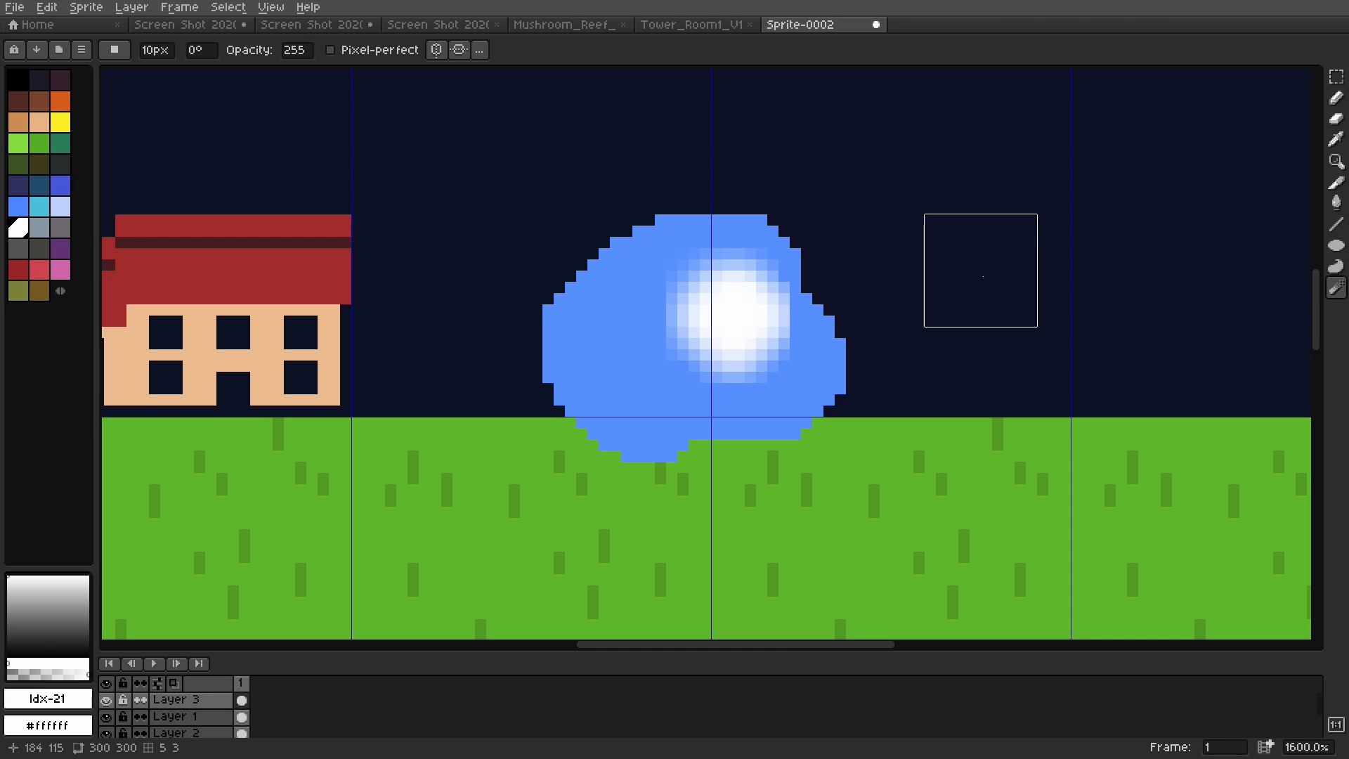
Sample the blended blue #93b9ff from the blurred edge and try it with the 10 px Pencil over the white spot.
{"action": "left_click", "coordinate": [1339, 143]}
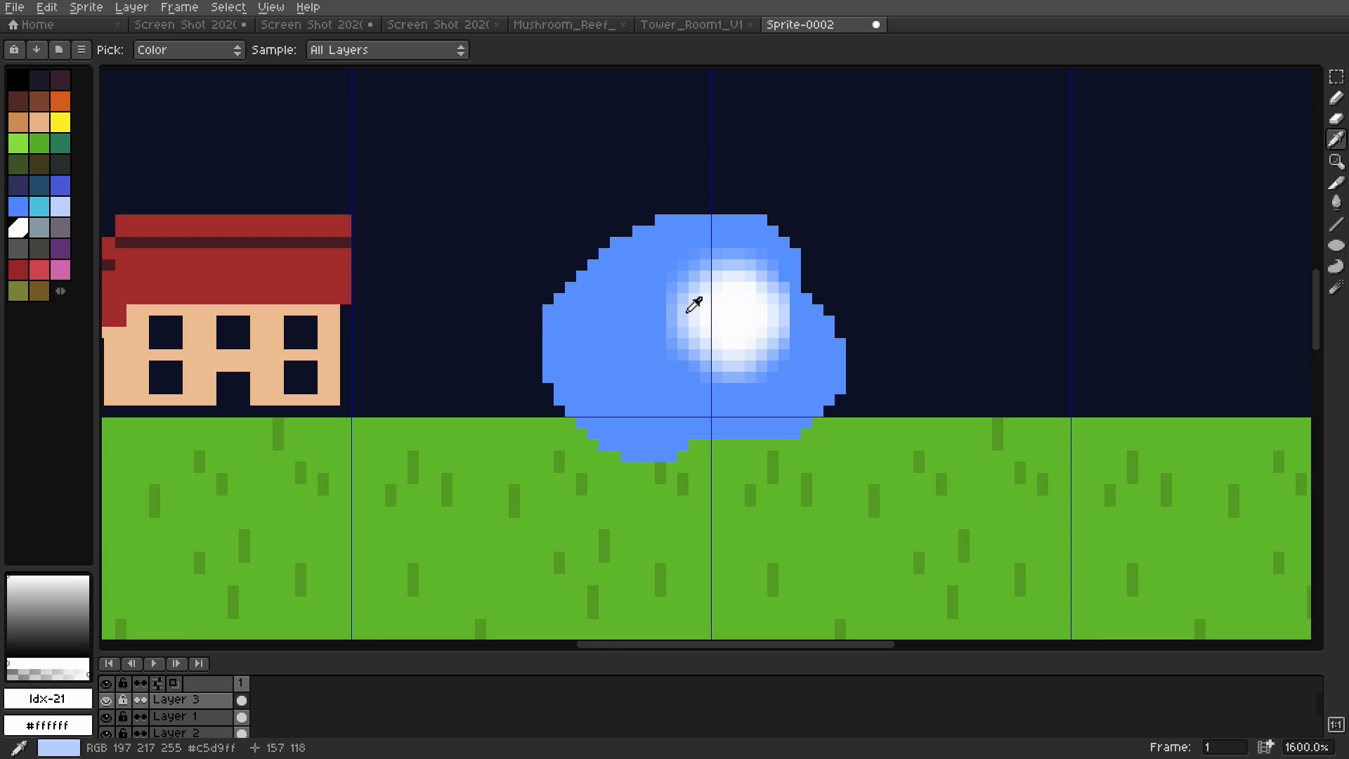
{"action": "scroll", "coordinate": [673, 383], "scroll_direction": "up", "scroll_amount": 2}
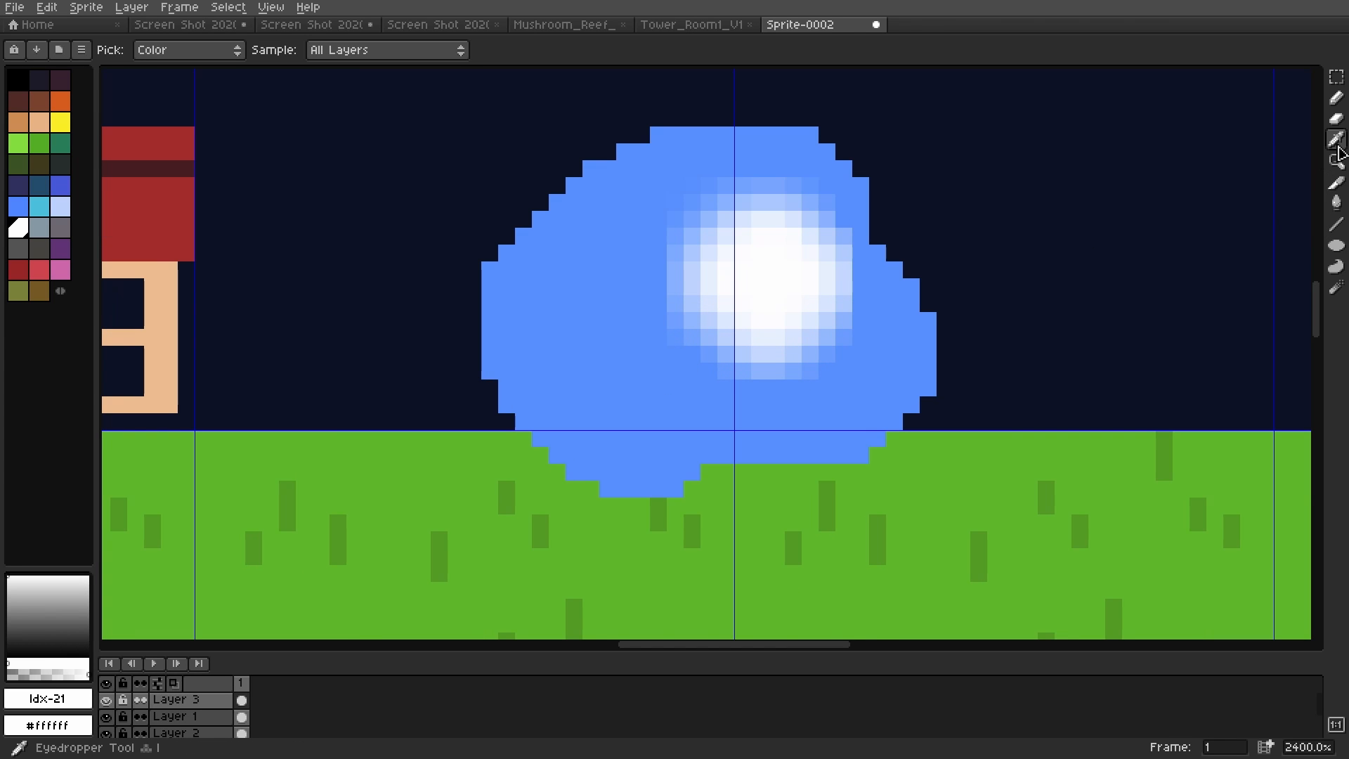
{"action": "scroll", "coordinate": [689, 266], "scroll_direction": "up", "scroll_amount": 5}
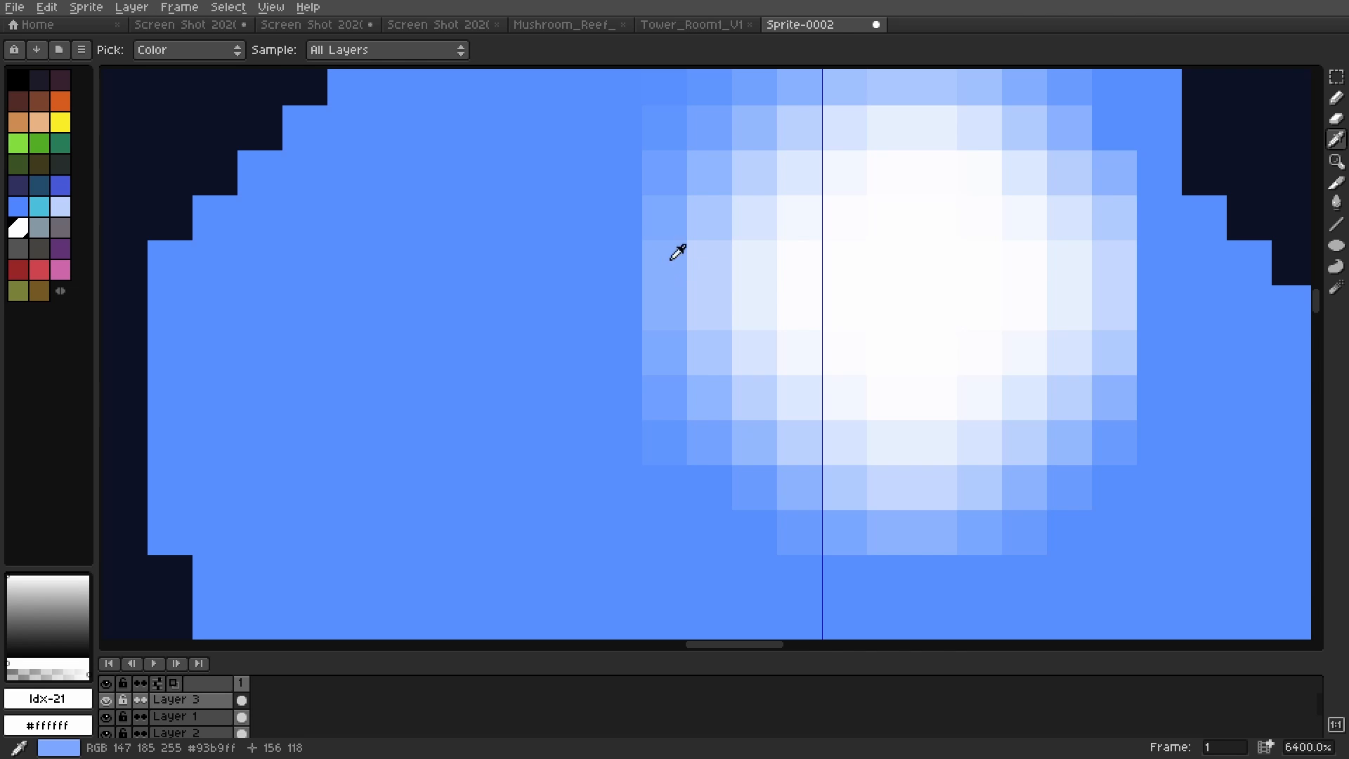
{"action": "left_click", "coordinate": [658, 264]}
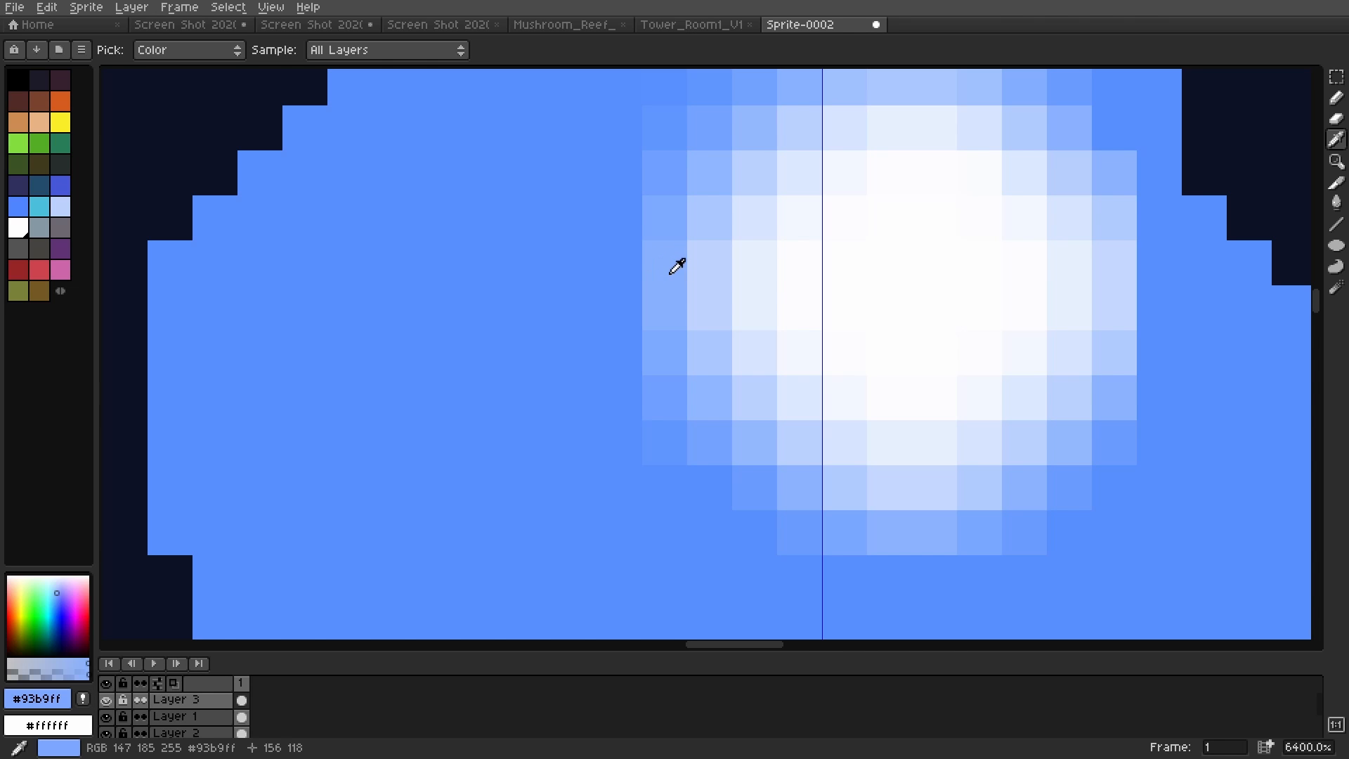
{"action": "left_click", "coordinate": [1337, 97]}
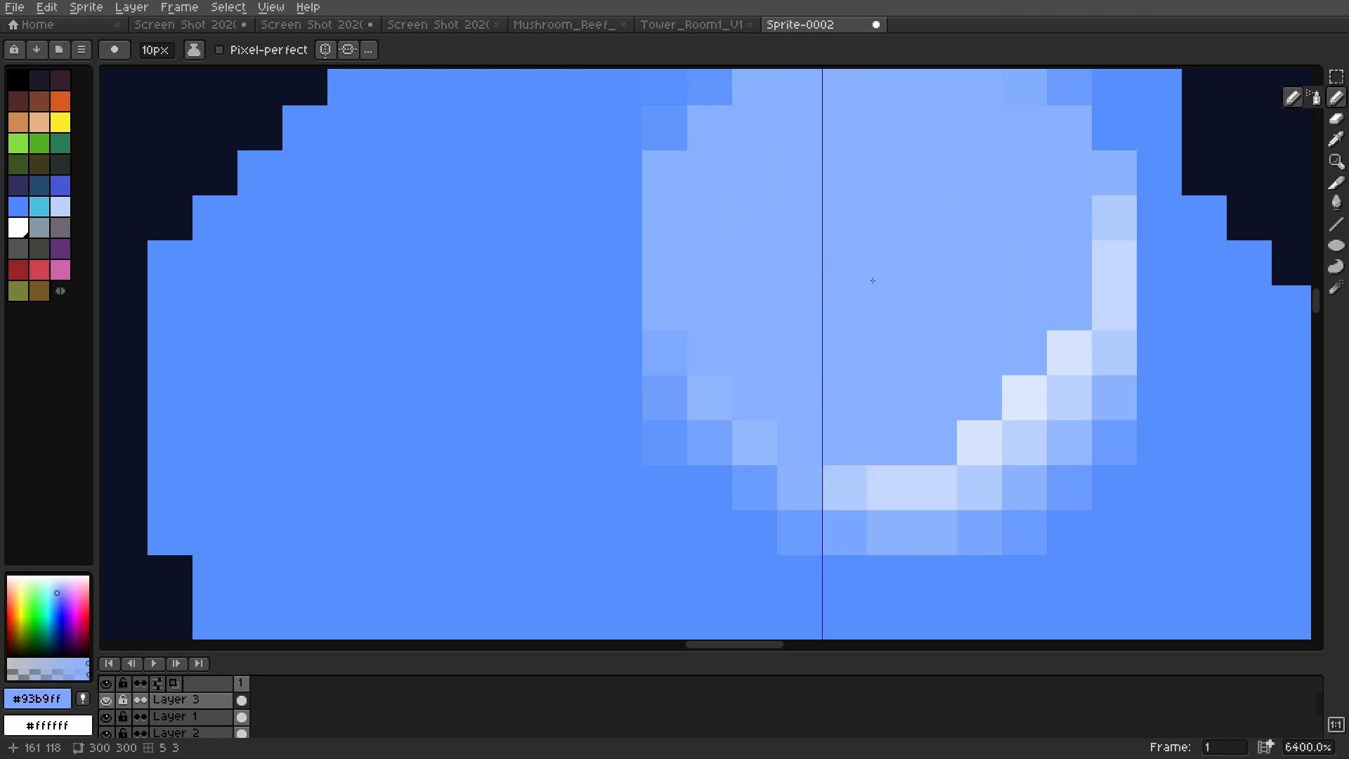
{"action": "scroll", "coordinate": [873, 281], "scroll_direction": "down", "scroll_amount": 5}
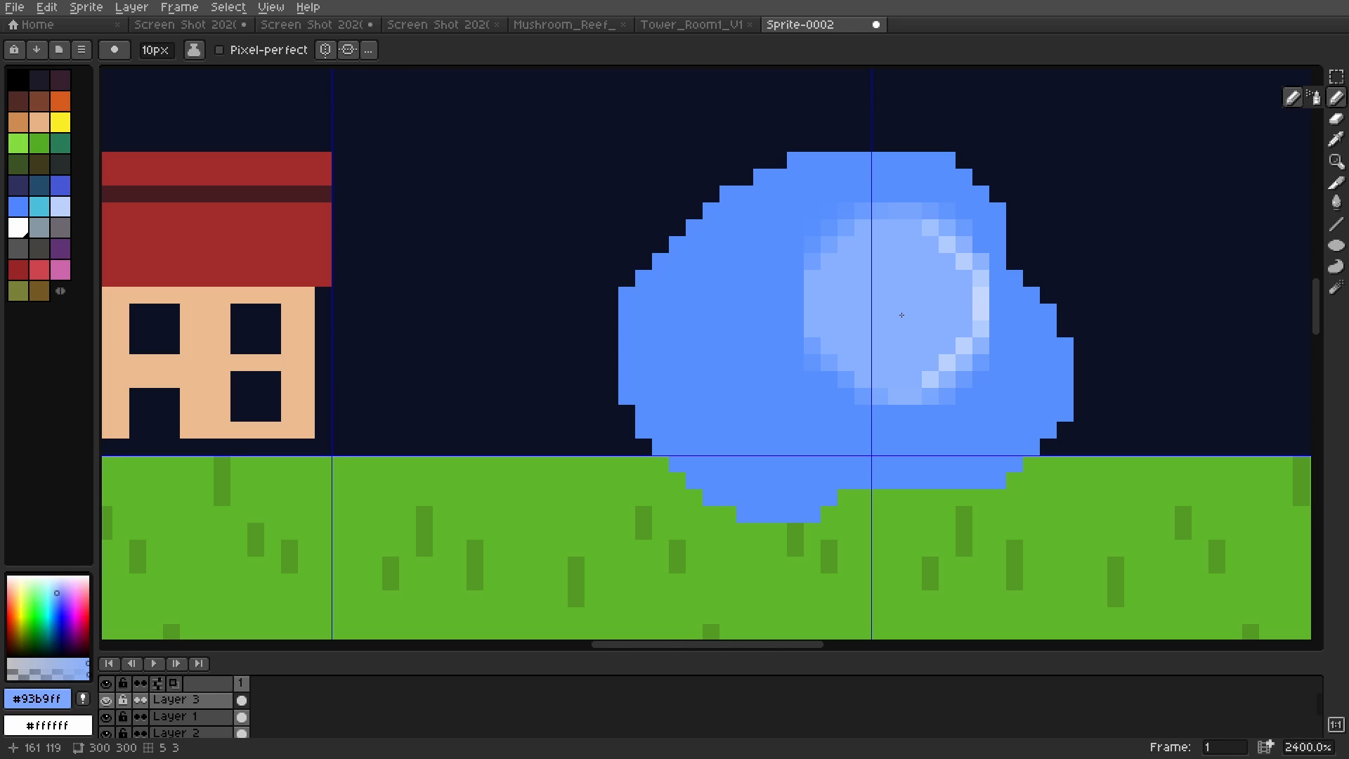
{"action": "left_click", "coordinate": [902, 315]}
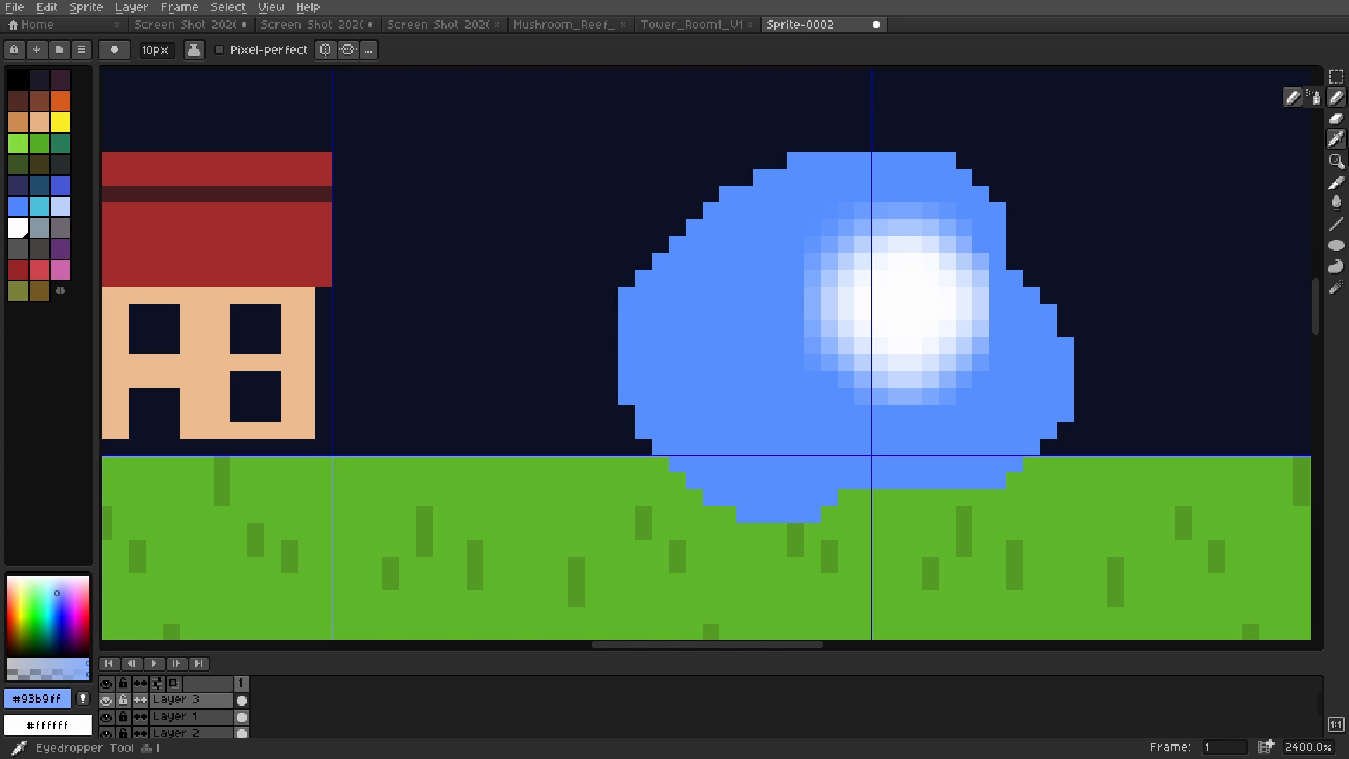
Select the whole blue blob with the Rectangular Marquee and delete it from the canvas.
{"action": "left_click", "coordinate": [1336, 76]}
{"action": "scroll", "coordinate": [1149, 496], "scroll_direction": "down", "scroll_amount": 3}
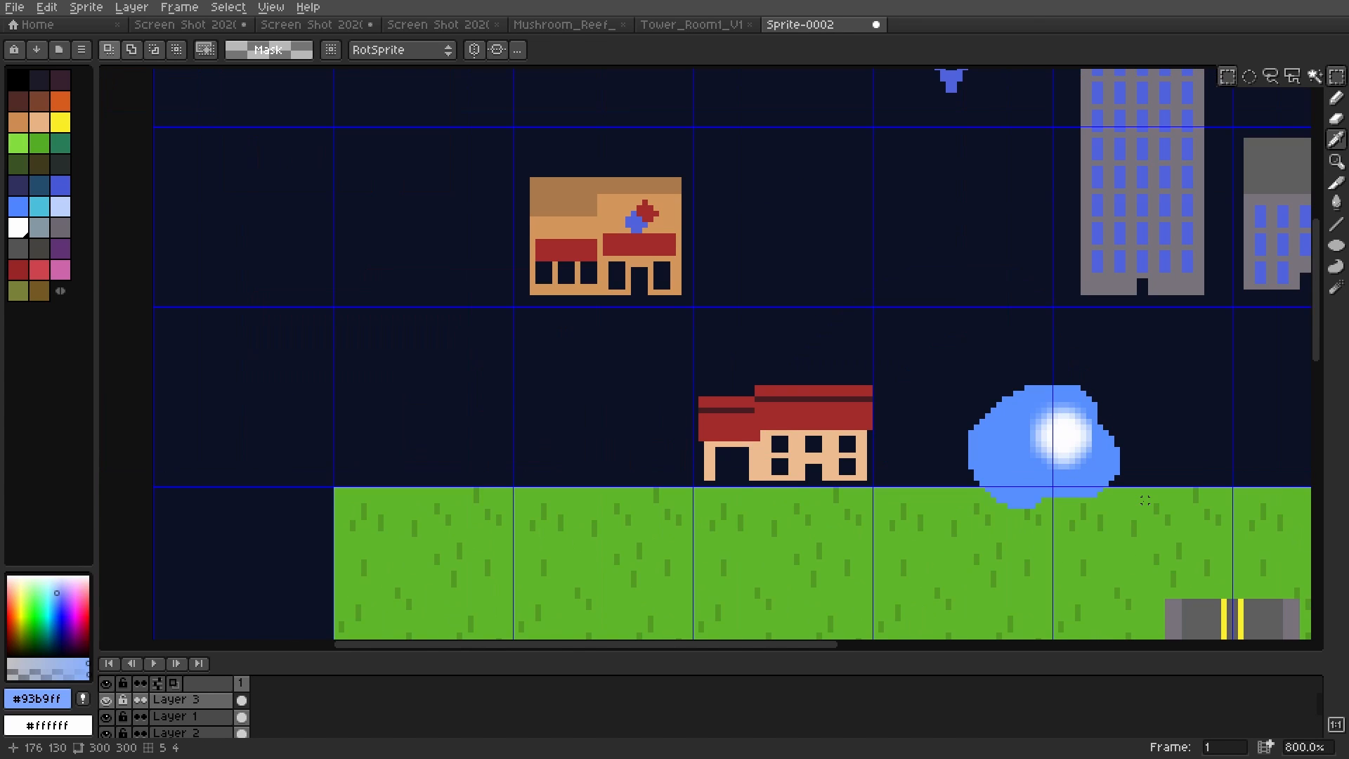
{"action": "left_click_drag", "start_coordinate": [991, 394], "coordinate": [816, 298]}
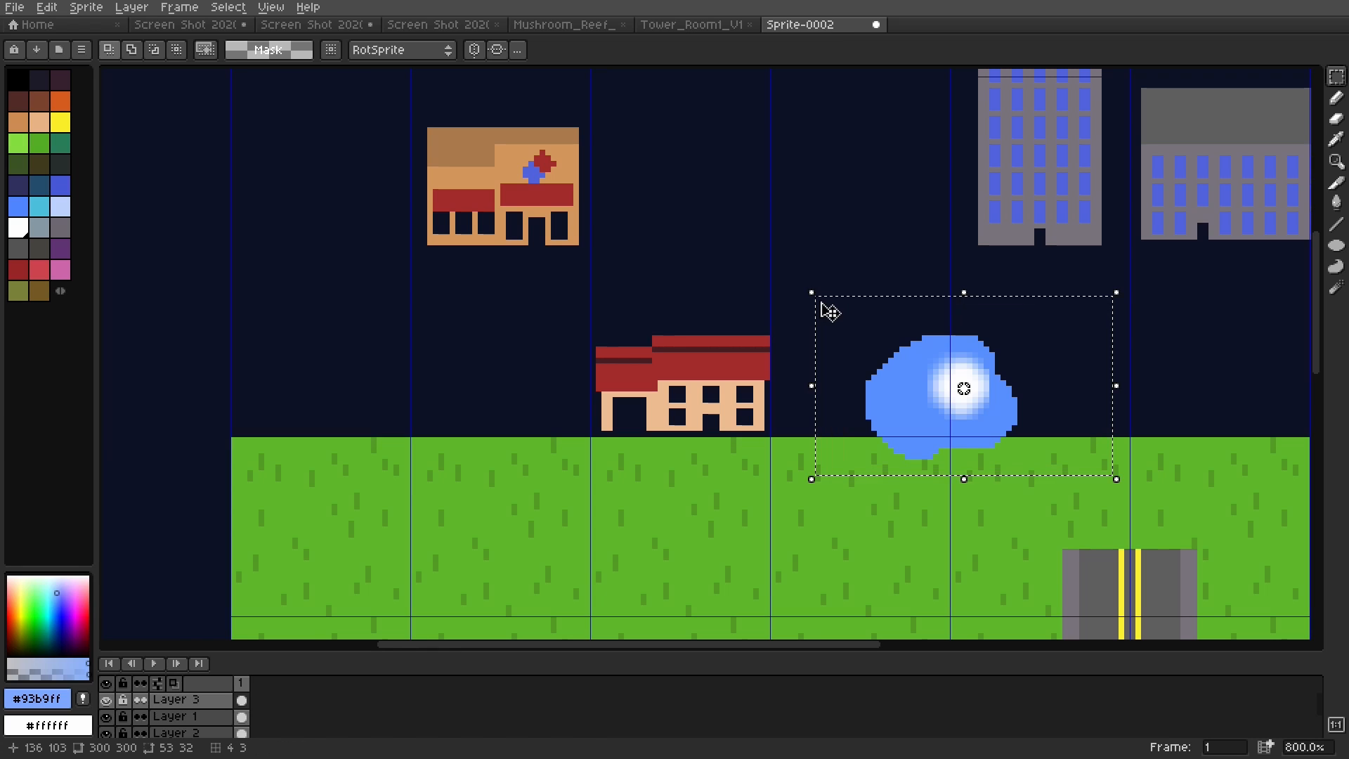
{"action": "key", "text": "Delete"}
{"action": "scroll", "coordinate": [819, 301], "scroll_direction": "down", "scroll_amount": 1}
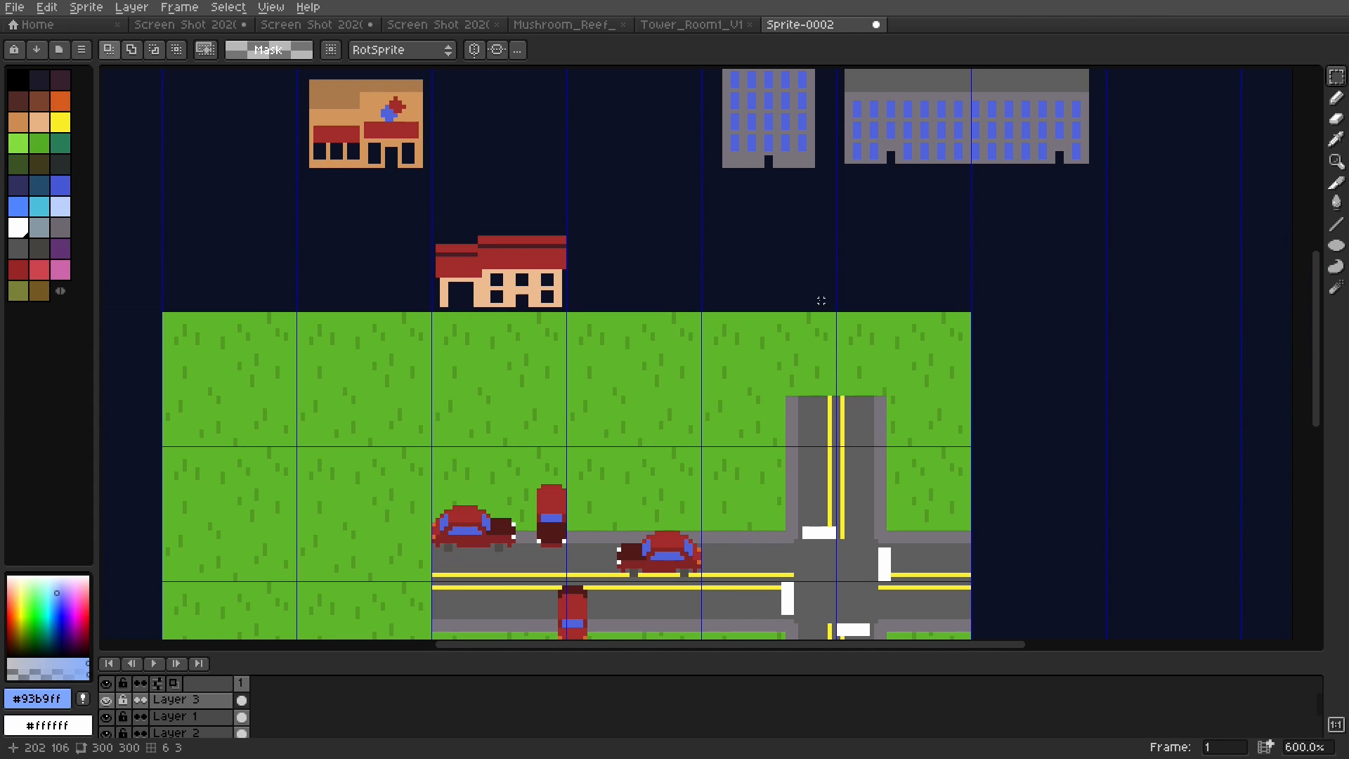